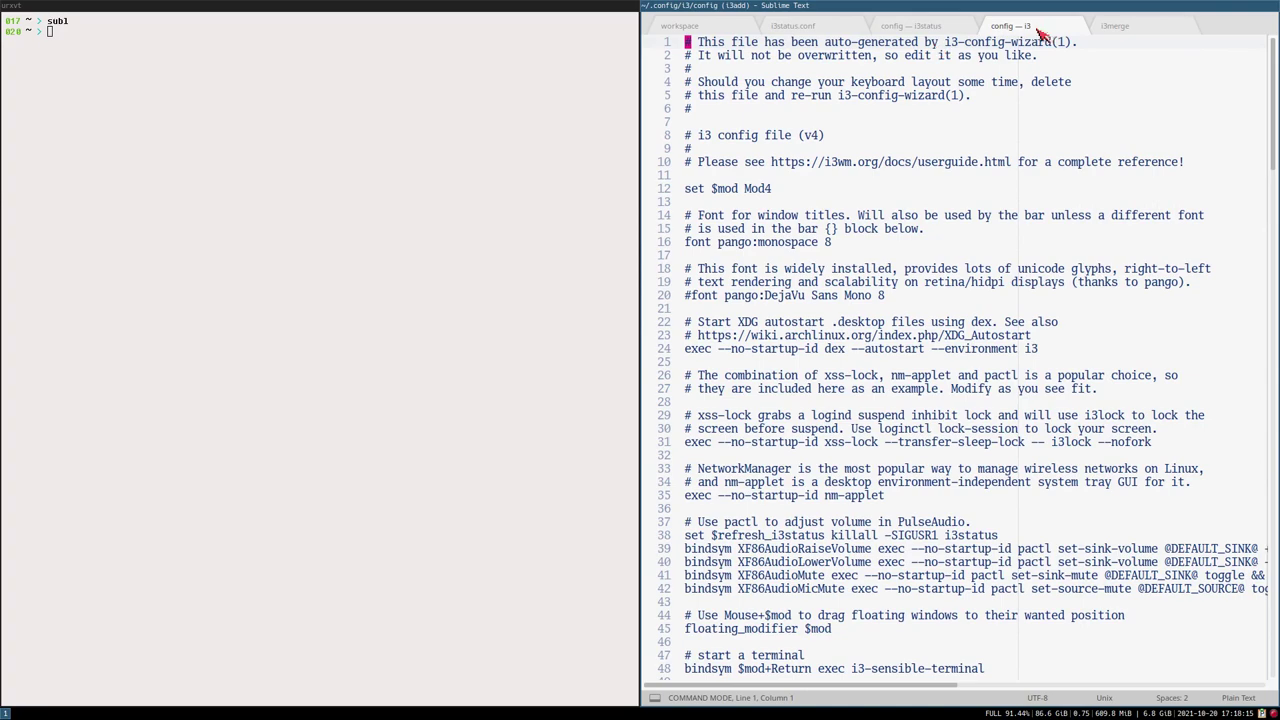
- Close all other open files so that only the i3 config file remains in the editor
right_click(1040, 28)
left_click(1066, 50)
left_click(900, 124)
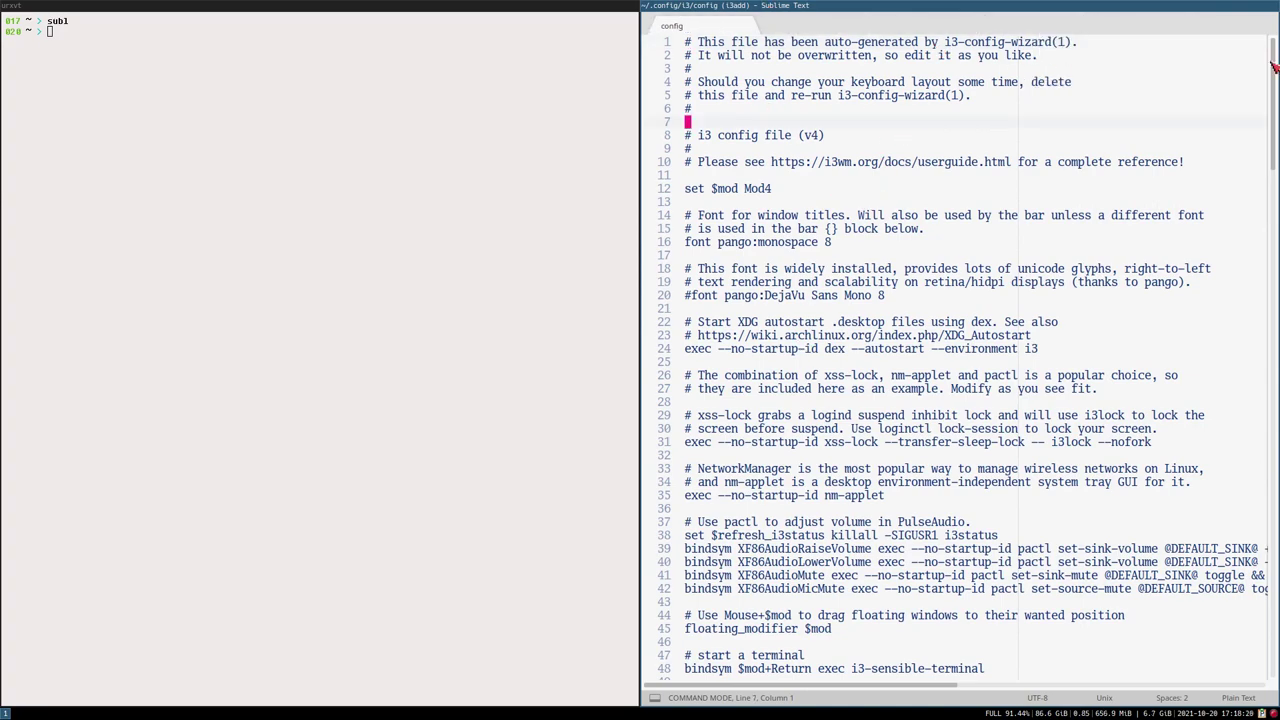
- Append the comment "# syntax:ssHash" at the end of the i3 config file and save it
key("shift+g")
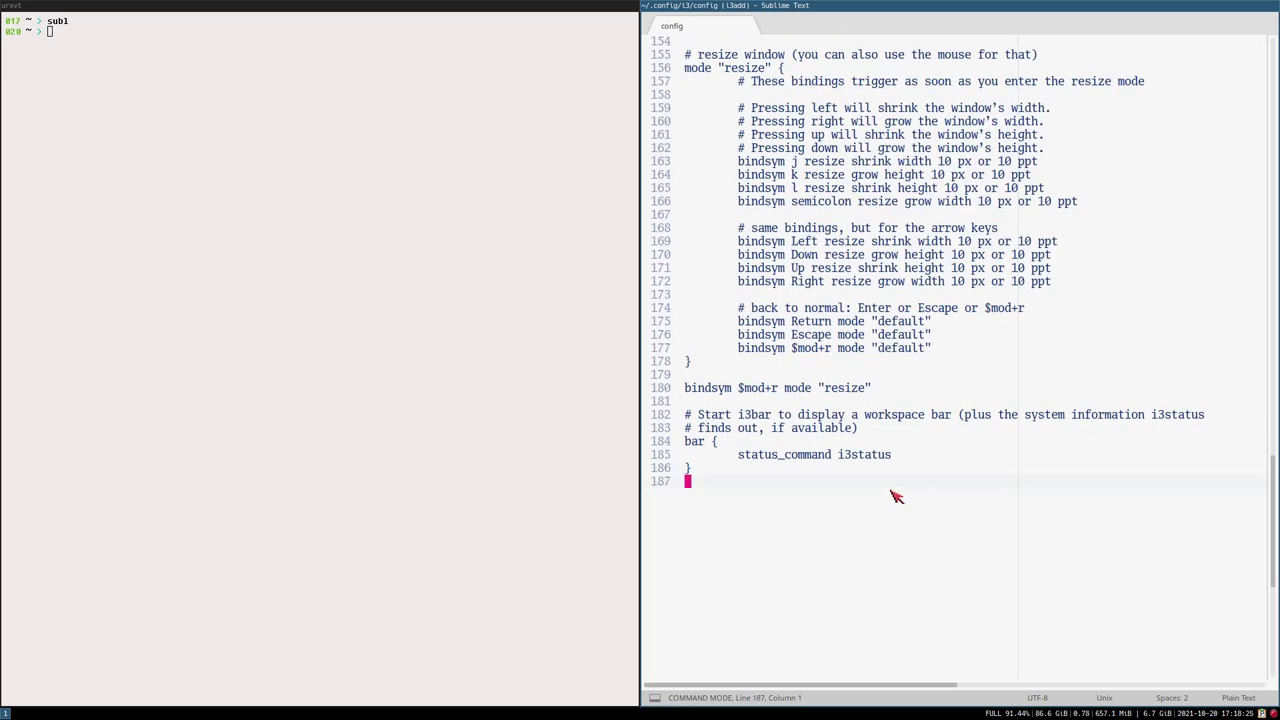
key("o")
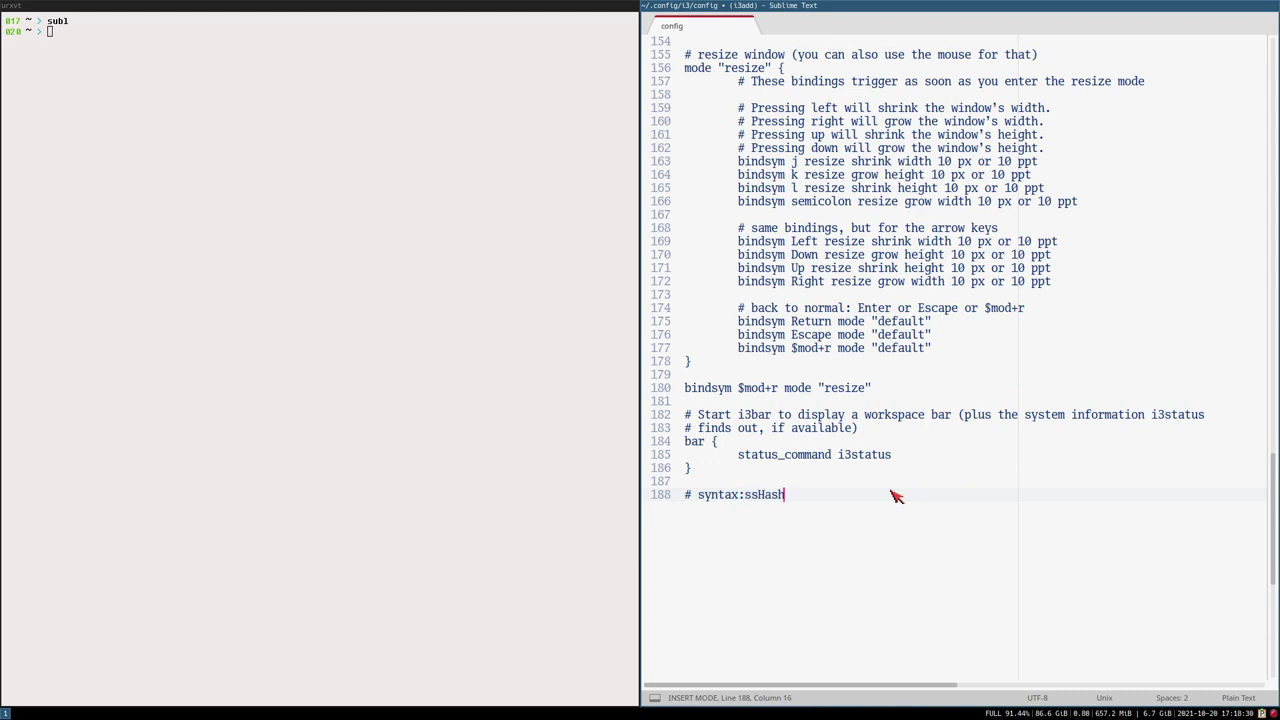
type("# syntax:ssHash")
key("Return")
key("ctrl+s")
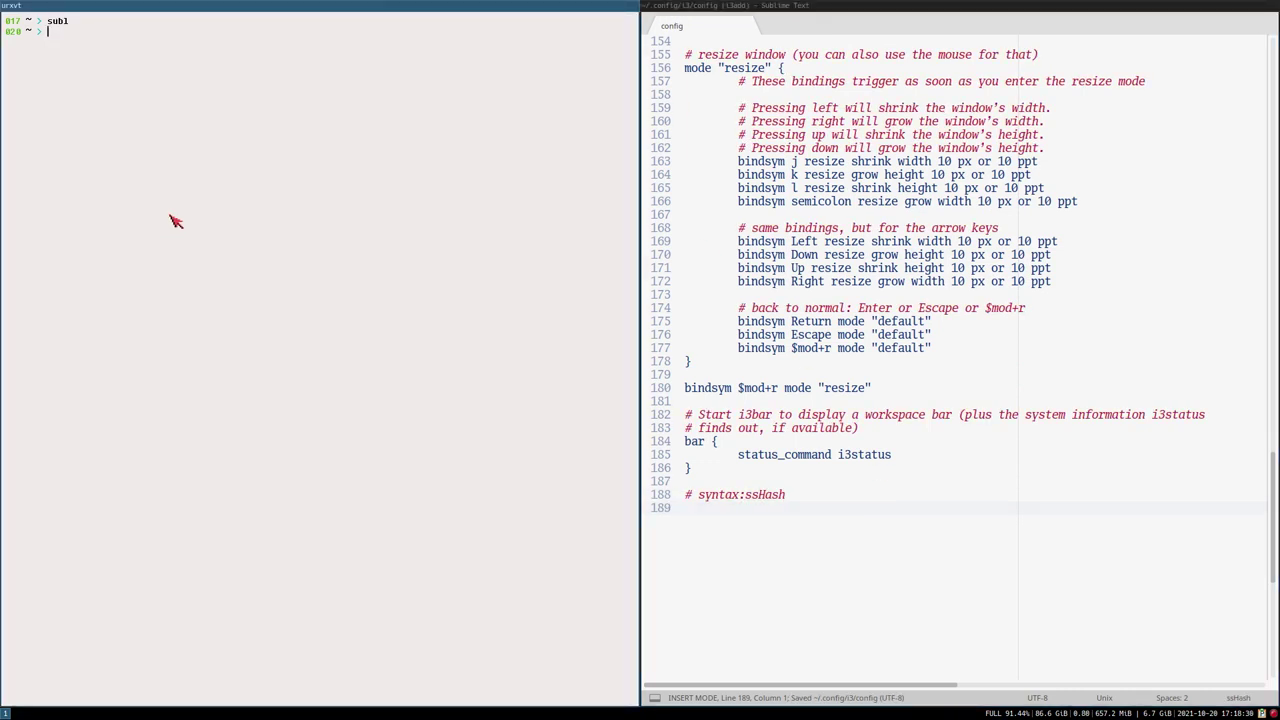
key("ctrl+plus")
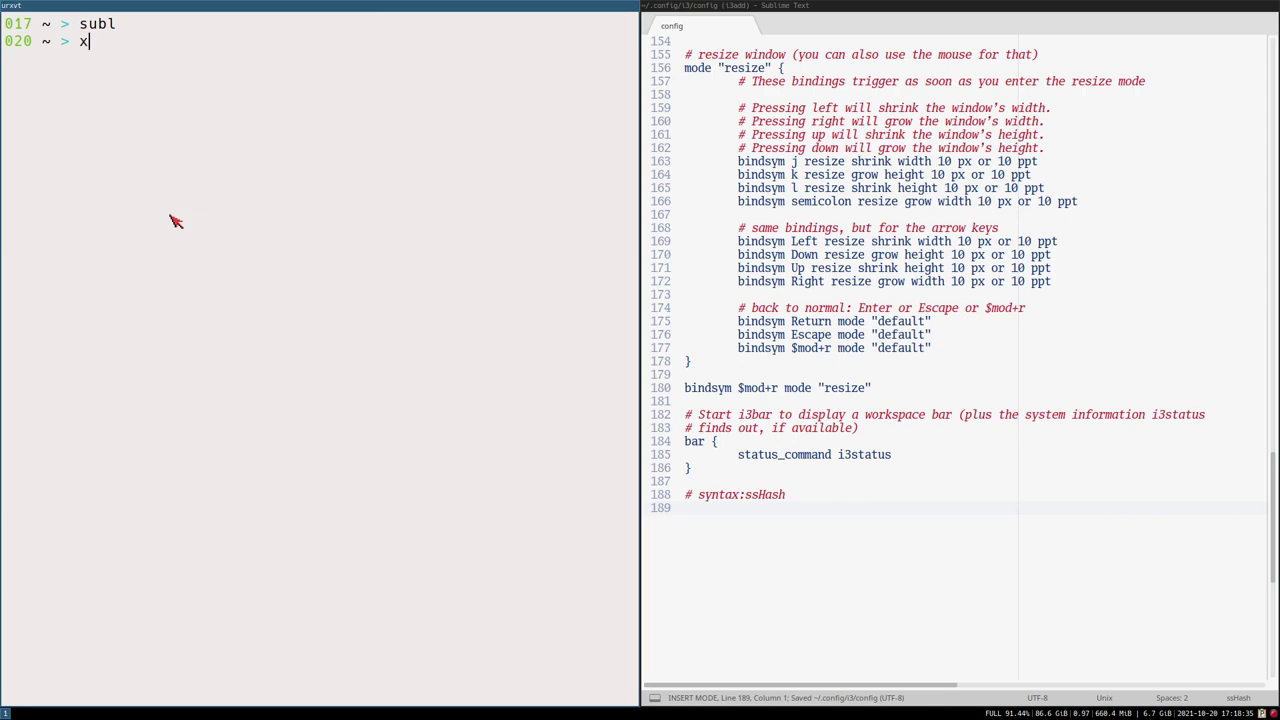
key("BackSpace")
type("curl")
type("https://i3wm.org/downloads/RELEASE-NOTES-4.20.txt")
key("Return")
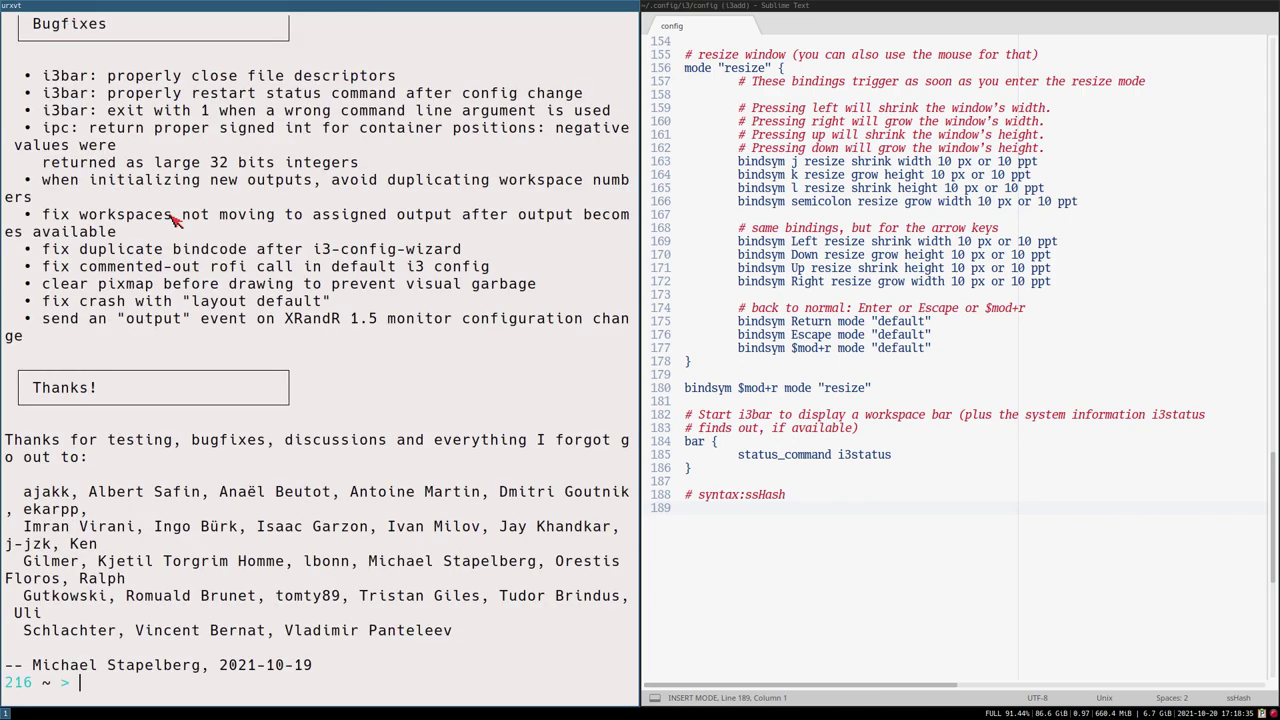
- Widen the terminal window and bring the "Changes in i3 v4.20" section of the release notes into view
scroll(190, 225, "up", 8)
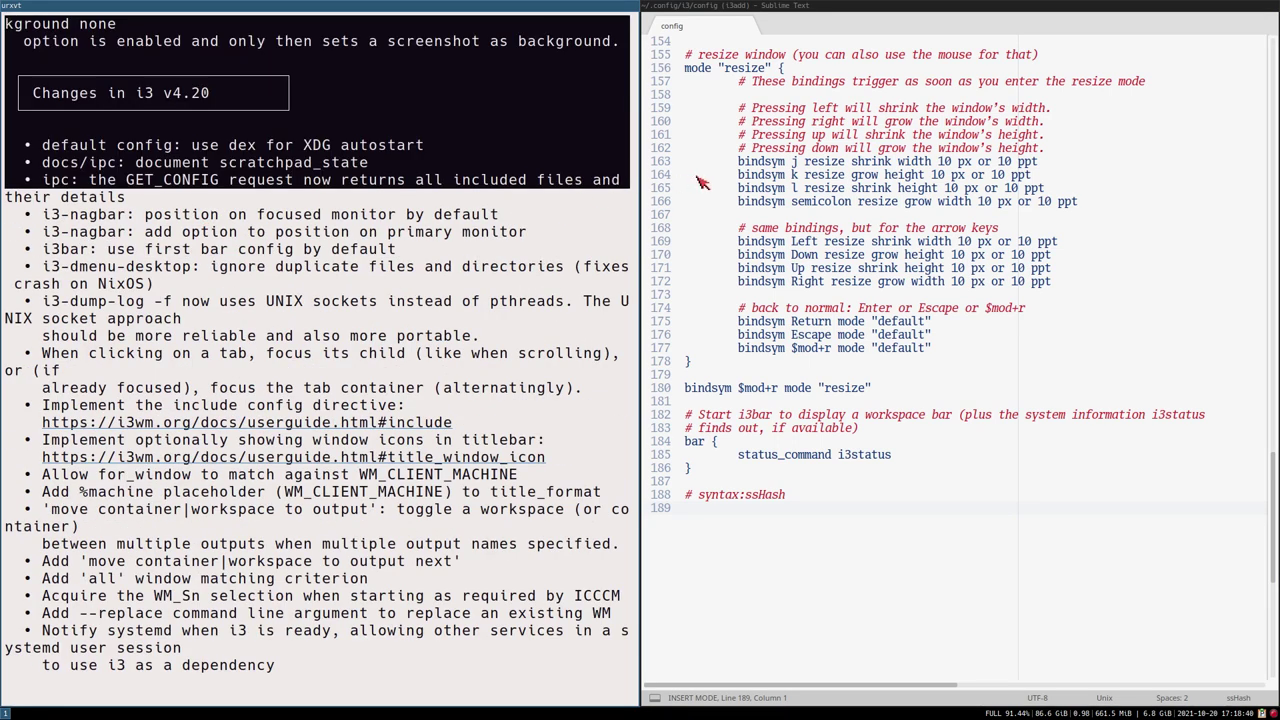
left_click_drag(640, 246, 787, 242)
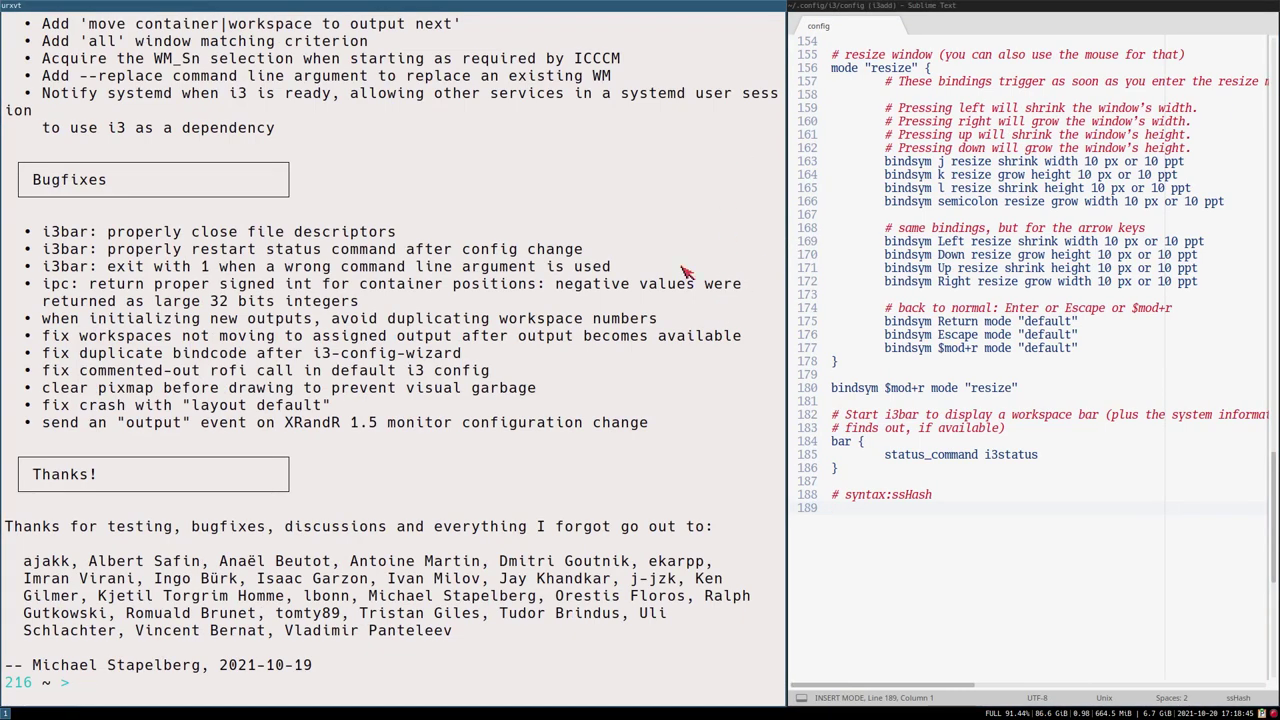
scroll(545, 283, "up", 4)
scroll(540, 283, "up", 1)
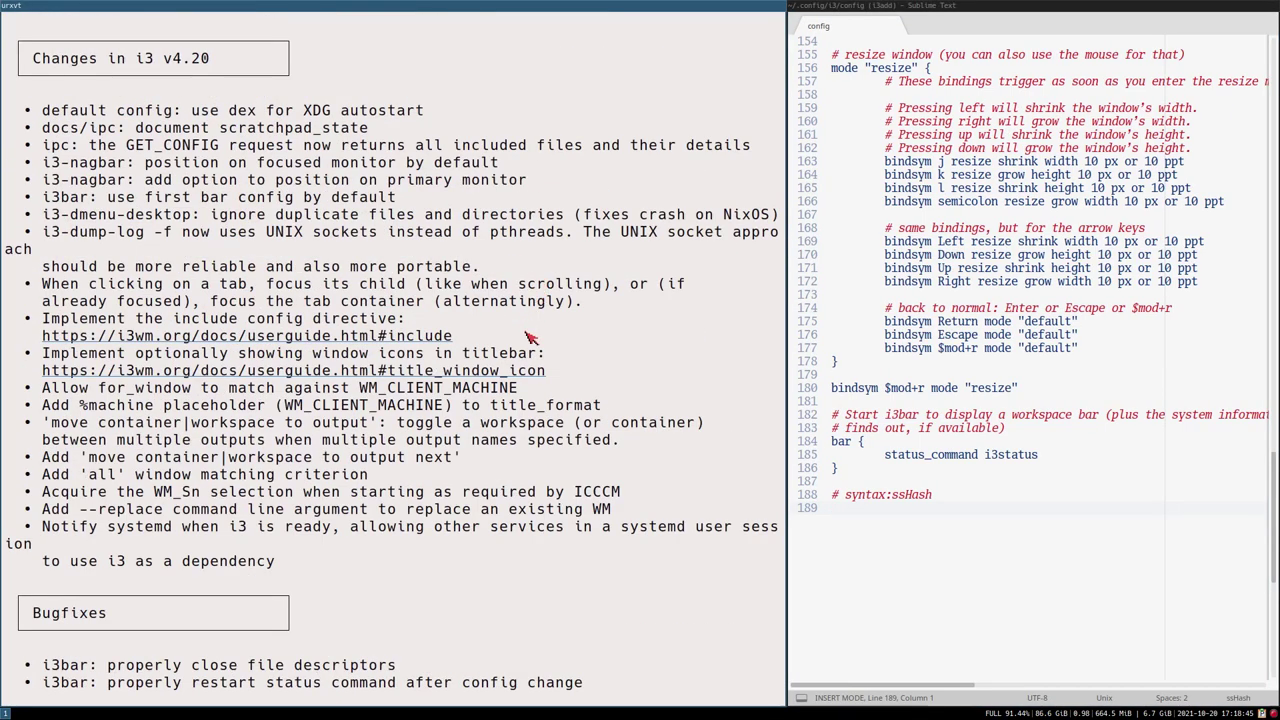
- Open NOTE.md from the i3 folder in the editor, leaving the file tree hidden
left_click(918, 108)
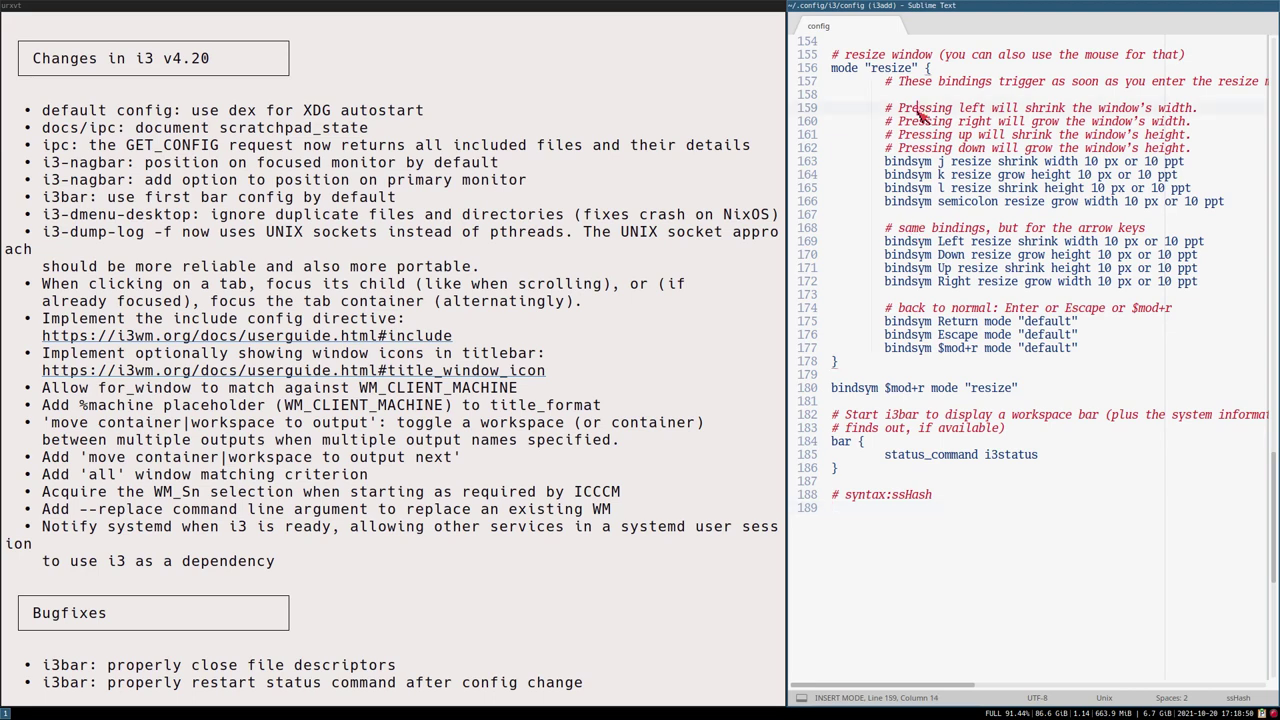
key("ctrl+k")
key("ctrl+b")
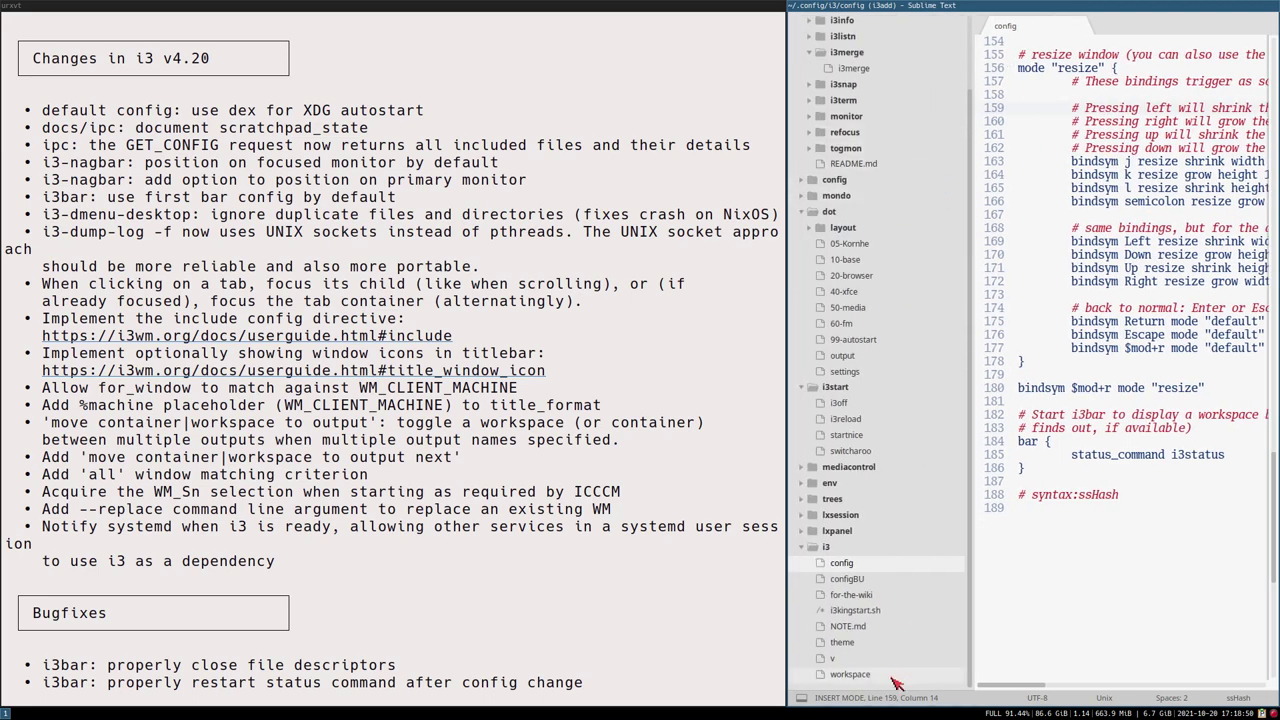
left_click(860, 627)
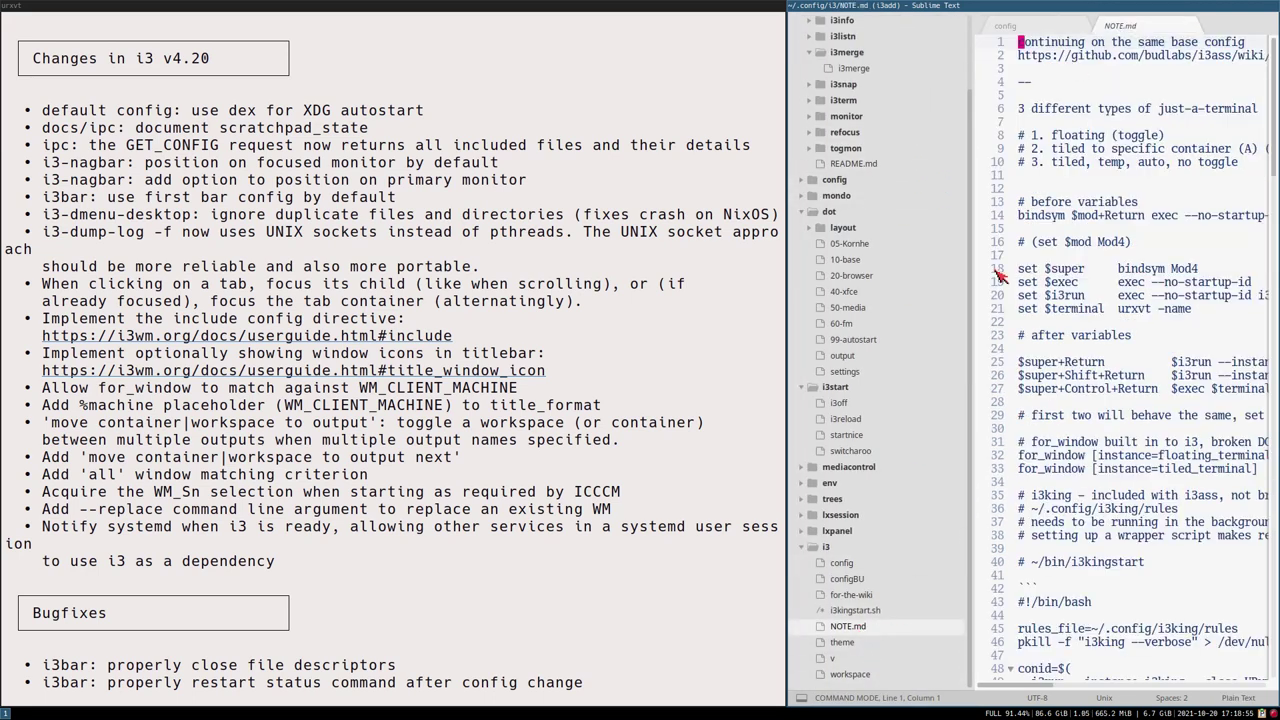
key("ctrl+k")
key("ctrl+b")
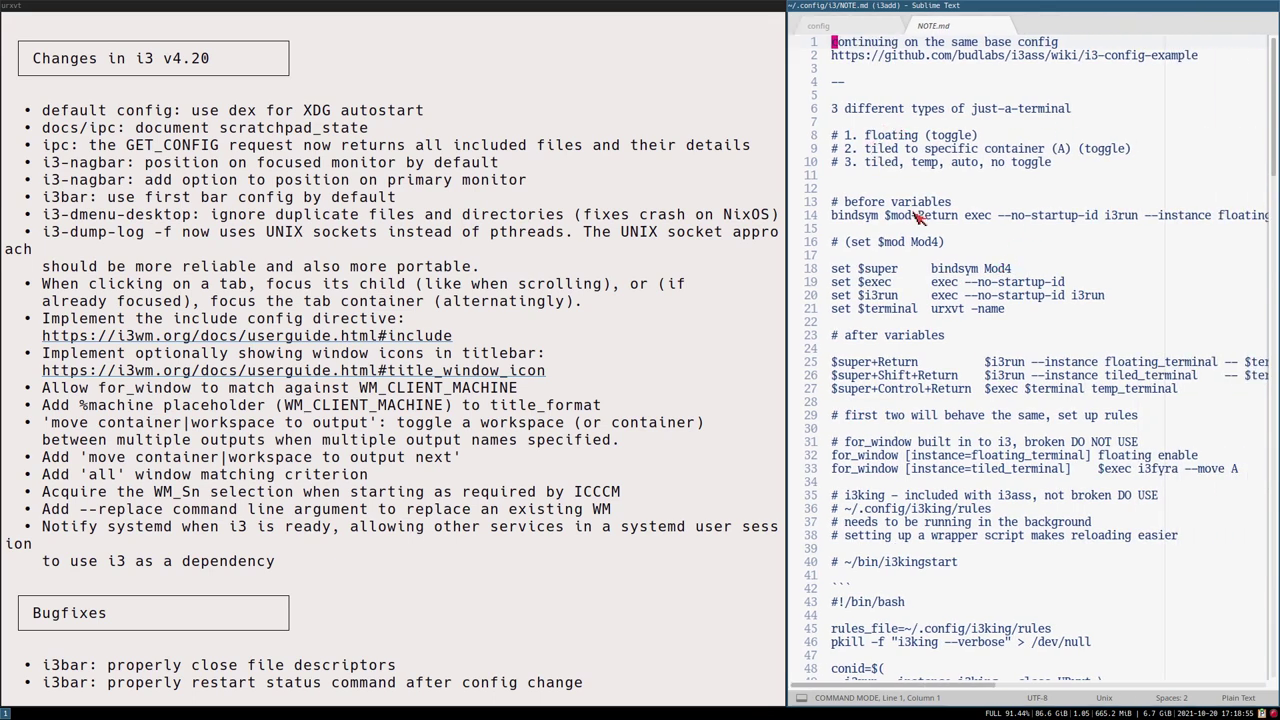
- Read through NOTE.md, covering the terminal types, i3king rules, i3run renaming and window rule examples
scroll(1274, 58, "down", 2)
scroll(1274, 58, "up", 2)
scroll(955, 284, "down", 4)
scroll(955, 284, "down", 8)
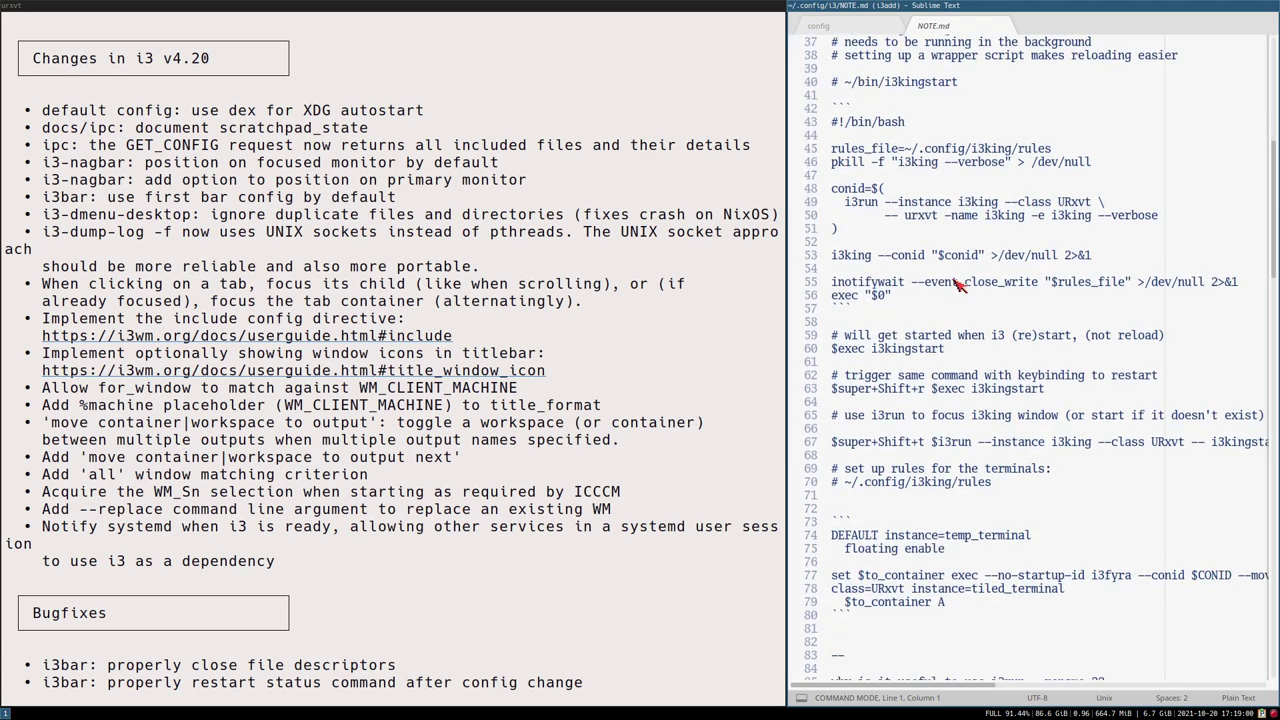
scroll(993, 352, "down", 5)
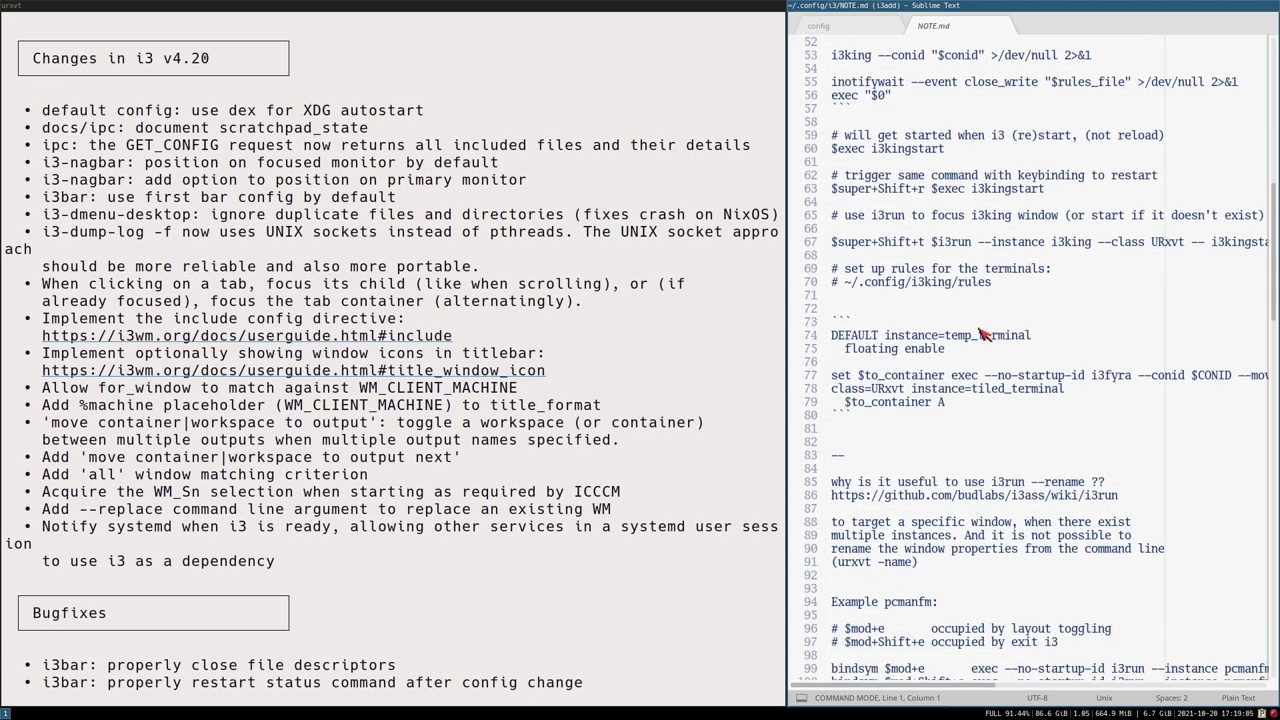
scroll(940, 358, "down", 3)
scroll(938, 356, "down", 5)
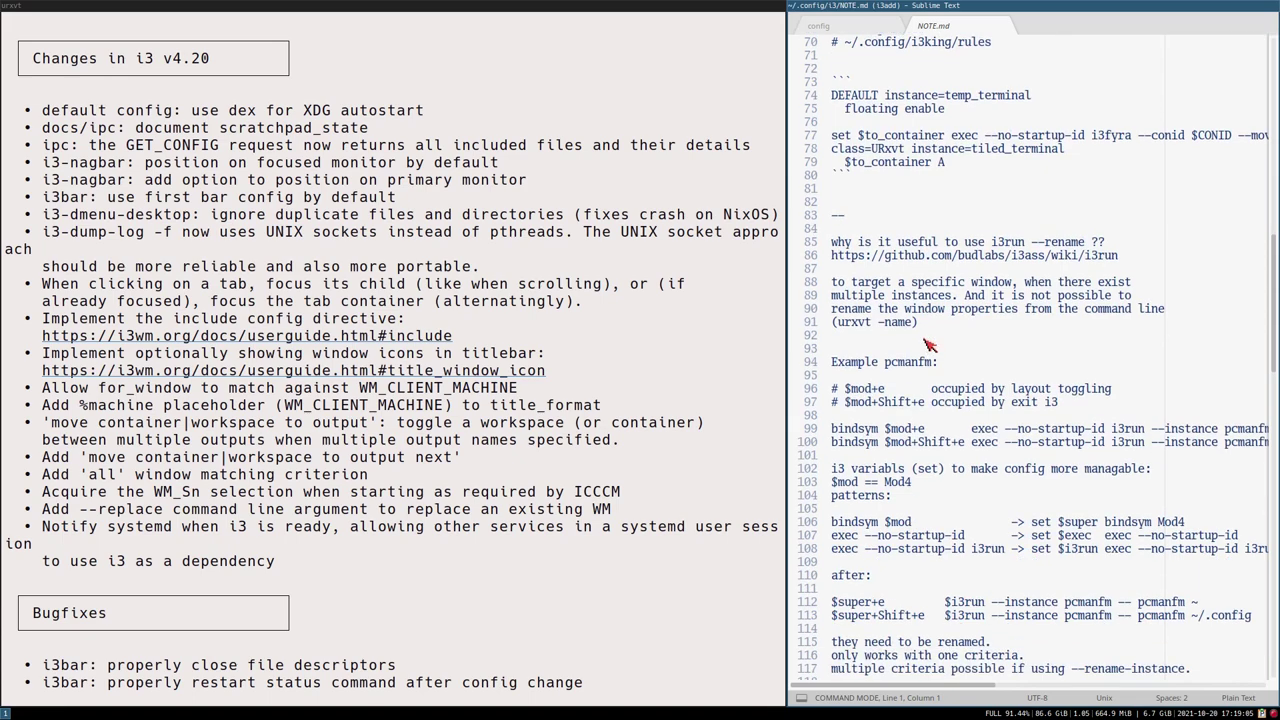
scroll(927, 341, "down", 7)
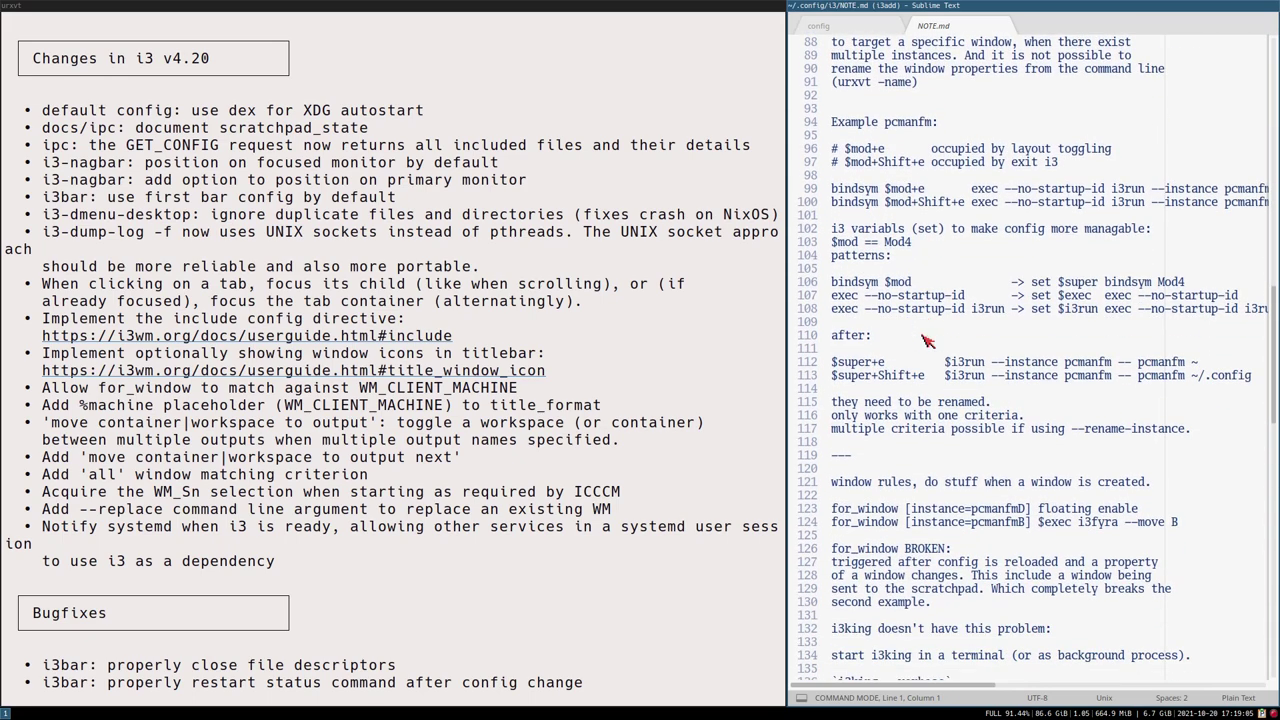
scroll(937, 339, "down", 9)
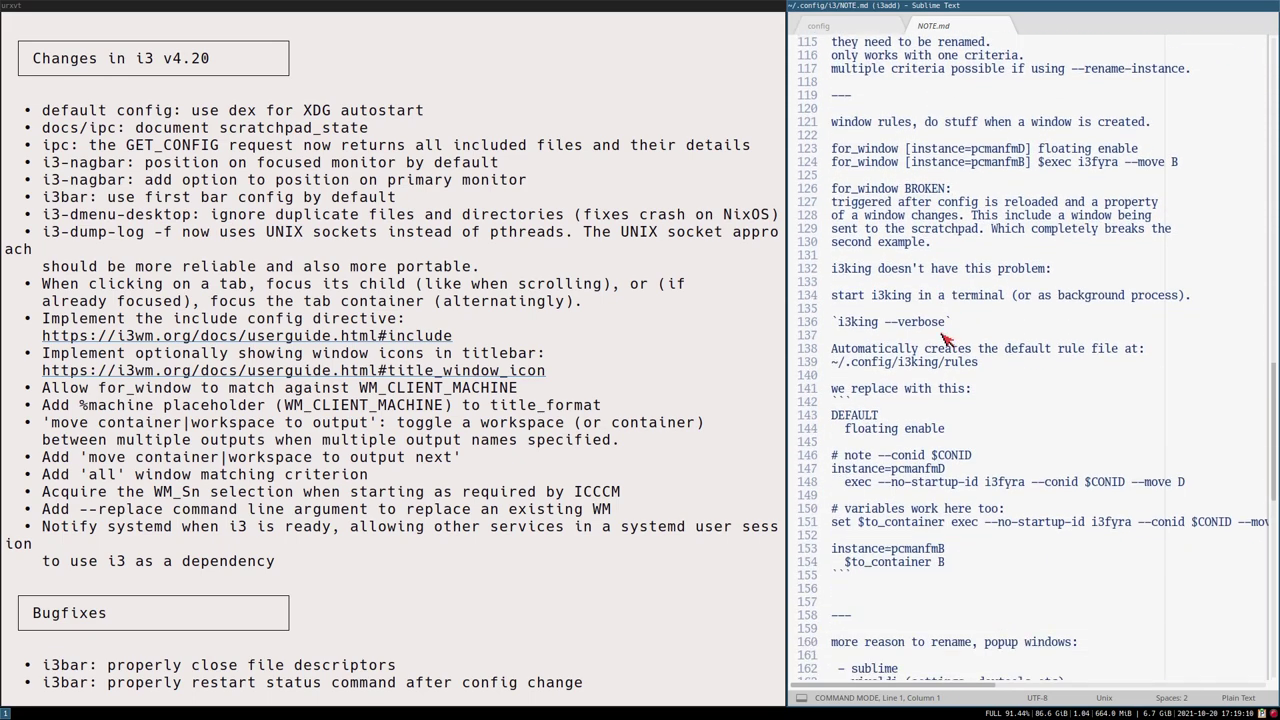
scroll(942, 339, "down", 3)
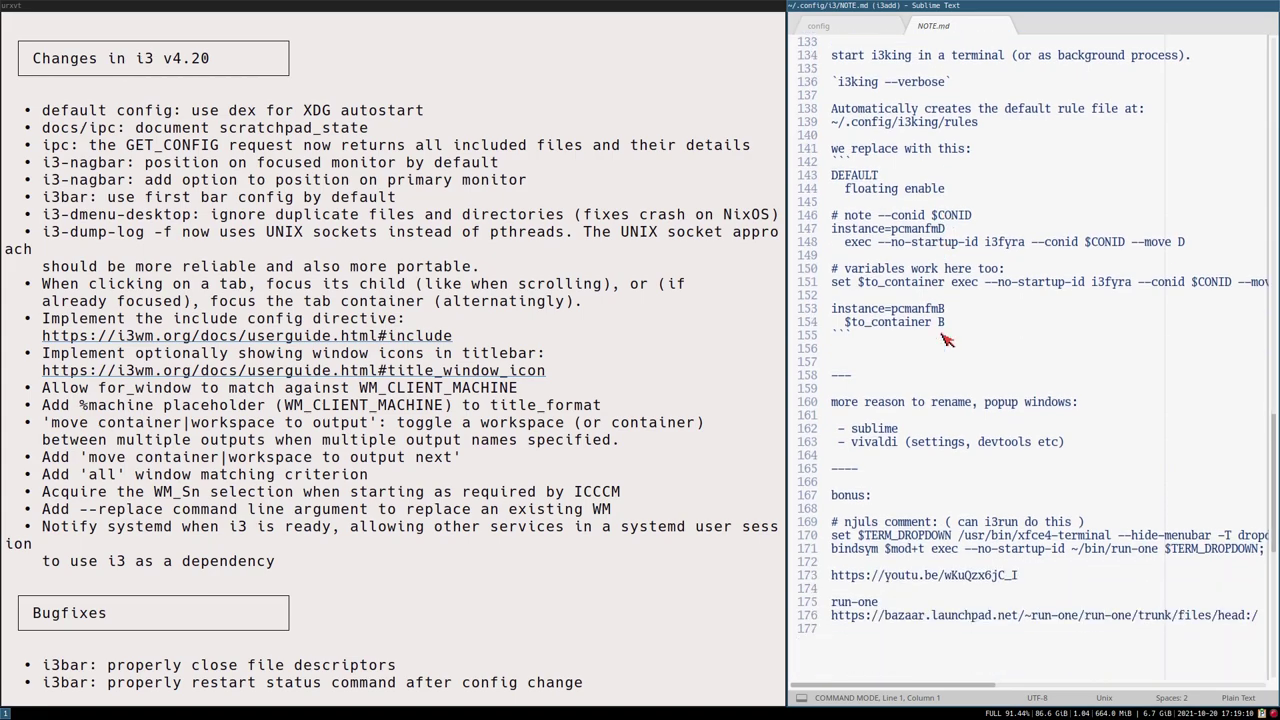
scroll(960, 370, "down", 2)
scroll(1045, 385, "up", 7)
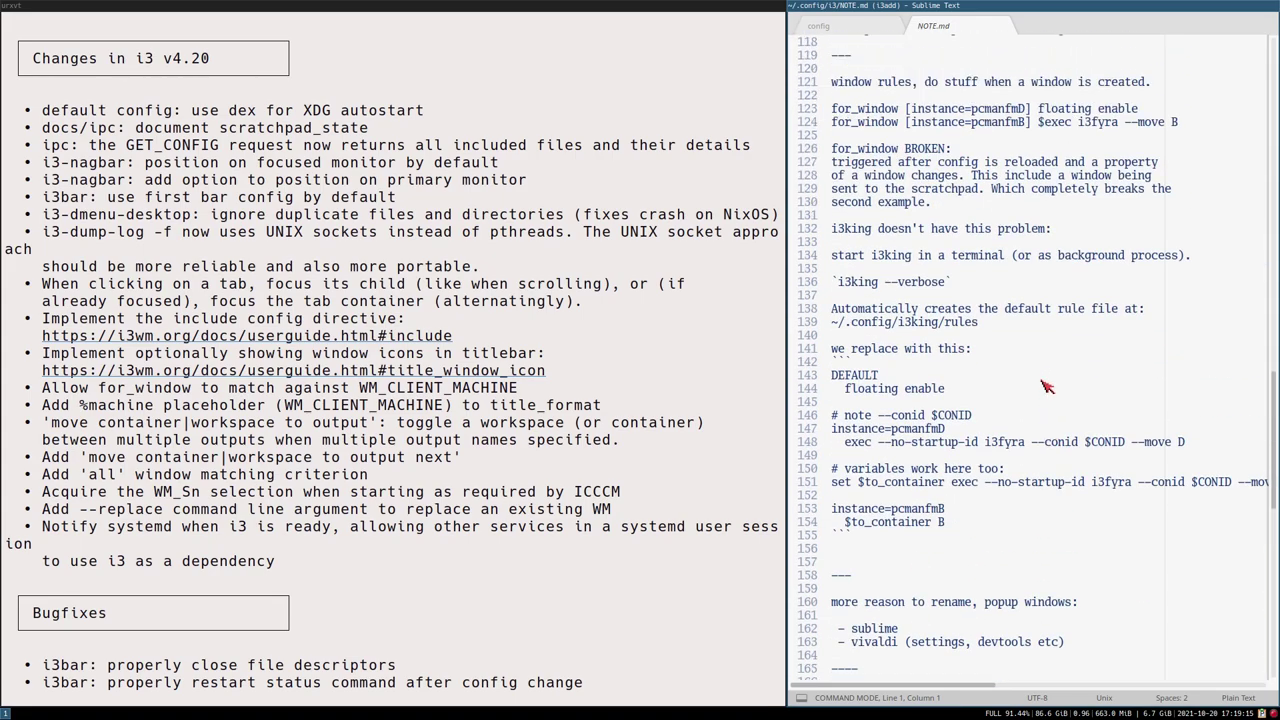
scroll(1045, 385, "up", 20)
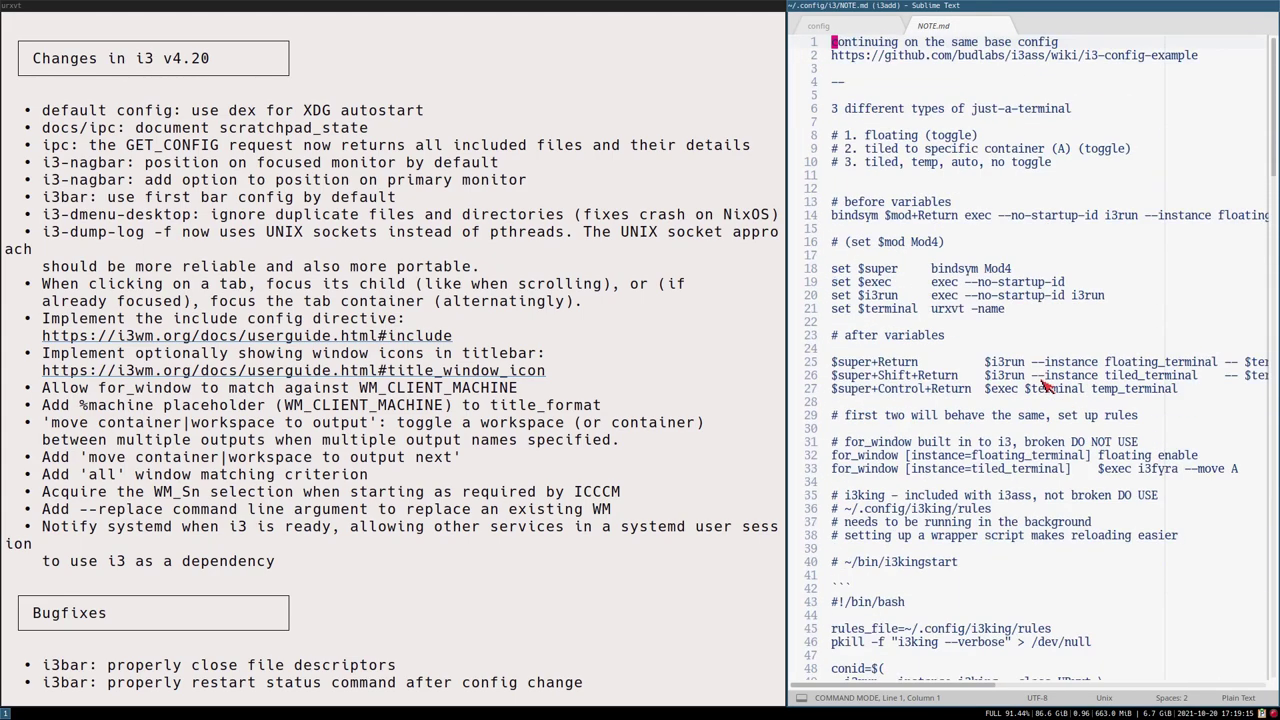
- Set floating_modifier to Mod1 in the i3 config file and save it
left_click(824, 27)
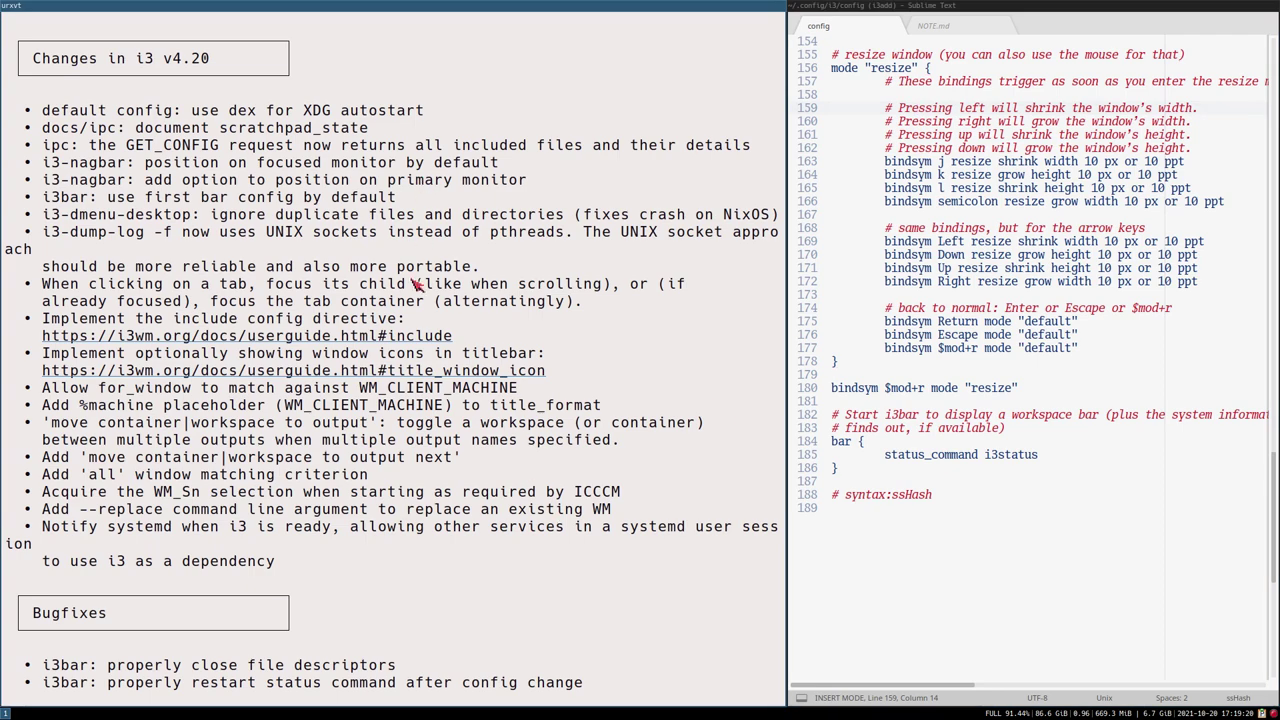
left_click(918, 308)
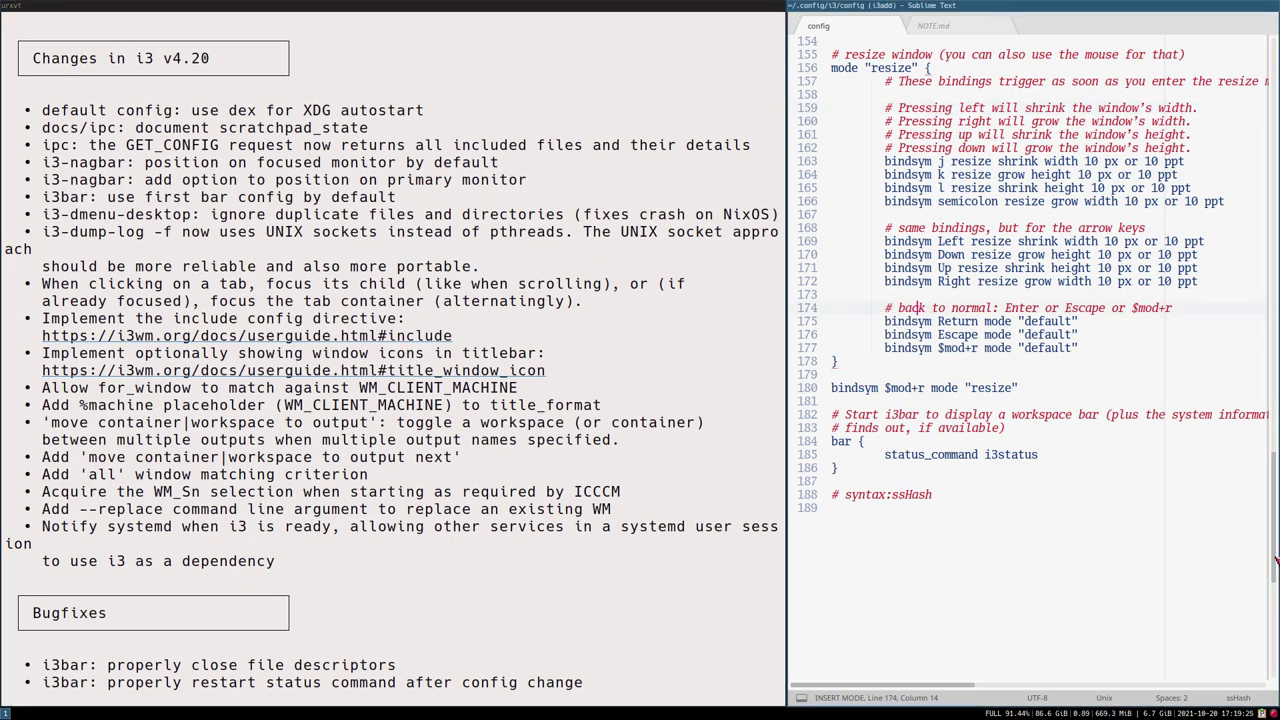
left_click_drag(1275, 560, 1234, 54)
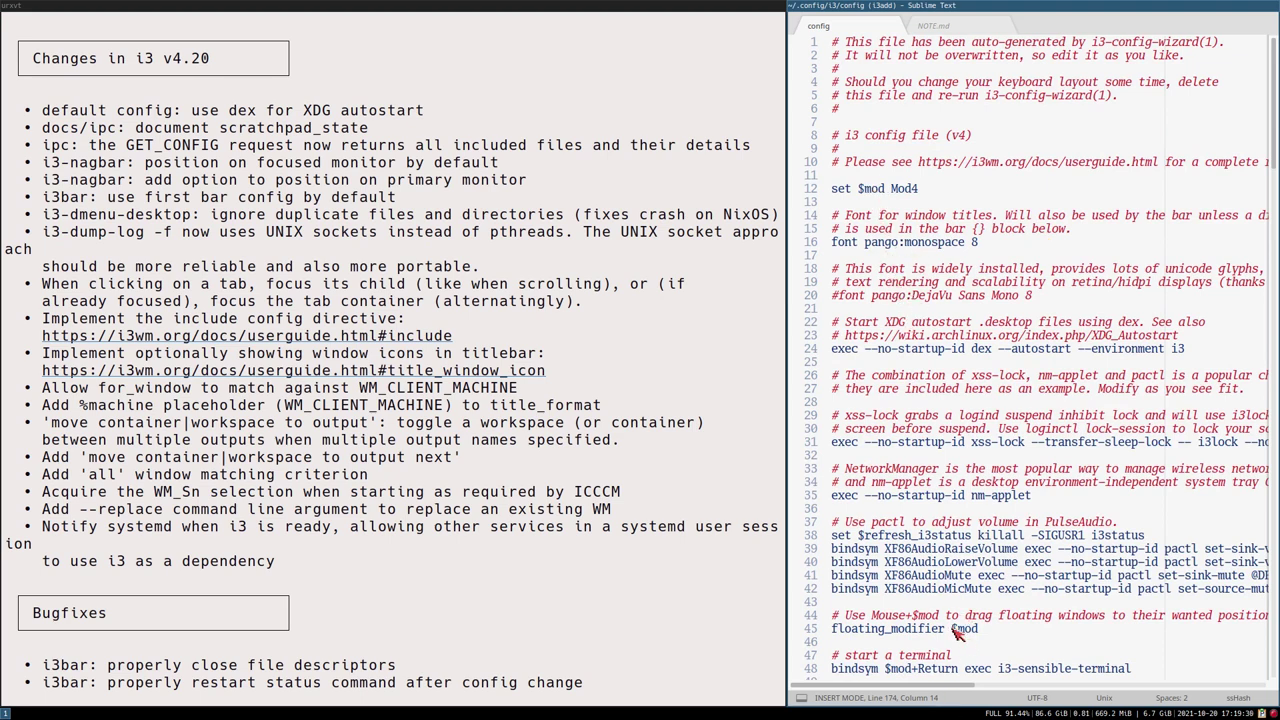
left_click_drag(953, 629, 1025, 634)
key("BackSpace")
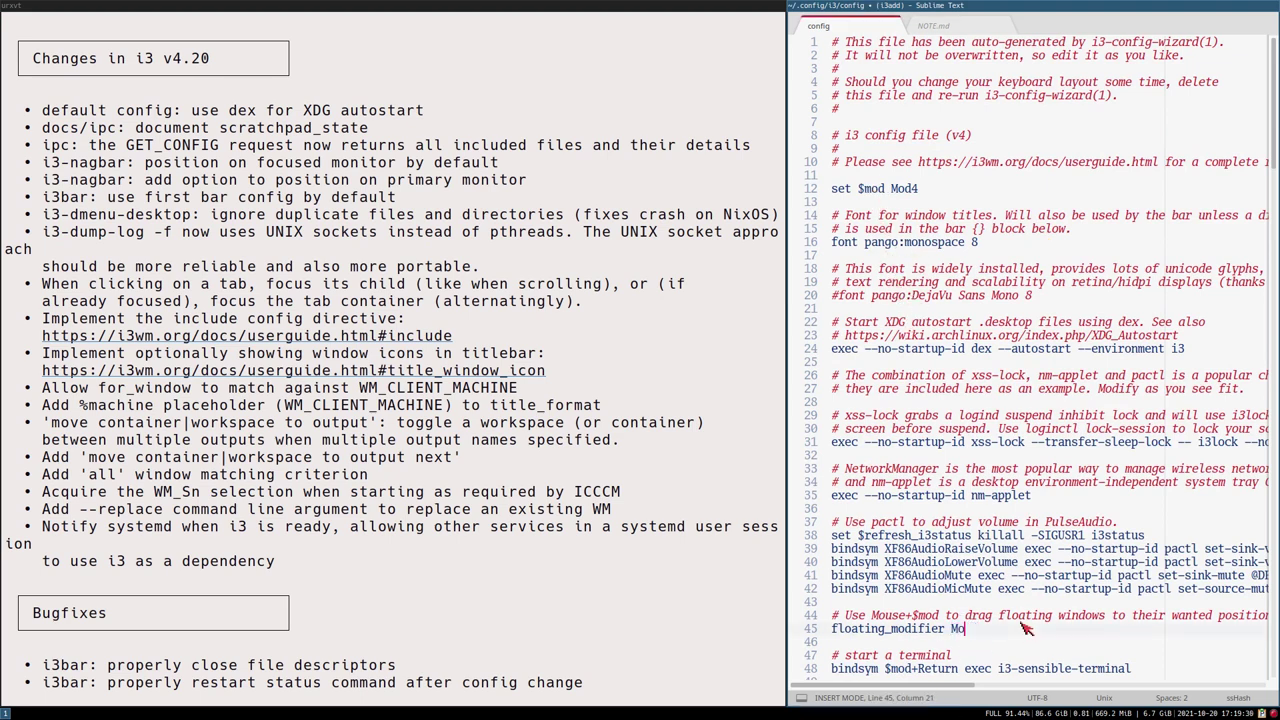
key("ctrl+s")
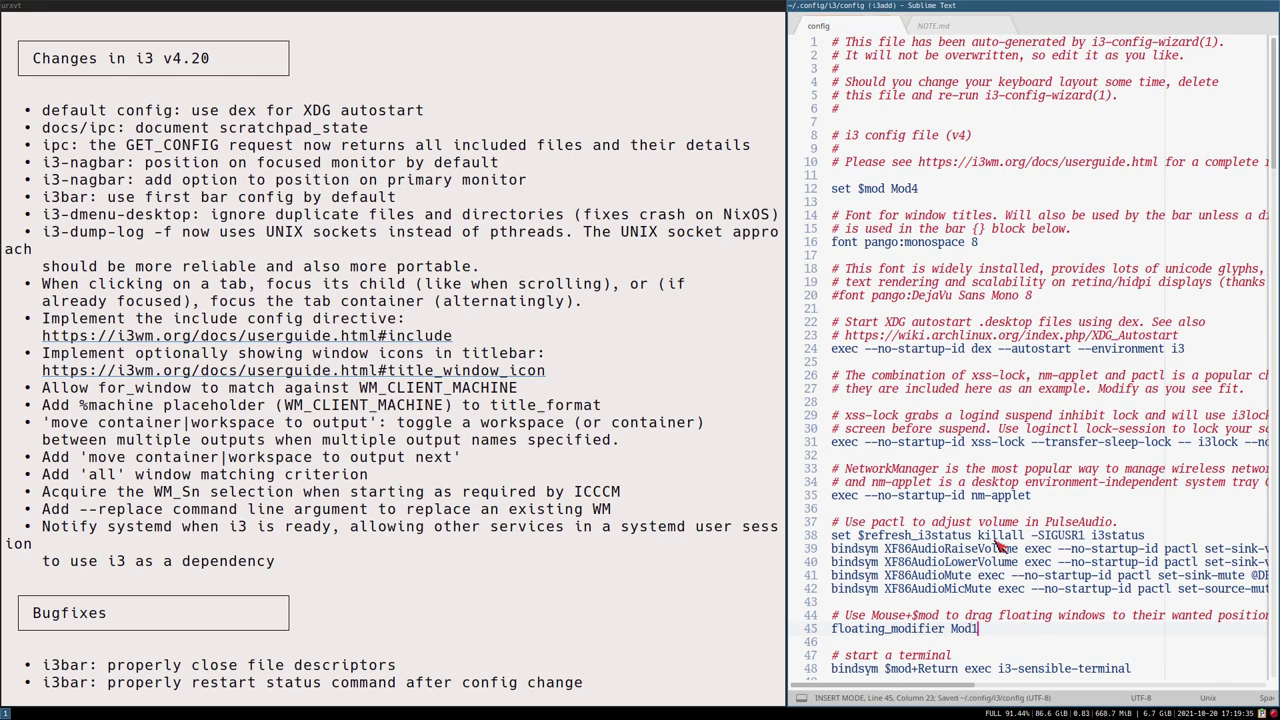
- Review the config's focus, move, layout and workspace keybindings down to the reload configuration binding
scroll(997, 543, "down", 14)
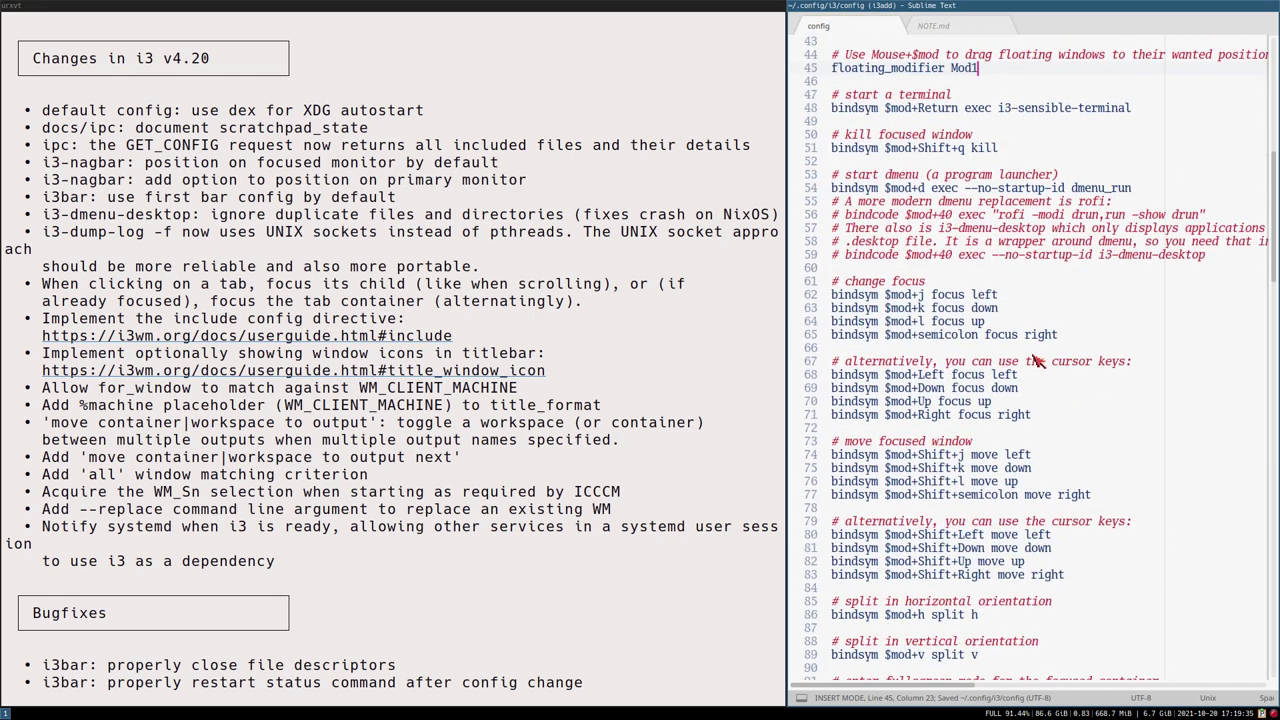
scroll(1036, 362, "down", 6)
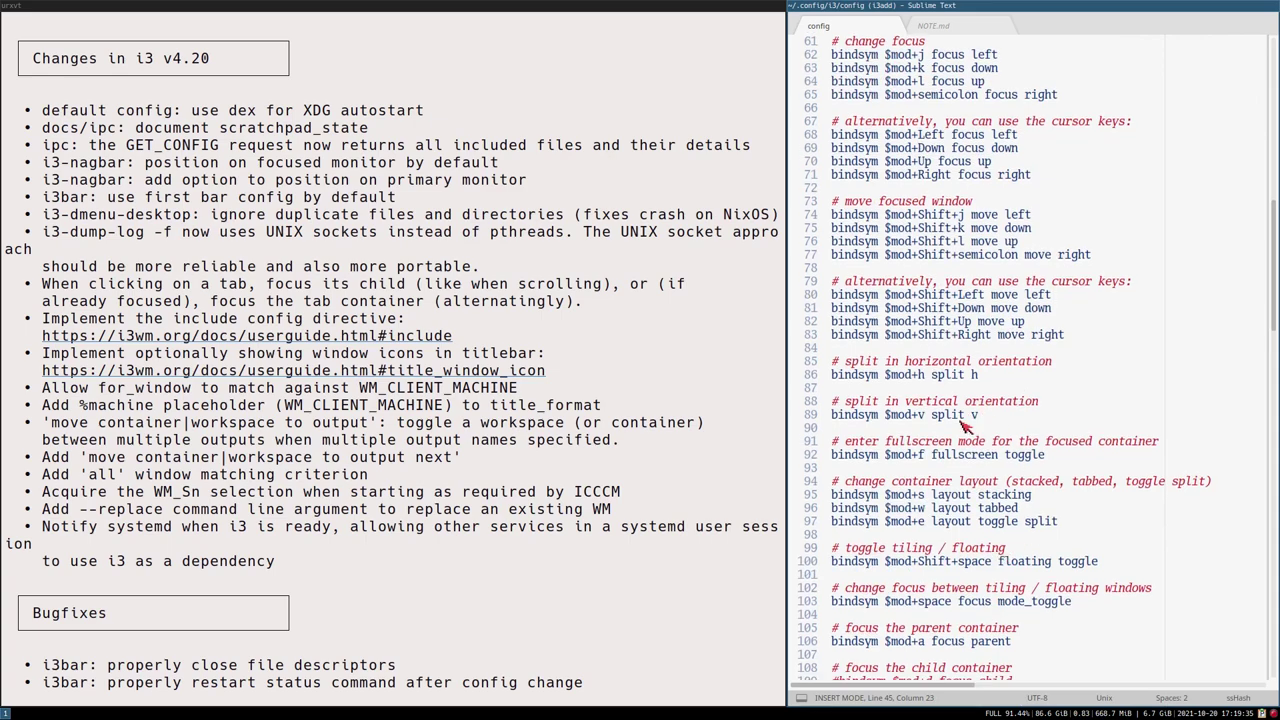
scroll(965, 425, "down", 4)
scroll(1022, 340, "up", 2)
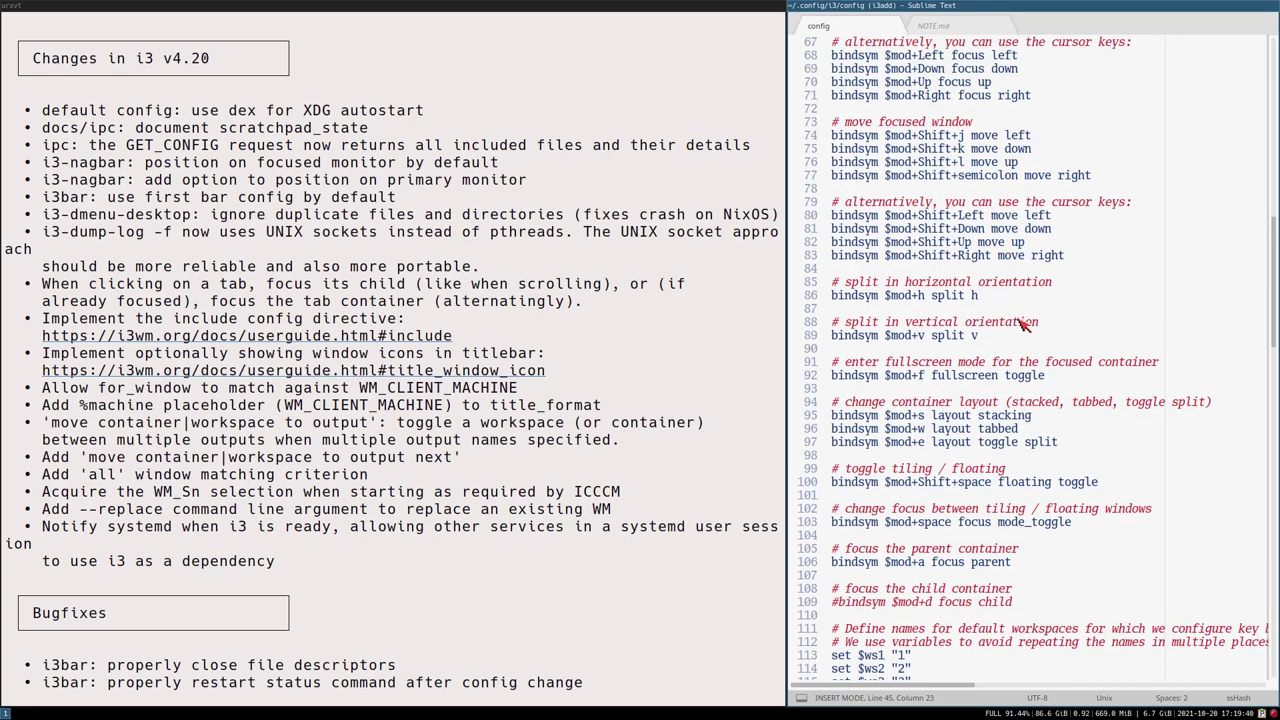
scroll(1022, 323, "up", 7)
scroll(1040, 312, "down", 20)
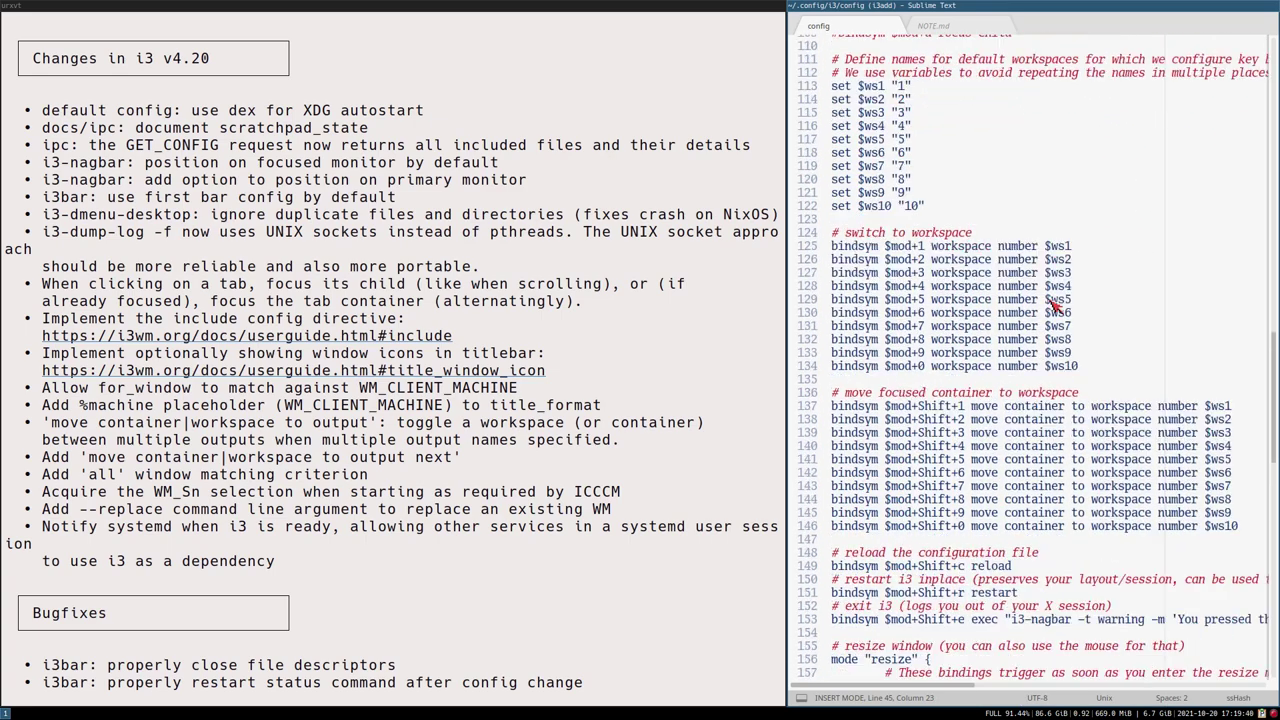
scroll(1054, 306, "down", 1)
left_click(938, 536)
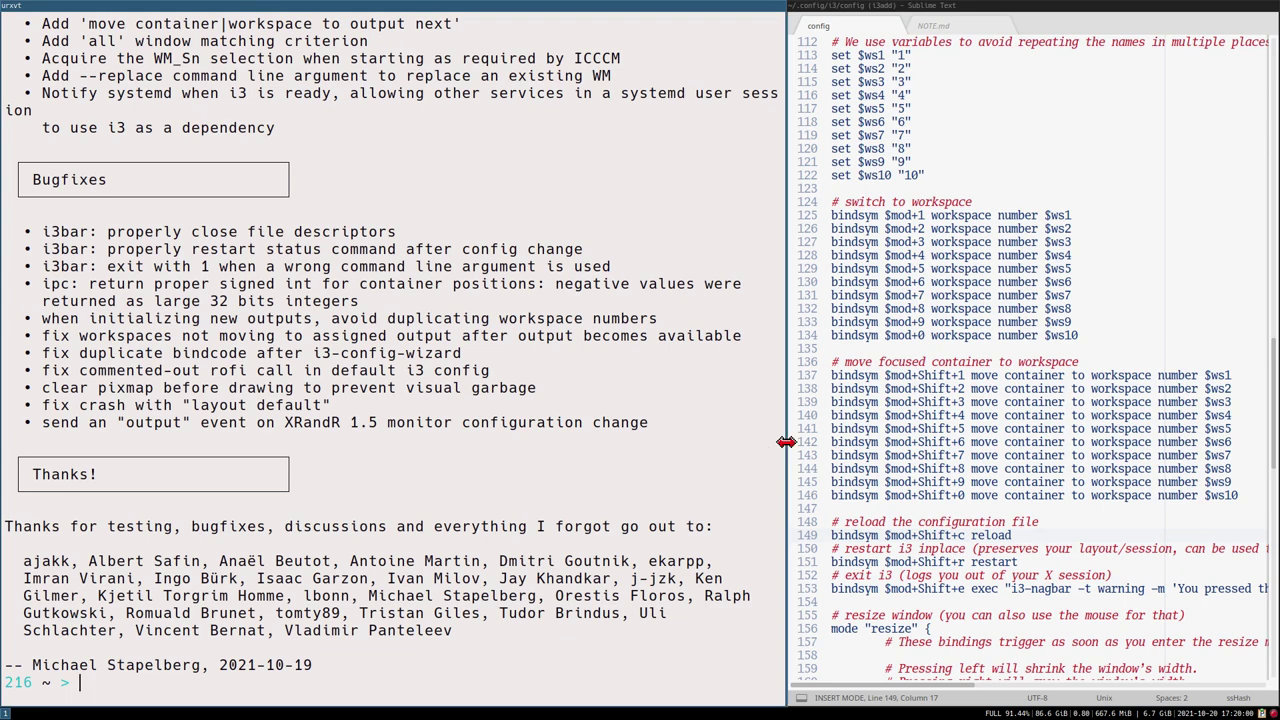
- Widen the terminal window a little more and examine the introduction of the i3 v4.20 release notes
left_click_drag(786, 438, 822, 438)
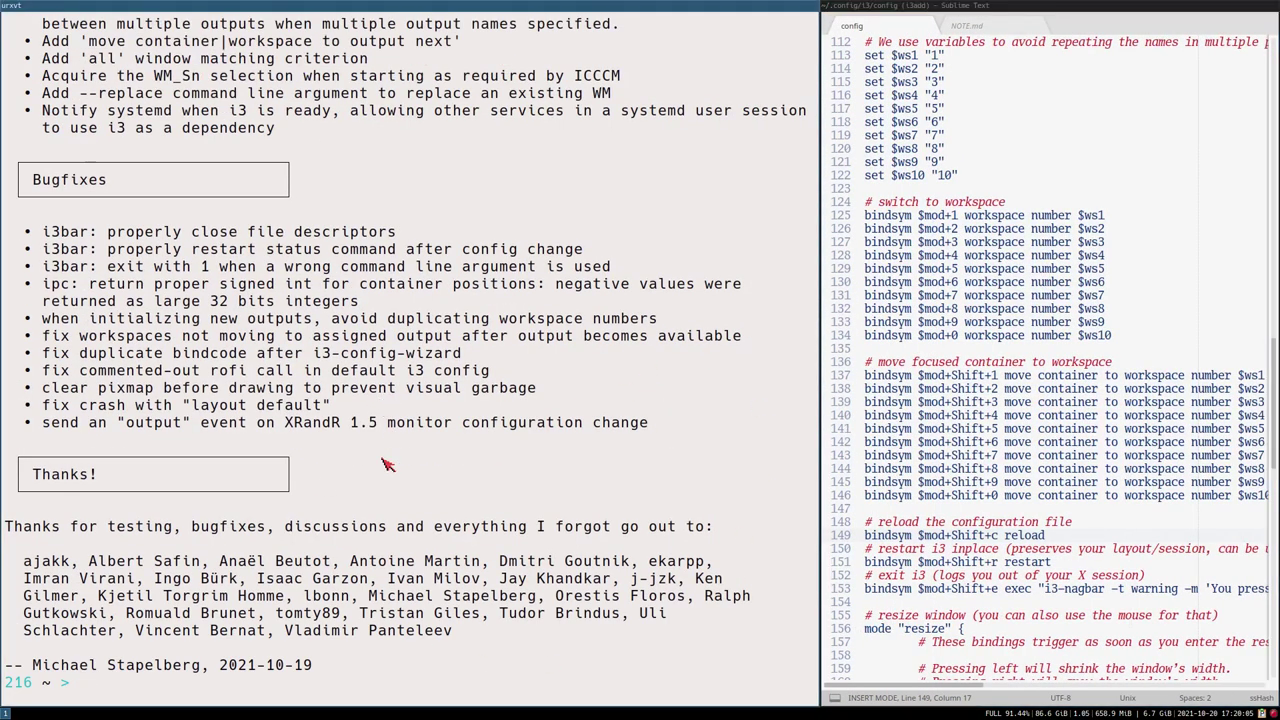
scroll(386, 462, "up", 1)
scroll(386, 462, "up", 6)
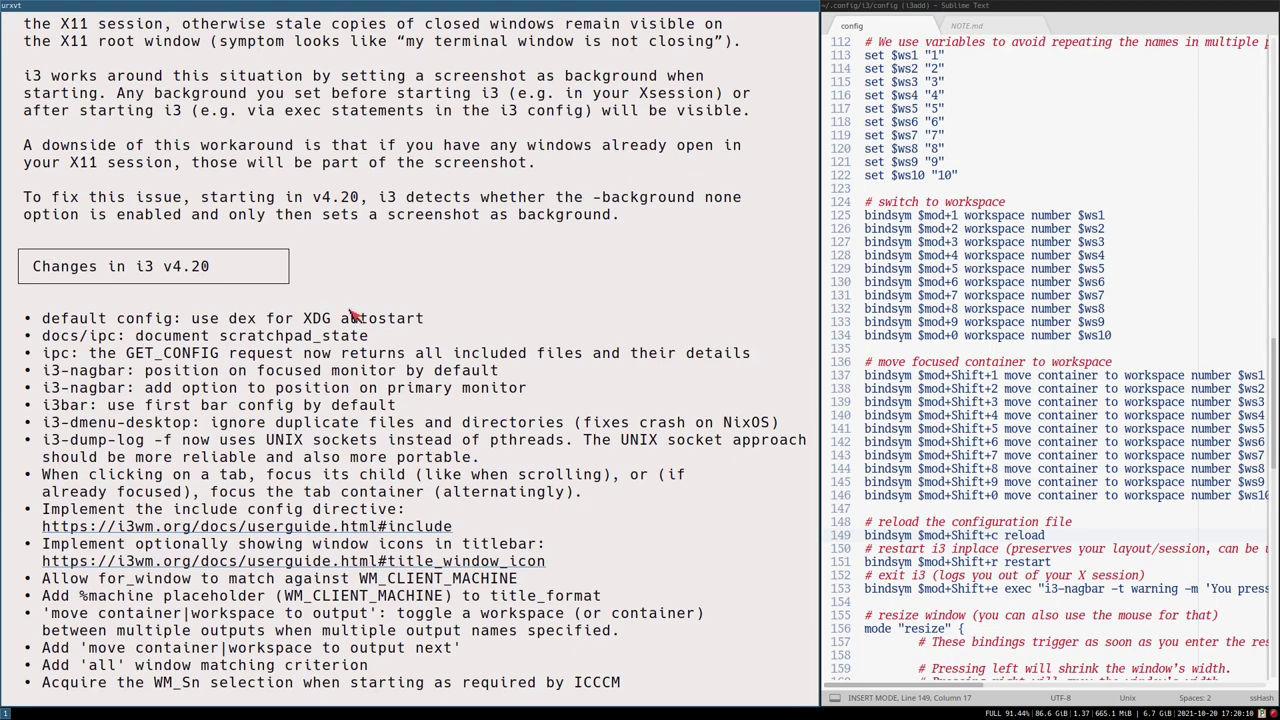
scroll(350, 305, "up", 3)
scroll(85, 105, "up", 1)
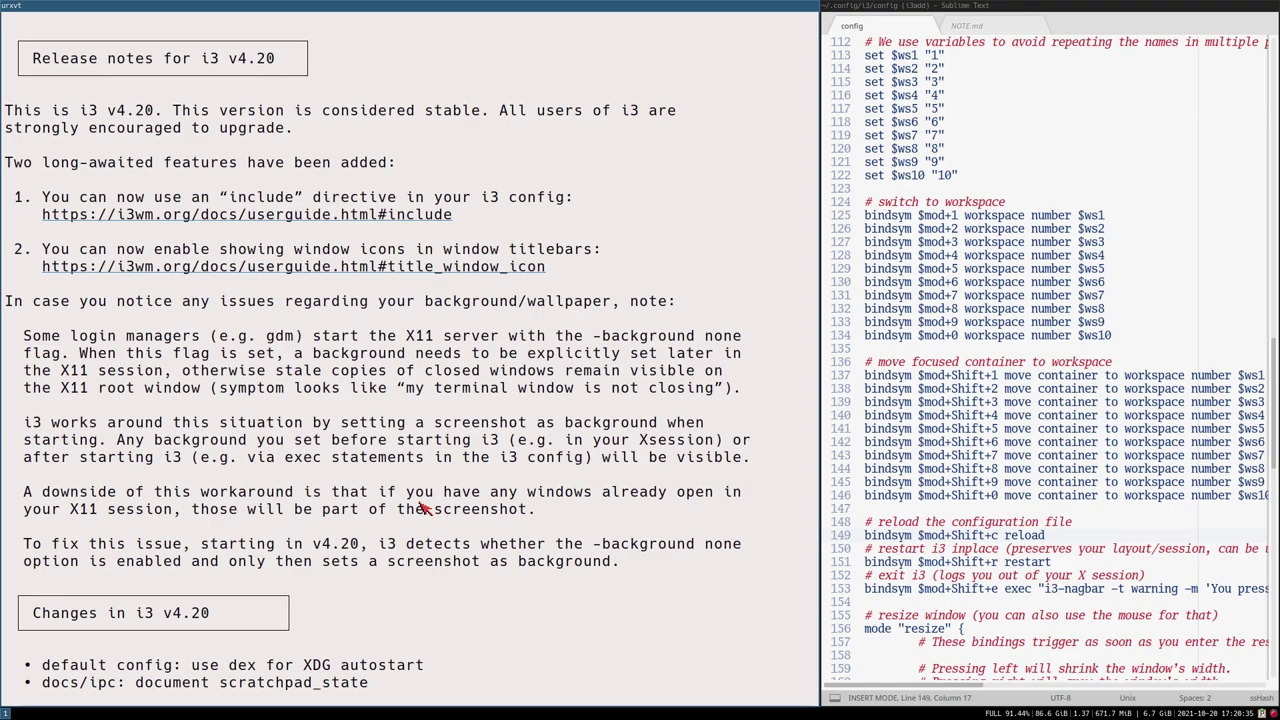
- Examine the background/wallpaper note and the list of changes in the i3 v4.20 release notes
key("super+2")
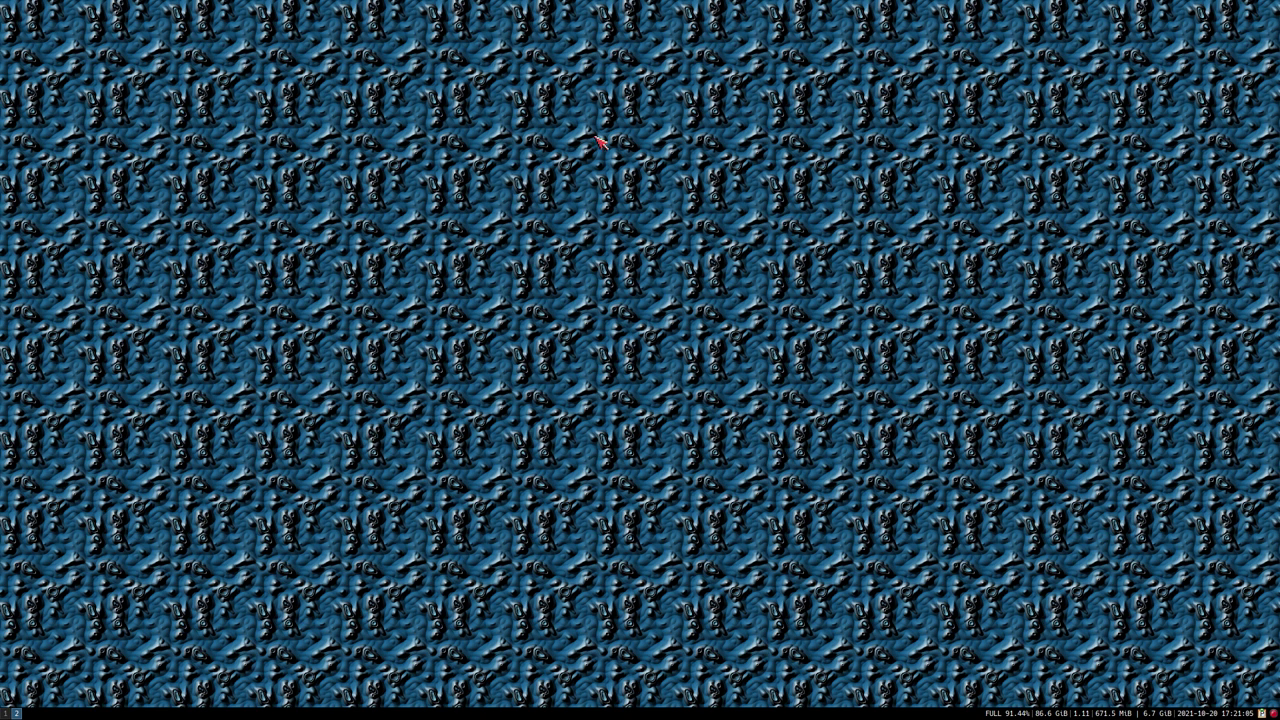
key("super+1")
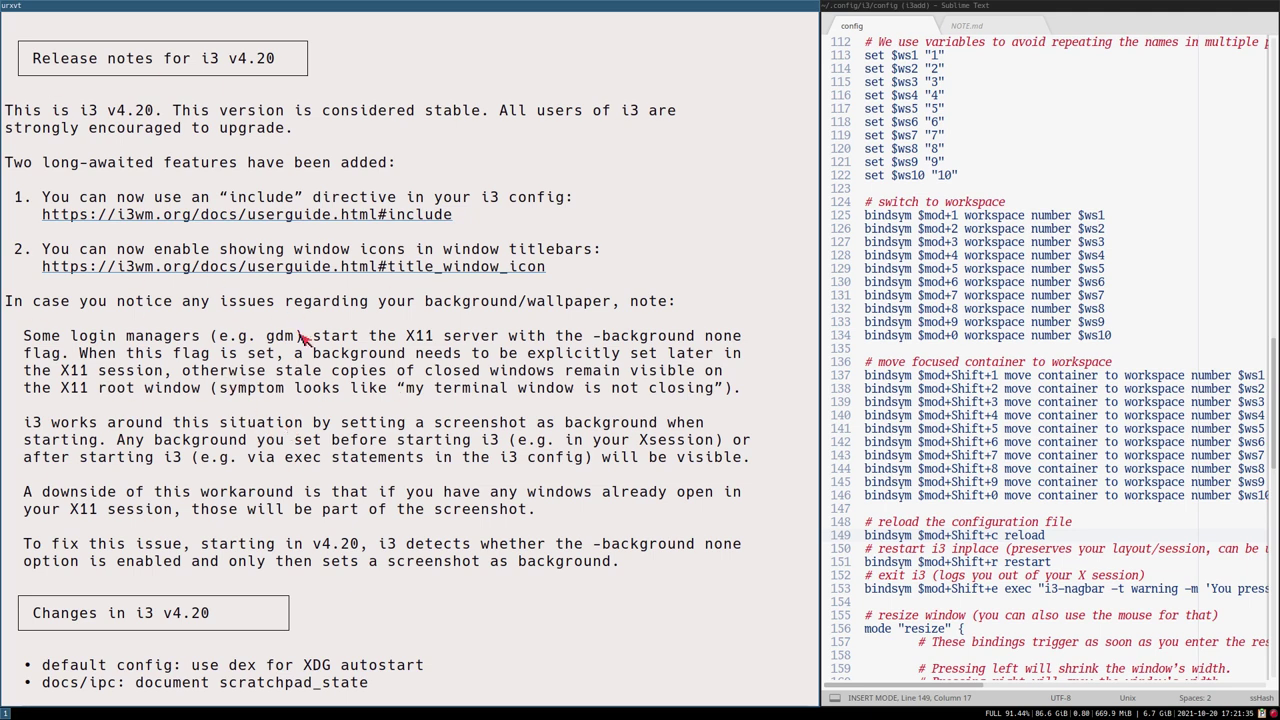
scroll(290, 420, "down", 1)
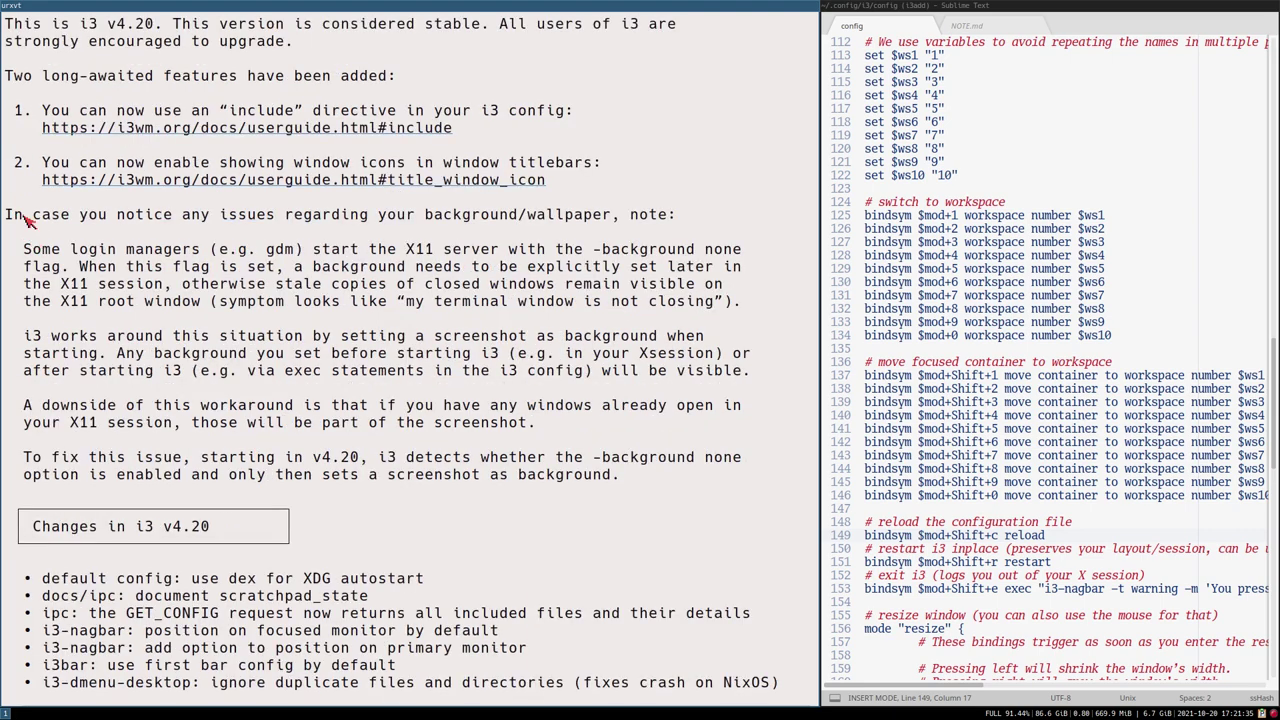
left_click_drag(8, 214, 613, 476)
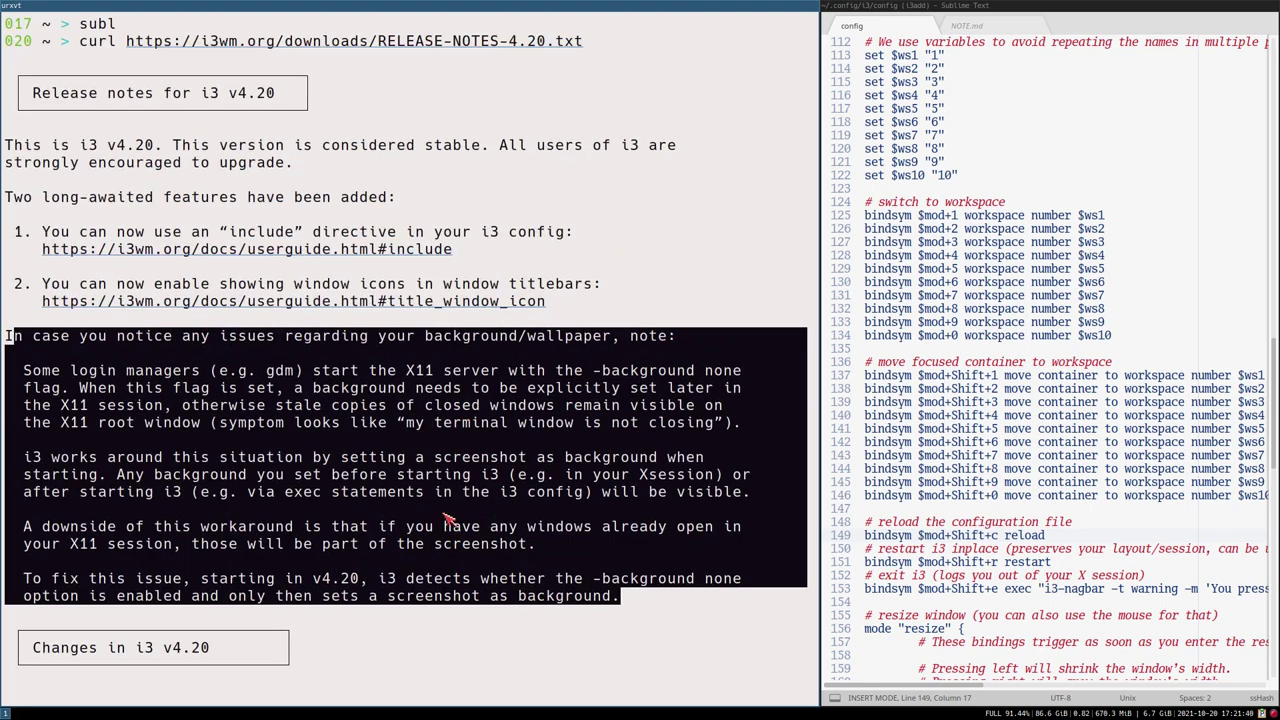
left_click(212, 451)
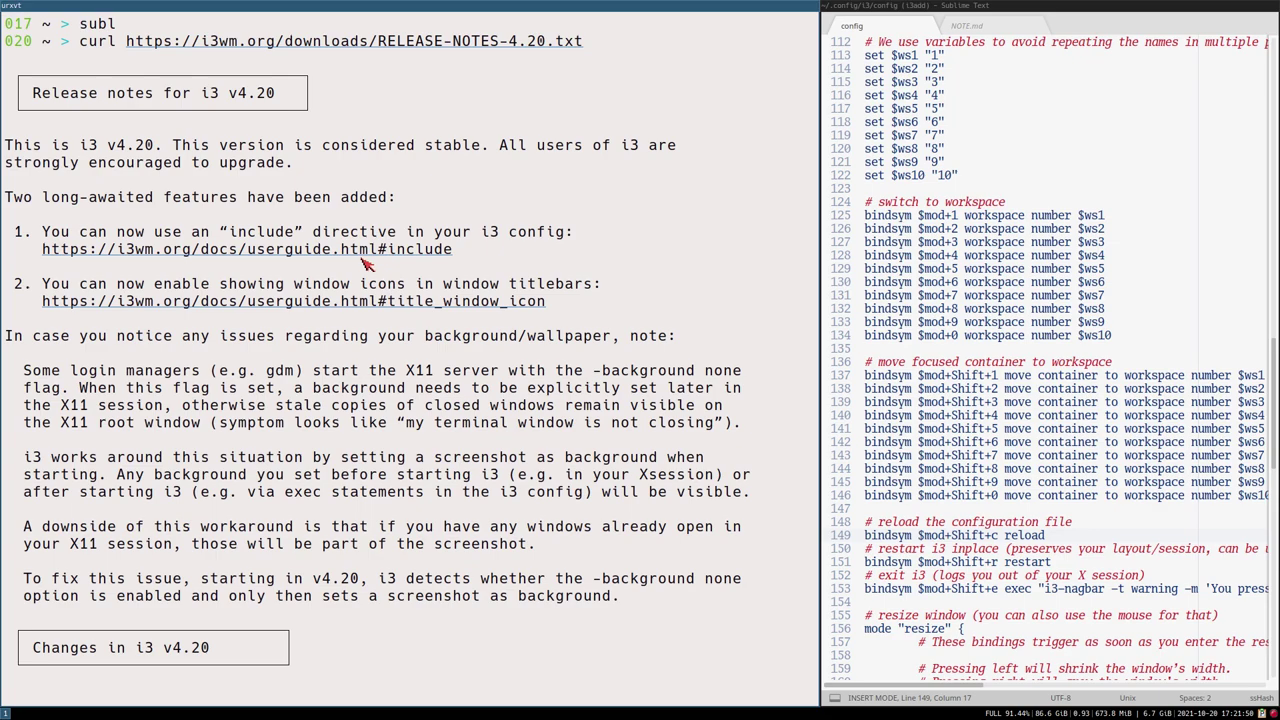
scroll(285, 455, "down", 1)
scroll(285, 455, "up", 2)
scroll(290, 448, "down", 4)
scroll(226, 348, "down", 3)
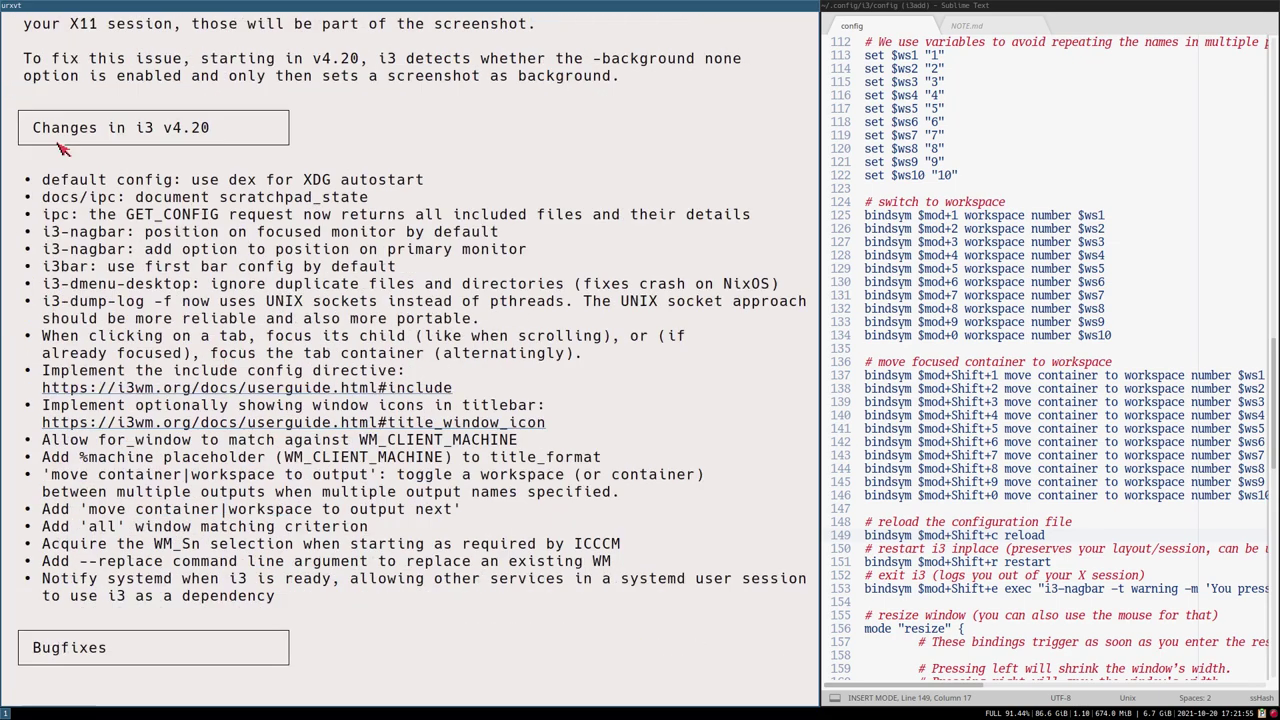
scroll(305, 415, "up", 6)
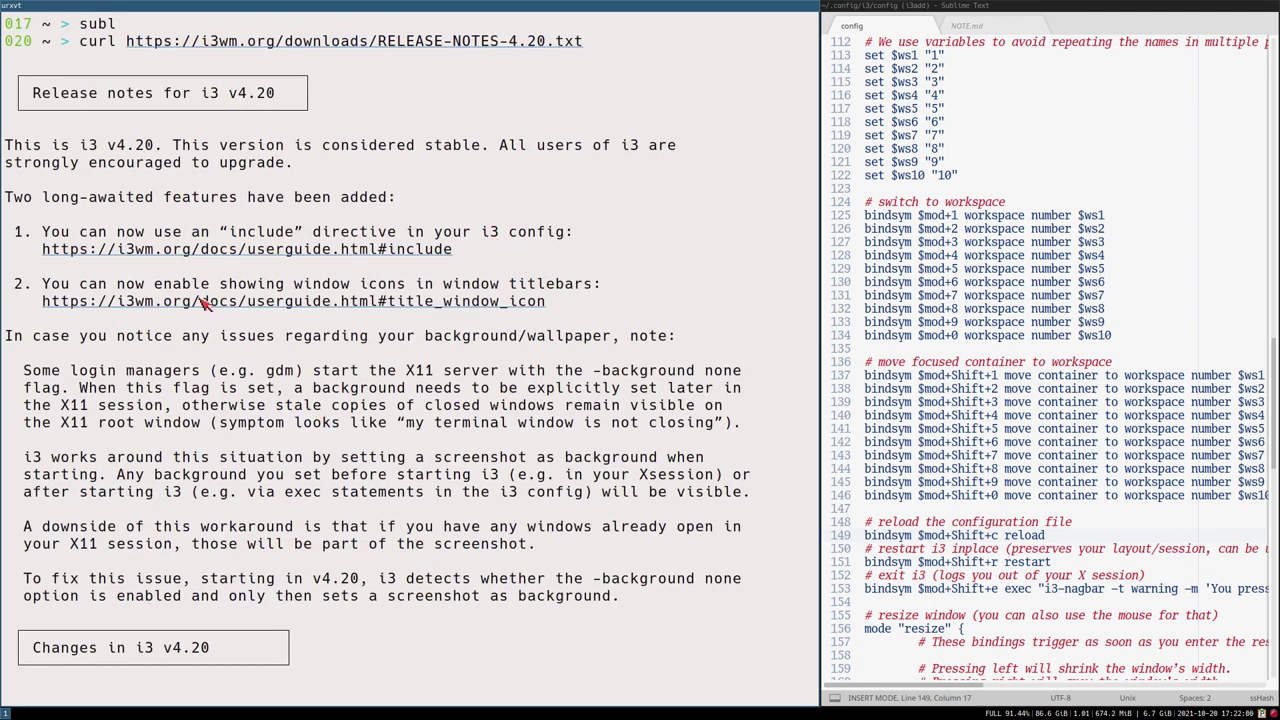
- Copy the user guide's title_window_icon link from the release notes and launch vivaldi-stable from a new terminal
key("alt+u")
key("ctrl+c")
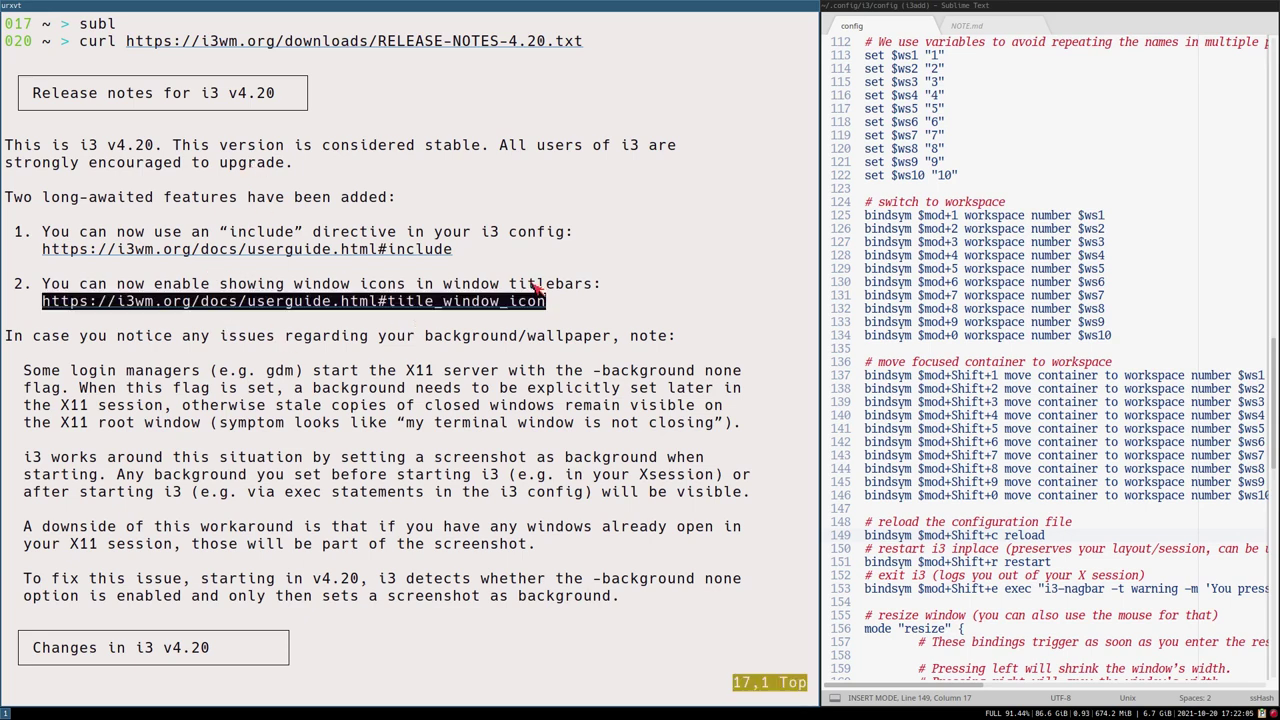
key("Return")
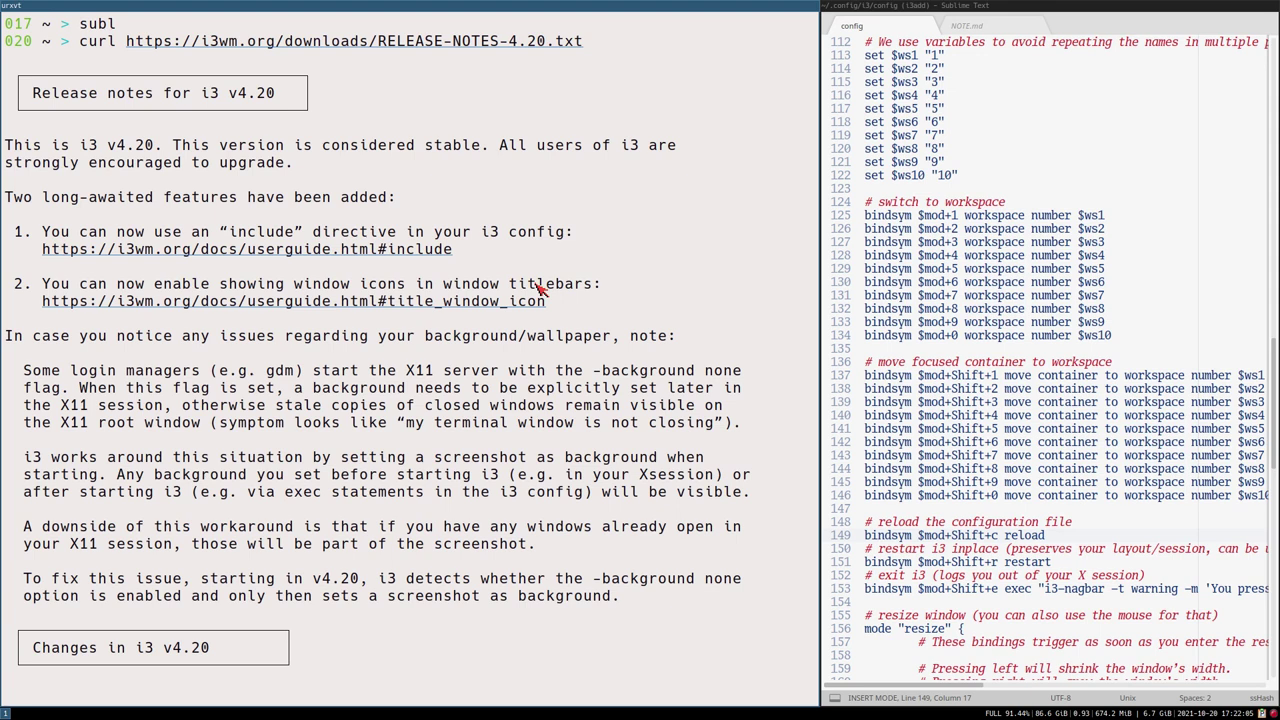
key("super+Return")
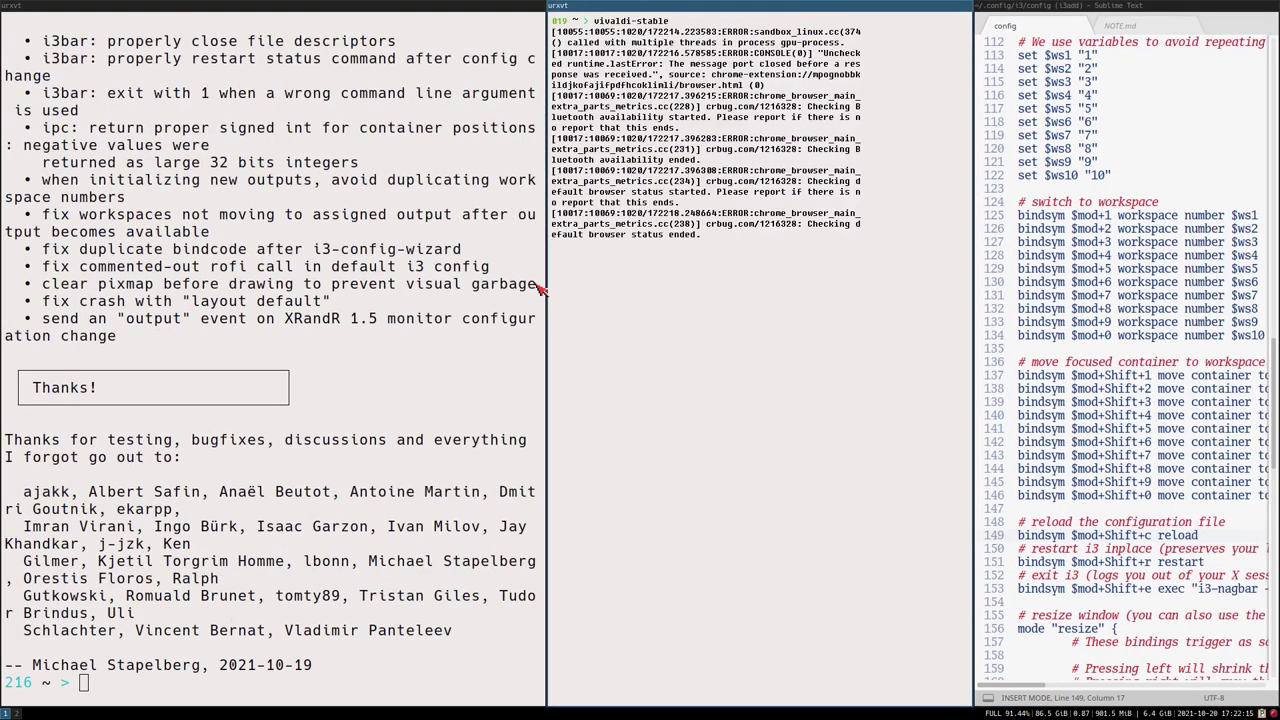
- Switch to Vivaldi, open the copied title_window_icon link, and copy the "bindsym $mod+p title_window_icon on" example with its comment
key("super+2")
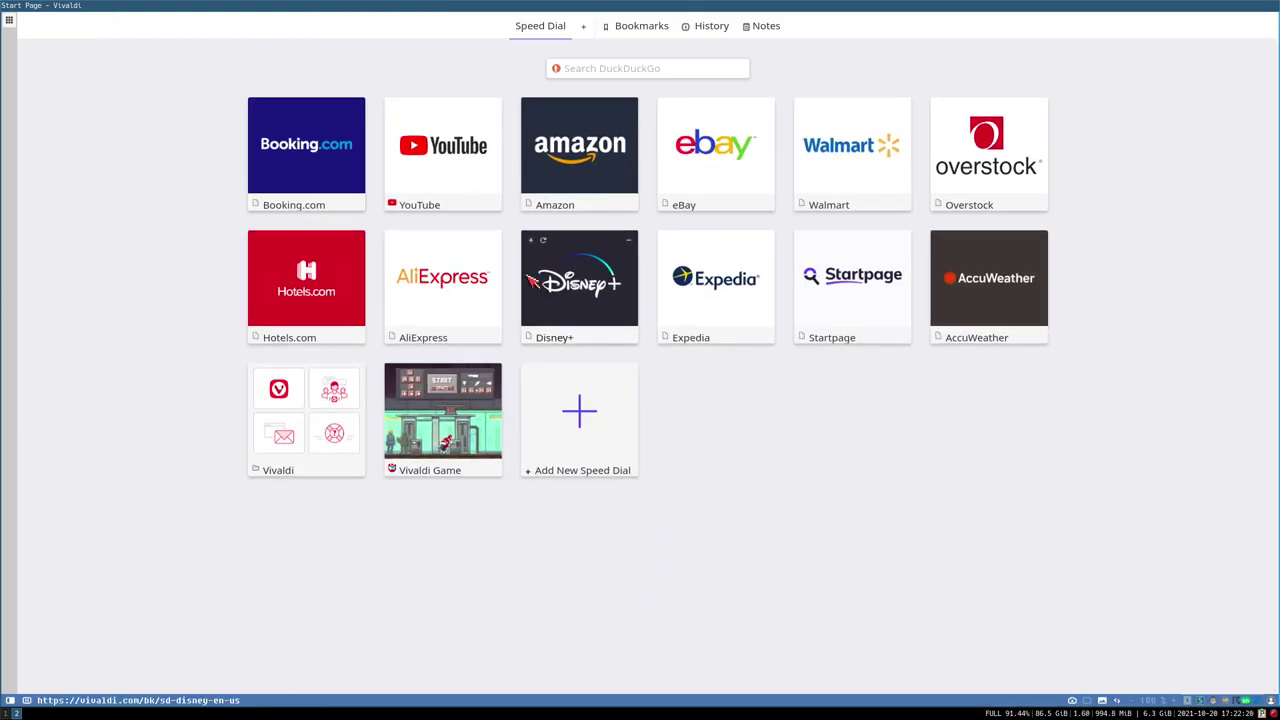
key("F2")
key("ctrl+v")
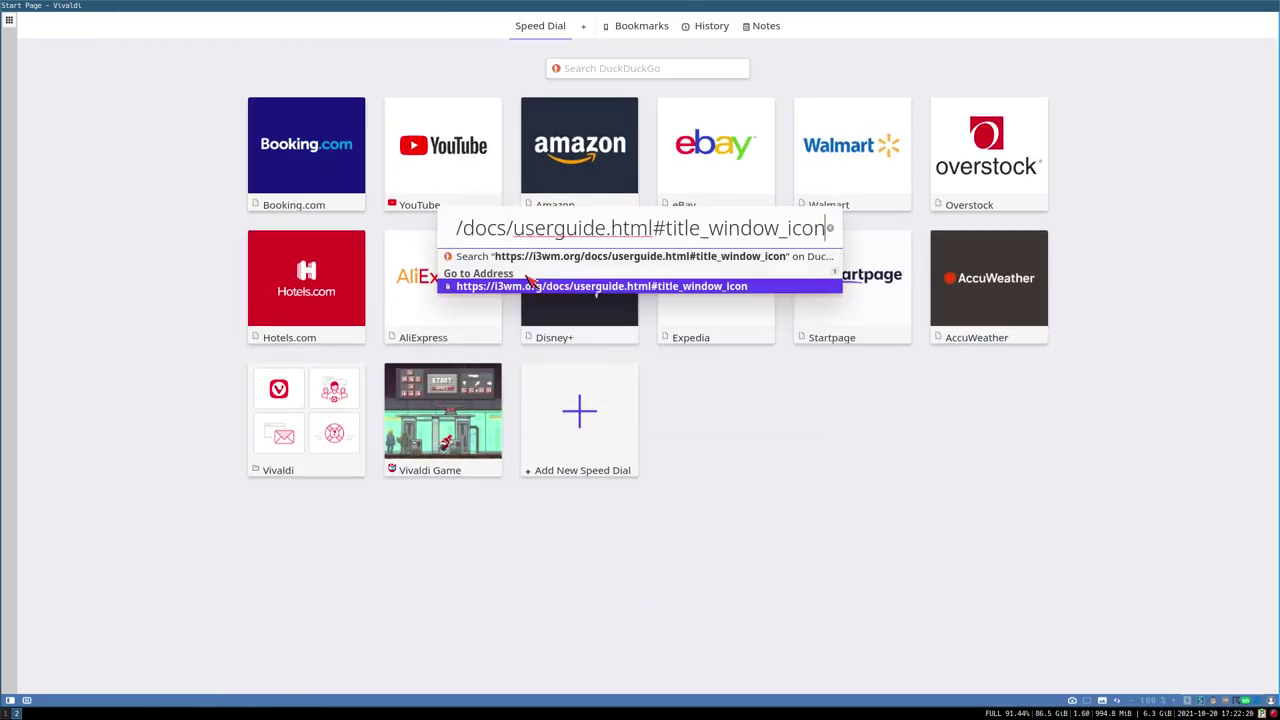
key("Return")
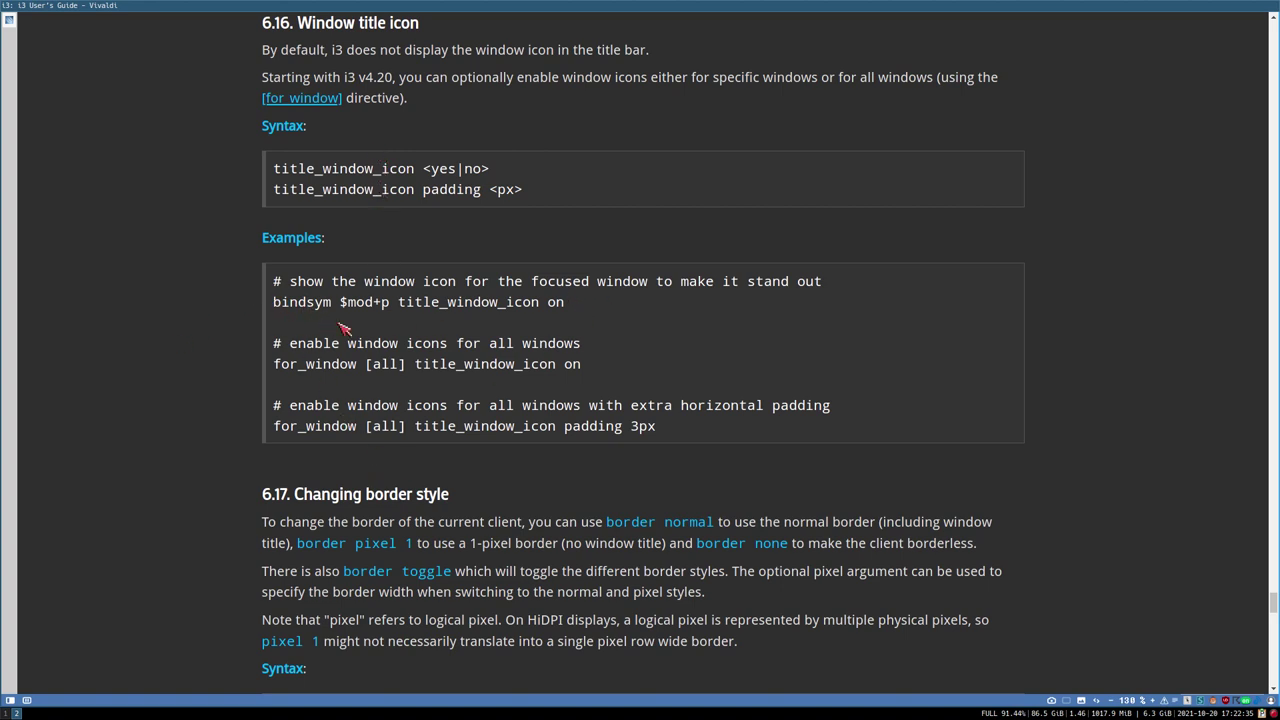
left_click_drag(566, 302, 238, 289)
key("ctrl+c")
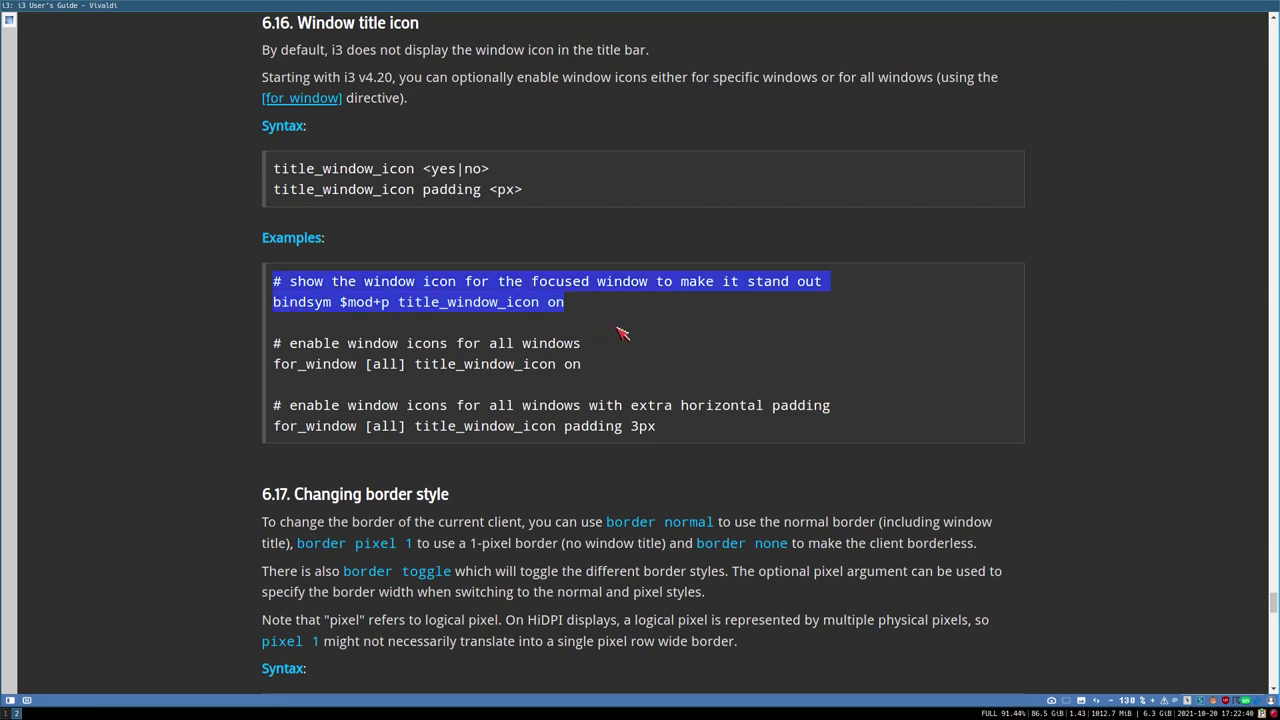
- Return to the config workspace, close the terminal that launched Vivaldi, and widen the Sublime Text window to over half the screen
key("super+2")
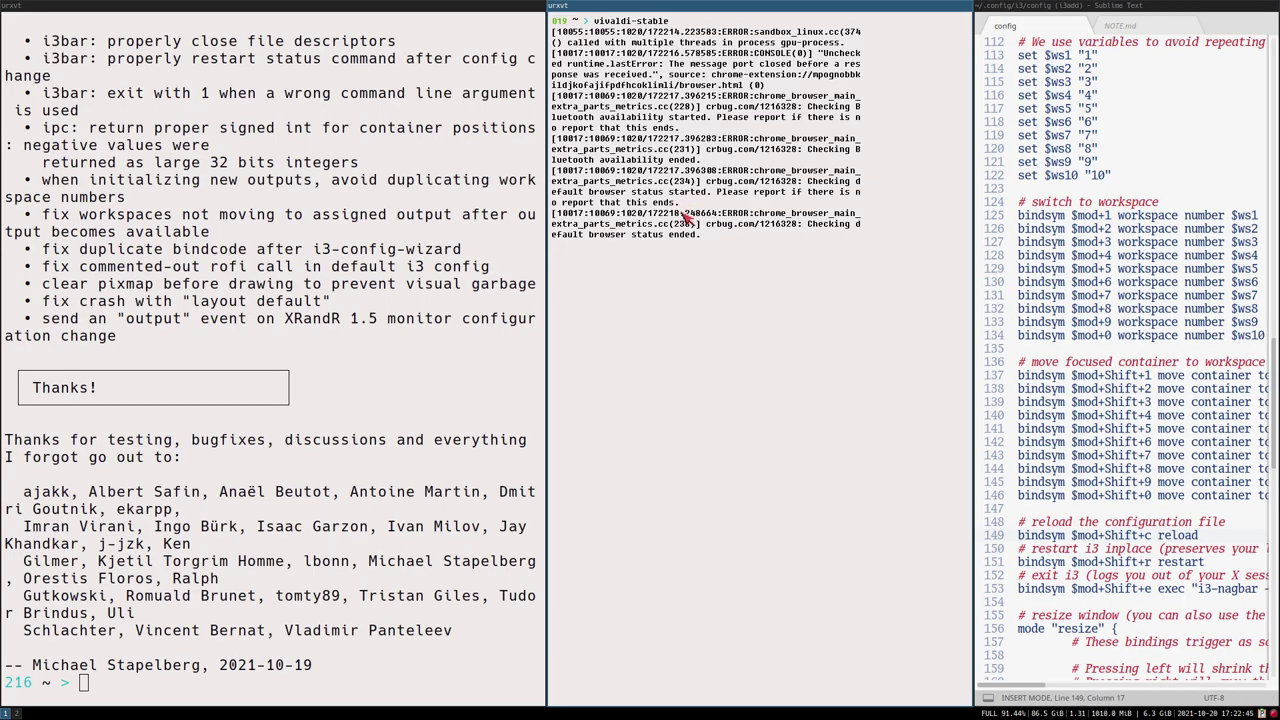
key("super+shift+q")
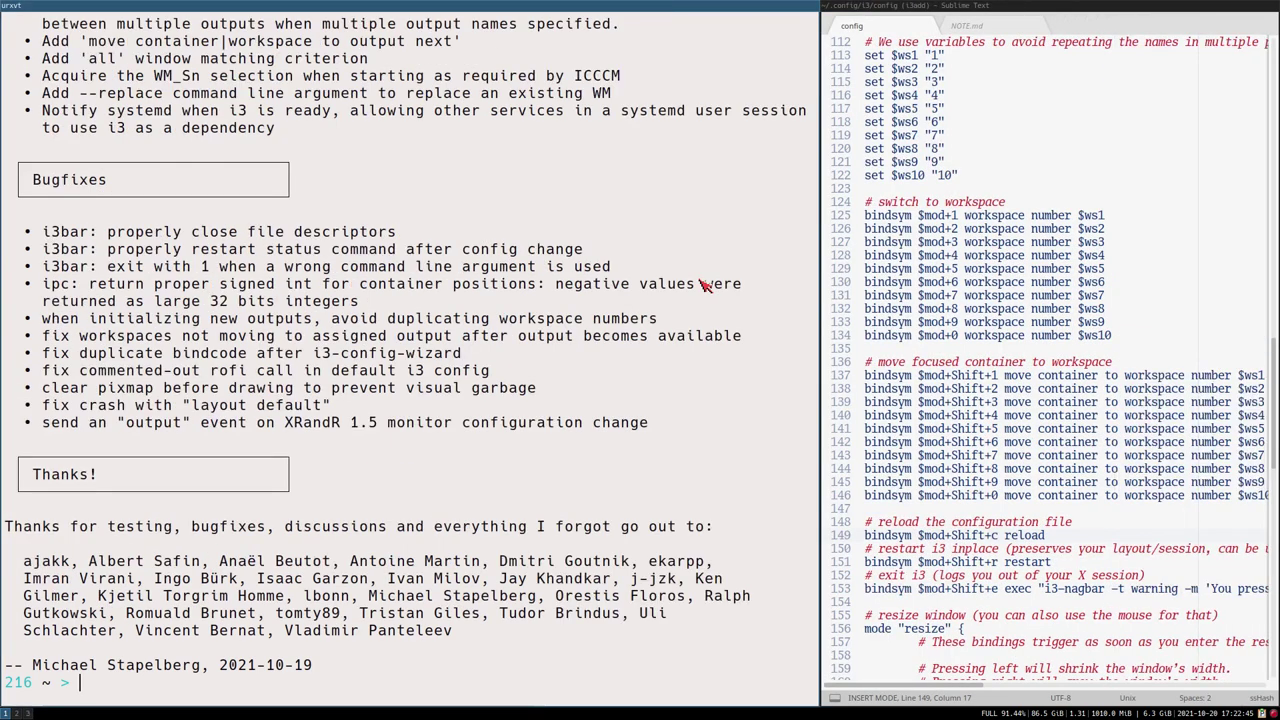
left_click_drag(817, 330, 538, 330)
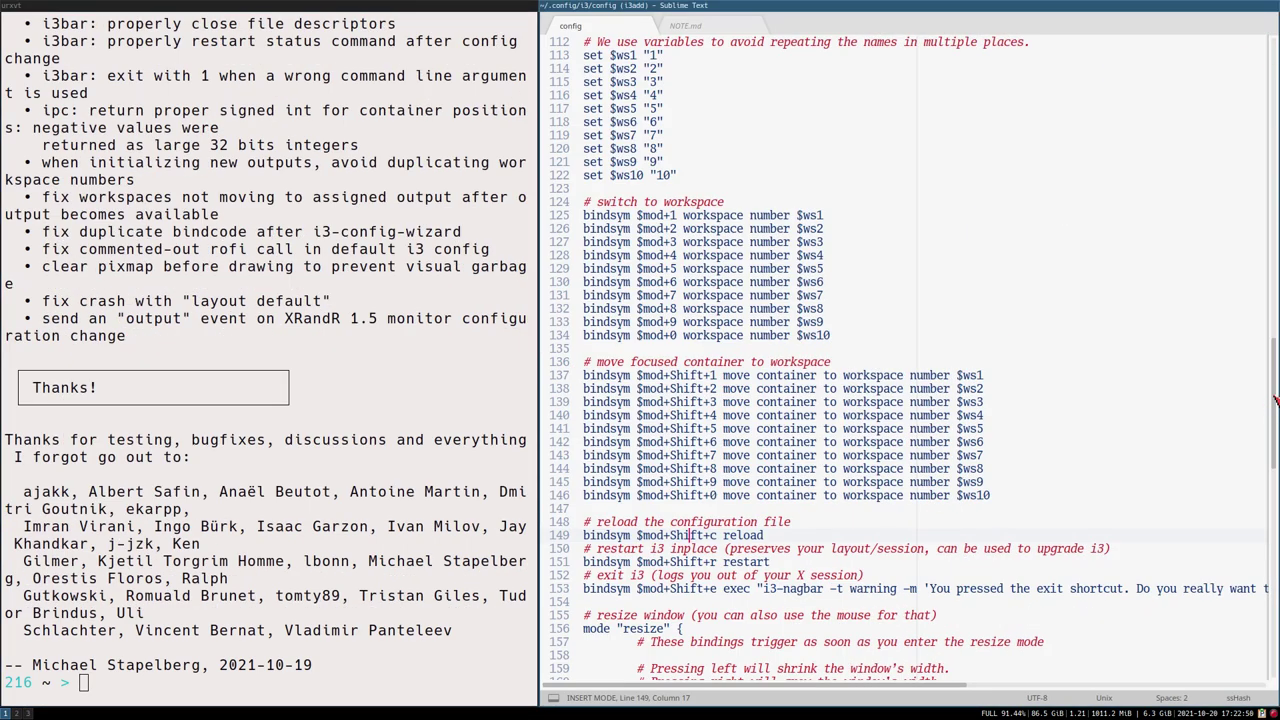
- Add the copied $mod+p title_window_icon example below the bar block, separated by several blank lines, and save the config
scroll(1275, 398, "down", 15)
scroll(725, 460, "up", 5)
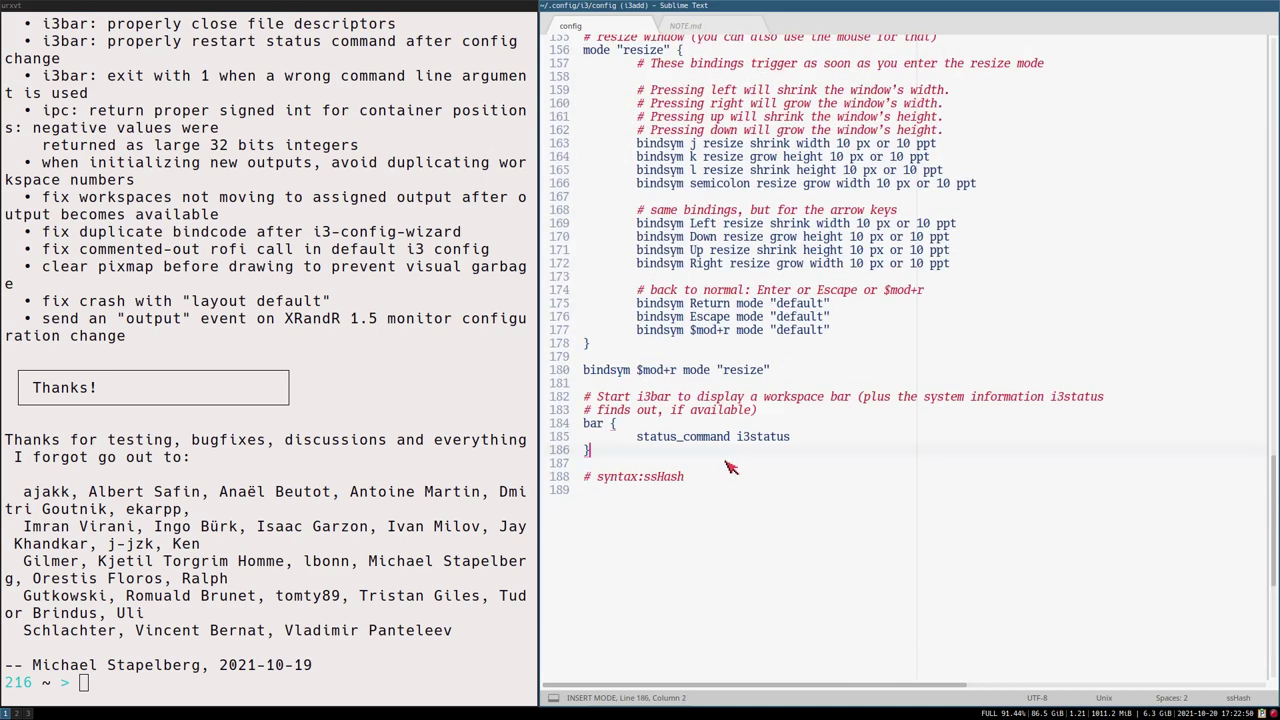
key("Return")
key("Return")
key("Return")
key("Return")
key("Return")
key("Return")
key("ctrl+v")
key("ctrl+s")
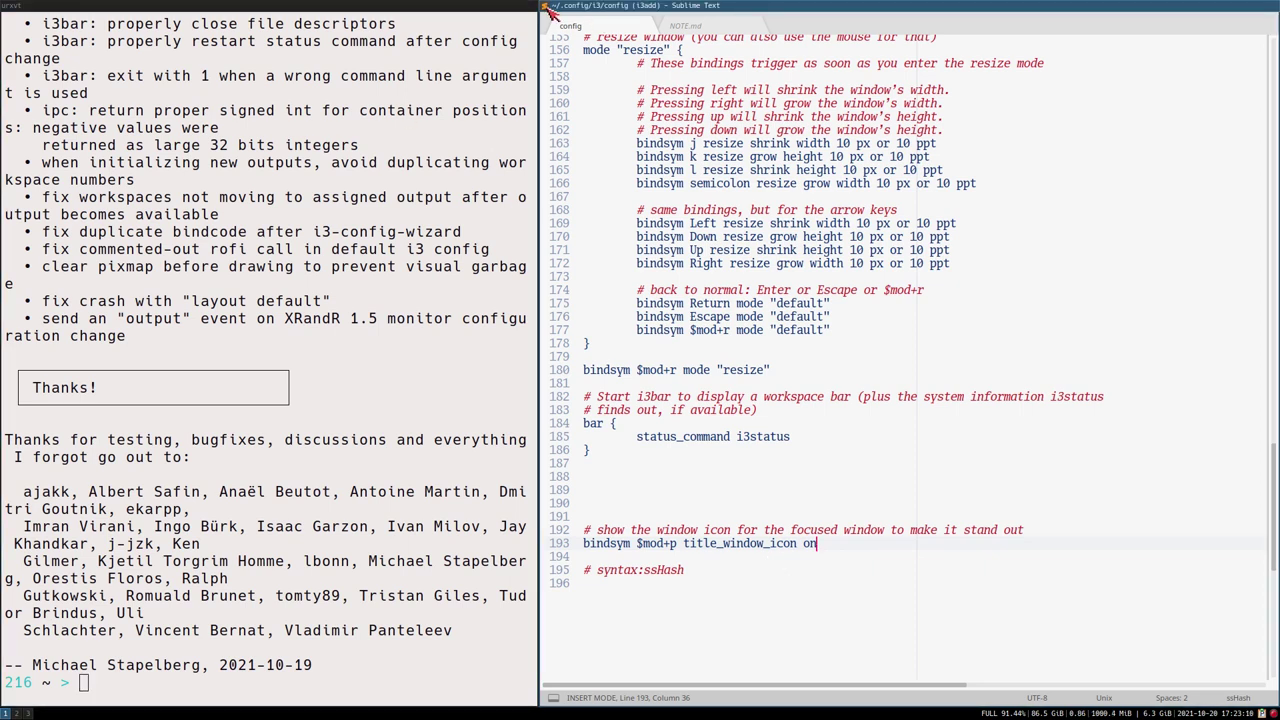
- Add the user guide's extra horizontal padding example below the $mod+p binding, with its for_window line commented out
key("super+2")
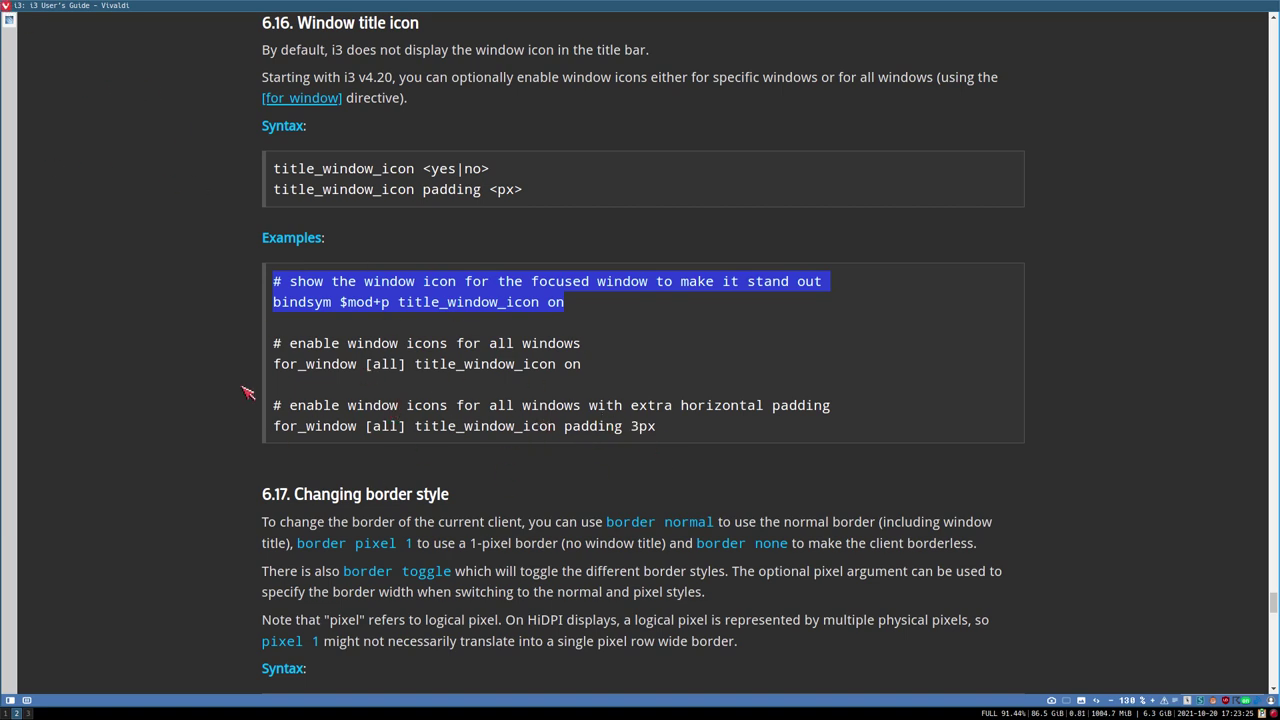
left_click_drag(660, 427, 270, 424)
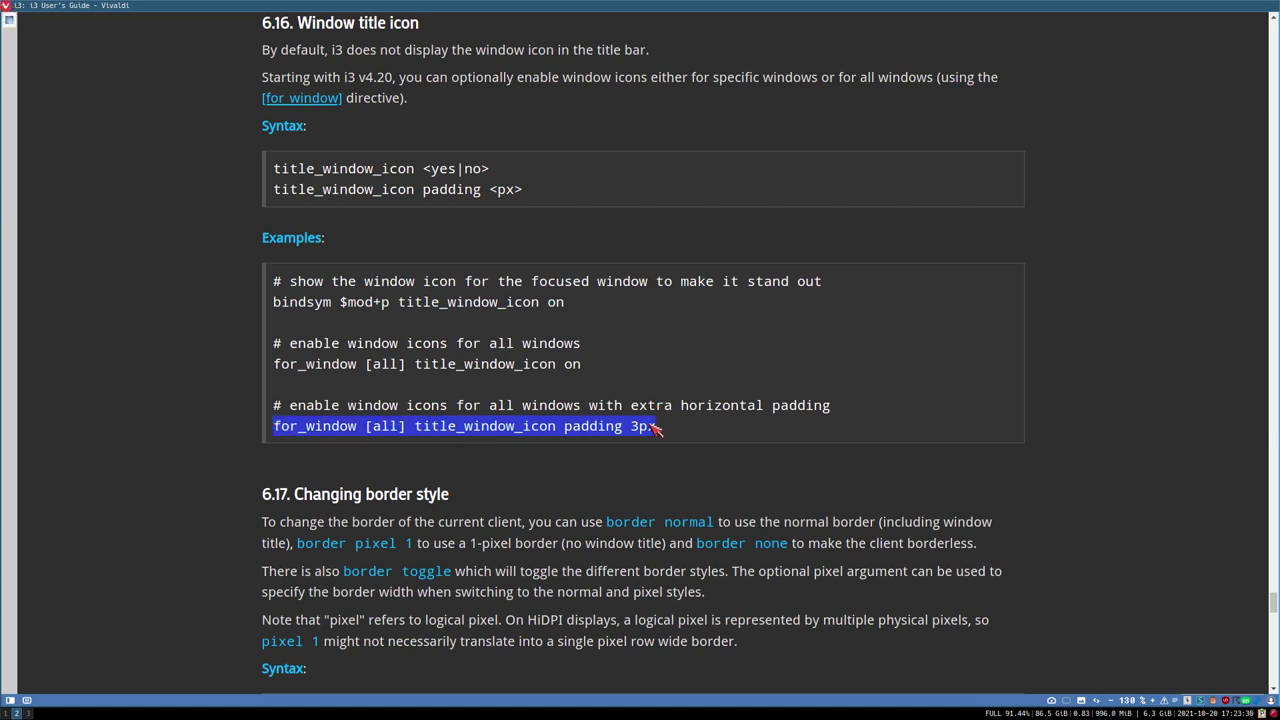
left_click_drag(672, 429, 264, 420)
key("ctrl+c")
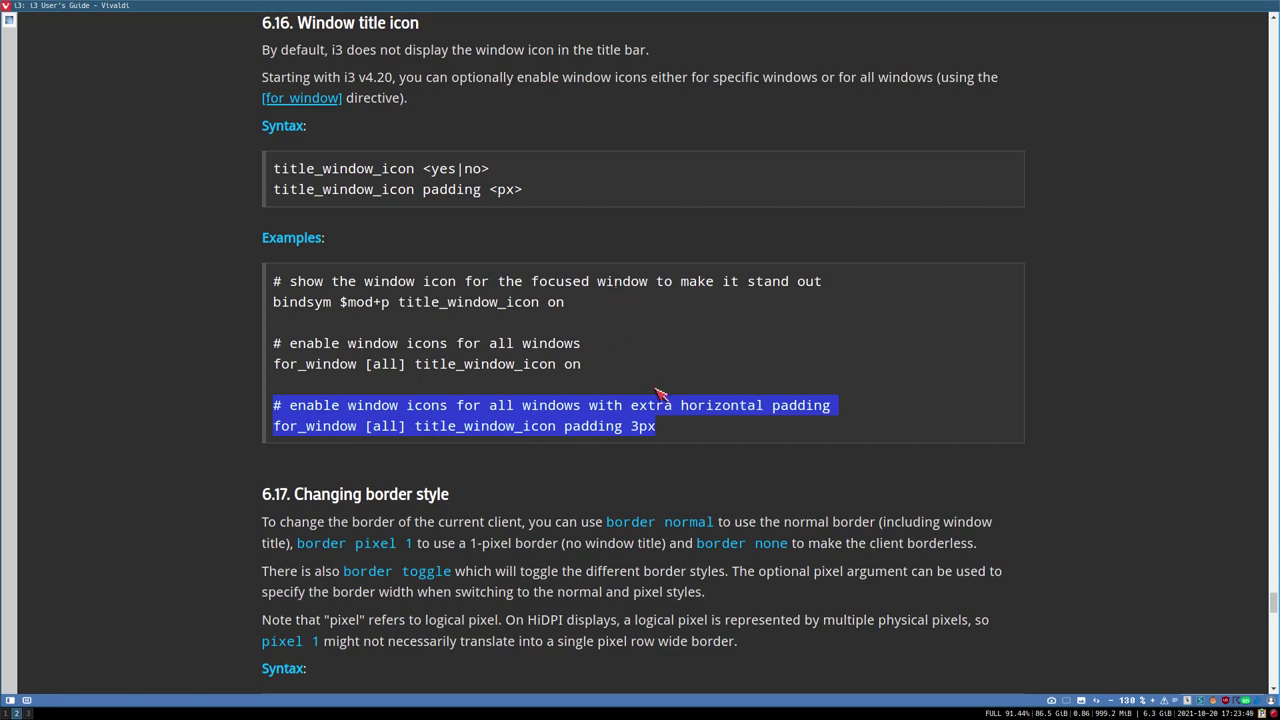
key("super+1")
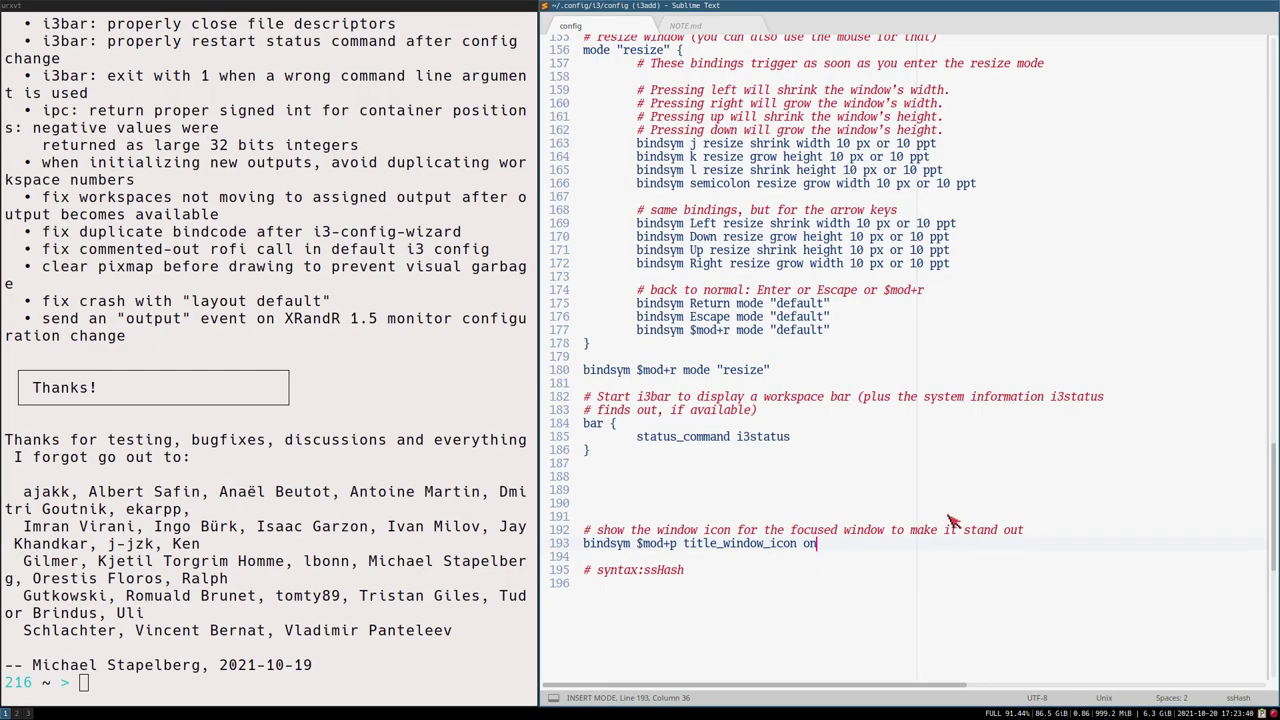
key("ctrl+v")
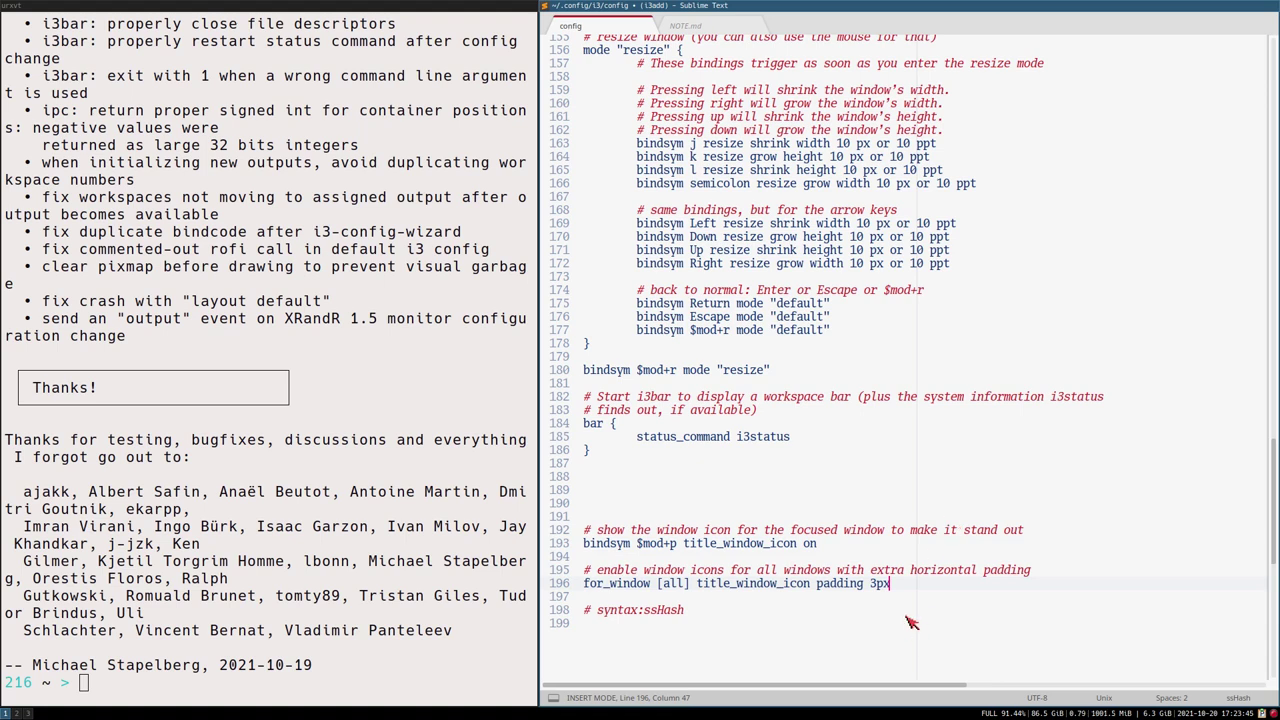
key("ctrl+slash")
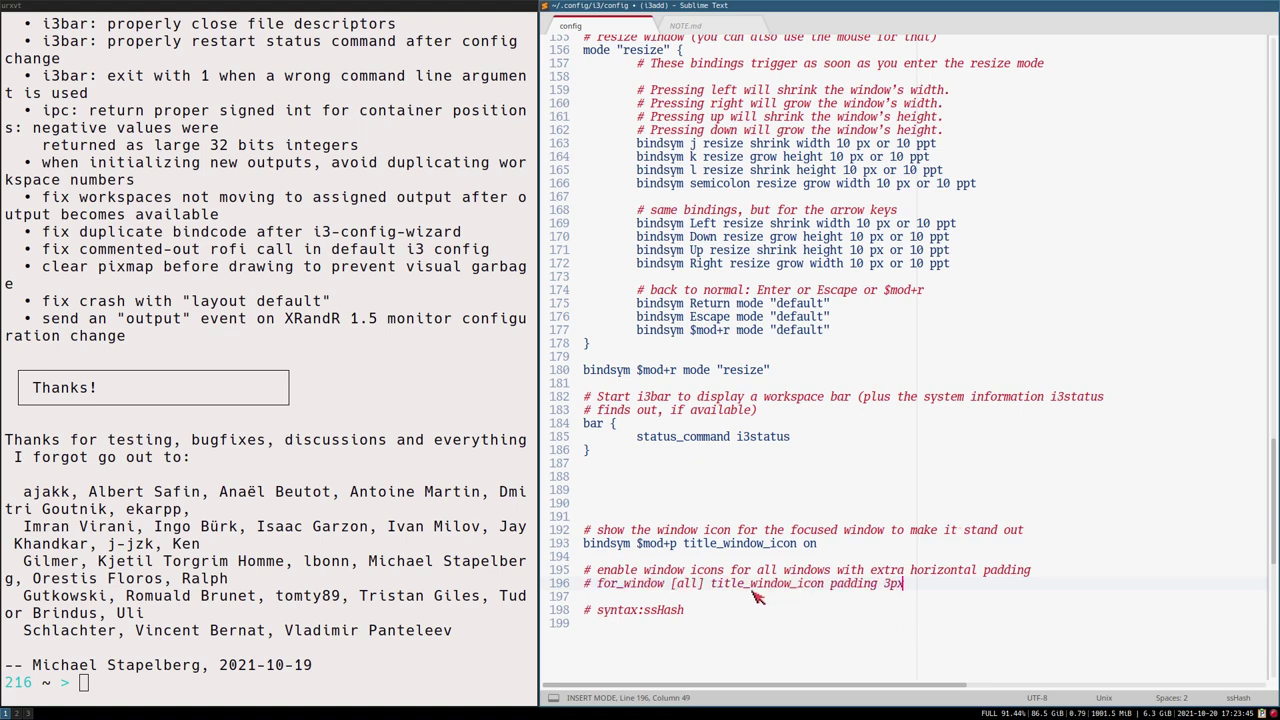
- Extend the $mod+p binding with ", title_window_icon padding 15px" and save the config
left_click_drag(711, 584, 912, 596)
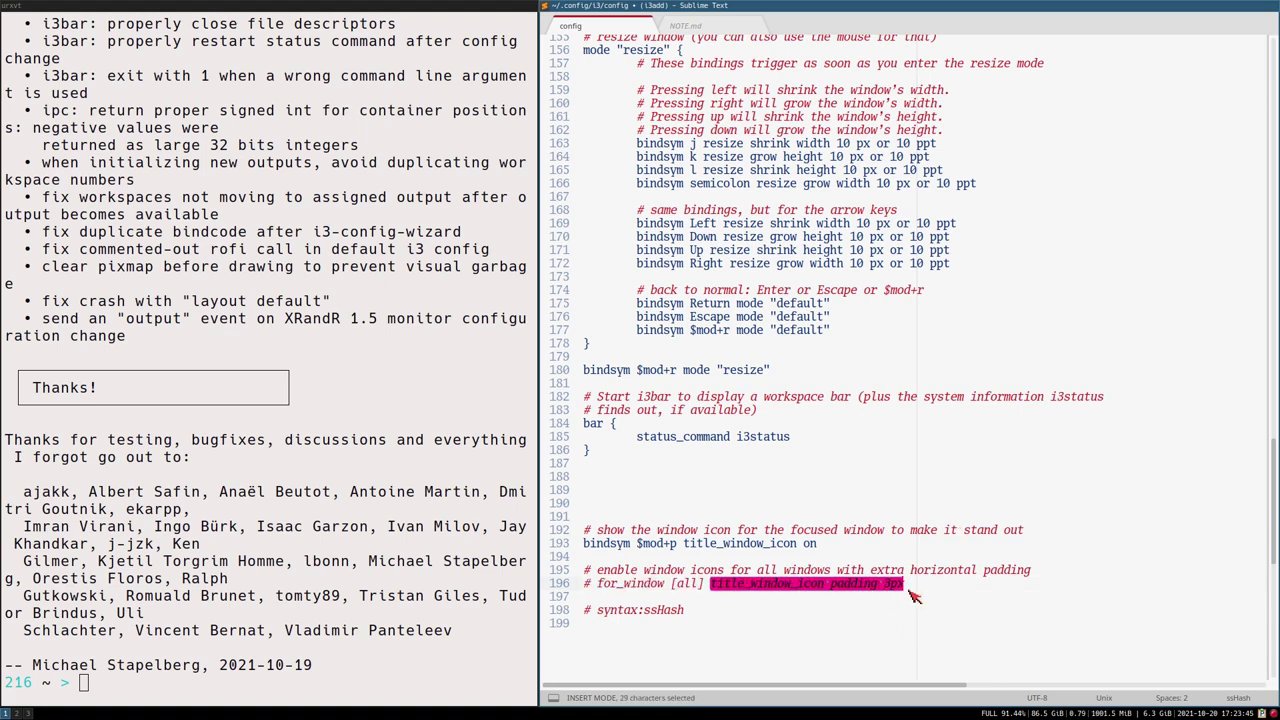
key("ctrl+c")
left_click(843, 552)
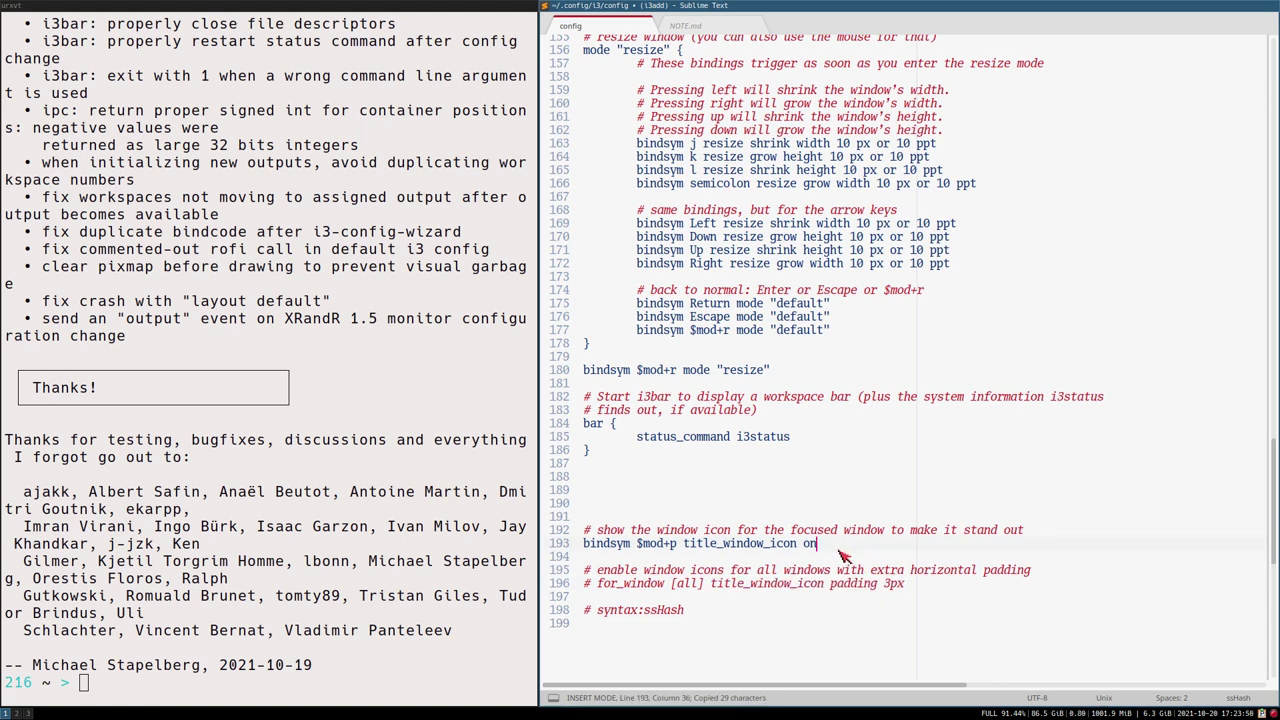
key("ctrl+v")
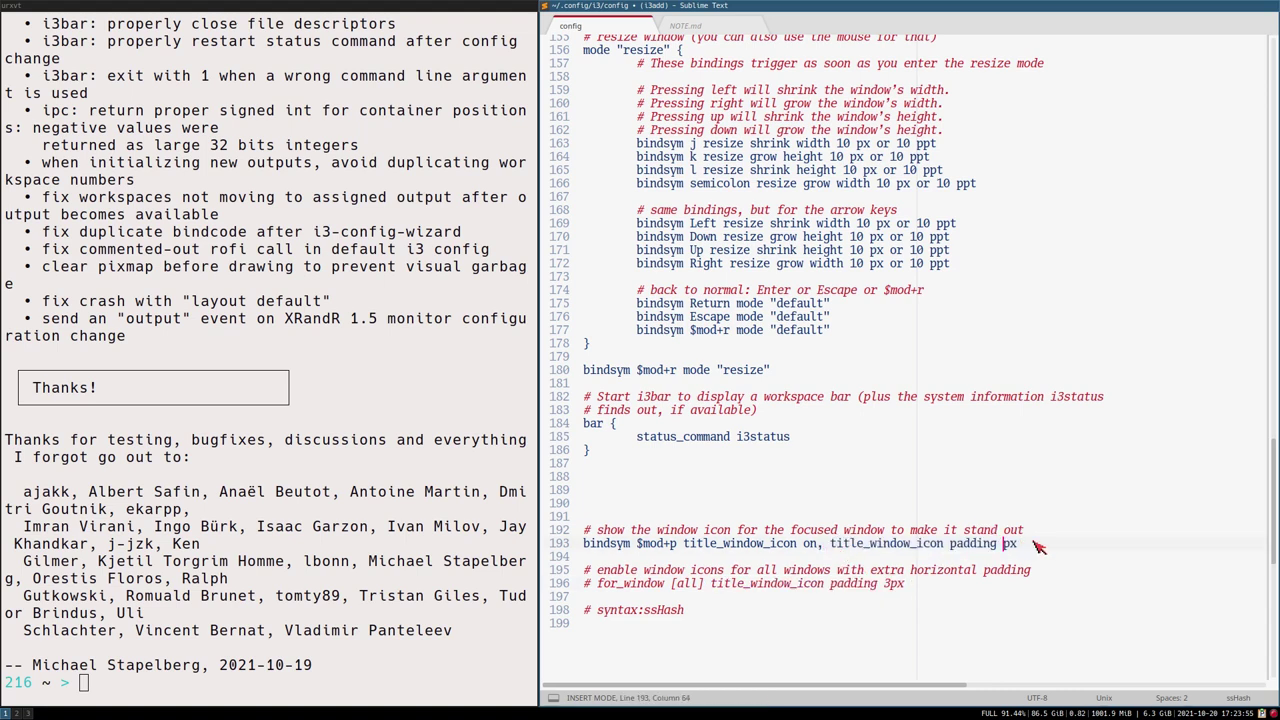
key("ctrl+s")
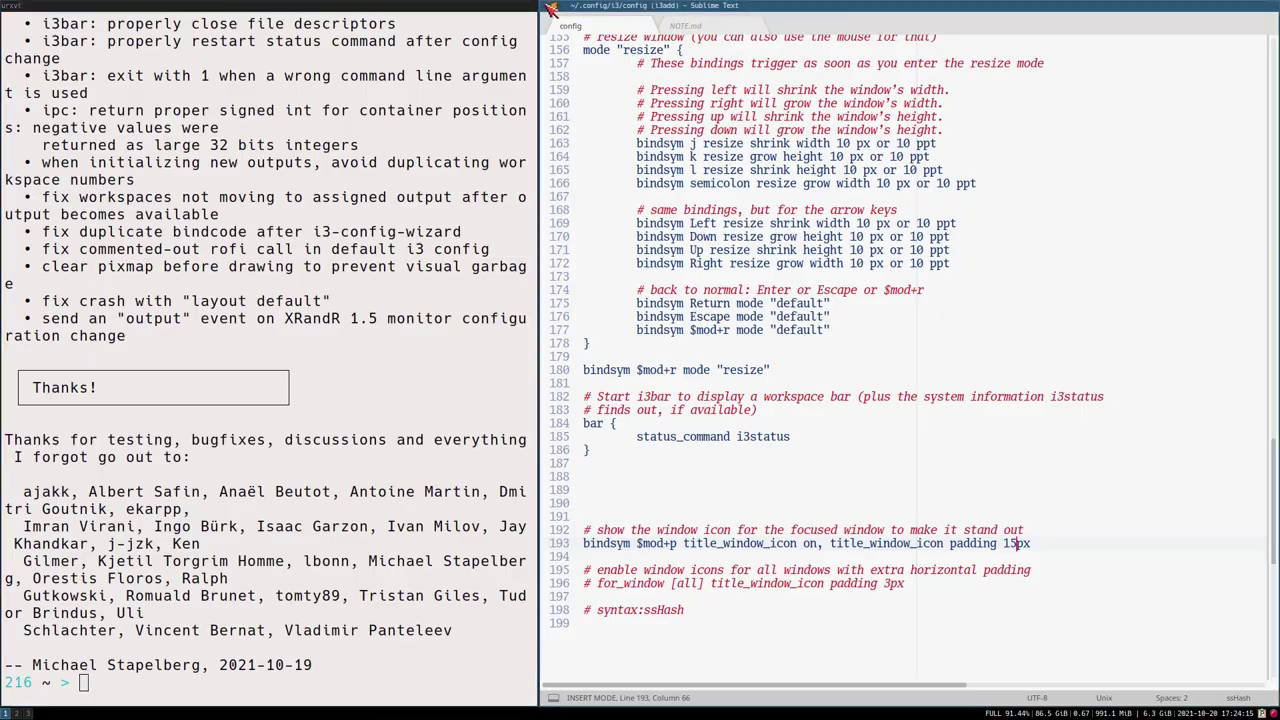
- Review the for_window [all] examples in the user guide and copy the "title_window_icon <yes|no>" syntax line
key("super+2")
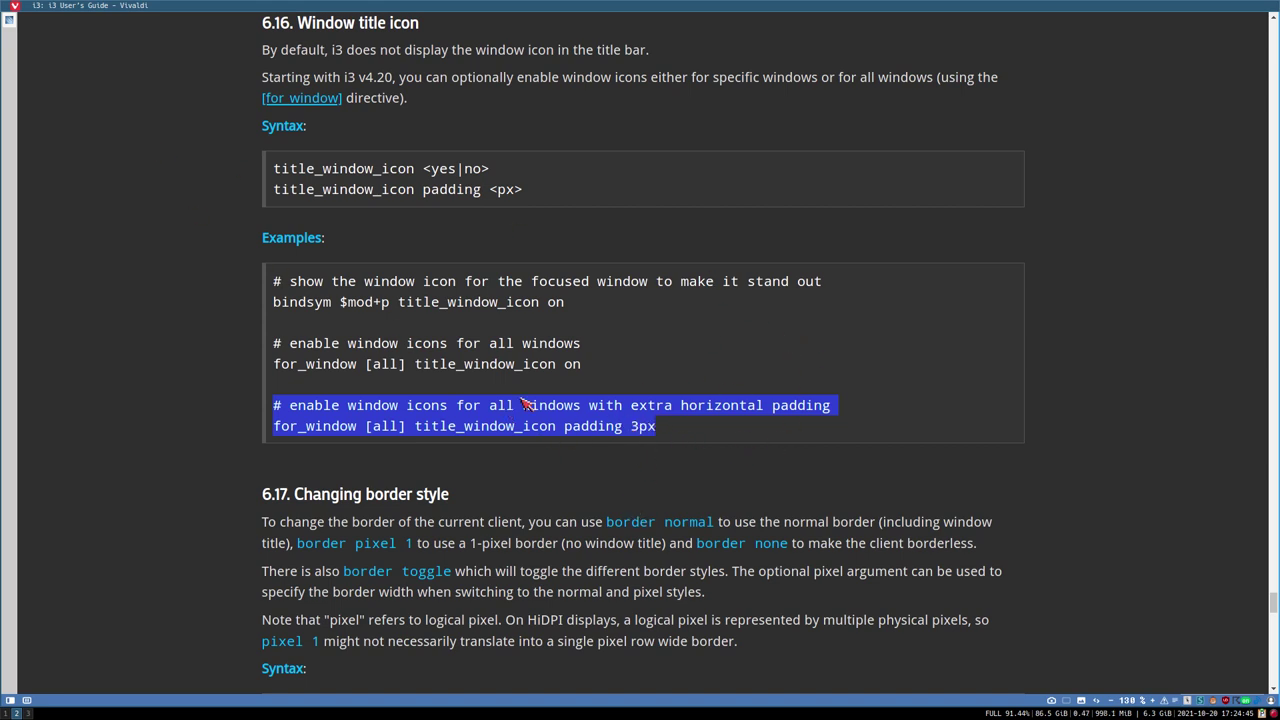
left_click(711, 433)
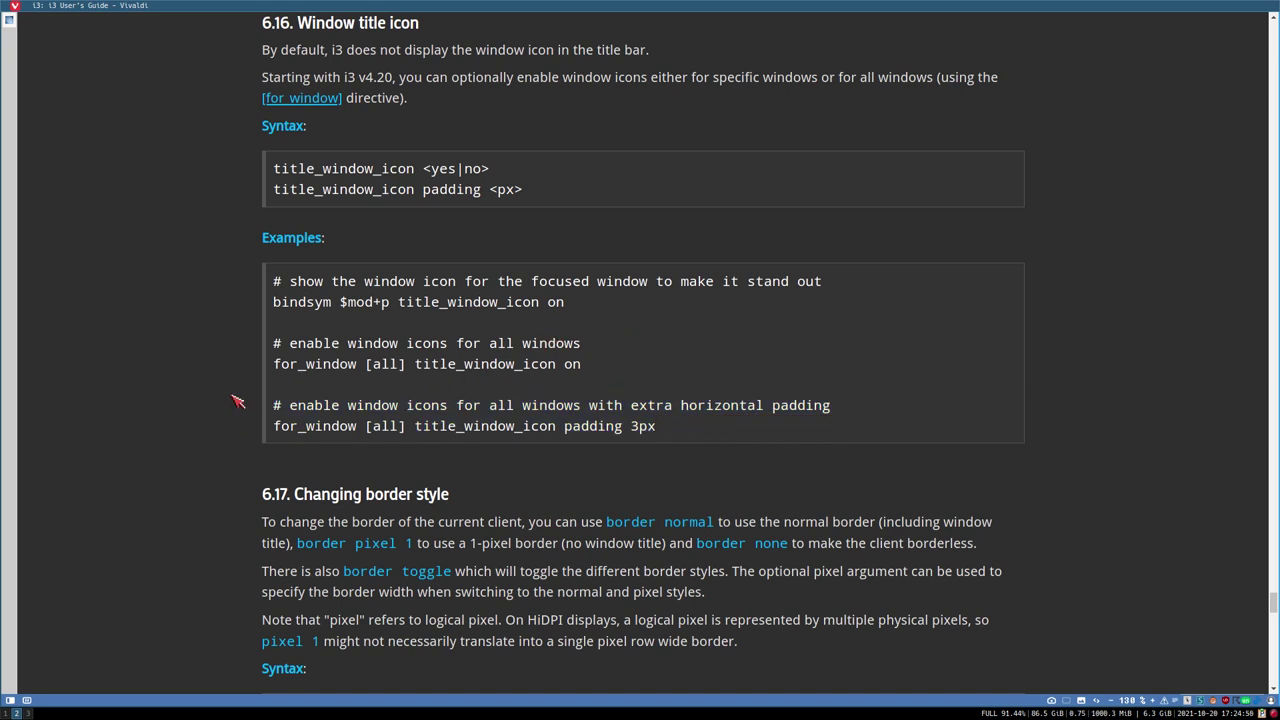
left_click_drag(276, 364, 406, 370)
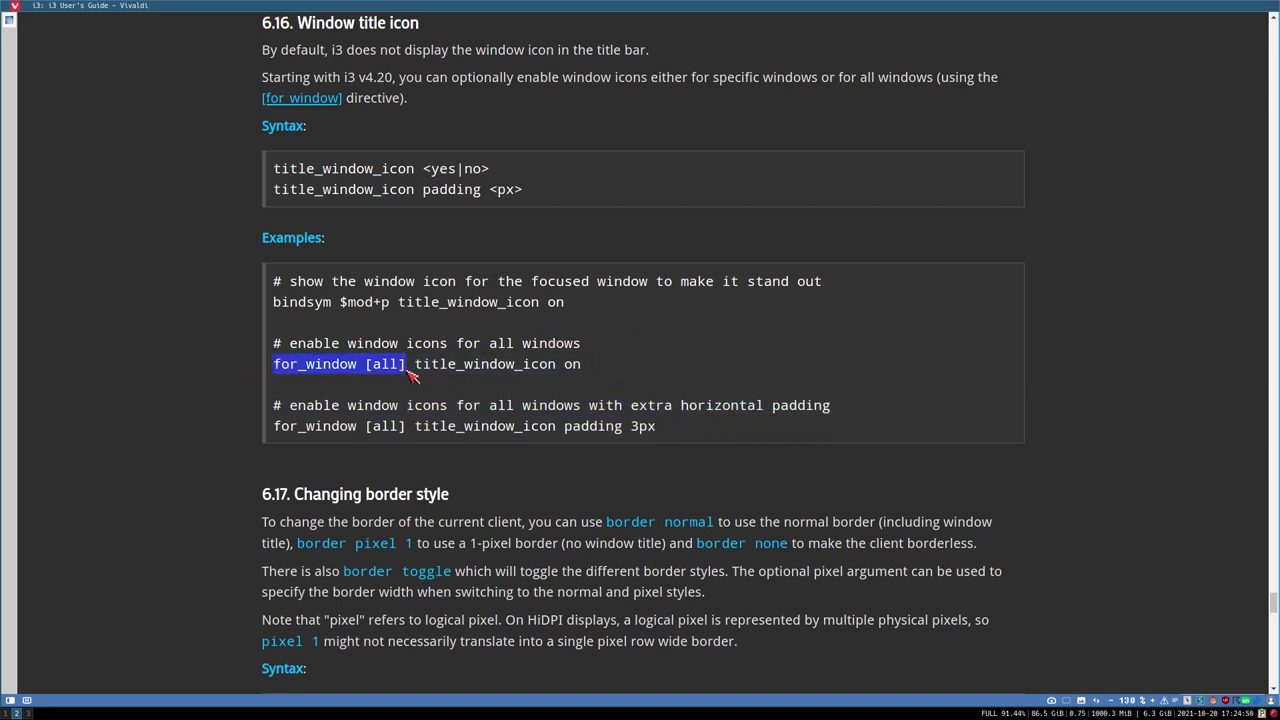
left_click_drag(283, 427, 408, 424)
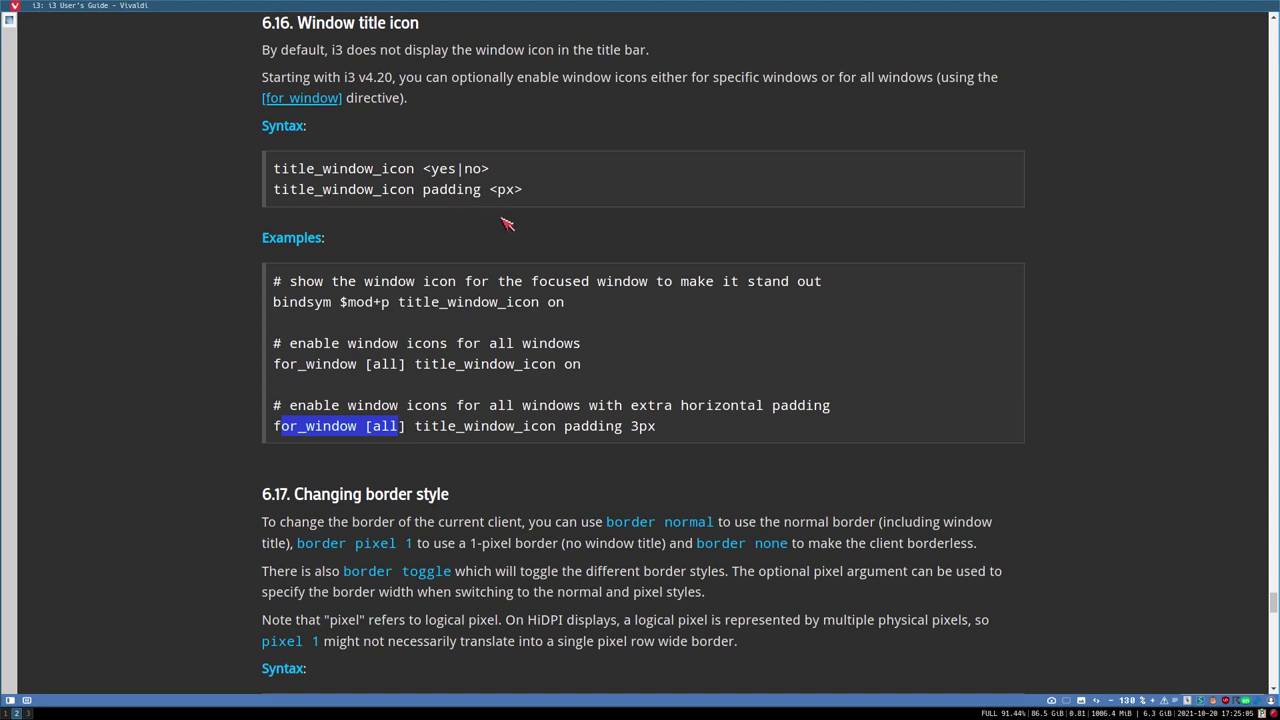
left_click(368, 176)
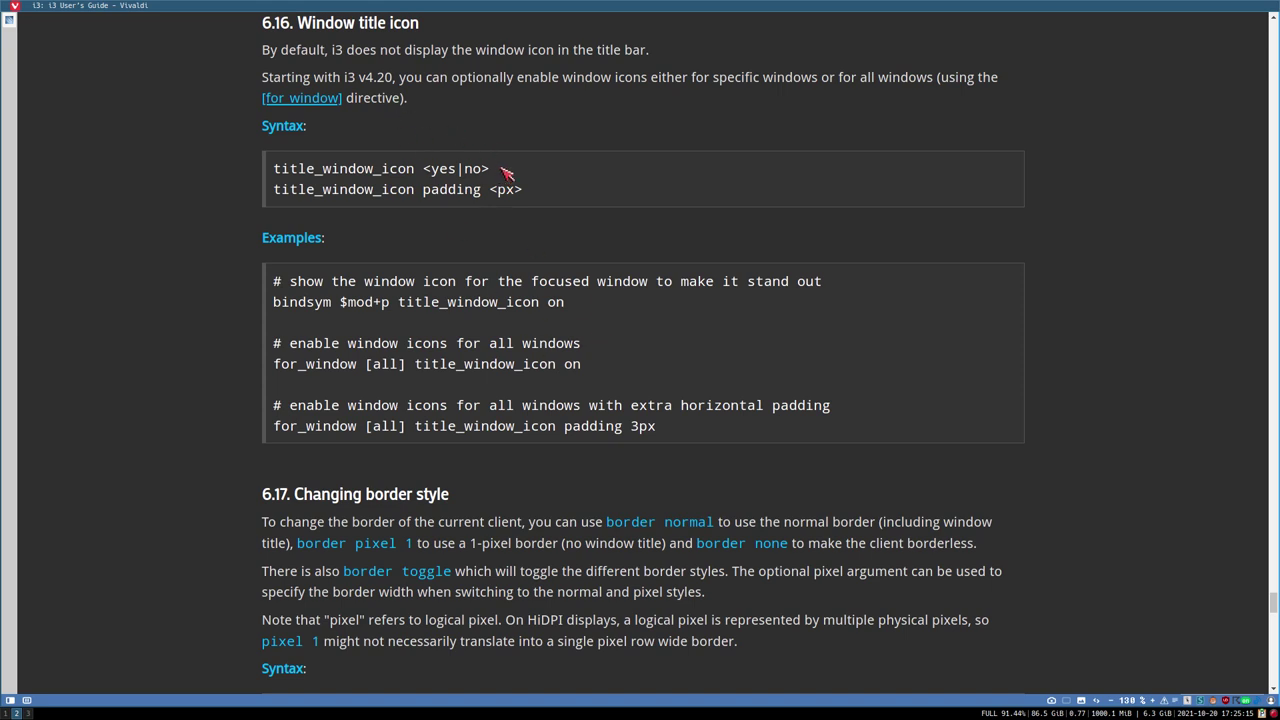
left_click_drag(500, 171, 257, 167)
key("ctrl+c")
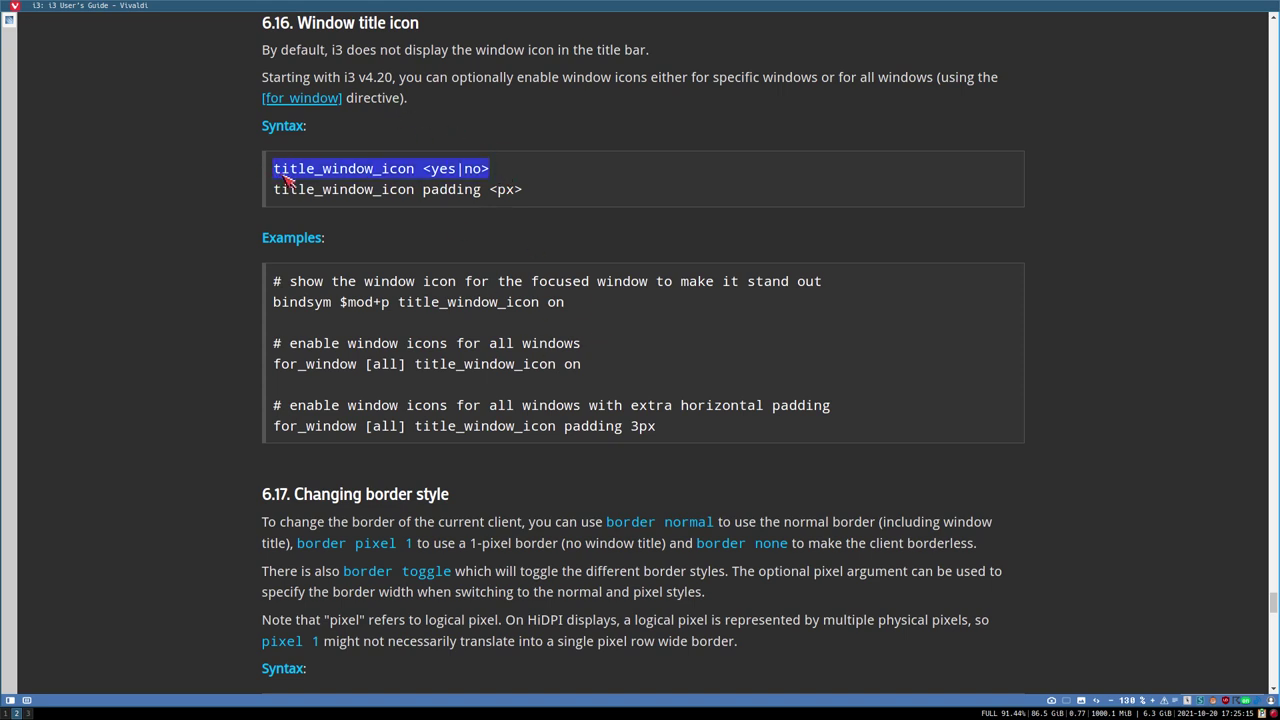
- Return to the config file, change the $mod+p binding's title_window_icon value to off and save
key("super+1")
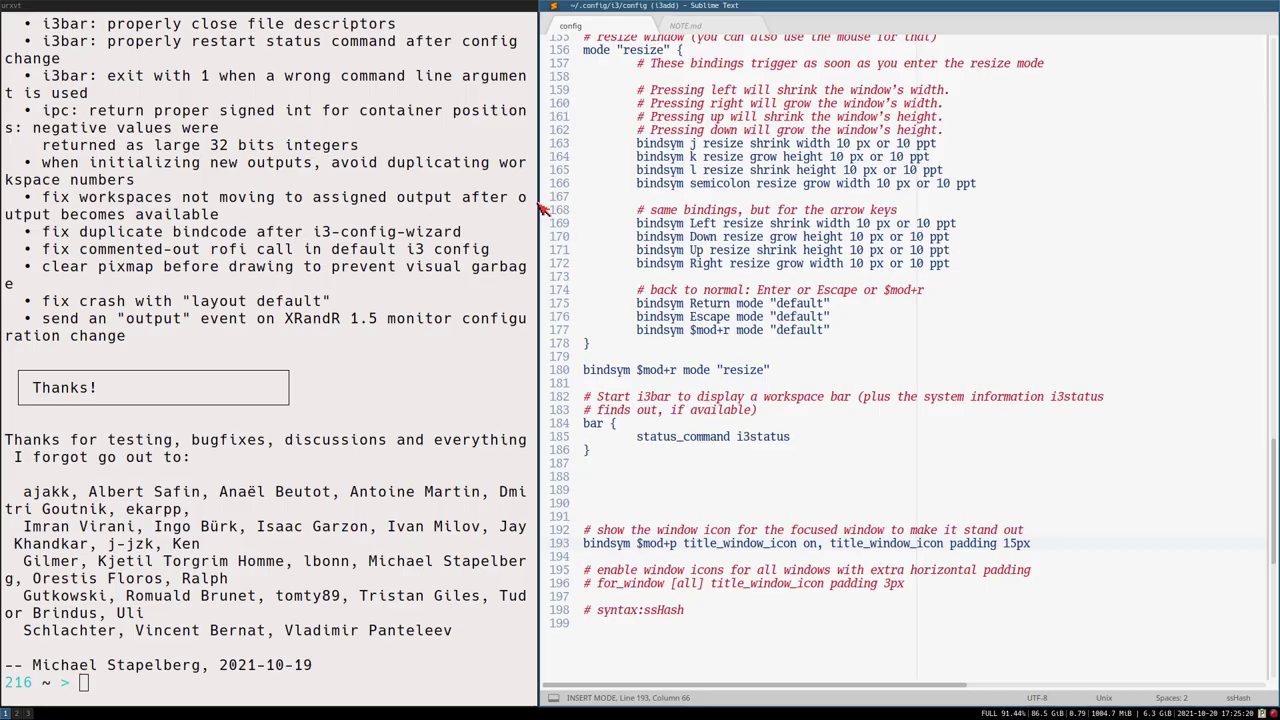
left_click(816, 545)
key("BackSpace")
key("BackSpace")
type("off")
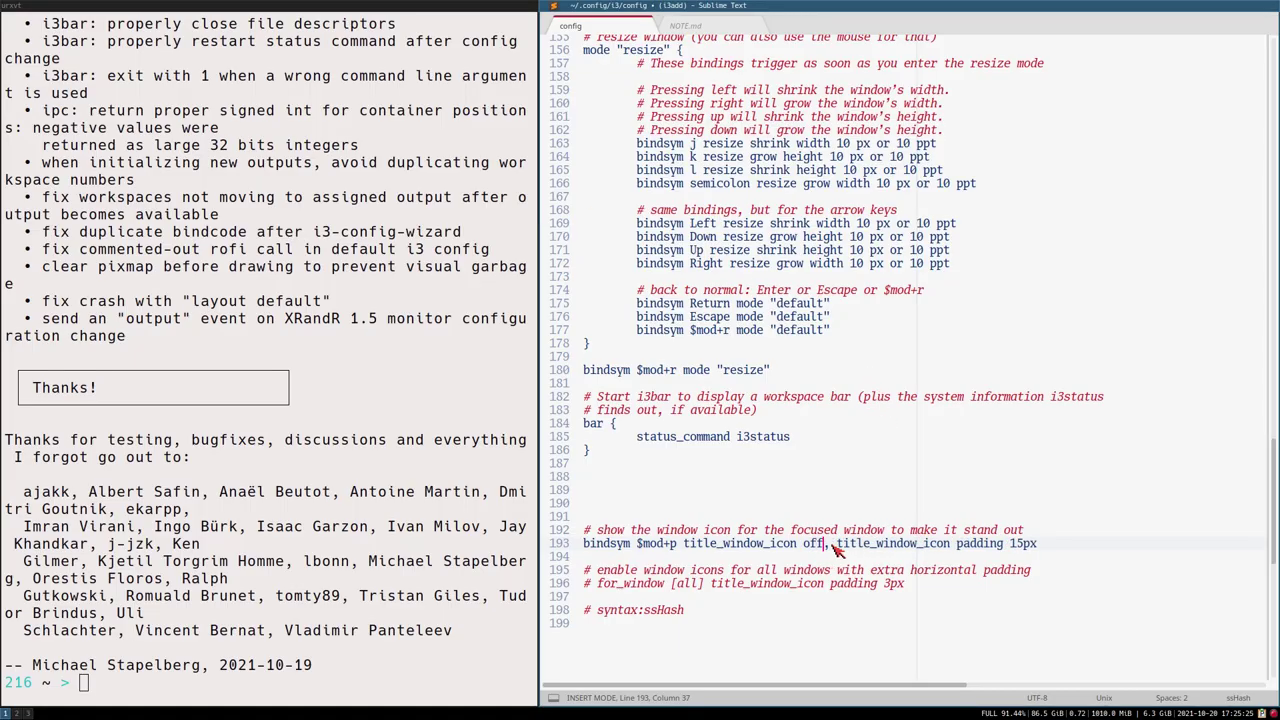
key("ctrl+s")
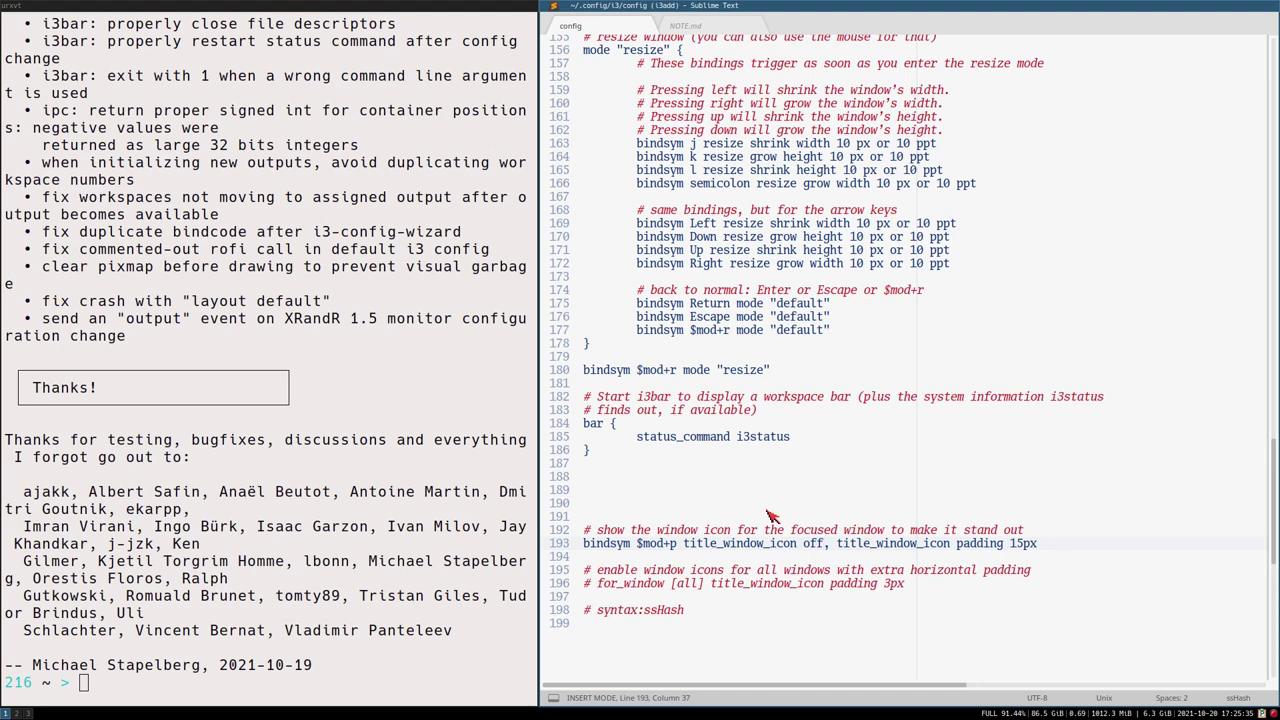
- Remove ", title_window_icon padding 15px" from the $mod+p binding, save the config and restart i3
left_click(768, 535)
left_click_drag(825, 543, 1065, 556)
key("ctrl+Tab")
left_click(606, 28)
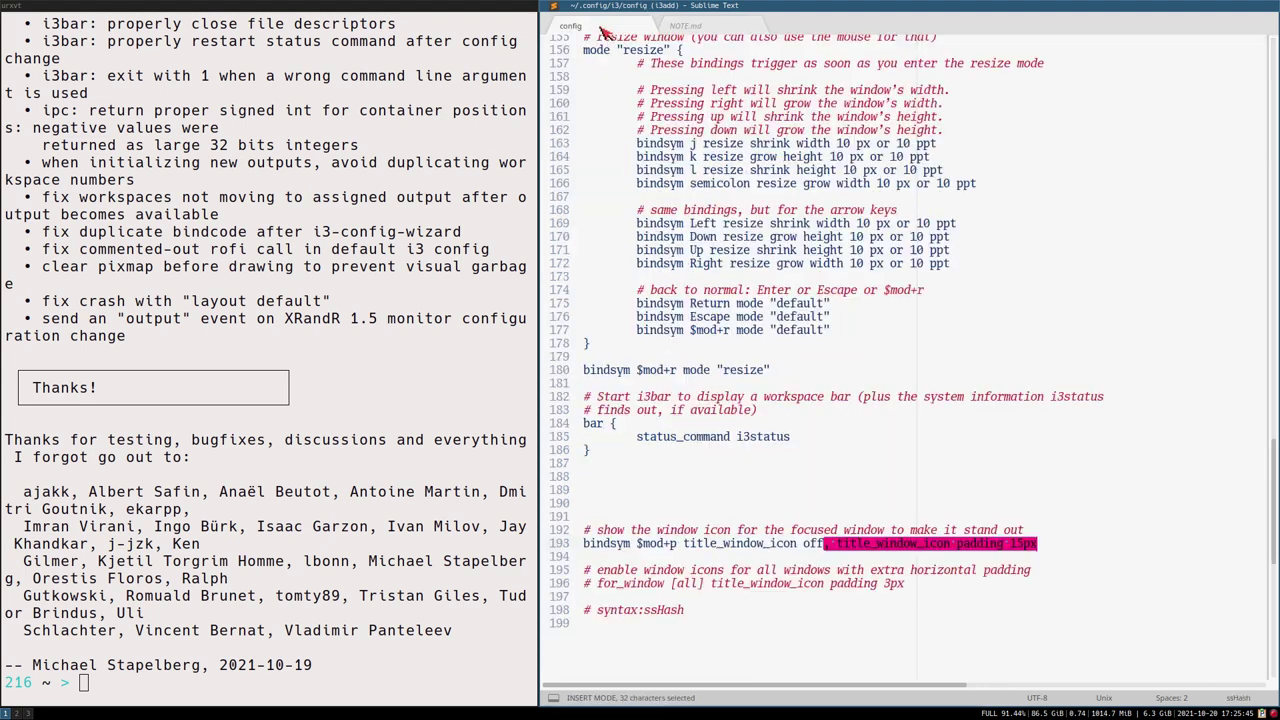
key("BackSpace")
key("ctrl+s")
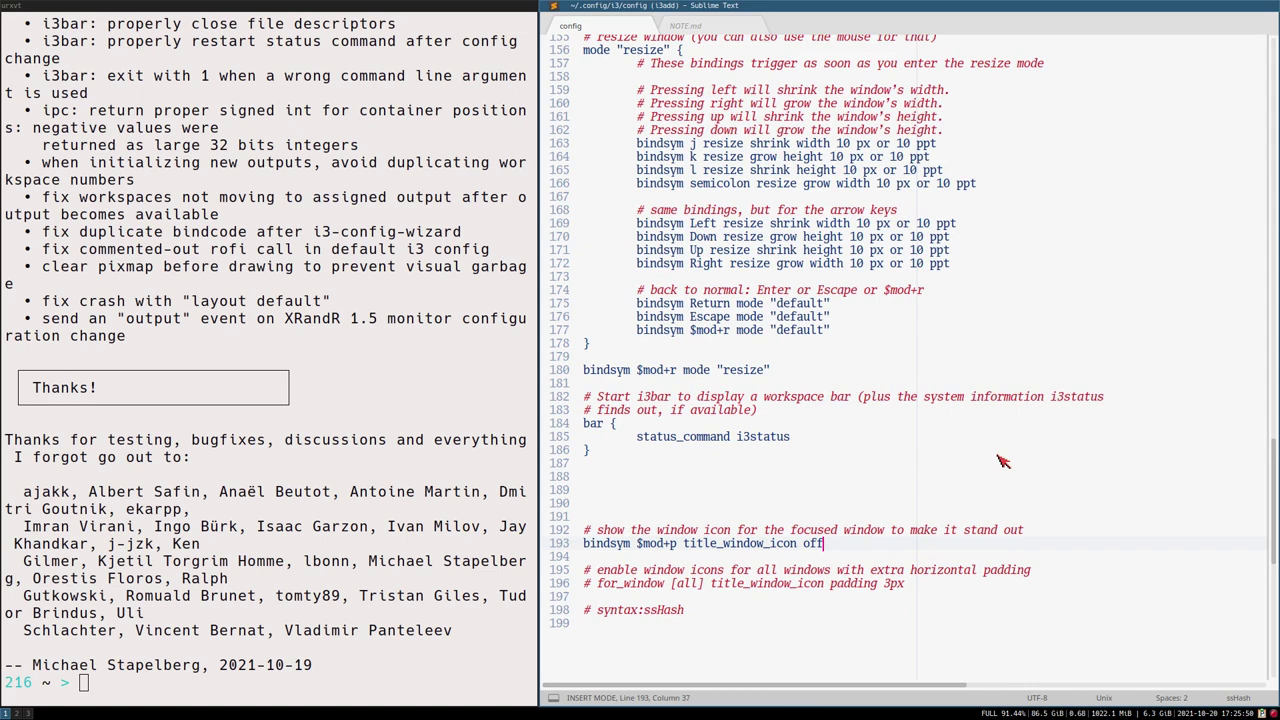
key("super+shift+r")
- Add two blank lines below the $mod+p title_window_icon binding and comment the binding out
key("Return")
key("Return")
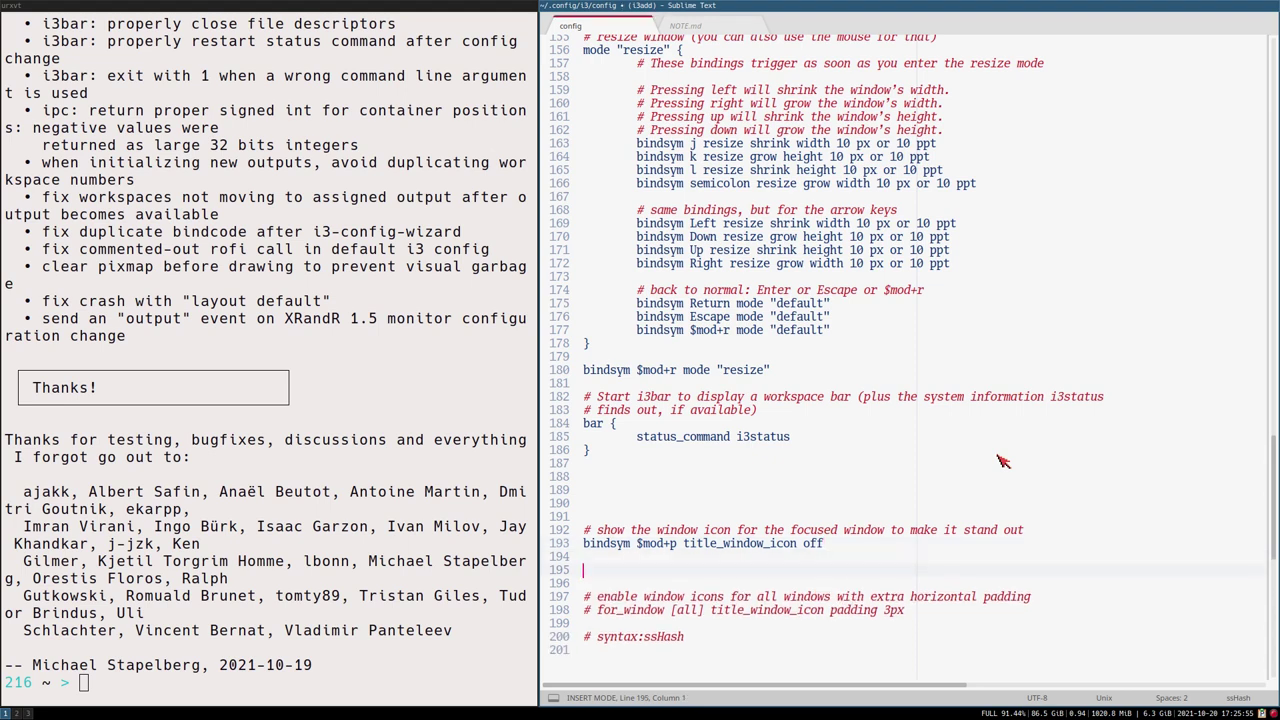
key("ctrl+v")
key("ctrl+z")
left_click(862, 546)
key("ctrl+slash")
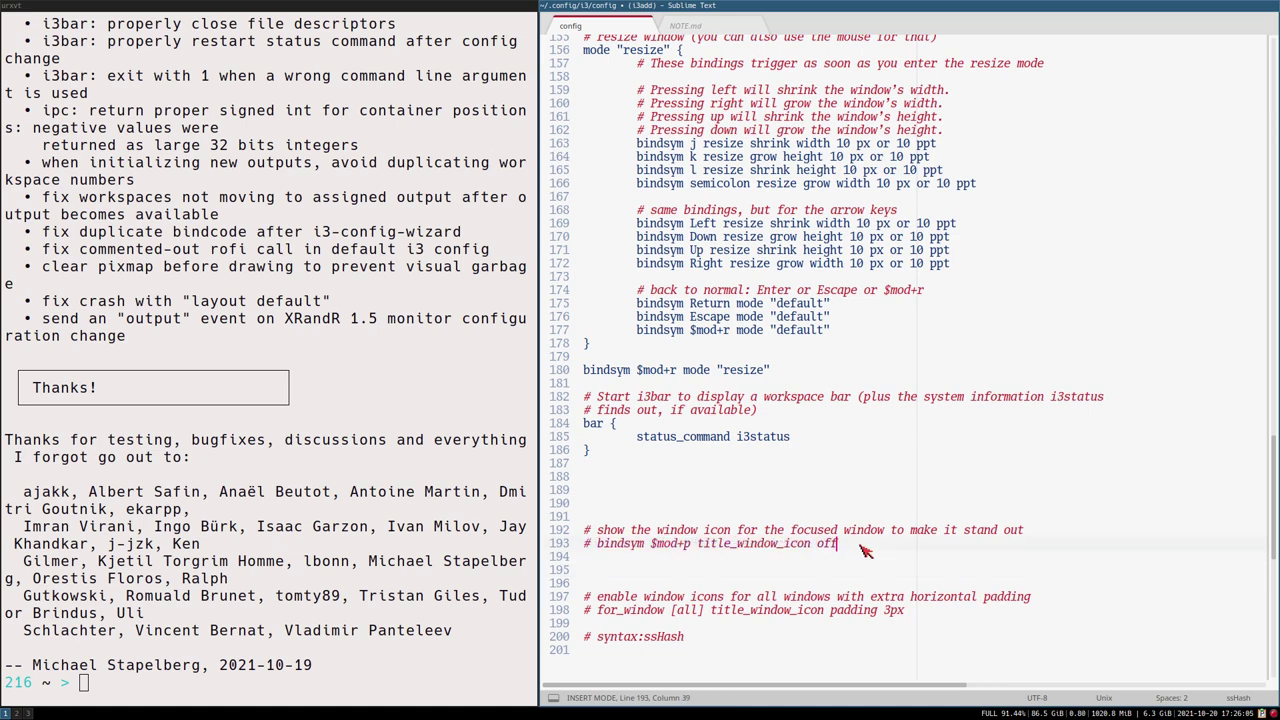
- Try a standalone "title_window_icon yes" line below the commented-out binding, saving the config and restarting i3
key("Return")
key("Return")
key("ctrl+v")
left_click_drag(703, 570, 758, 570)
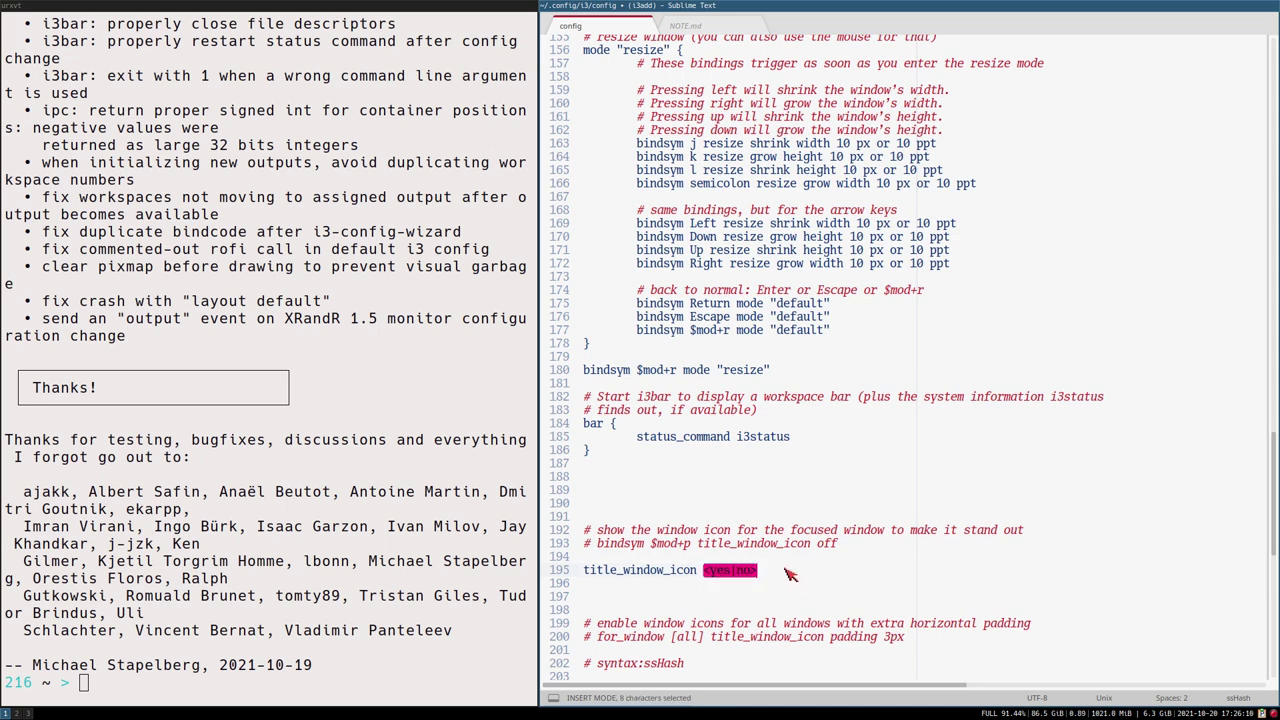
type("yes")
key("ctrl+s")
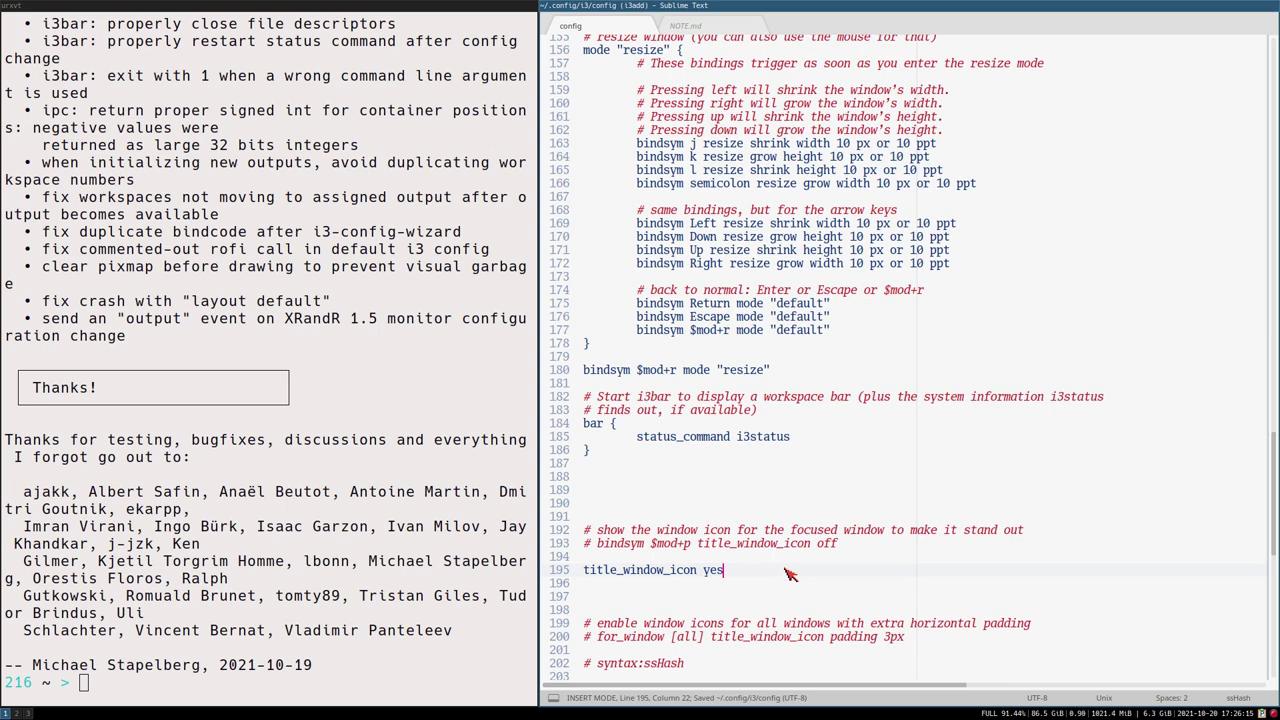
key("super+shift+r")
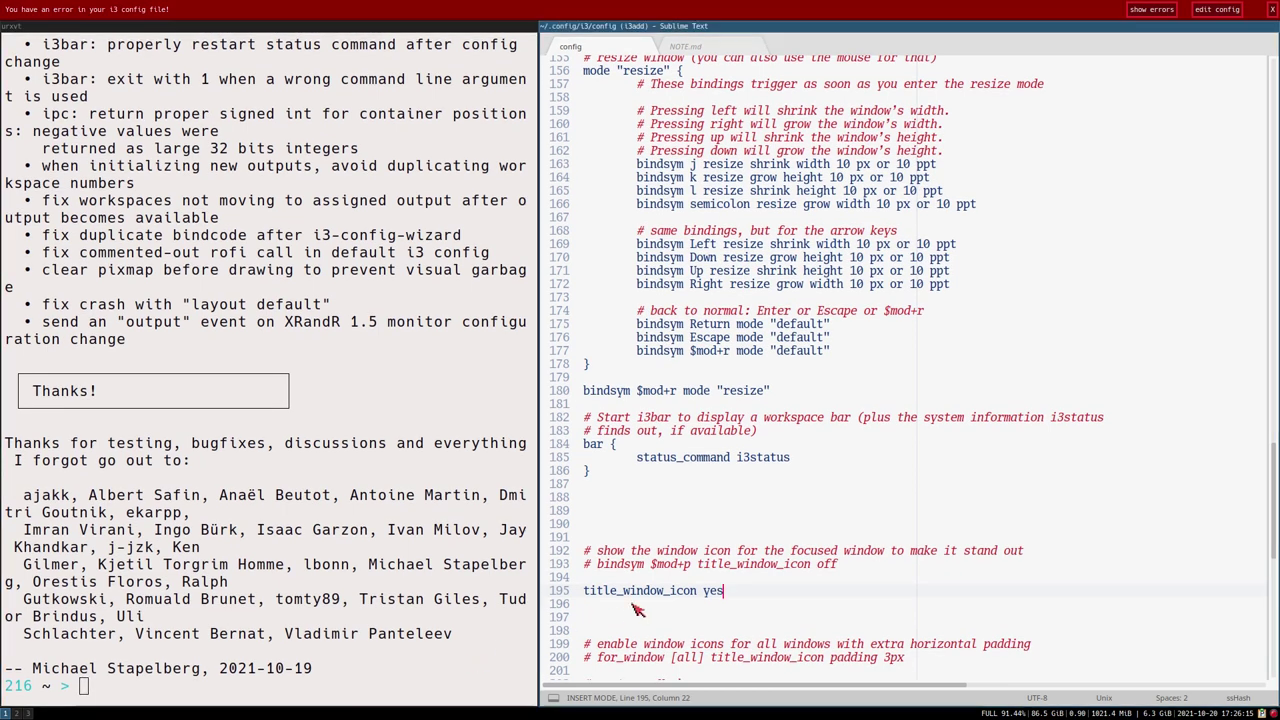
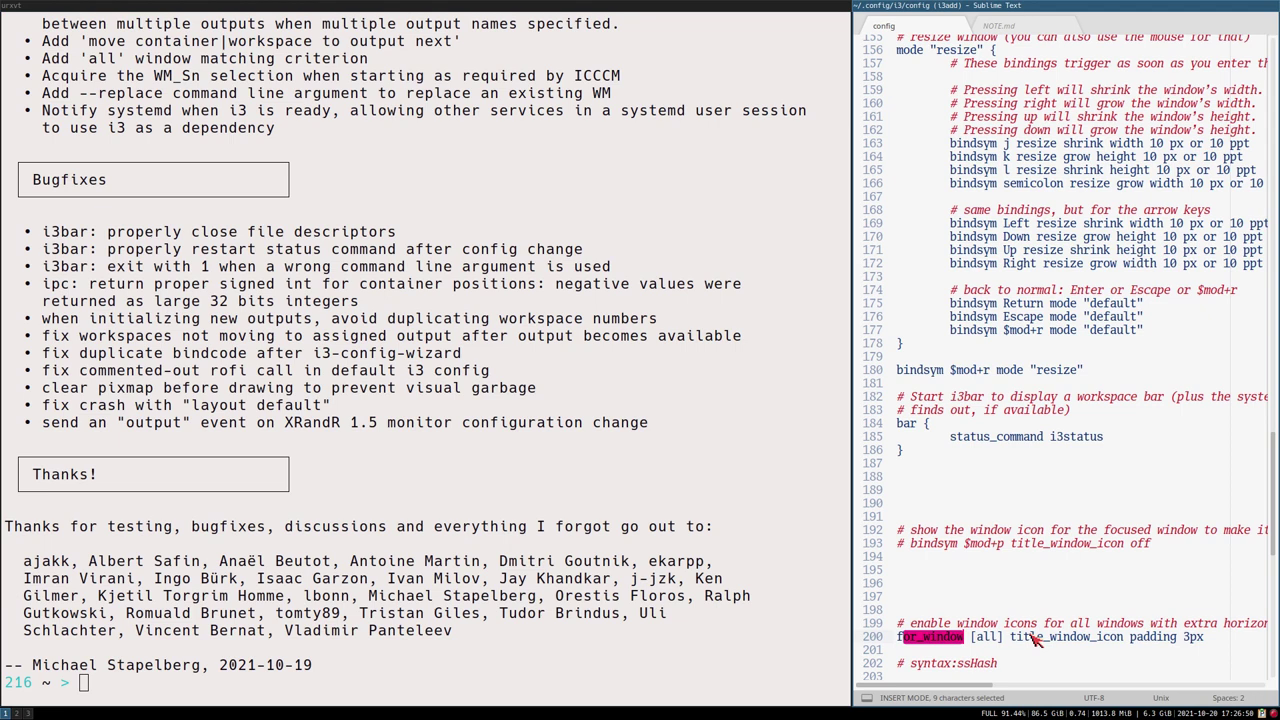
- Save the config, show the folder sidebar and preview the configBU file in the i3 folder
left_click(1010, 637)
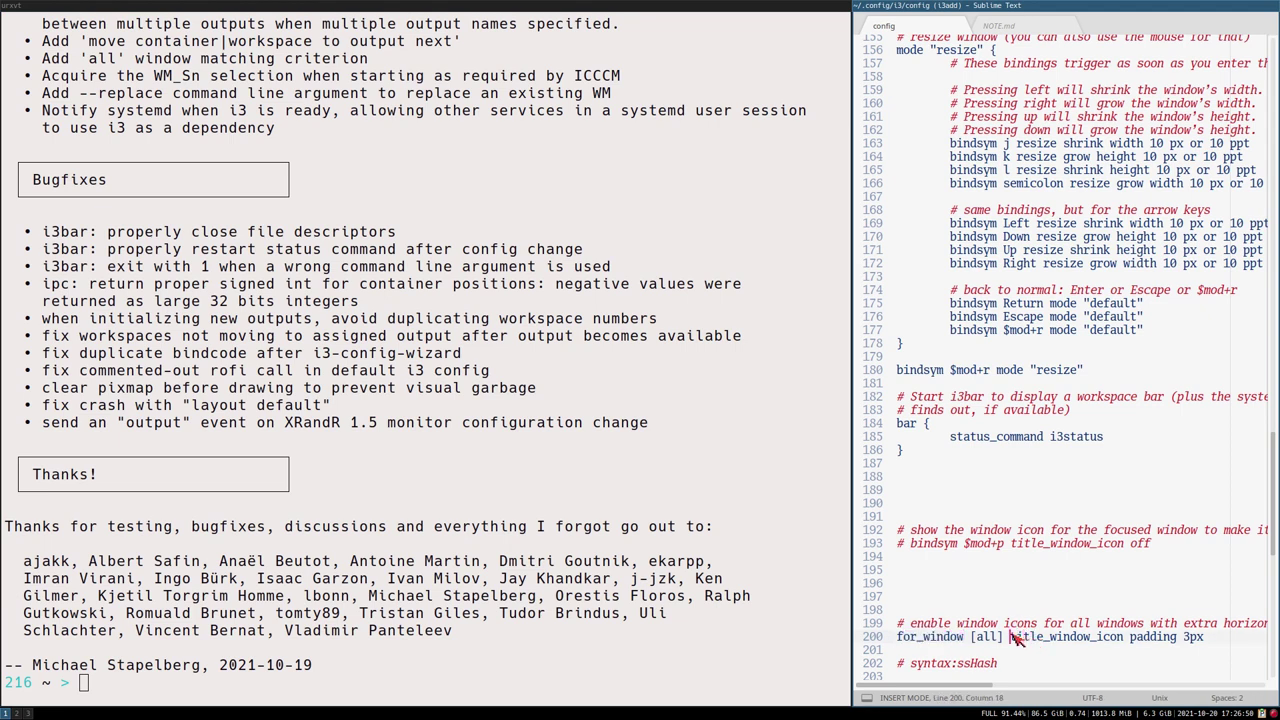
key("ctrl+s")
left_click(1008, 224)
key("ctrl+k")
key("ctrl+b")
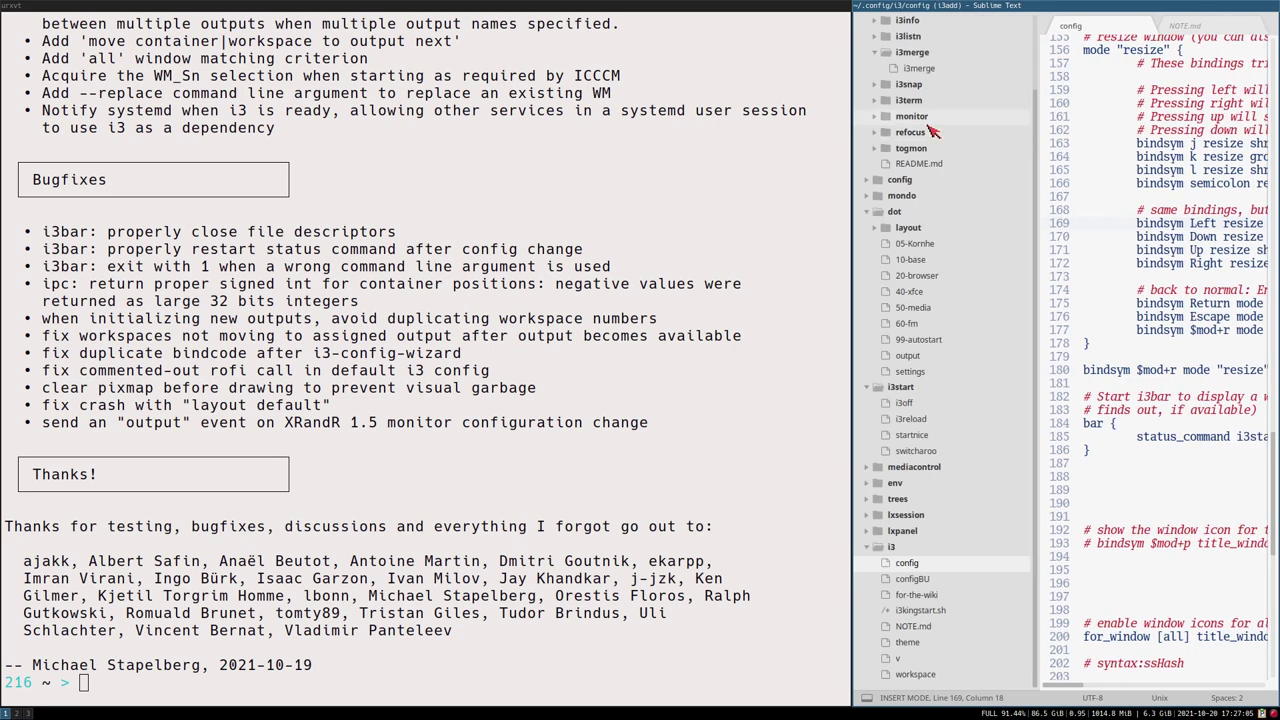
left_click(908, 582)
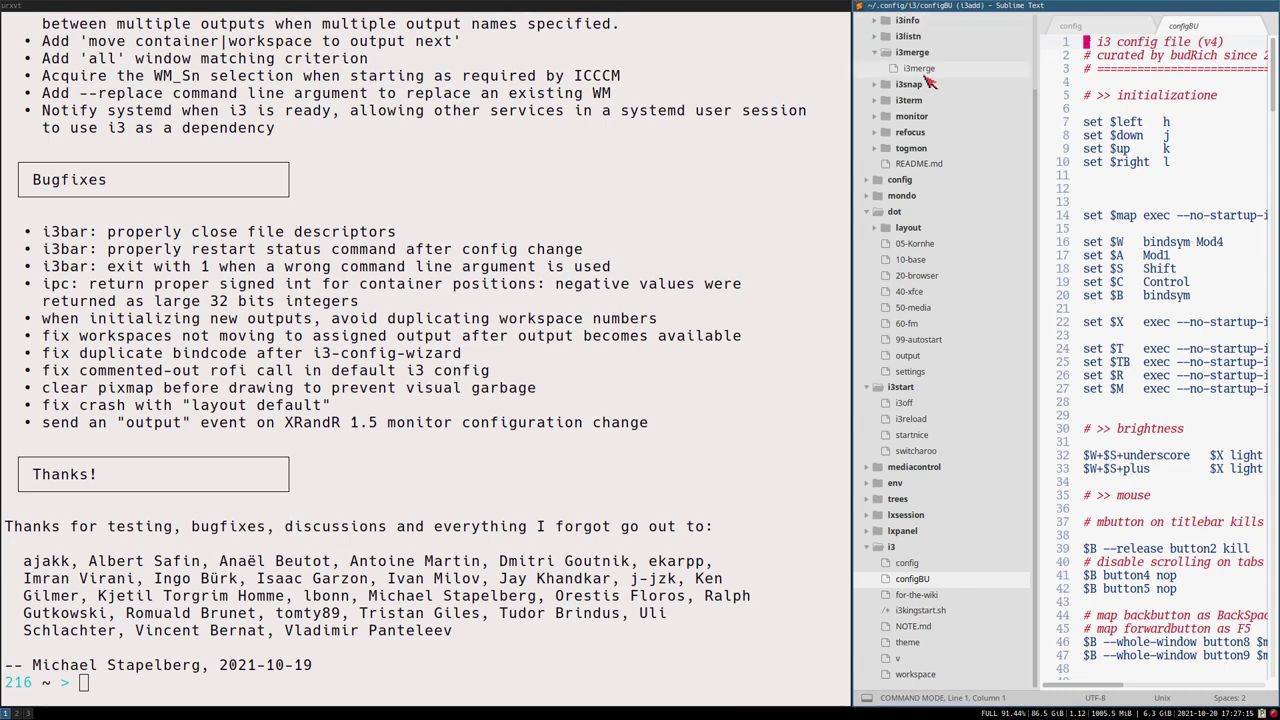
- Switch back to the config file and hide the folder sidebar
left_click(906, 565)
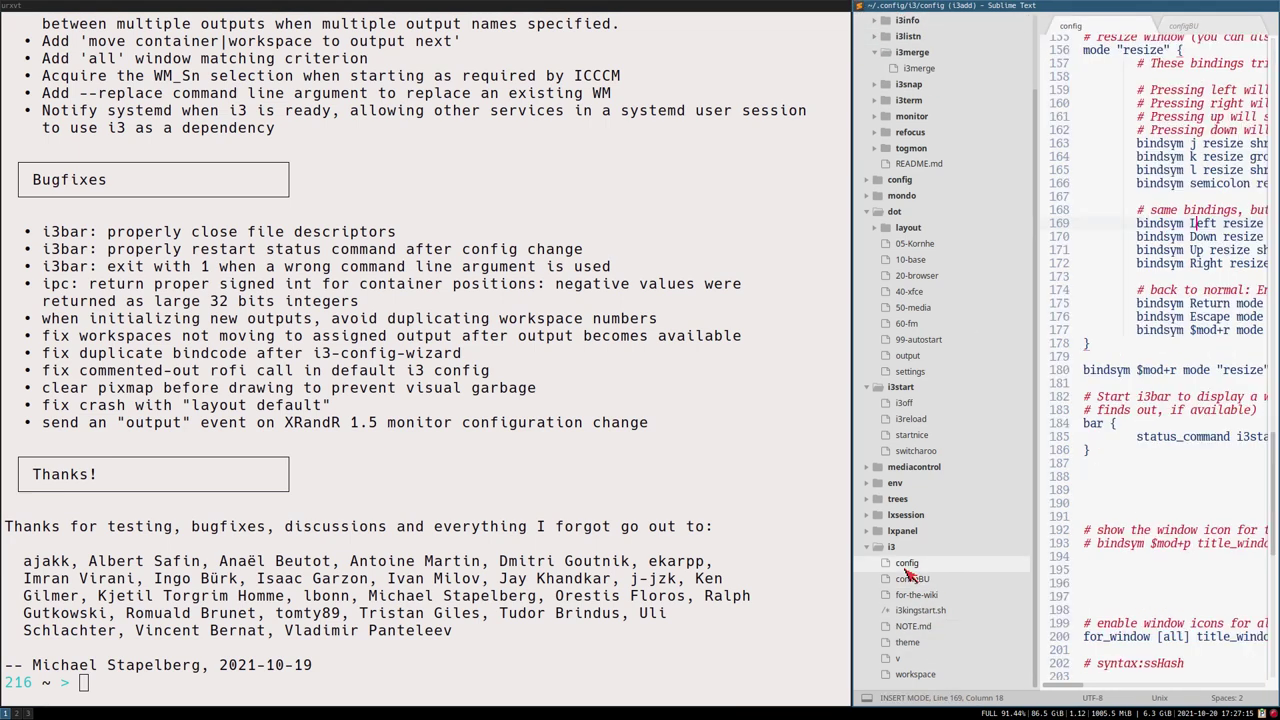
key("shift+End")
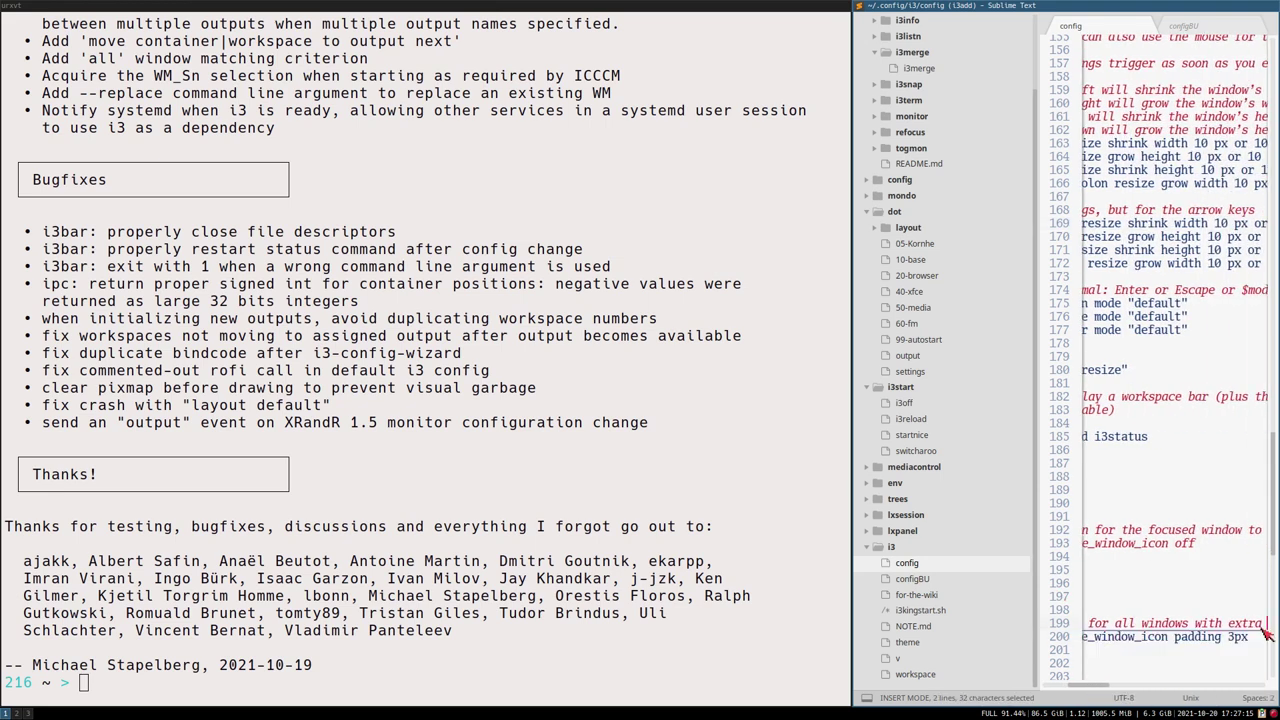
key("shift+Home")
left_click(1123, 437)
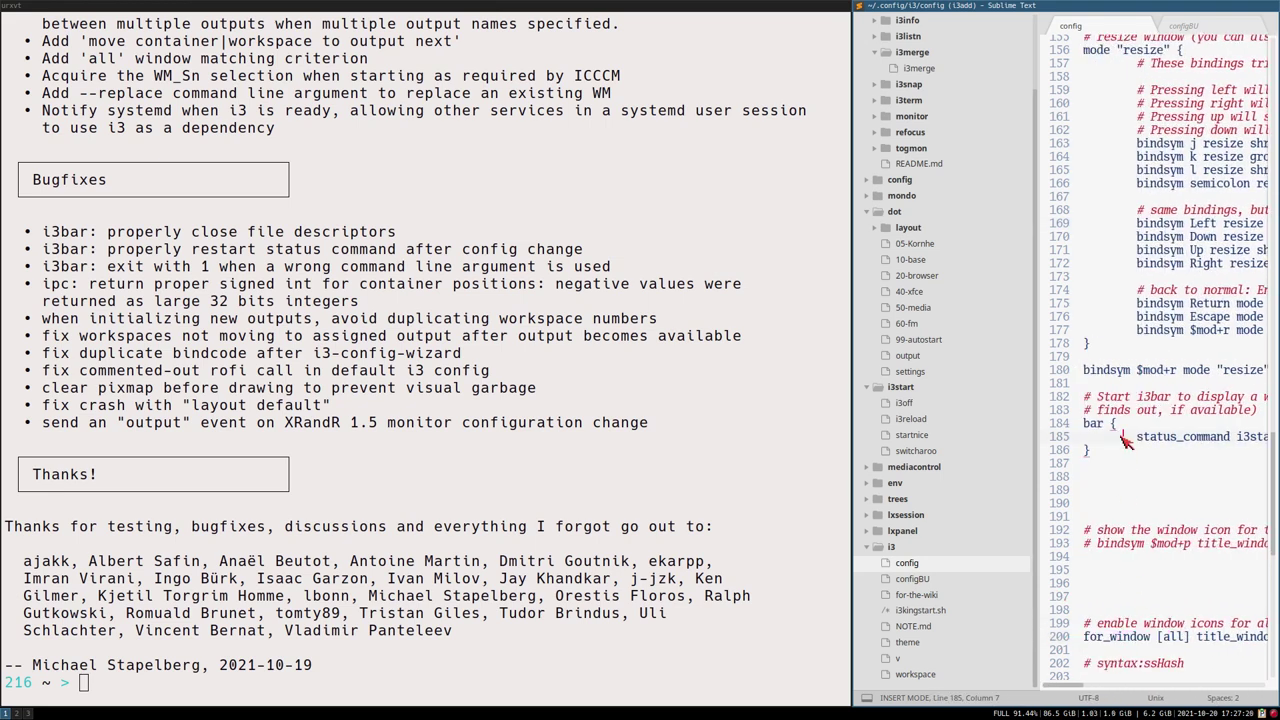
key("ctrl+k")
key("ctrl+b")
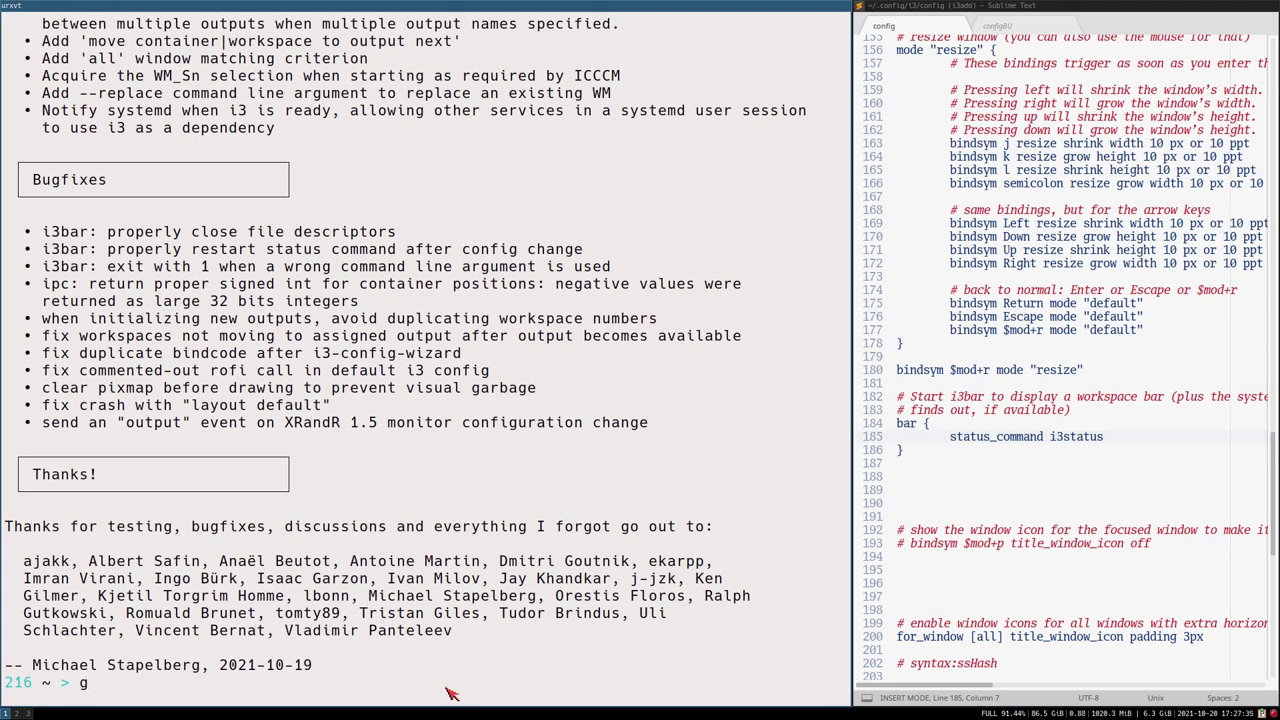
- Launch gcolor2 from the terminal and move its floating window a short distance
type("co")
key("Tab")
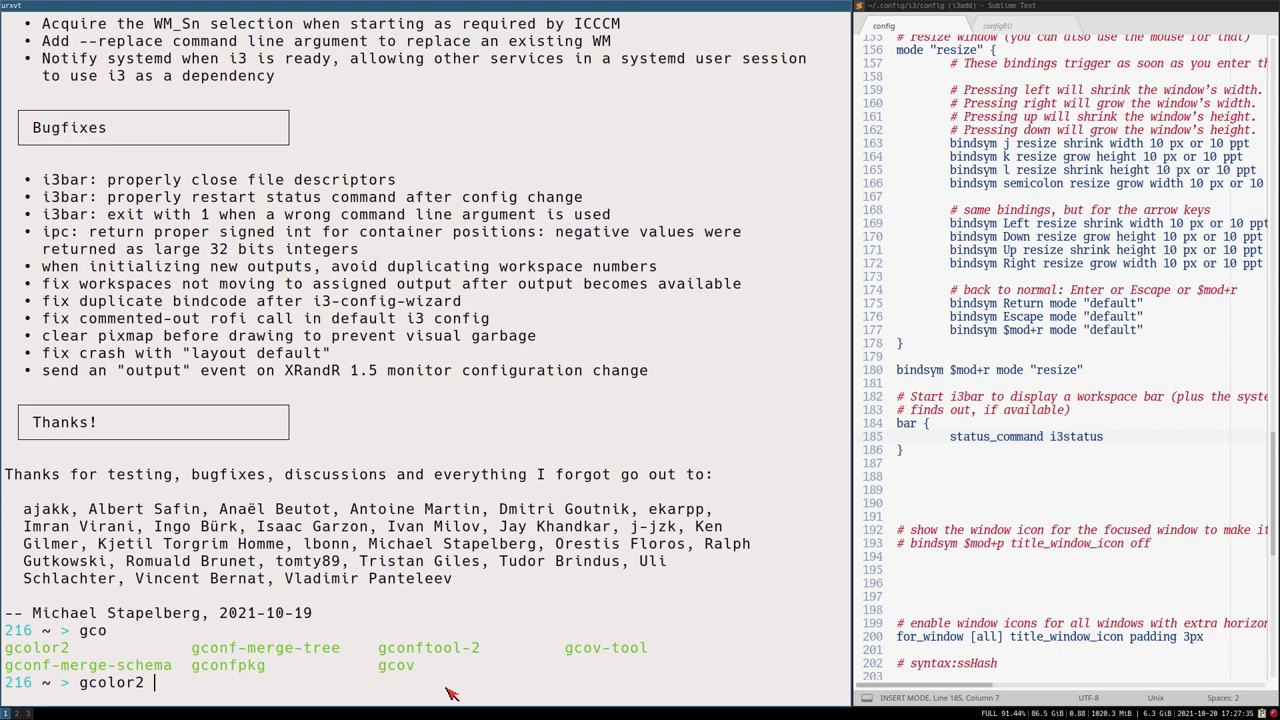
key("Return")
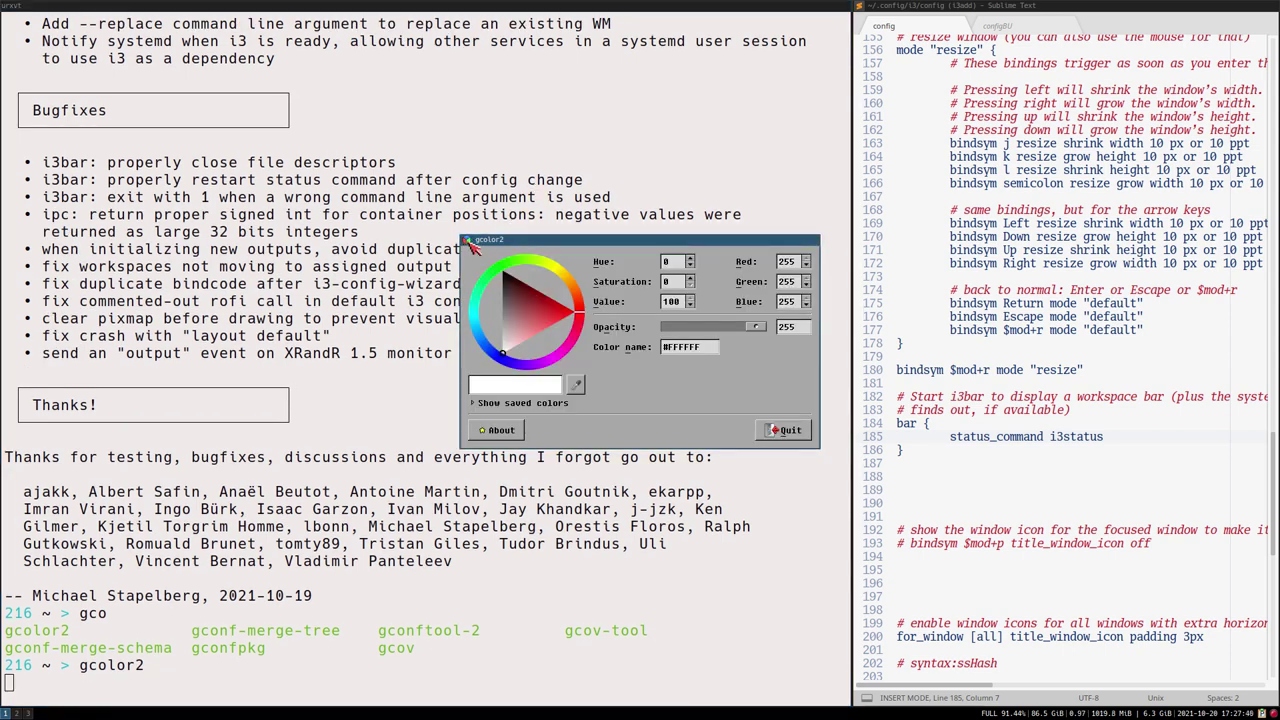
left_click_drag(473, 247, 485, 290)
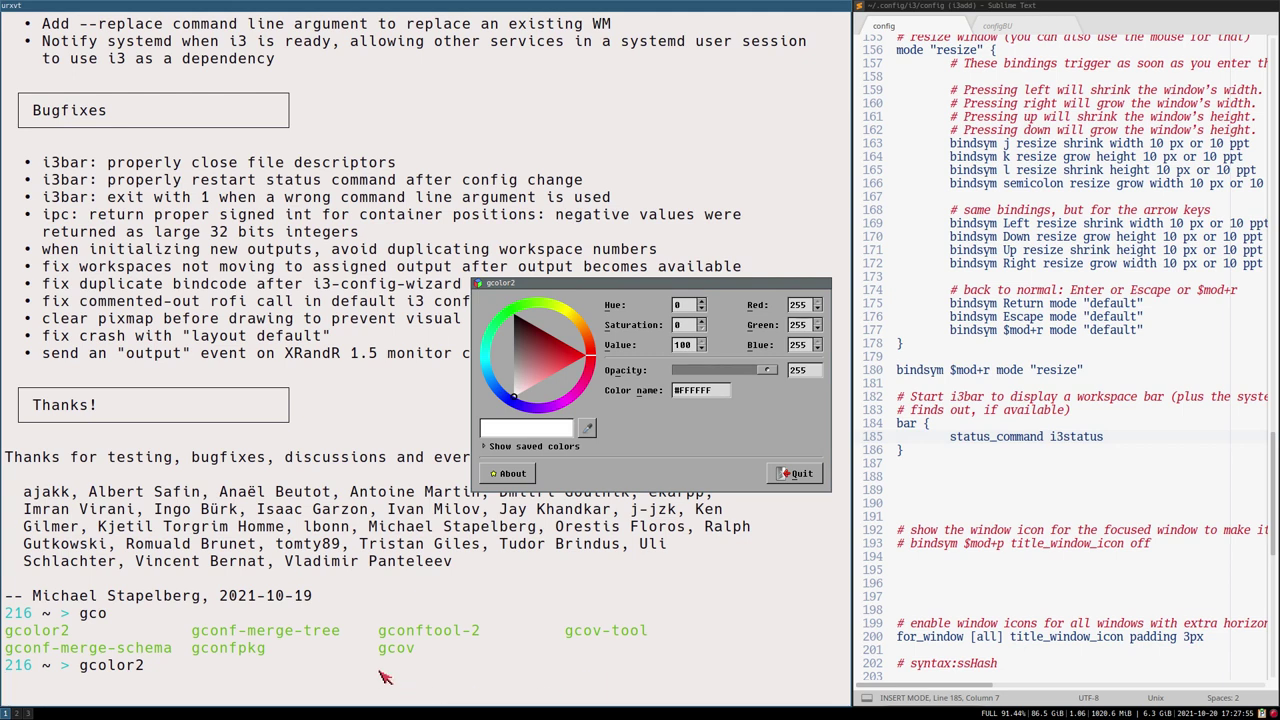
- Open a temporary extra terminal, close it again and reposition the floating gcolor2 window
key("super+Return")
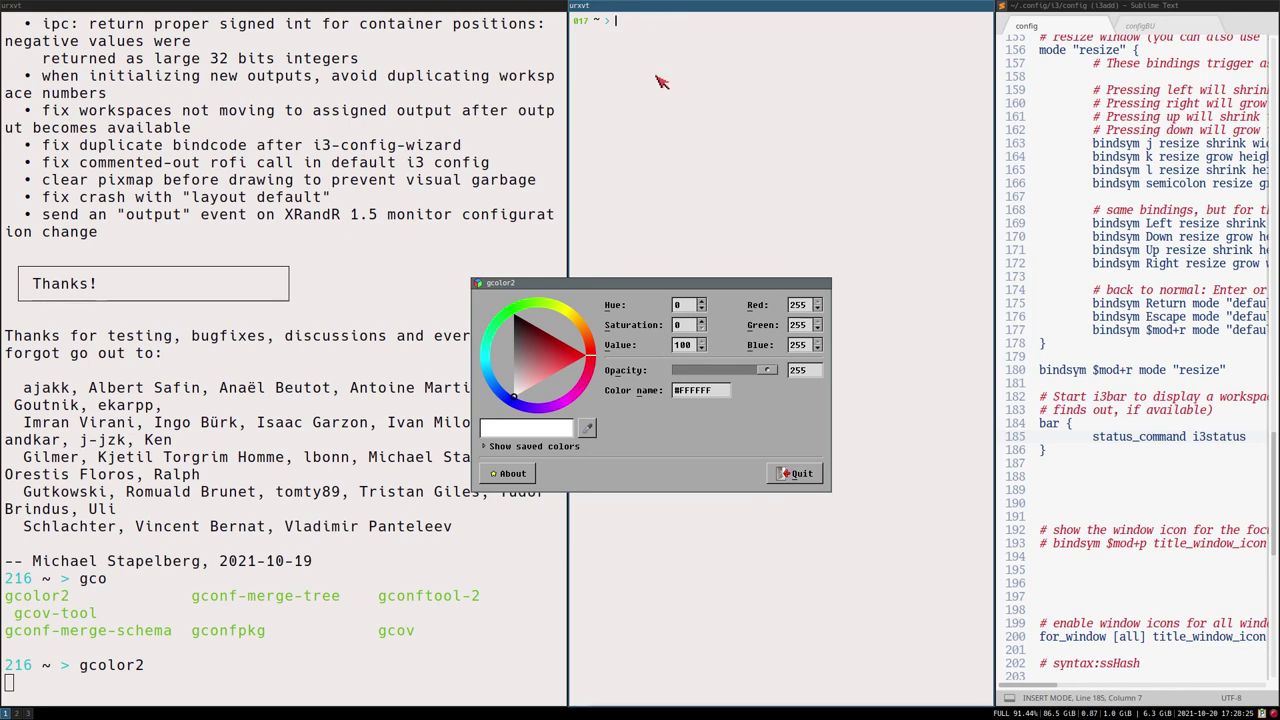
key("ctrl+d")
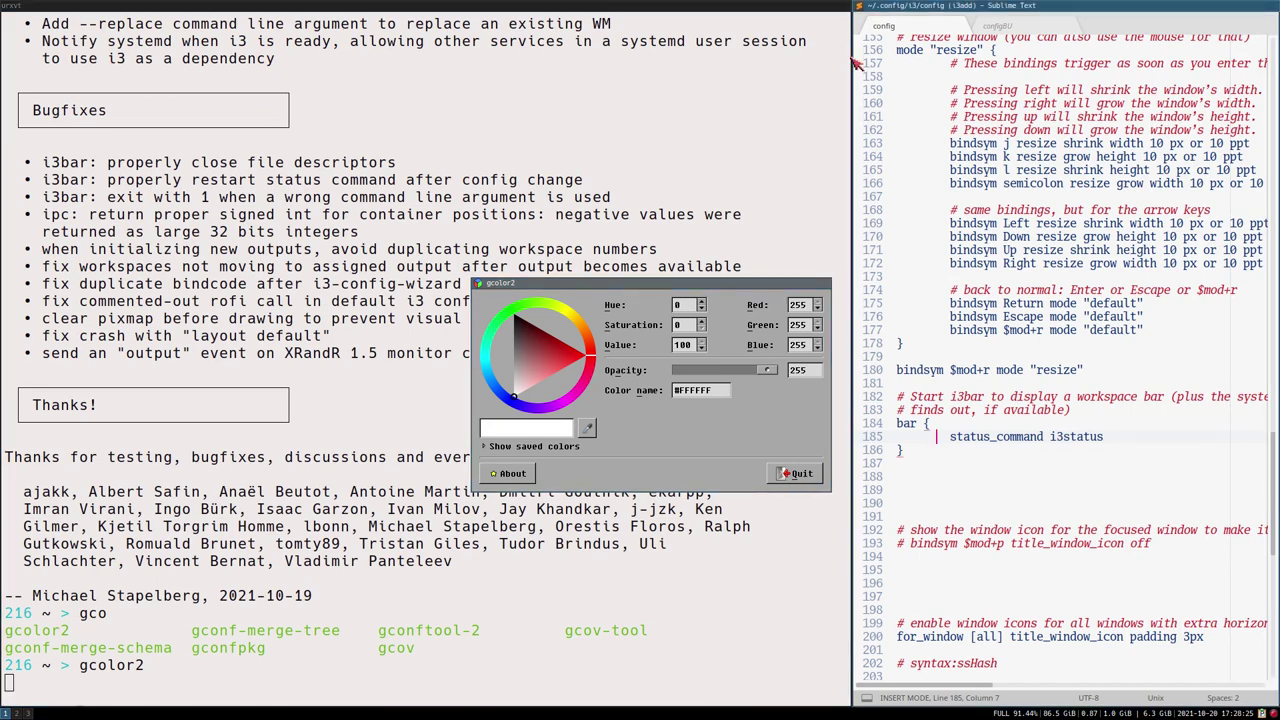
left_click_drag(497, 288, 463, 314)
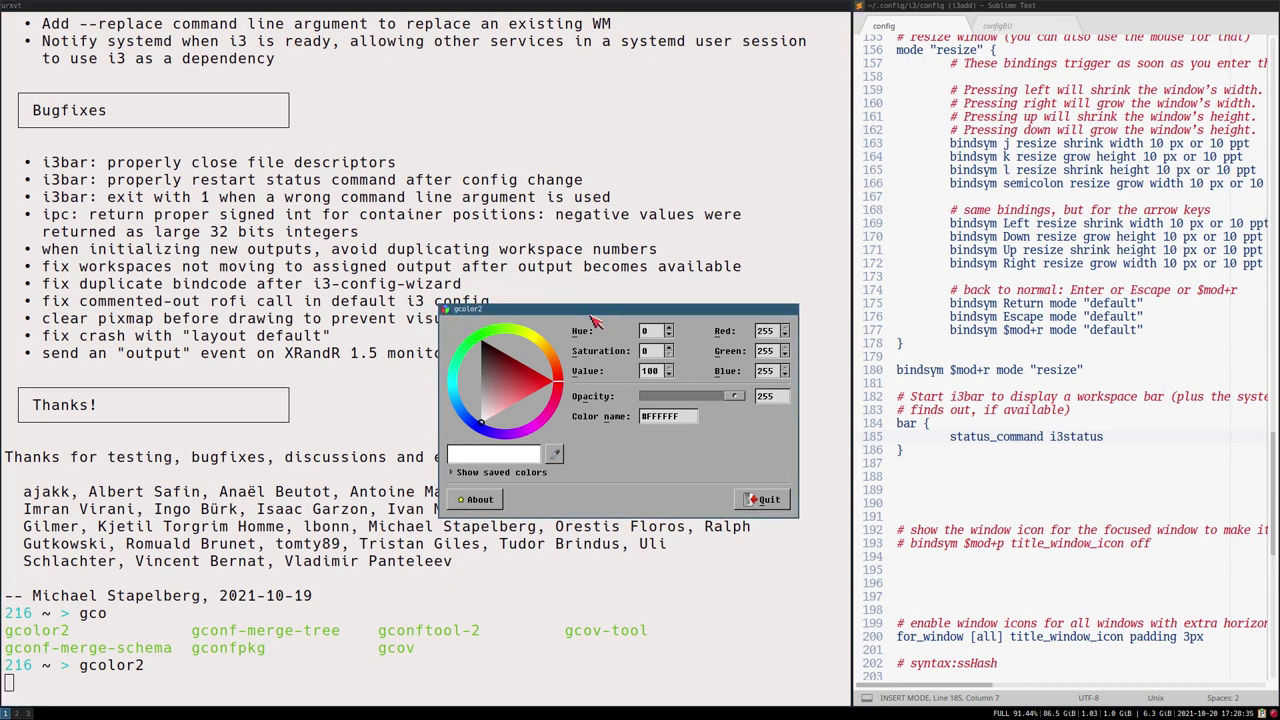
- Change the for_window padding rule's criterion from [all] to [floating] and save the config
double_click(986, 637)
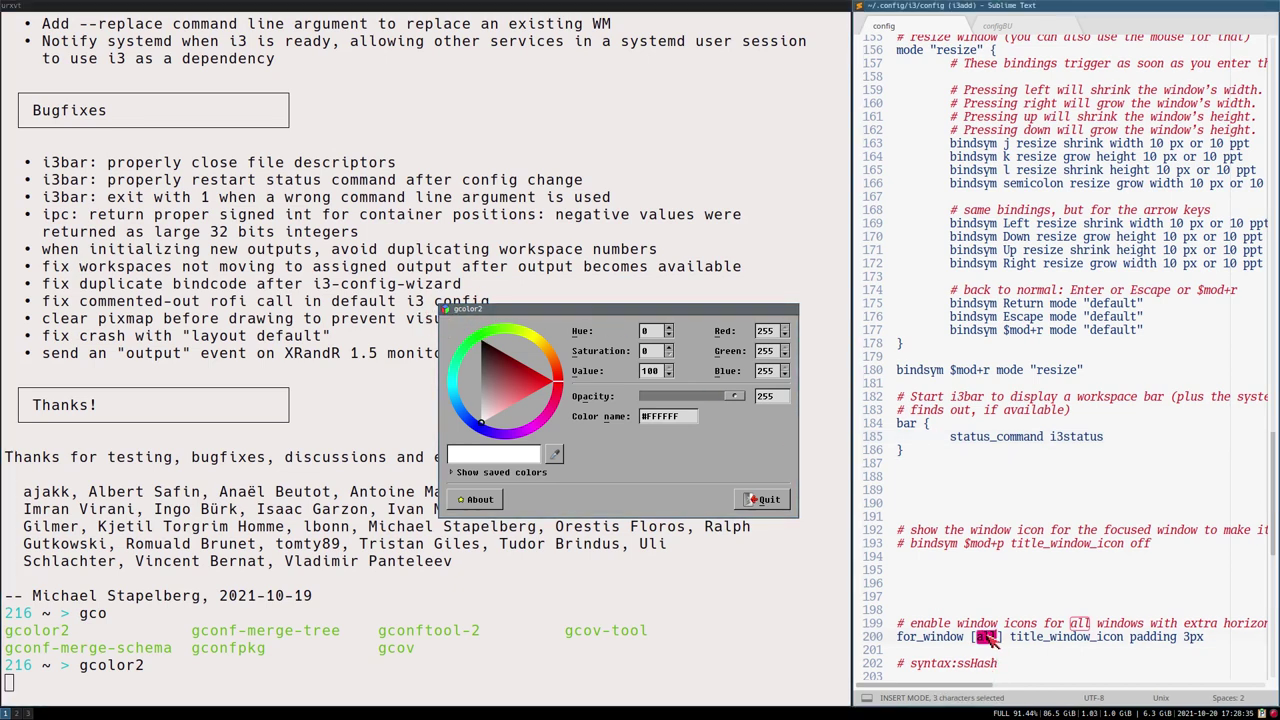
type("floating")
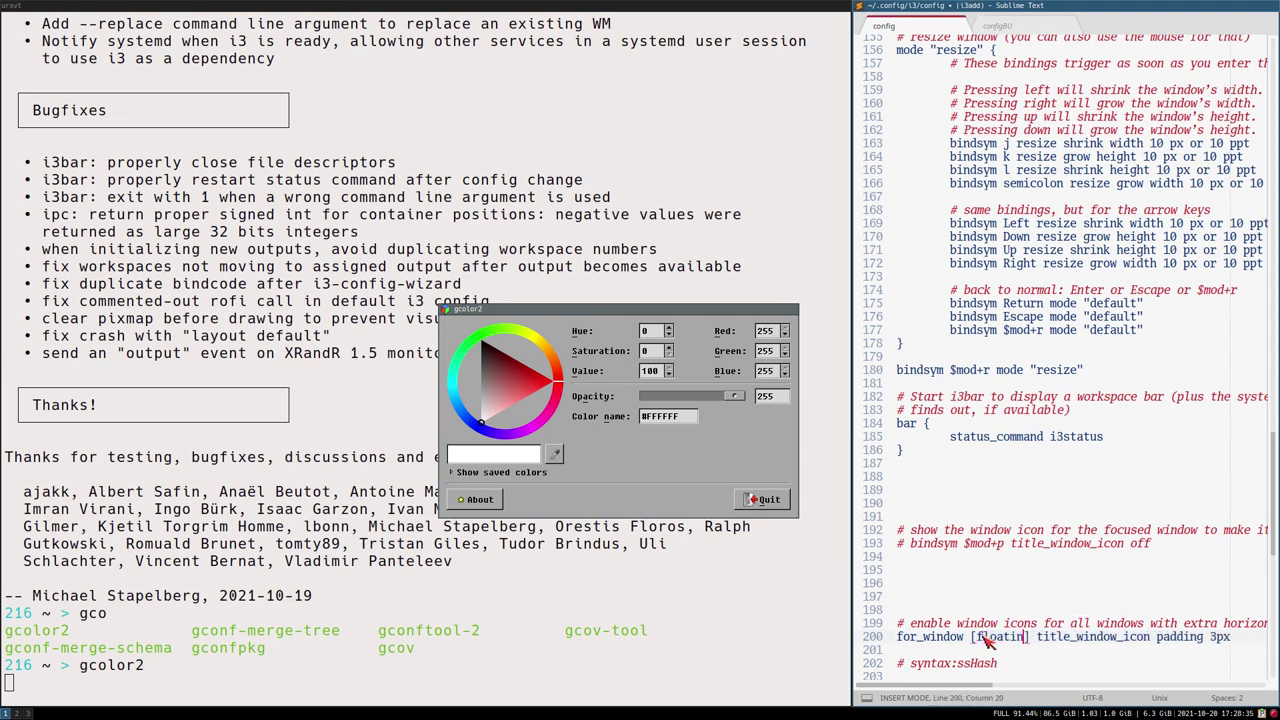
key("ctrl+s")
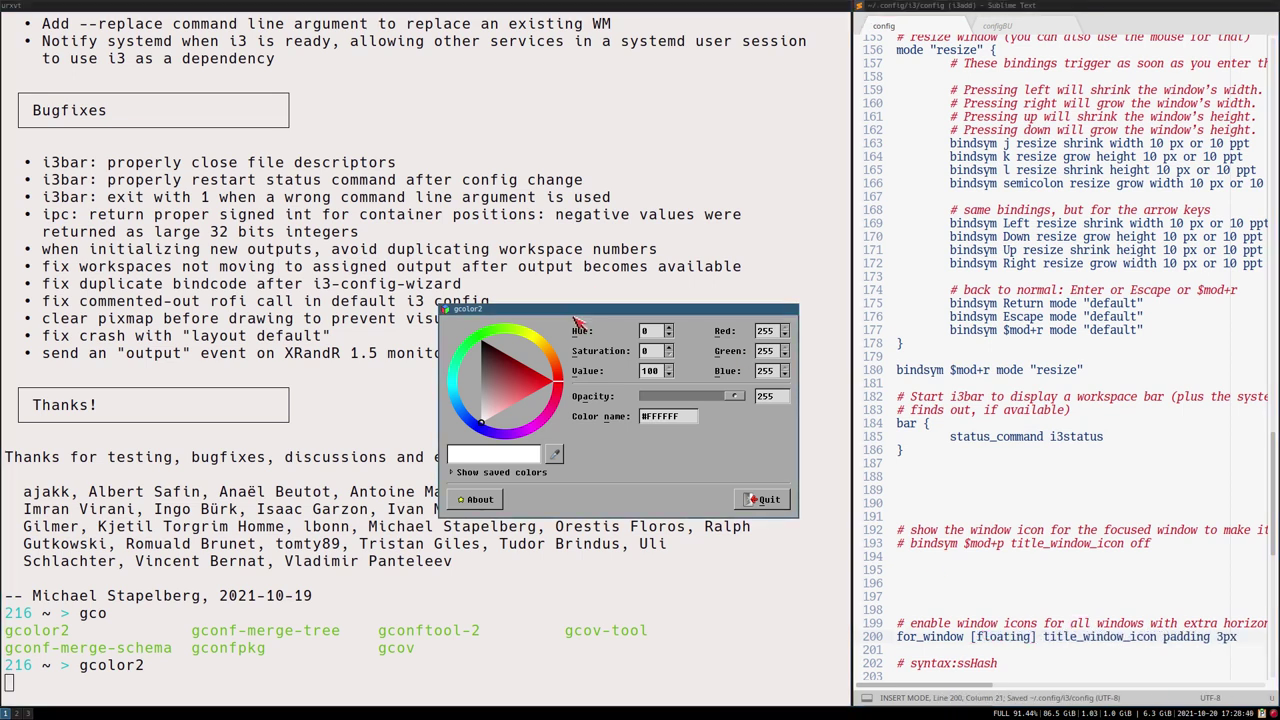
- Quit gcolor2 and launch it again from the terminal to test the [floating] rule
left_click(765, 500)
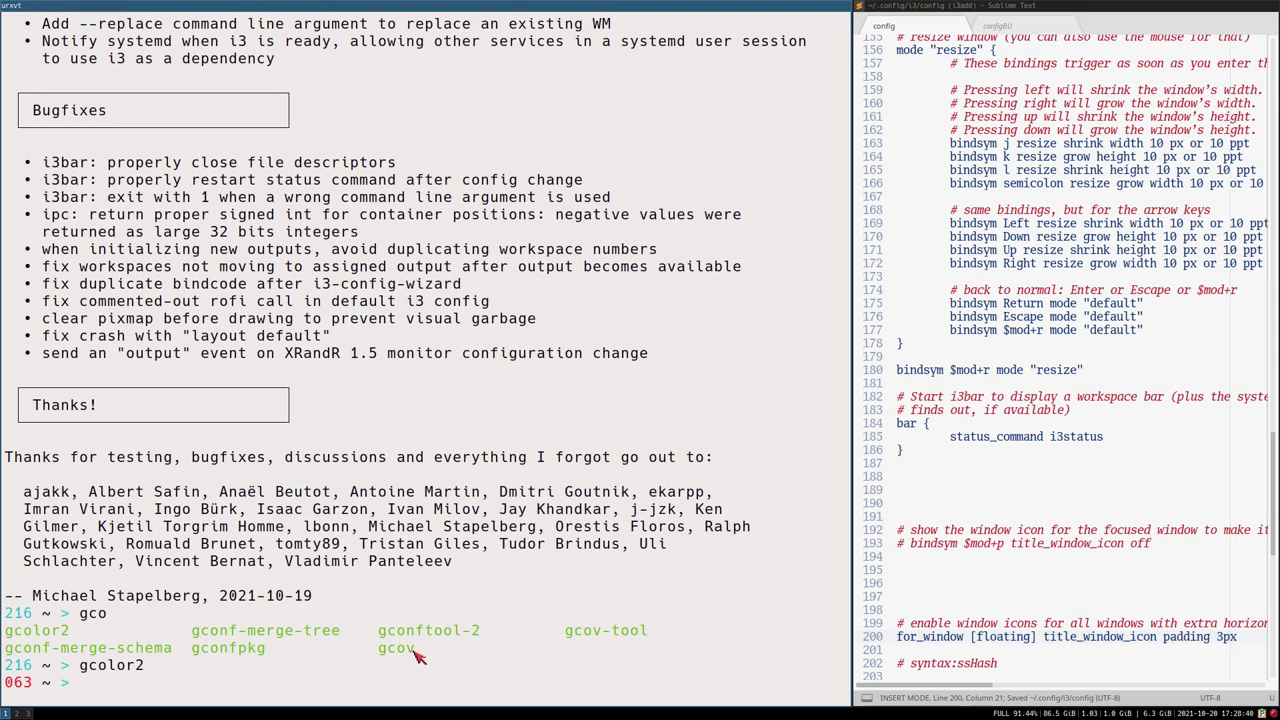
key("Up")
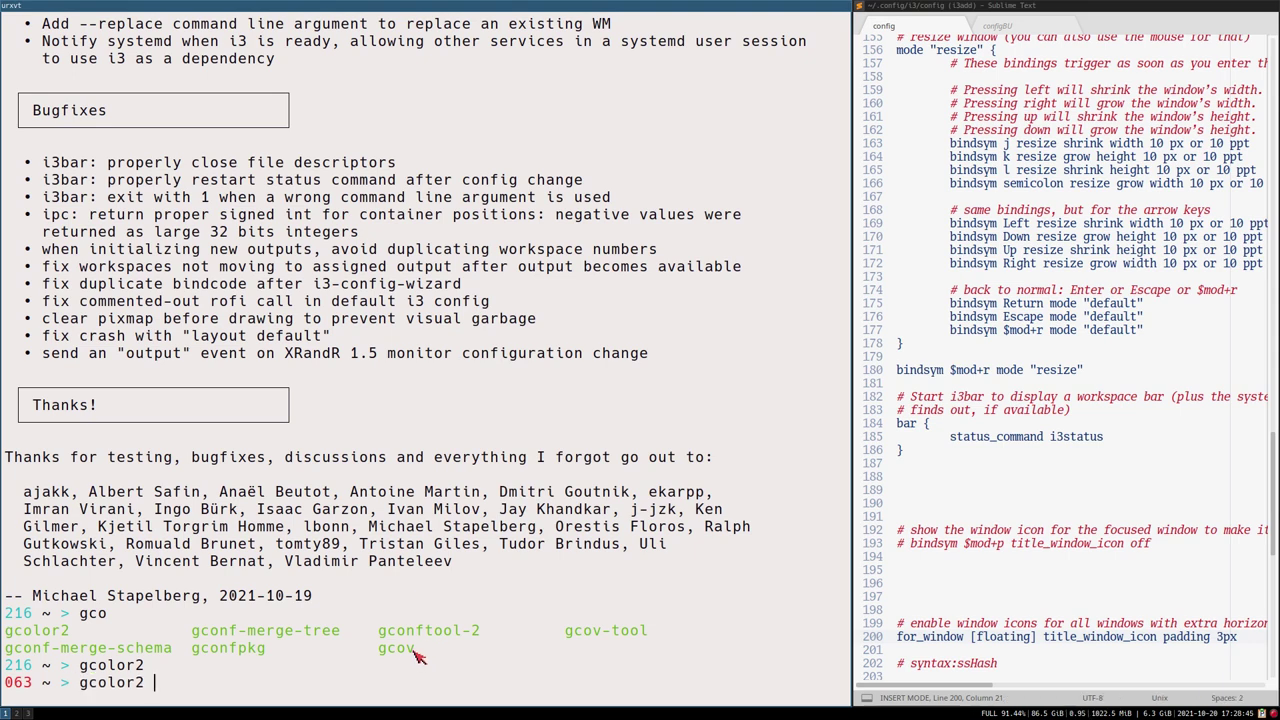
key("Return")
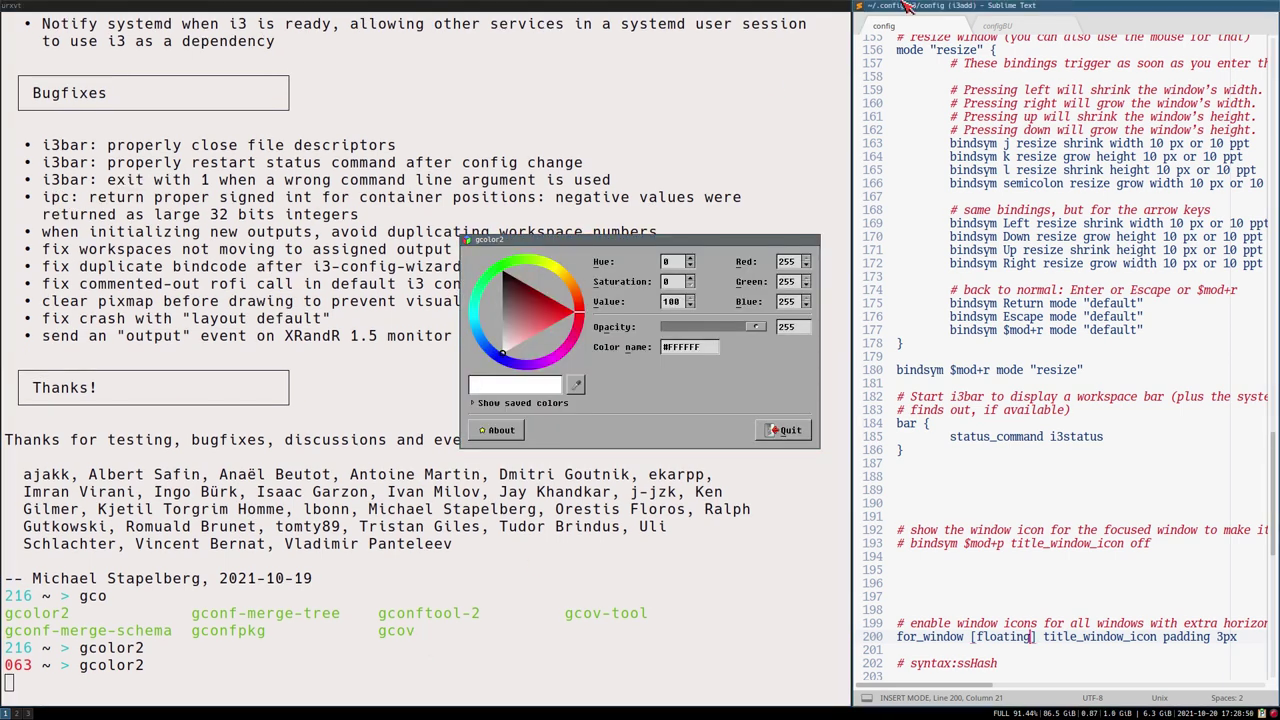
- Close the editor window, relaunch it with subl from a new terminal and check the [floating] criterion
key("super+shift+q")
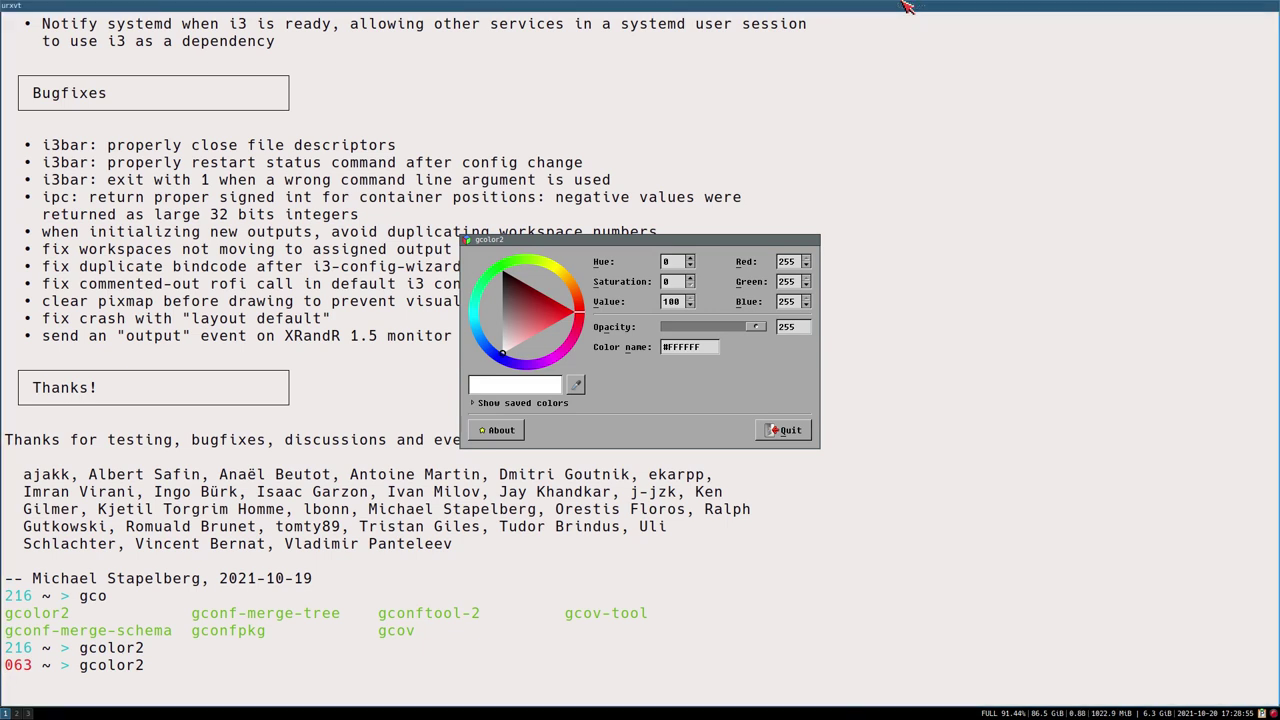
key("super+Return")
type("sub")
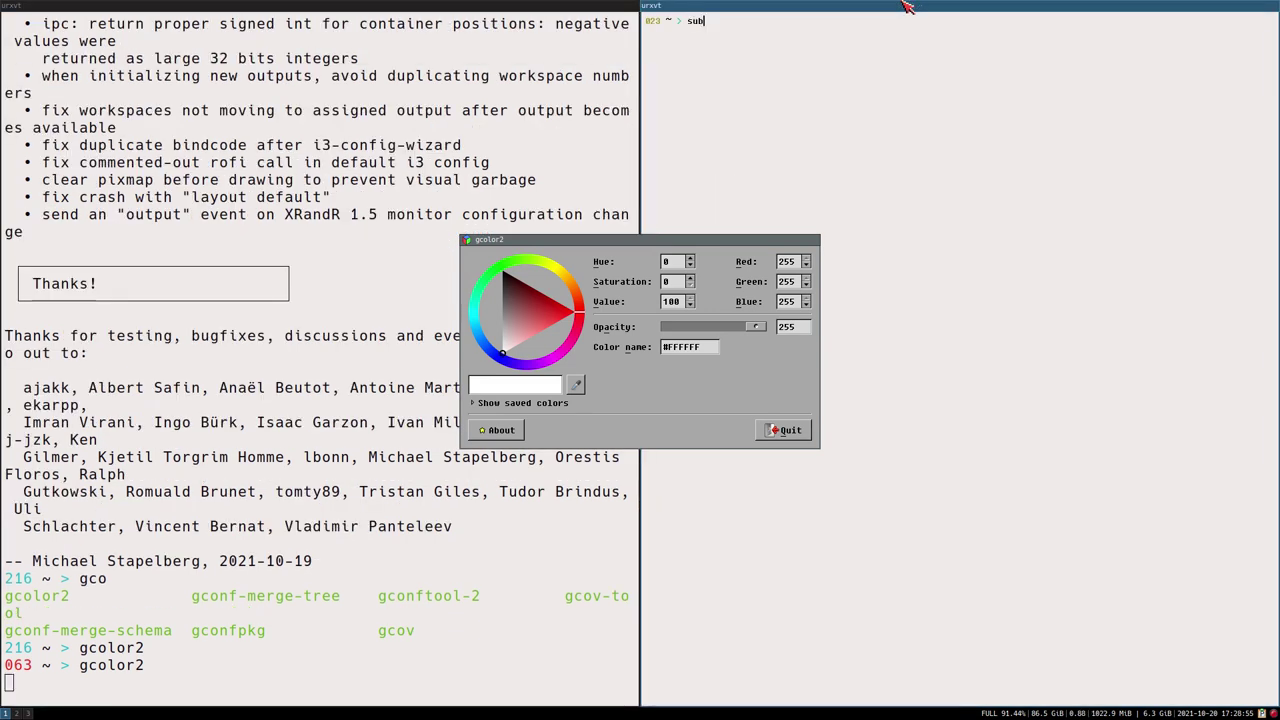
type("l")
key("Return")
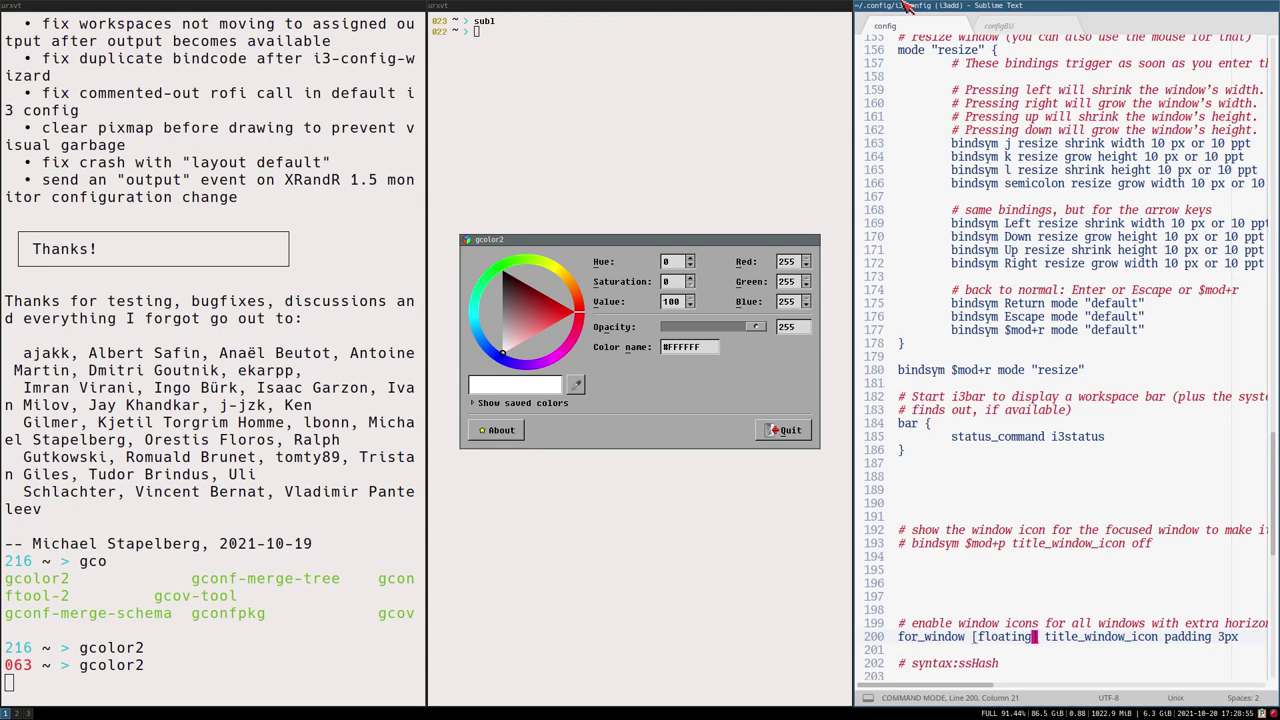
left_click_drag(973, 637, 1050, 645)
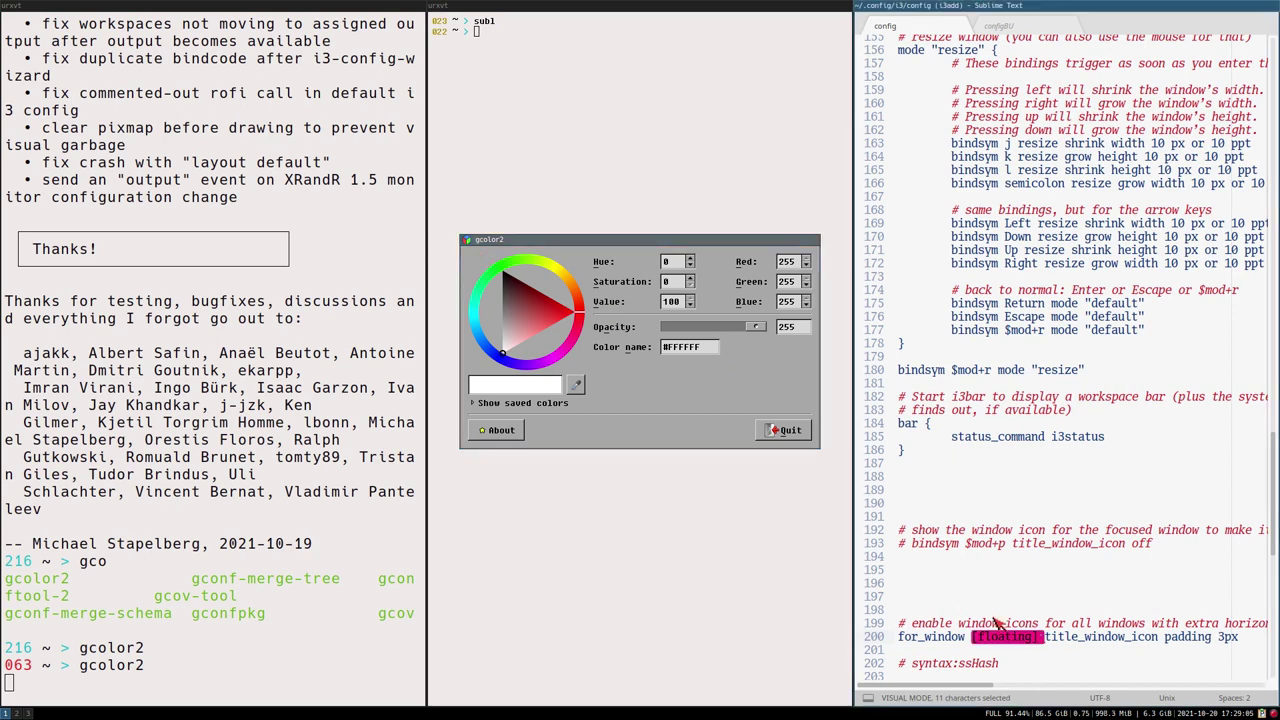
left_click(1036, 640)
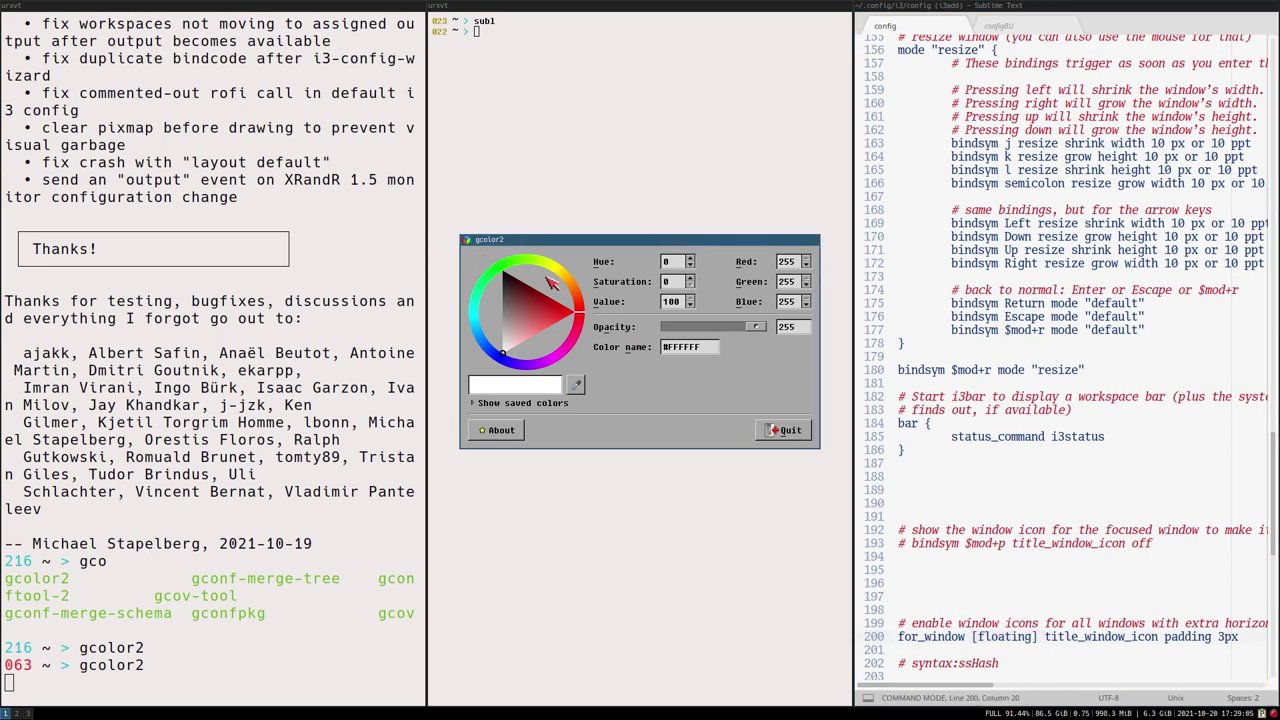
- Quit gcolor2 and close the extra terminal between the release notes and the config editor
left_click(788, 431)
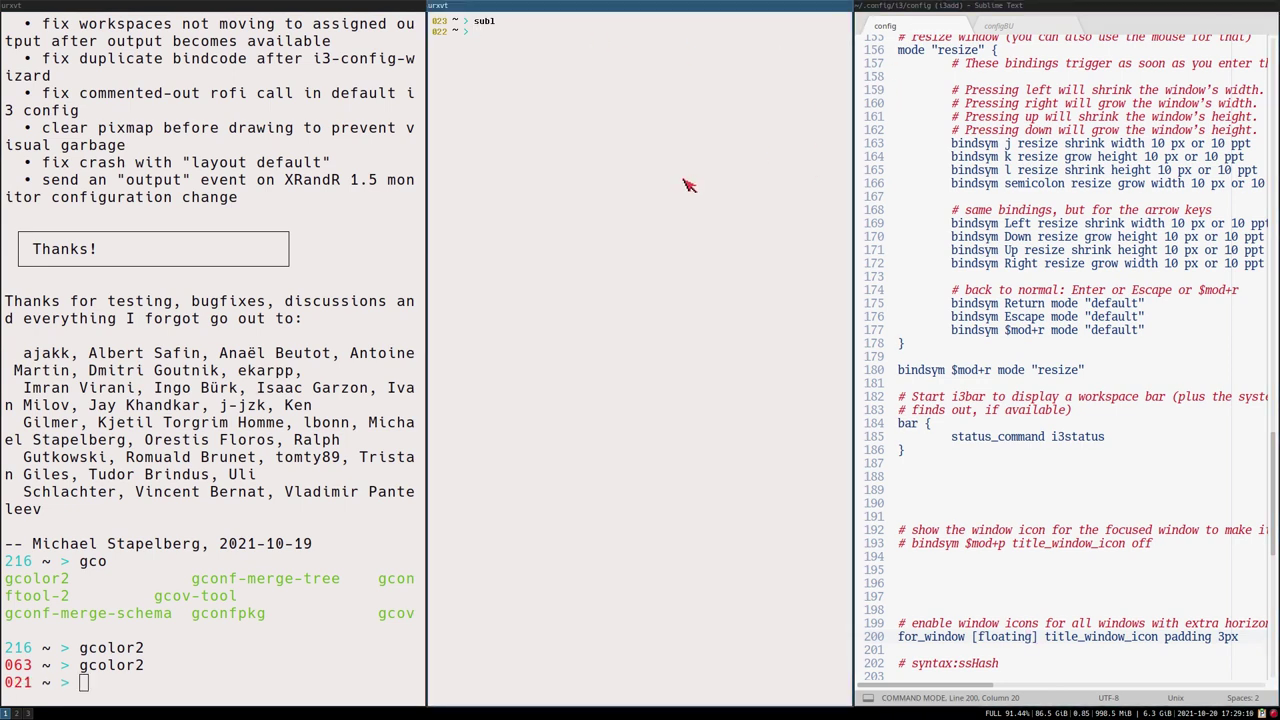
key("ctrl+d")
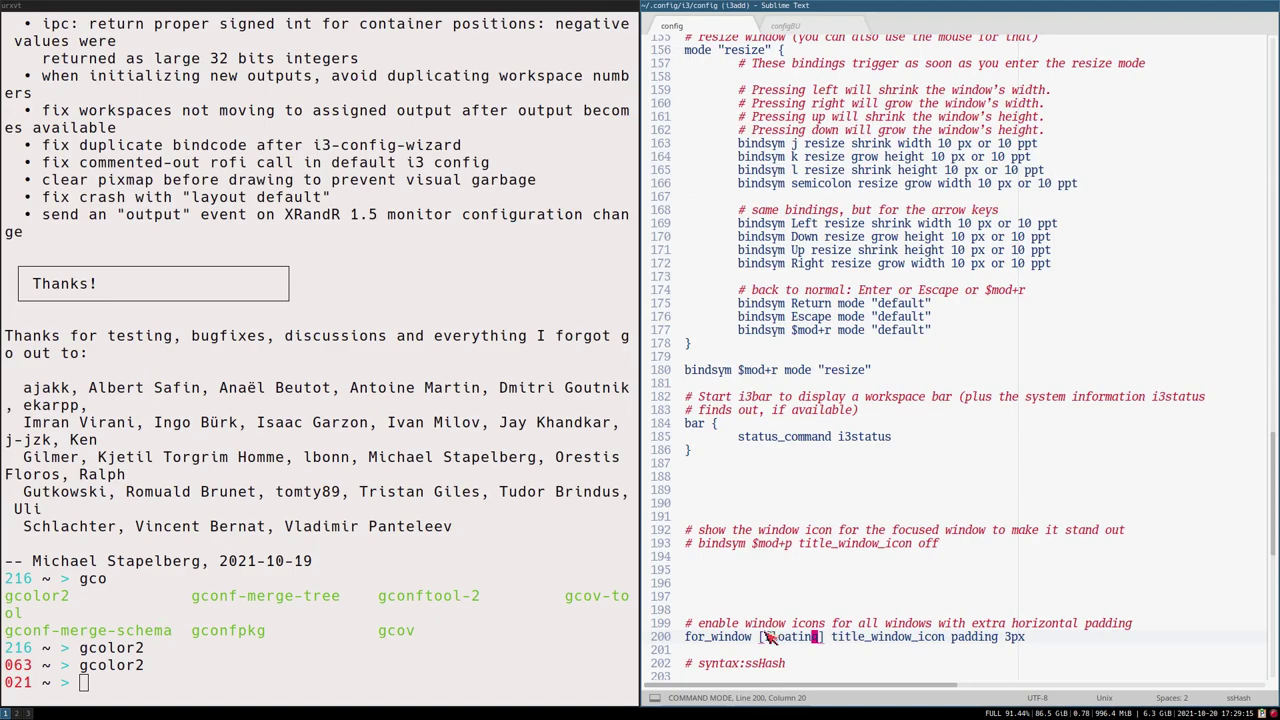
- Widen the release notes terminal and return to the start of the i3 v4.20 release notes
scroll(300, 325, "up", 12)
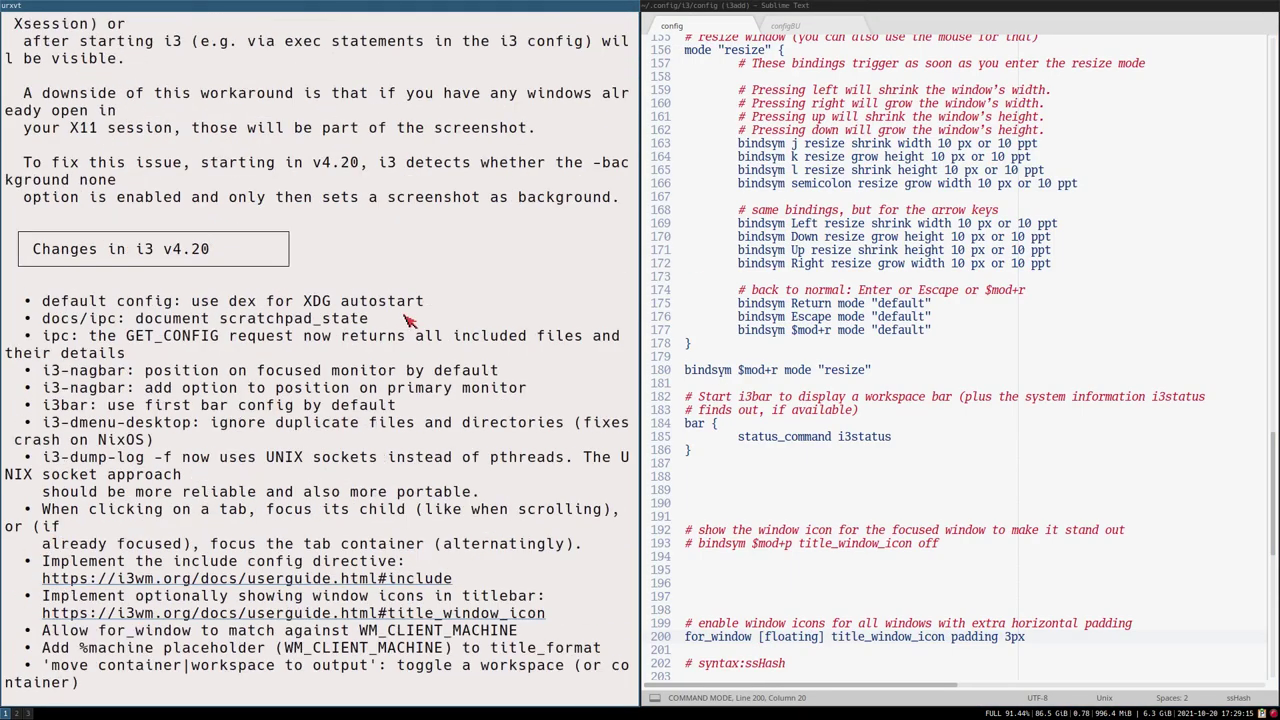
scroll(375, 322, "up", 5)
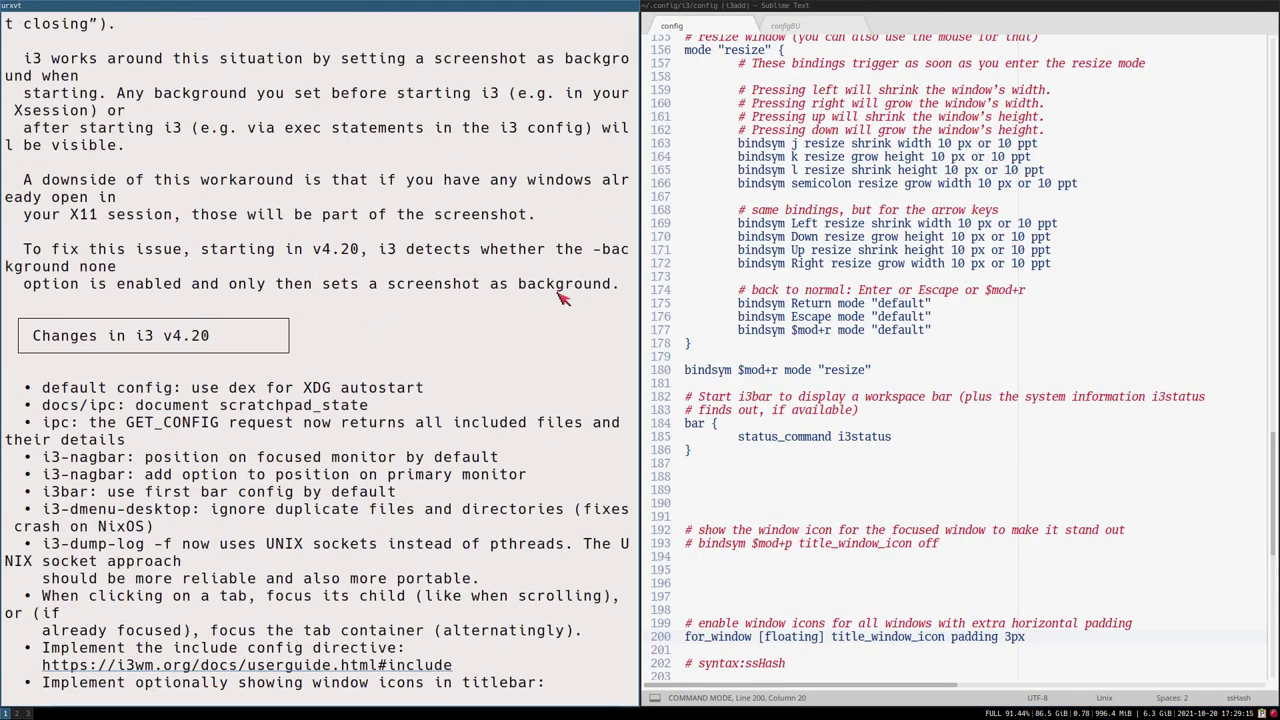
left_click_drag(640, 318, 973, 325)
scroll(463, 345, "up", 20)
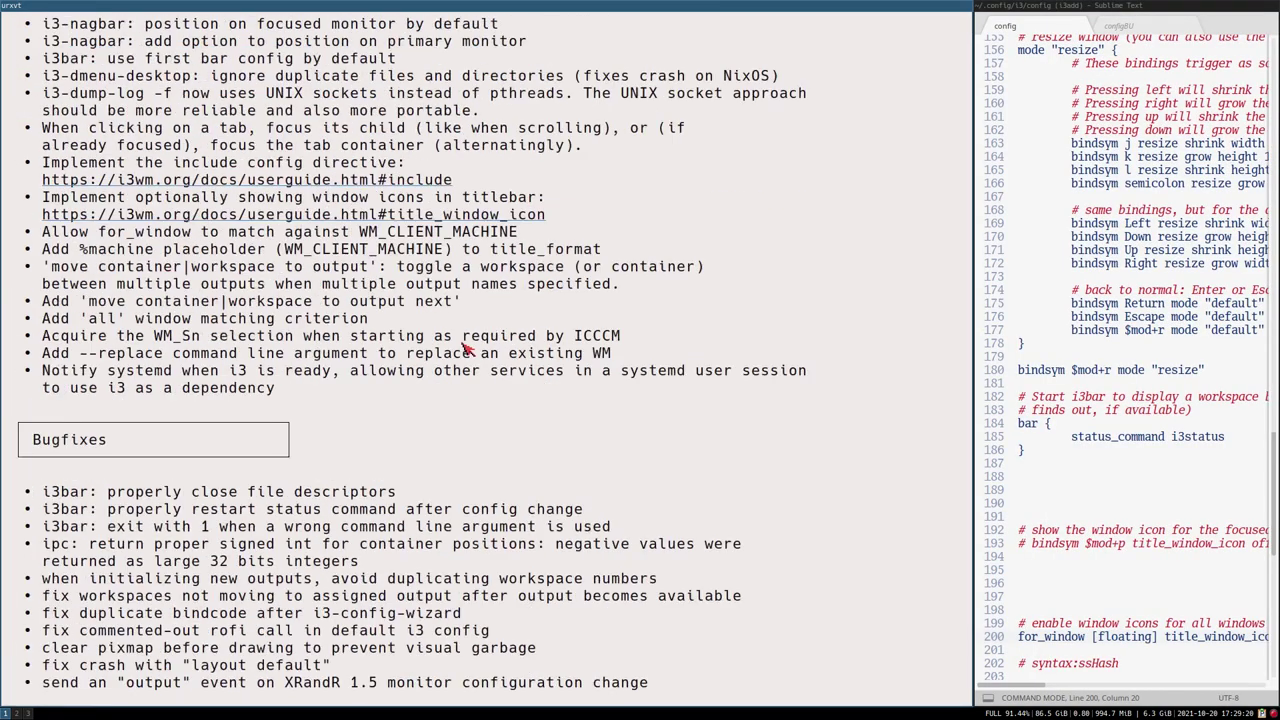
scroll(463, 345, "up", 5)
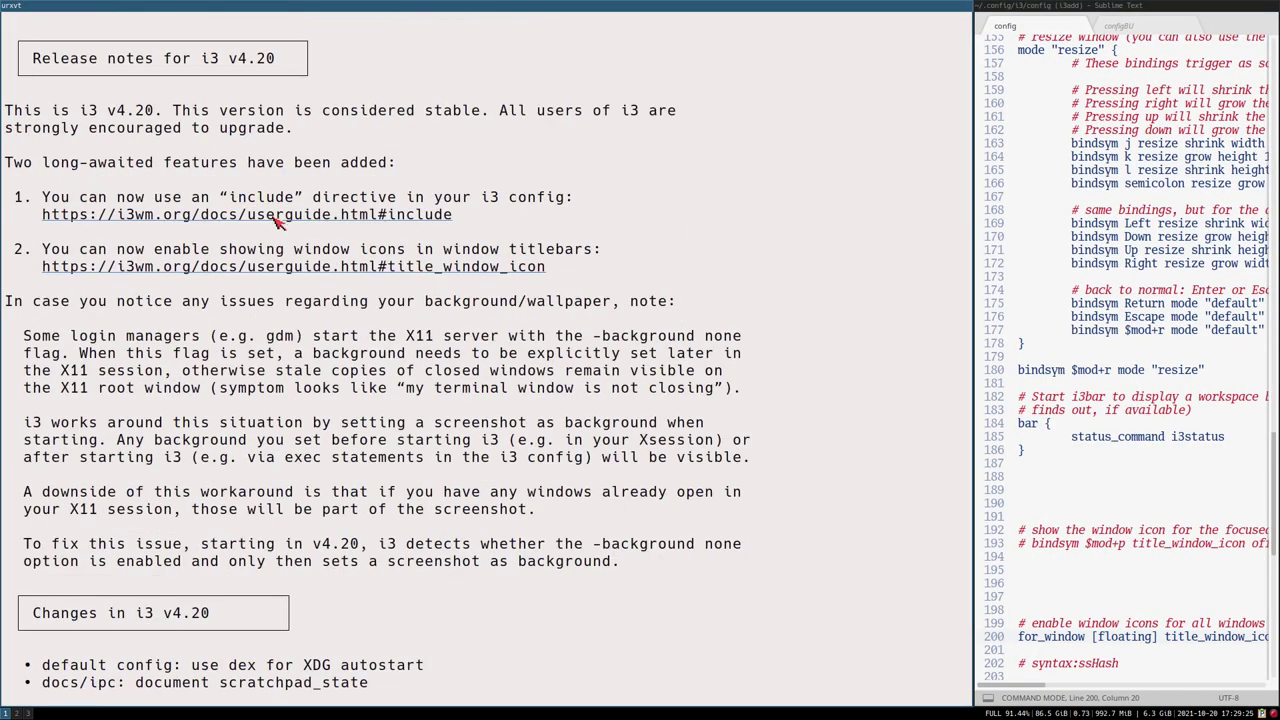
key("n")
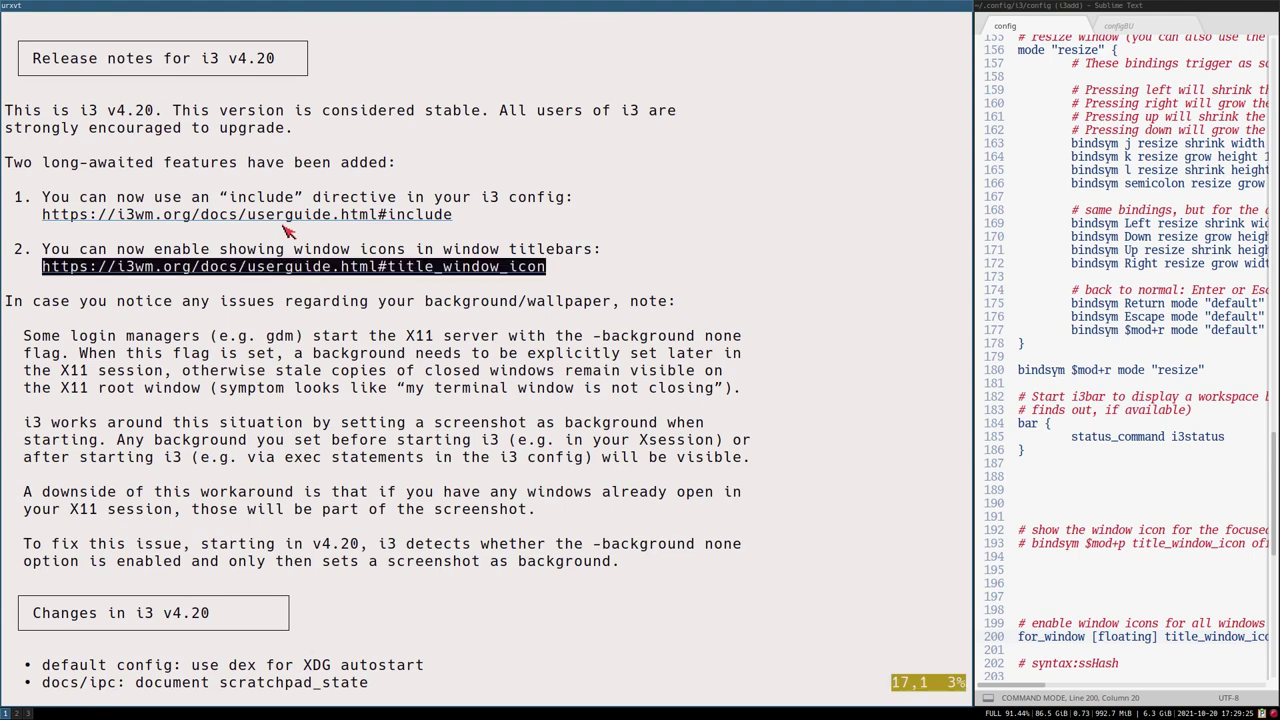
key("shift+n")
key("Escape")
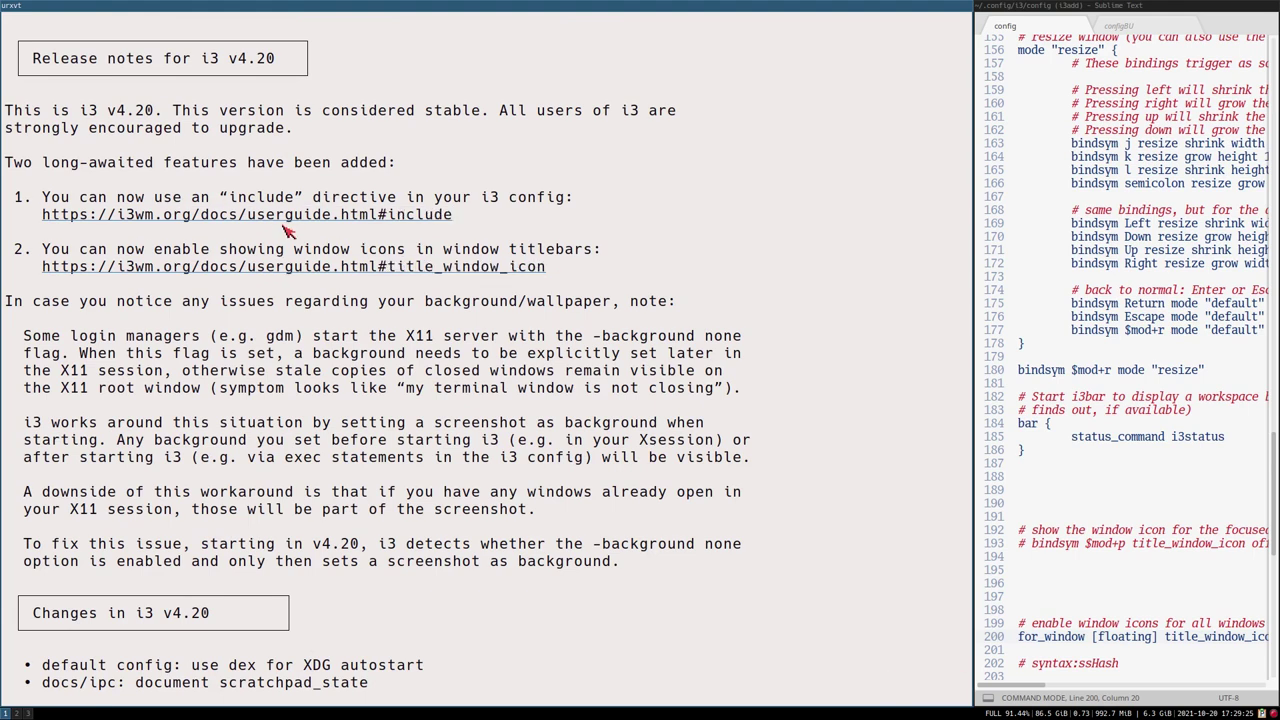
key("super+2")
key("F2")
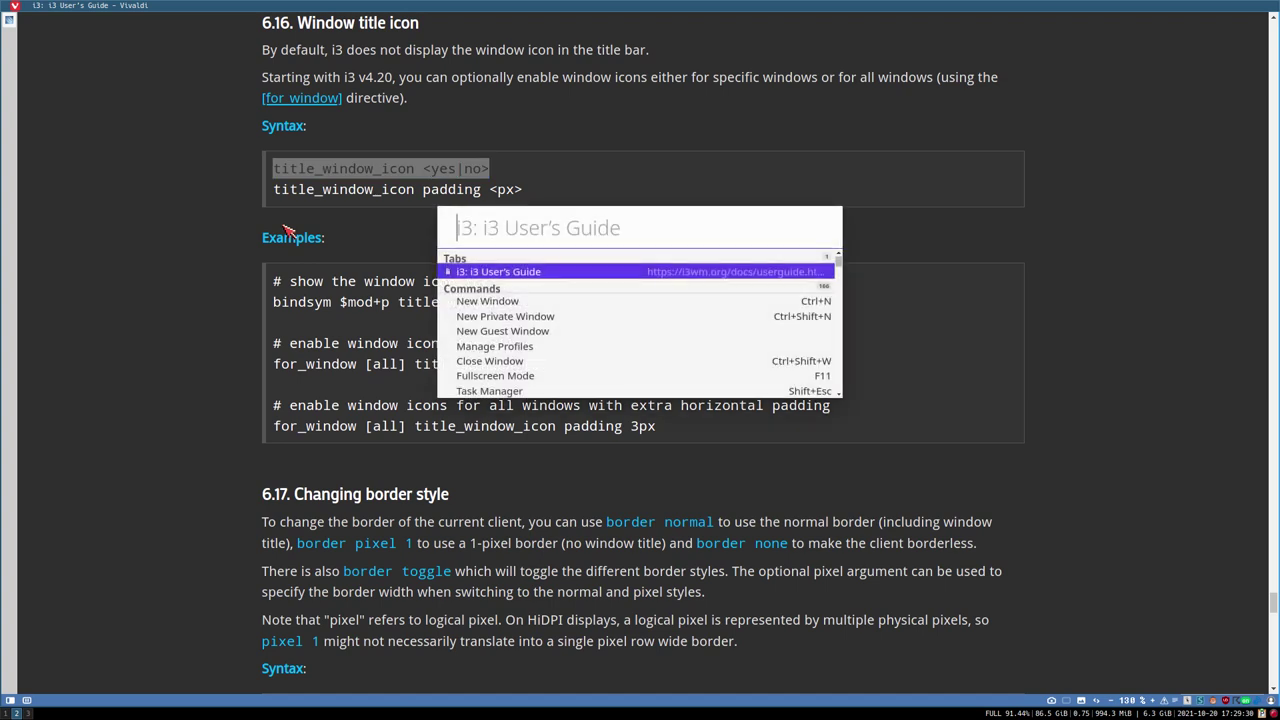
type("https://i3wm.org/docs/userguide.html#include")
key("Return")
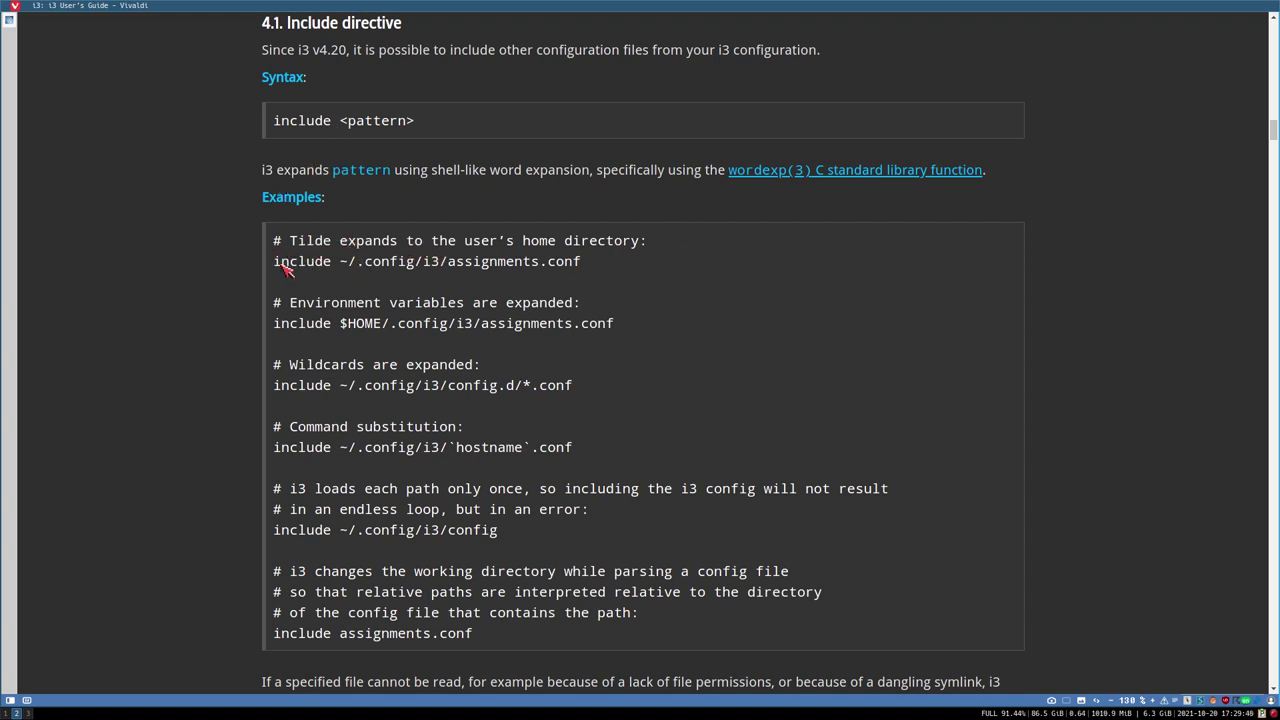
- Examine the include directive examples for tilde, $HOME, wildcard and `hostname` expansion in the user's guide
left_click_drag(276, 262, 592, 266)
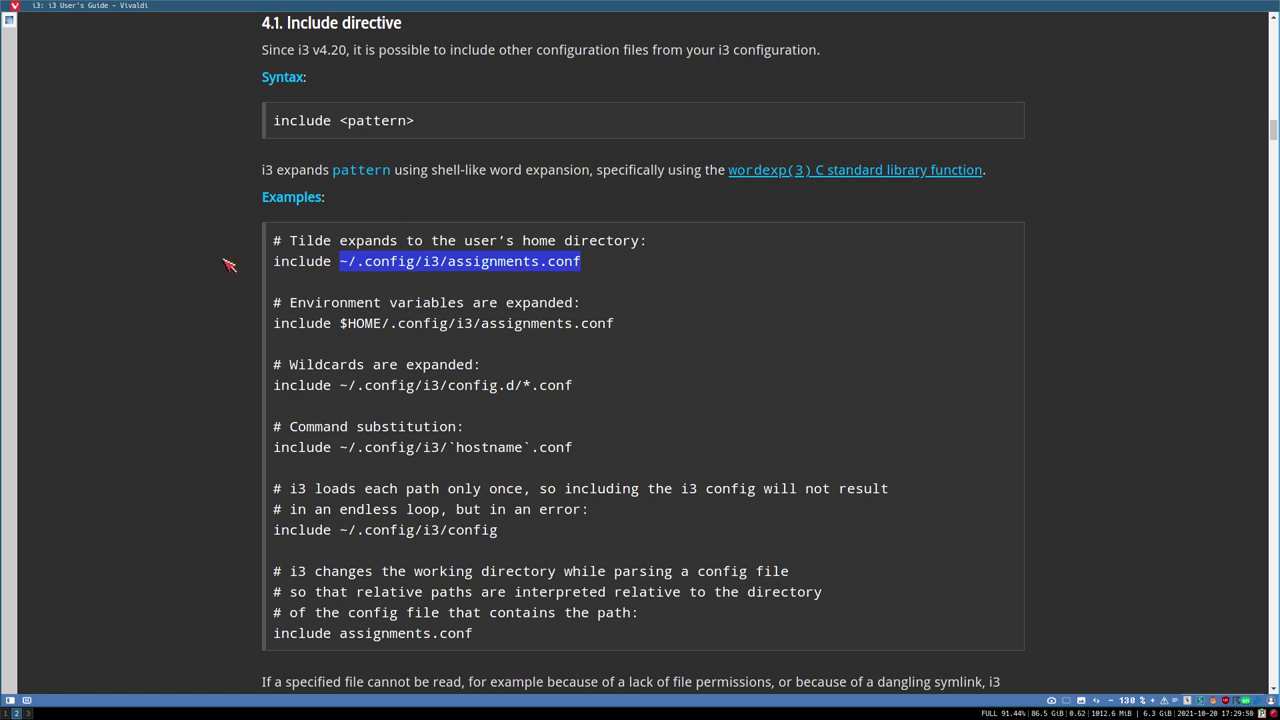
left_click_drag(289, 244, 341, 256)
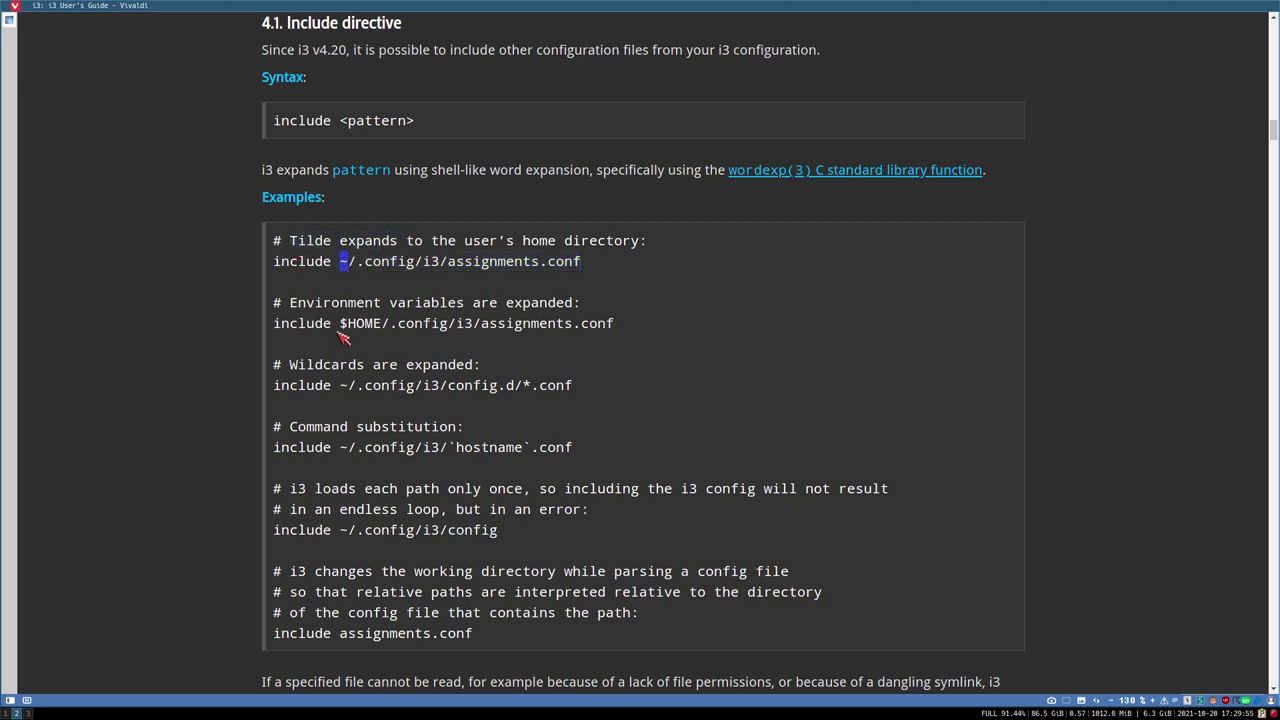
left_click_drag(343, 326, 390, 330)
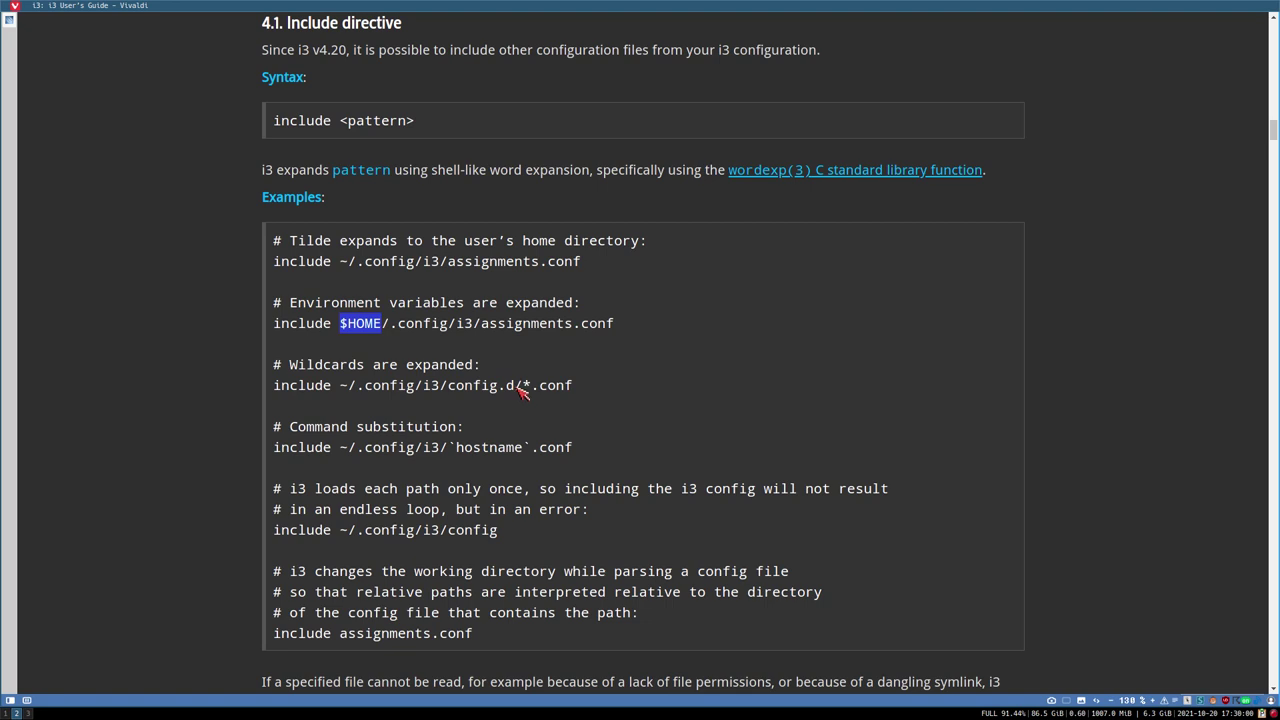
left_click_drag(519, 390, 586, 397)
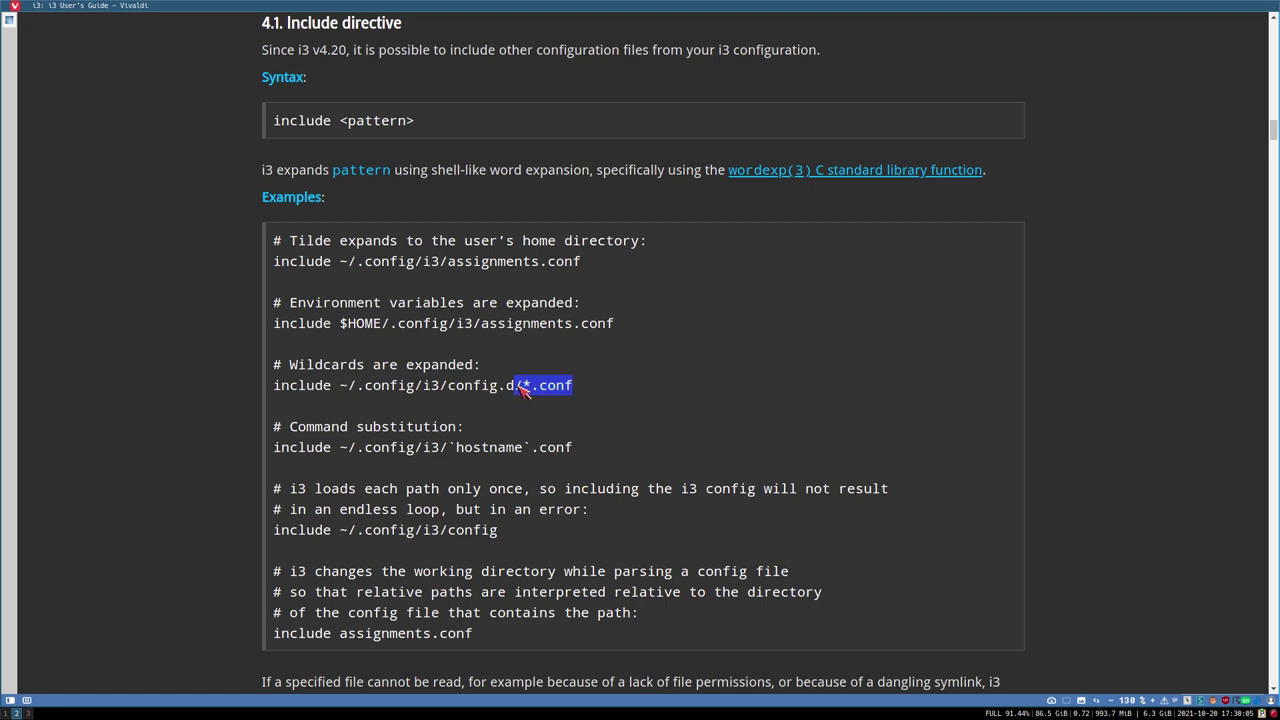
left_click_drag(279, 391, 529, 393)
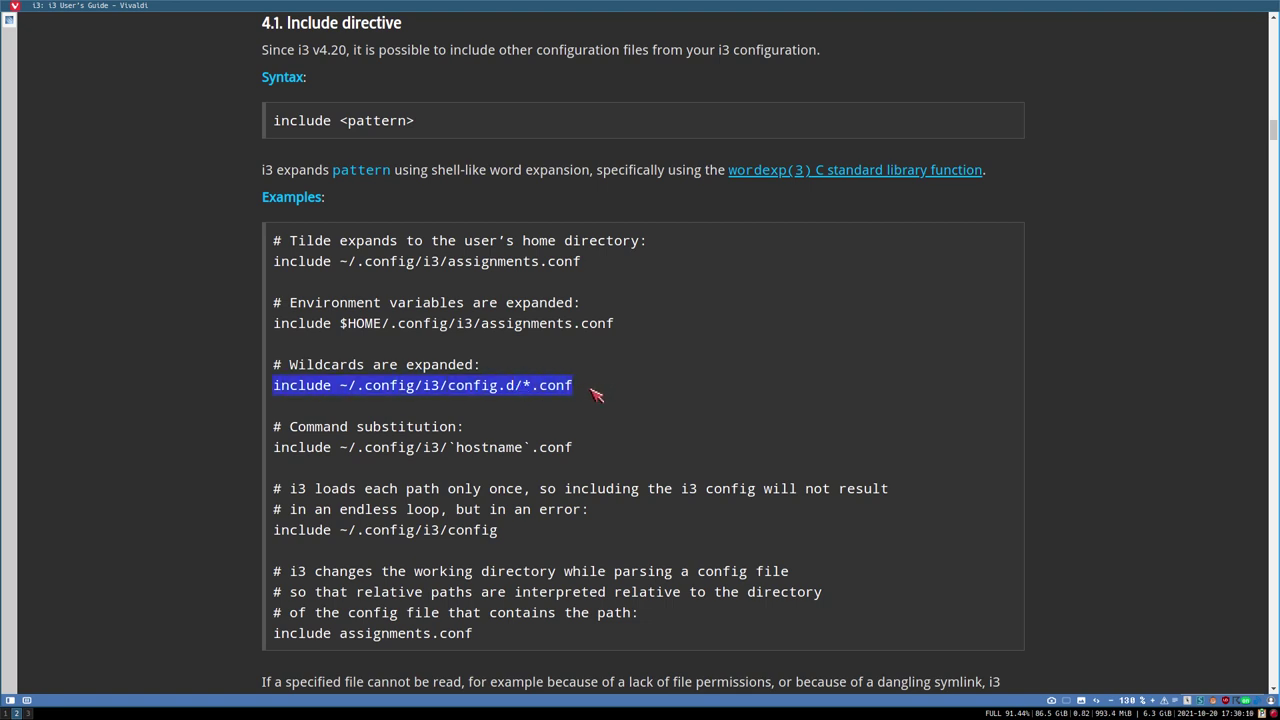
left_click_drag(450, 450, 534, 452)
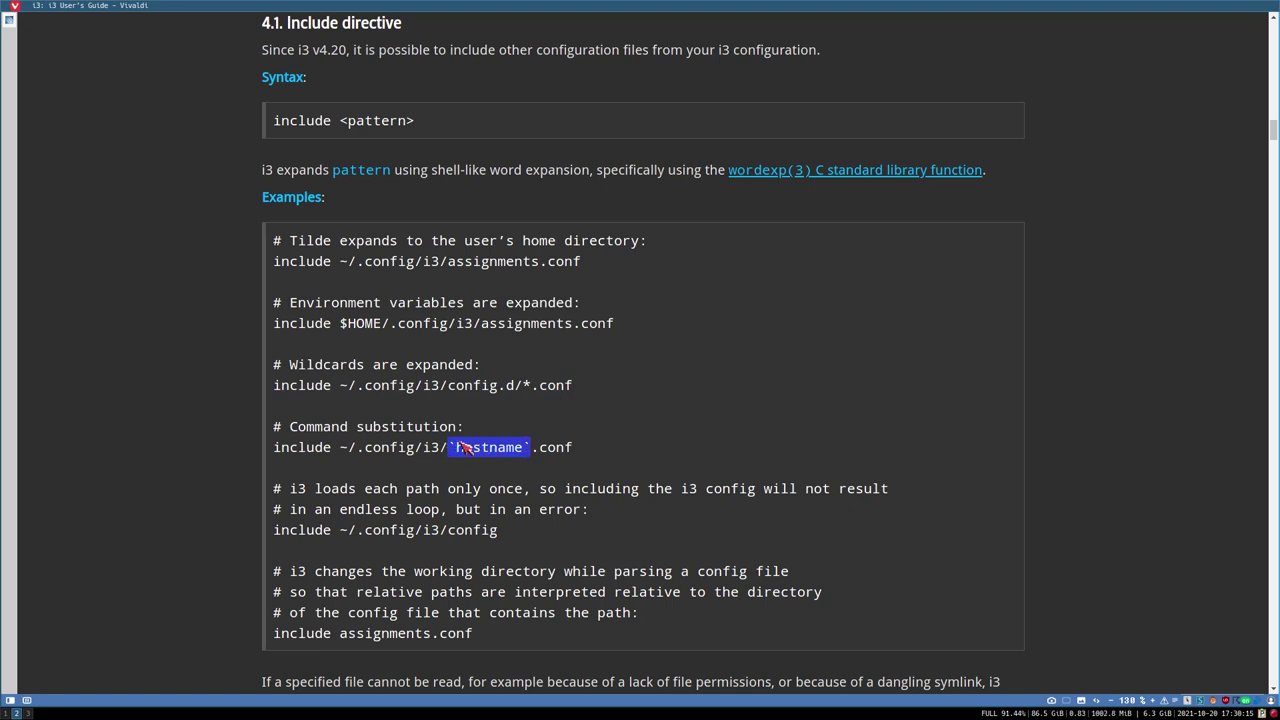
left_click_drag(457, 450, 530, 450)
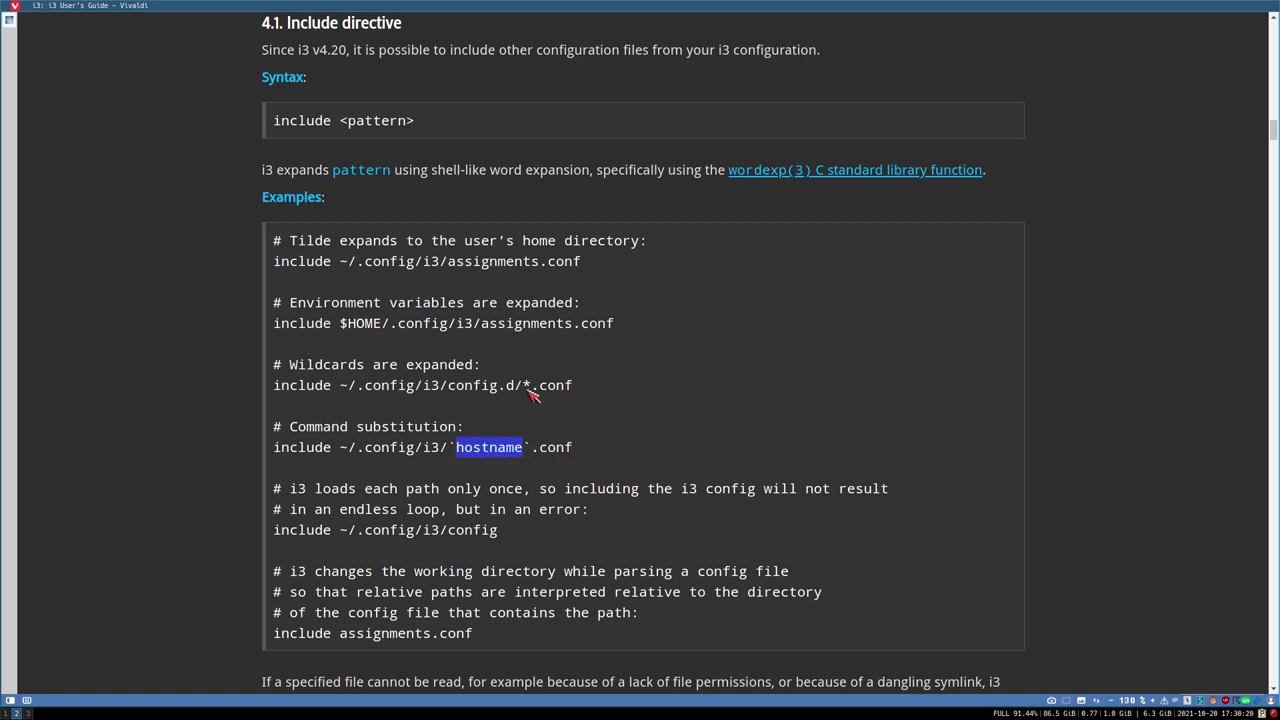
- Compare the .conf extensions in the include examples and read on through the endless loop and working directory notes
left_click_drag(576, 326, 614, 326)
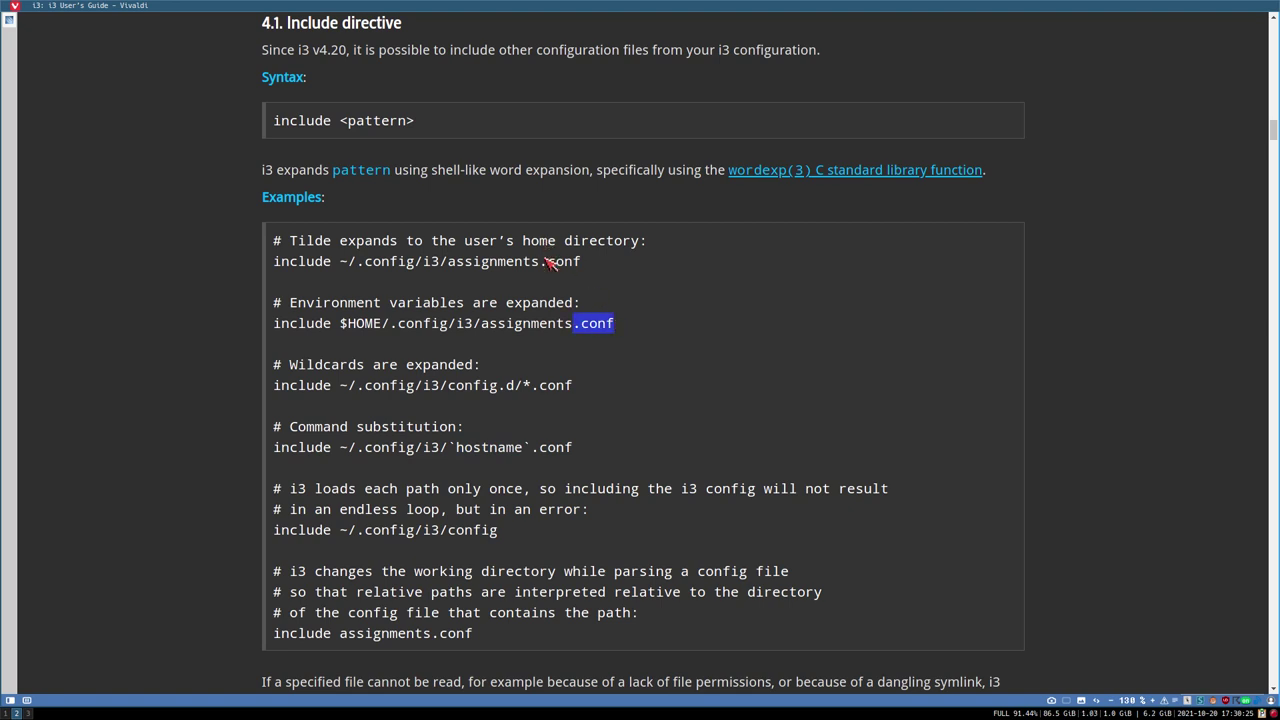
left_click_drag(542, 262, 581, 262)
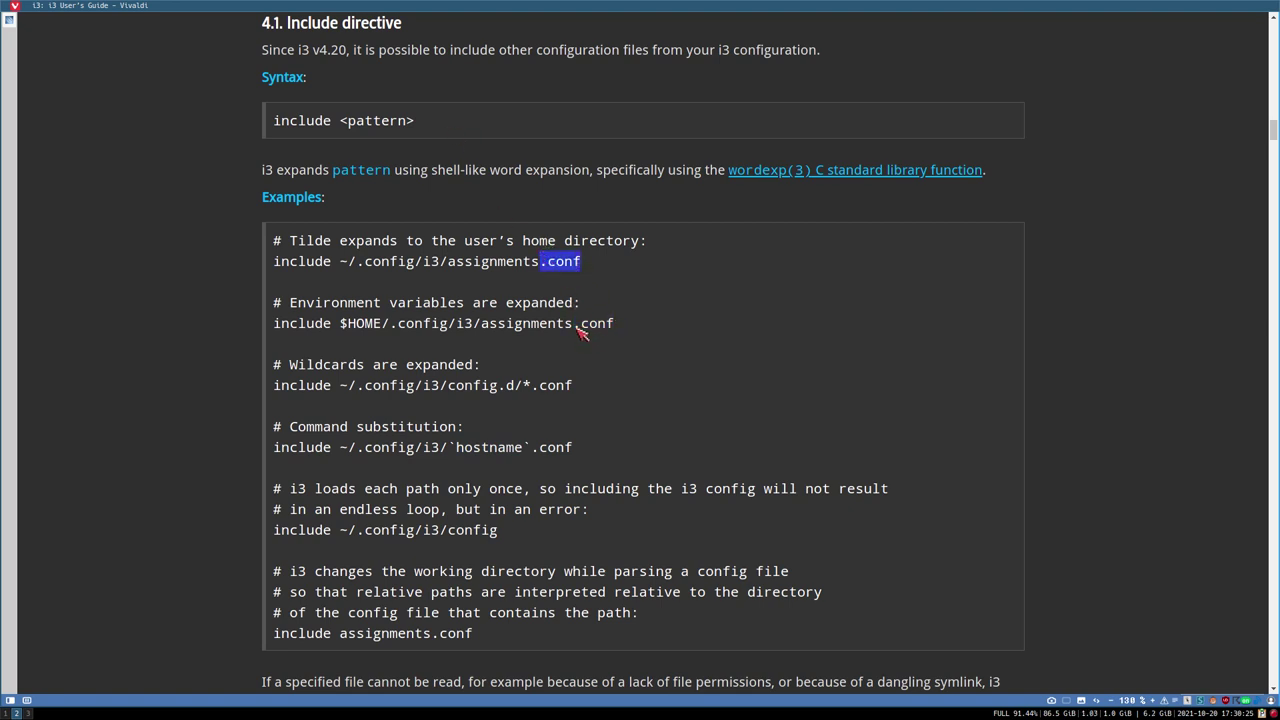
left_click_drag(576, 326, 620, 328)
left_click_drag(531, 386, 588, 390)
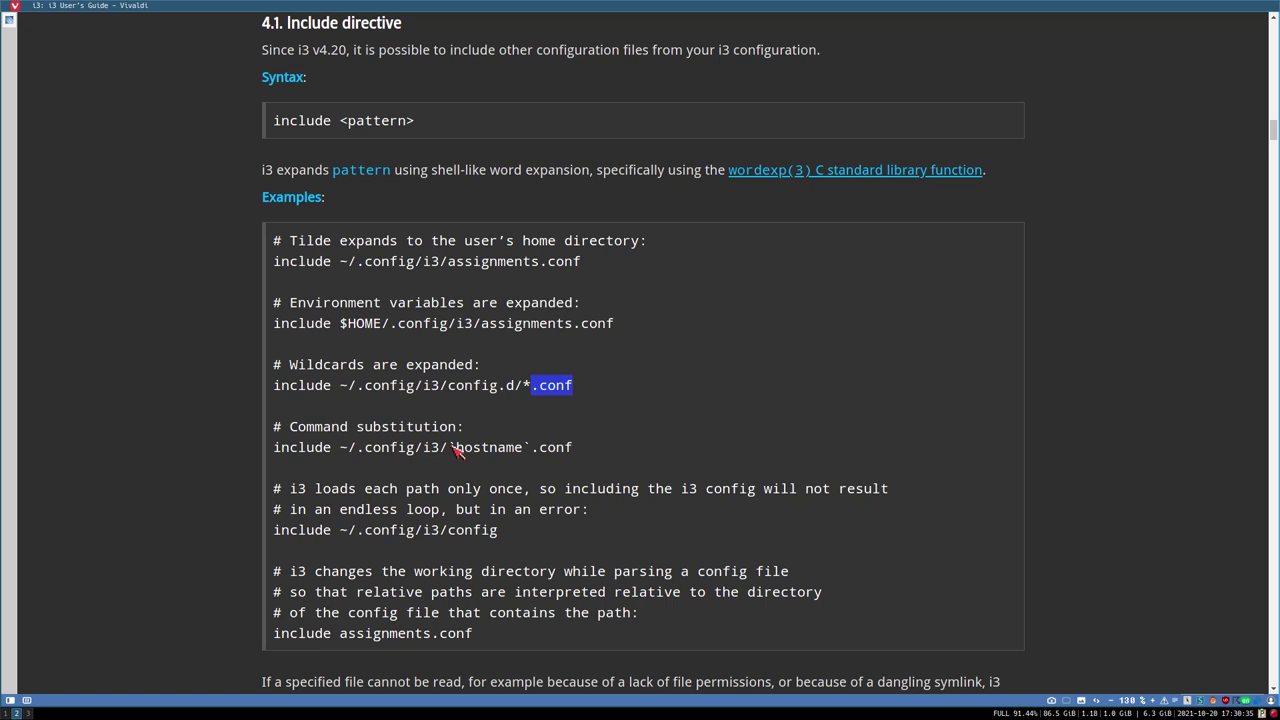
scroll(458, 441, "down", 1)
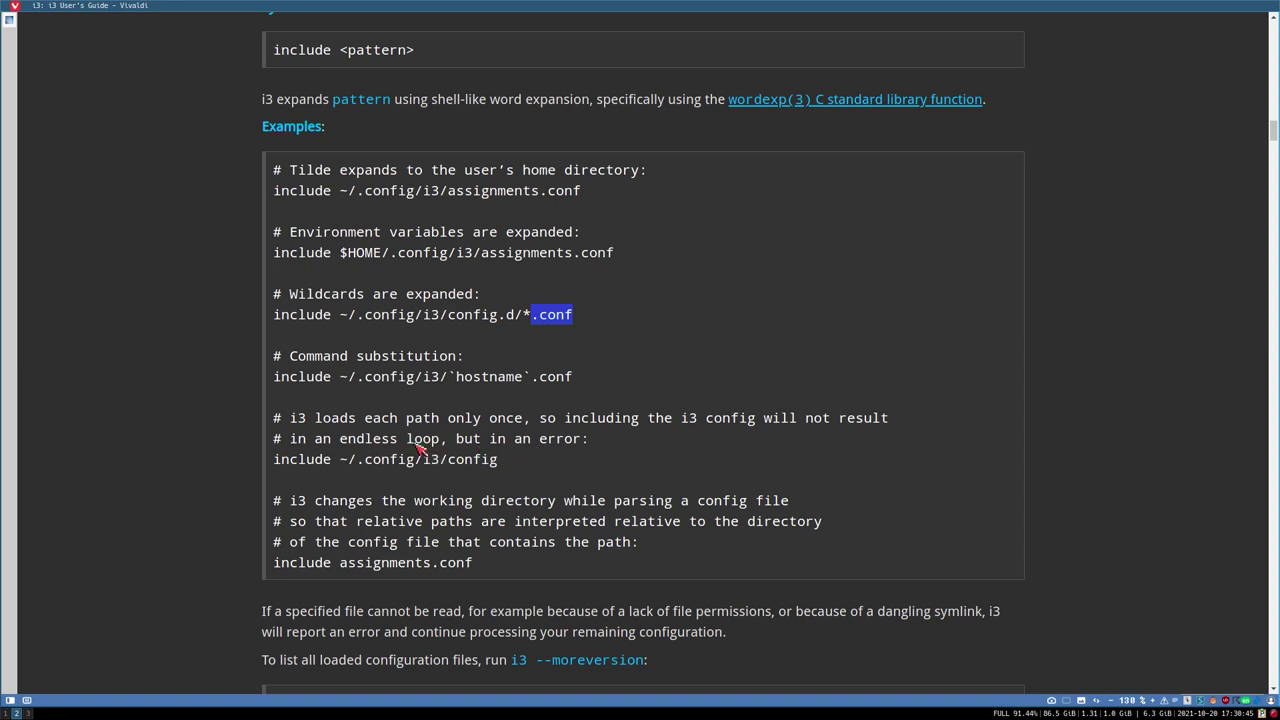
scroll(300, 490, "down", 2)
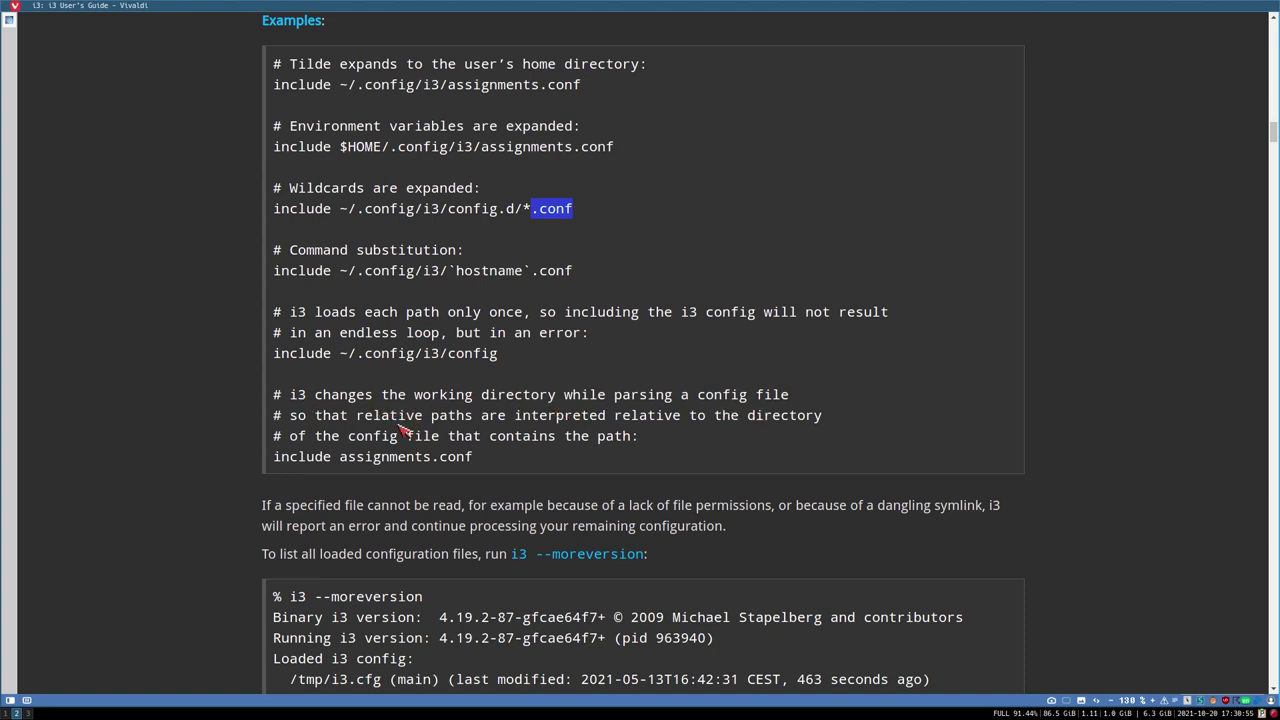
scroll(345, 350, "up", 3)
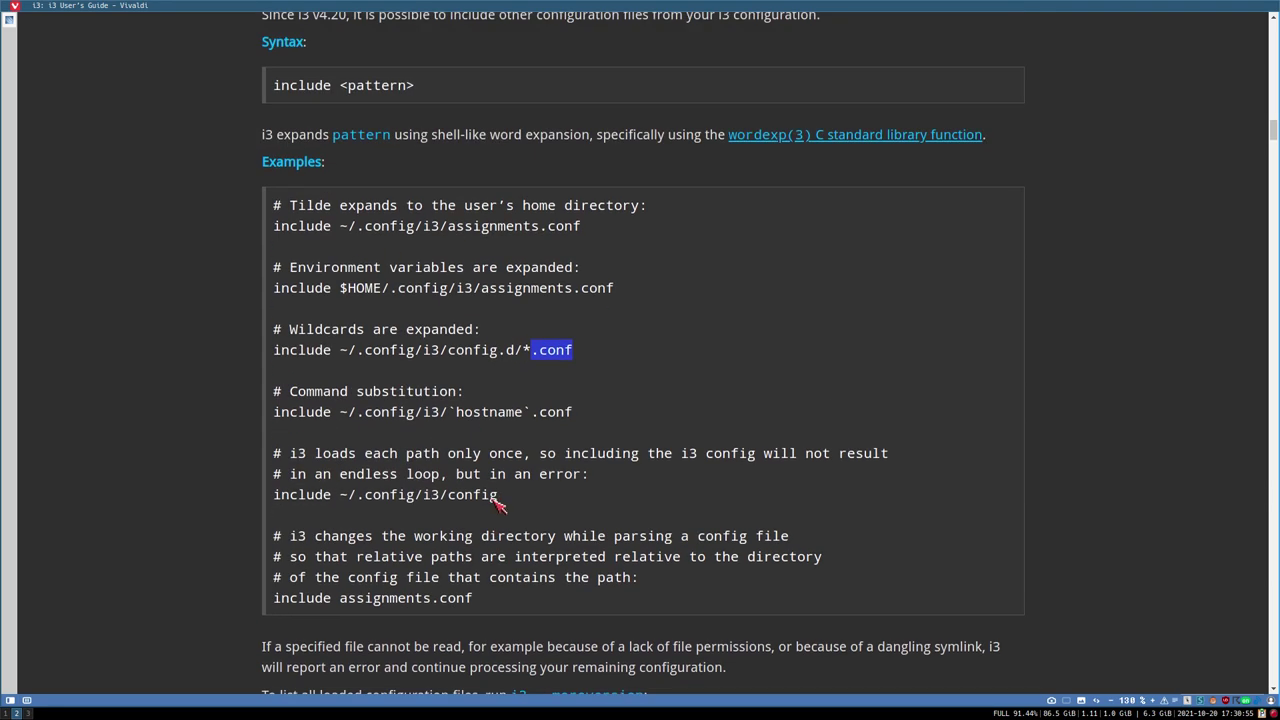
scroll(497, 506, "down", 2)
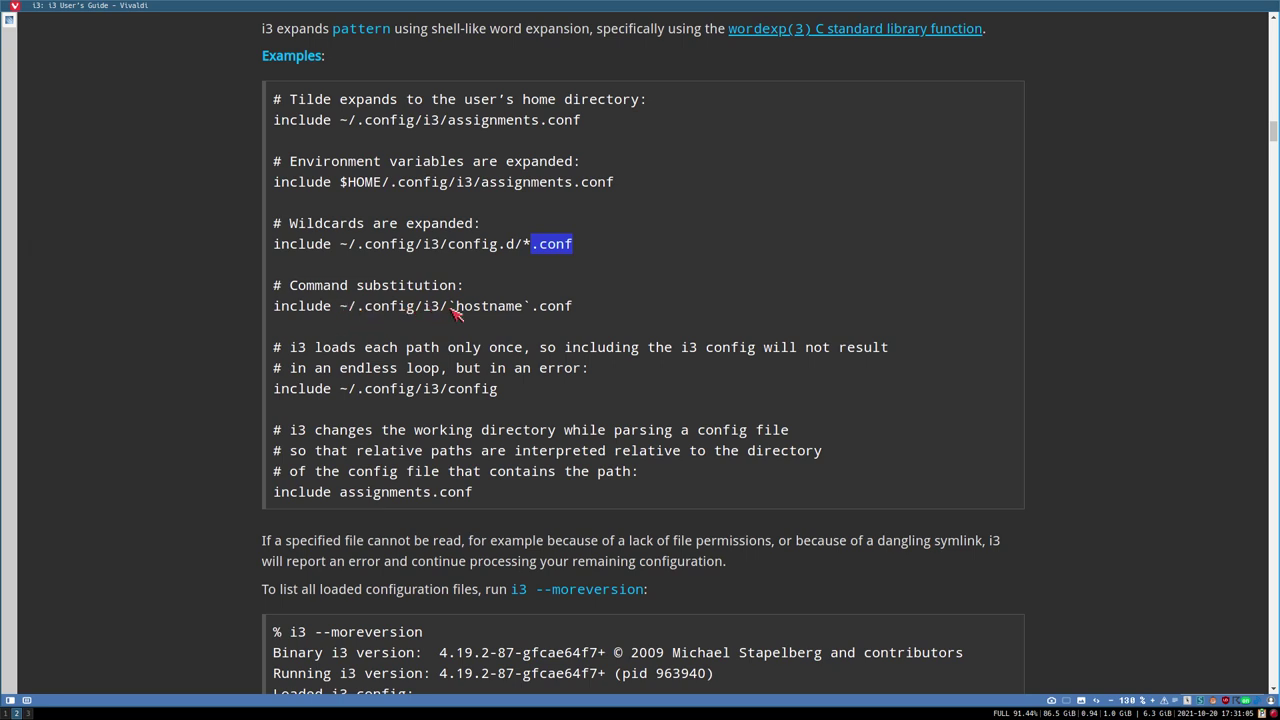
- Examine the directory and file name parts of the paths in the command substitution and environment variable examples
left_click_drag(450, 310, 336, 311)
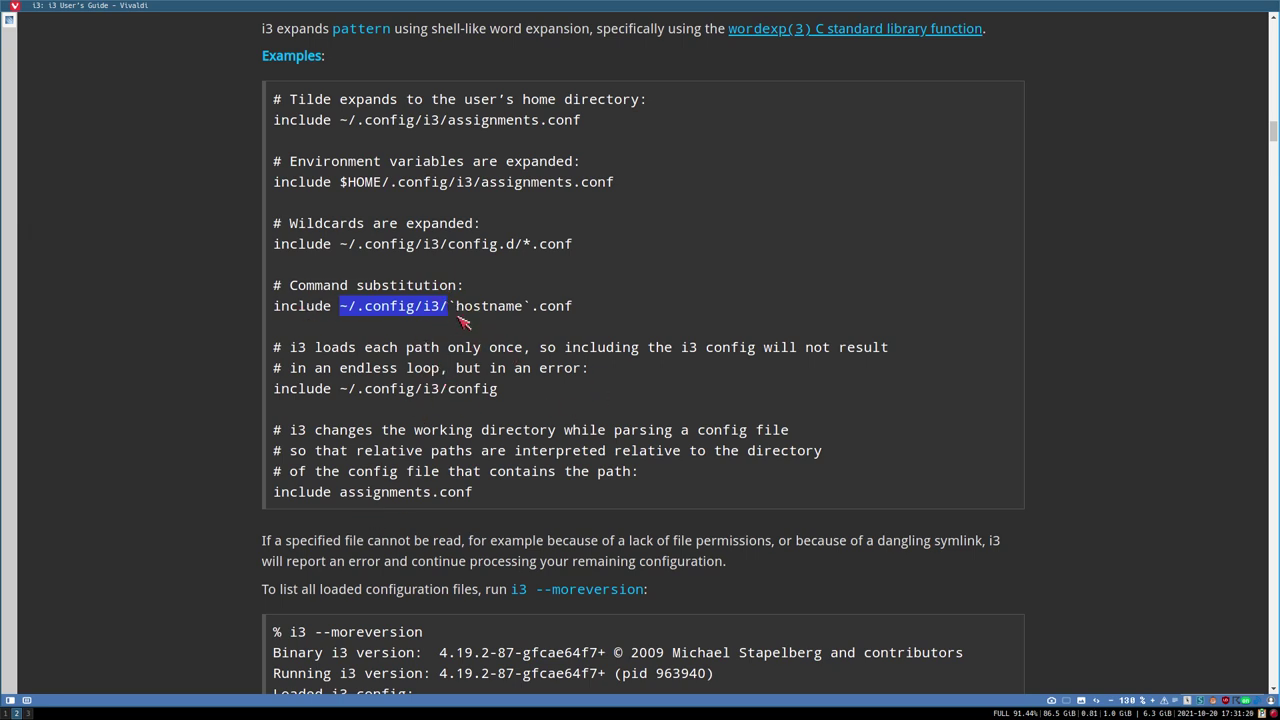
left_click_drag(455, 306, 632, 308)
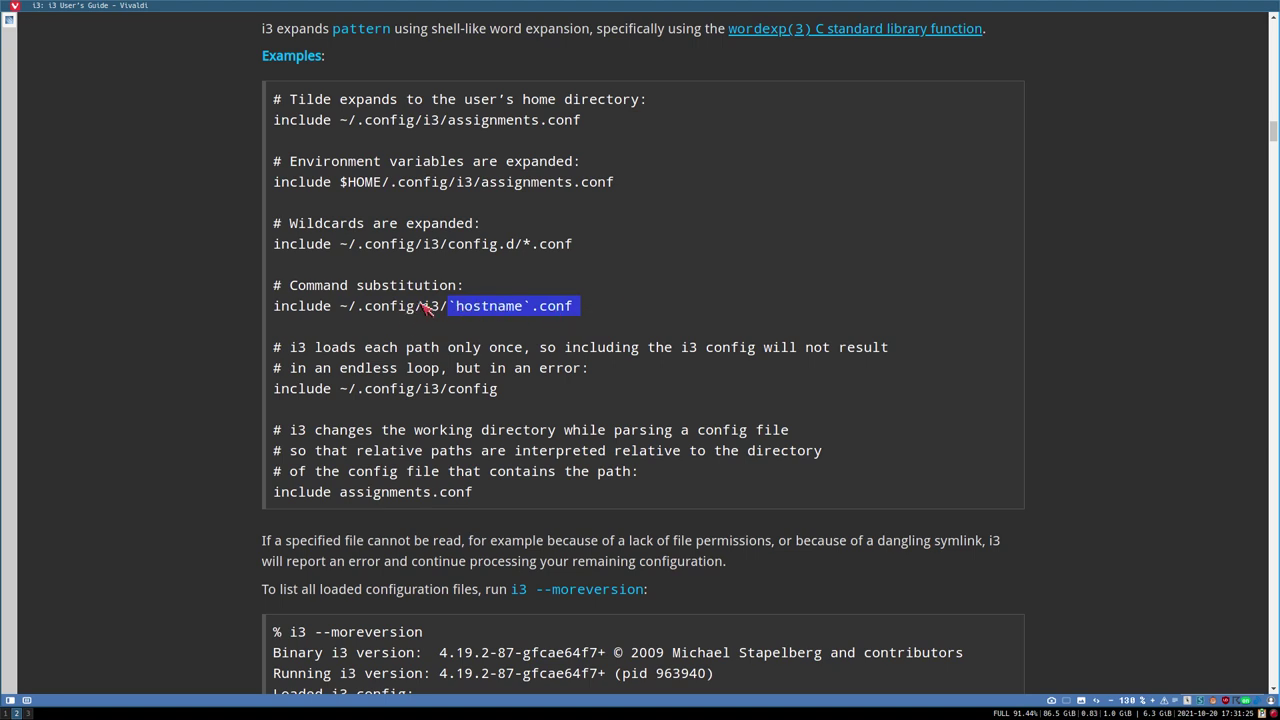
left_click_drag(484, 182, 690, 183)
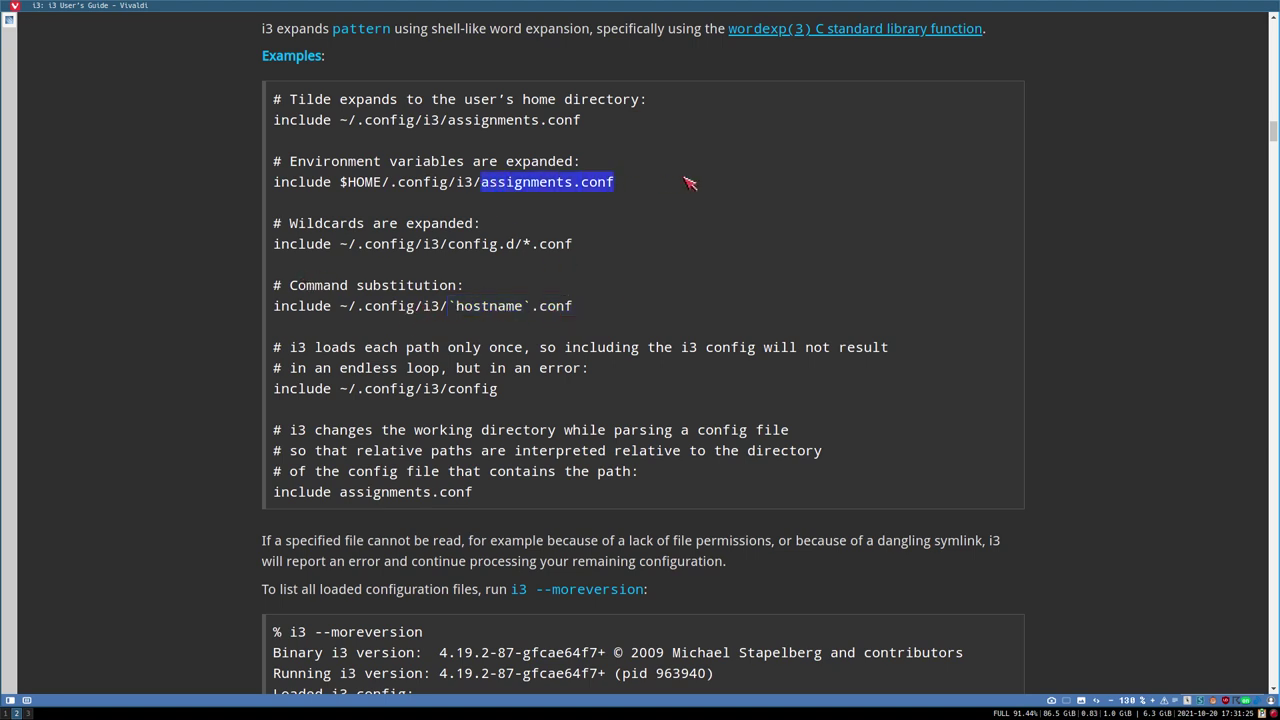
left_click(486, 186)
key("shift+Home")
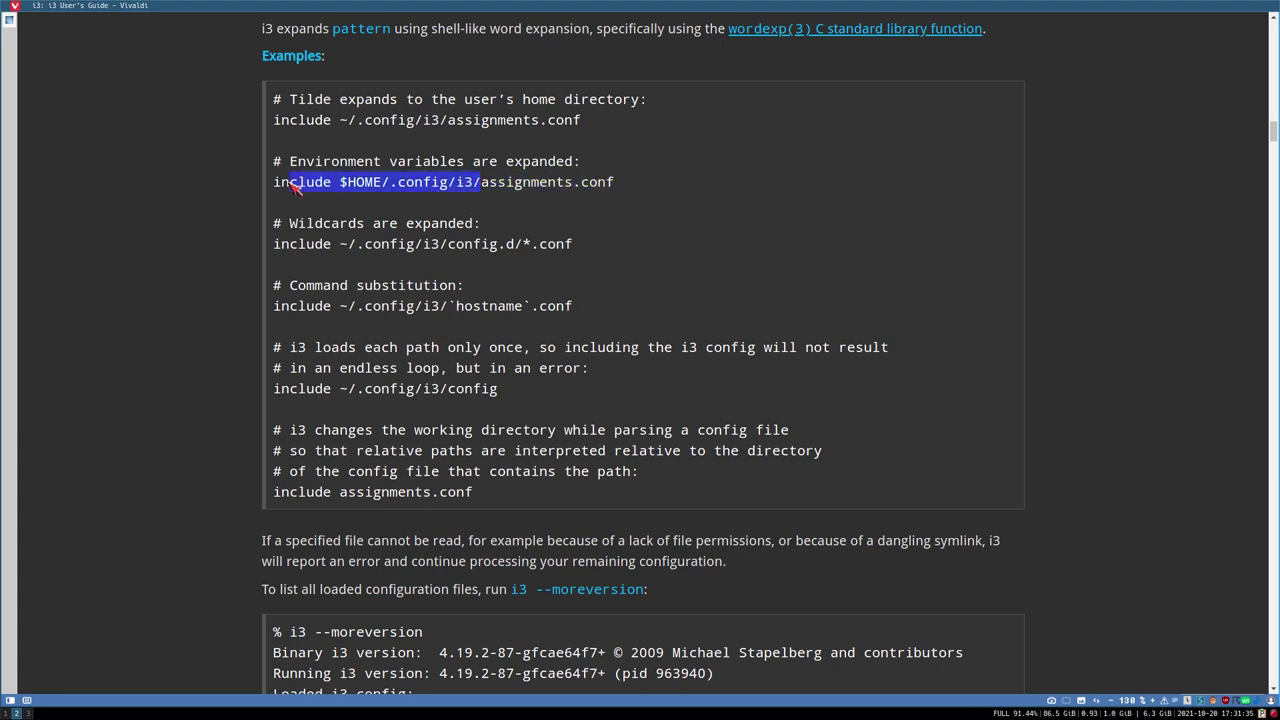
left_click(488, 188)
left_click_drag(488, 188, 662, 190)
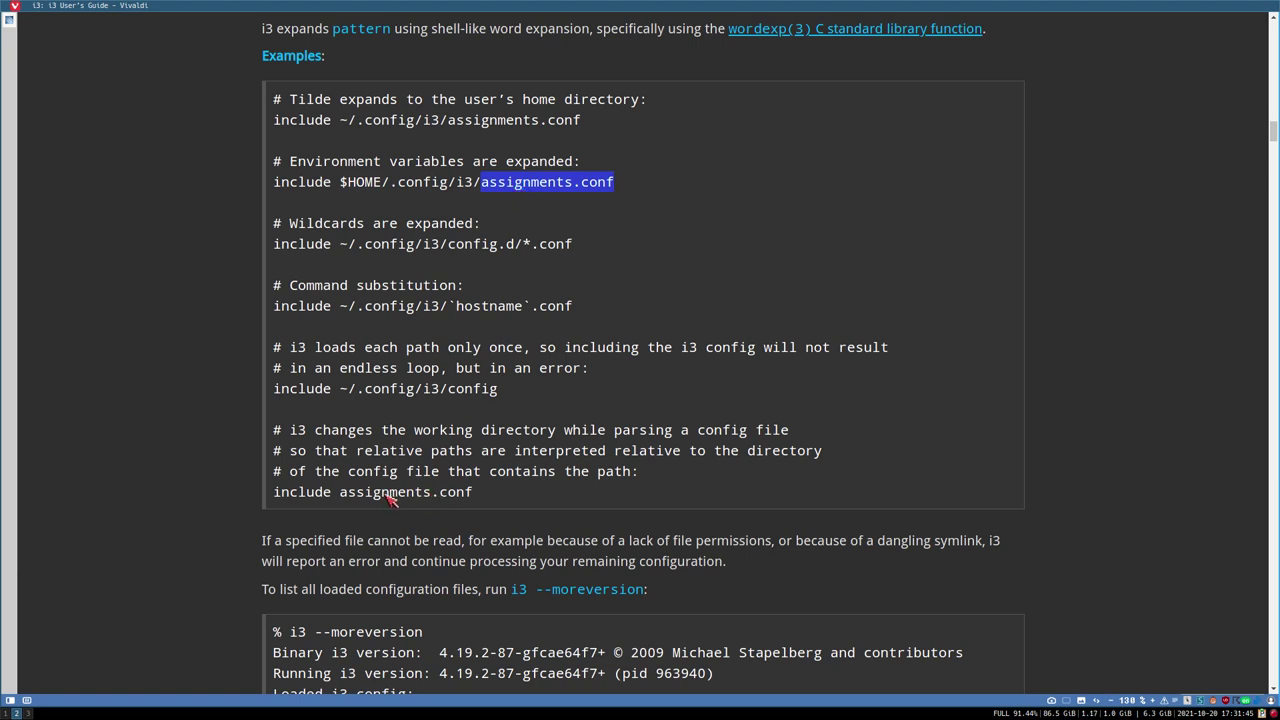
- Examine the relative path example include assignments.conf and compare it with the include ~/.config/i3/config example
left_click_drag(373, 452, 490, 451)
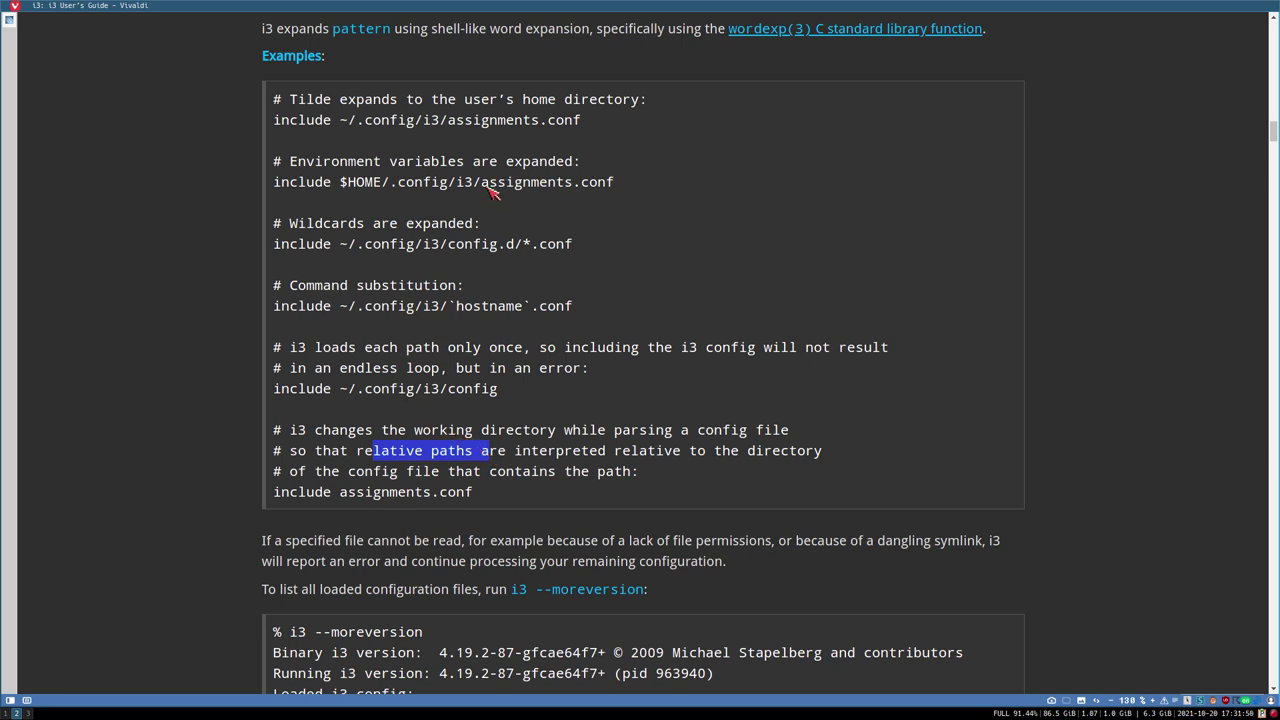
scroll(700, 440, "down", 2)
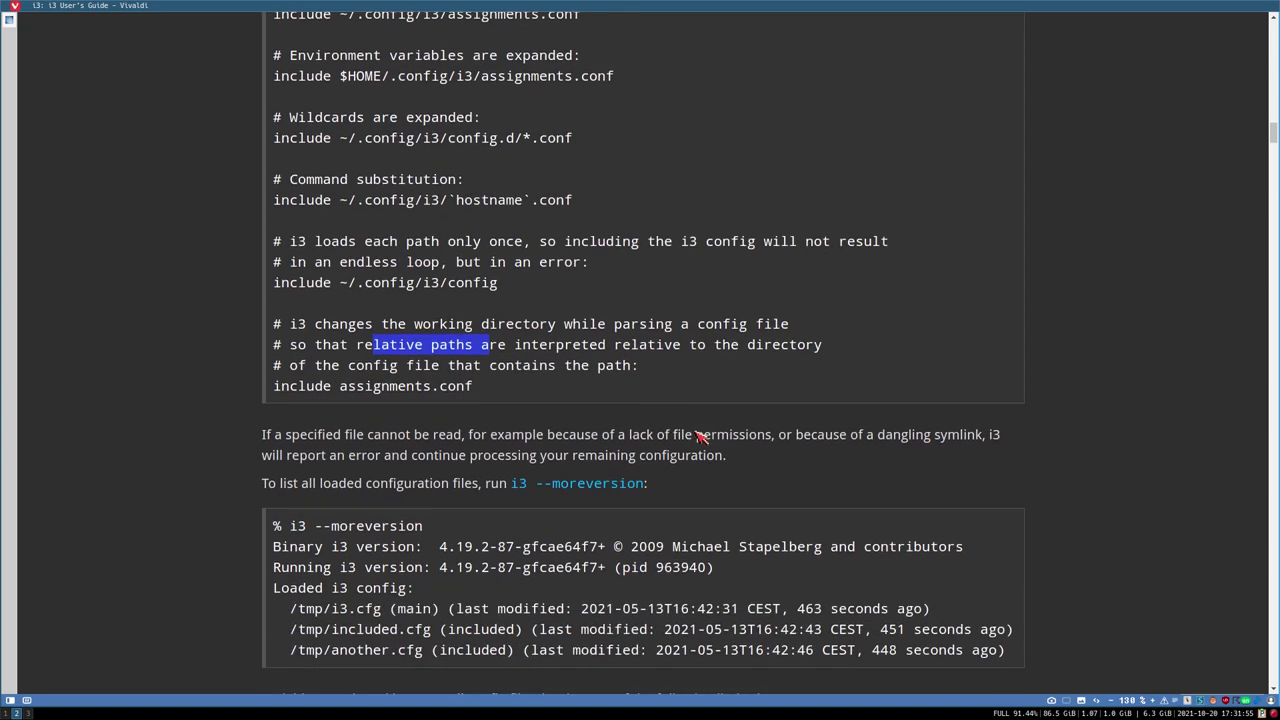
scroll(520, 430, "up", 2)
scroll(423, 396, "down", 2)
left_click_drag(340, 388, 474, 386)
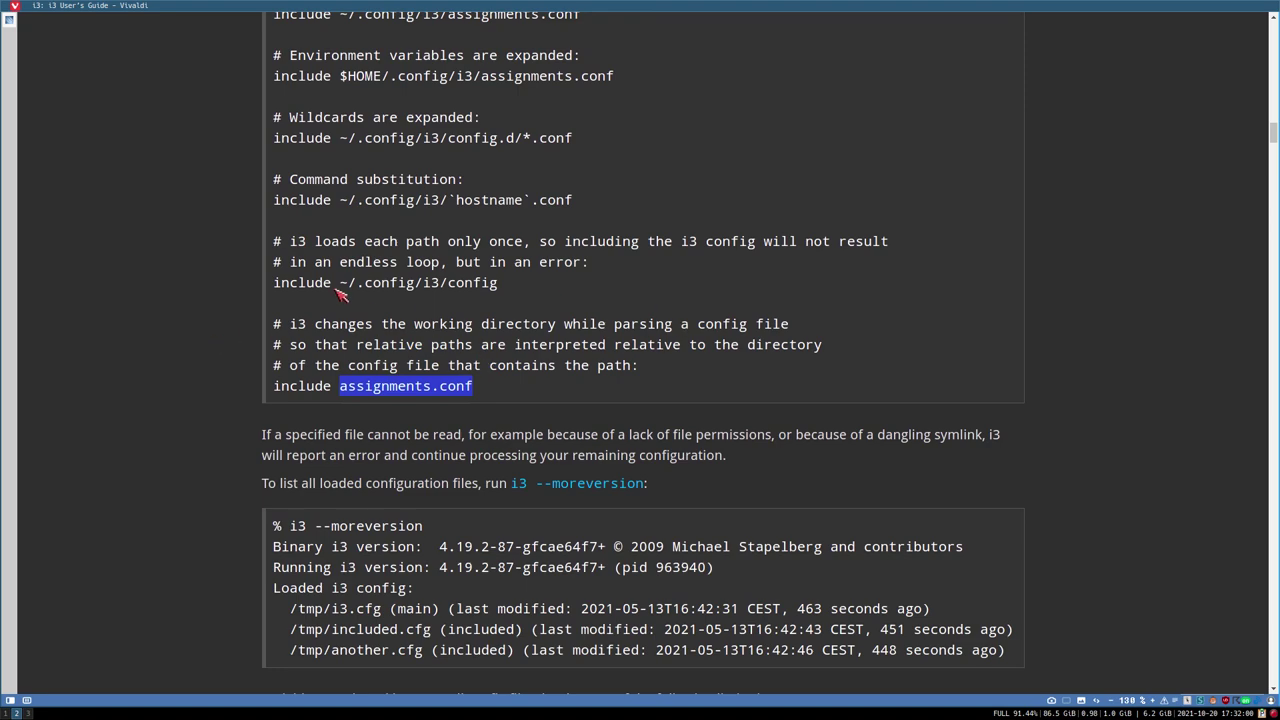
left_click_drag(338, 285, 626, 291)
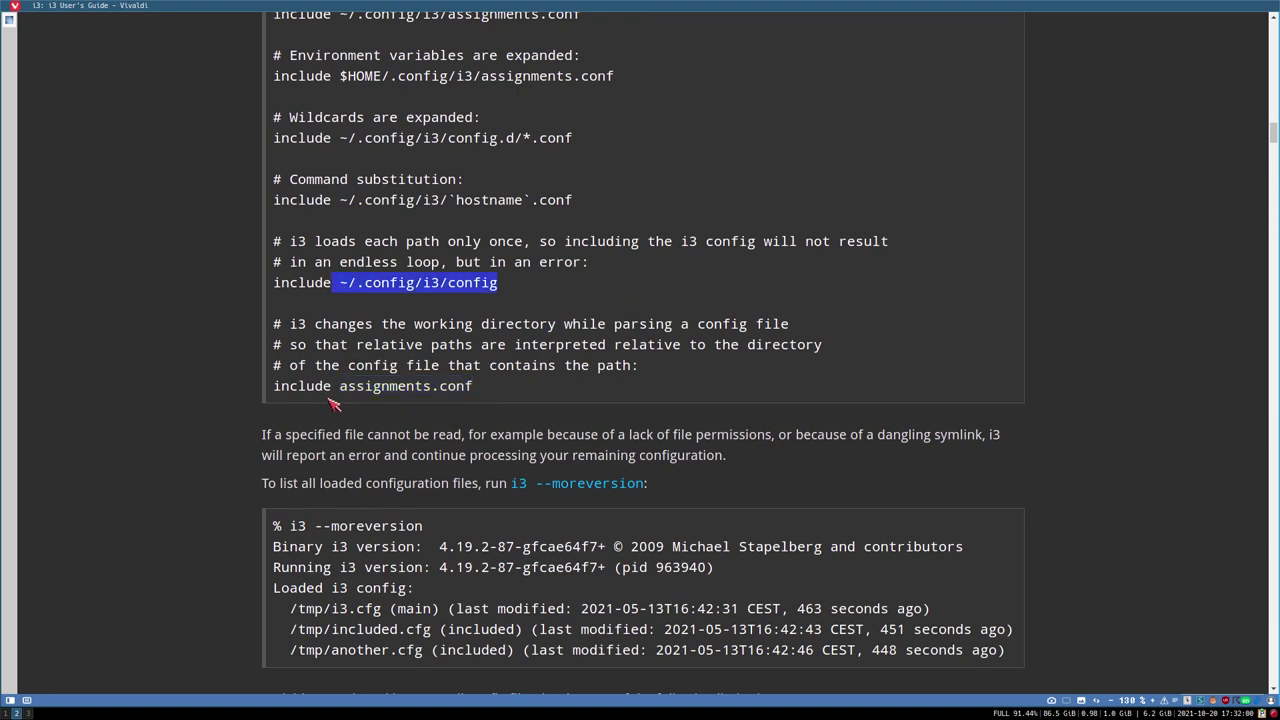
scroll(495, 413, "up", 1)
scroll(495, 426, "down", 1)
scroll(515, 400, "up", 1)
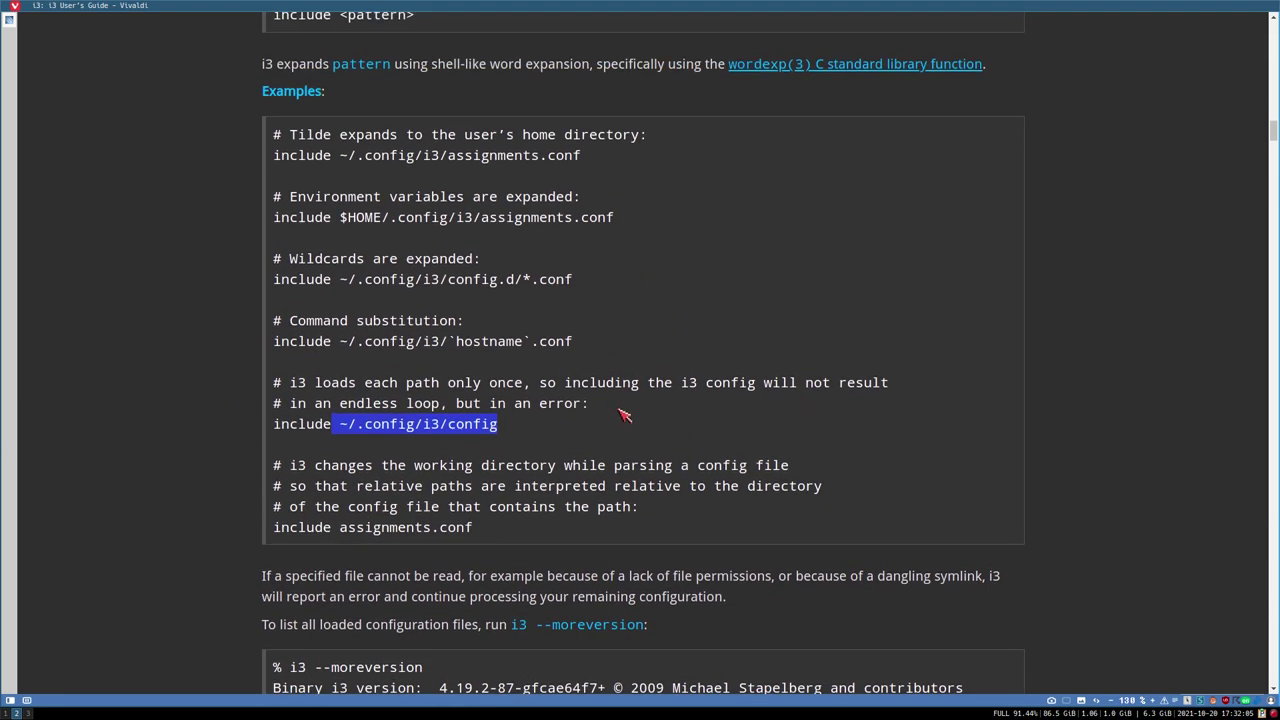
scroll(608, 362, "down", 1)
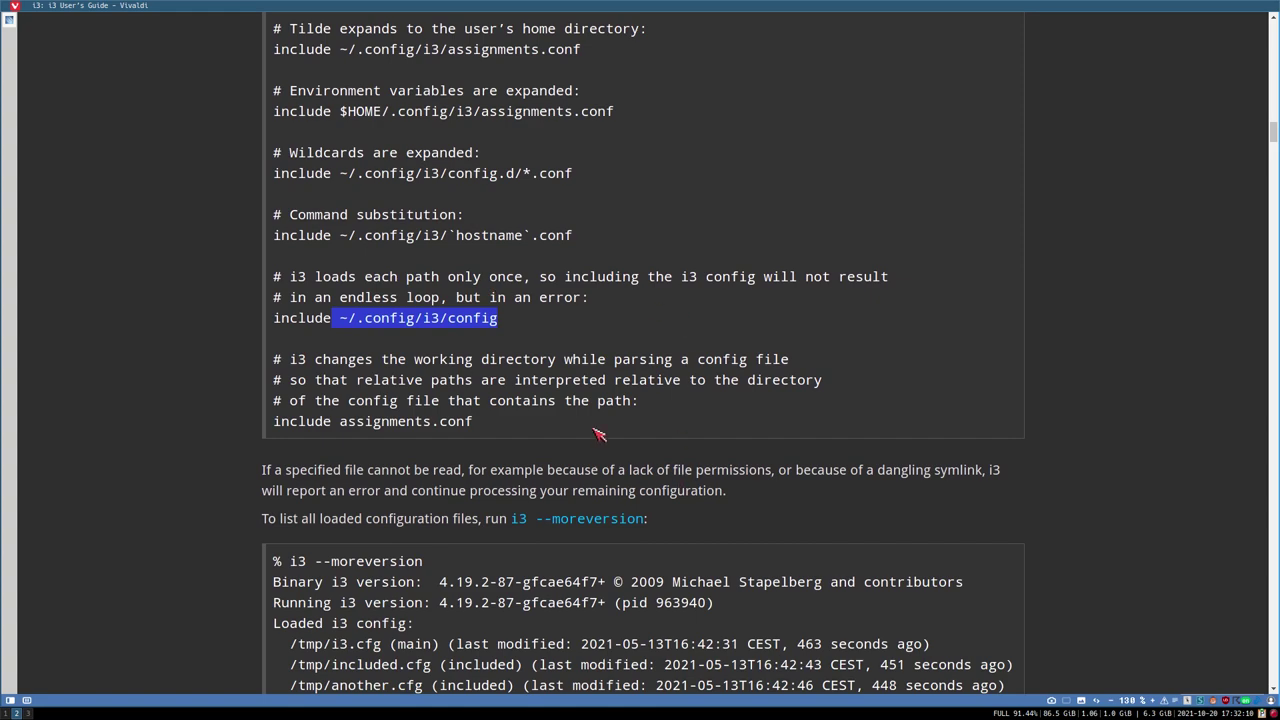
- Examine the include examples around the working directory note and the text on unreadable files and i3 --moreversion
scroll(583, 440, "up", 1)
scroll(583, 440, "up", 1)
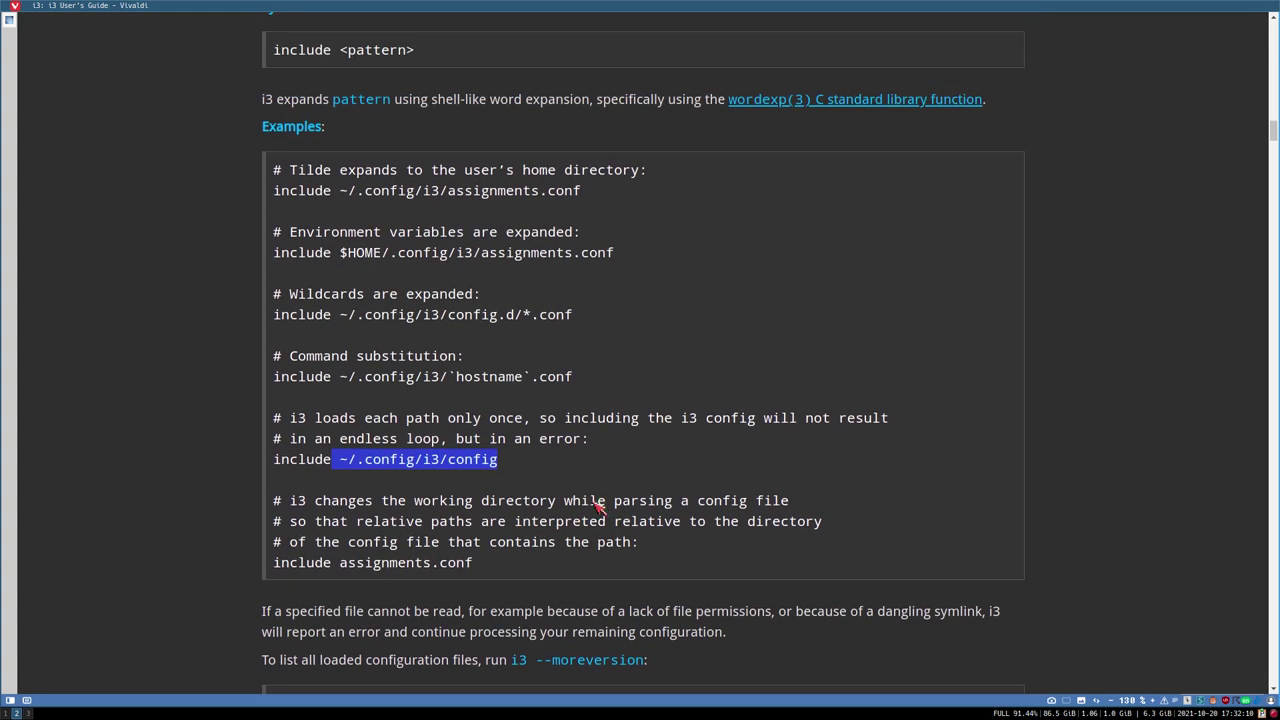
scroll(600, 507, "down", 1)
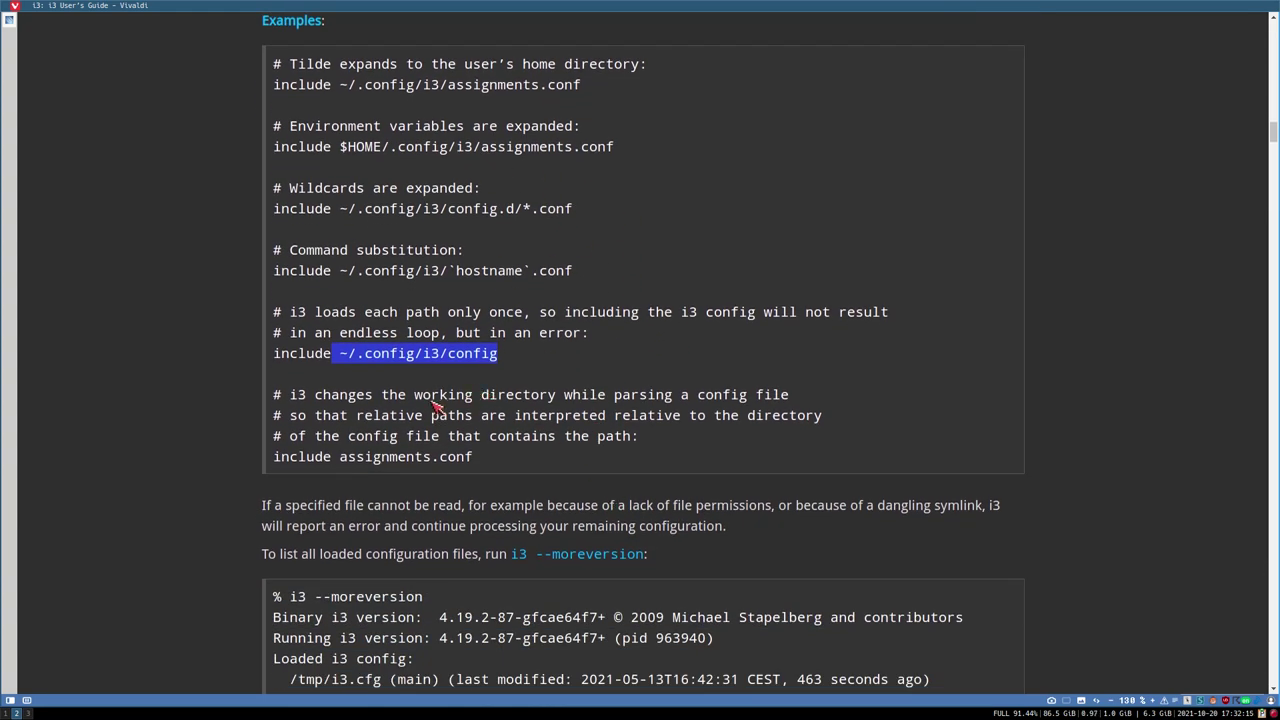
scroll(437, 420, "down", 2)
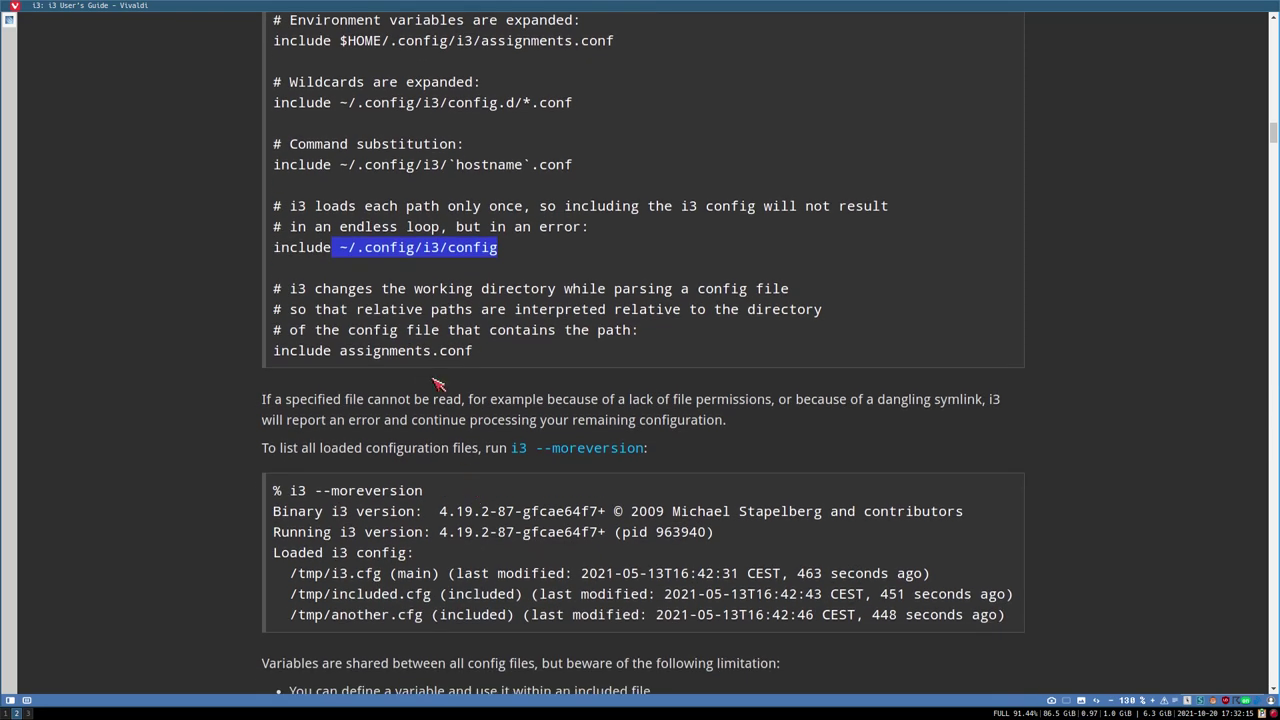
scroll(440, 328, "up", 2)
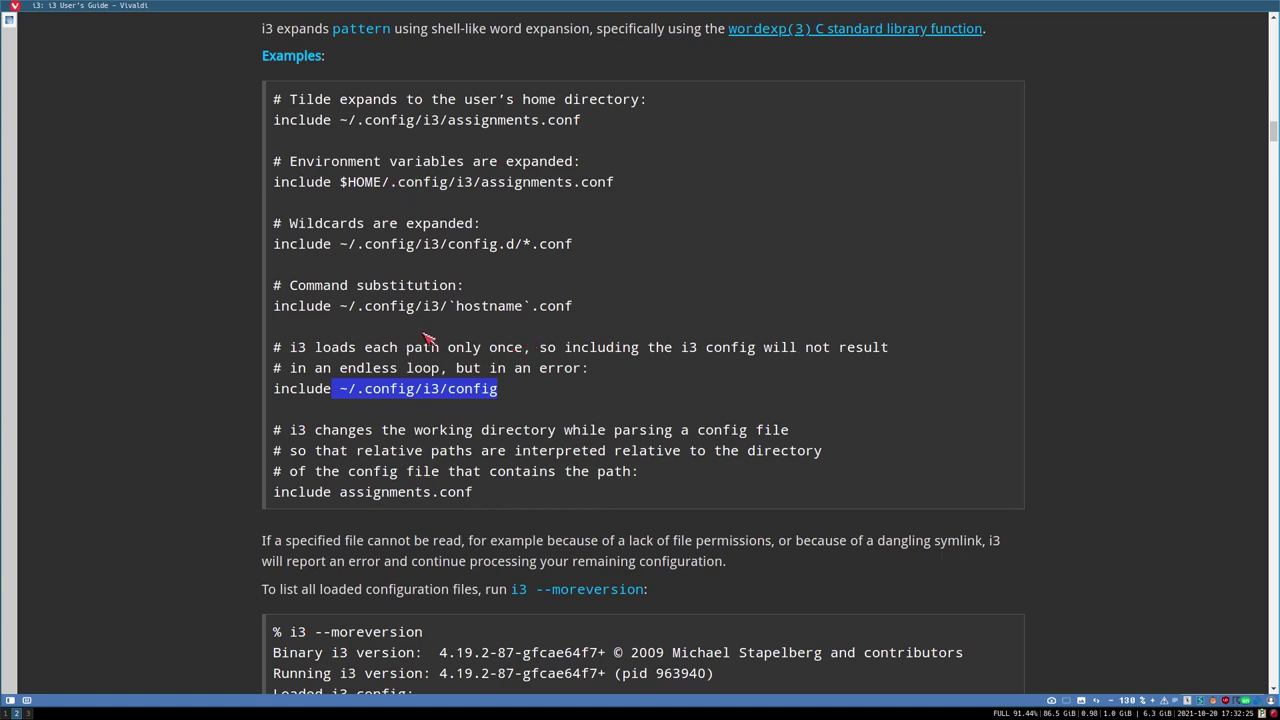
- Switch to workspace 1 and widen the Sublime Text window so the i3 config lines are fully readable
key("super+1")
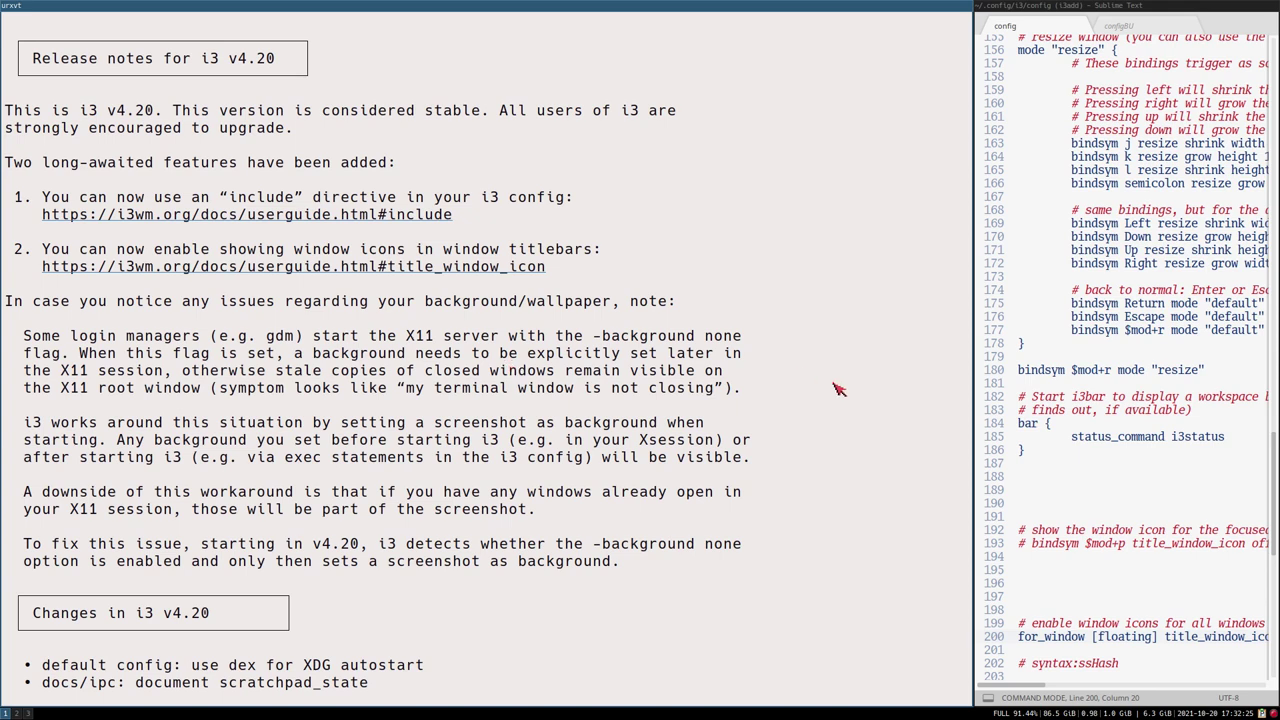
left_click_drag(980, 325, 322, 338)
key("V")
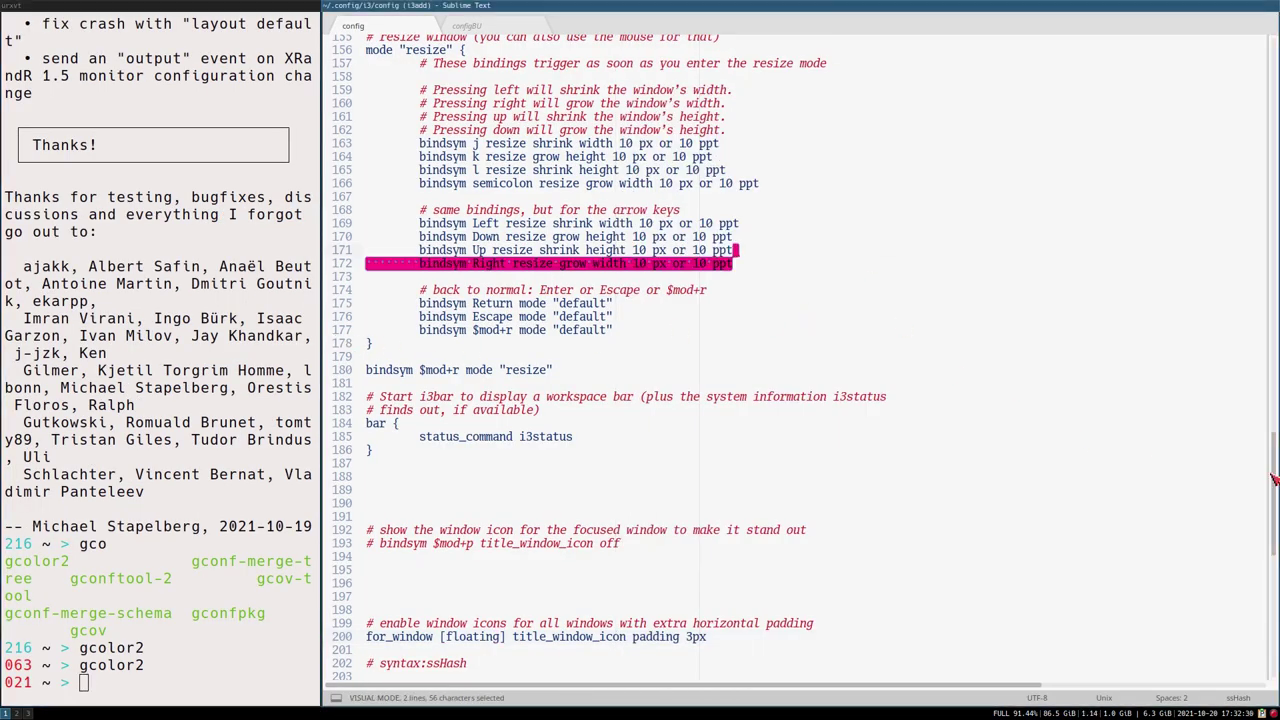
- Examine the structure of the i3 config file, from the bar block near its end to the opening sections and focus bindings
scroll(1275, 478, "down", 12)
scroll(506, 449, "up", 5)
left_click_drag(546, 384, 335, 305)
left_click_drag(374, 184, 323, 160)
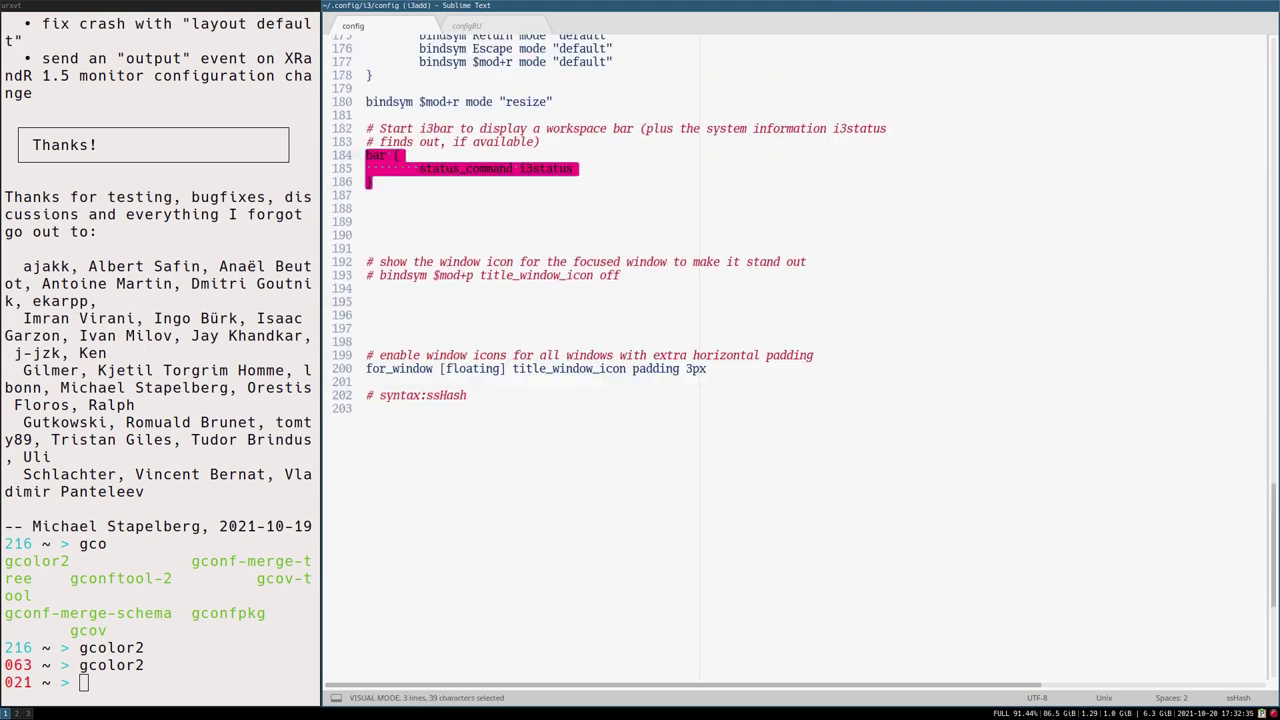
scroll(800, 360, "up", 15)
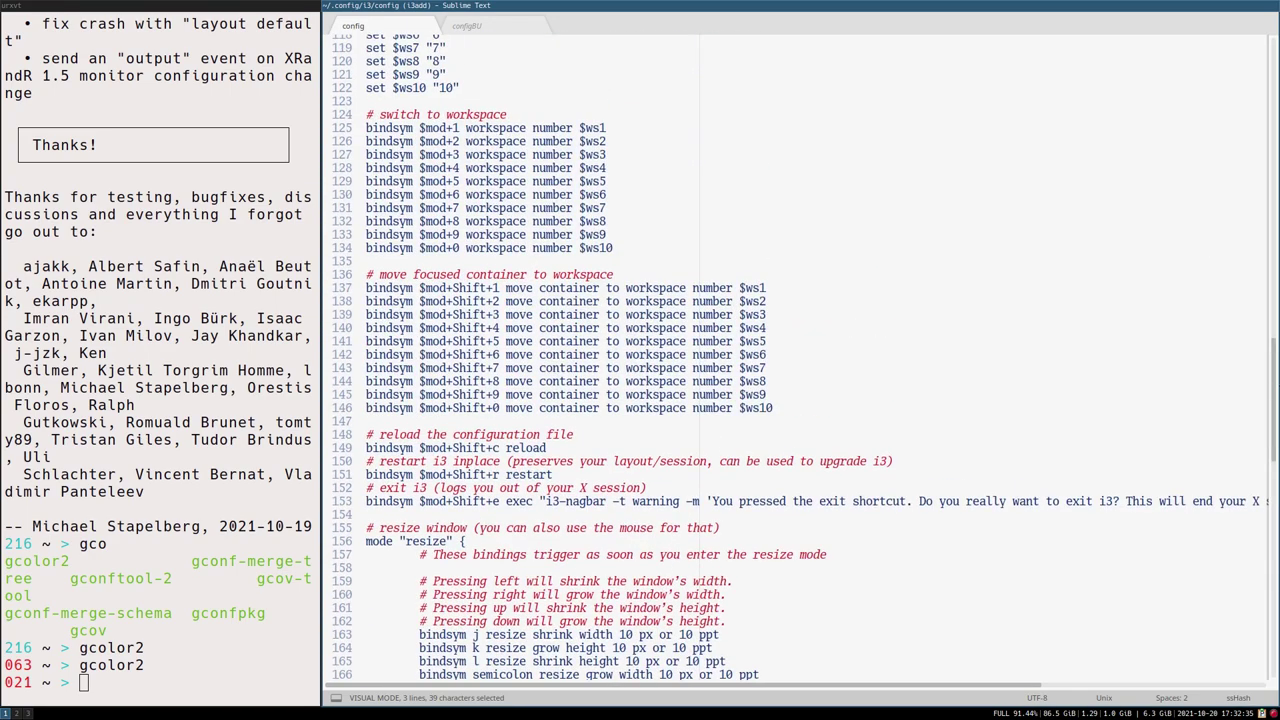
scroll(1257, 33, "up", 15)
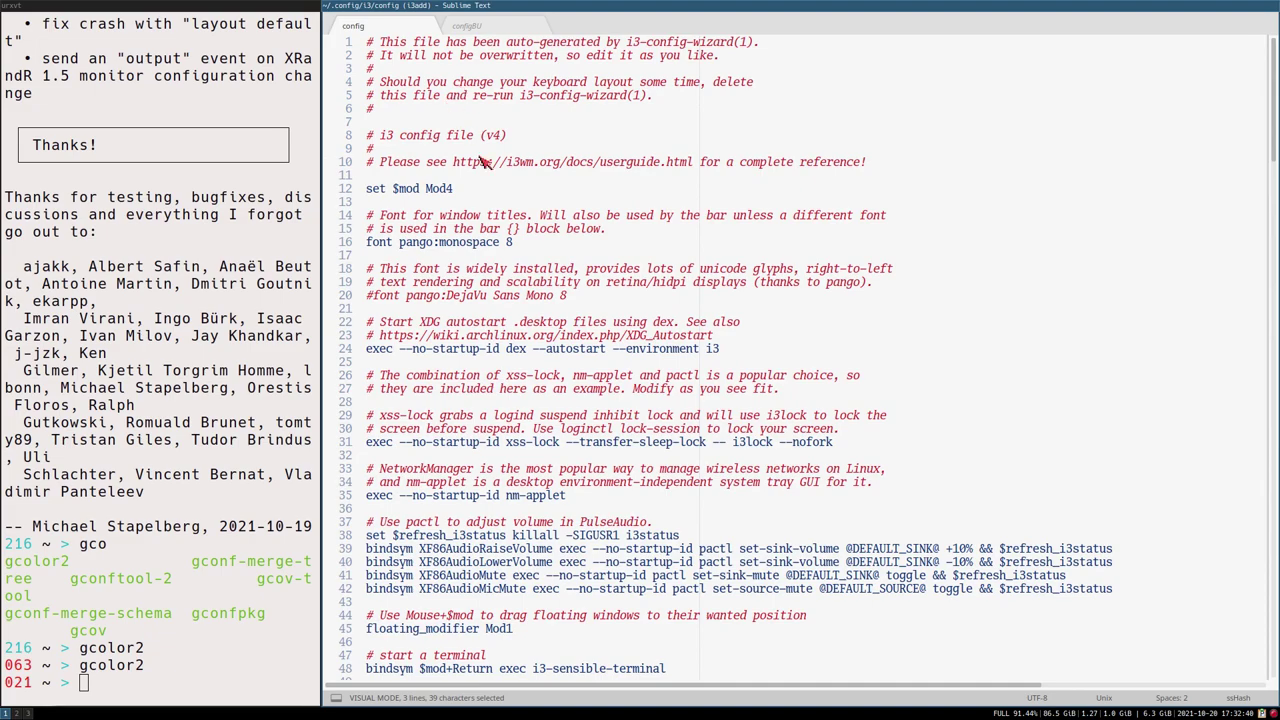
scroll(1275, 110, "down", 8)
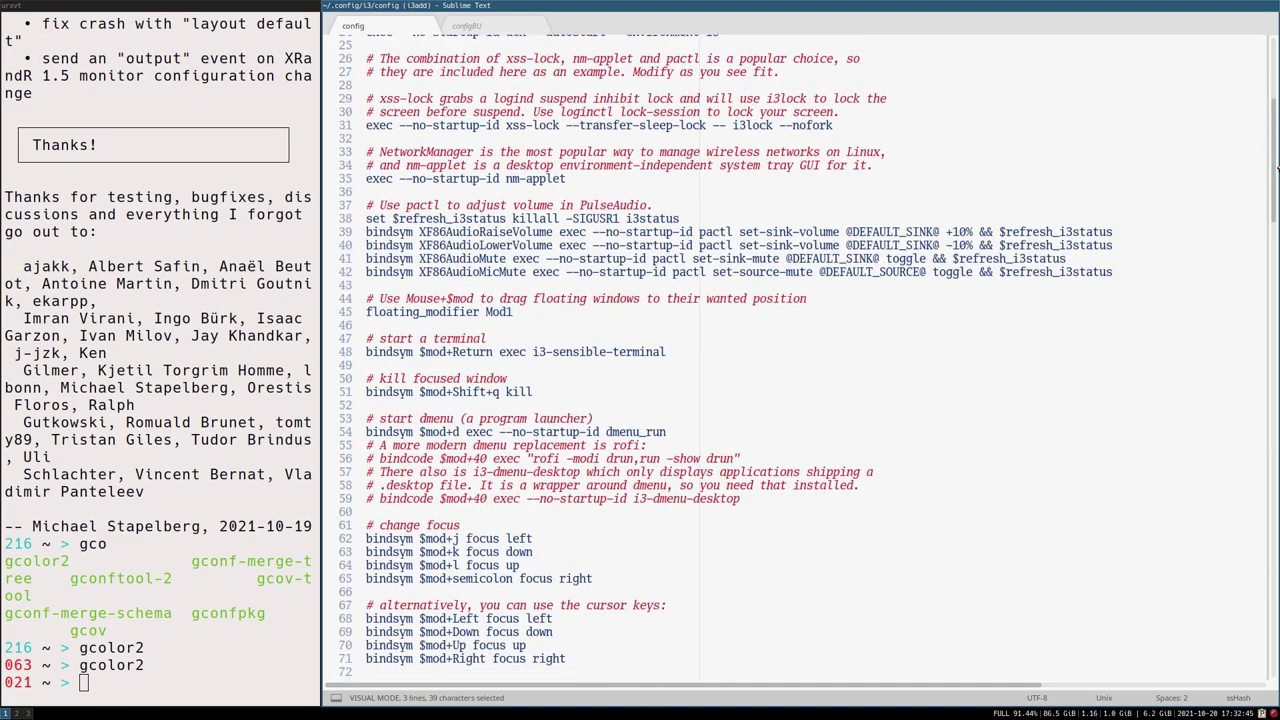
scroll(1275, 105, "up", 8)
scroll(1275, 100, "down", 3)
scroll(1275, 95, "up", 3)
left_click_drag(1275, 95, 1236, 228)
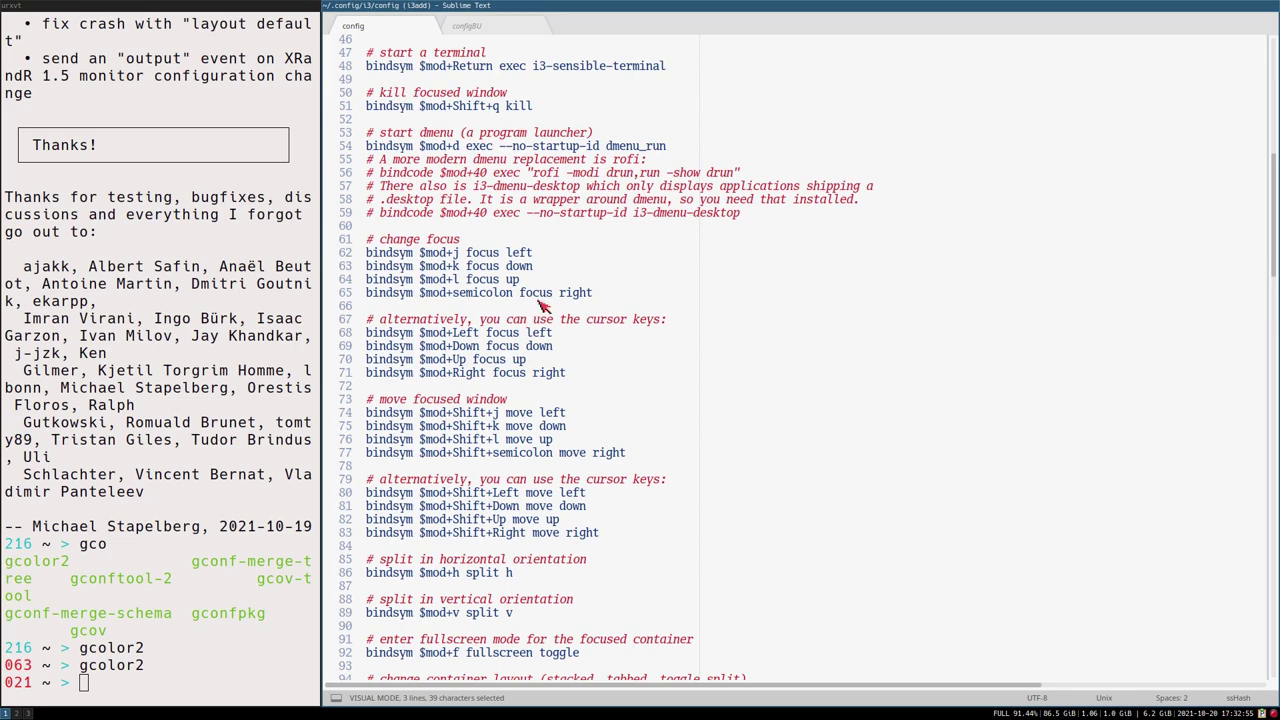
- Show the editor's folder sidebar and change the terminal's directory to ~/.config/i3
key("ctrl+k")
key("ctrl+b")
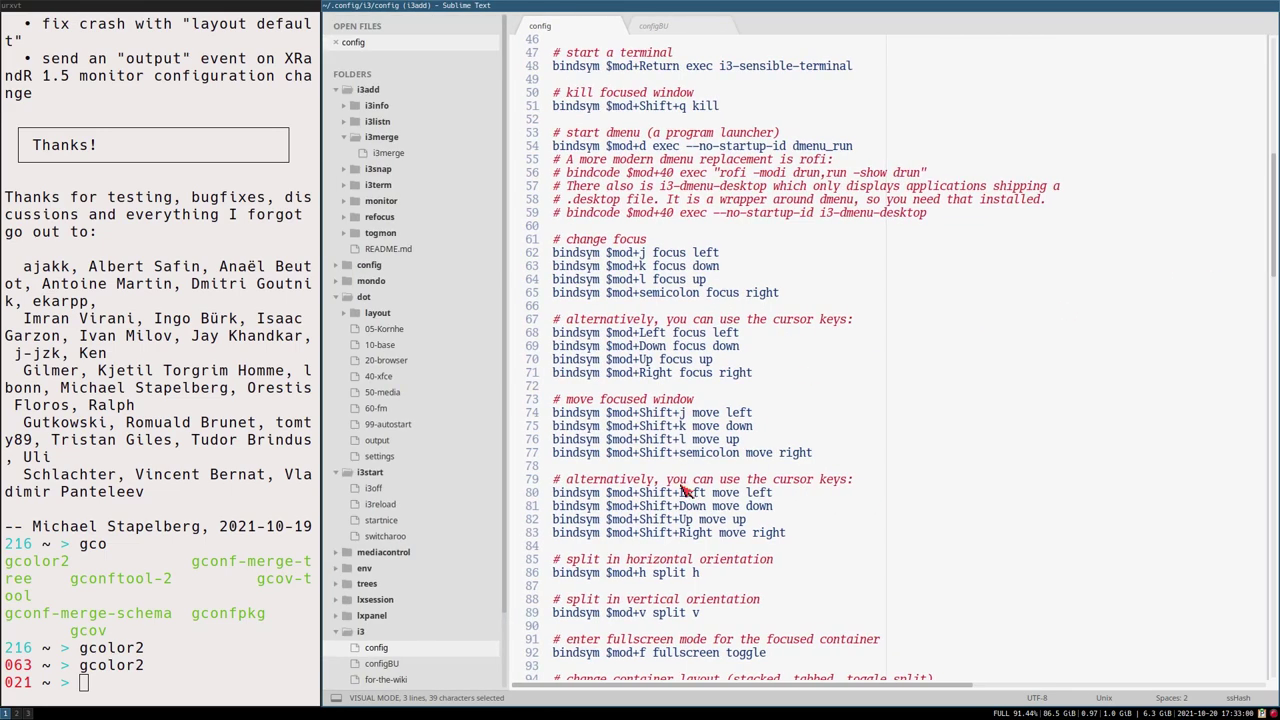
scroll(680, 526, "down", 3)
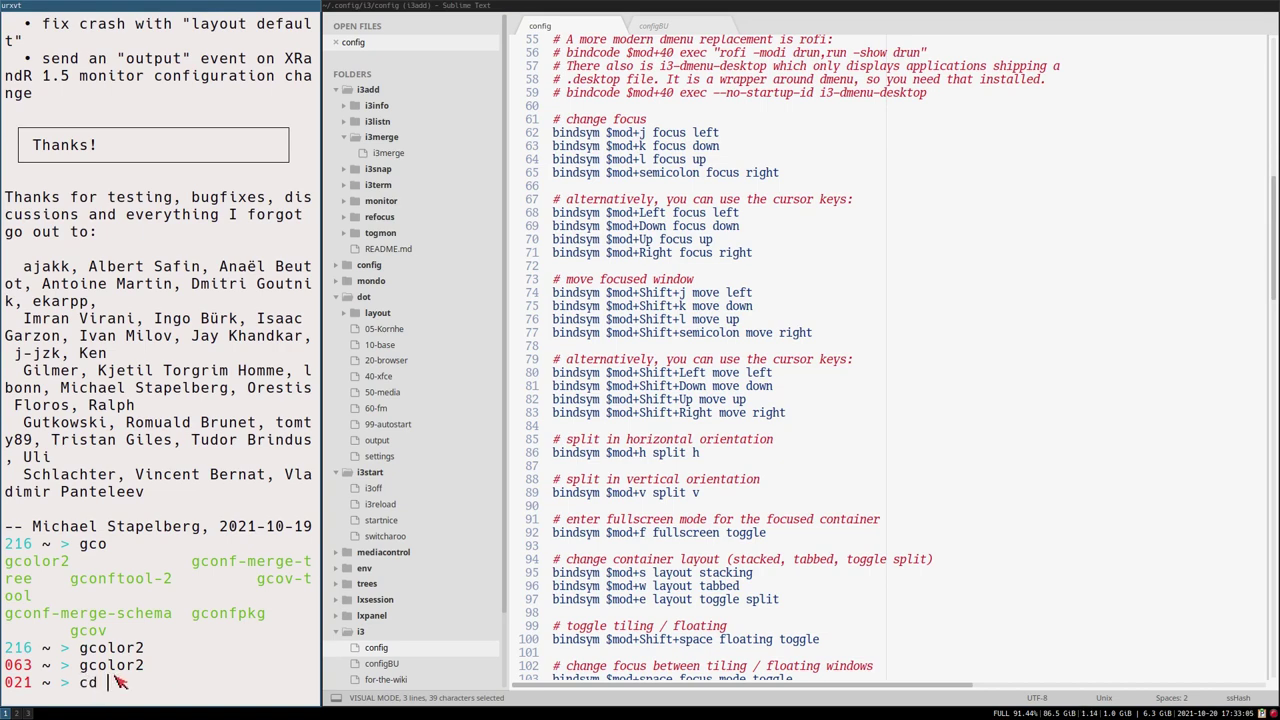
key("Return")
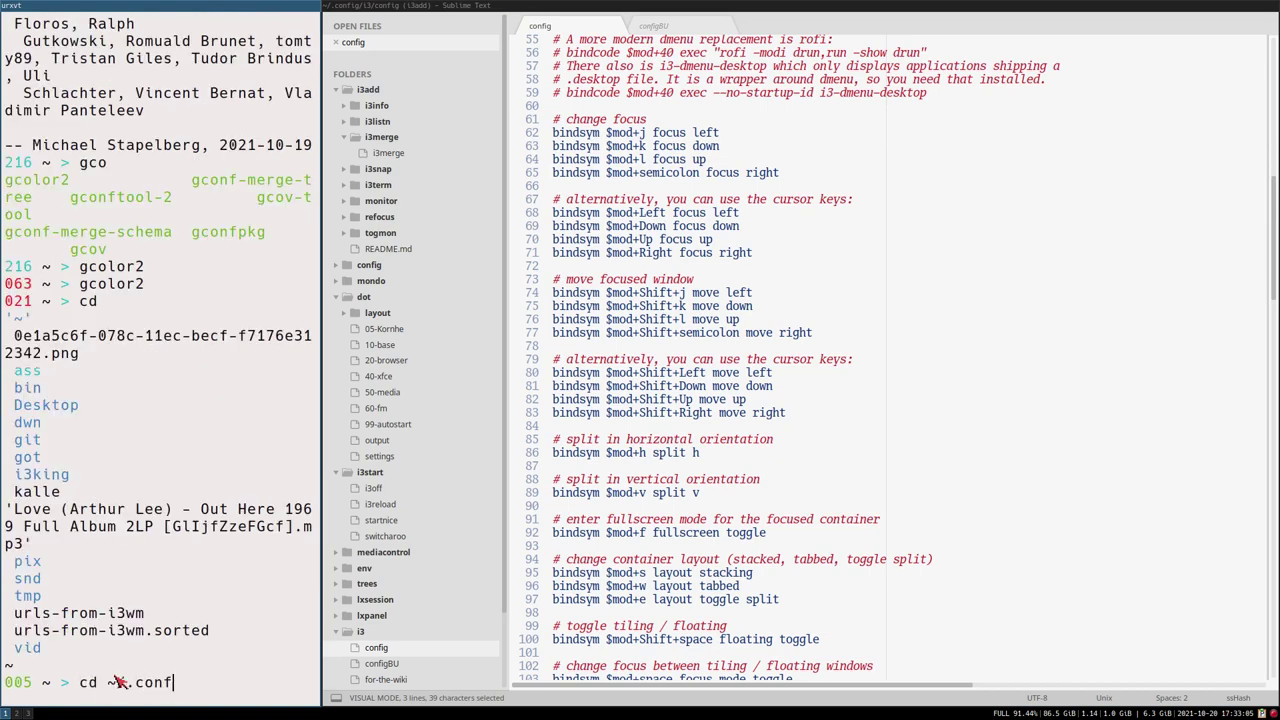
type("cd ~/.config/i3")
key("Return")
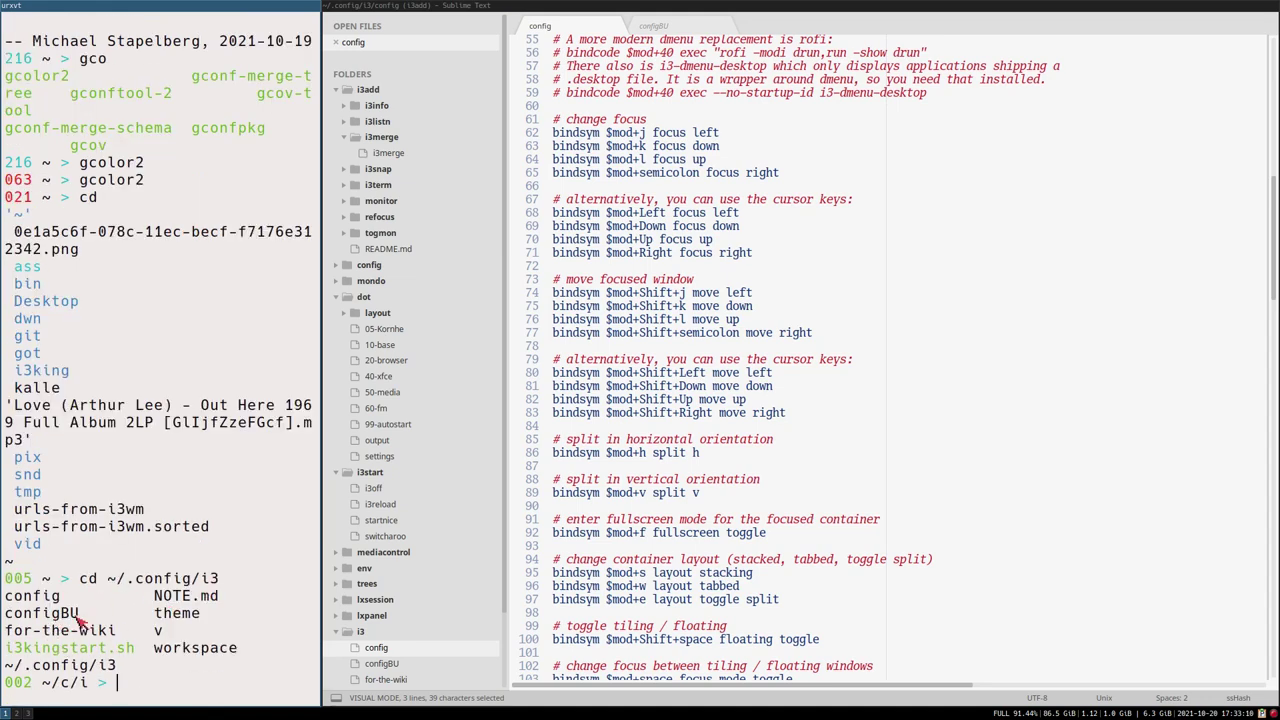
- Preview the theme and NOTE.md files in the i3 folder and return to the config file
scroll(434, 591, "down", 3)
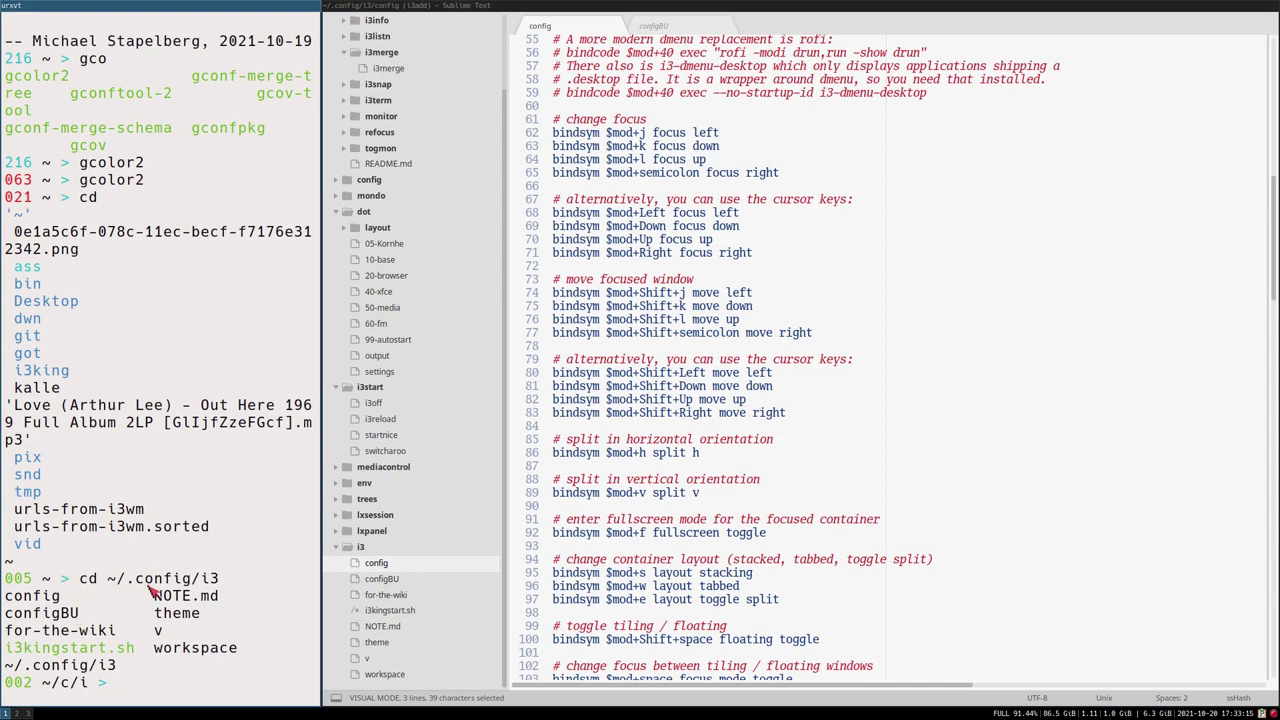
left_click(380, 658)
left_click(382, 642)
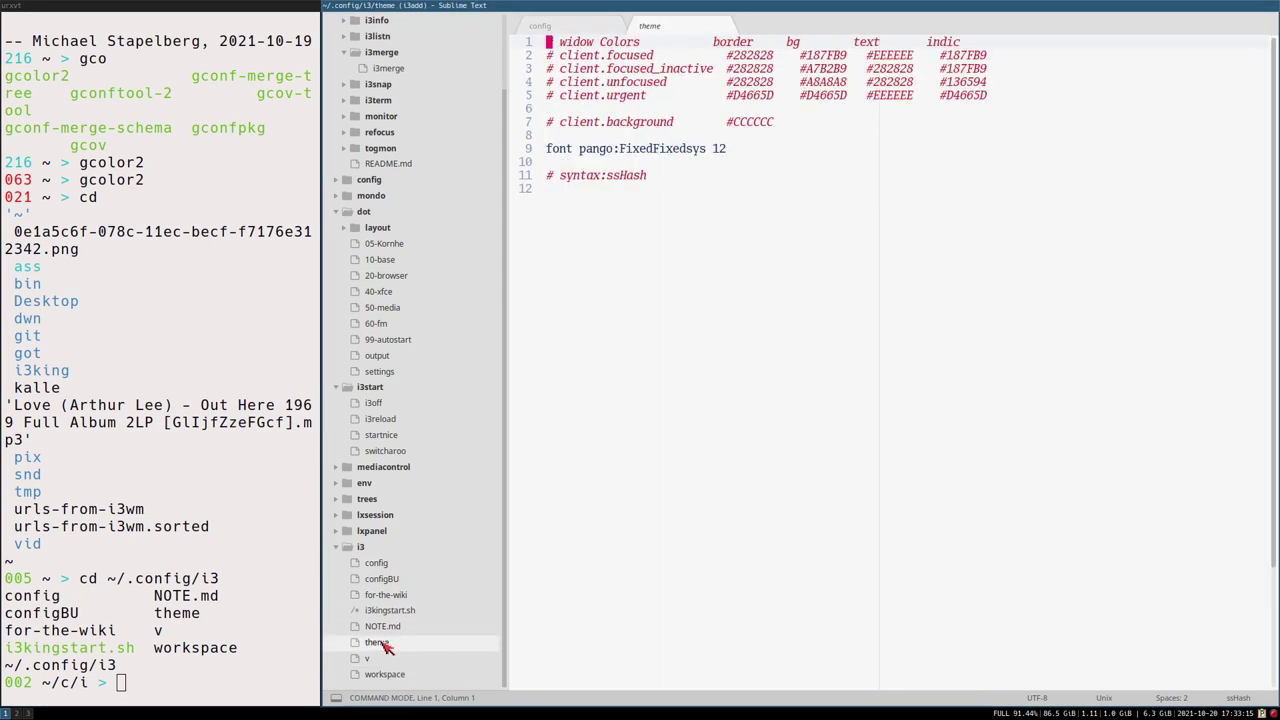
left_click(392, 625)
left_click(376, 563)
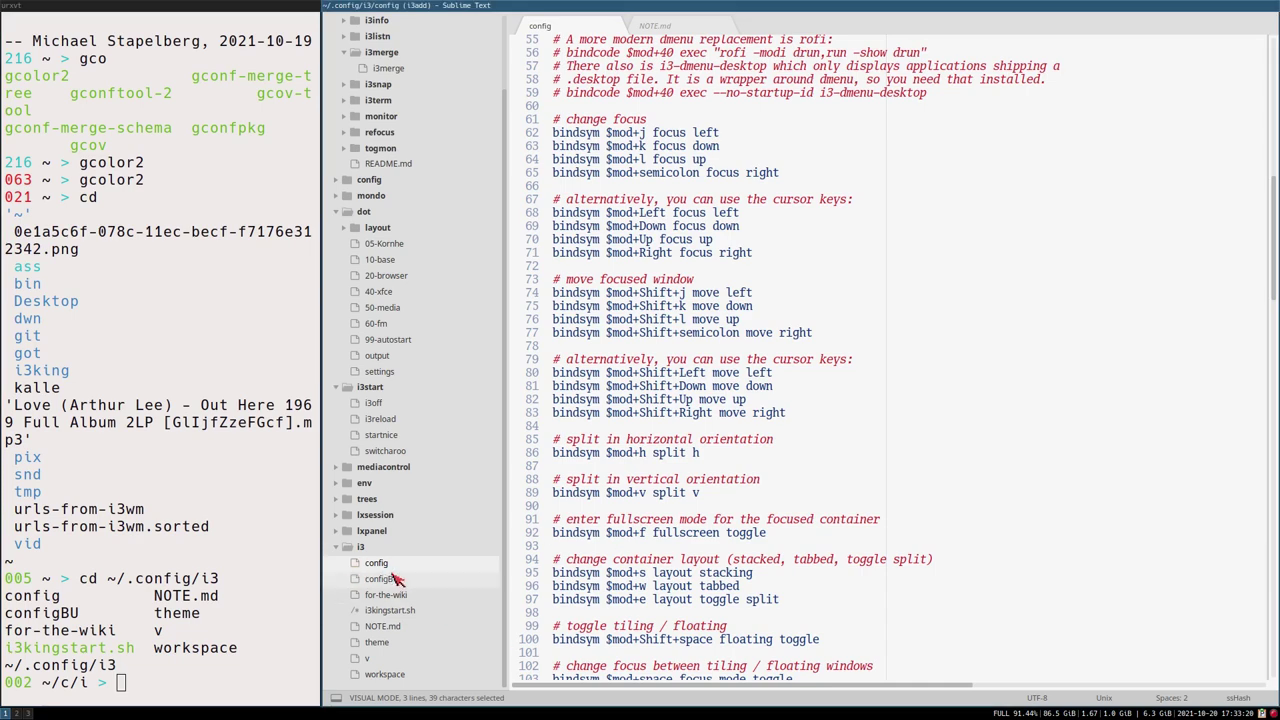
- Cut all change focus and move focused window bindings, including the cursor key alternatives, from the config file and save it
scroll(805, 172, "up", 4)
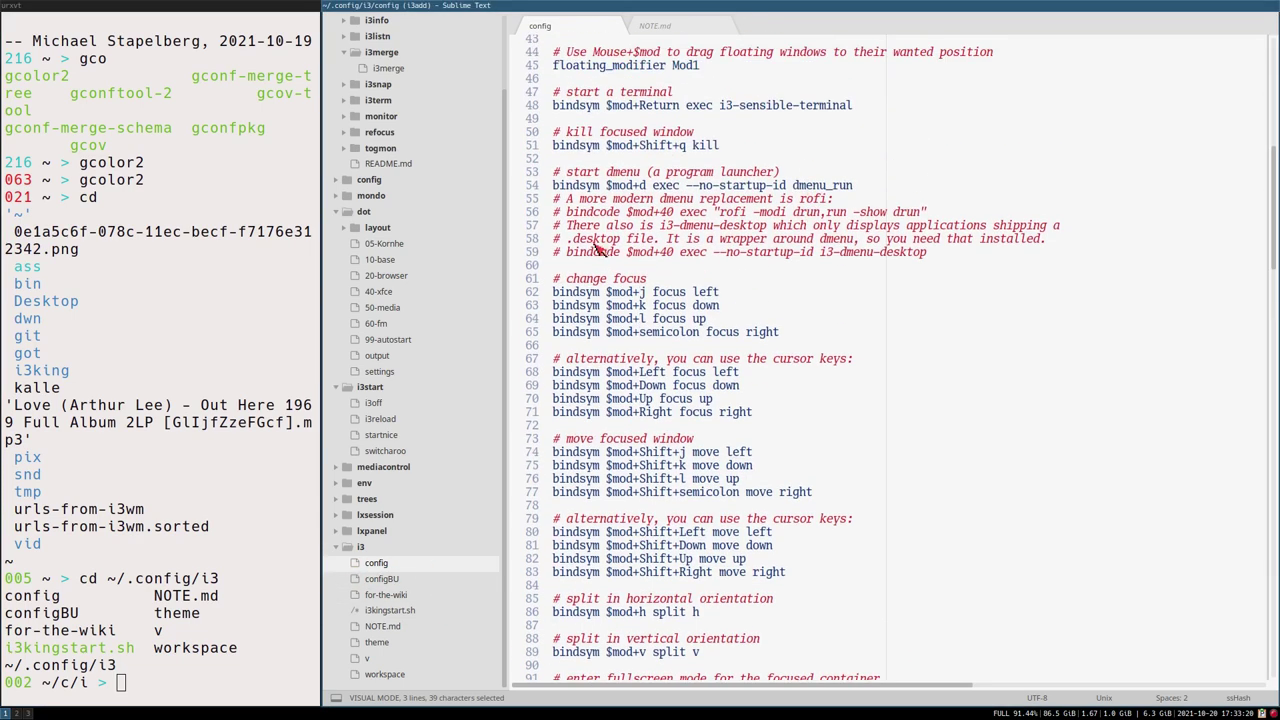
left_click(553, 283)
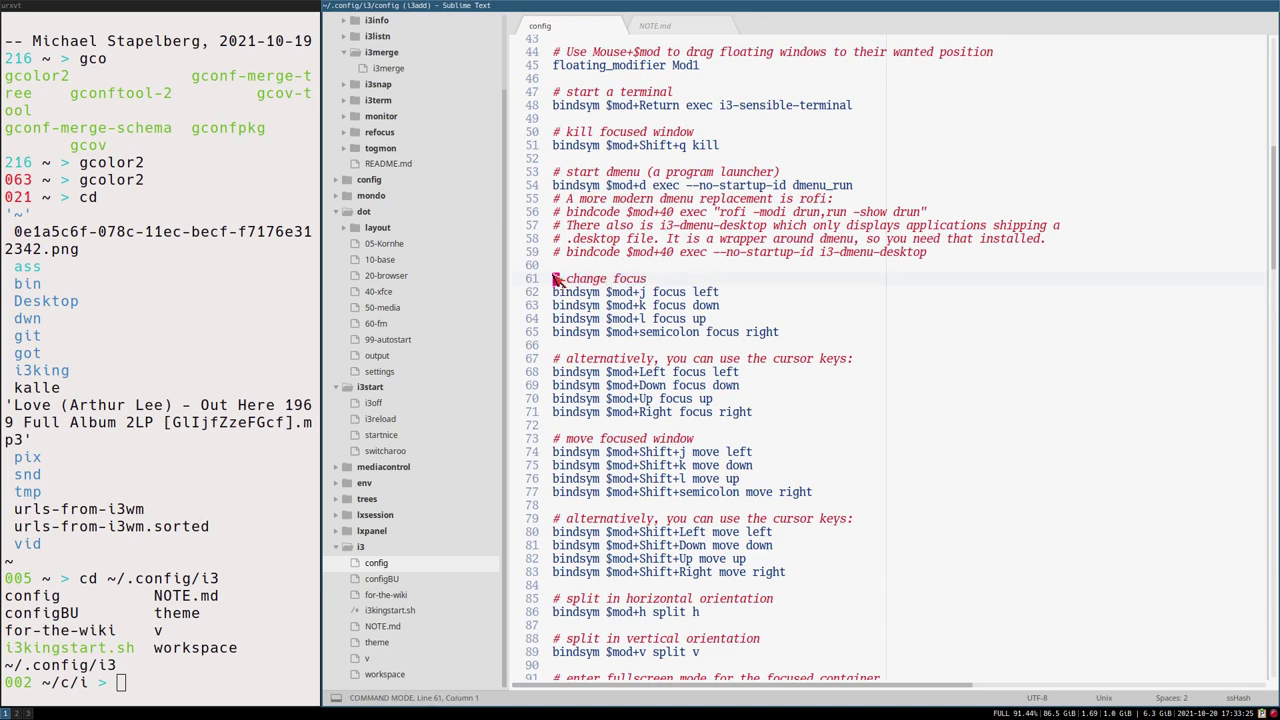
left_click_drag(553, 283, 745, 420)
left_click_drag(750, 395, 826, 578)
key("ctrl+c")
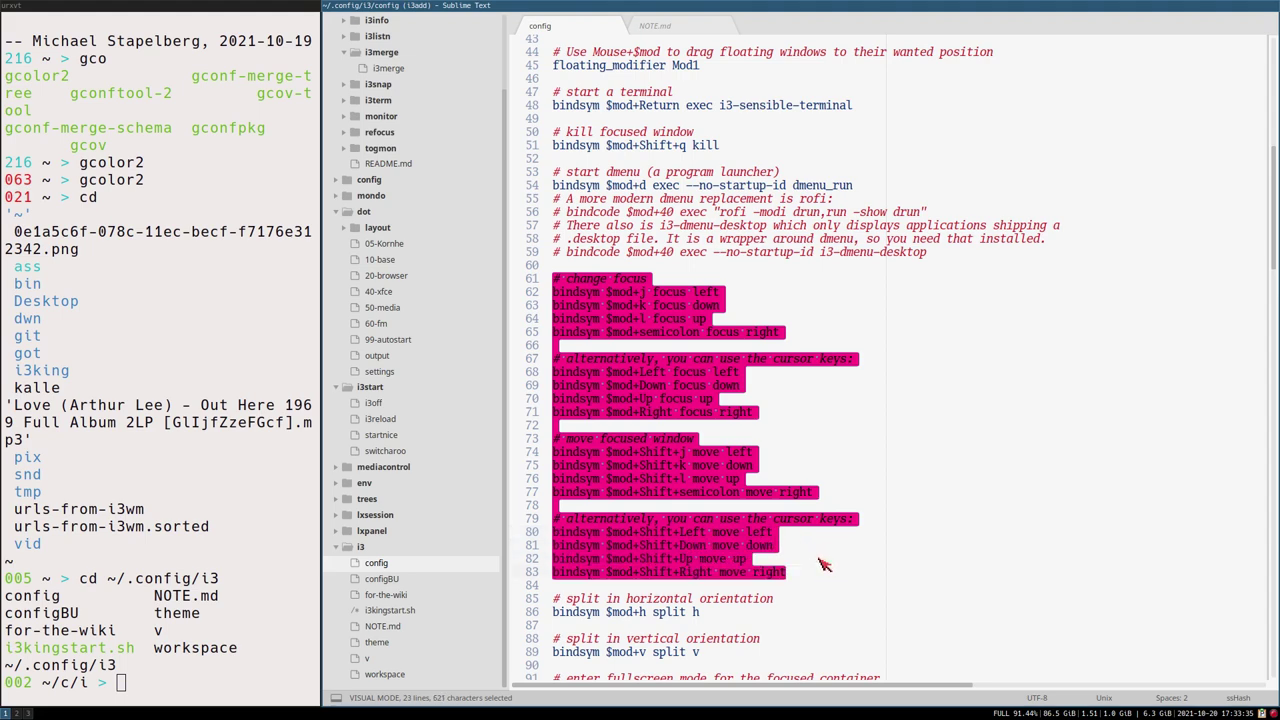
key("d")
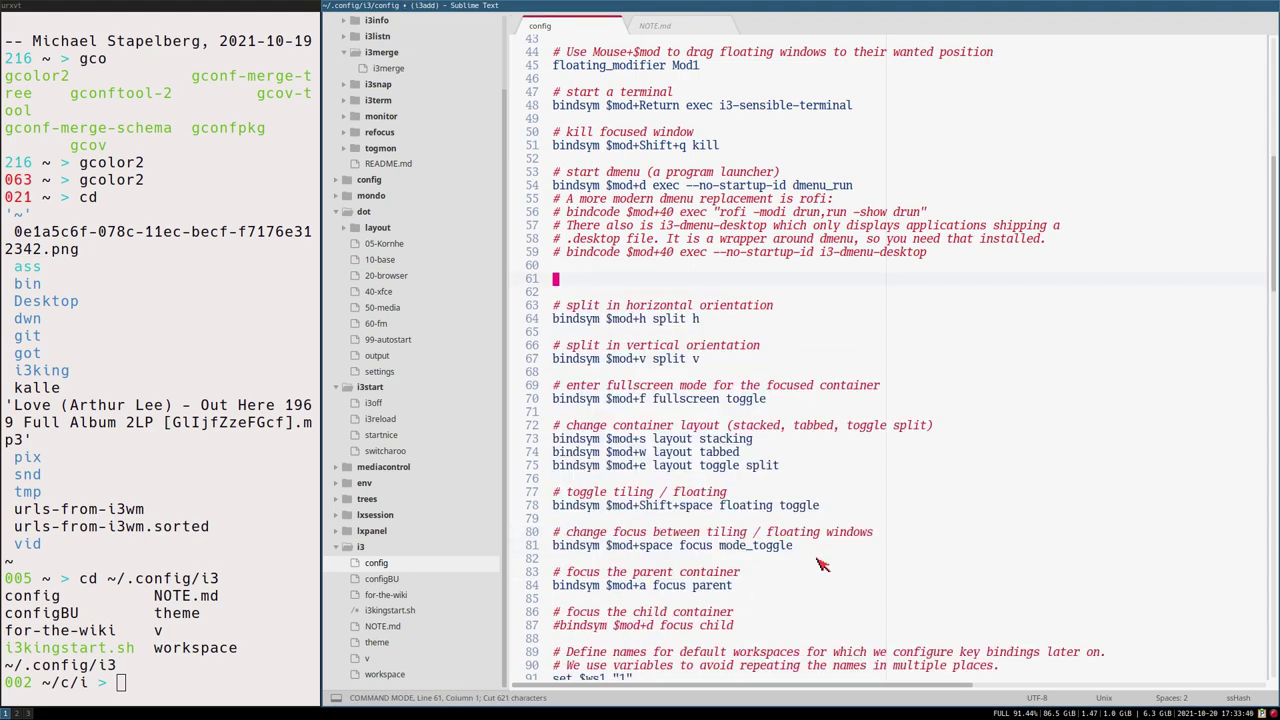
key("ctrl+s")
- Create the file ~/.config/i3/conf.d/movenfocus and paste the cut focus and move bindings into it
key("ctrl+o")
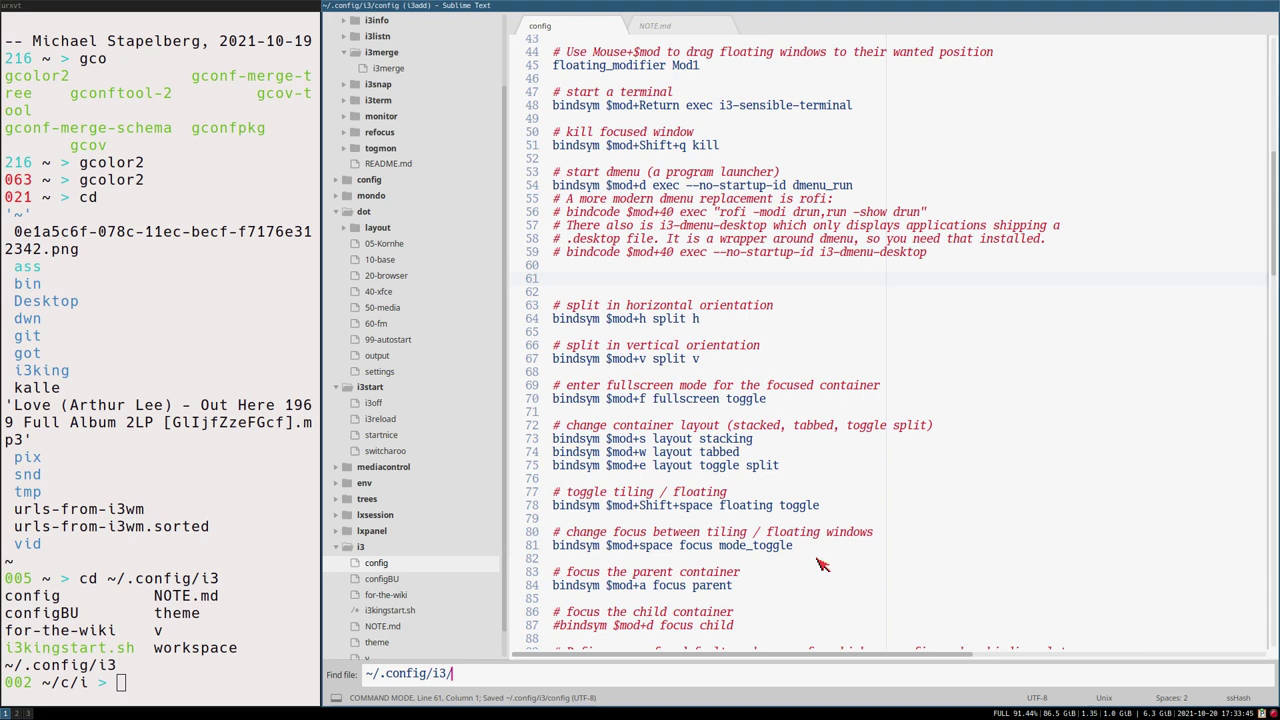
type("conf.d/movenfocus")
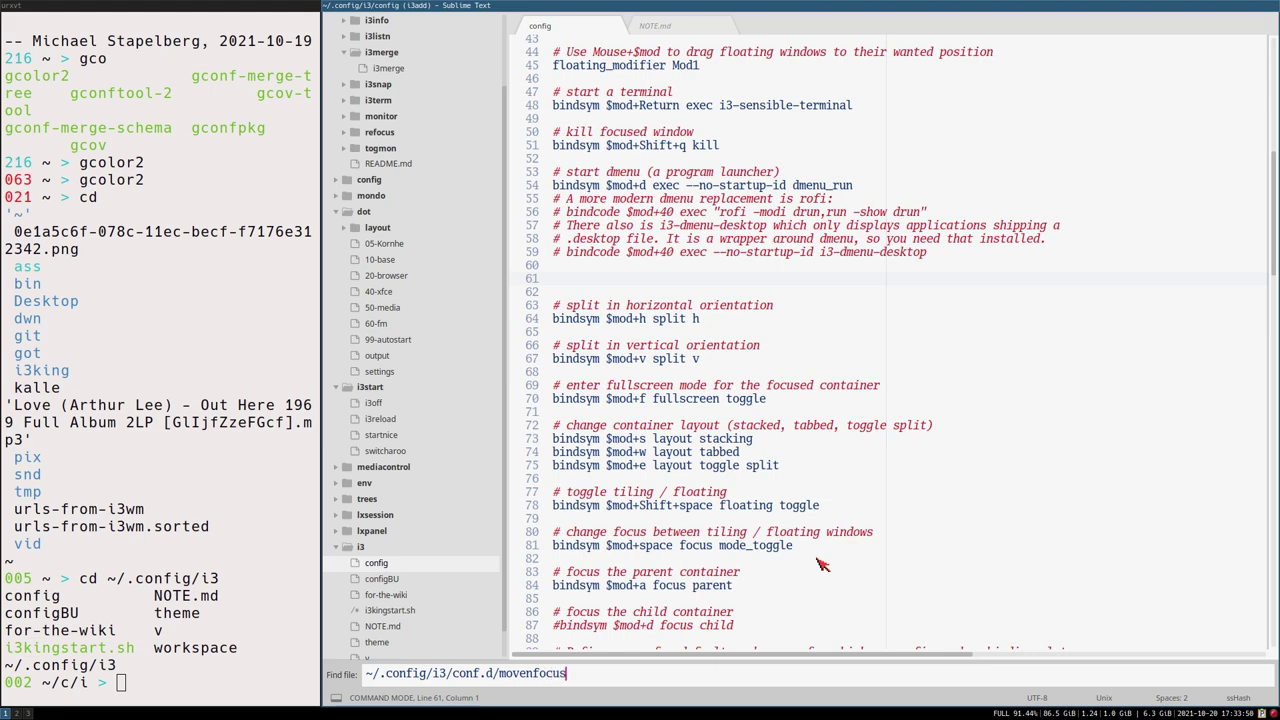
key("Return")
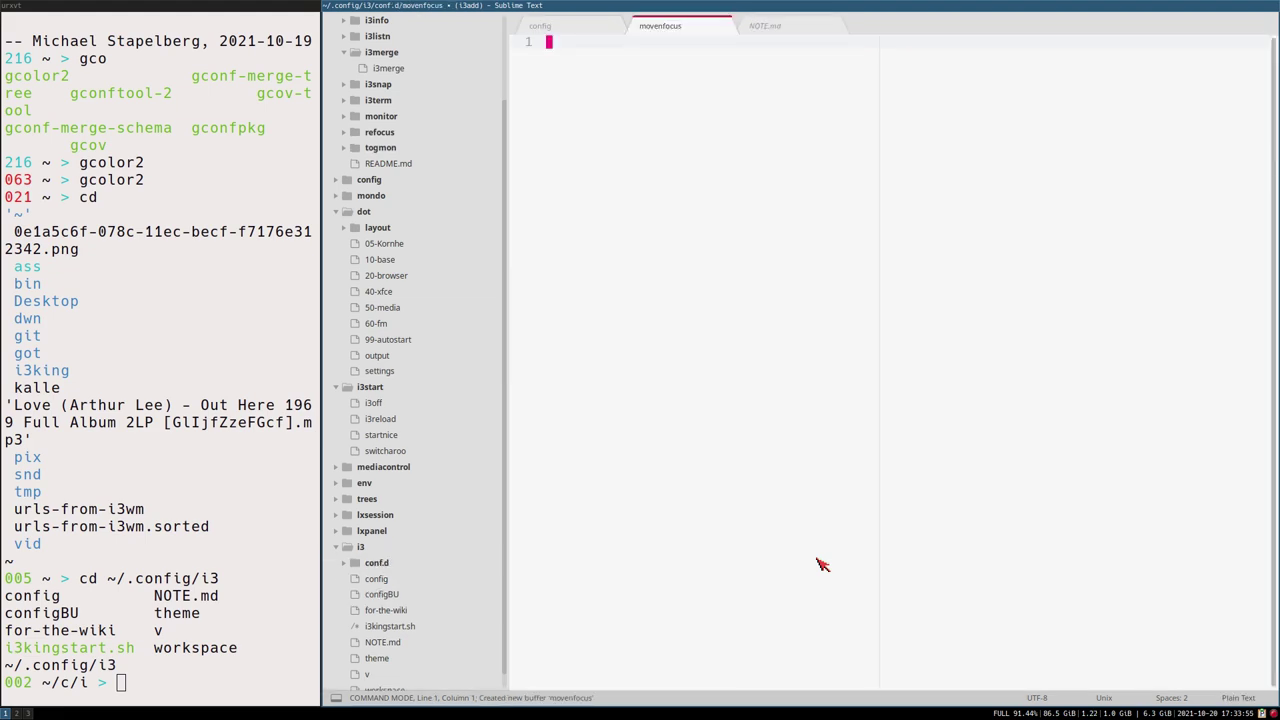
key("ctrl+v")
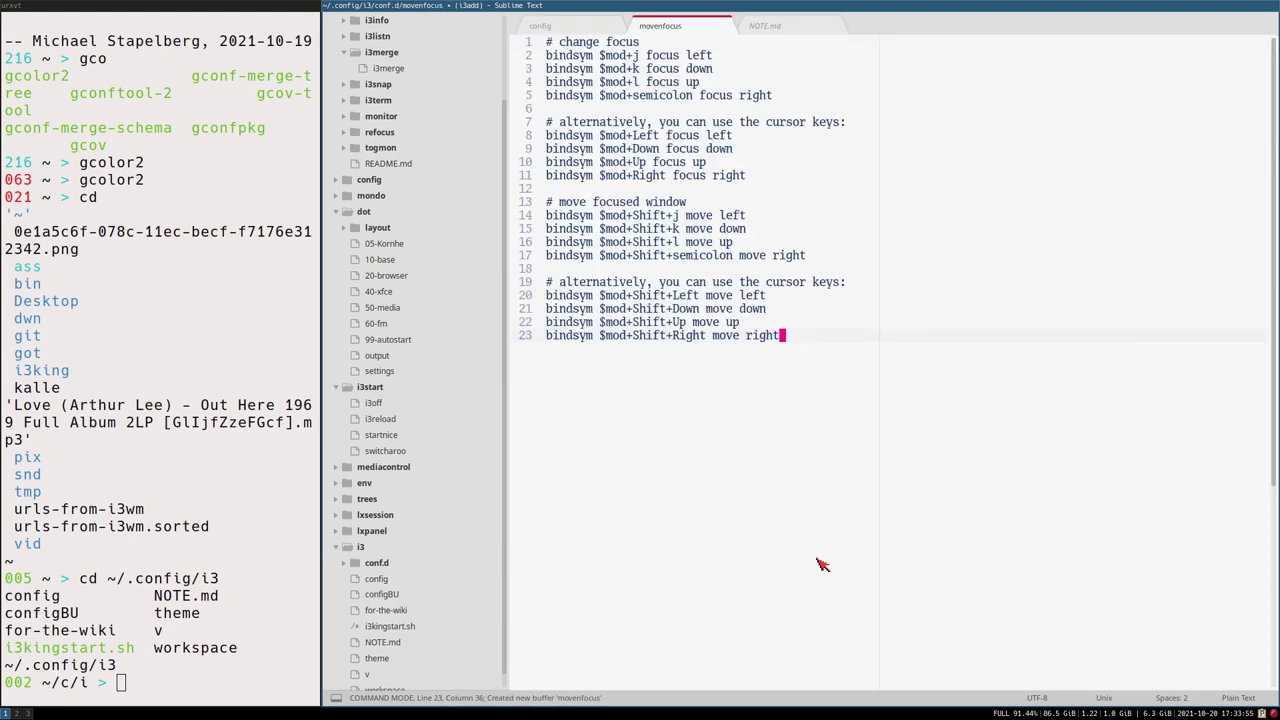
- Add the comment "# syntax:ssHash" below the bindings in movenfocus and save the file
key("o")
key("Return")
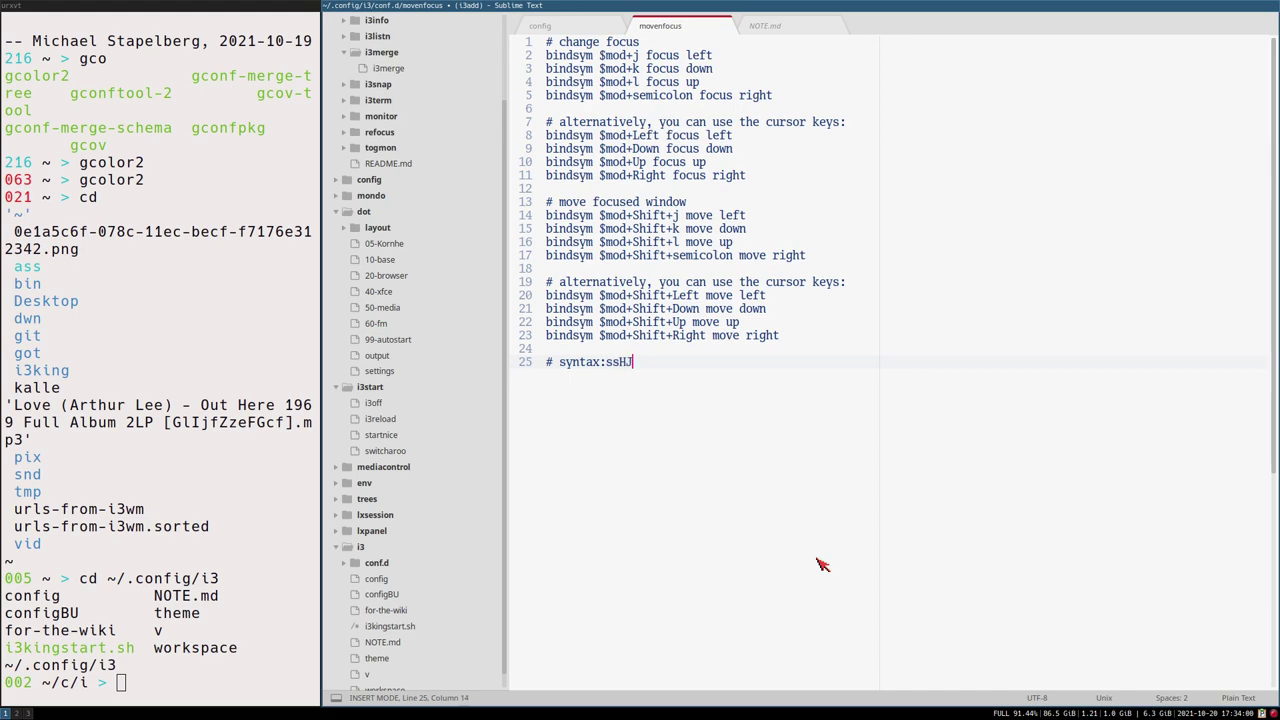
key("ctrl+s")
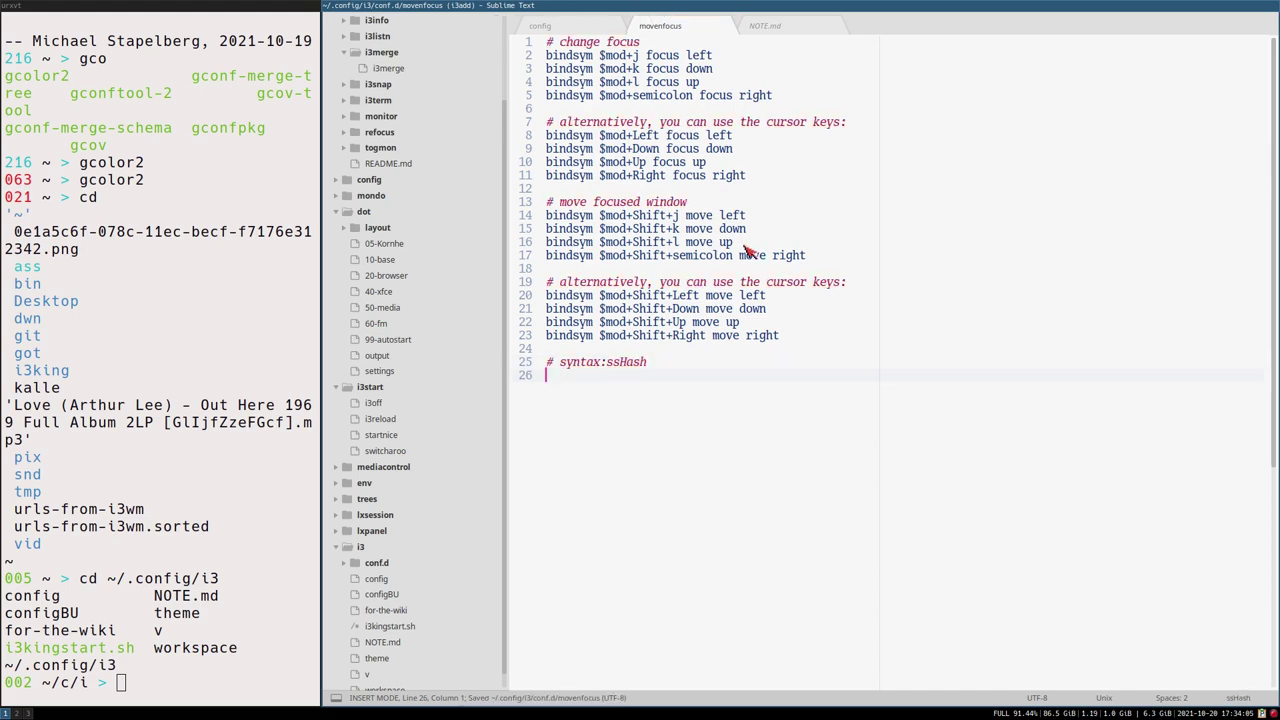
left_click(848, 192)
- Return to the config file, save it, and test the keyboard focus bindings between the editor and the terminal
left_click(558, 30)
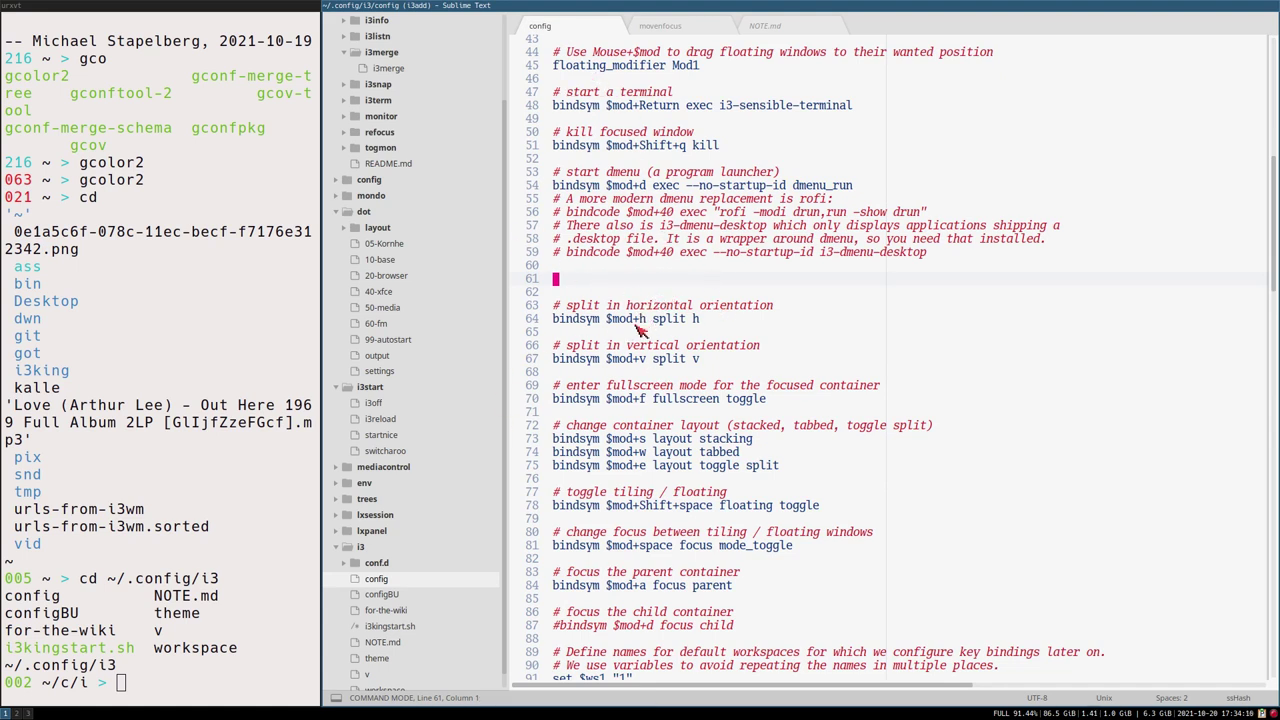
key("ctrl+s")
key("super+Left")
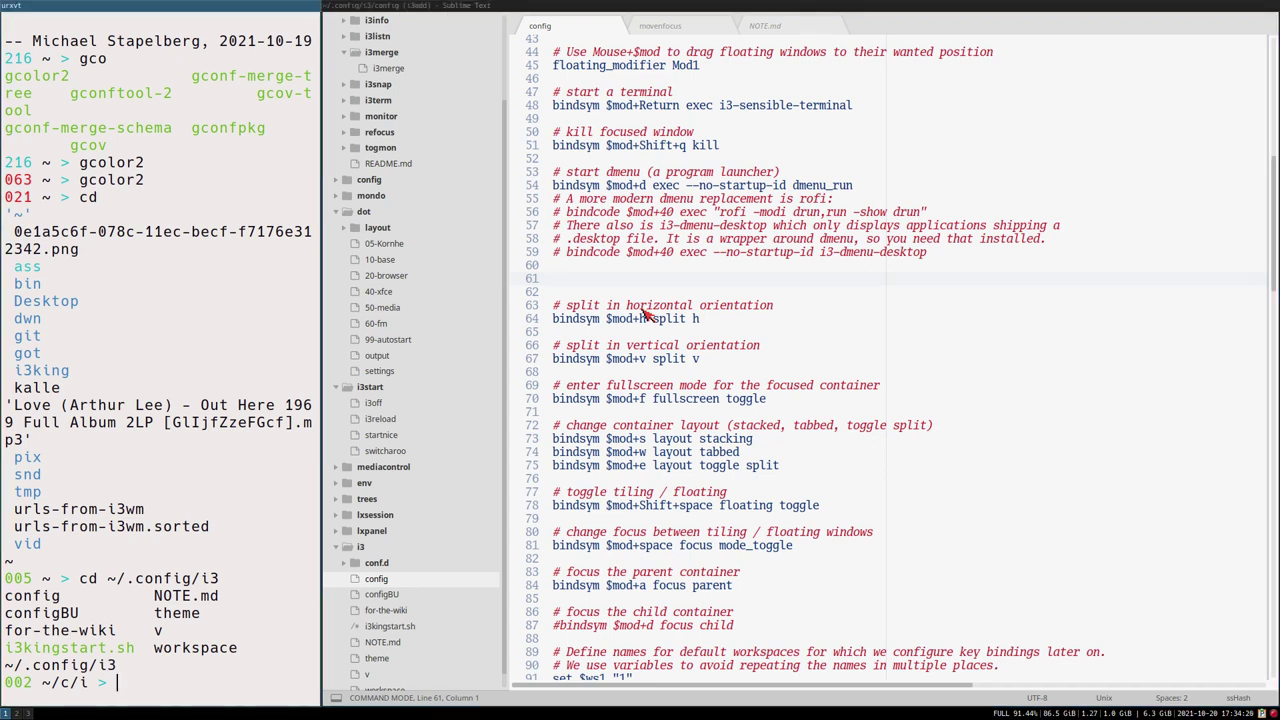
key("super+Right")
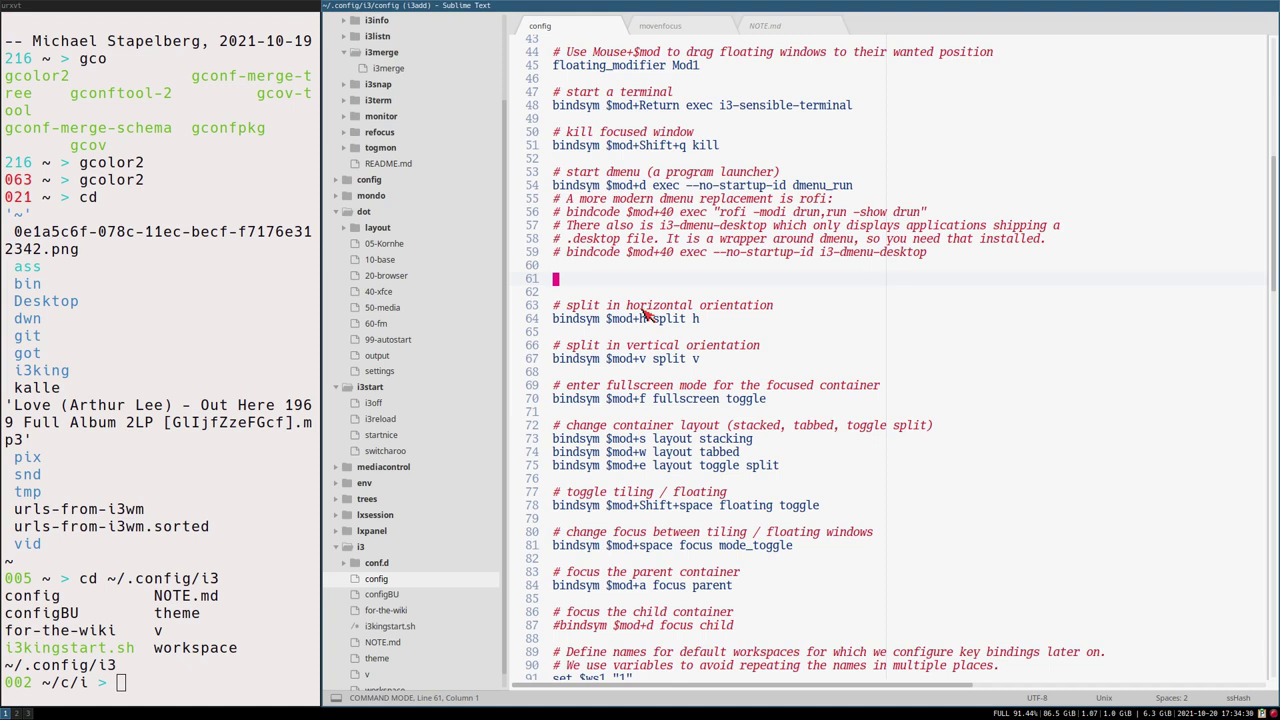
key("j")
key("j")
key("j")
key("j")
key("j")
key("j")
key("j")
key("j")
key("j")
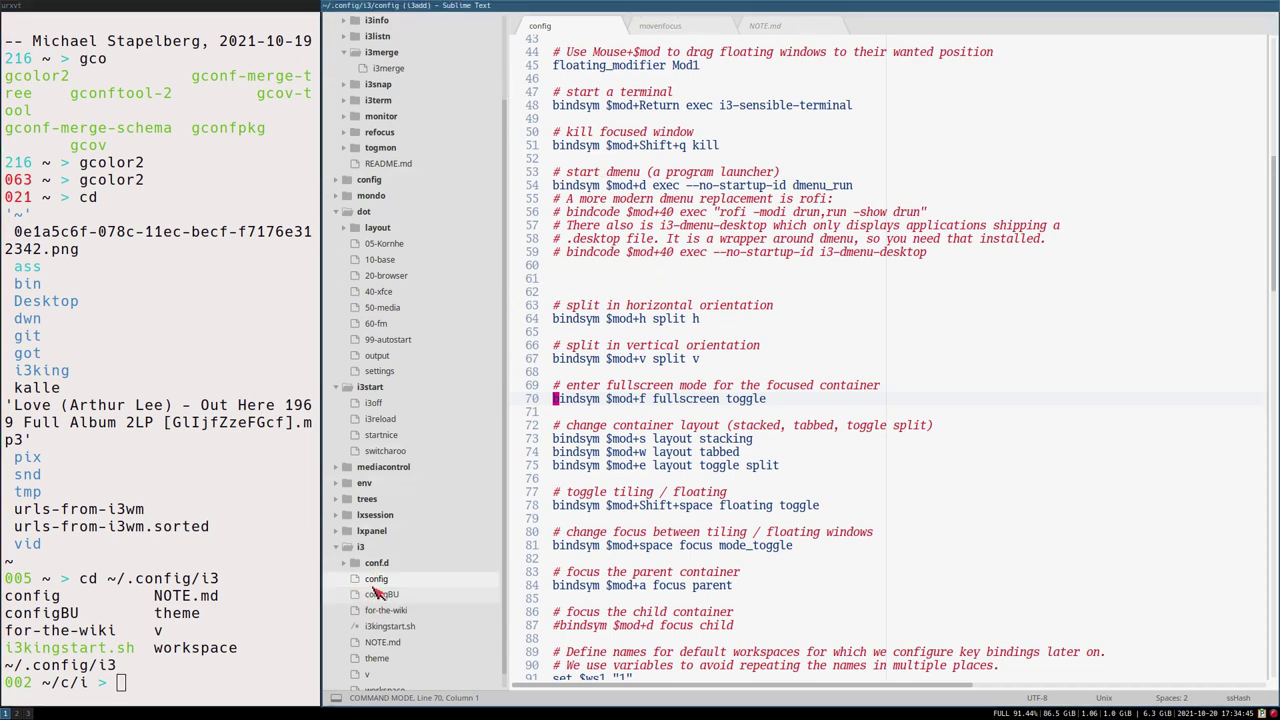
- Add the line "include conf.d/movenfocus" above the split orientation bindings in the config file and save it
left_click(577, 281)
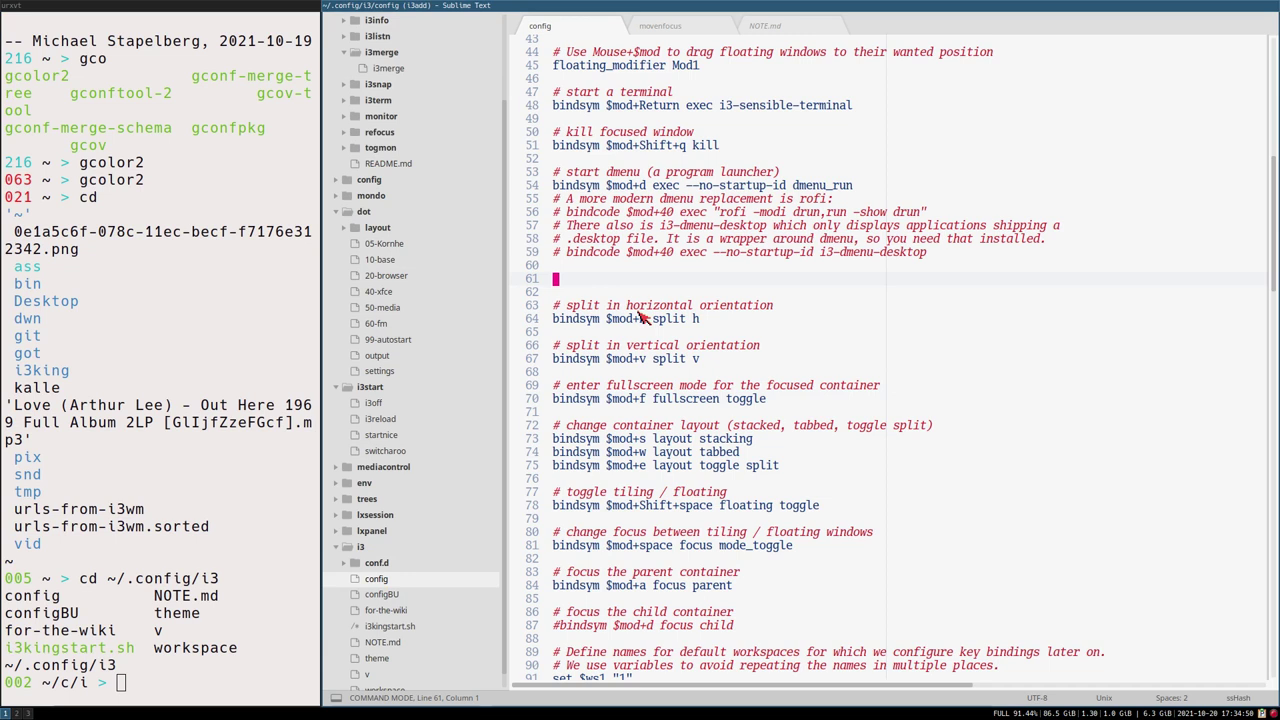
key("i")
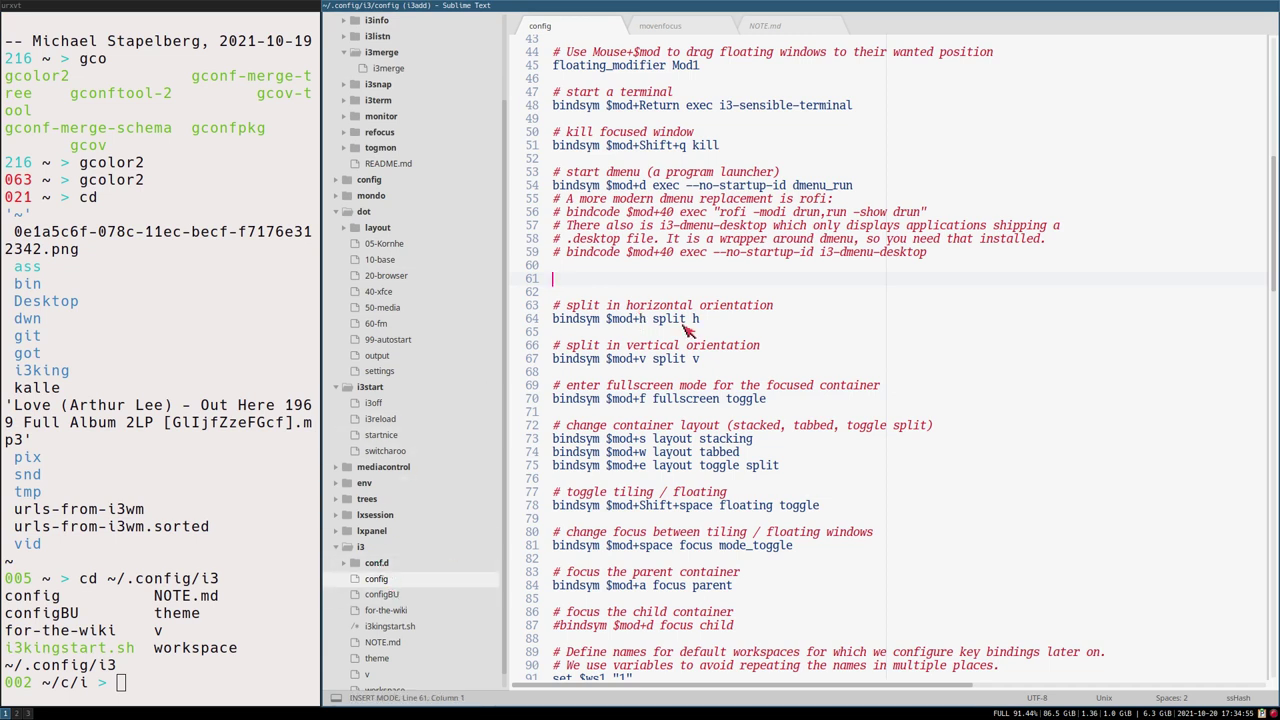
type("include")
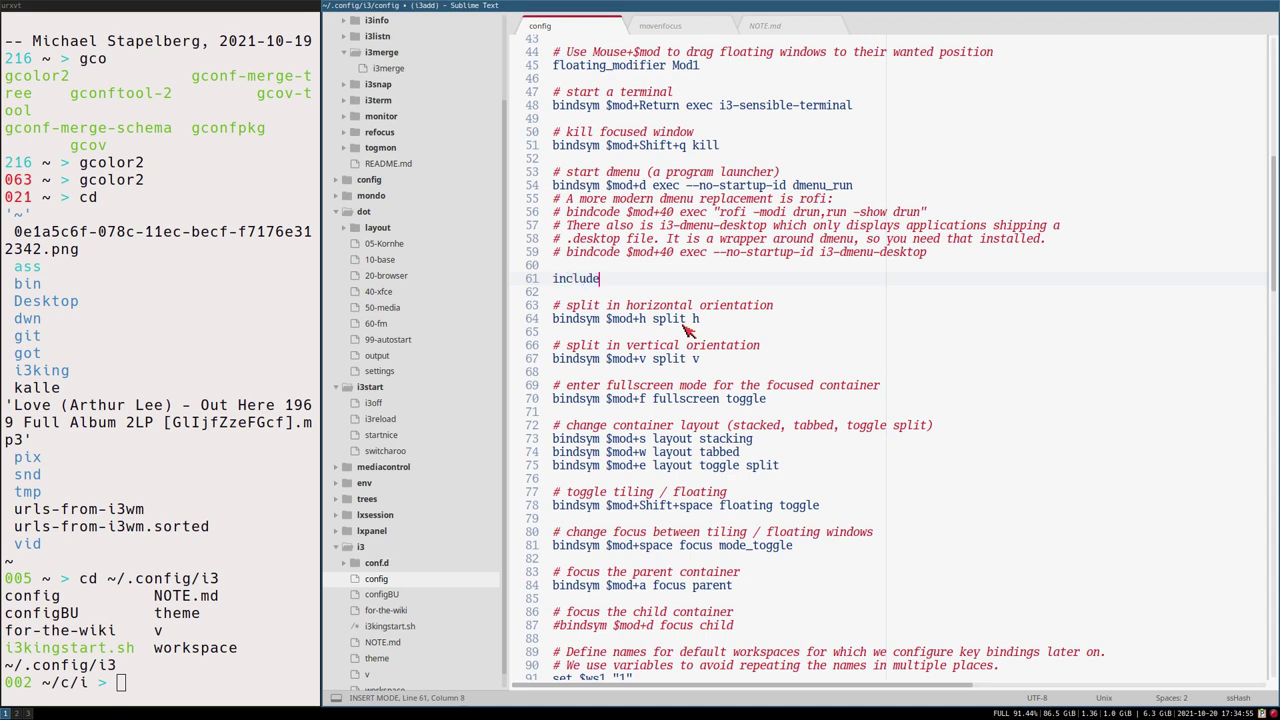
type(" conf.d/")
left_click(390, 565)
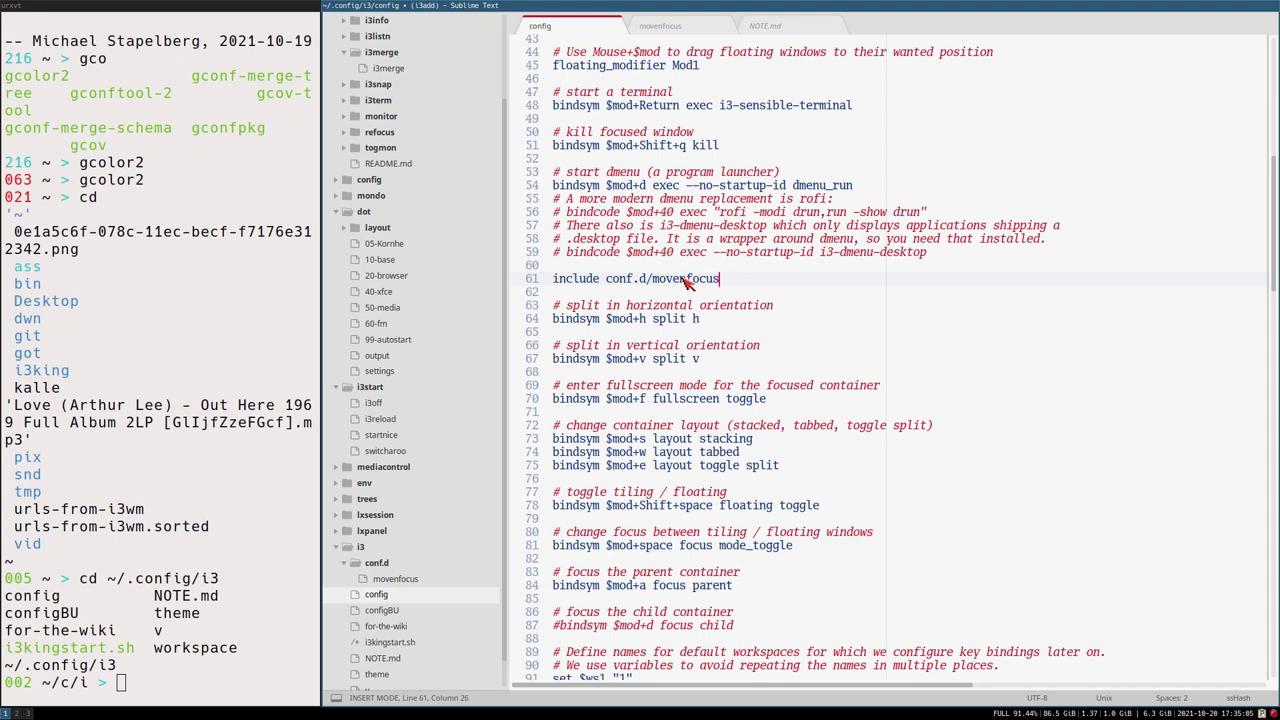
key("ctrl+s")
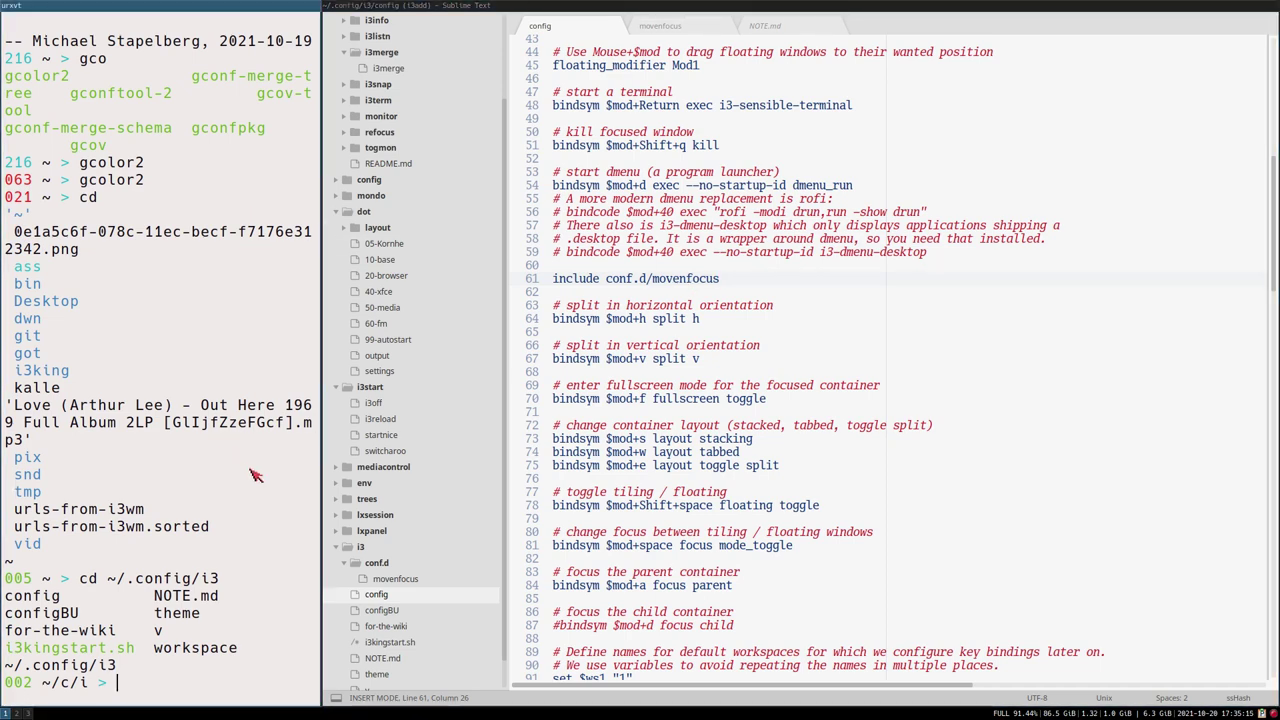
- Run i3 --moreversion in a widened terminal and examine which config files are loaded as main and included
key("super+r")
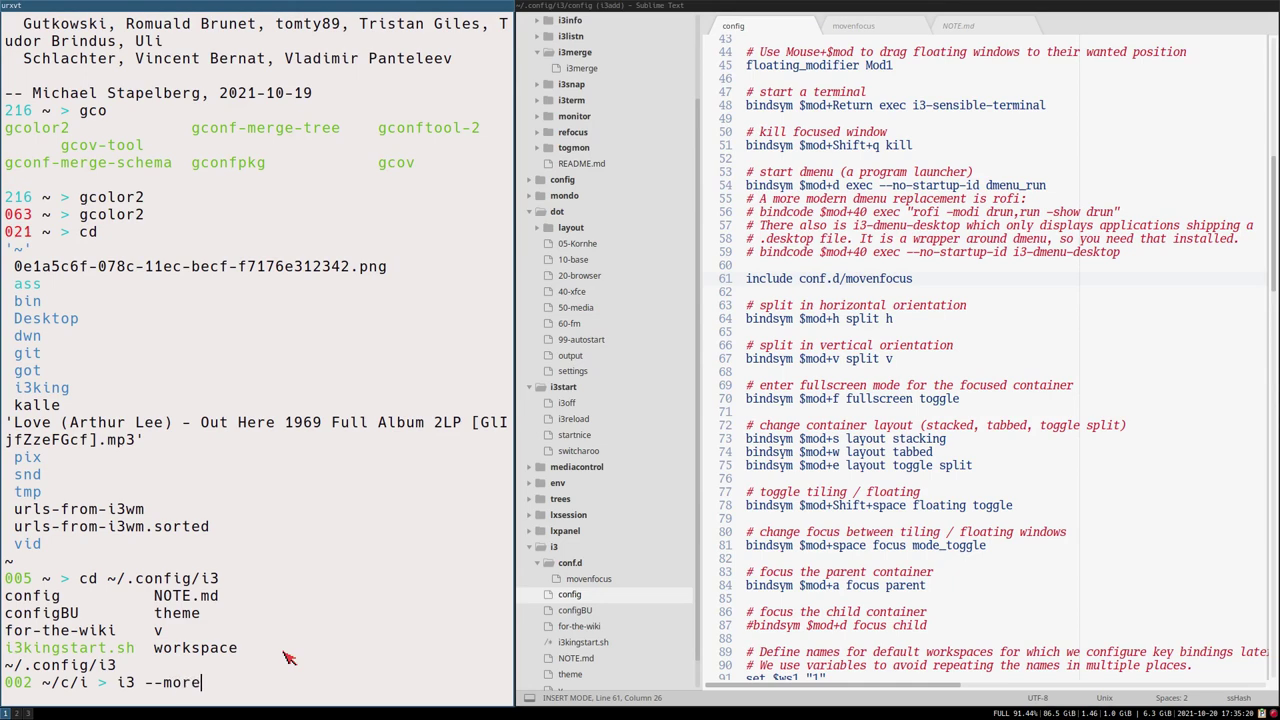
type("rsion")
key("Return")
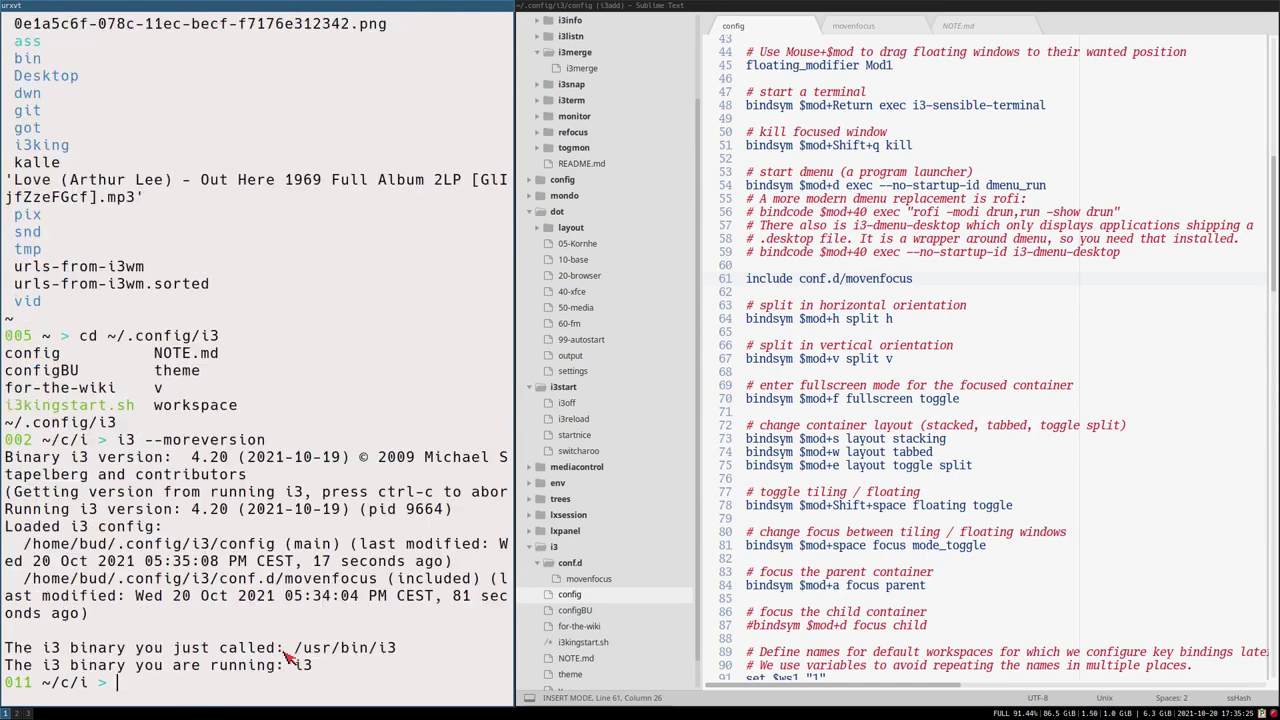
key("ctrl+minus")
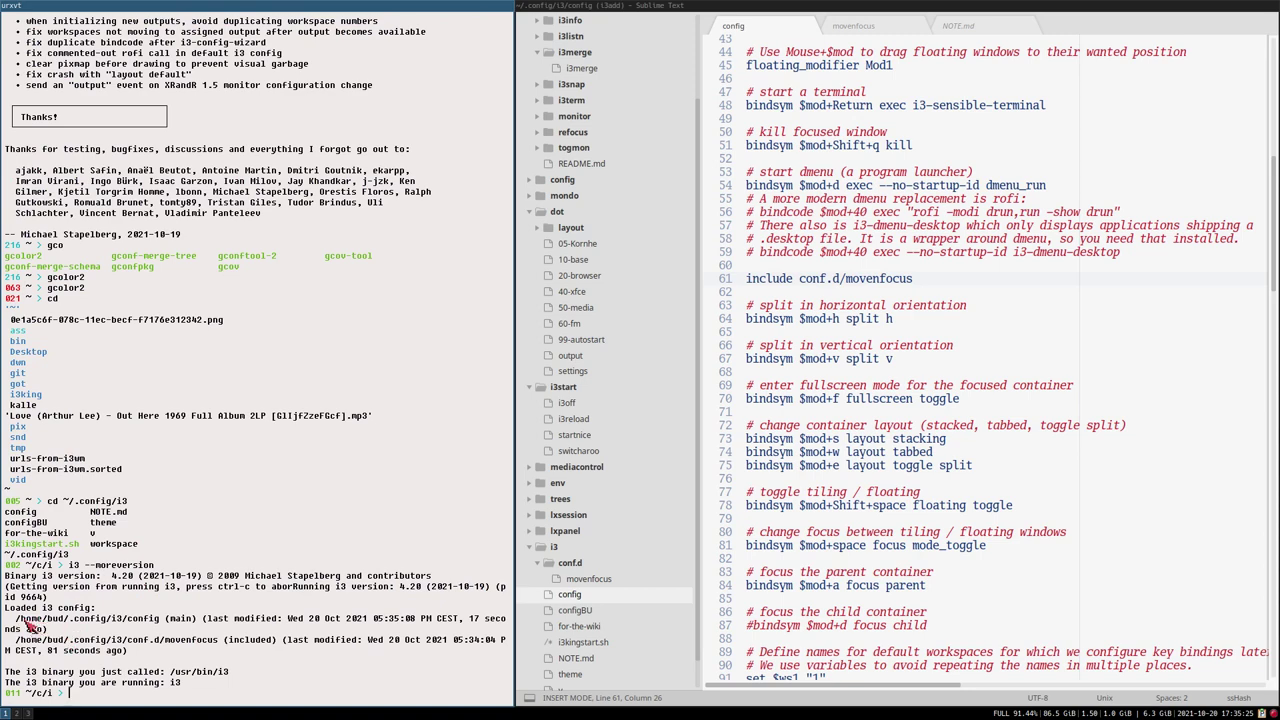
left_click_drag(16, 619, 166, 619)
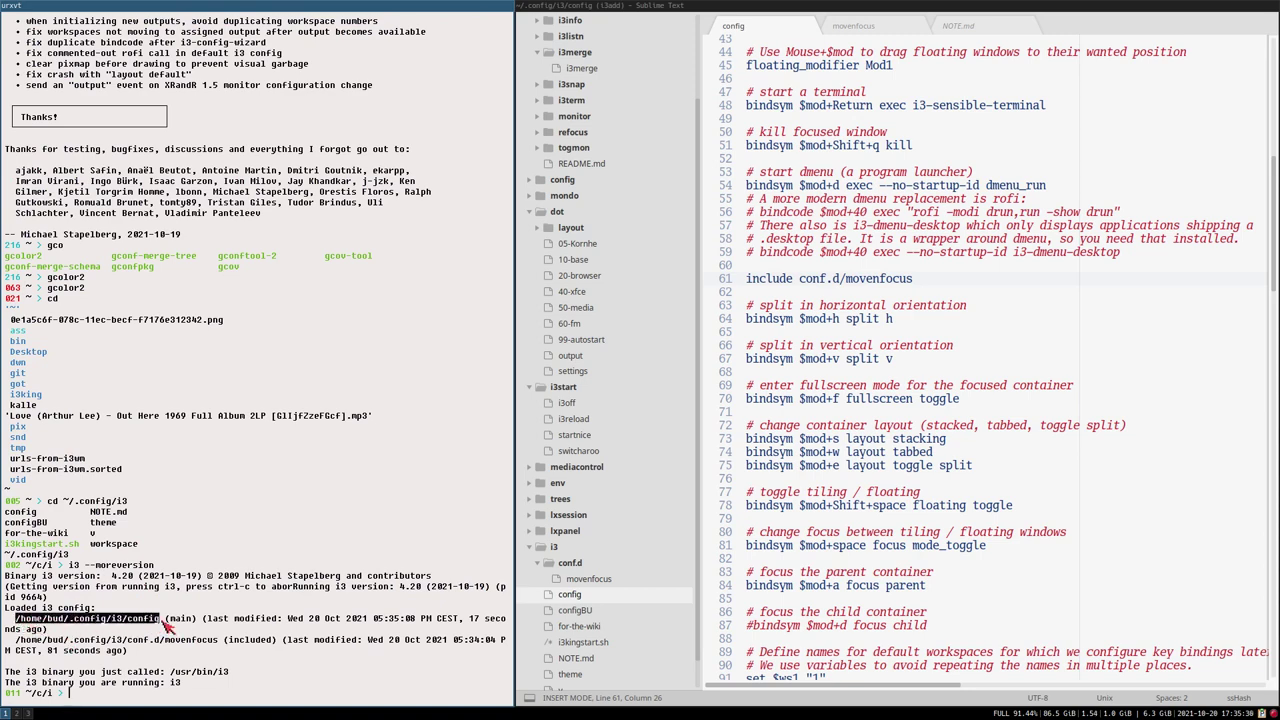
double_click(179, 619)
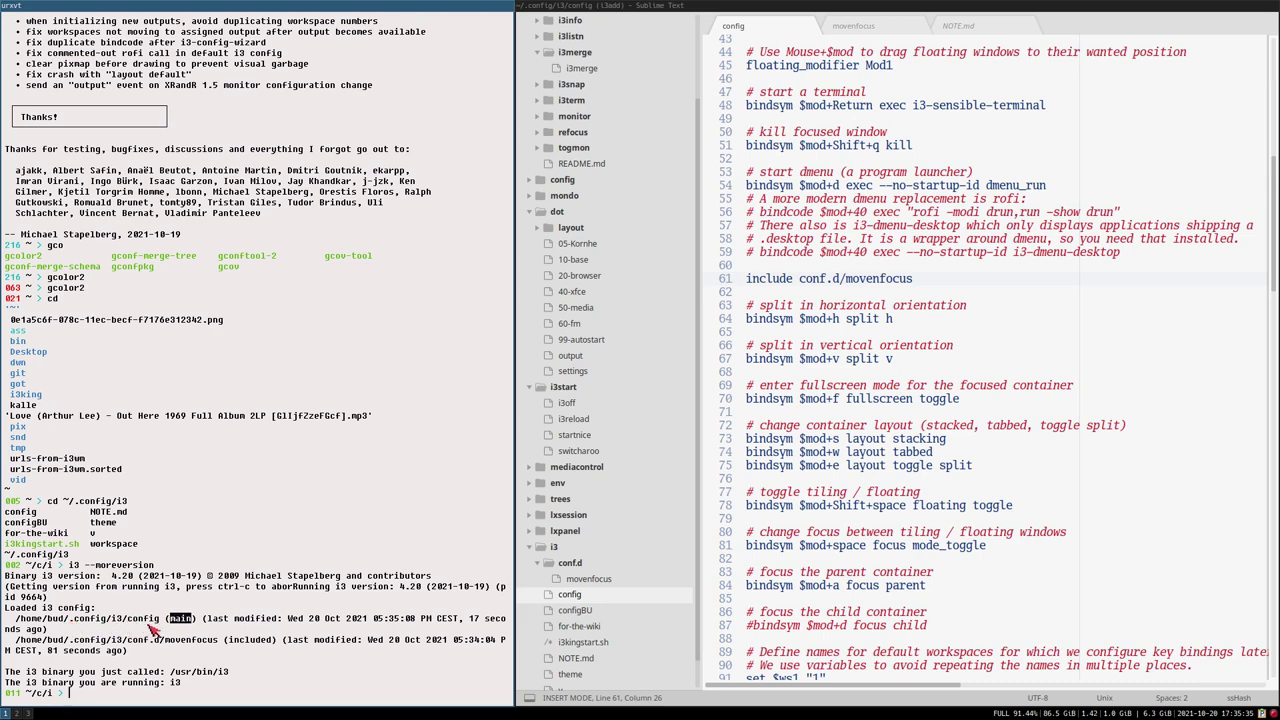
double_click(145, 620)
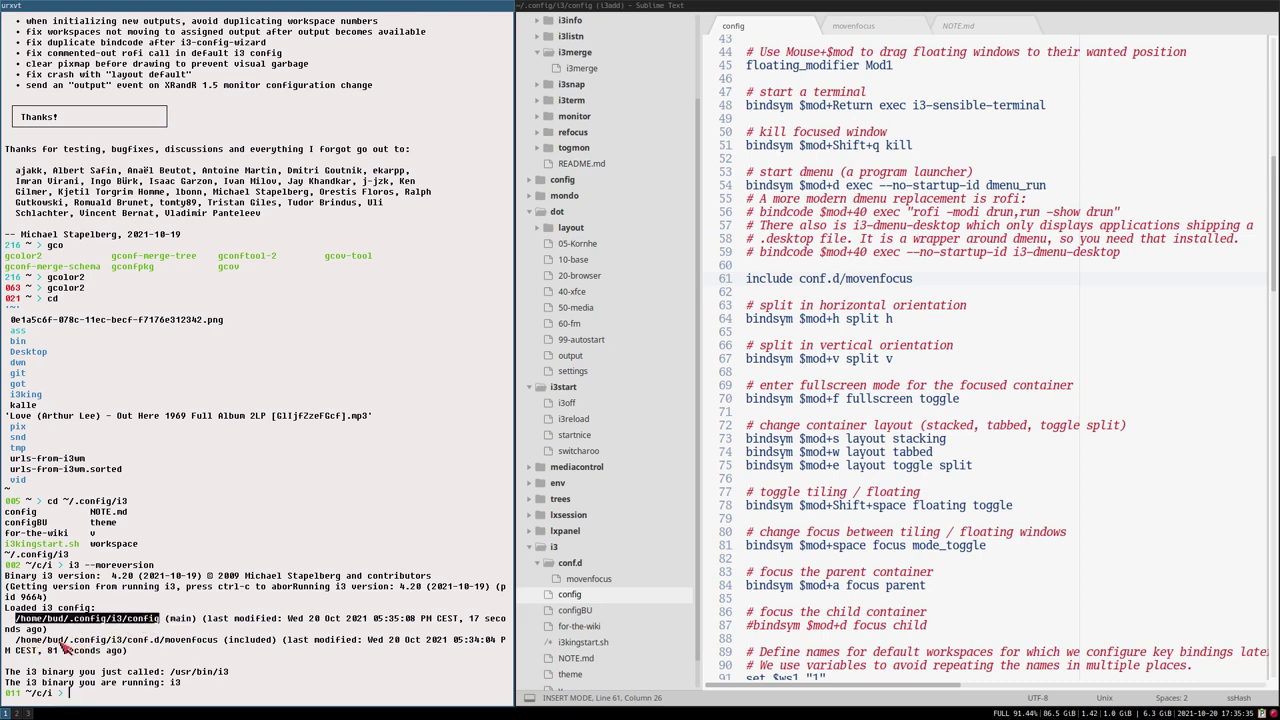
left_click(126, 648)
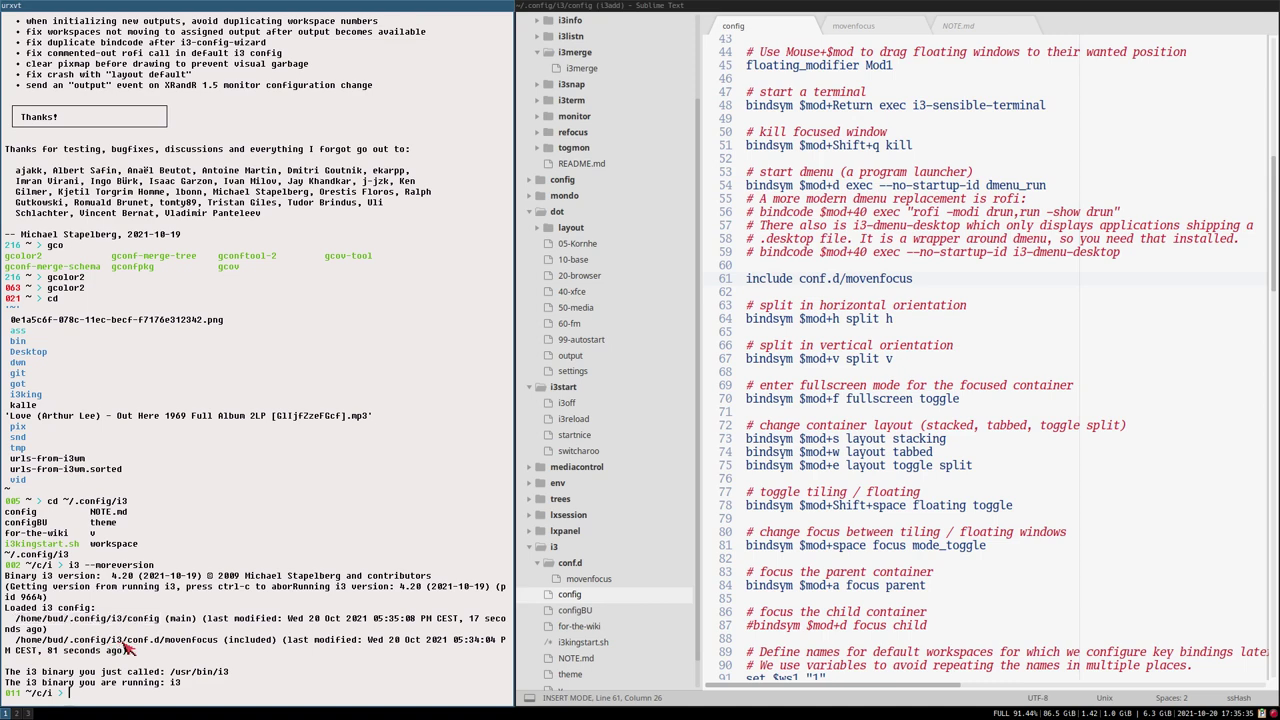
double_click(250, 639)
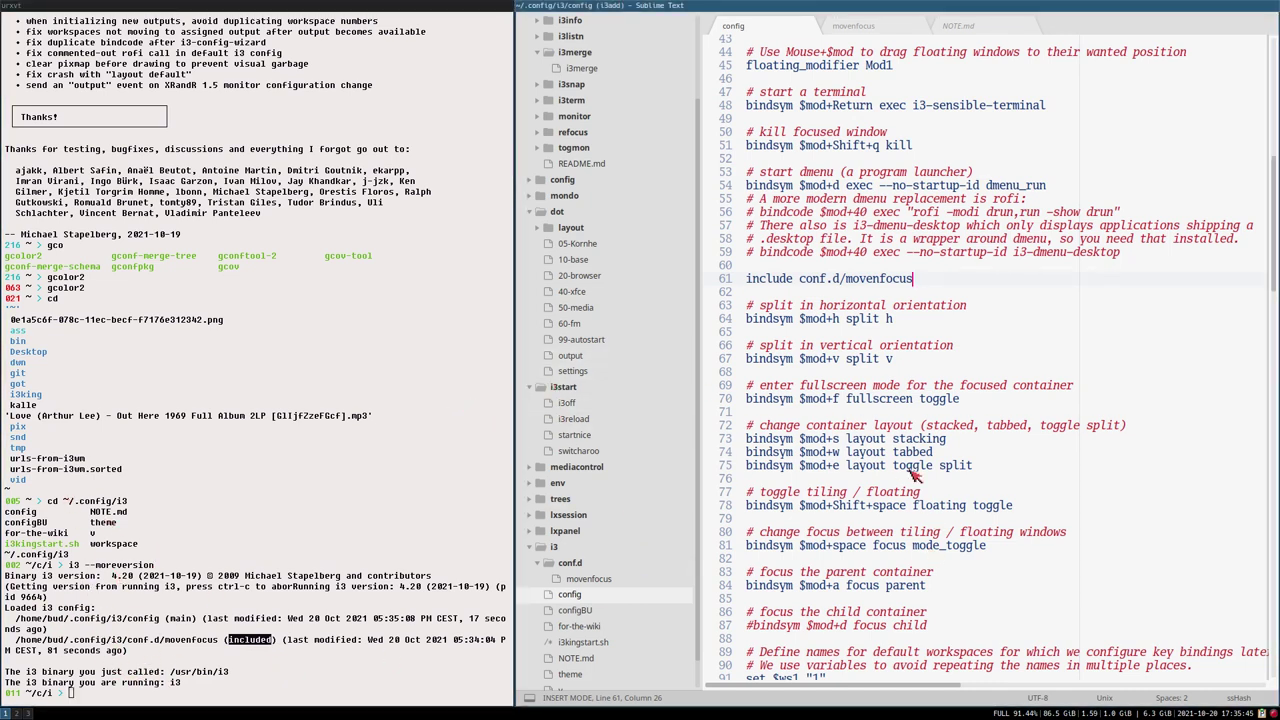
- Extend the include path to the absolute home directory path ending in .config/i3/conf.d/movenfocus and save the config file
left_click(917, 291)
left_click(799, 283)
left_click_drag(794, 281, 925, 291)
left_click(799, 282)
type("/home/")
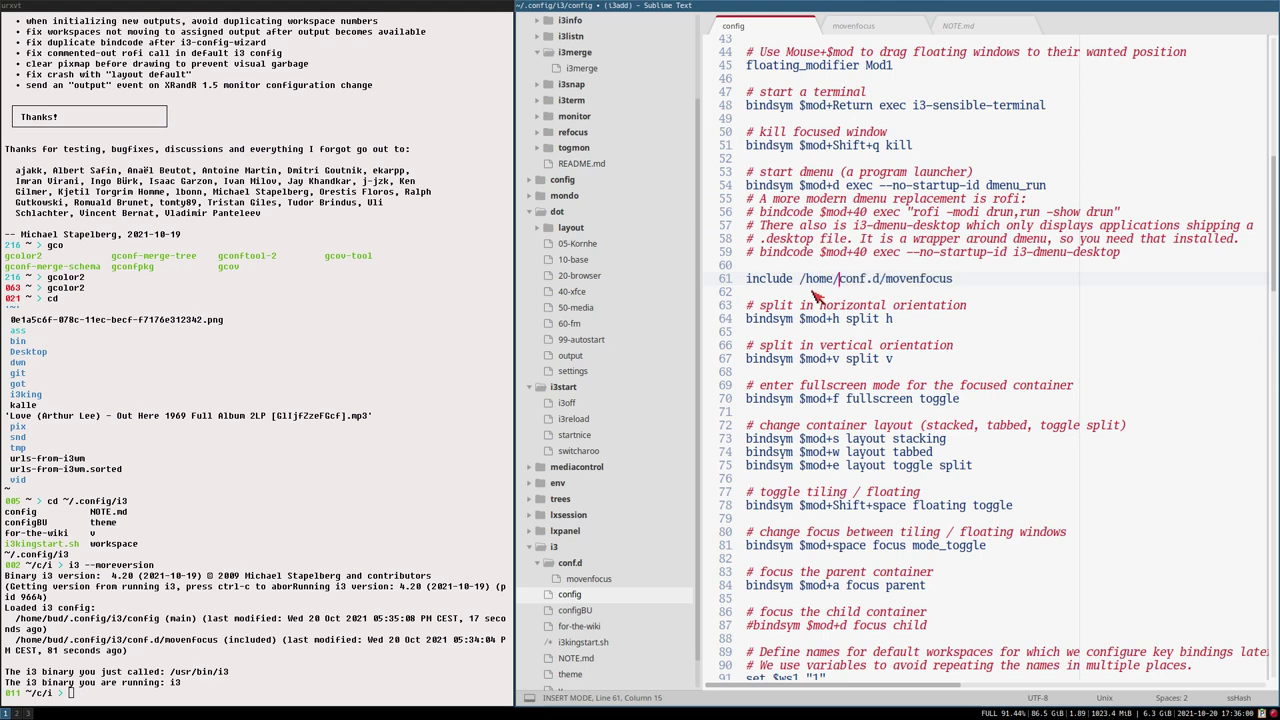
type("bud/")
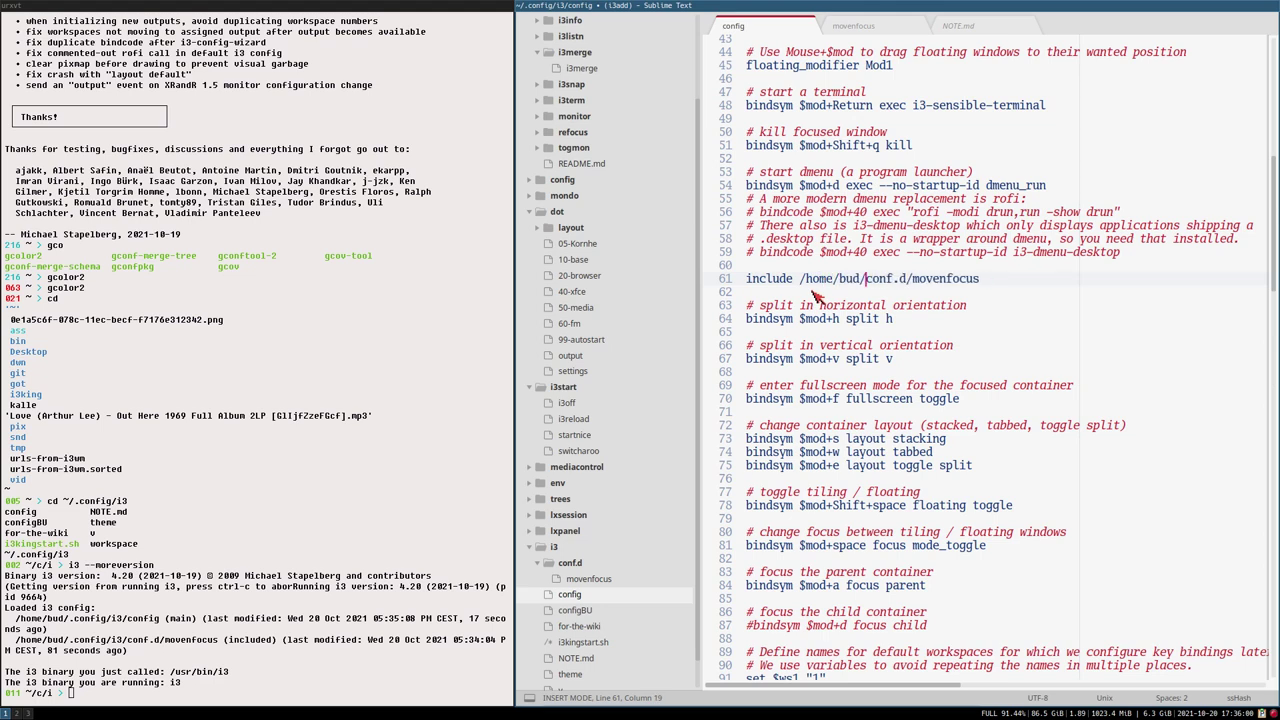
type(".config")
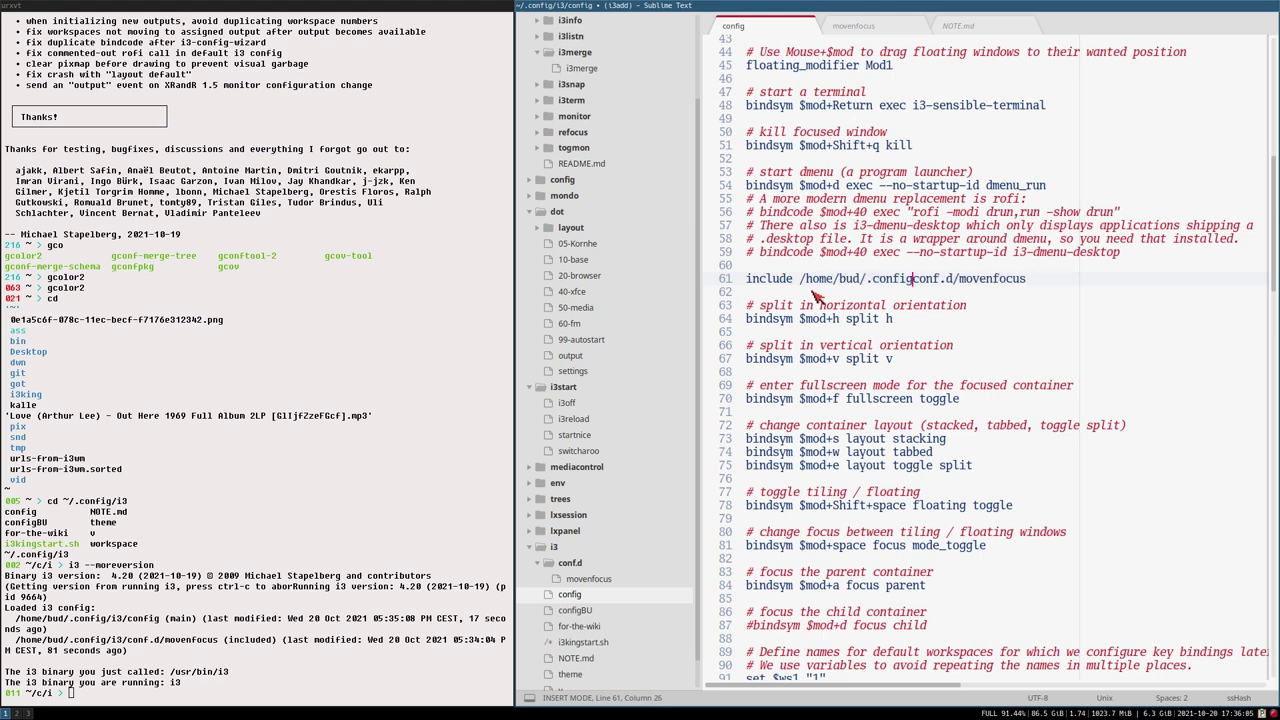
type("/i3/")
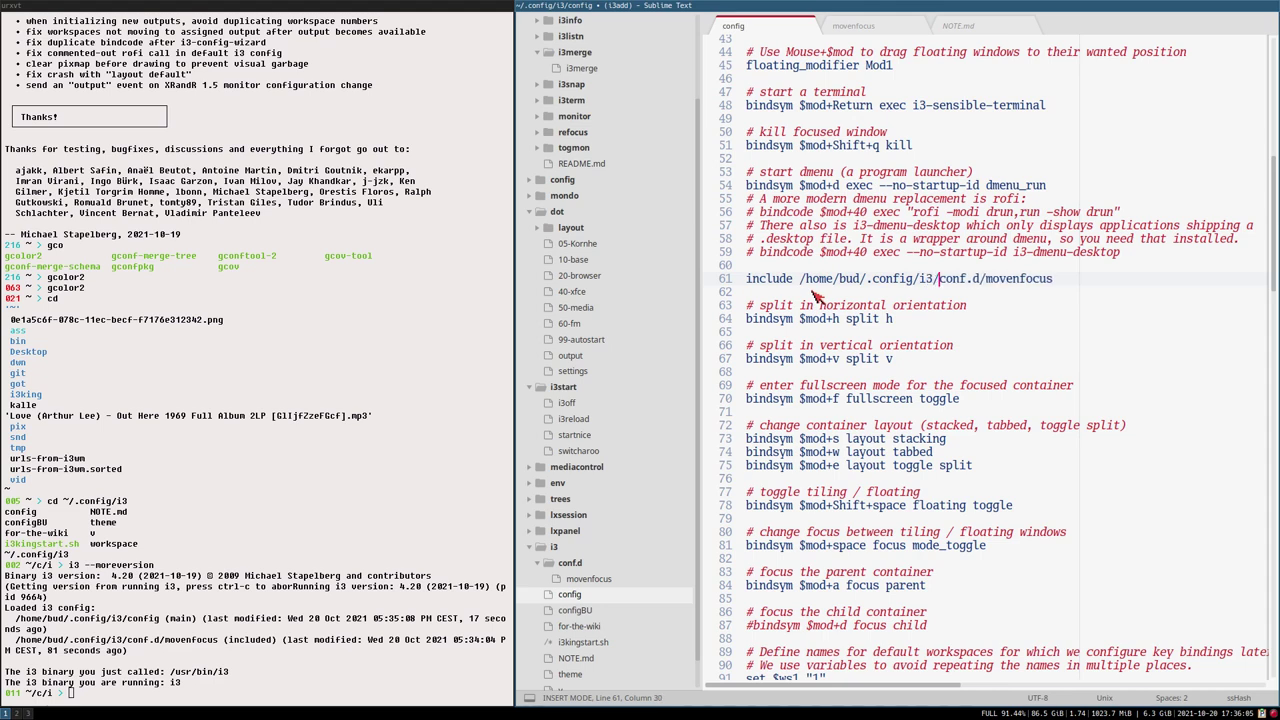
key("ctrl+s")
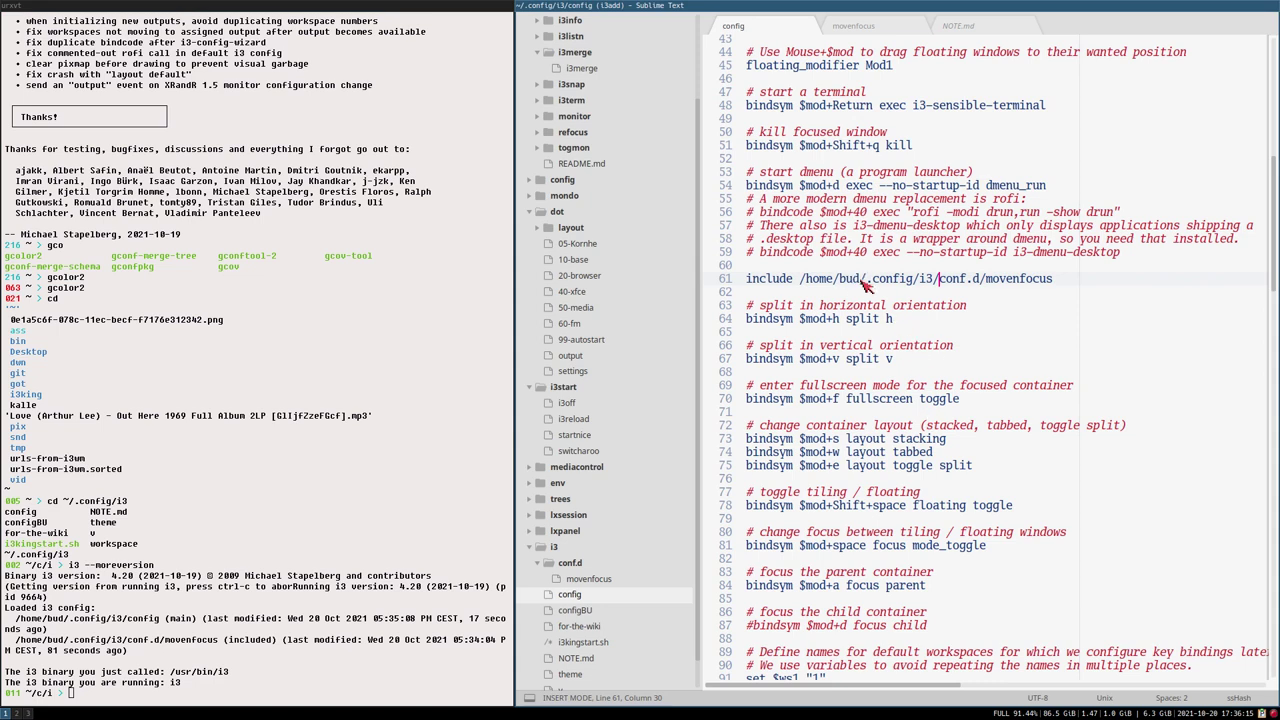
- Shorten the include path to ~/.config/i3/conf.d/movenfocus and save the config file
left_click_drag(859, 280, 803, 287)
type("~")
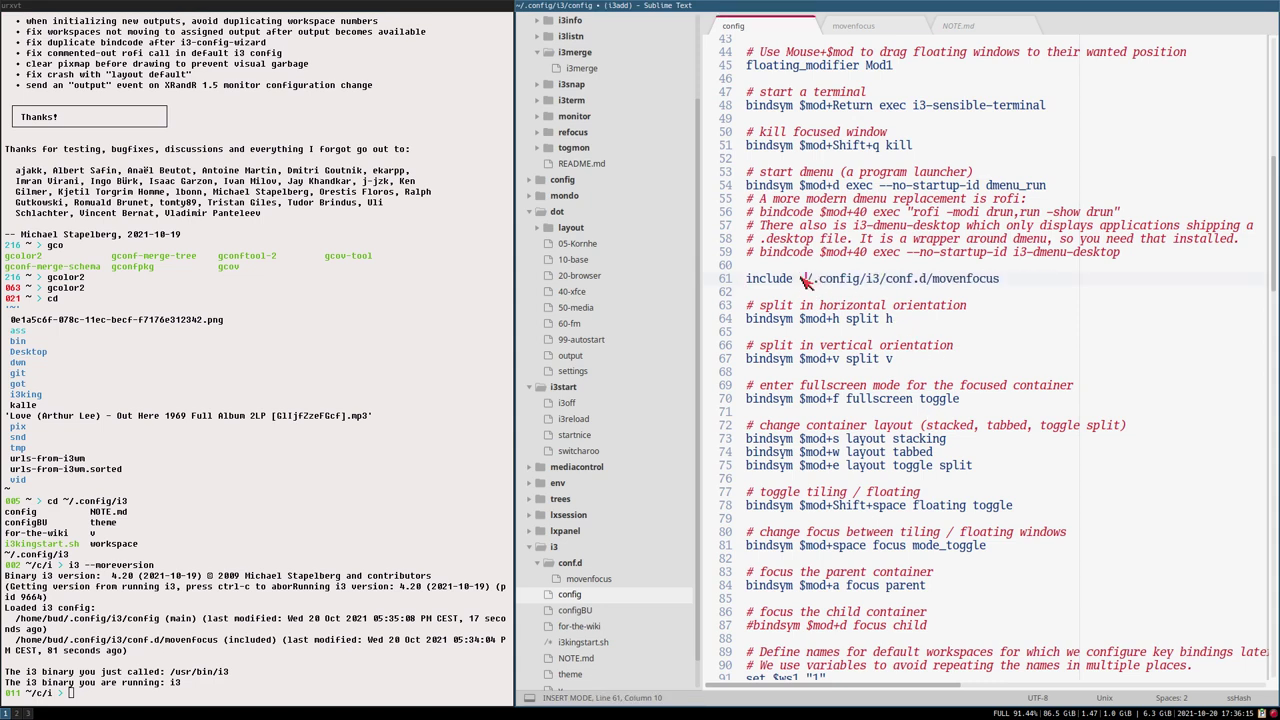
key("ctrl+s")
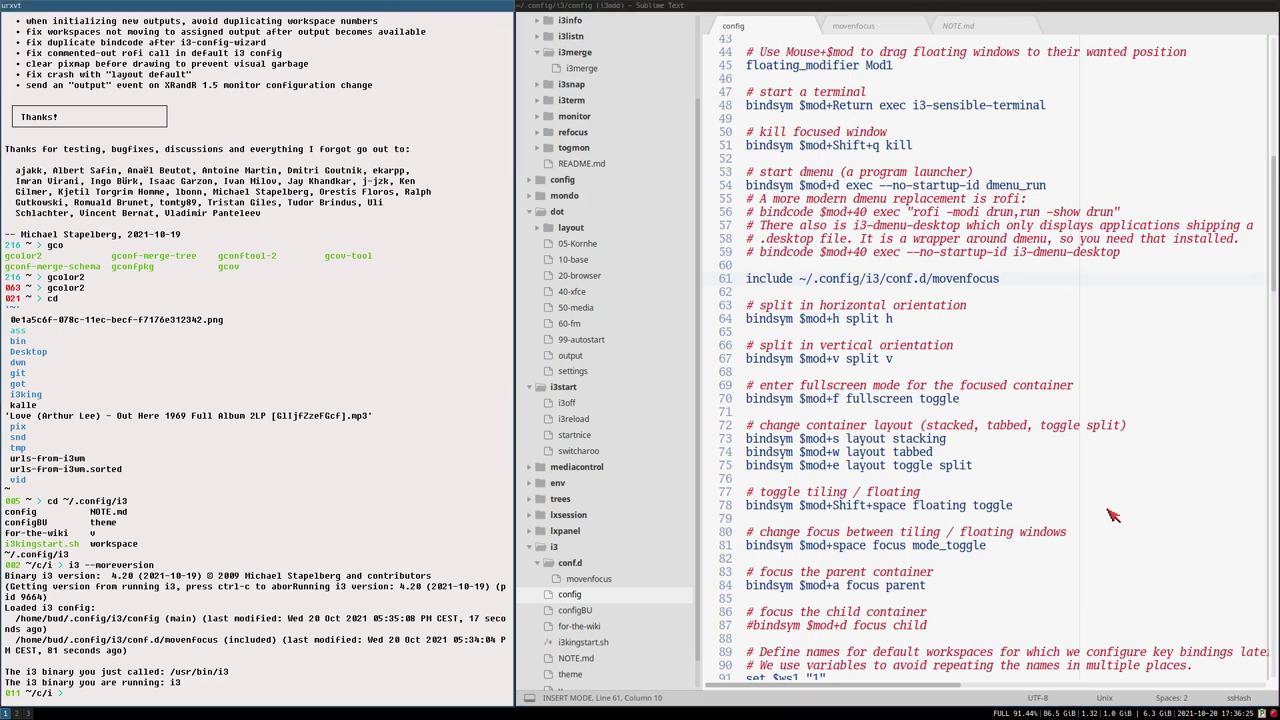
- Change the include path to $HOME/.config/i3/conf.d/movenfocus, save the config file, and test the window focus bindings
key("BackSpace")
type("$HO")
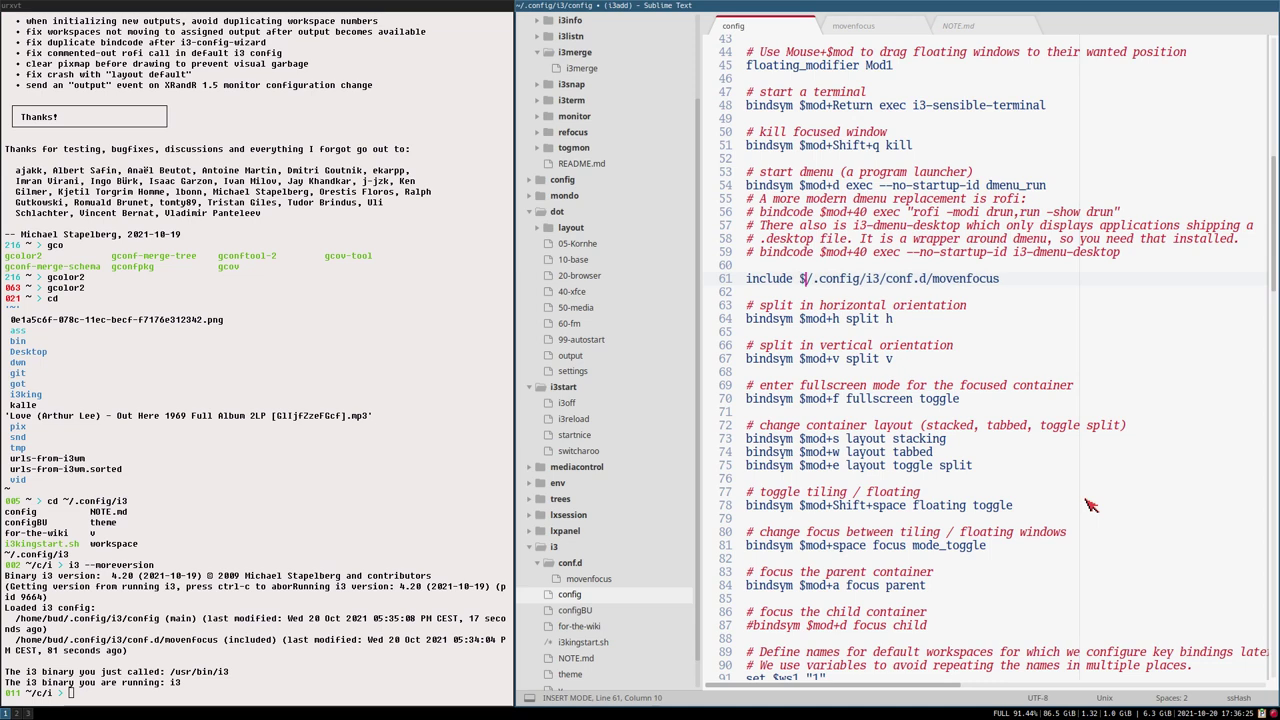
type("ME")
key("ctrl+s")
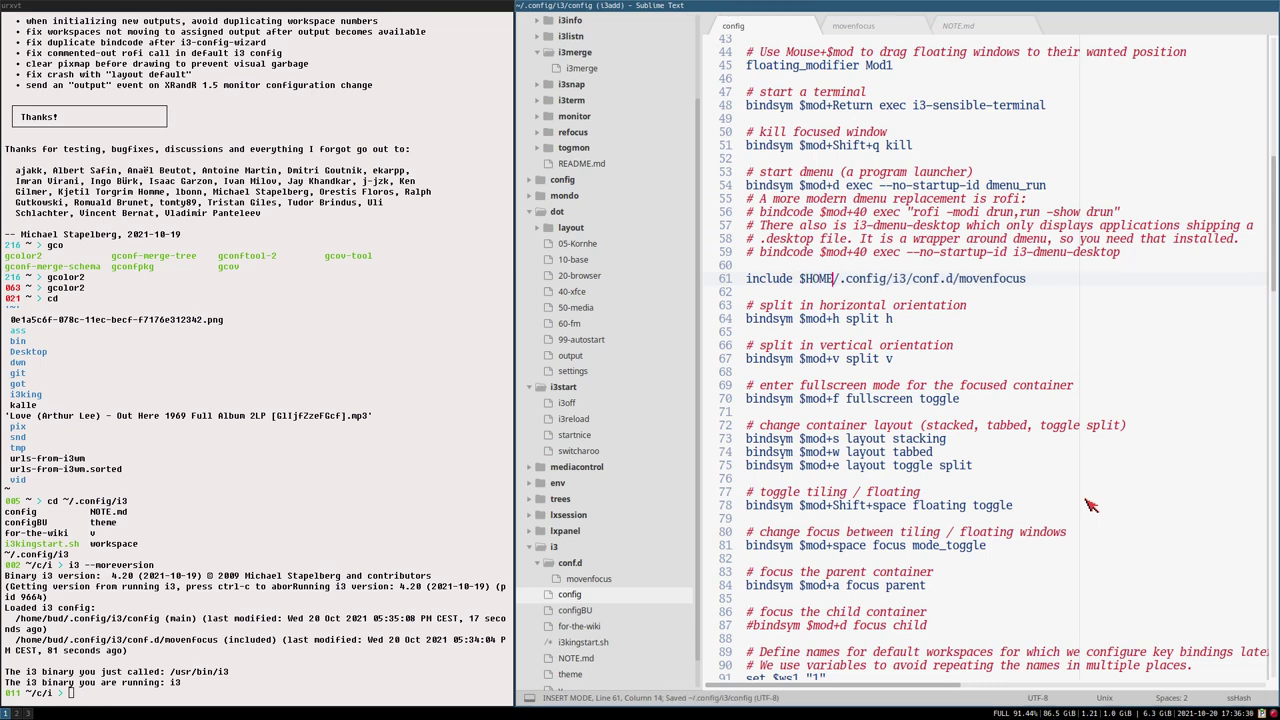
key("super+Left")
key("super+Right")
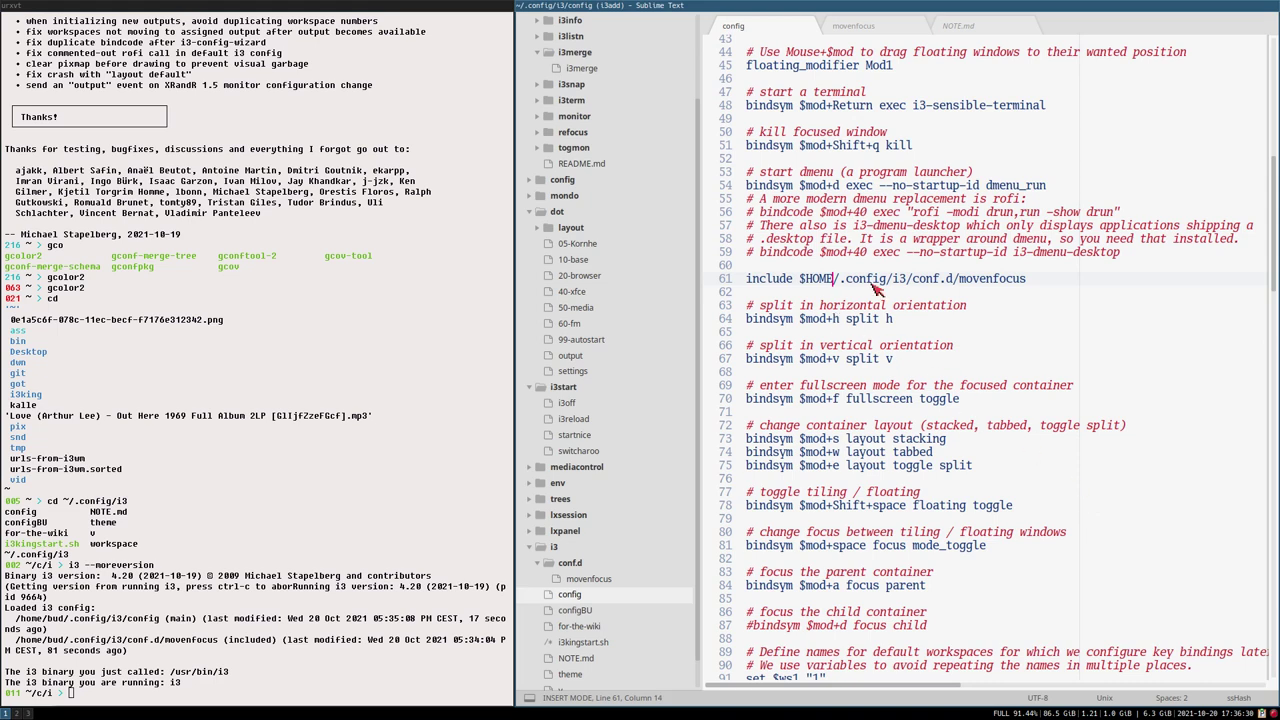
- Change the include path to $XDG_CONFIG_HOME/i3/conf.d/movenfocus and save the config file
left_click_drag(884, 281, 806, 281)
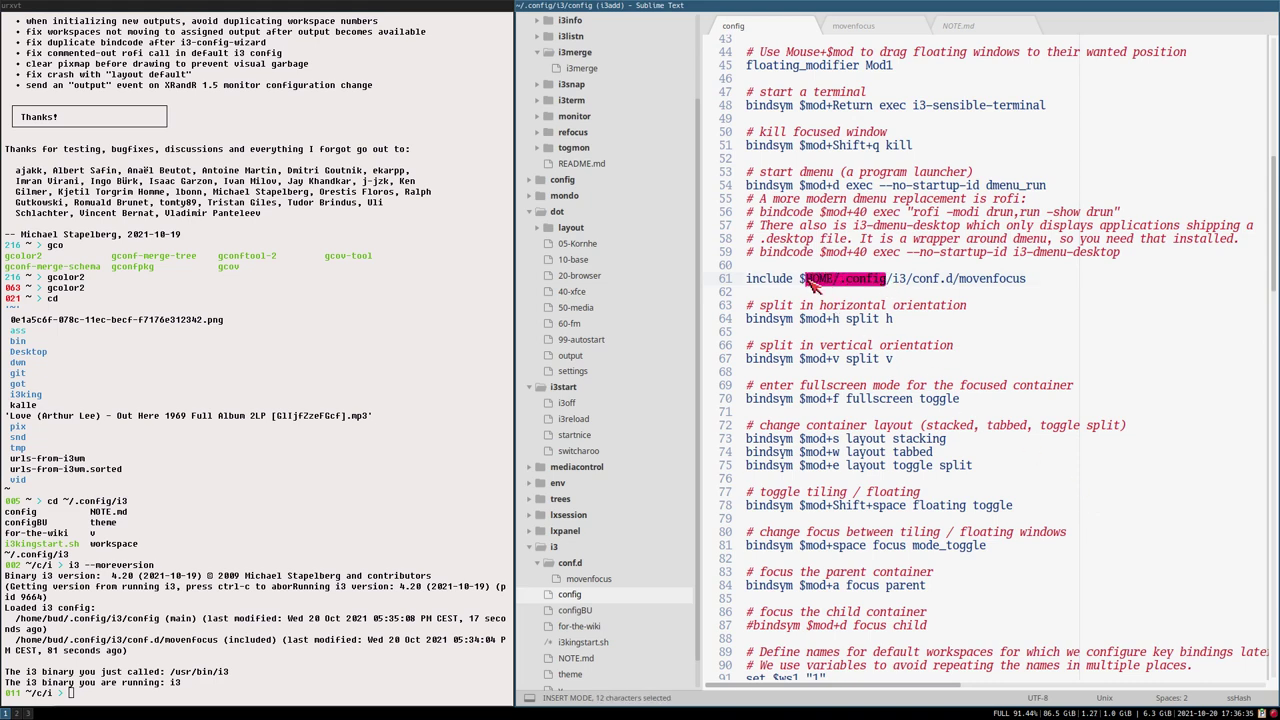
type("XDG_CON")
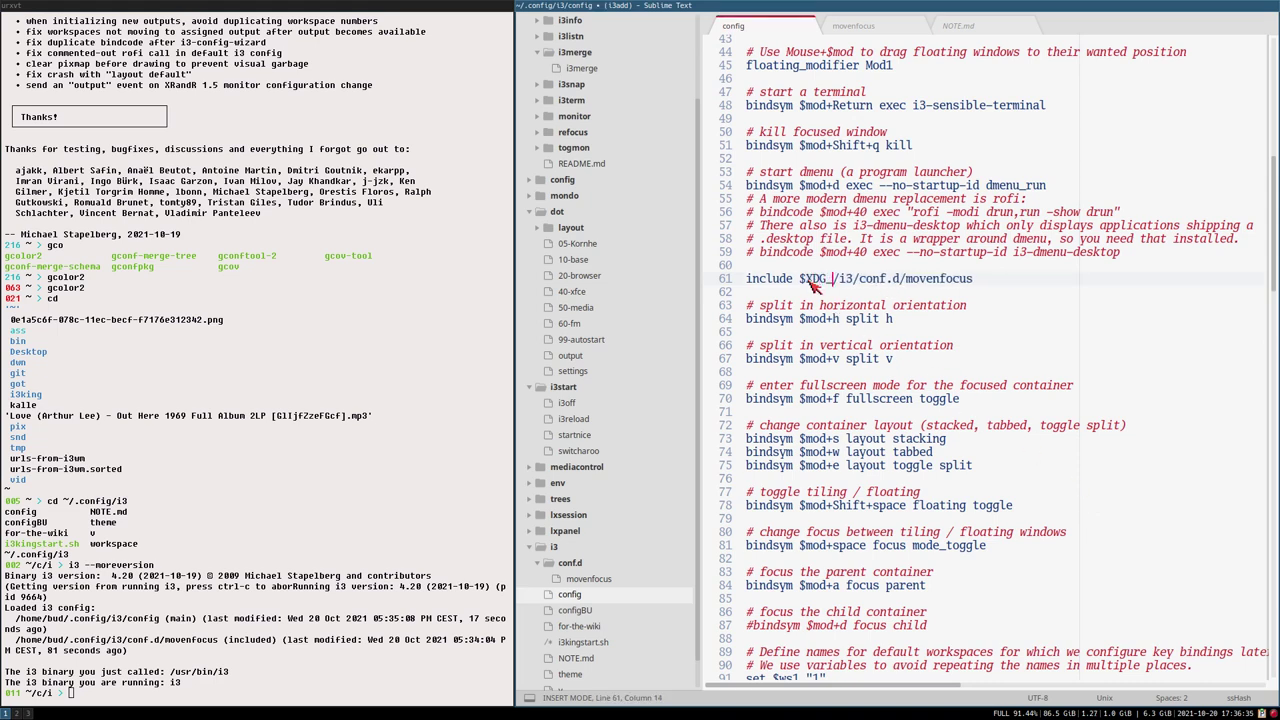
type("FIG")
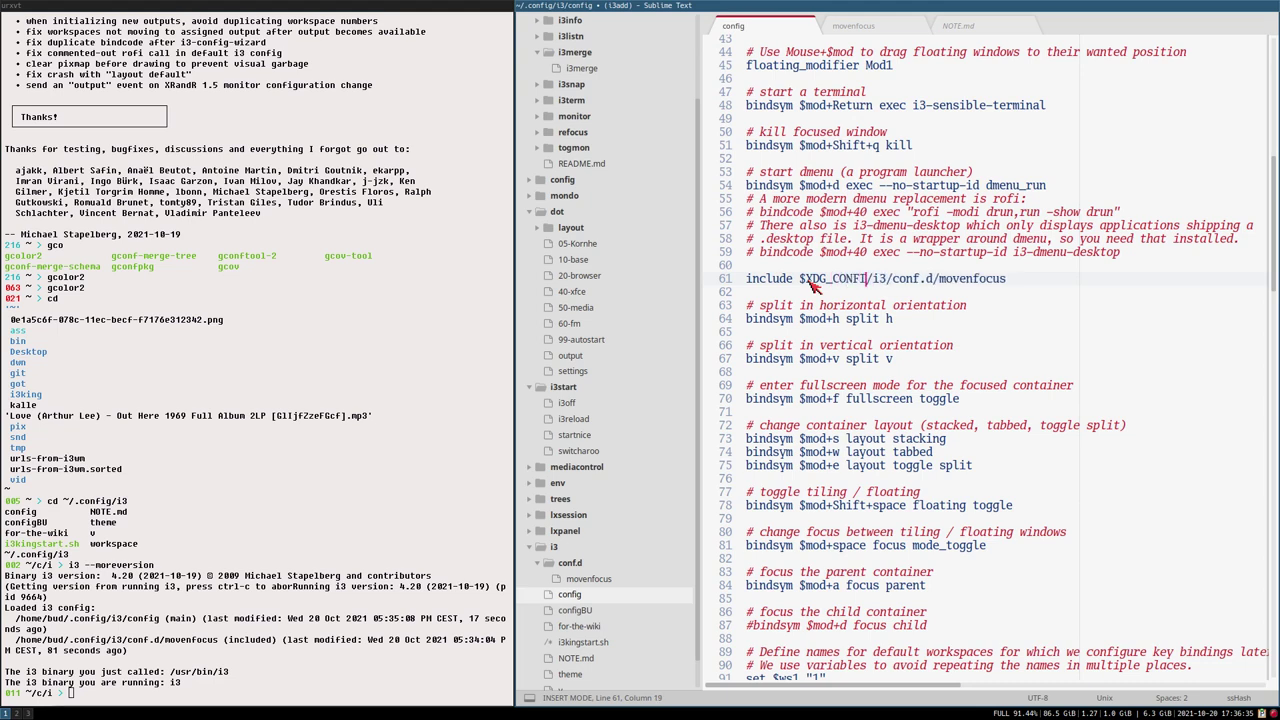
type("_HOME")
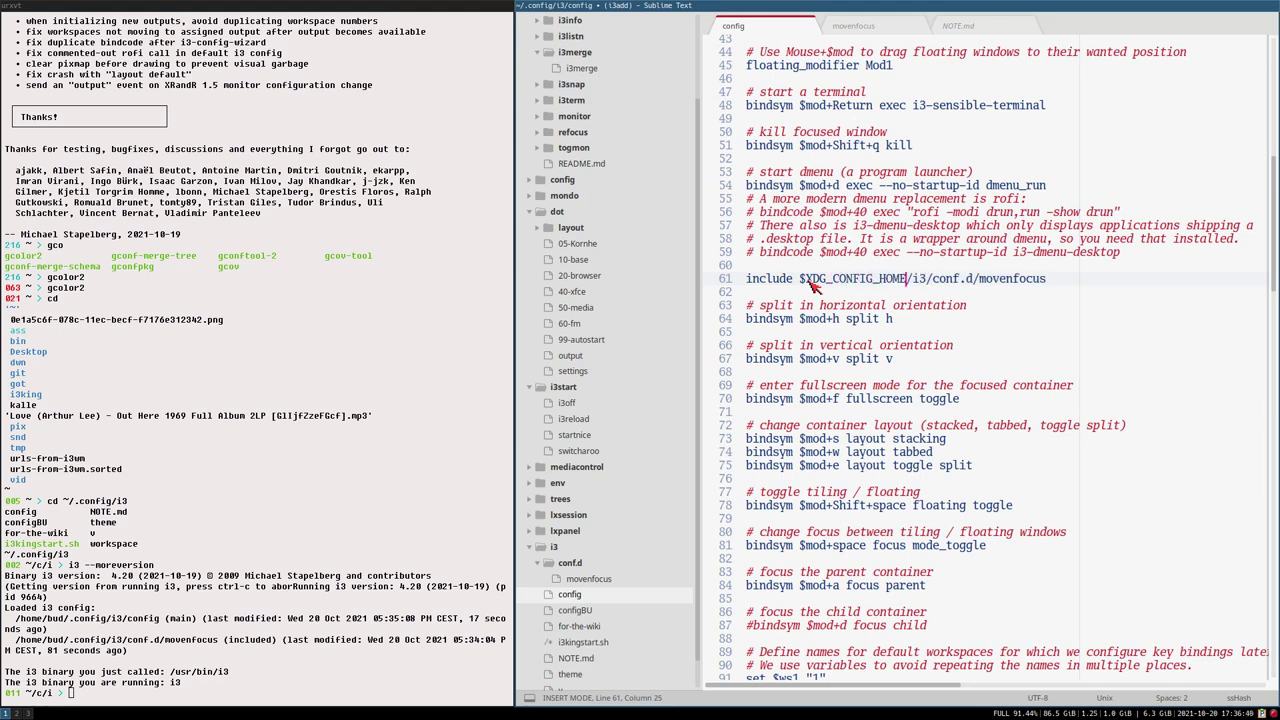
key("ctrl+s")
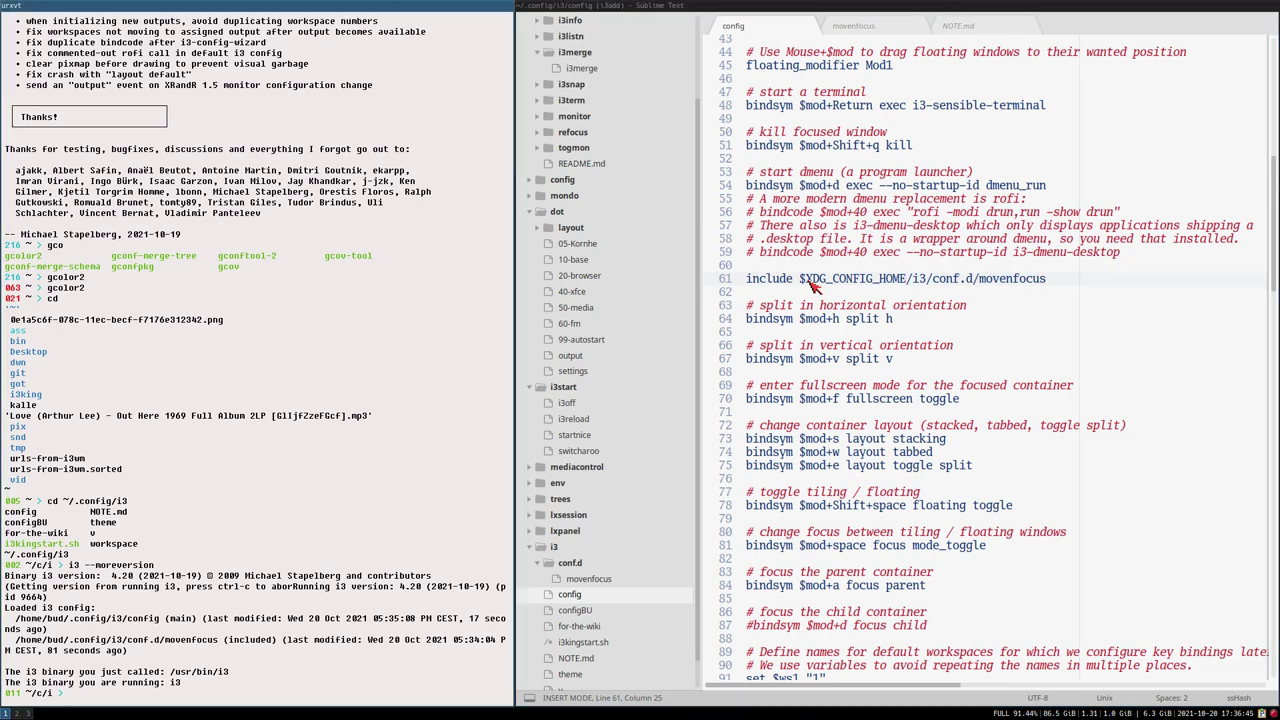
left_click_drag(806, 280, 908, 281)
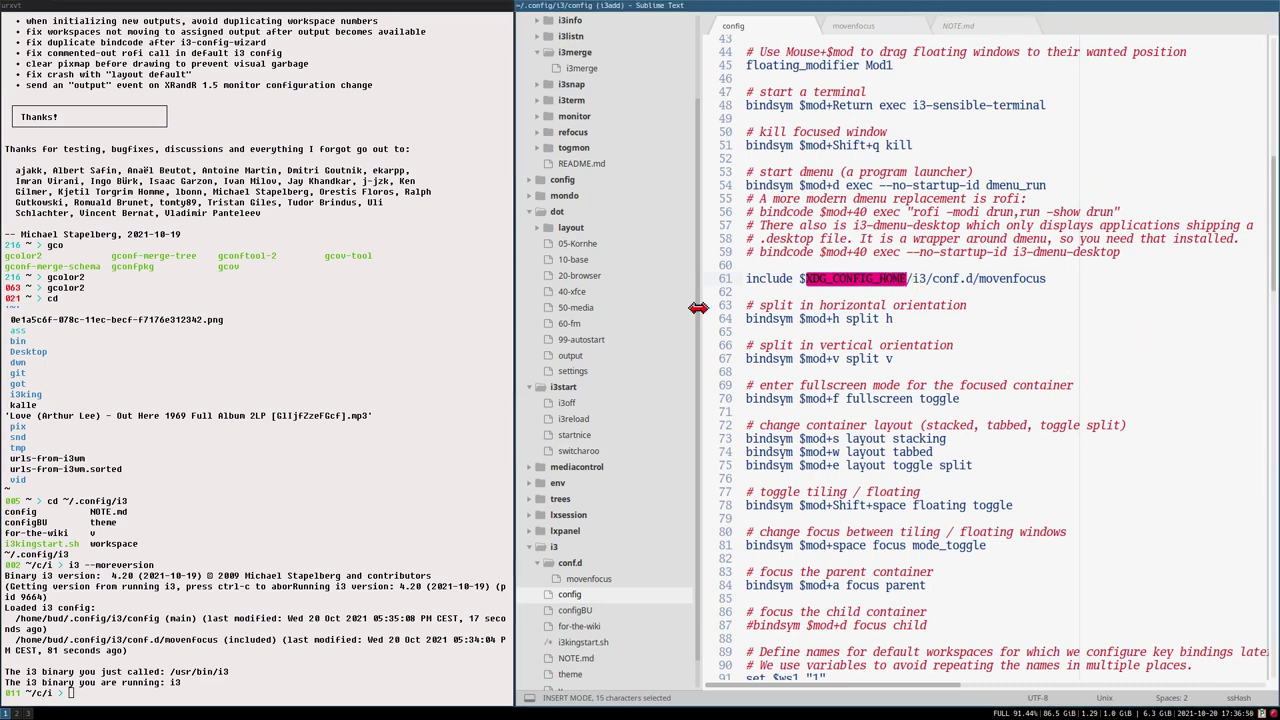
left_click(911, 212)
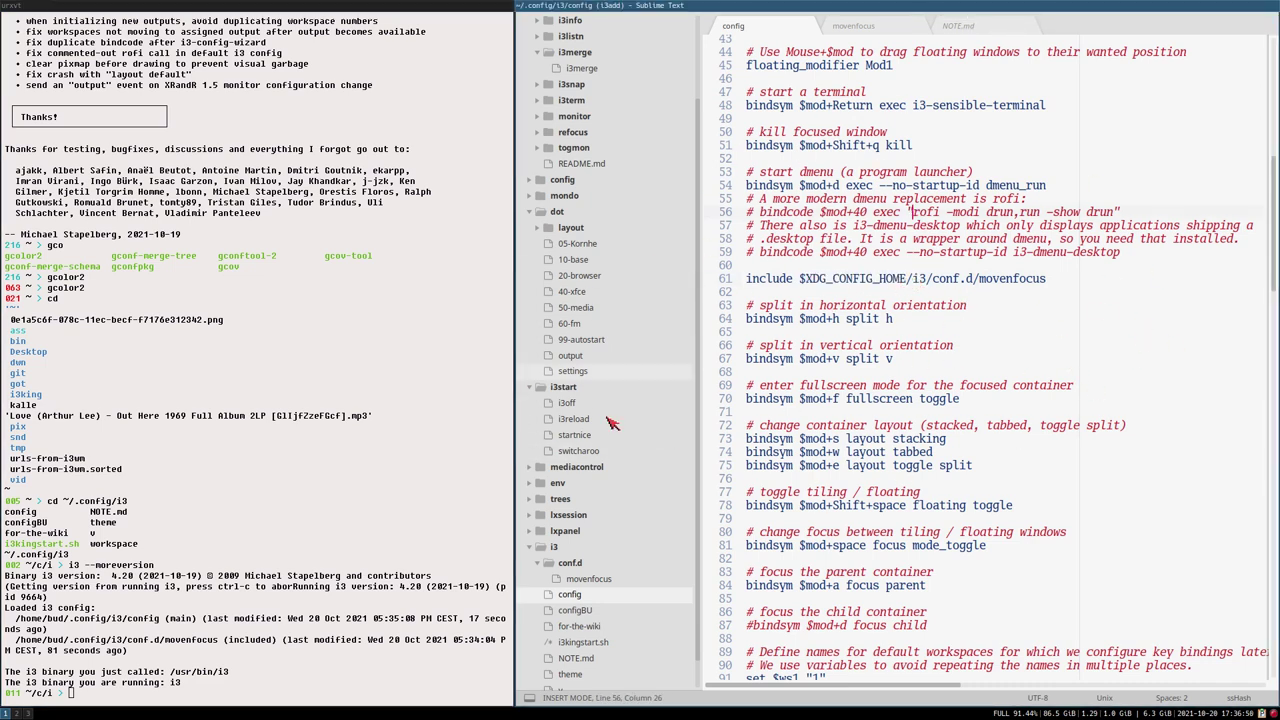
left_click(907, 281)
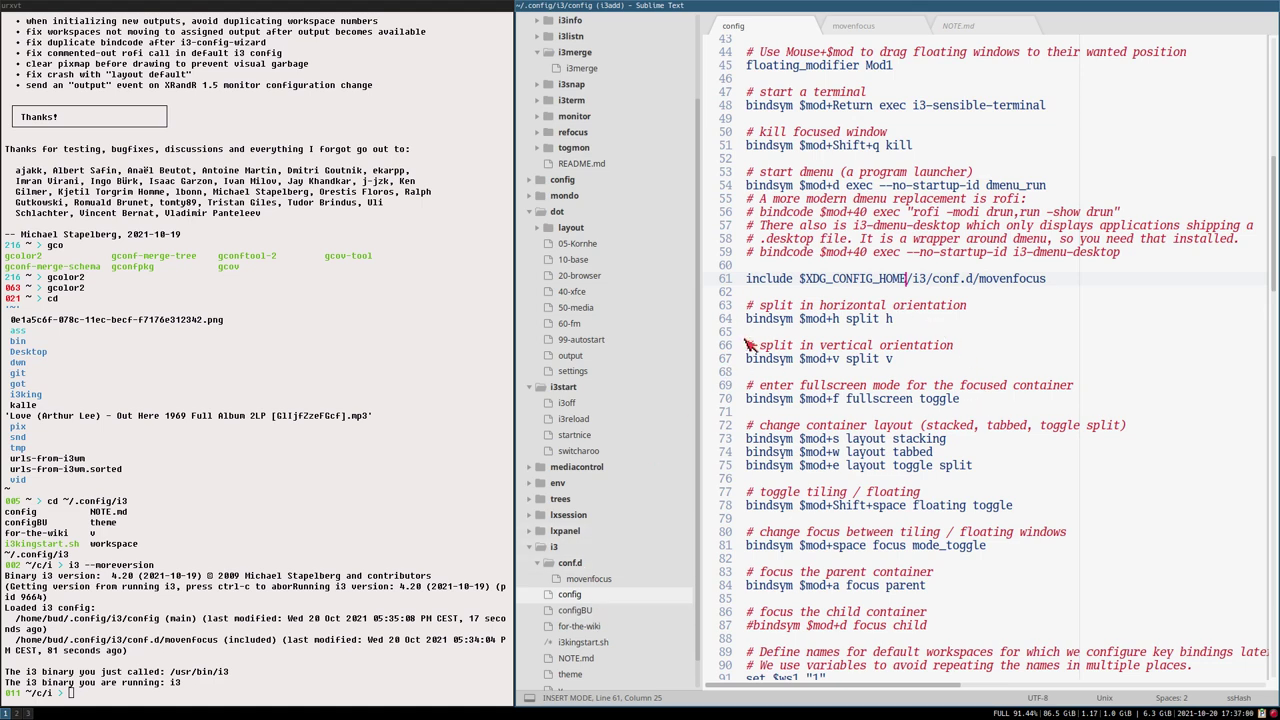
- Cut the bindings from split in horizontal orientation through focus the parent container out of the config file and save it
left_click_drag(748, 308, 1020, 591)
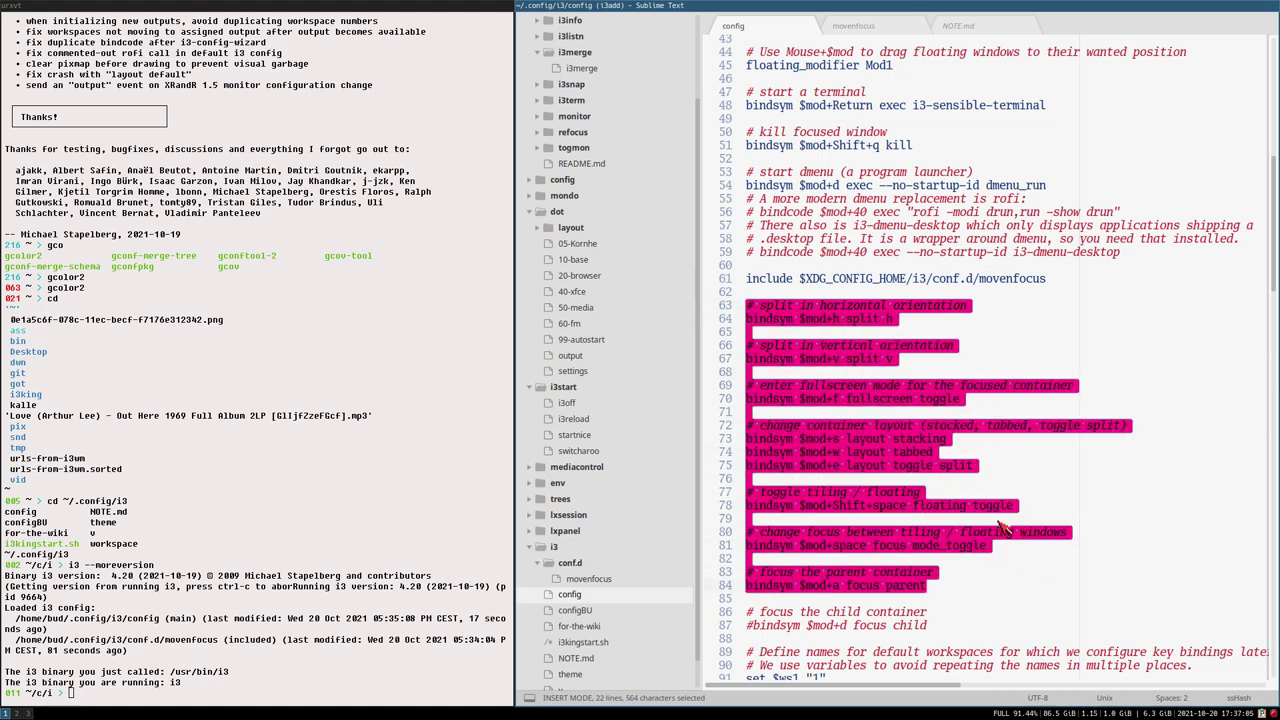
key("ctrl+x")
key("ctrl+s")
- Create the file ~/.config/i3/conf.d/randomones and paste the cut split, layout, floating and focus parent bindings into it
left_click(588, 579)
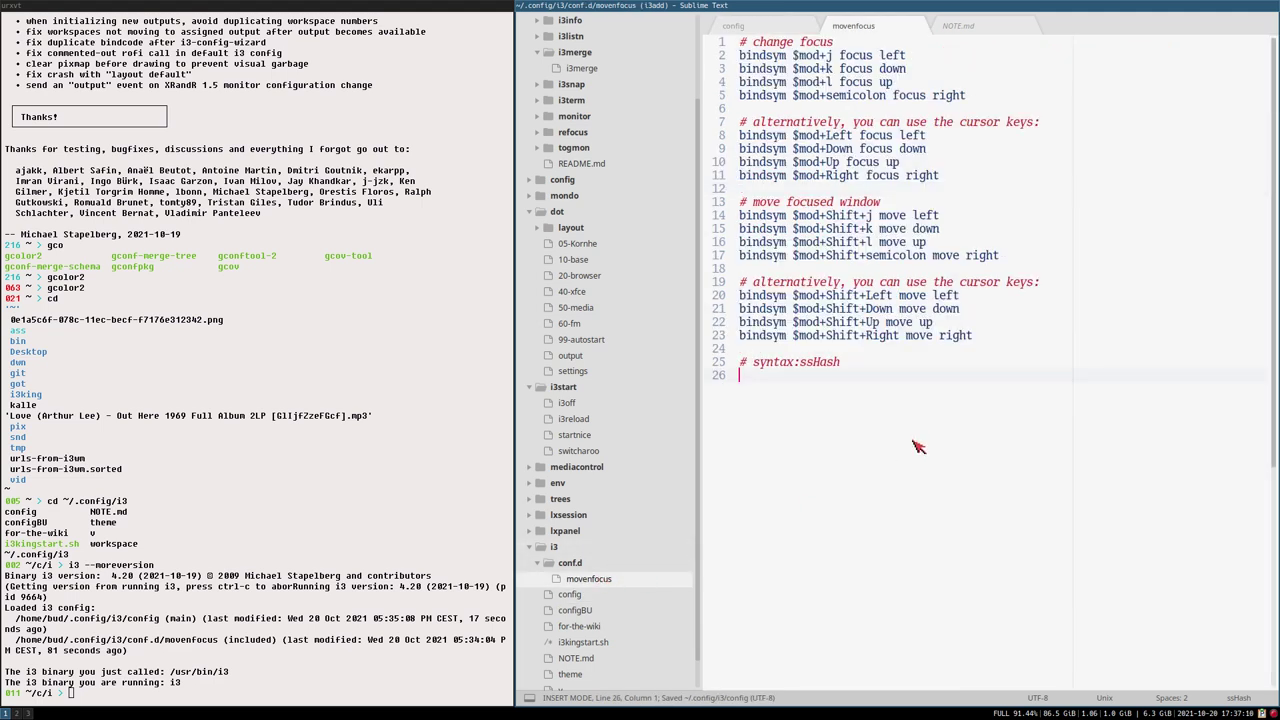
key("ctrl+o")
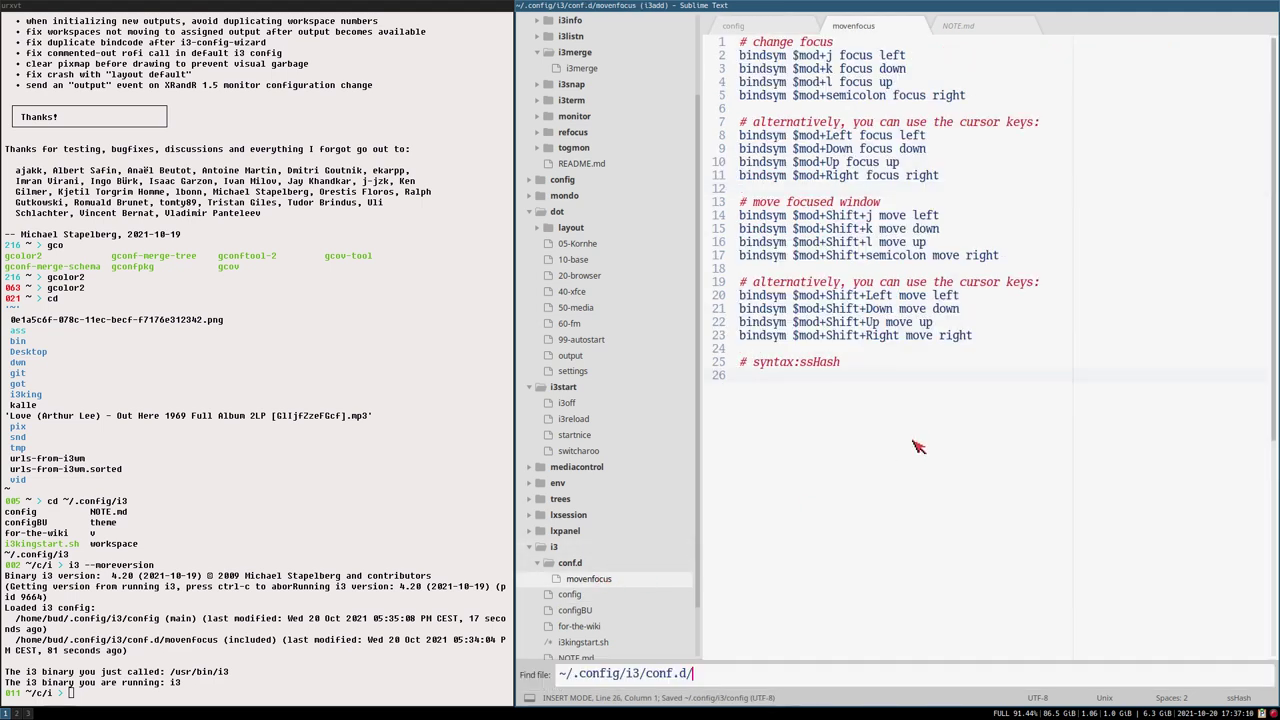
type("randomon")
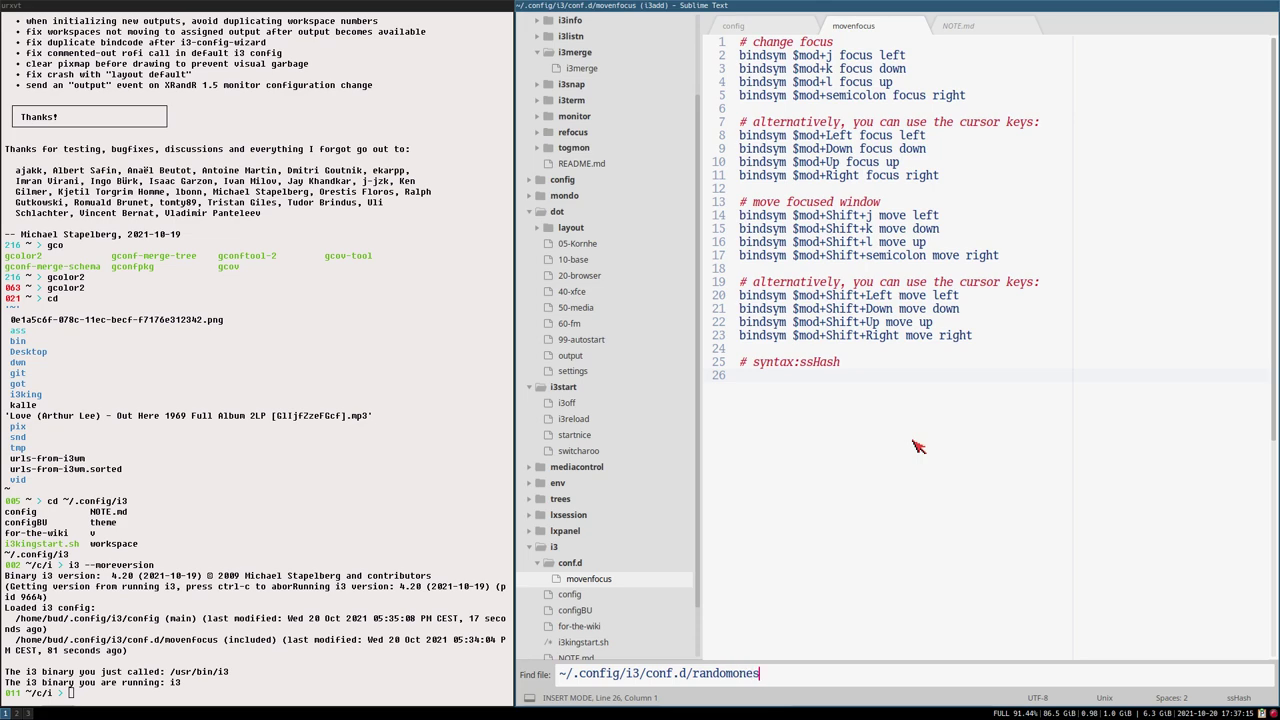
type("es")
key("Return")
key("ctrl+v")
key("o")
key("Return")
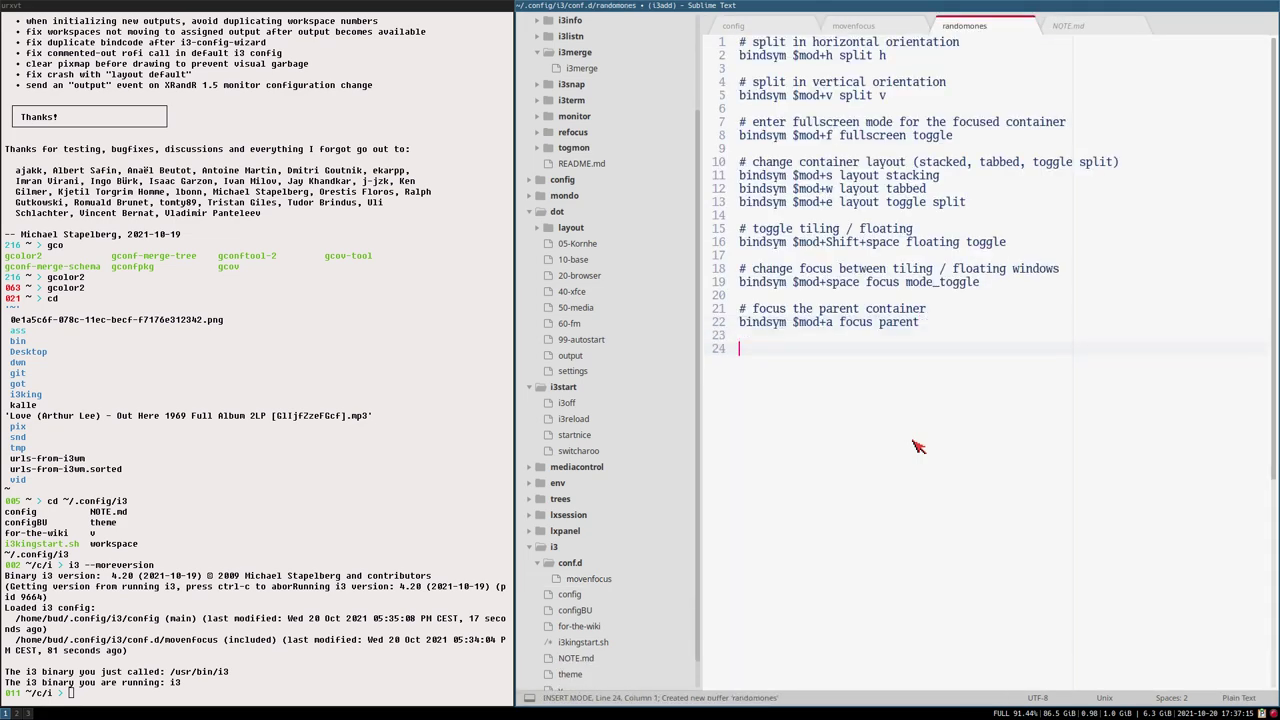
- Add the comment line "# syntax:ssHash" at the end of randomones and save the file
type("#sy")
key("BackSpace")
key("BackSpace")
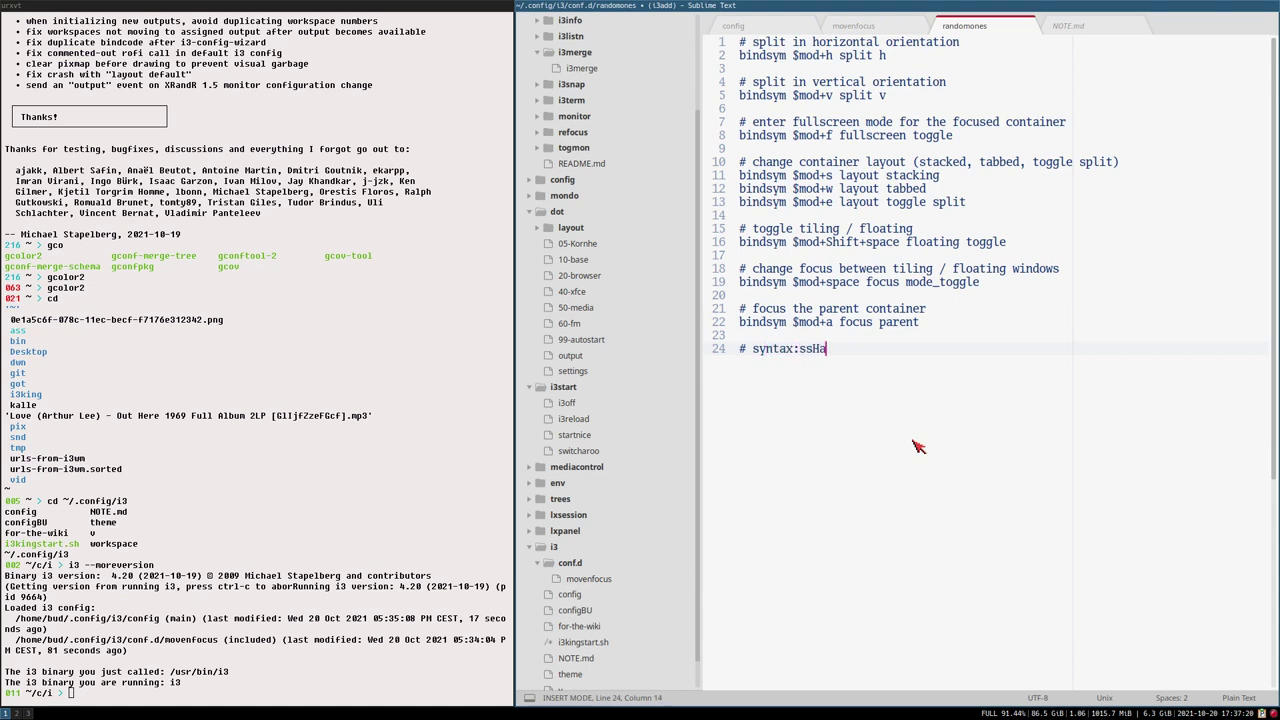
type("syntax:ssHash")
key("Return")
key("ctrl+s")
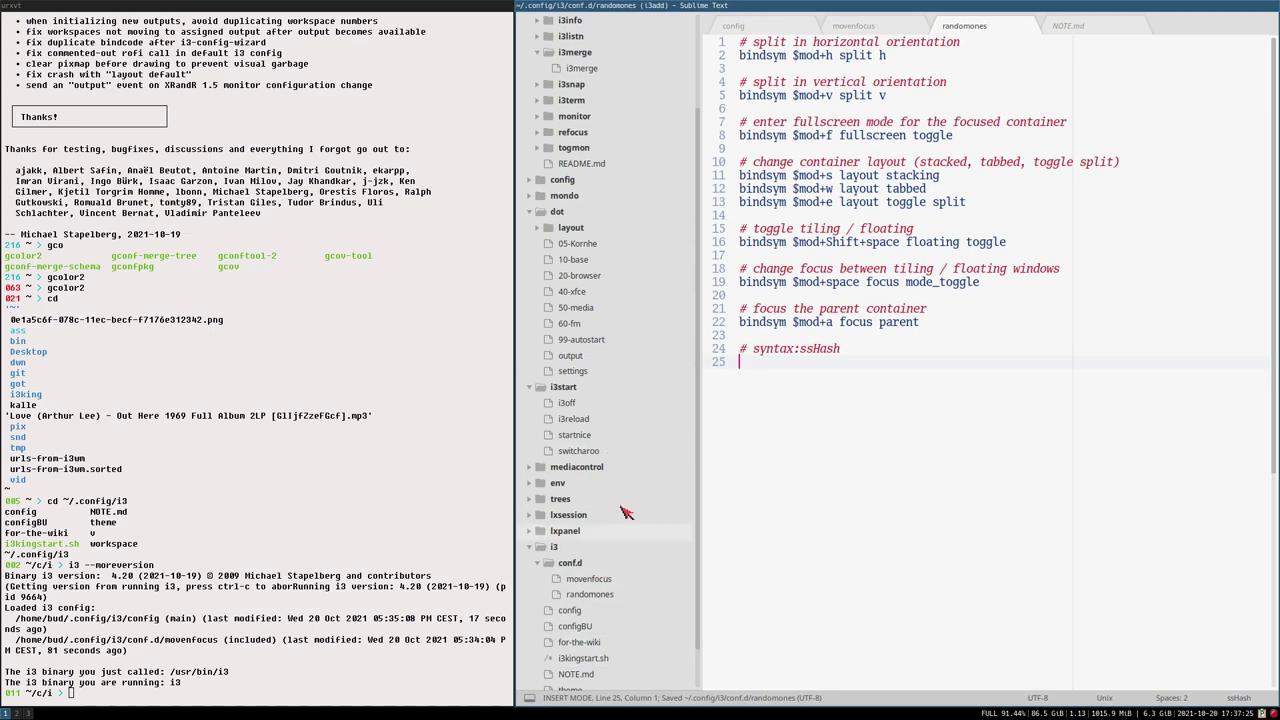
- Duplicate the movenfocus include line in config, change the copy to $XDG_CONFIG_HOME/i3/conf.d/randomones, and save
left_click(764, 26)
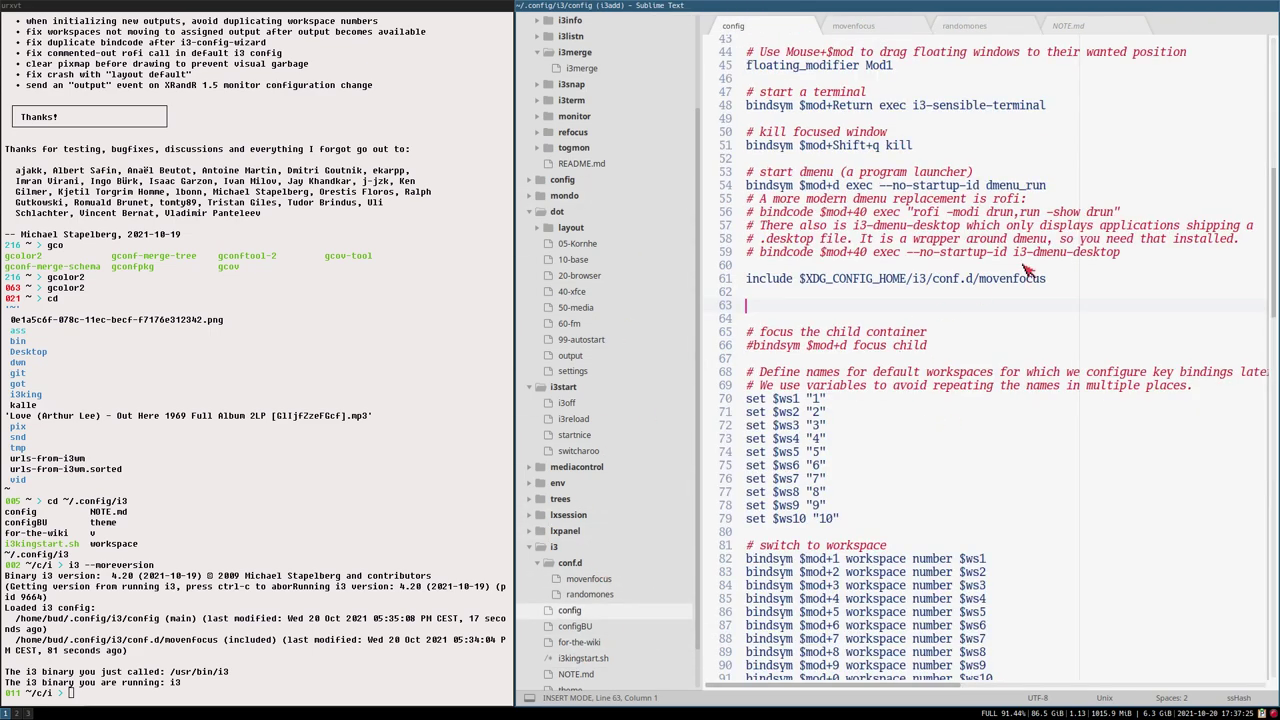
left_click(1080, 283)
key("ctrl+shift+d")
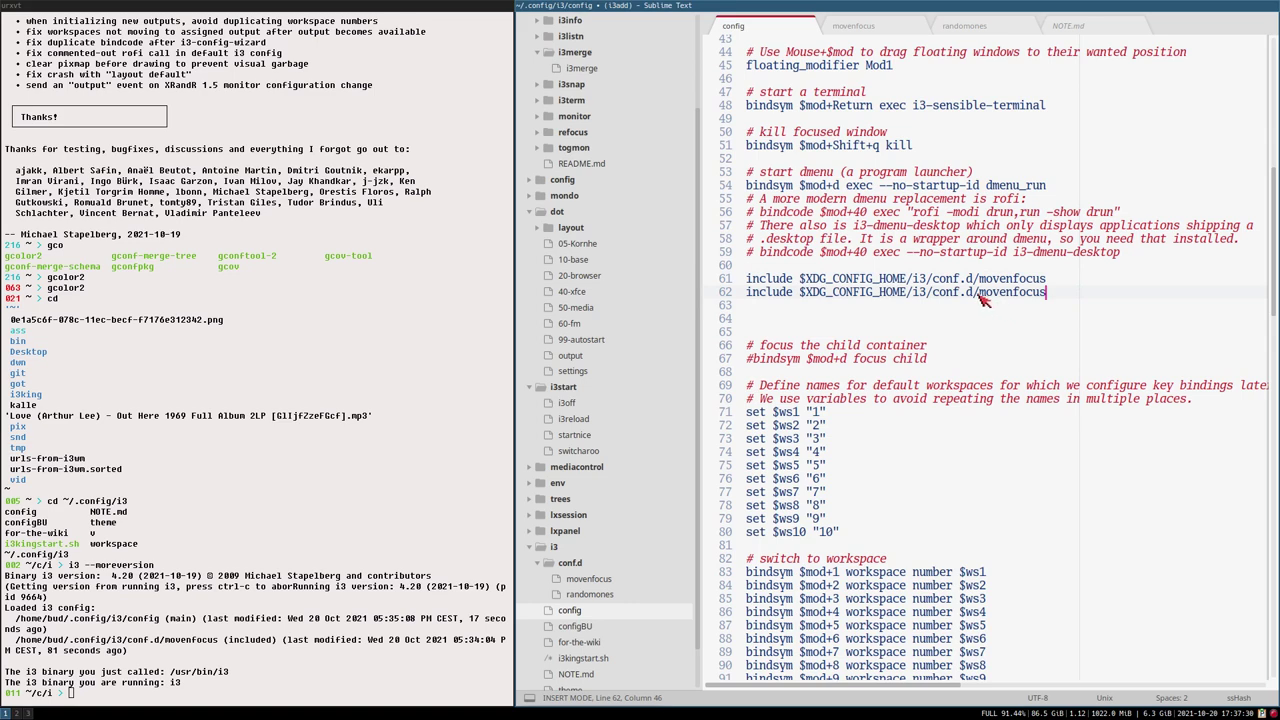
left_click_drag(978, 292, 1050, 292)
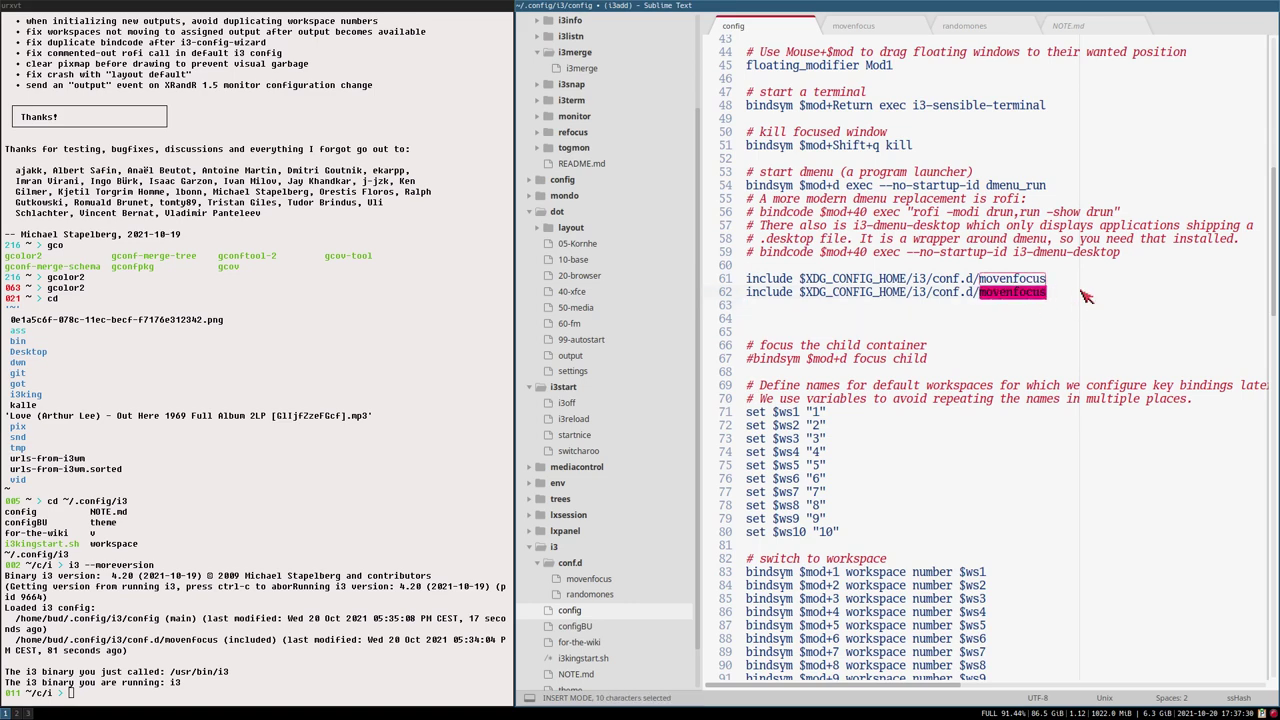
type("randomon")
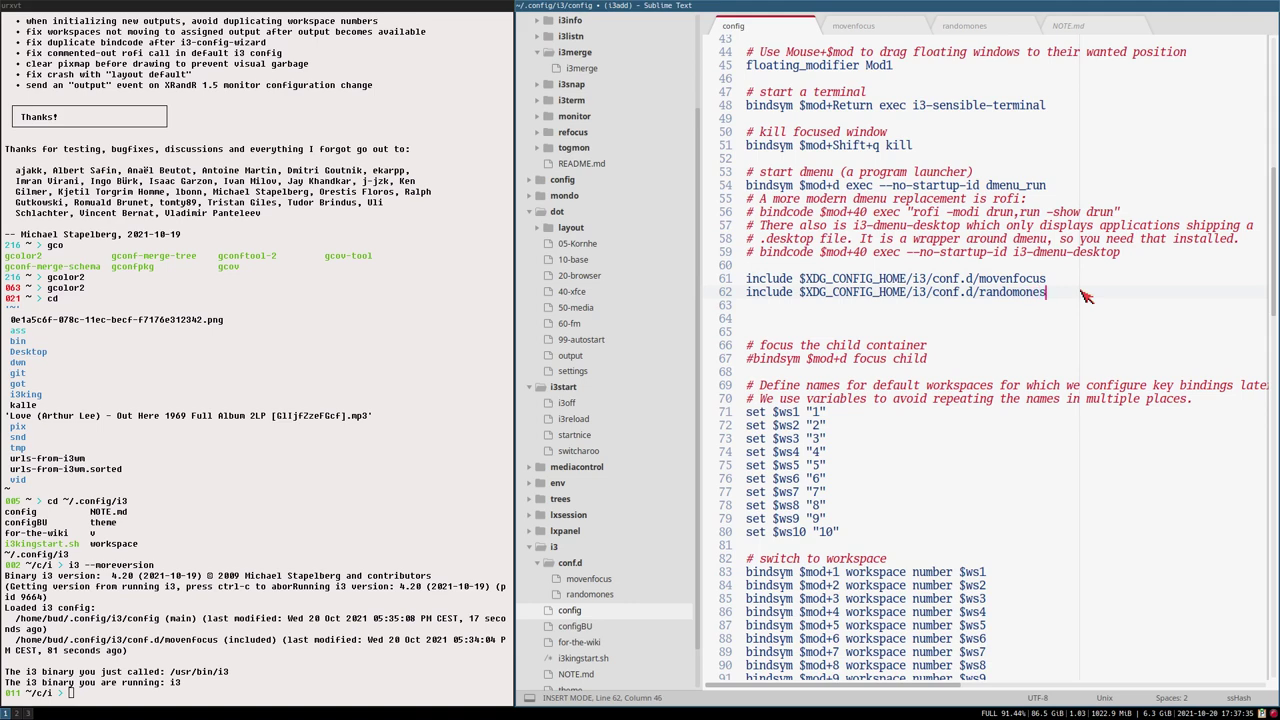
type("es")
key("ctrl+s")
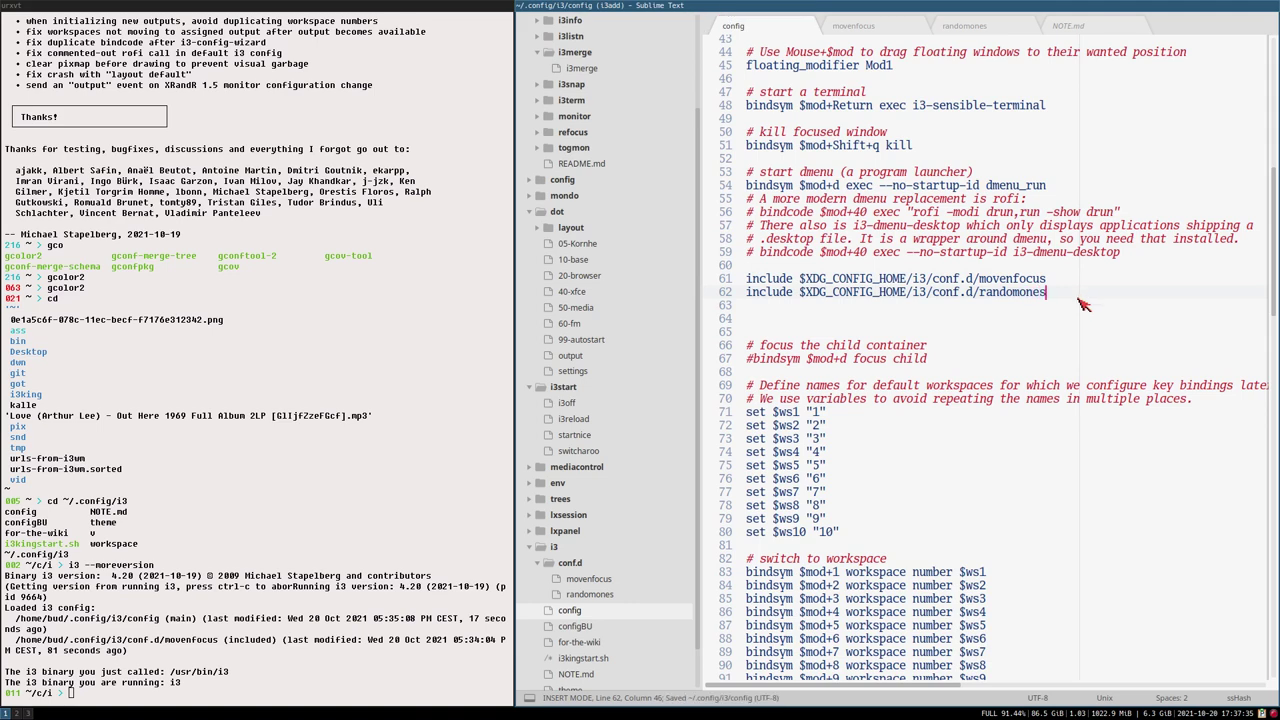
- Open randomones and test its floating toggle binding by floating the editor window and moving it down
left_click(592, 594)
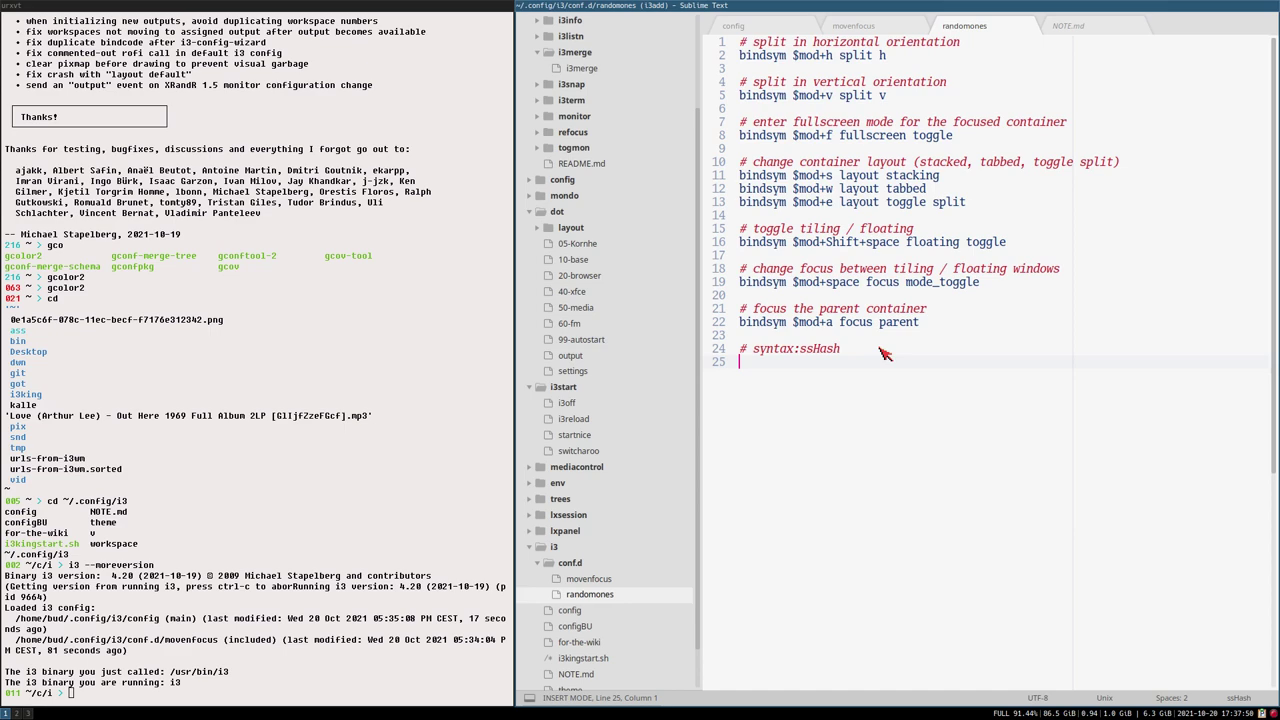
key("Left")
key("Left")
key("Left")
key("super+shift+space")
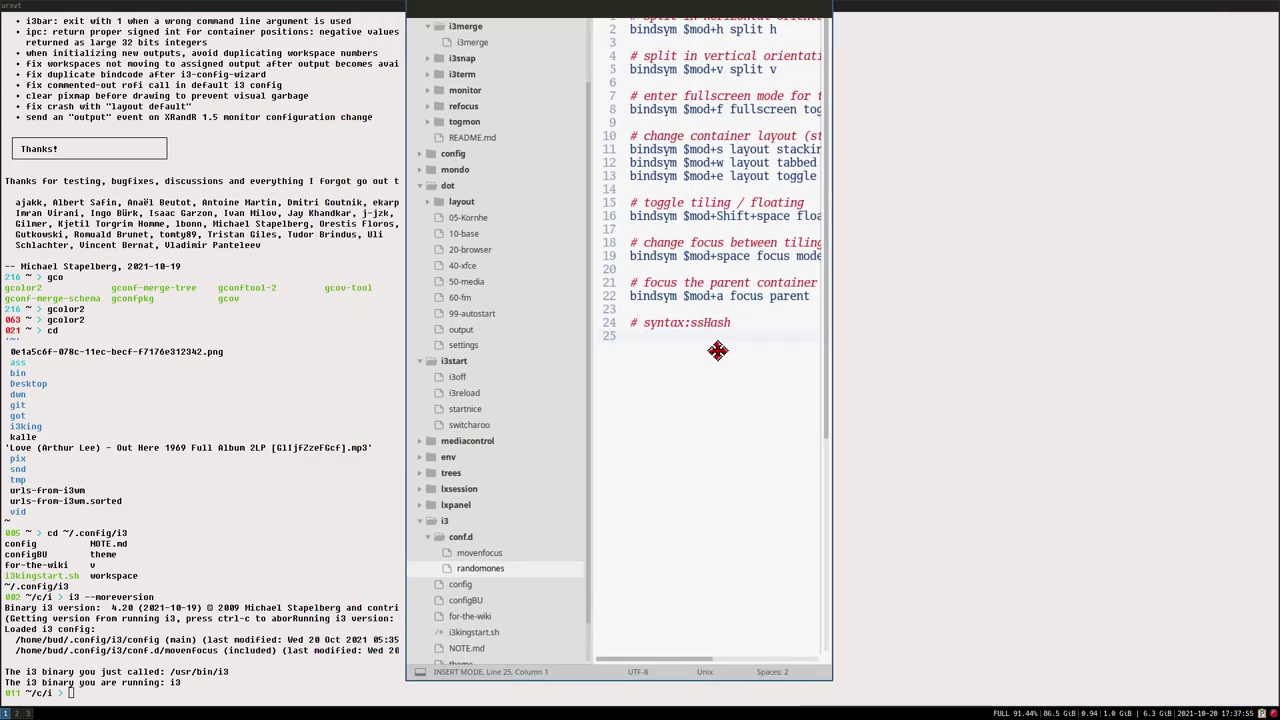
left_click_drag(714, 331, 737, 454)
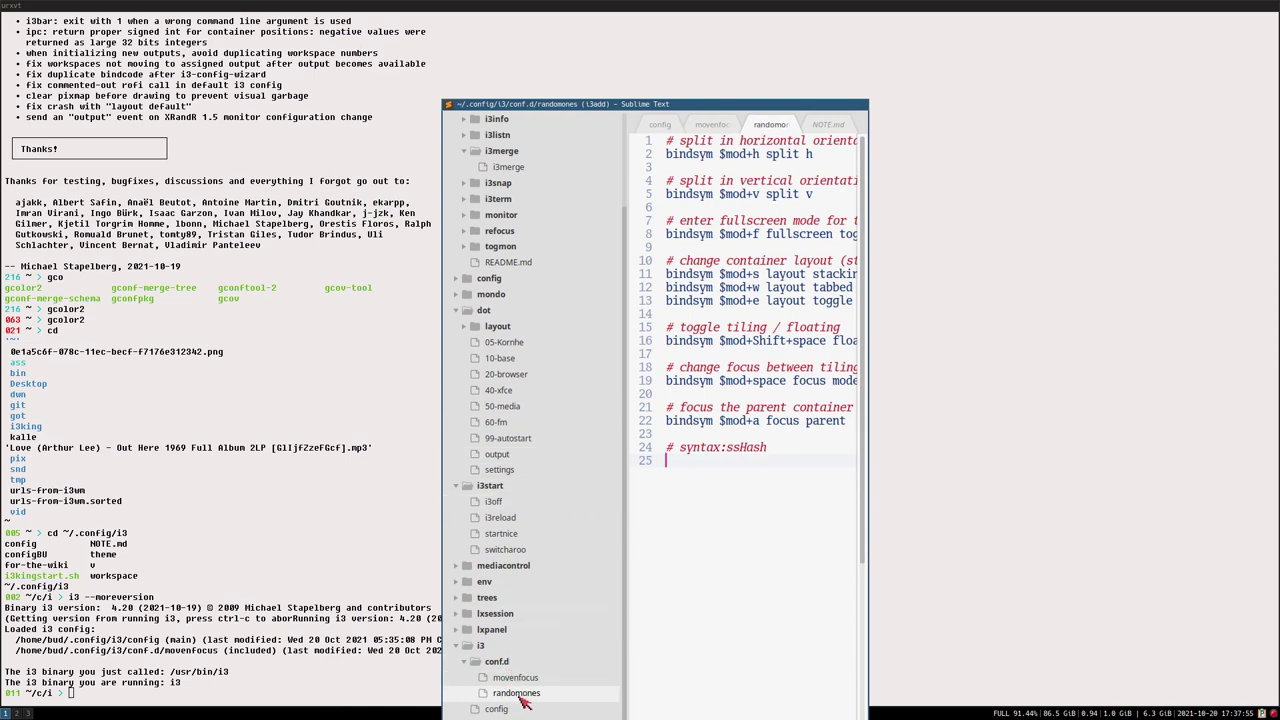
- Bring config back into view and rerun i3 --moreversion in the terminal to check the loaded config files
left_click(661, 127)
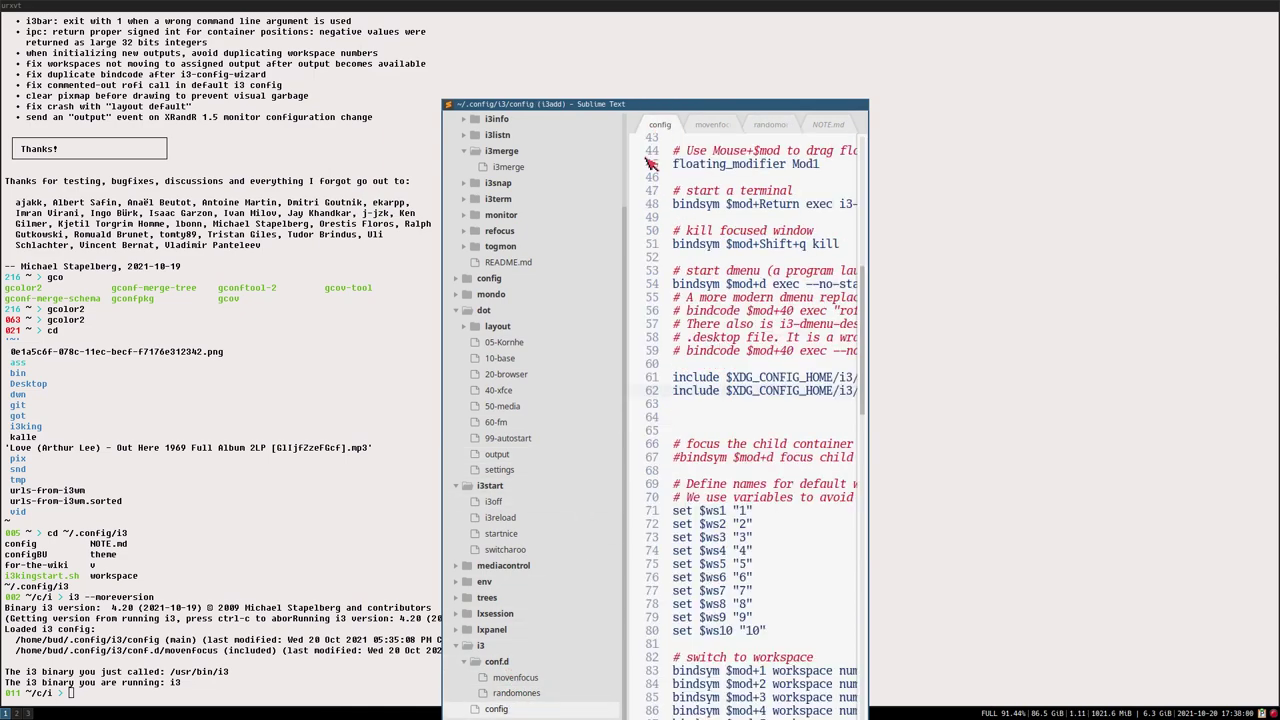
key("Up")
key("Return")
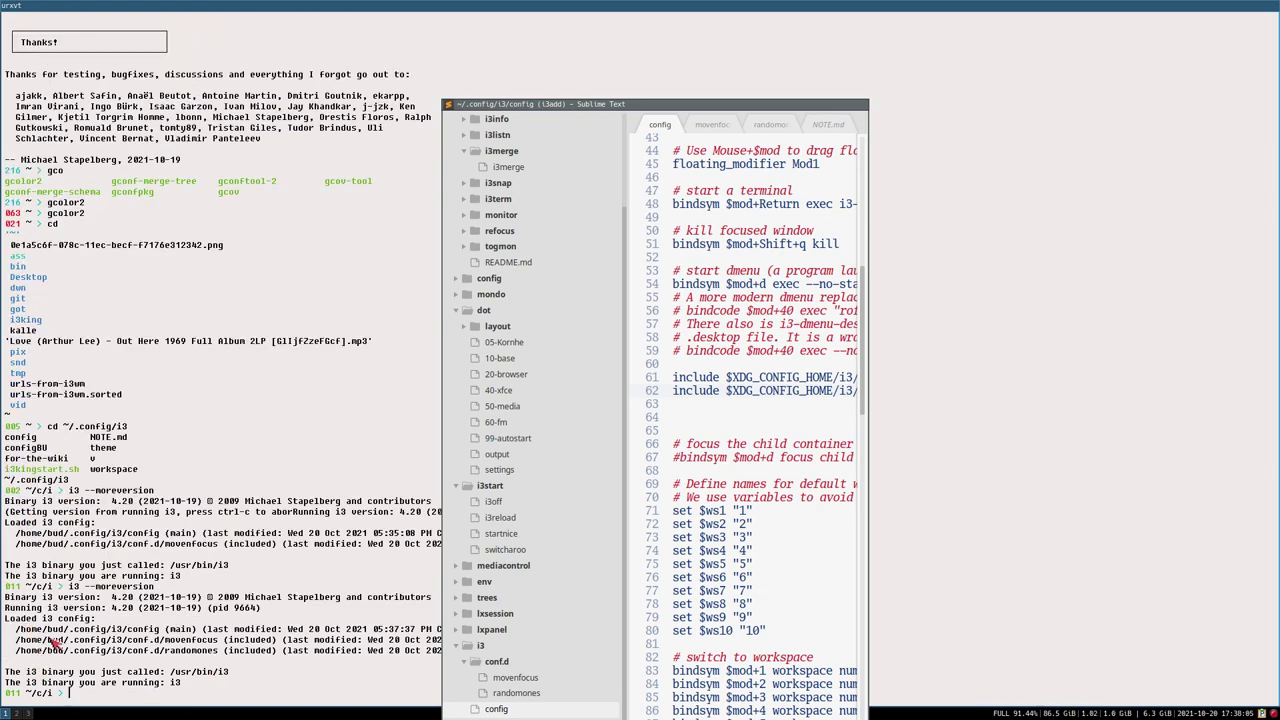
- Widen and reposition the floating editor, then comment out the randomones include and a duplicate of the movenfocus include
left_click_drag(848, 420, 1136, 390)
left_click_drag(886, 70, 857, 45)
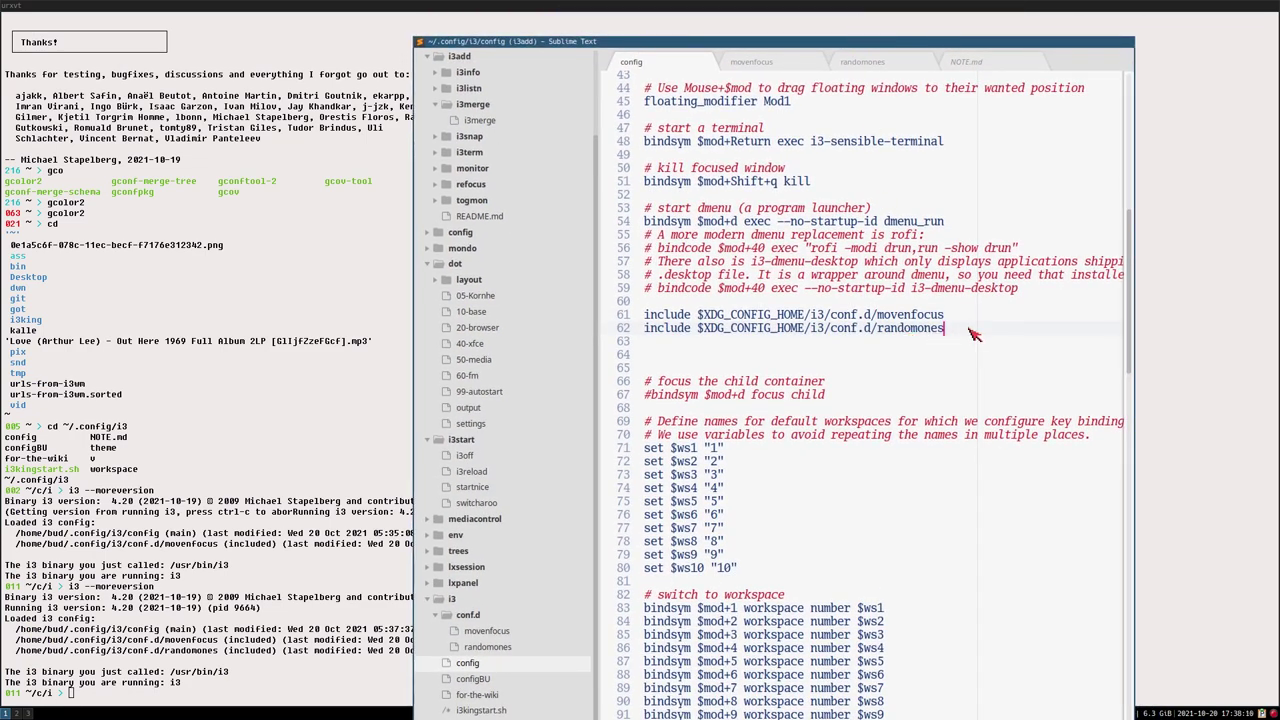
key("ctrl+slash")
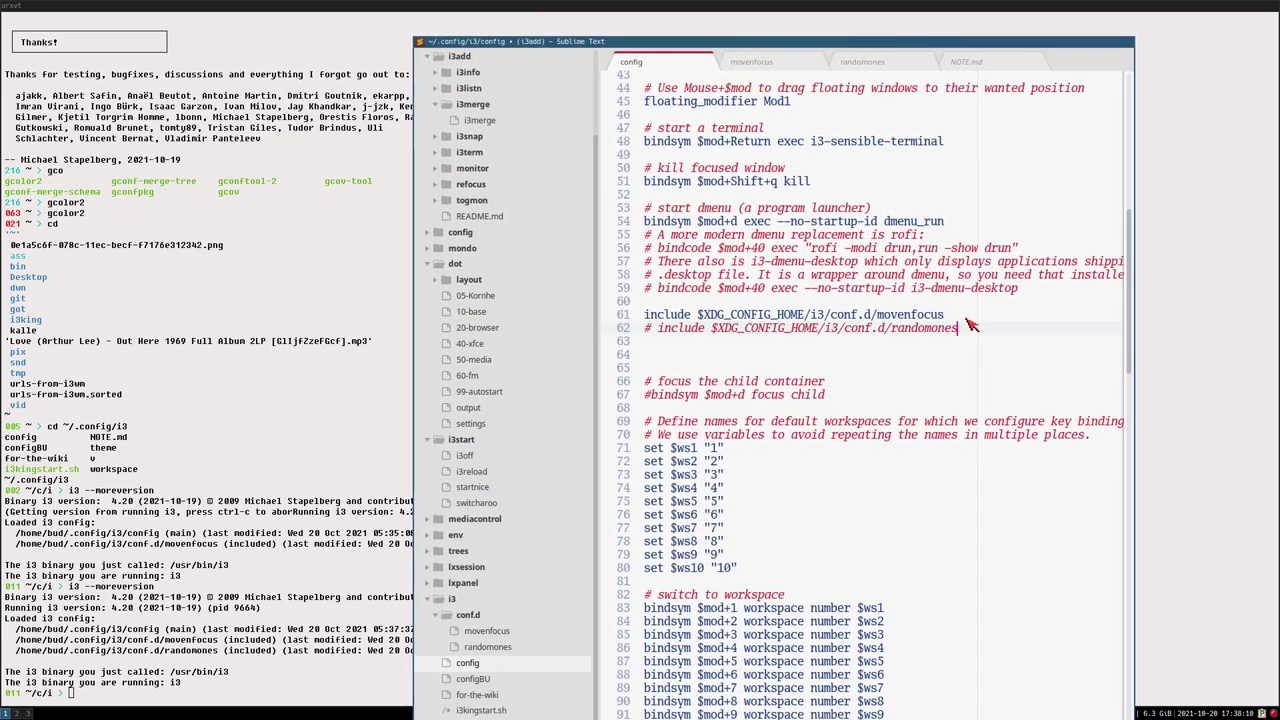
left_click(962, 320)
key("ctrl+shift+d")
key("ctrl+slash")
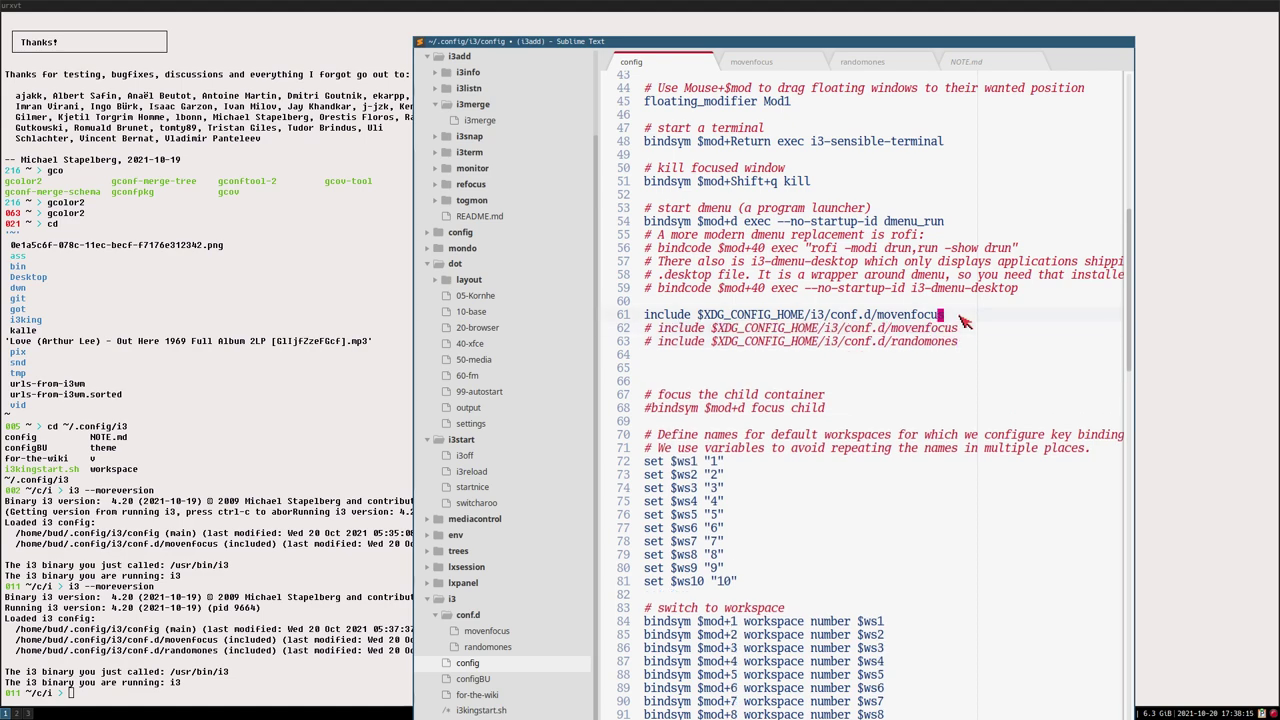
- Change the active include path to $XDG_CONFIG_HOME/i3/conf.d/*, save config, and return the editor window to tiling
key("ctrl+BackSpace")
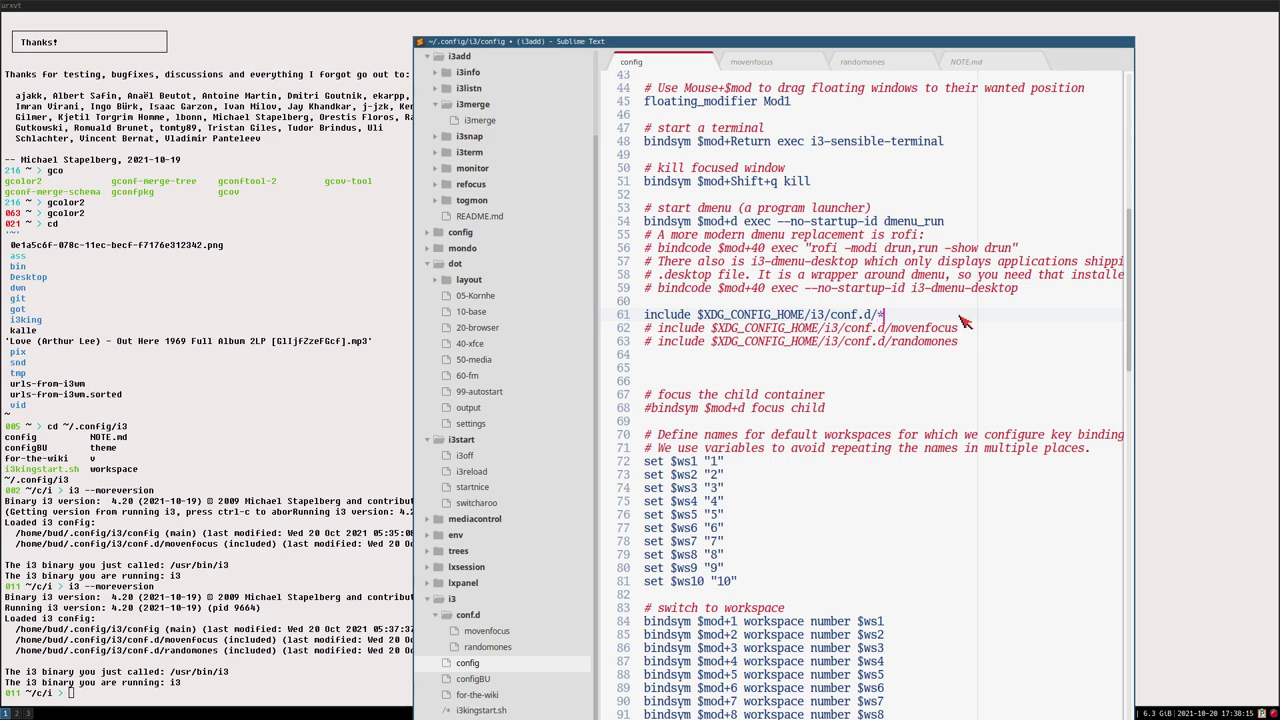
left_click_drag(830, 318, 871, 318)
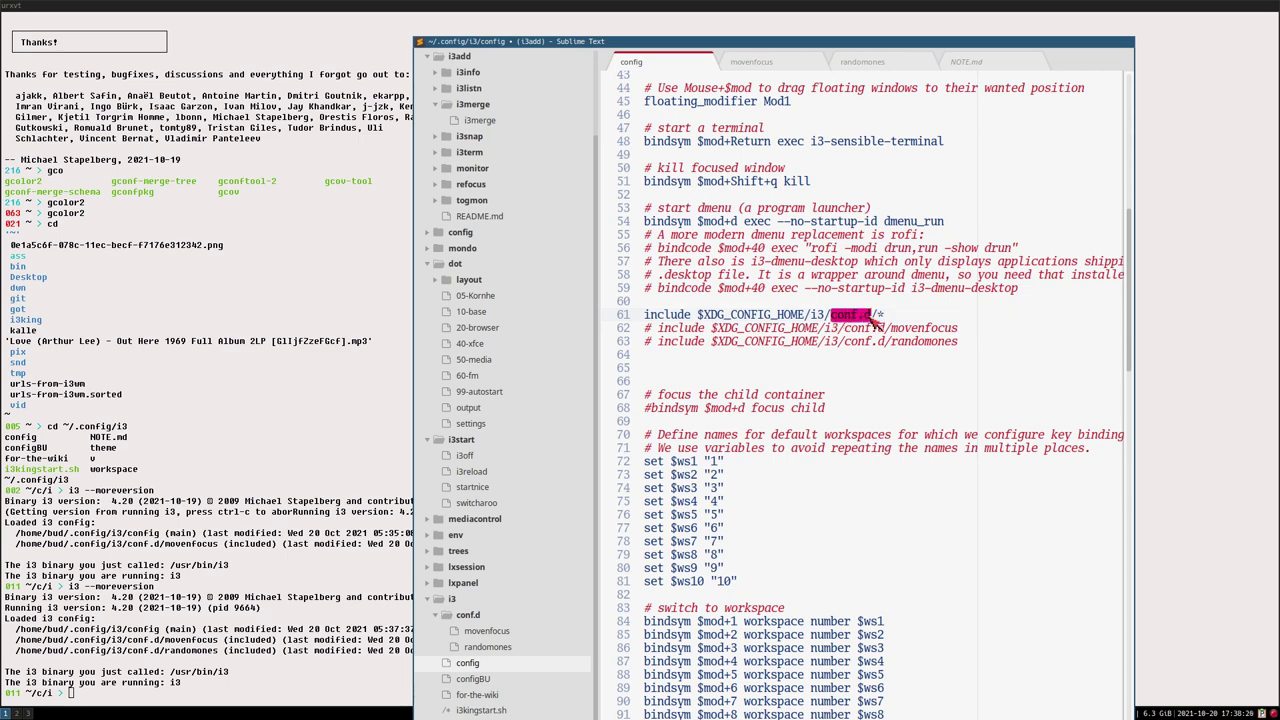
left_click(898, 328)
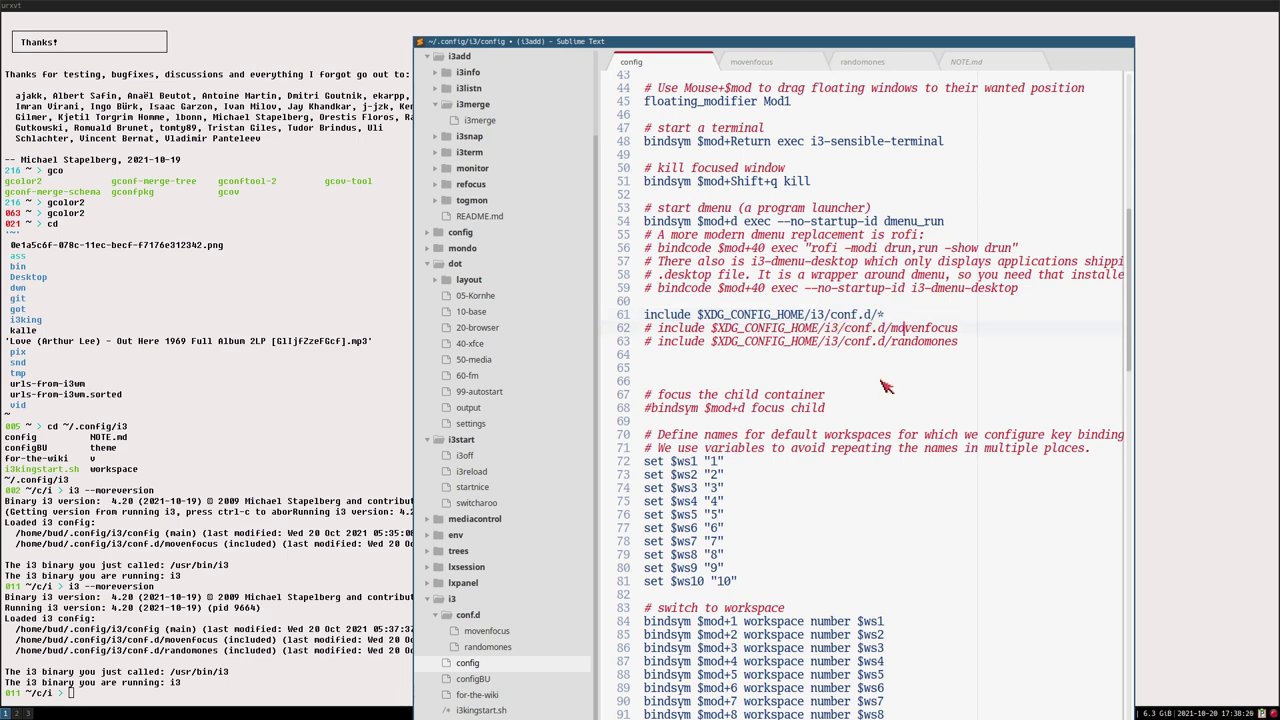
key("ctrl+s")
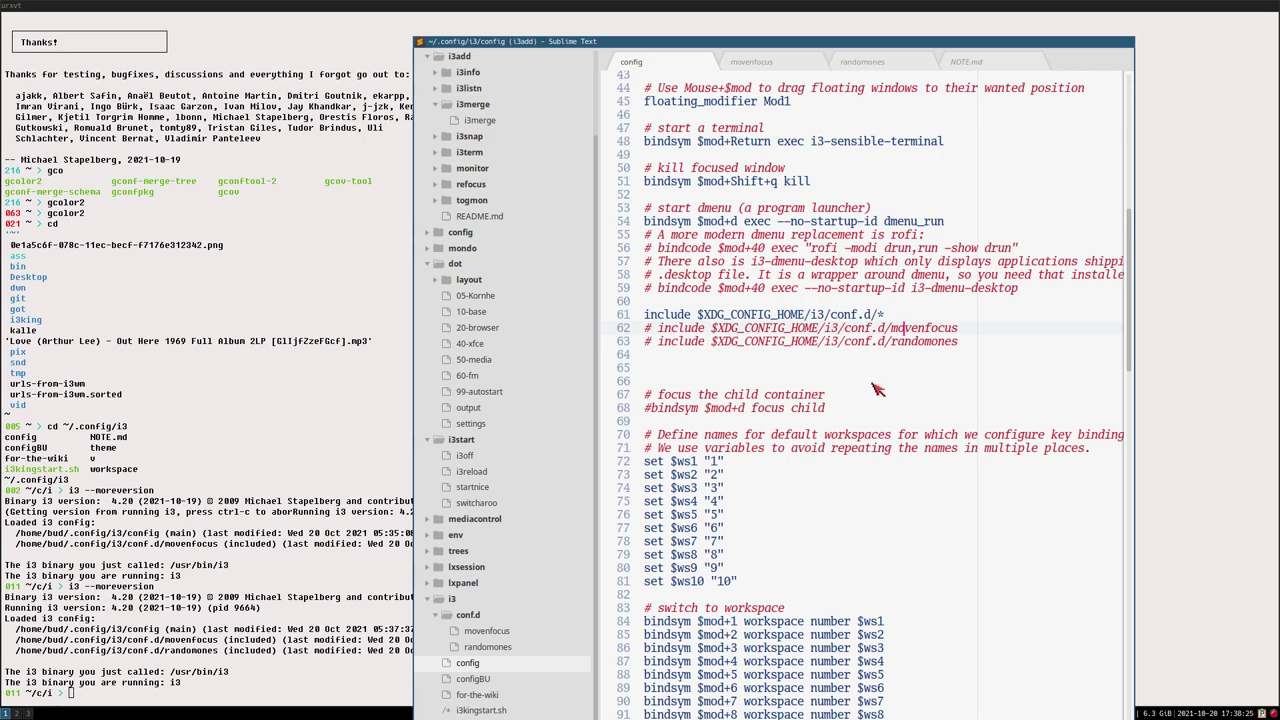
key("super+shift+space")
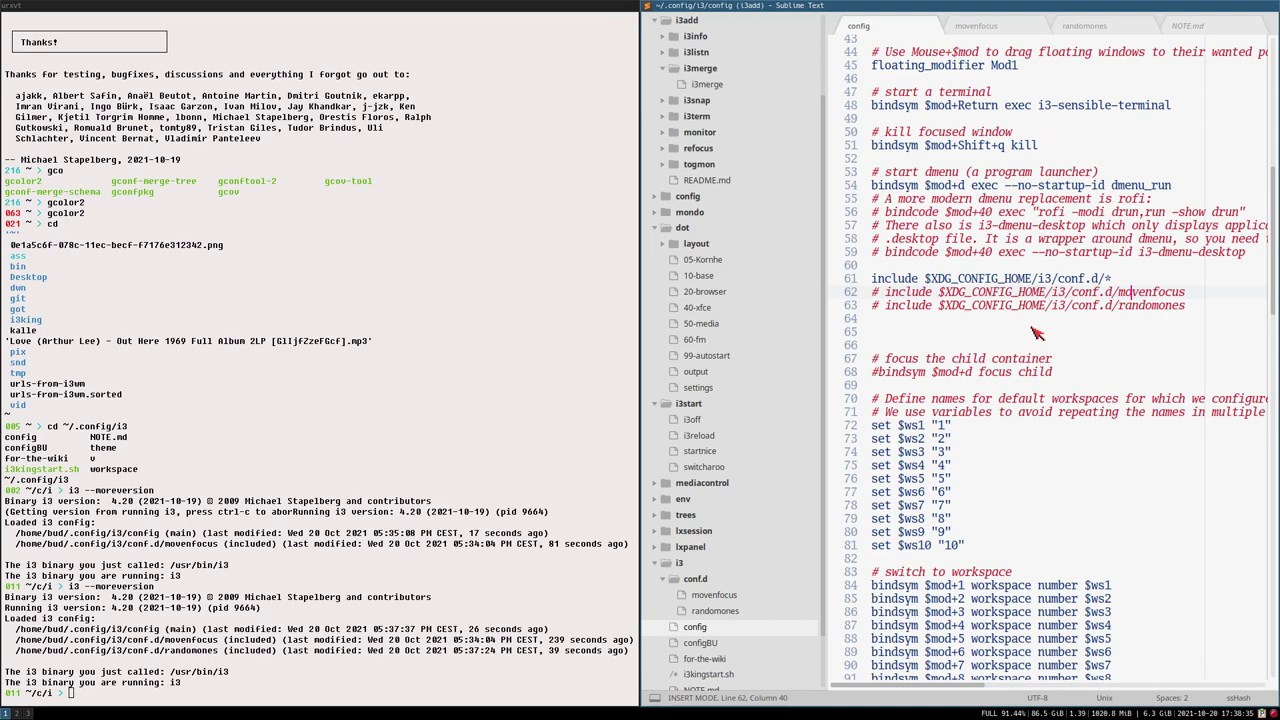
- Cut the workspace name definitions and the switch-to and move-to workspace bindings out of config and save it
left_click(884, 279)
left_click(876, 412)
scroll(882, 396, "down", 2)
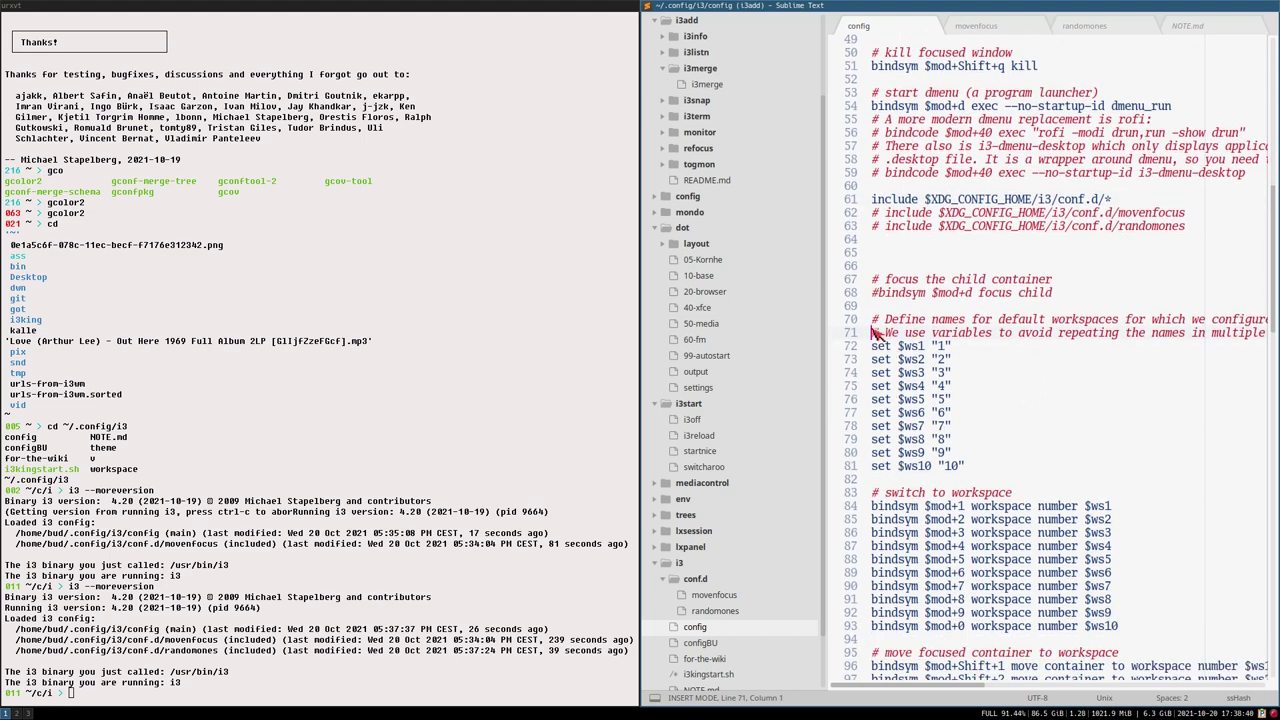
left_click_drag(873, 320, 1177, 632)
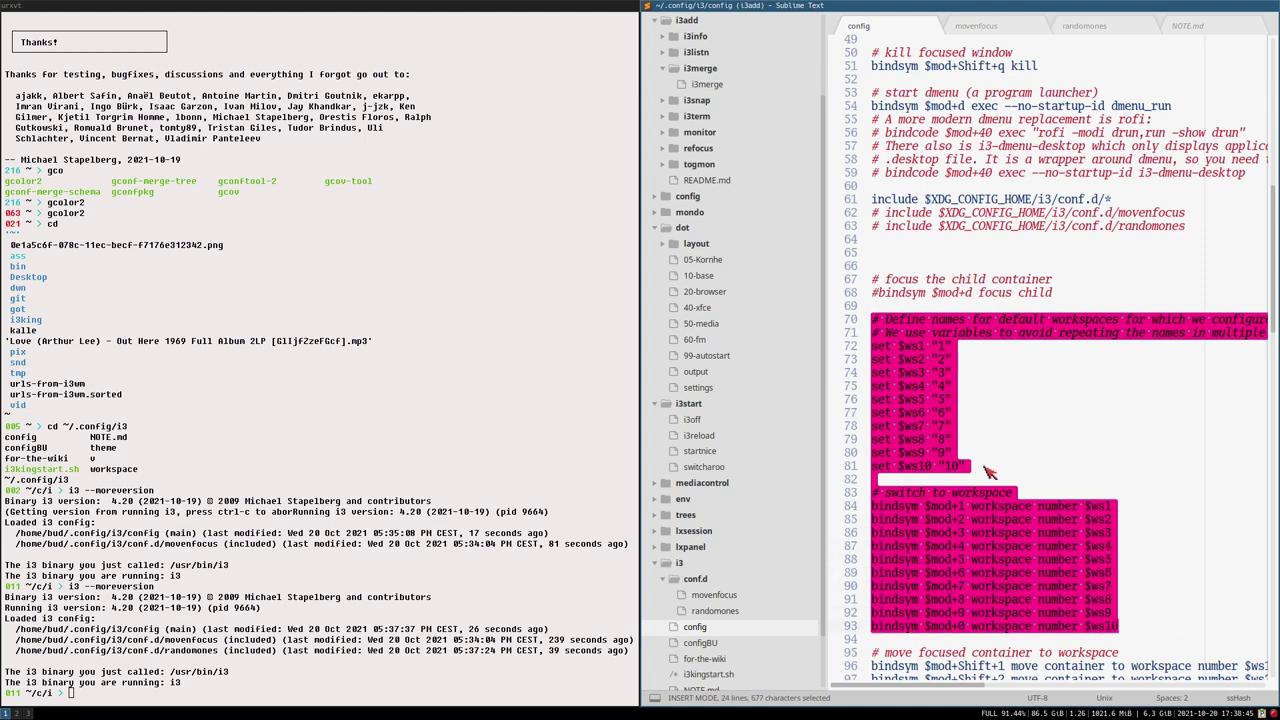
scroll(1072, 556, "down", 6)
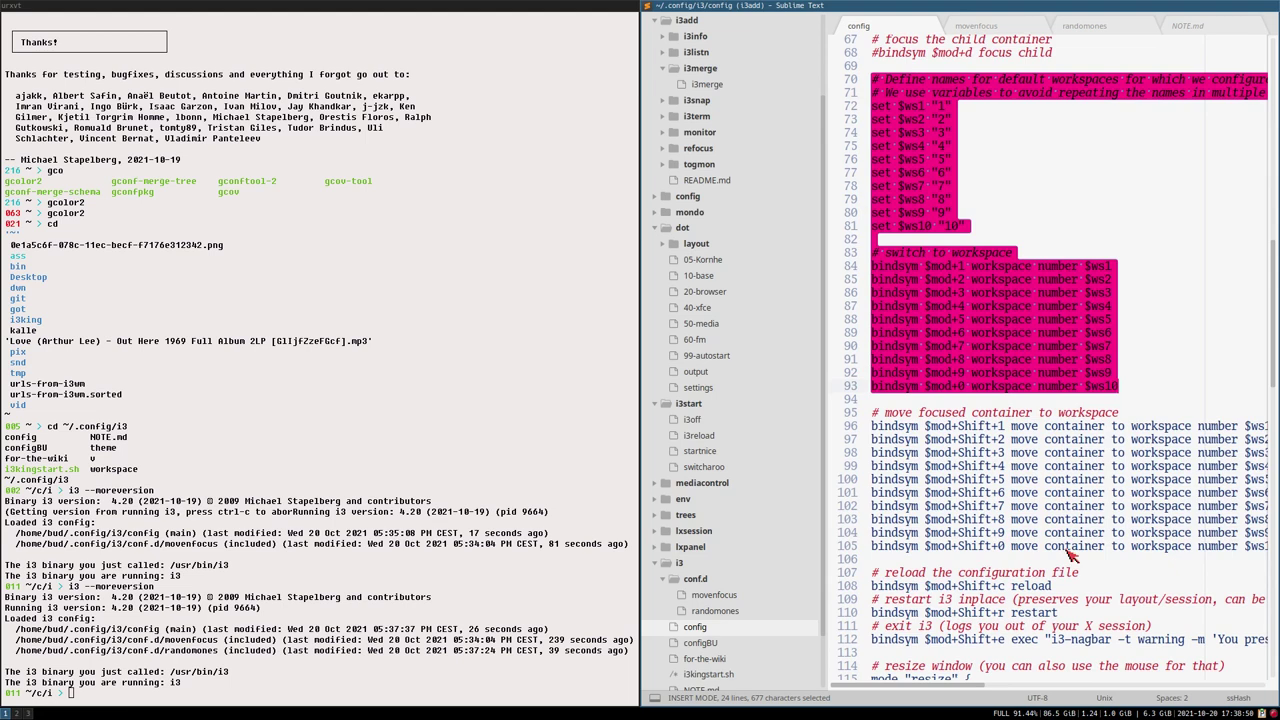
left_click(940, 566, "shift")
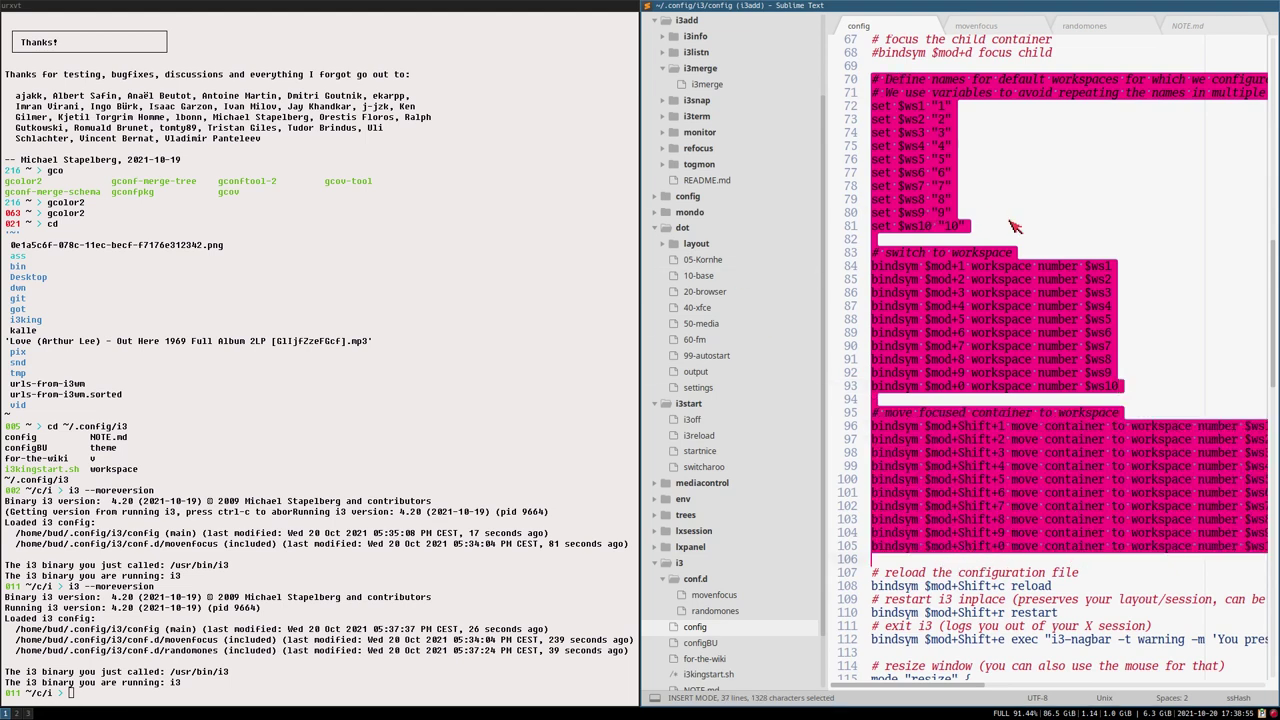
key("ctrl+x")
key("ctrl+s")
- Create the file ~/.config/i3/conf.d/workspaces, paste the cut workspace definitions and bindings into it, and save
key("ctrl+o")
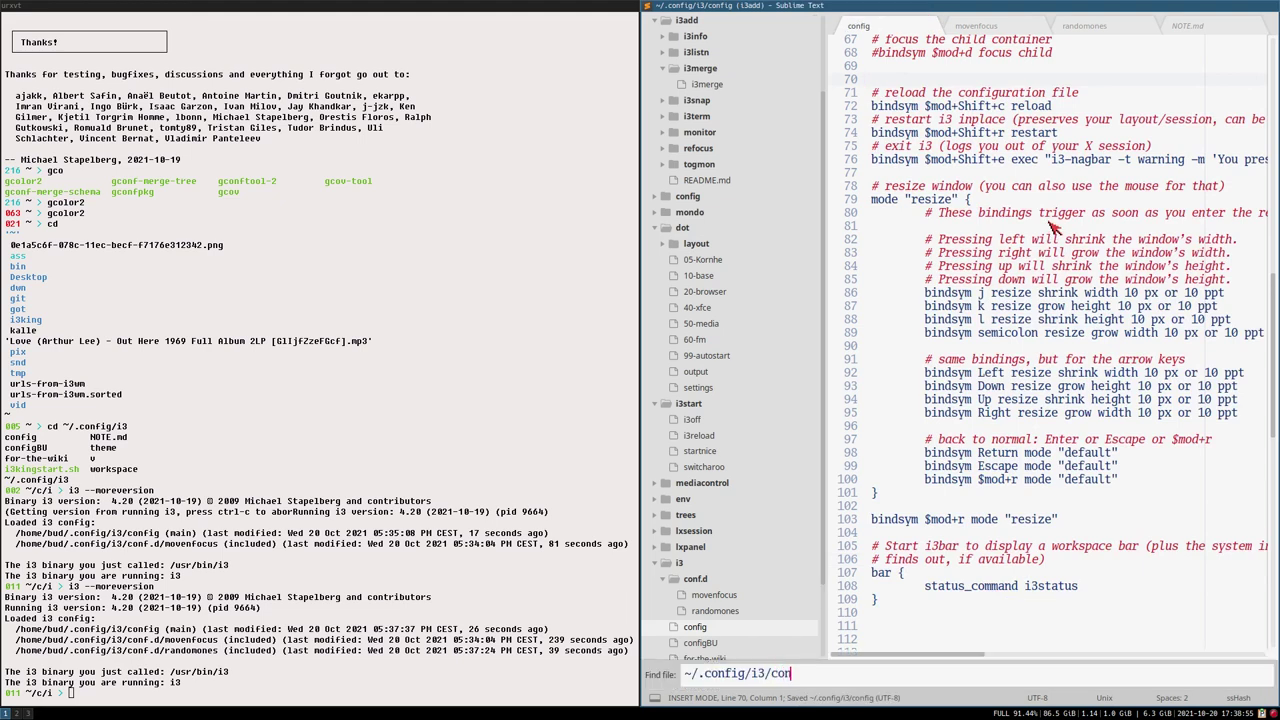
type("conf.d/wor")
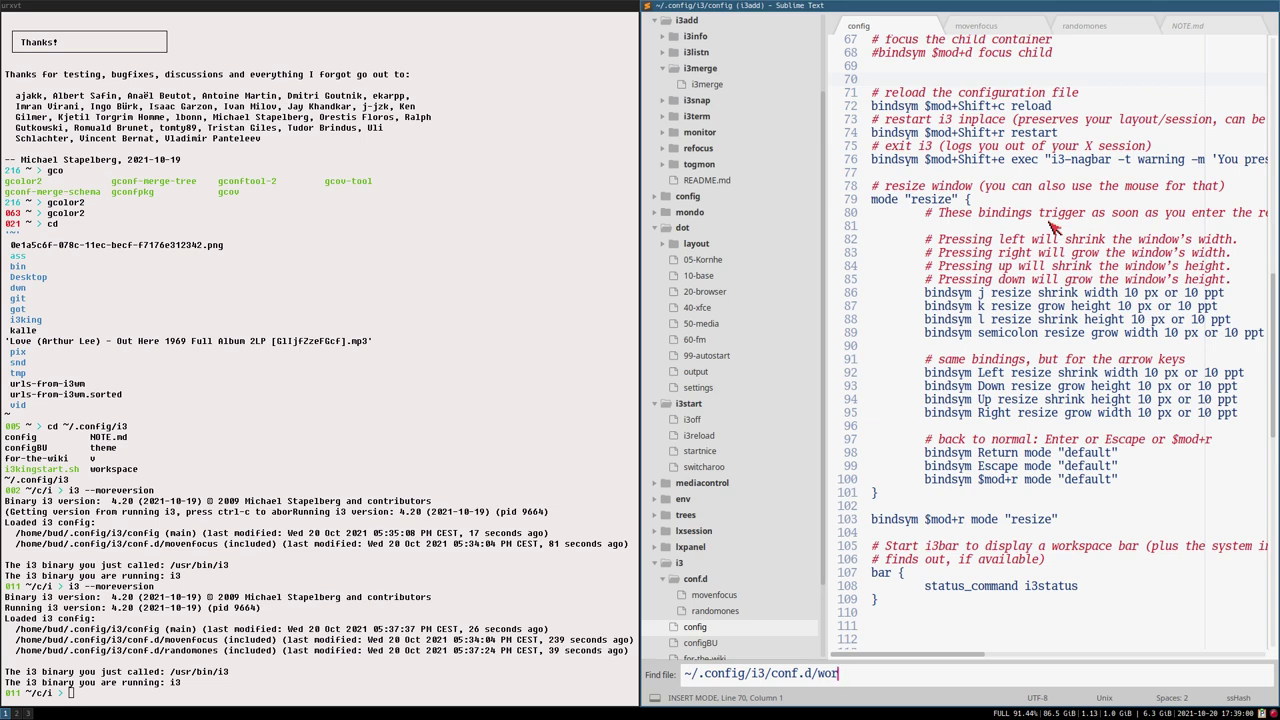
type("kspaces")
key("Return")
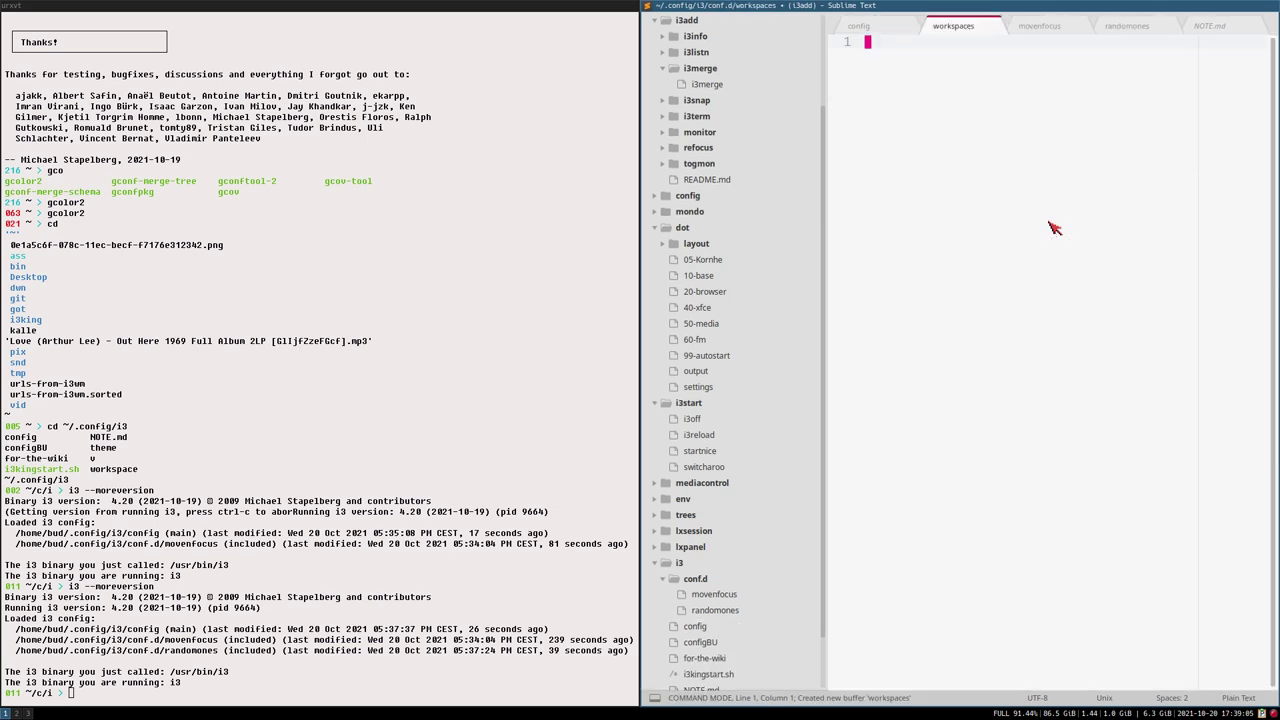
key("ctrl+s")
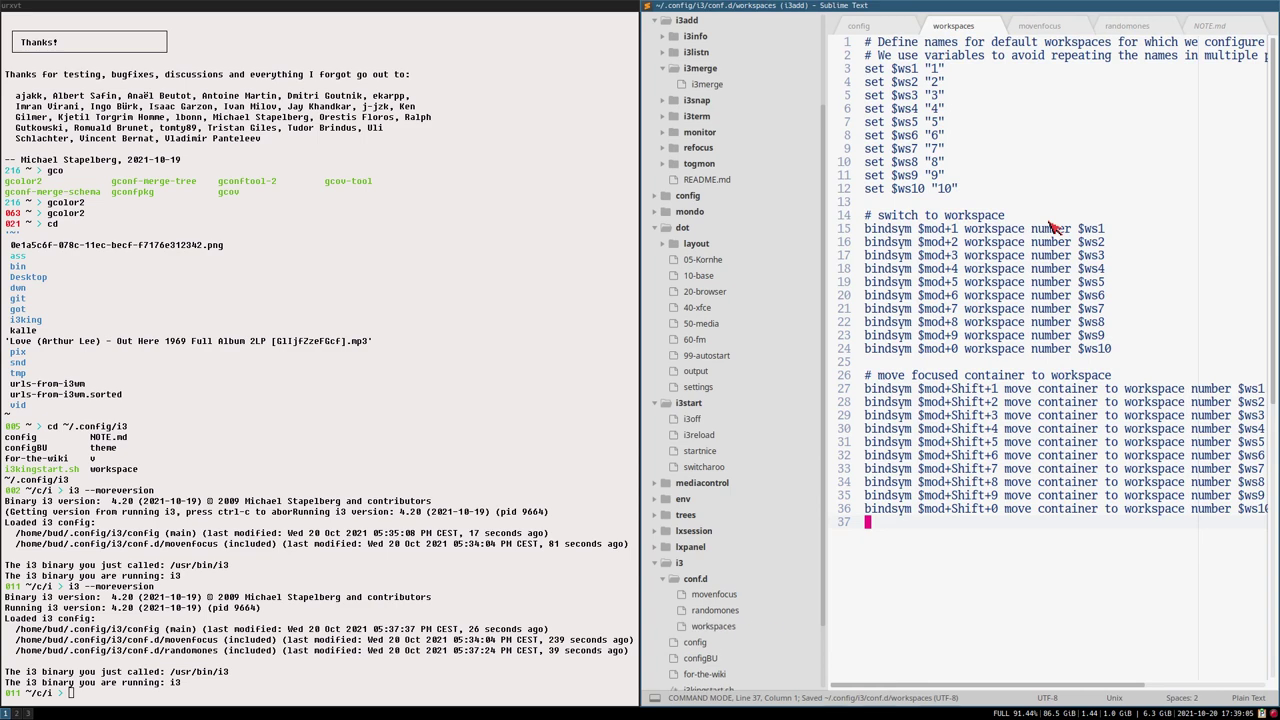
- Add the comment line "# syntax:ssHash" at the end of the workspaces file and save it
key("o")
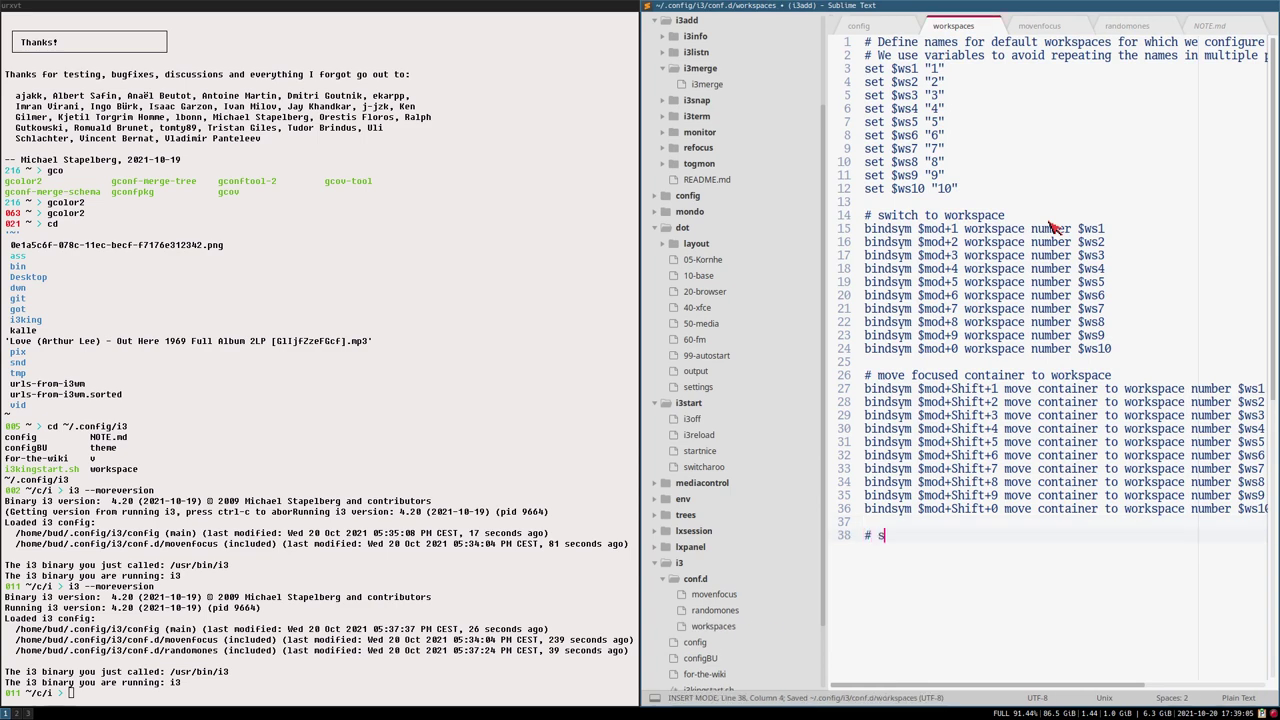
type("# syntax:")
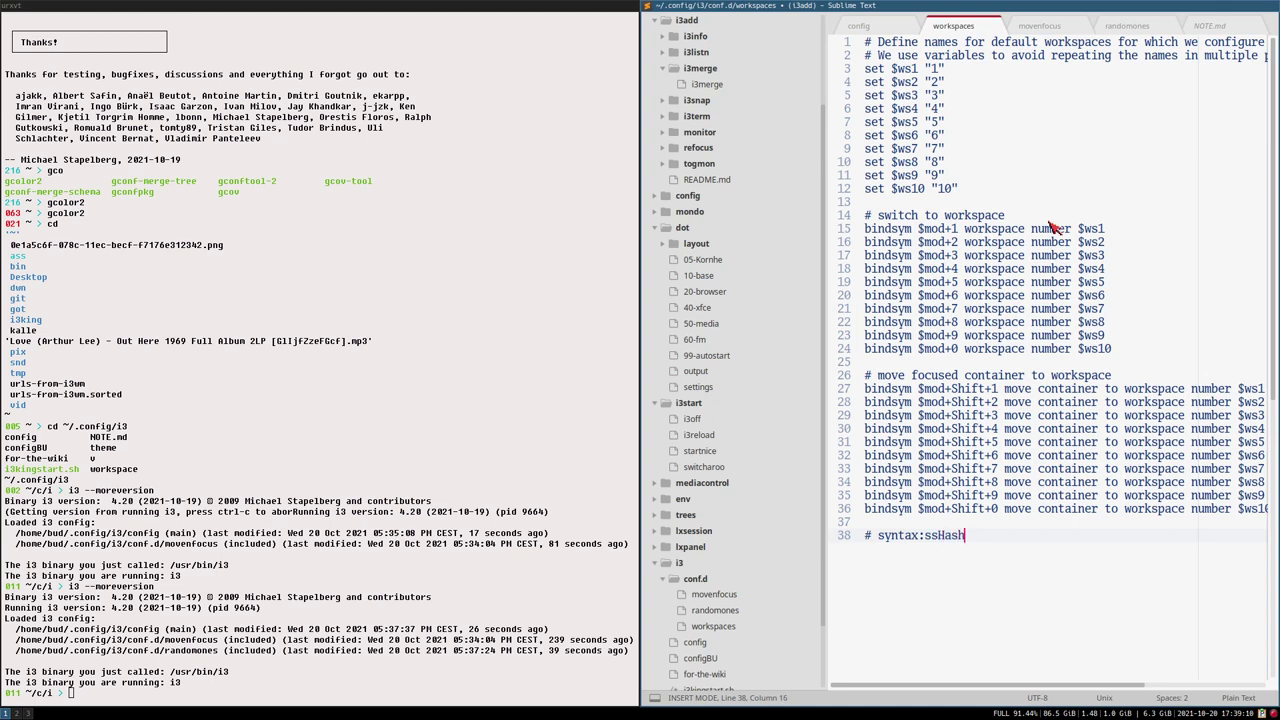
type("ssHash")
key("Return")
key("ctrl+s")
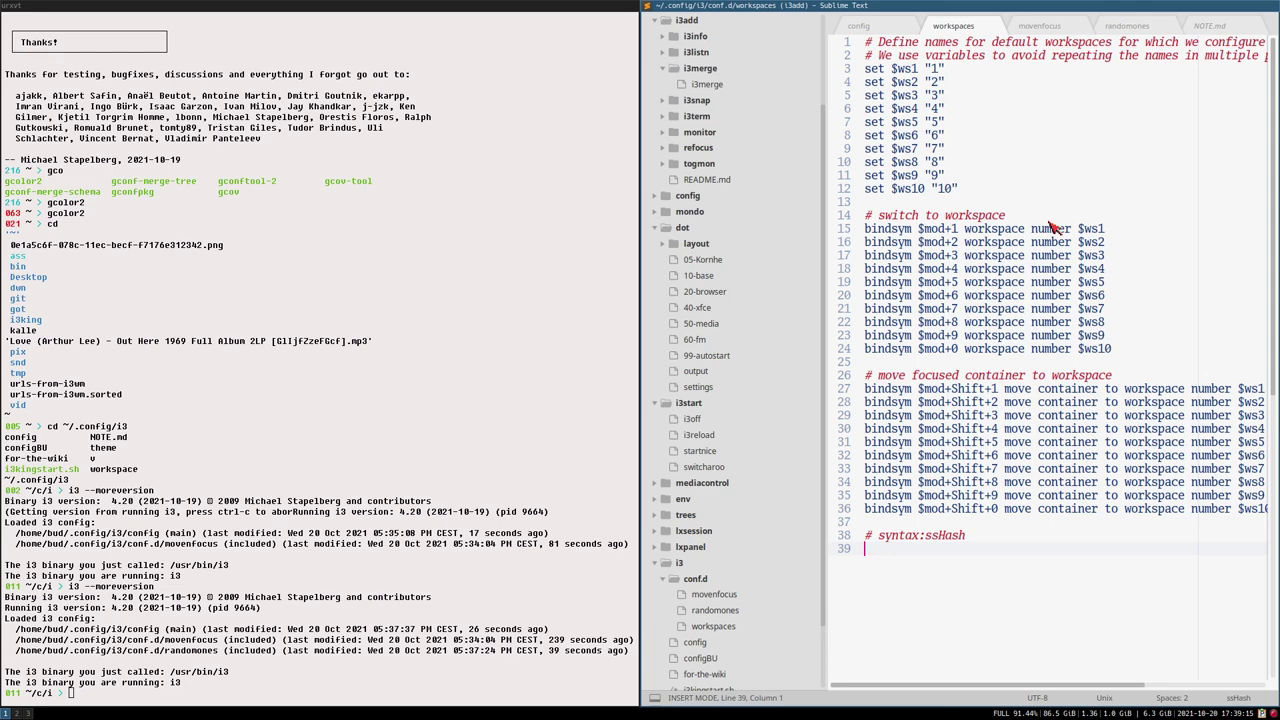
- Try out the workspace-switching bindings by visiting workspaces 2, 3 and 4 and returning to workspace 1
key("super+2")
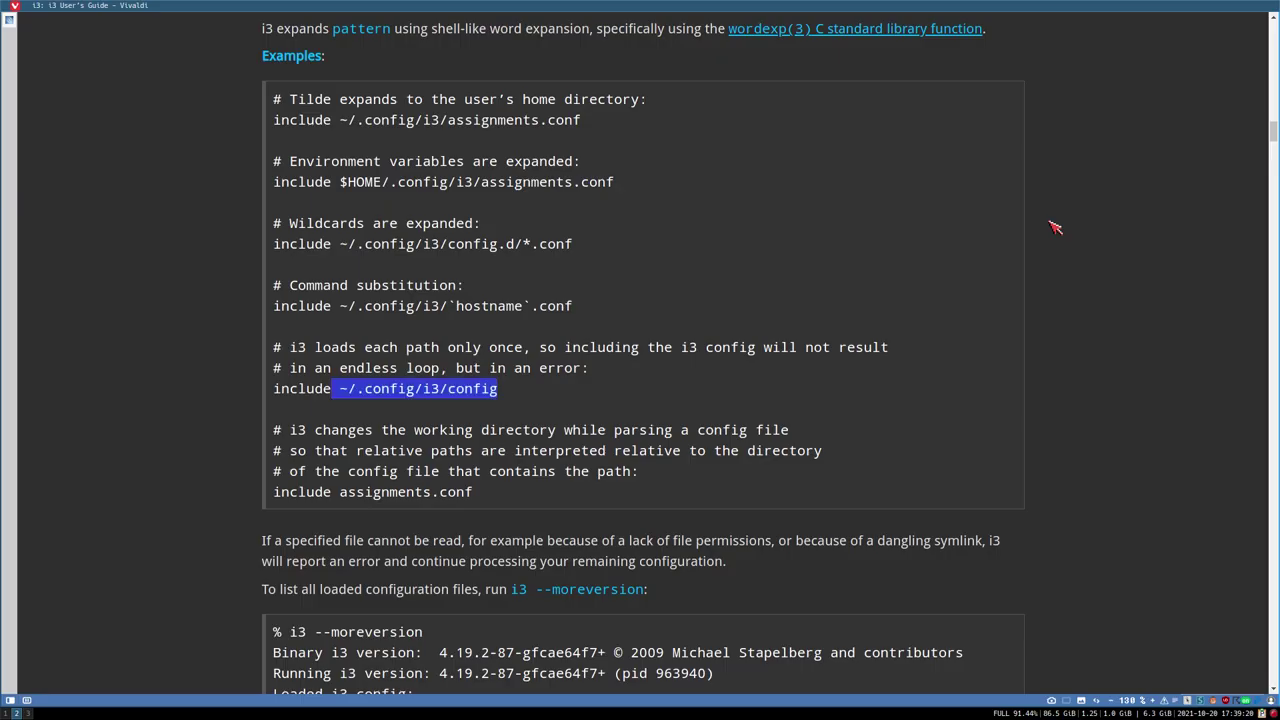
key("super+1")
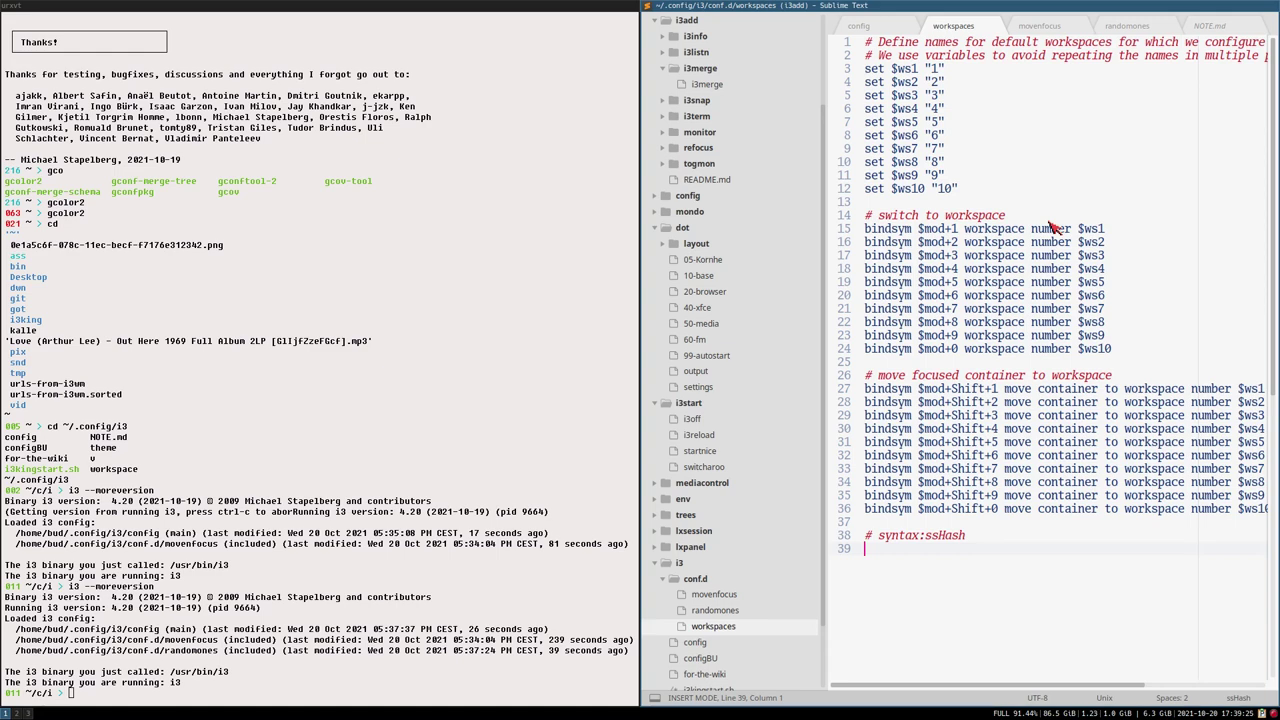
key("super+3")
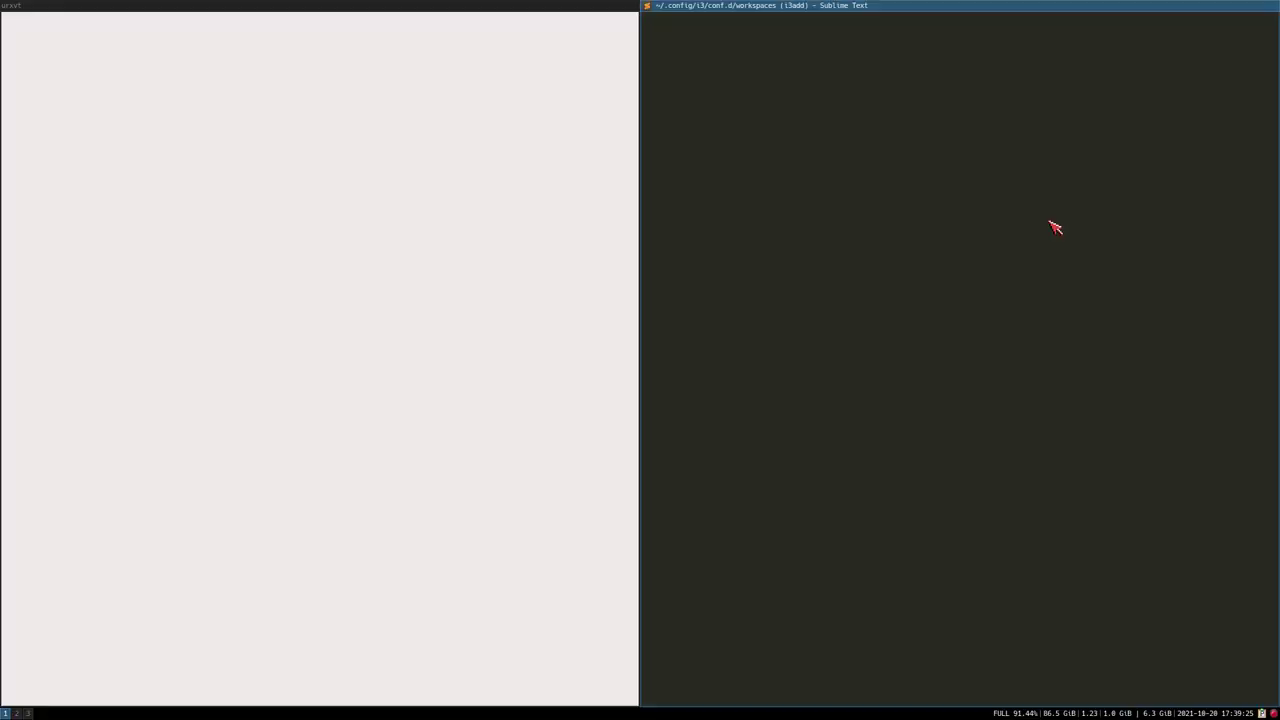
key("super+2")
key("super+4")
key("super+1")
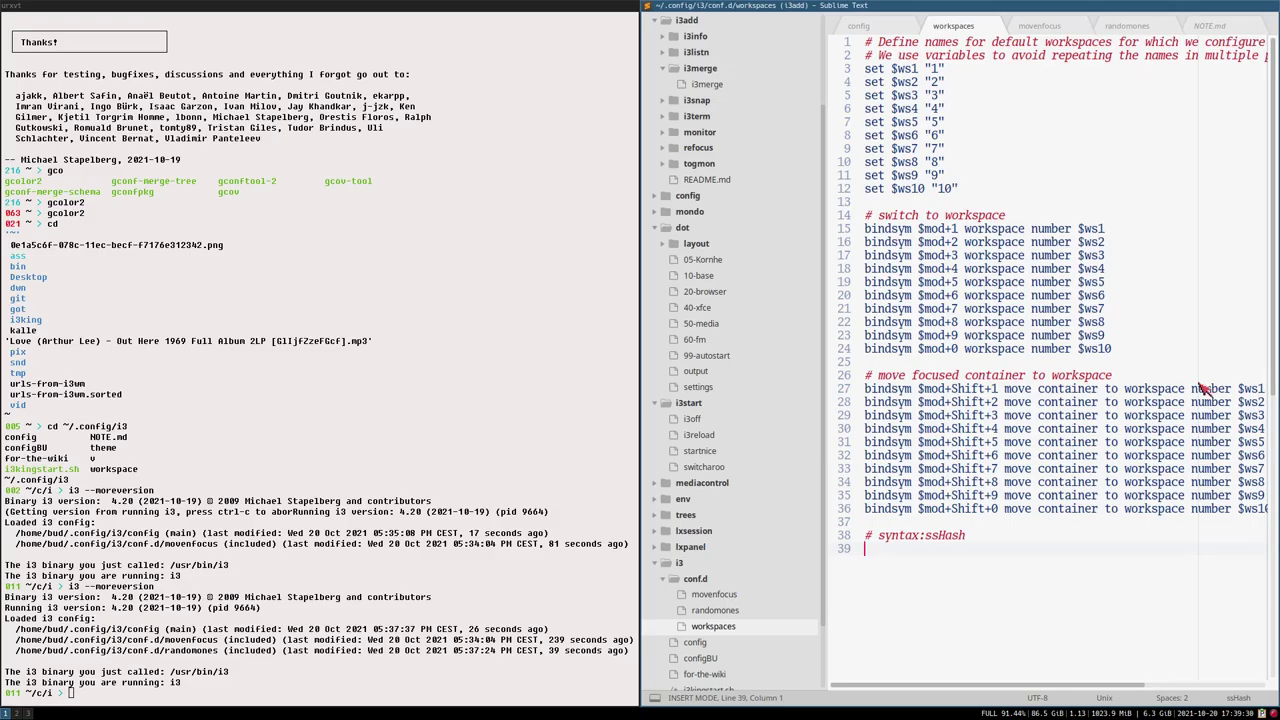
- Narrow the editor's file sidebar so the full binding lines fit, and highlight the $ws1 to $ws10 definitions
left_click_drag(821, 279, 748, 279)
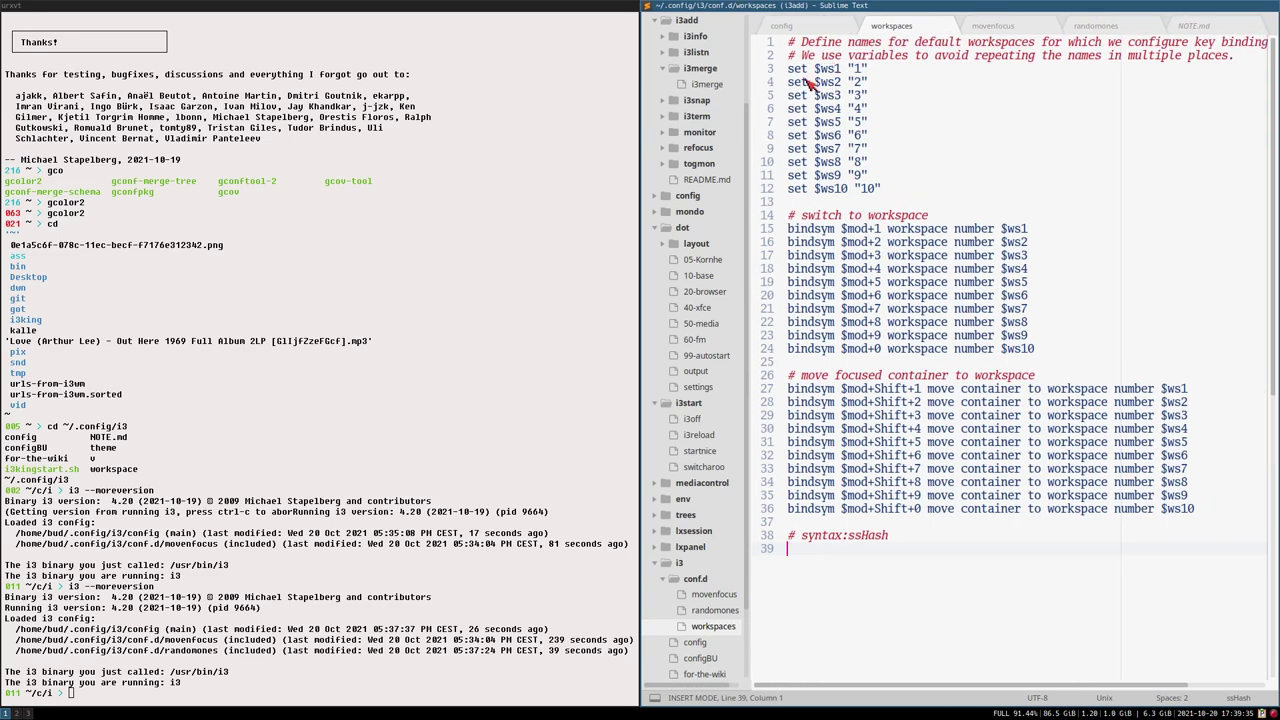
left_click_drag(788, 68, 876, 190)
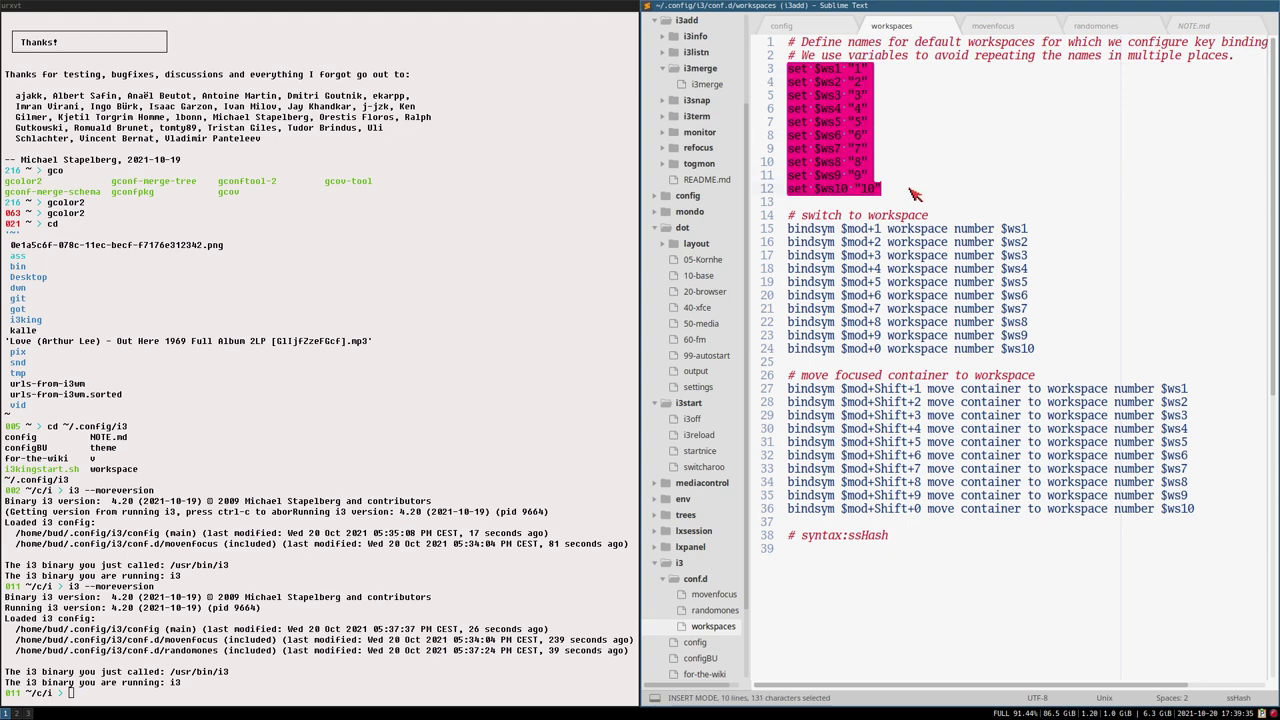
left_click(853, 95)
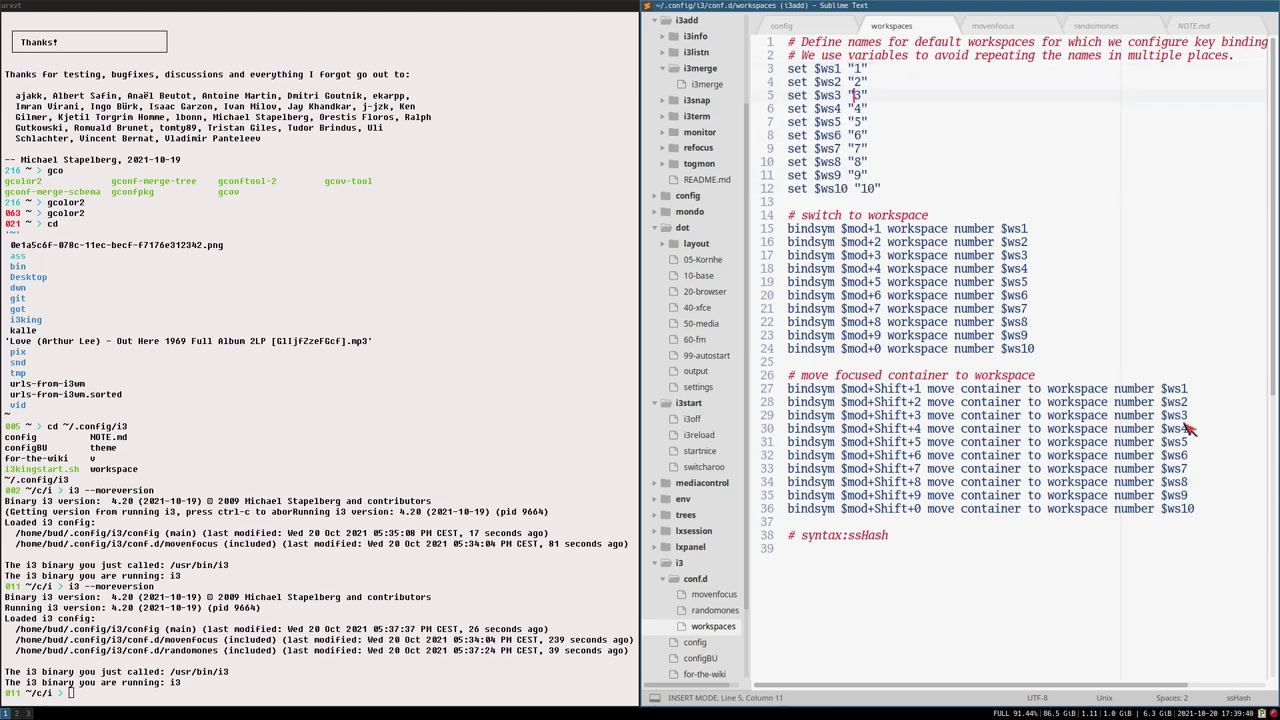
- Cut the commented $ws1 to $ws10 definitions out of the workspaces file and save it
left_click(856, 58)
left_click_drag(847, 69, 886, 73)
left_click_drag(885, 189, 630, 50)
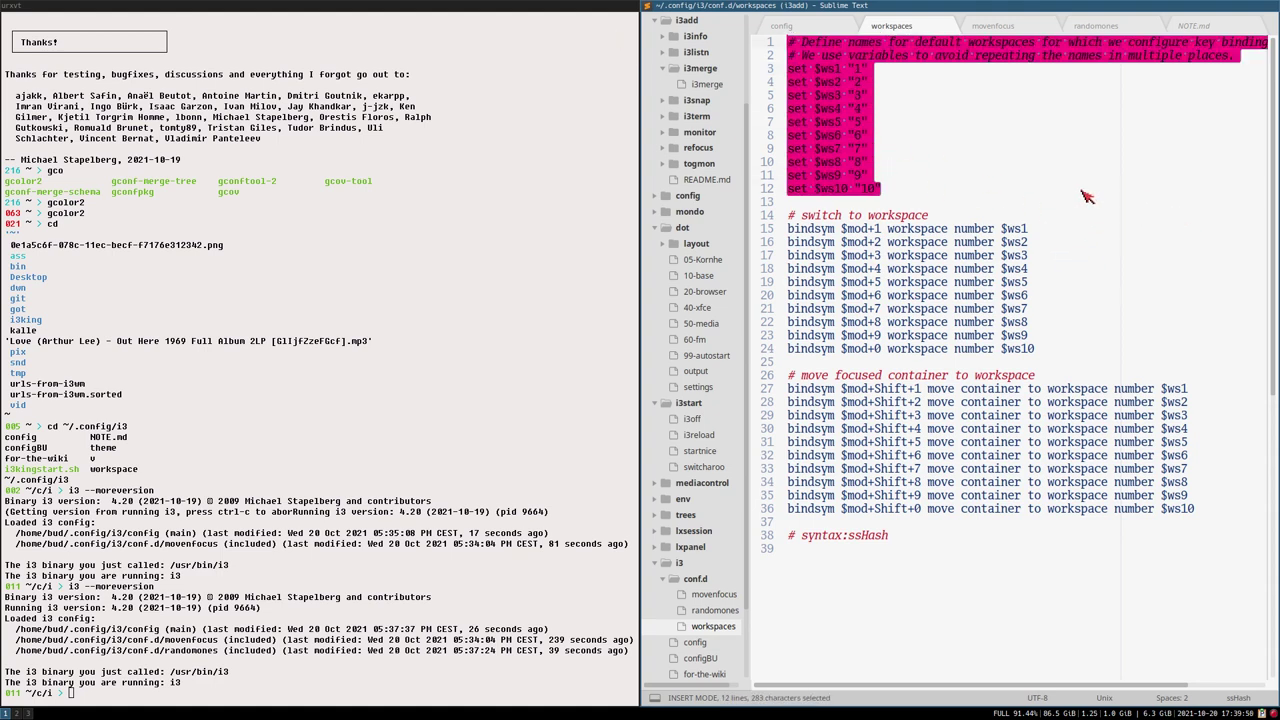
key("ctrl+x")
key("ctrl+s")
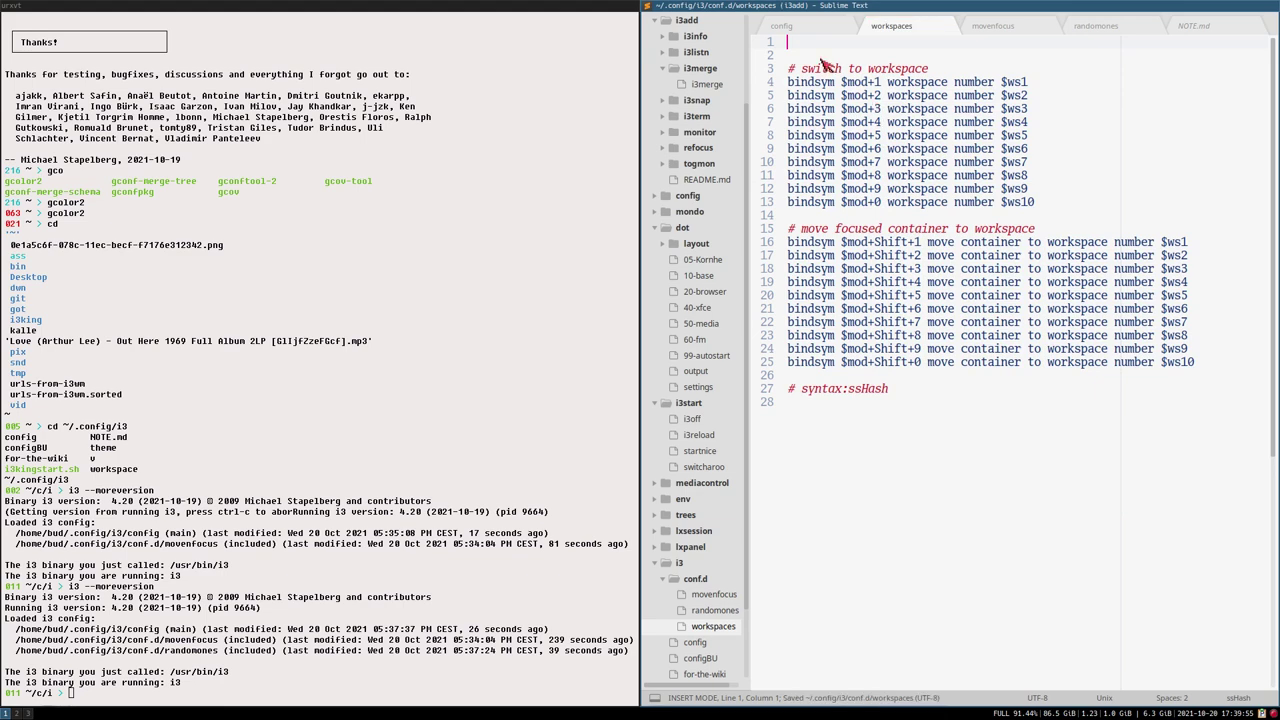
- Paste the cut workspace definitions into config above the reload binding, add two line breaks, and save
key("ctrl+Page_Up")
key("ctrl+v")
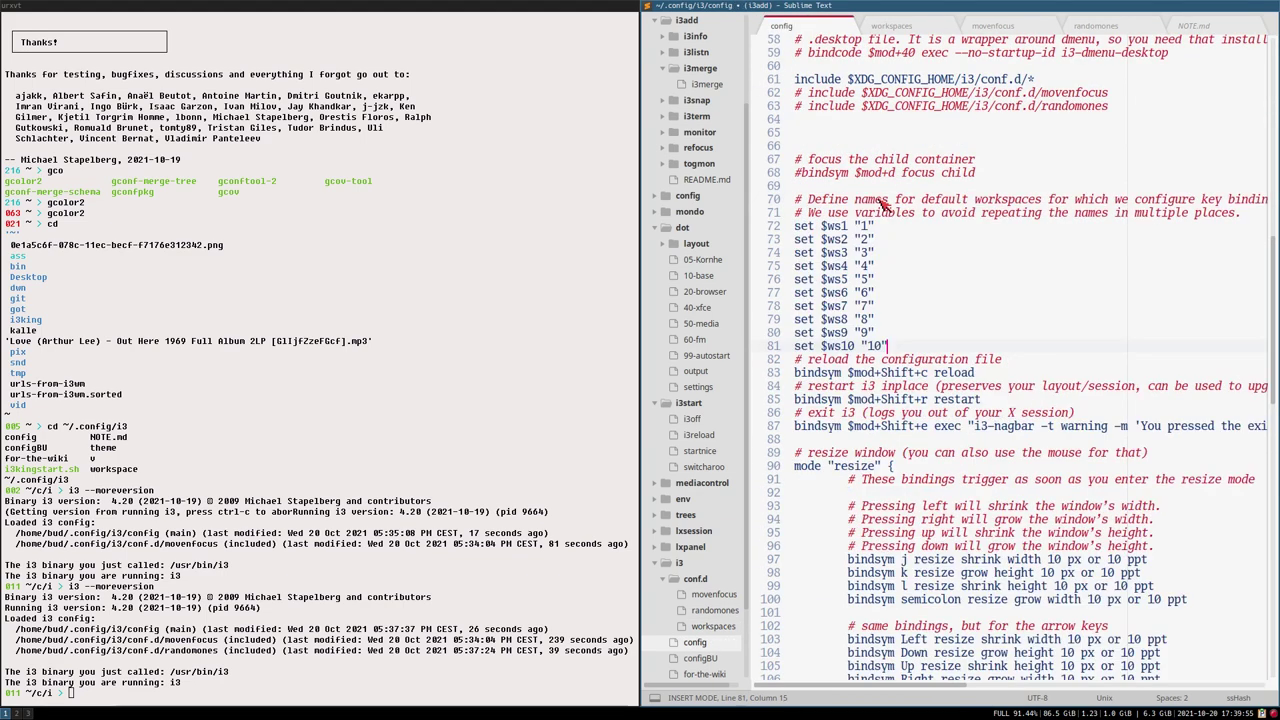
key("Return")
key("Return")
key("ctrl+s")
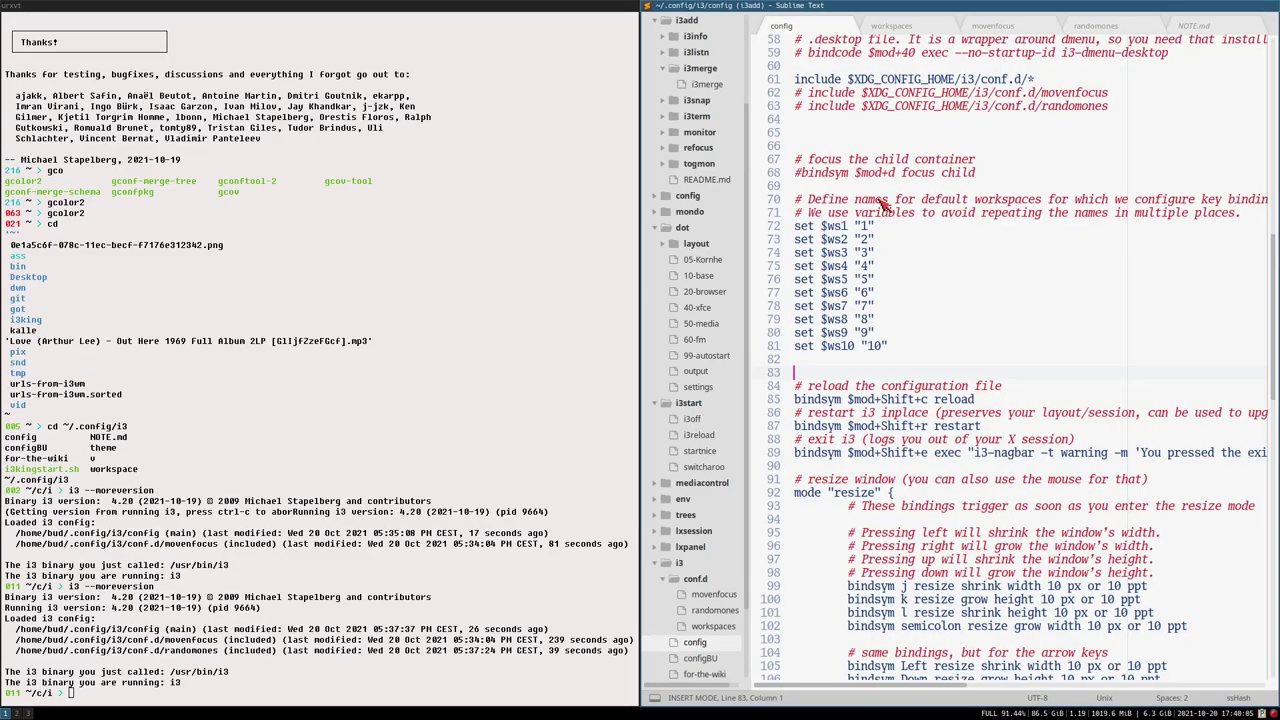
- Undo the definitions paste in config and the matching cut in the workspaces file
key("ctrl+z")
key("ctrl+z")
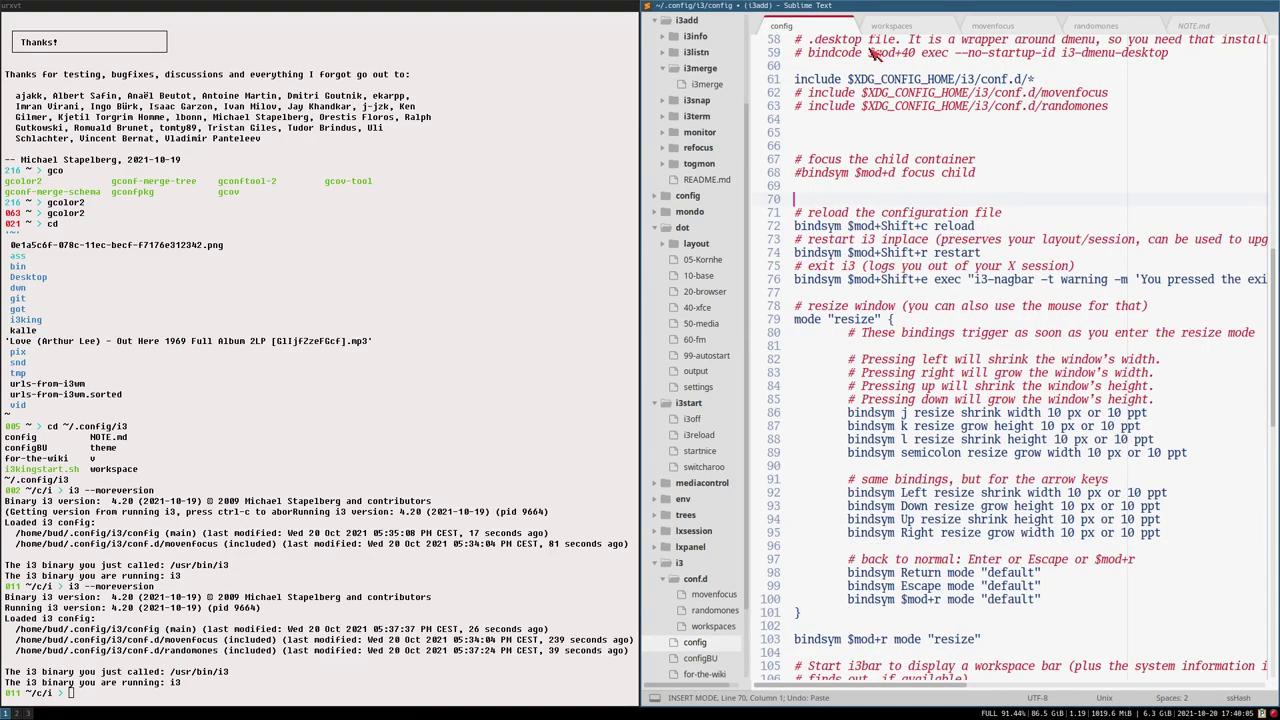
left_click(902, 27)
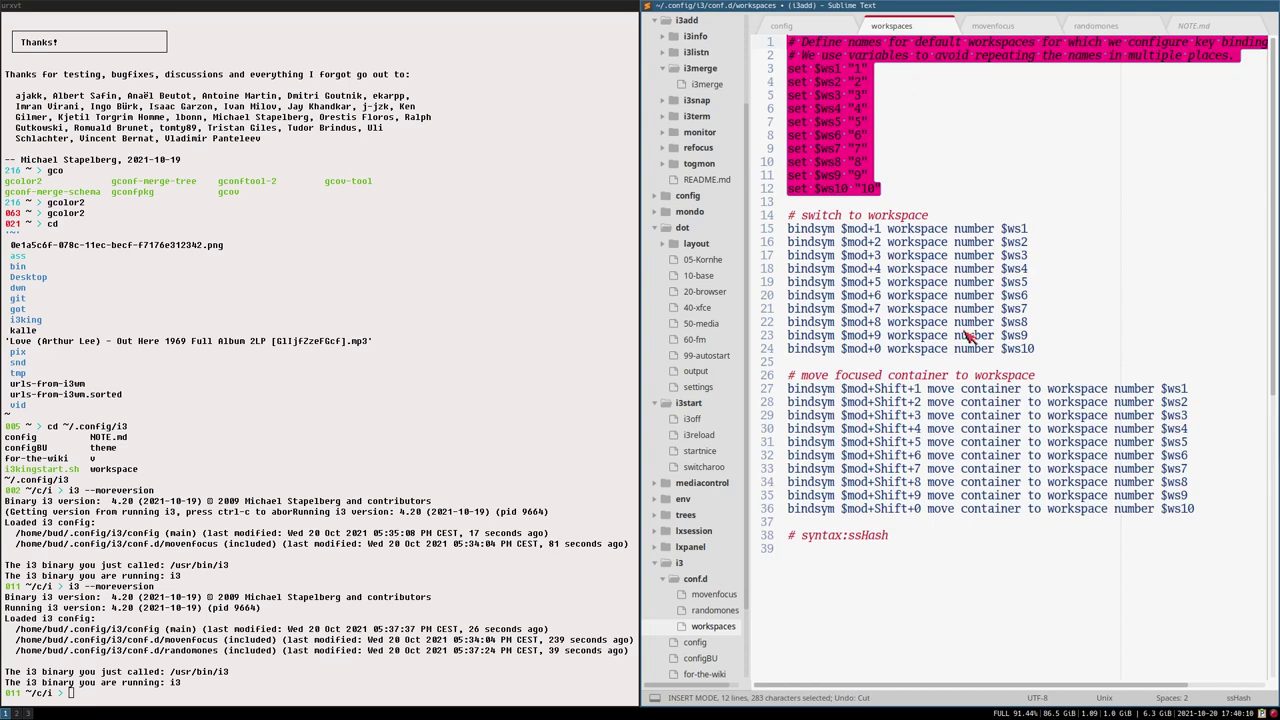
- Cut the switch-to-workspace and move-container bindings out of the workspaces file and save it
left_click(975, 456)
left_click_drag(1198, 512, 657, 228)
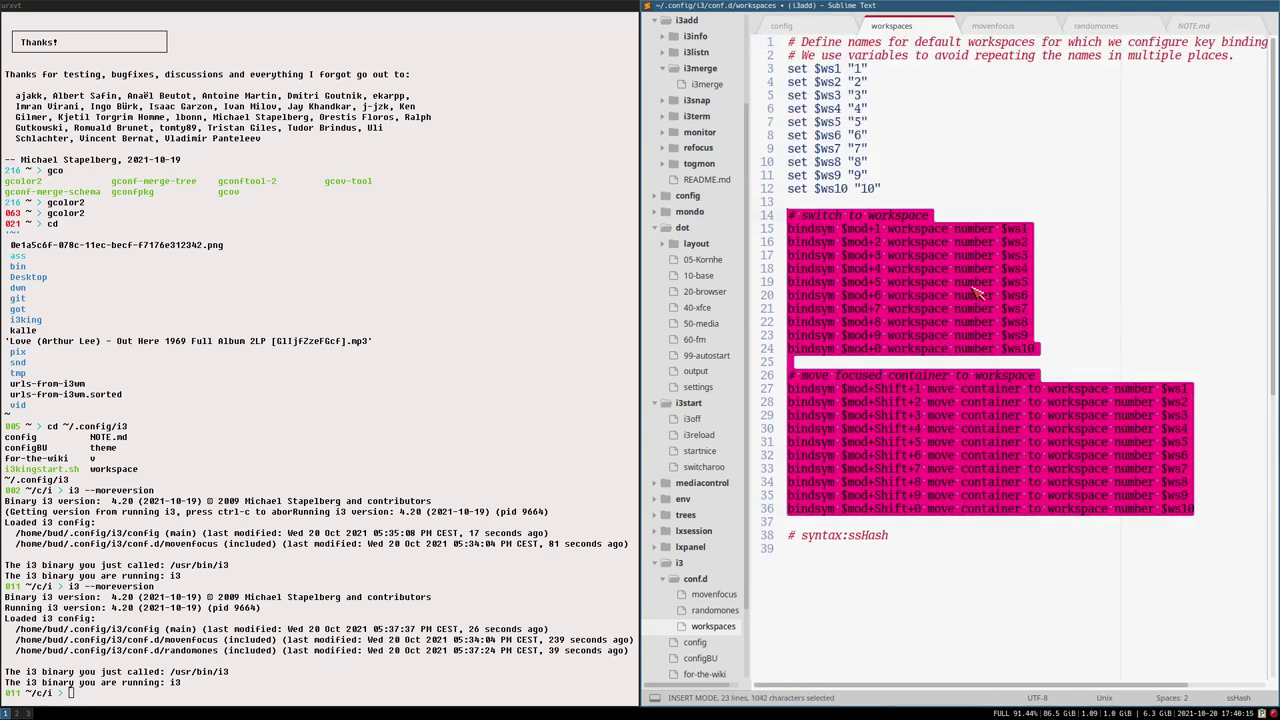
key("ctrl+x")
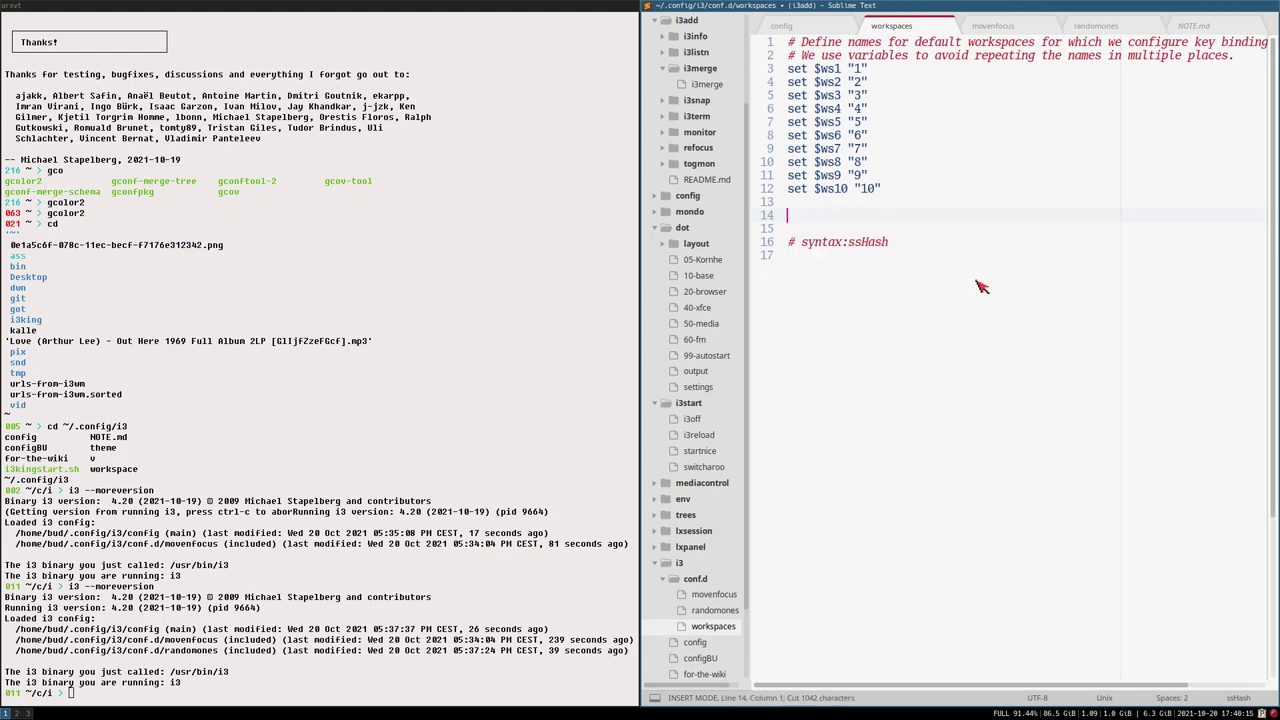
key("ctrl+s")
- Paste the switch and move bindings into config above the reload binding, add two line breaks, and save
left_click(788, 28)
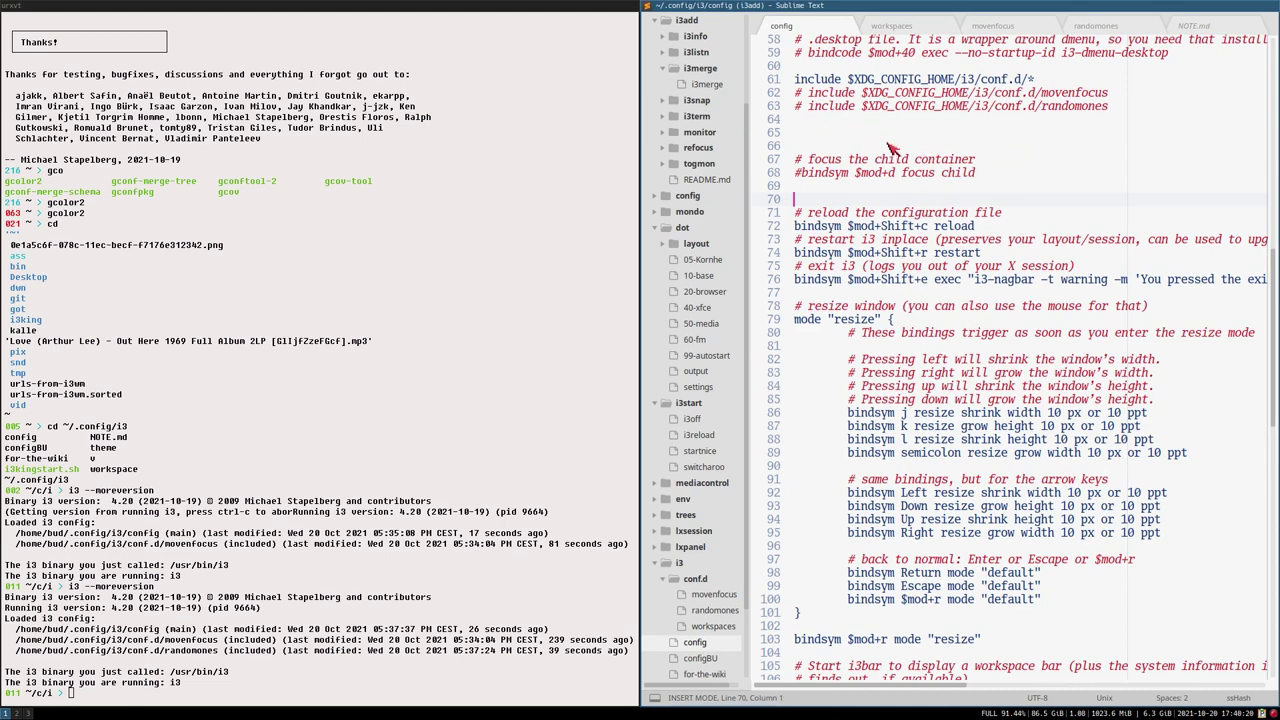
key("ctrl+v")
key("Return")
key("Return")
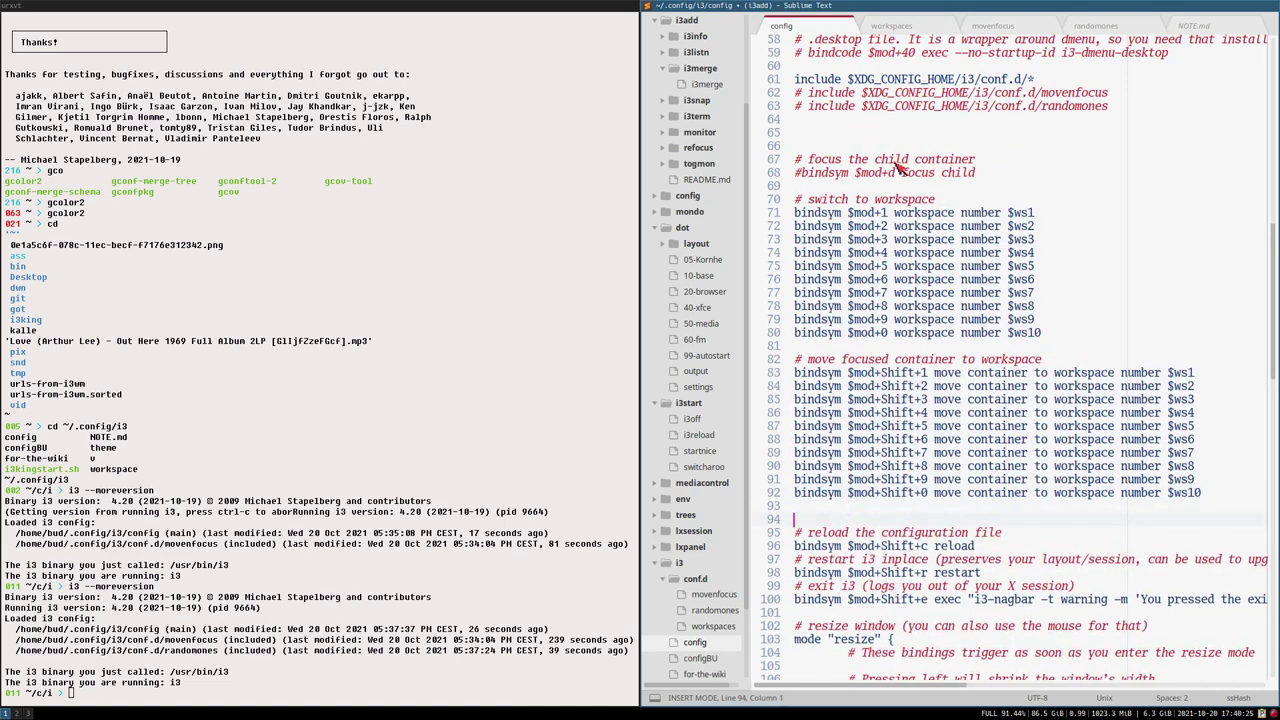
key("ctrl+s")
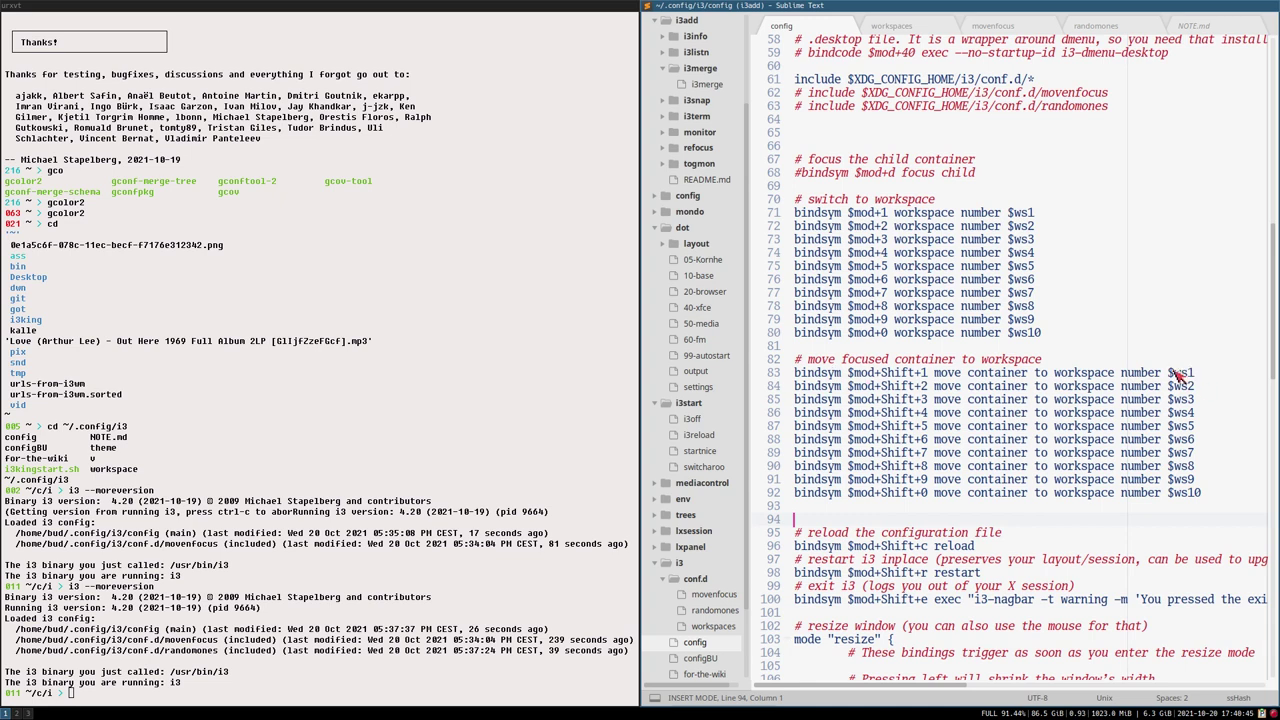
- Cut the switch and move bindings out of config, save it, and paste them back below the definitions in the workspaces file
left_click_drag(1162, 373, 1208, 379)
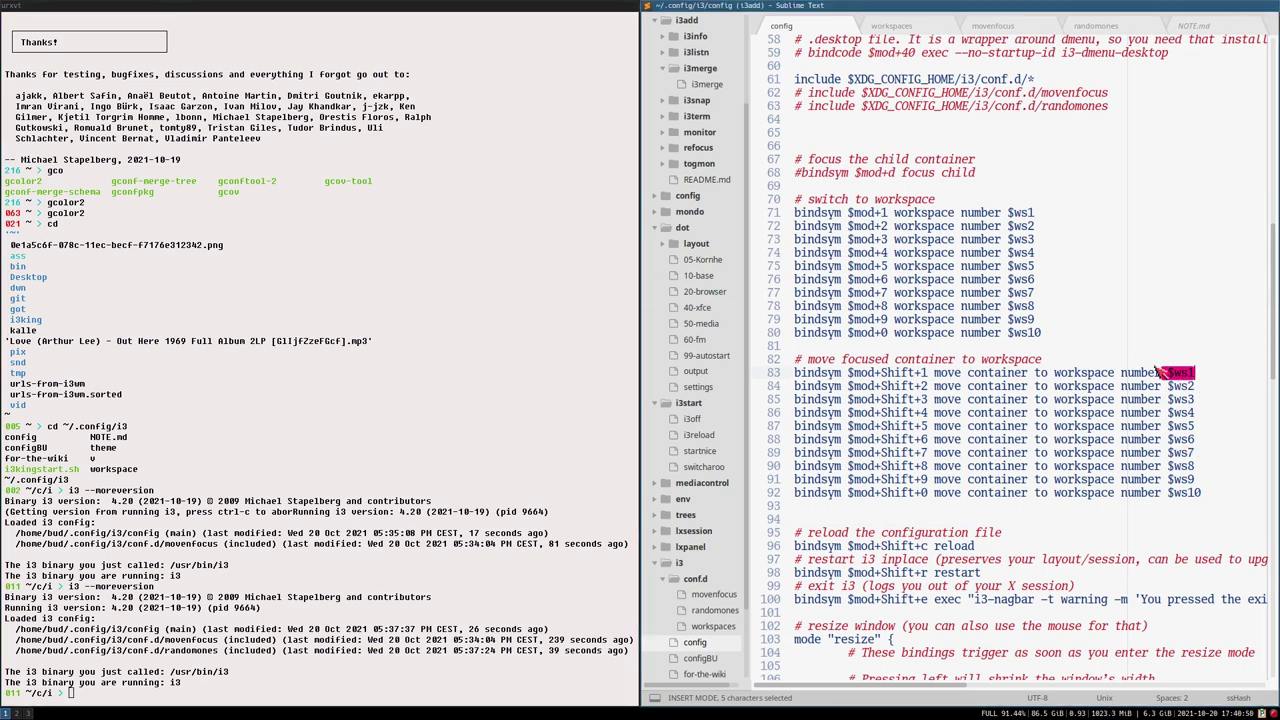
left_click_drag(1168, 374, 1208, 380)
left_click_drag(1205, 495, 688, 203)
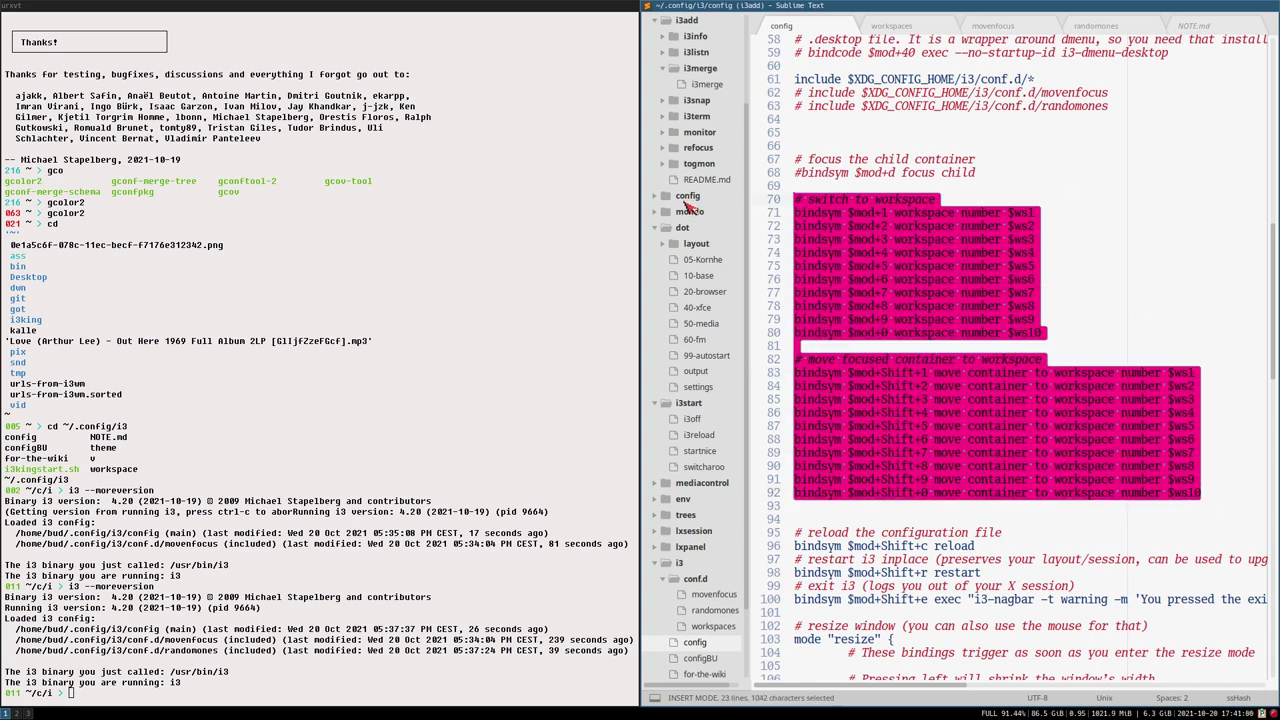
key("ctrl+x")
key("ctrl+s")
left_click(891, 26)
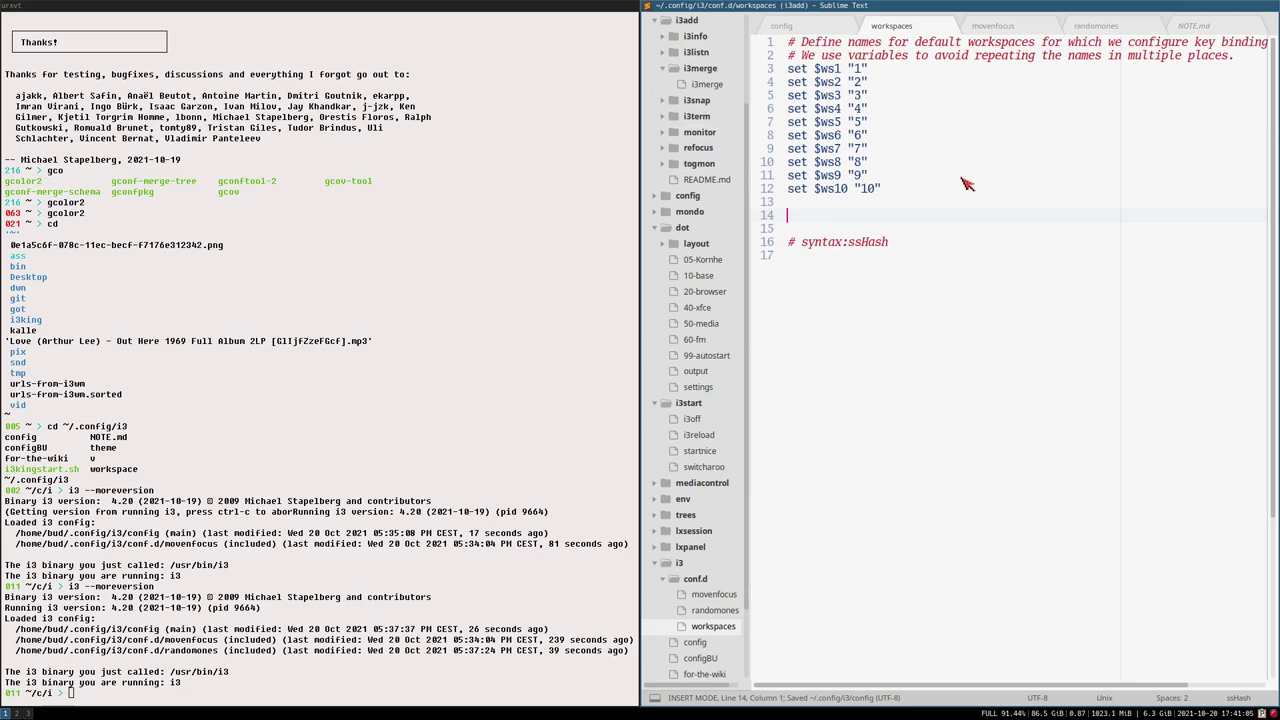
key("ctrl+v")
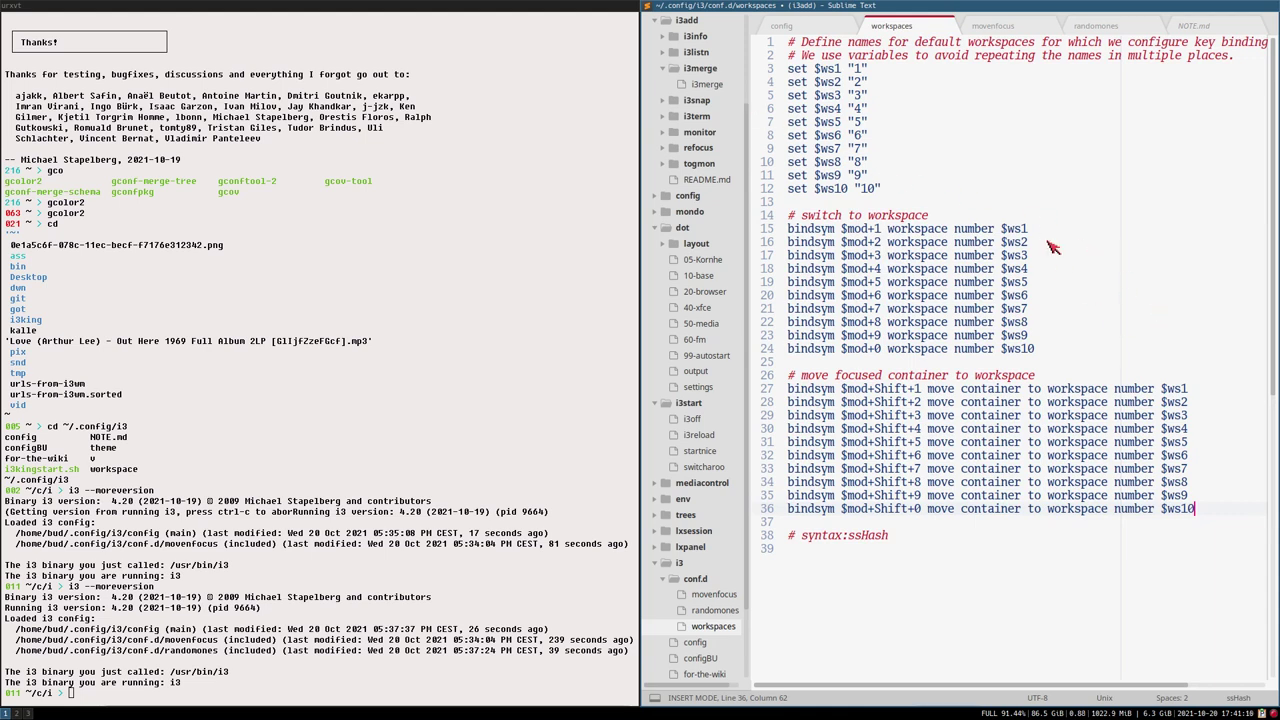
- Move the commented $ws1 to $ws10 definitions from the workspaces file into config above the reload binding, and save
left_click_drag(900, 190, 580, 46)
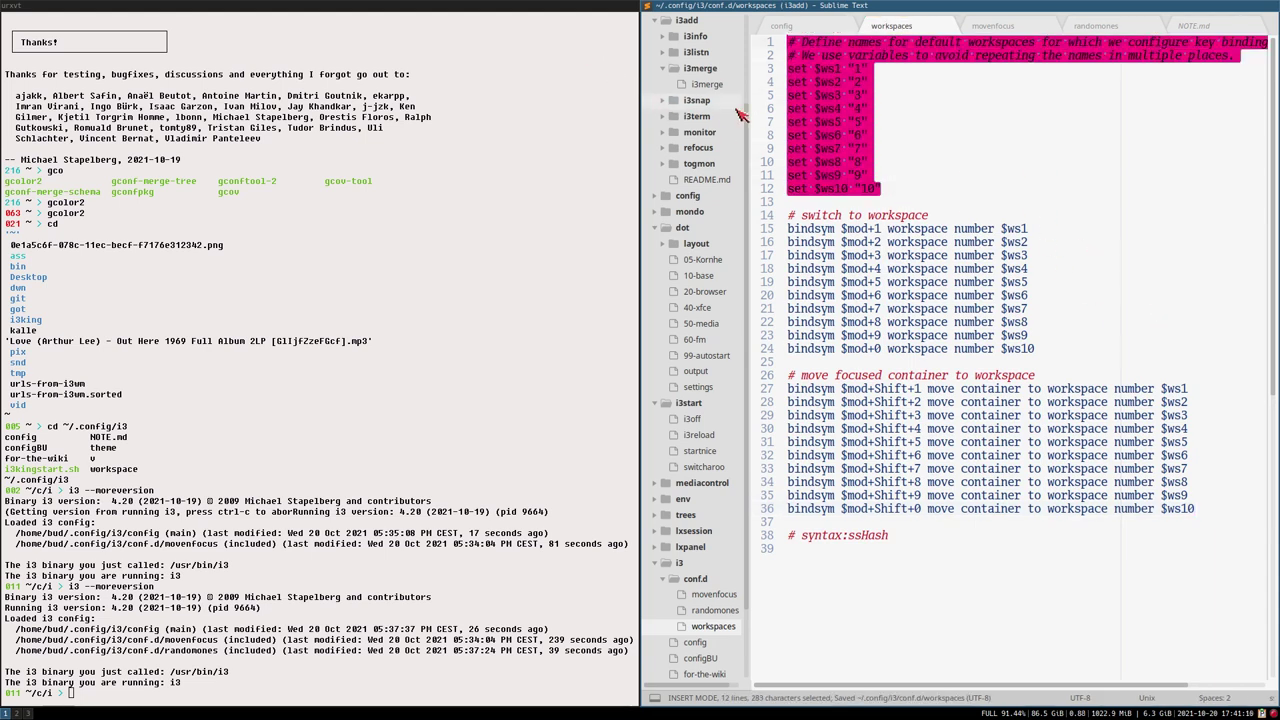
key("ctrl+x")
left_click(790, 27)
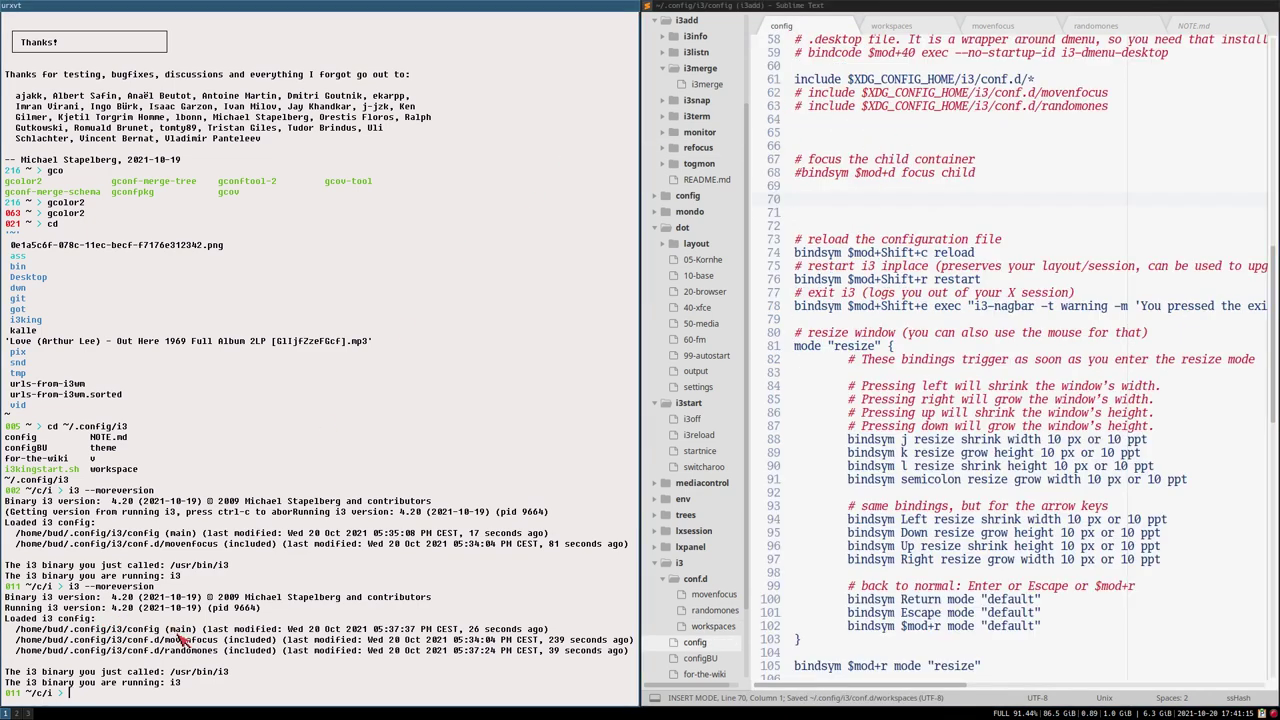
key("ctrl+v")
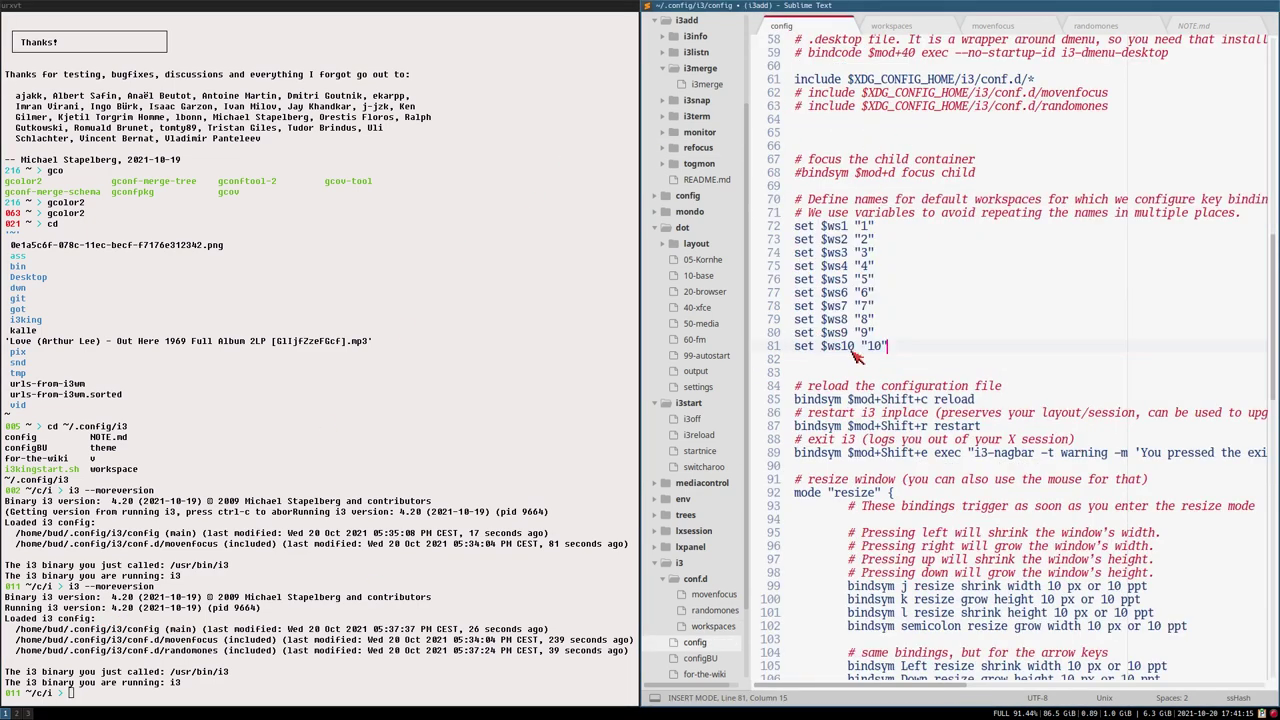
key("ctrl+s")
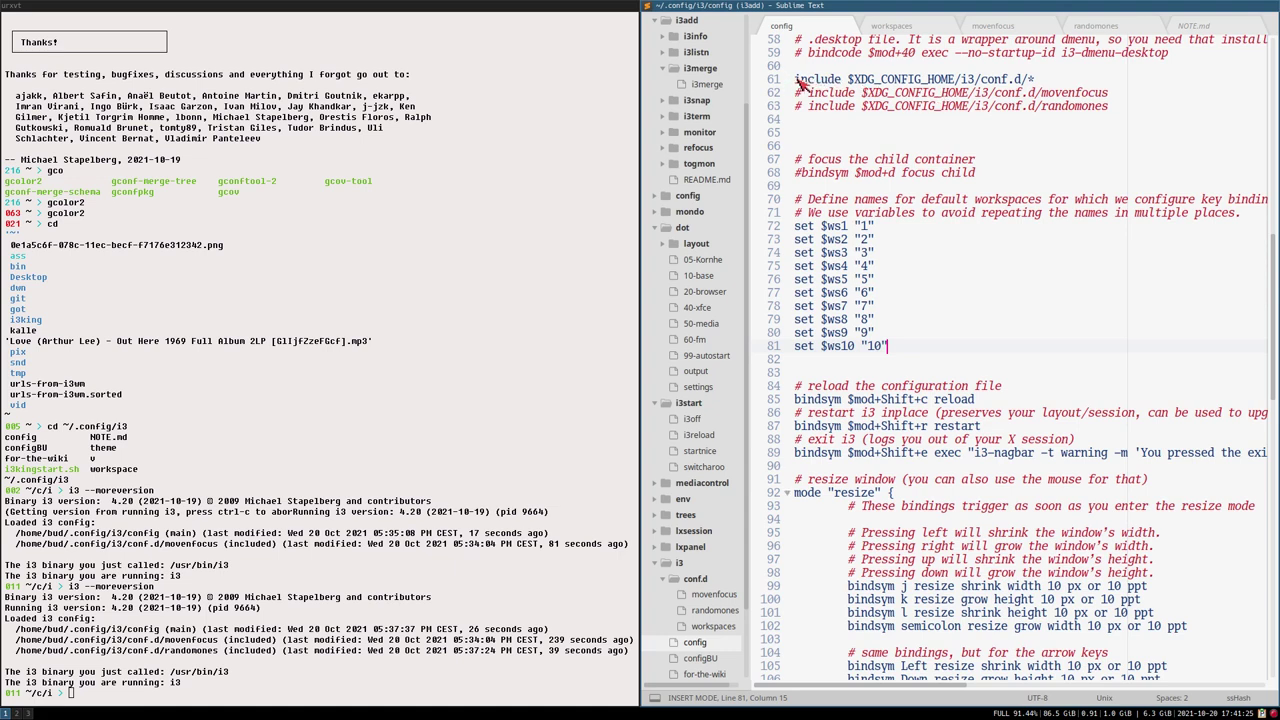
- Highlight config's wildcard include line, and read the i3 User's Guide in Vivaldi on include variable limitations and the parsing note
left_click_drag(794, 80, 1033, 86)
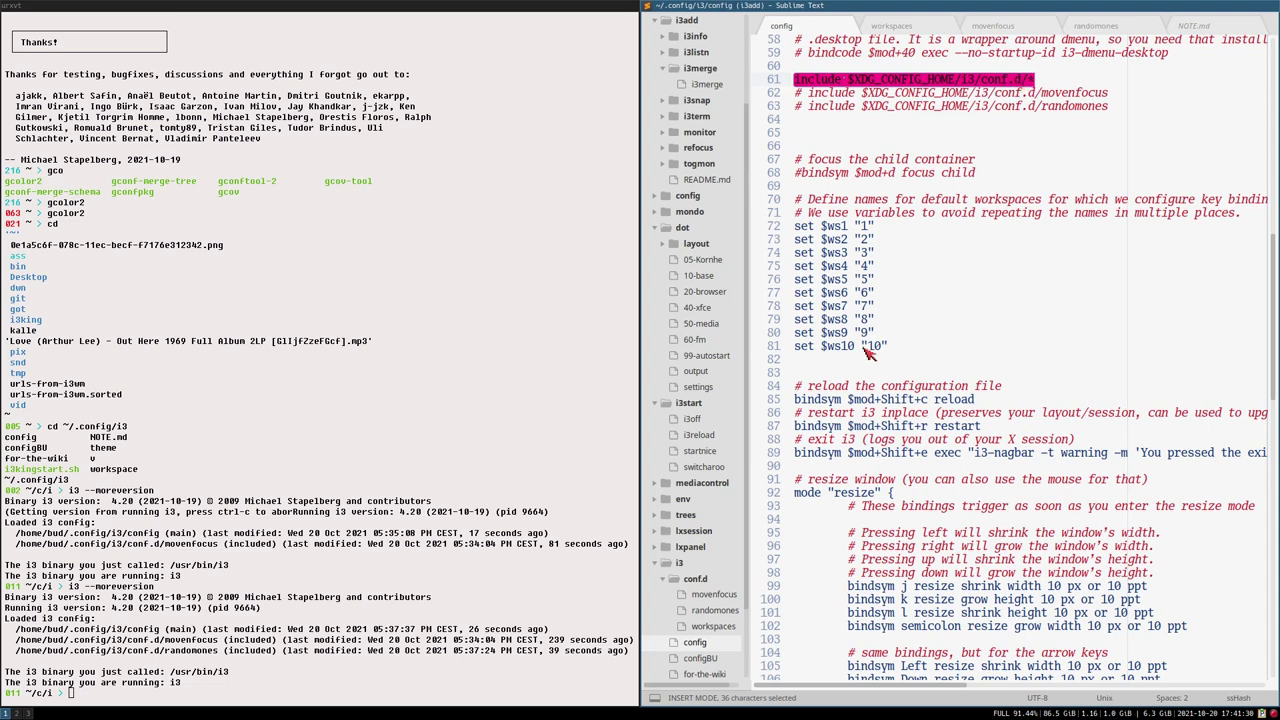
left_click(828, 320)
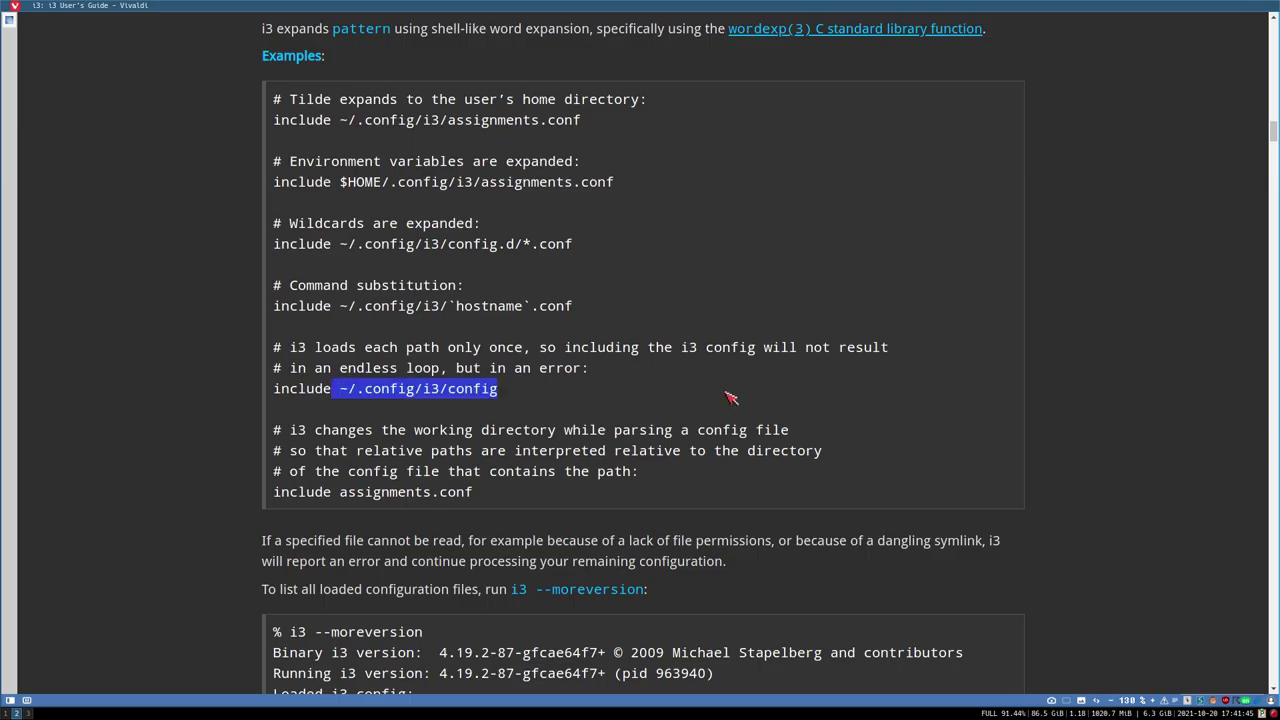
scroll(1273, 131, "down", 4)
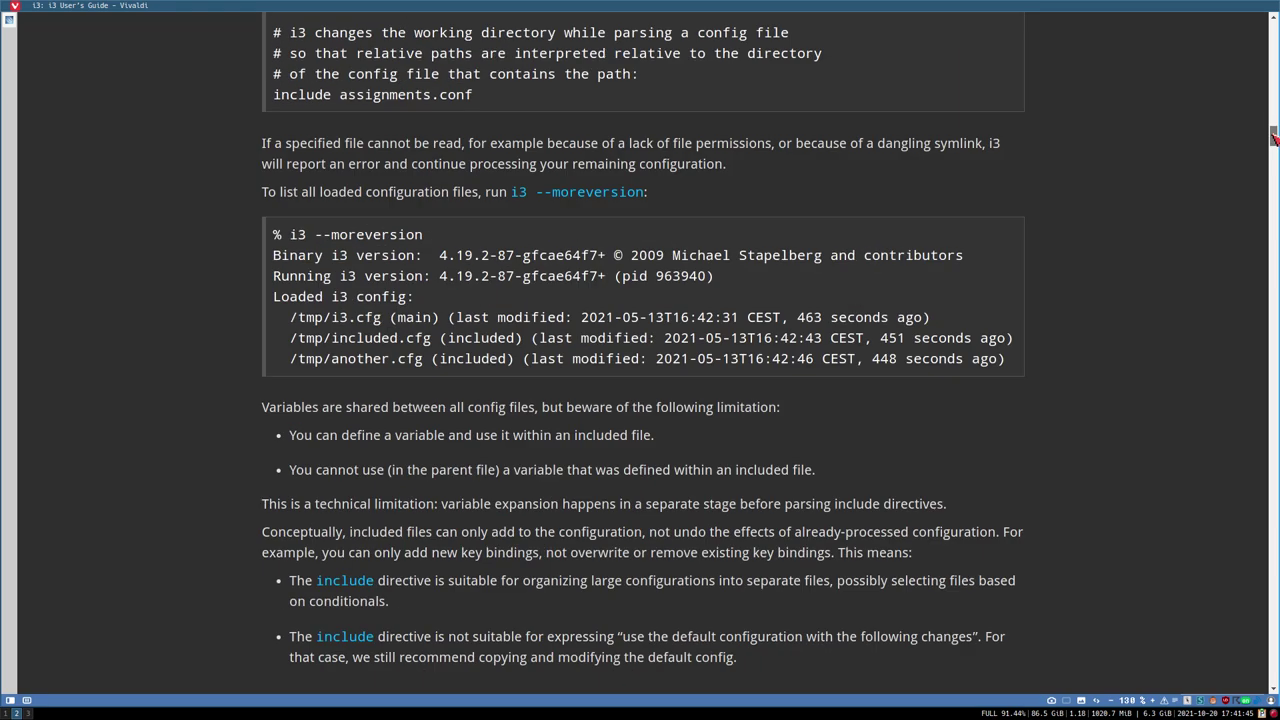
scroll(1273, 131, "up", 1)
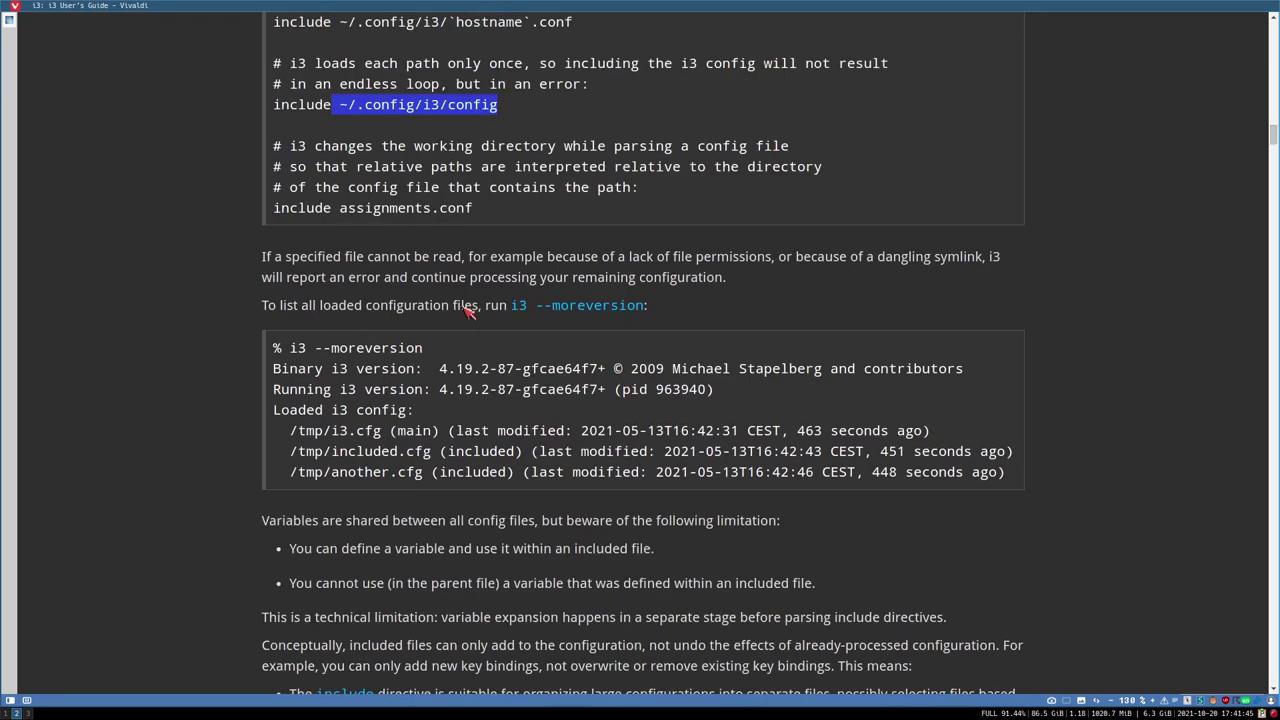
scroll(437, 462, "down", 1)
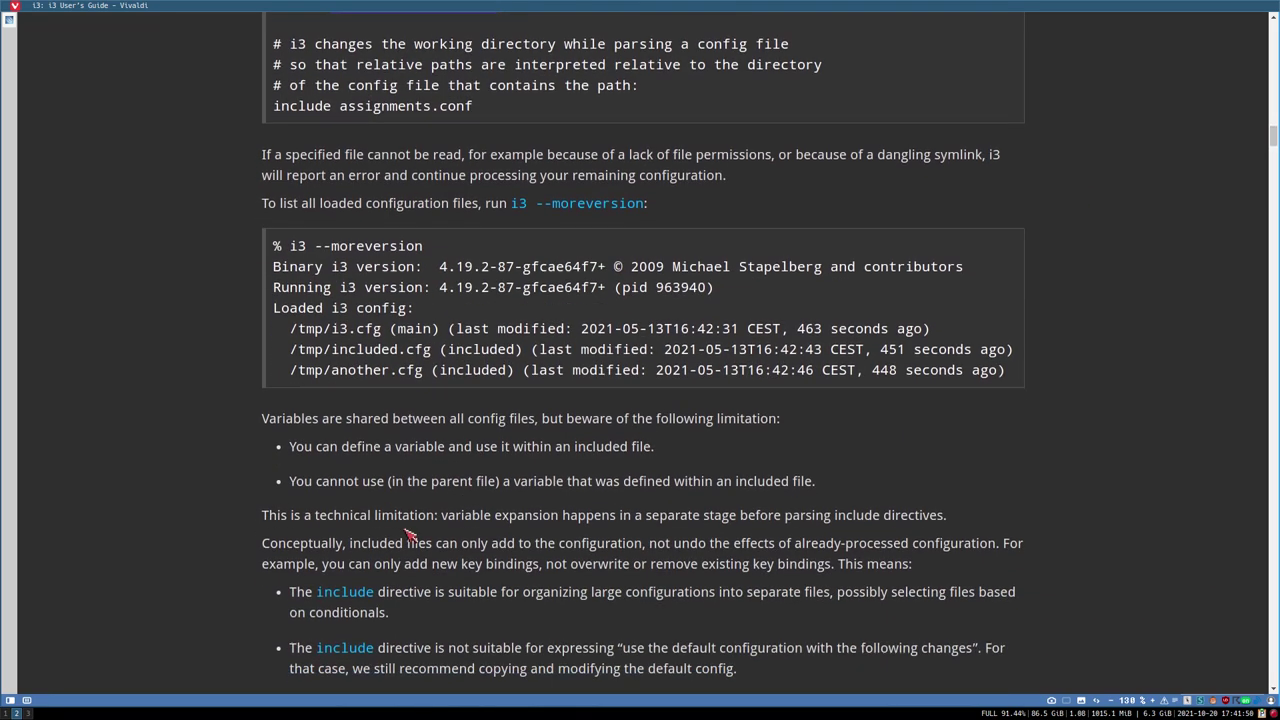
scroll(435, 252, "down", 1)
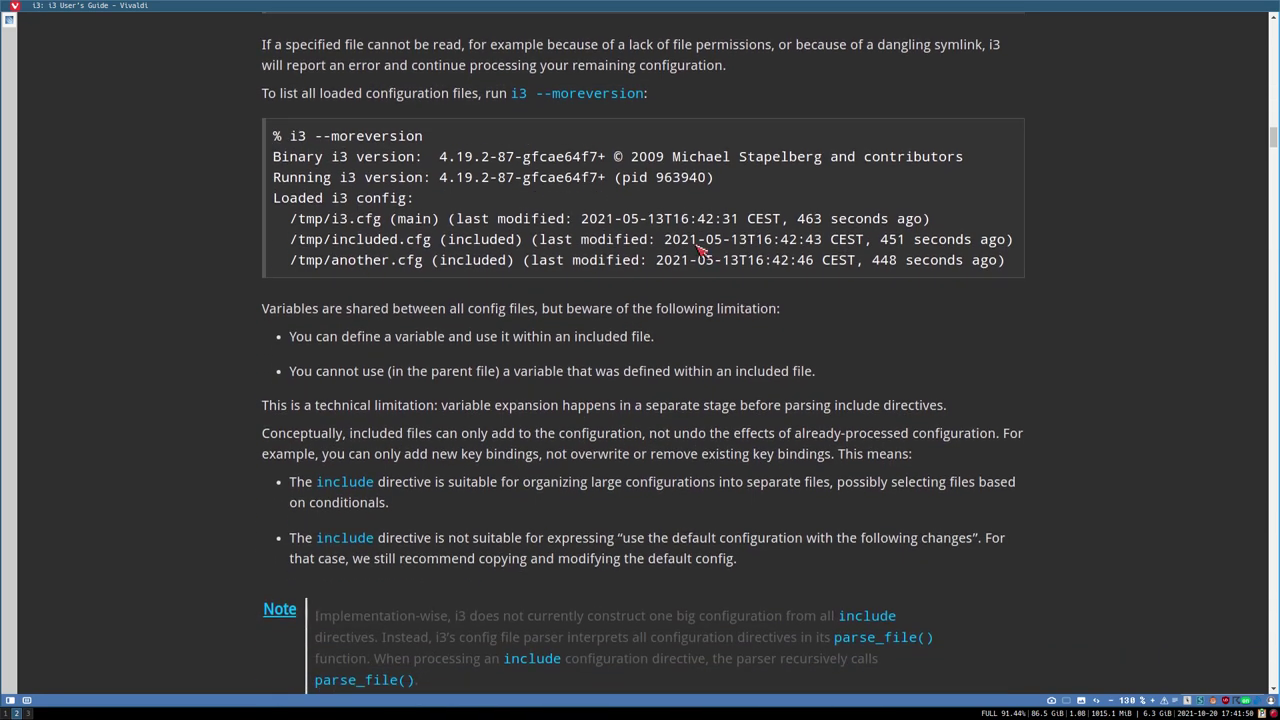
scroll(655, 360, "down", 1)
scroll(652, 352, "up", 1)
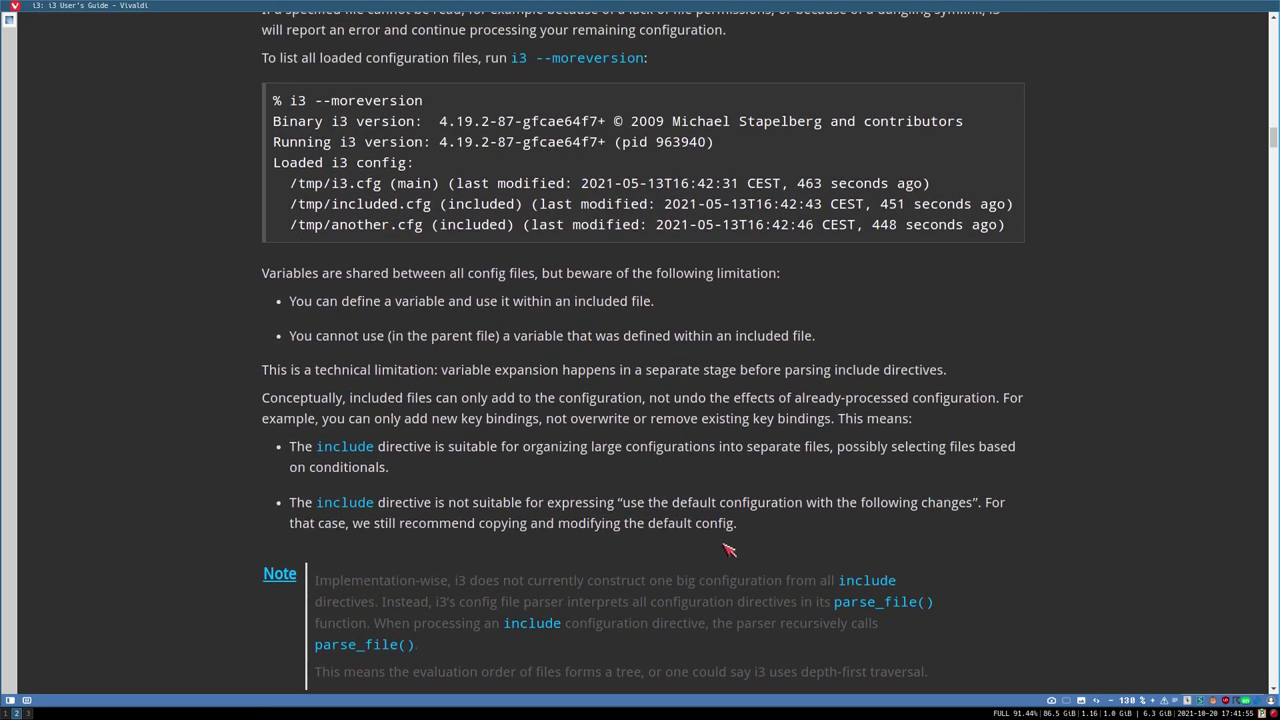
scroll(674, 440, "down", 1)
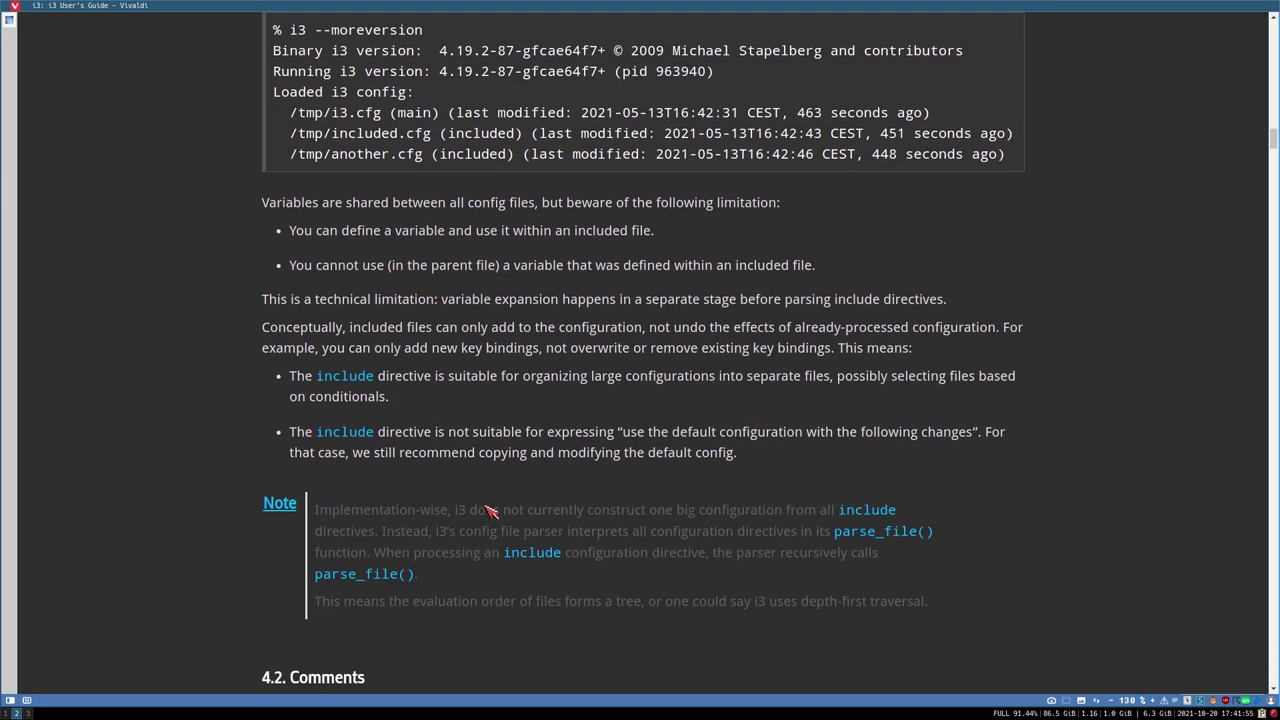
left_click_drag(490, 510, 820, 522)
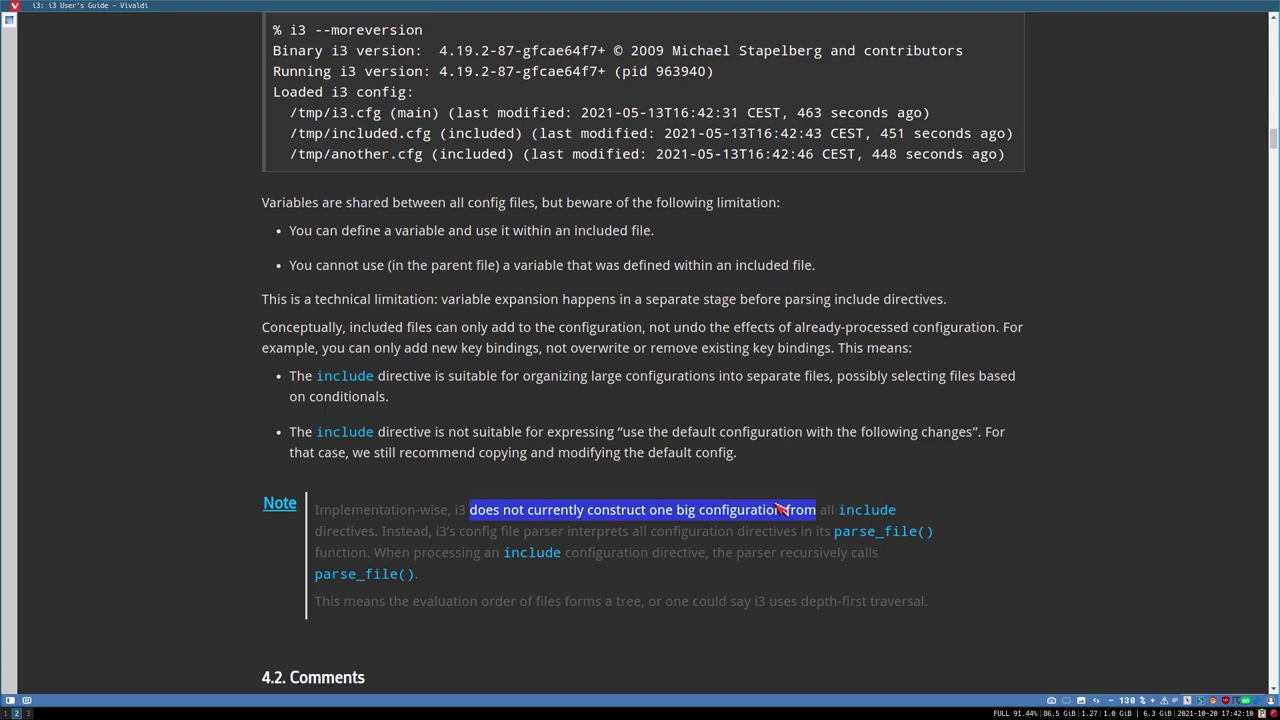
- Switch to Sublime Text and examine config's $ws1 to $ws10 definitions and the set $mod line near the start of the file
key("super+1")
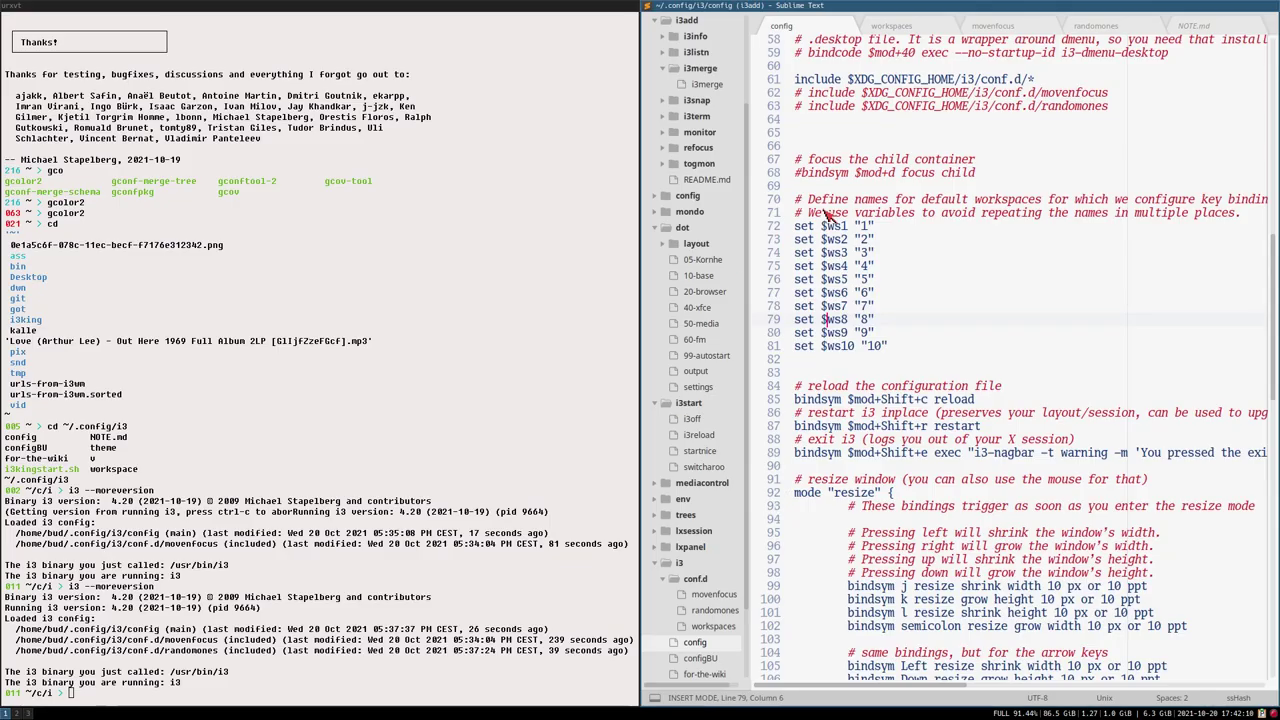
left_click(930, 352)
left_click_drag(930, 352, 760, 202)
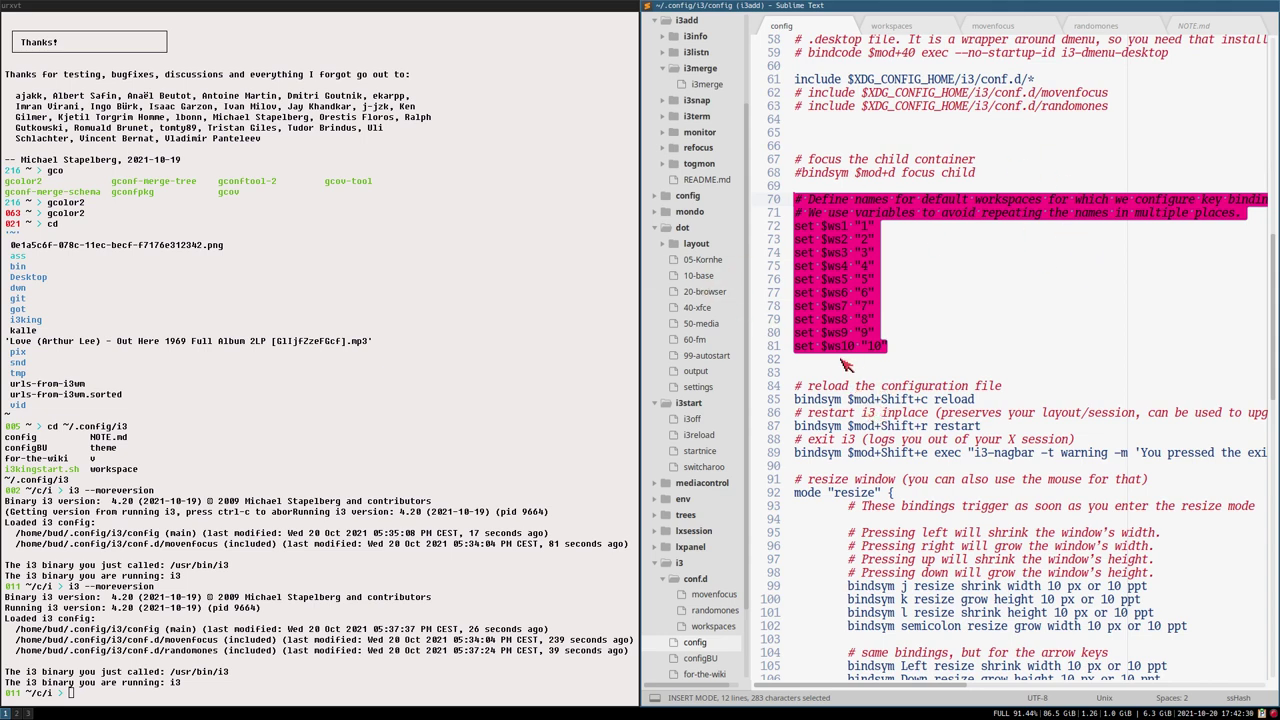
scroll(1016, 330, "up", 9)
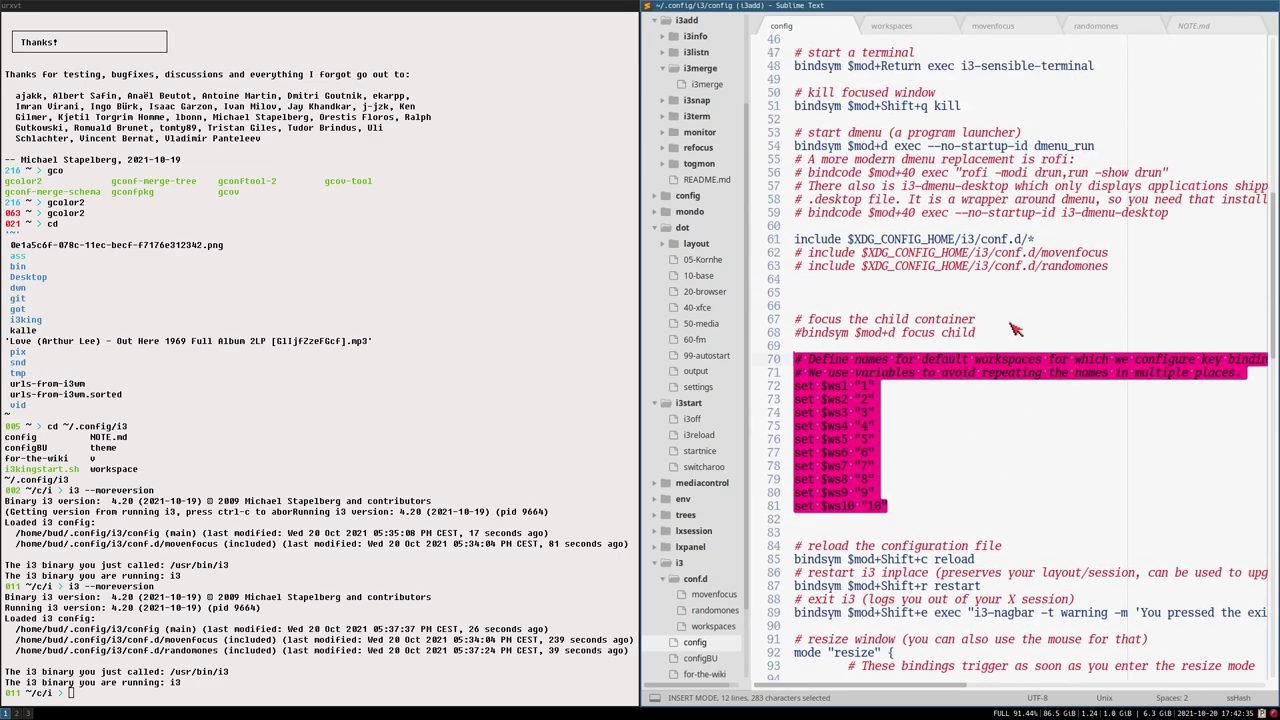
scroll(1037, 466, "up", 5)
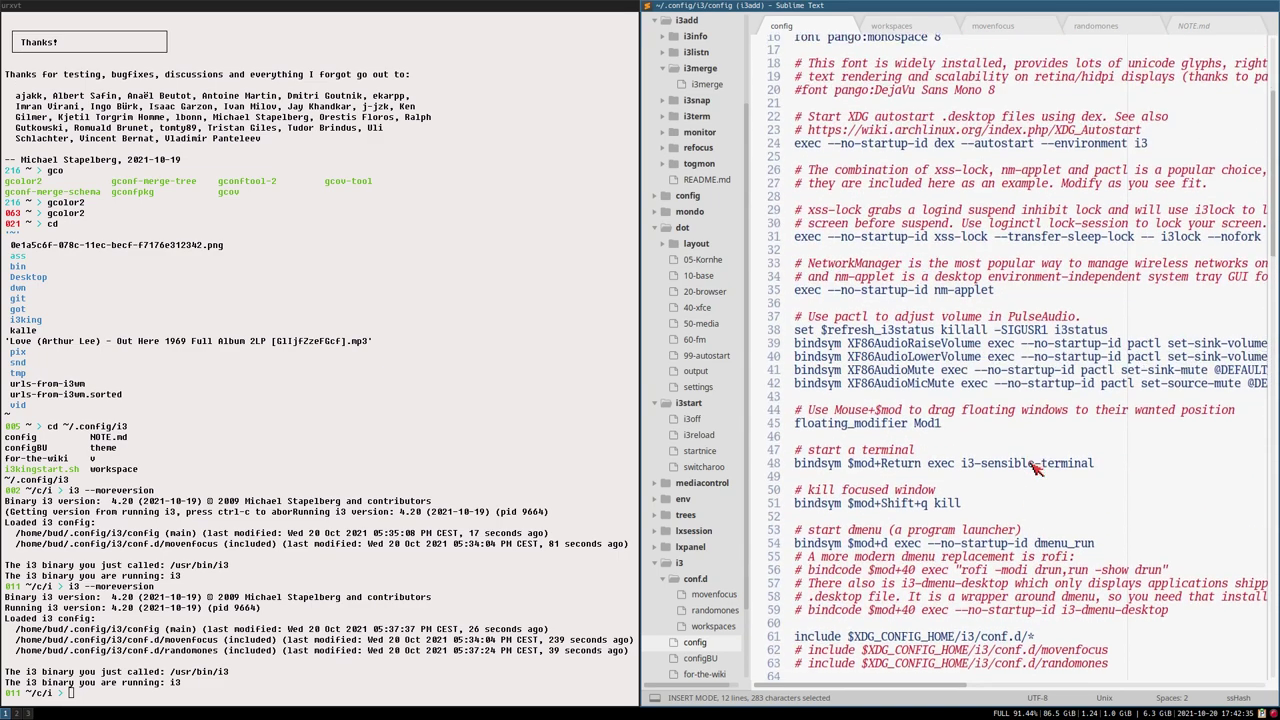
scroll(945, 494, "down", 9)
left_click(854, 426)
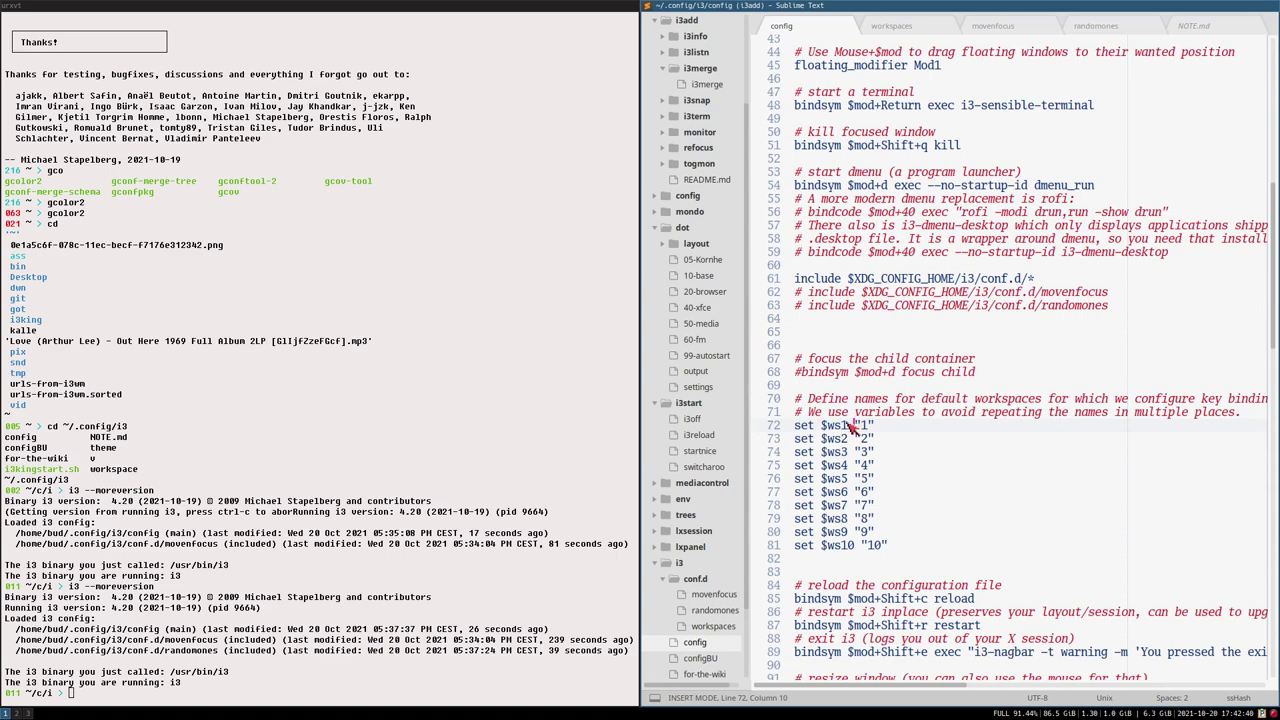
scroll(948, 375, "up", 10)
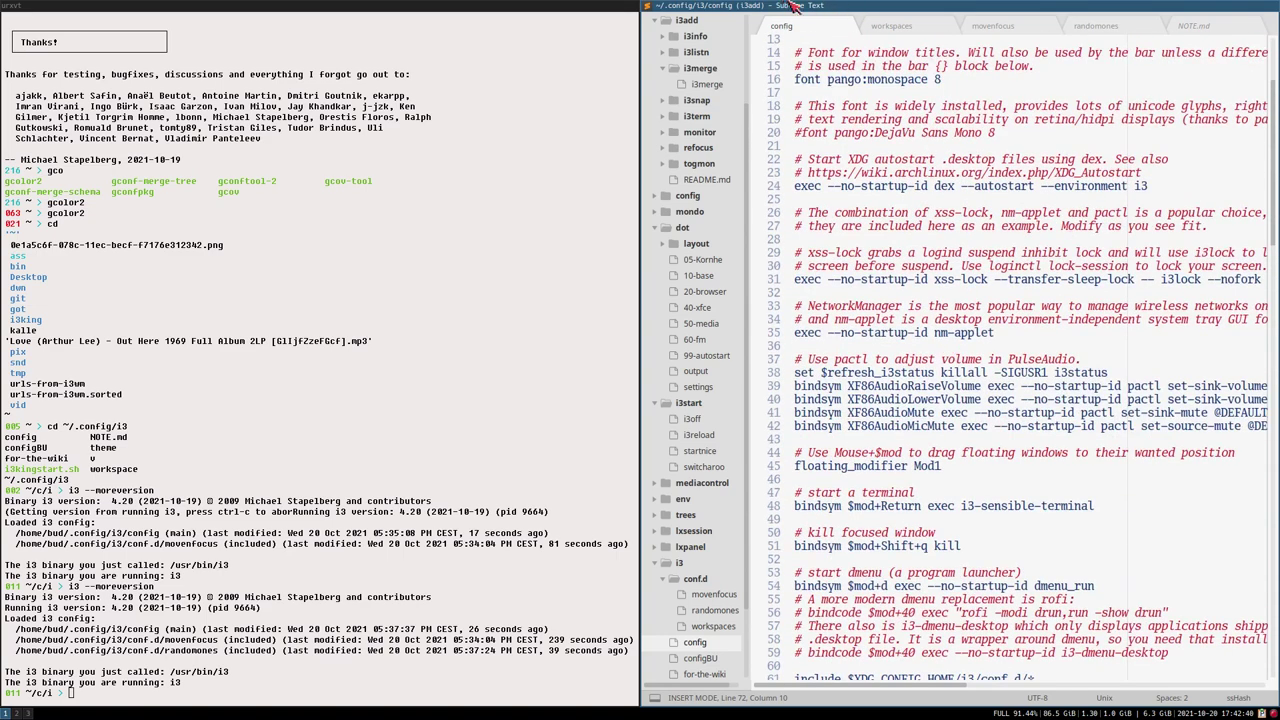
scroll(818, 103, "up", 4)
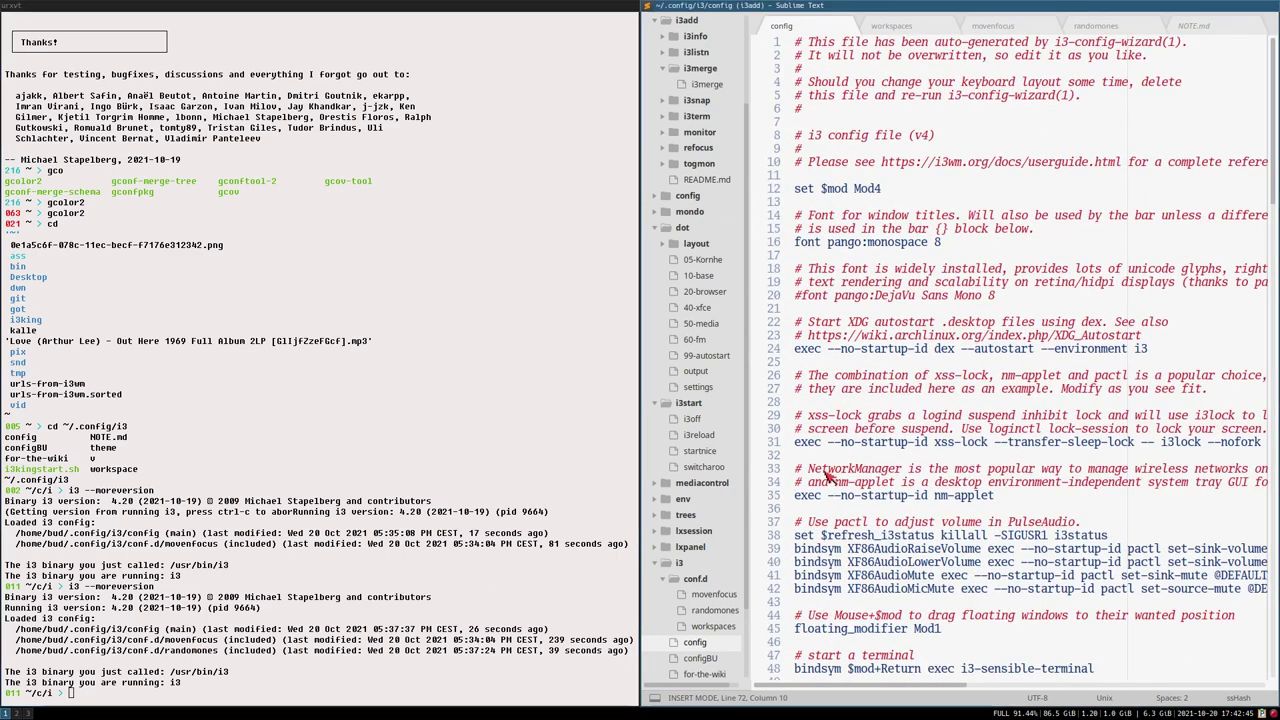
left_click_drag(818, 190, 848, 191)
left_click(836, 190)
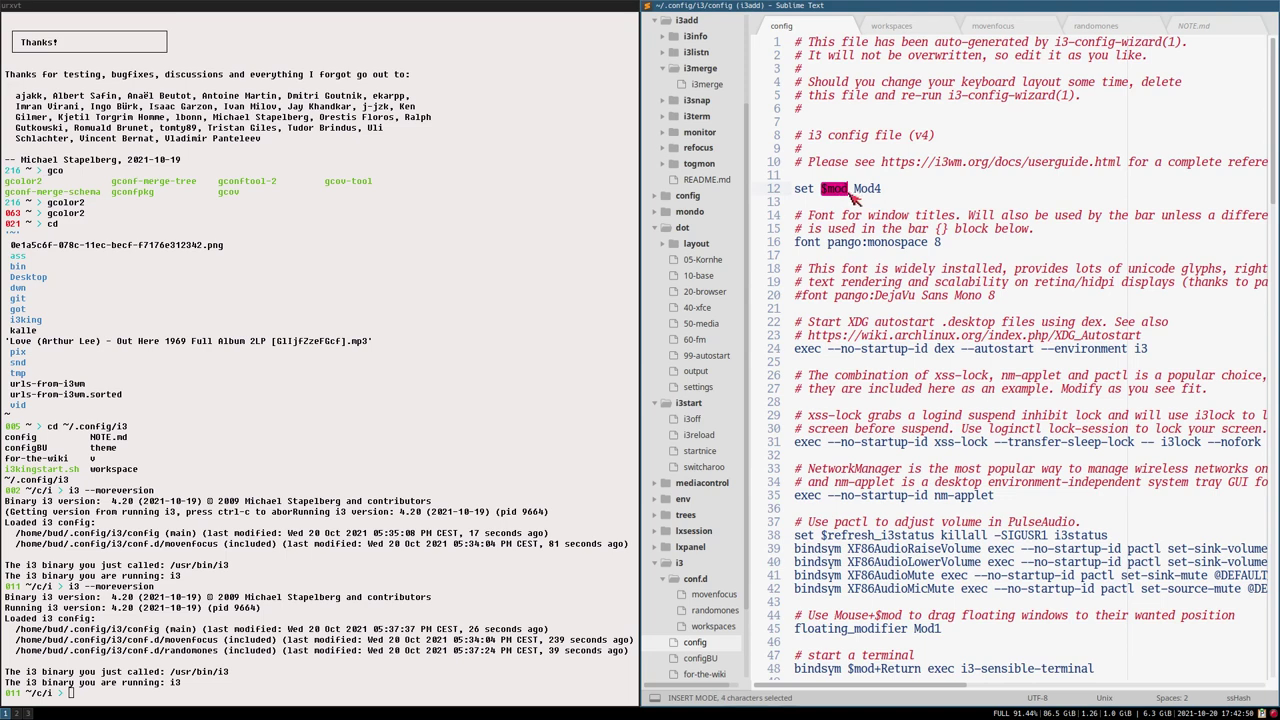
- Replace monospace with FixedFixedsys in config's window title font line, and save the file
double_click(899, 248)
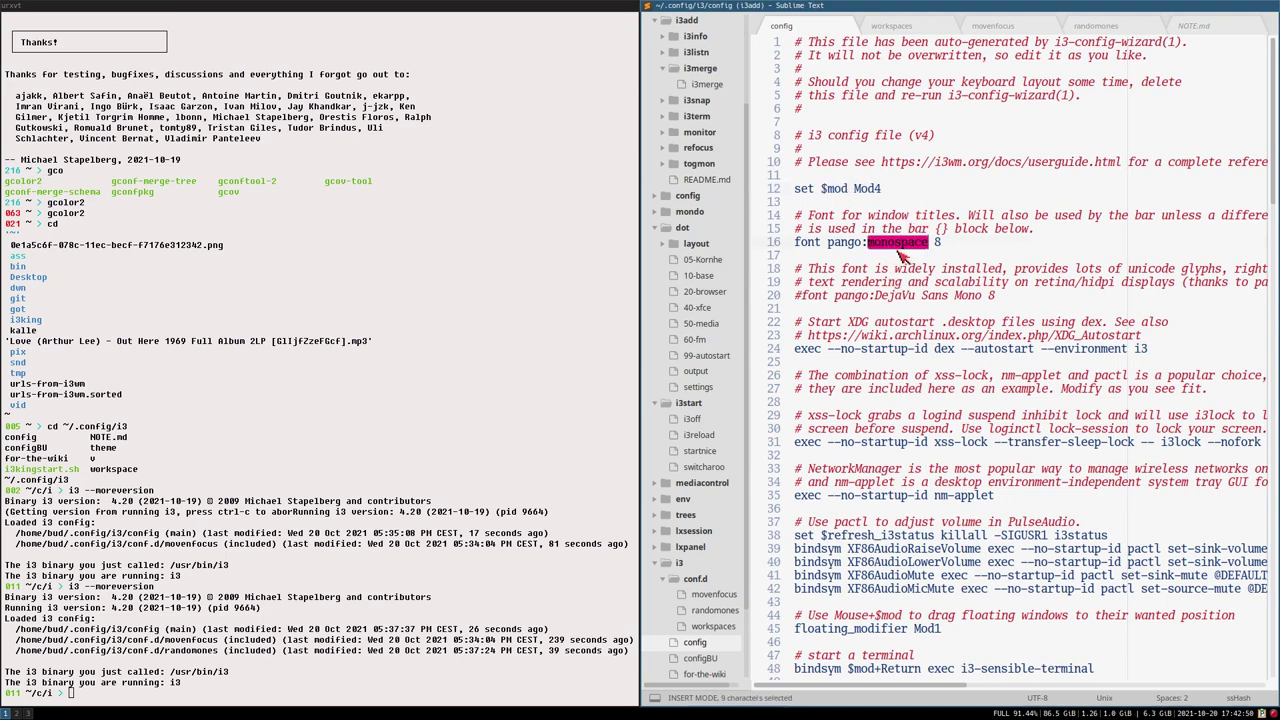
type("Fixed")
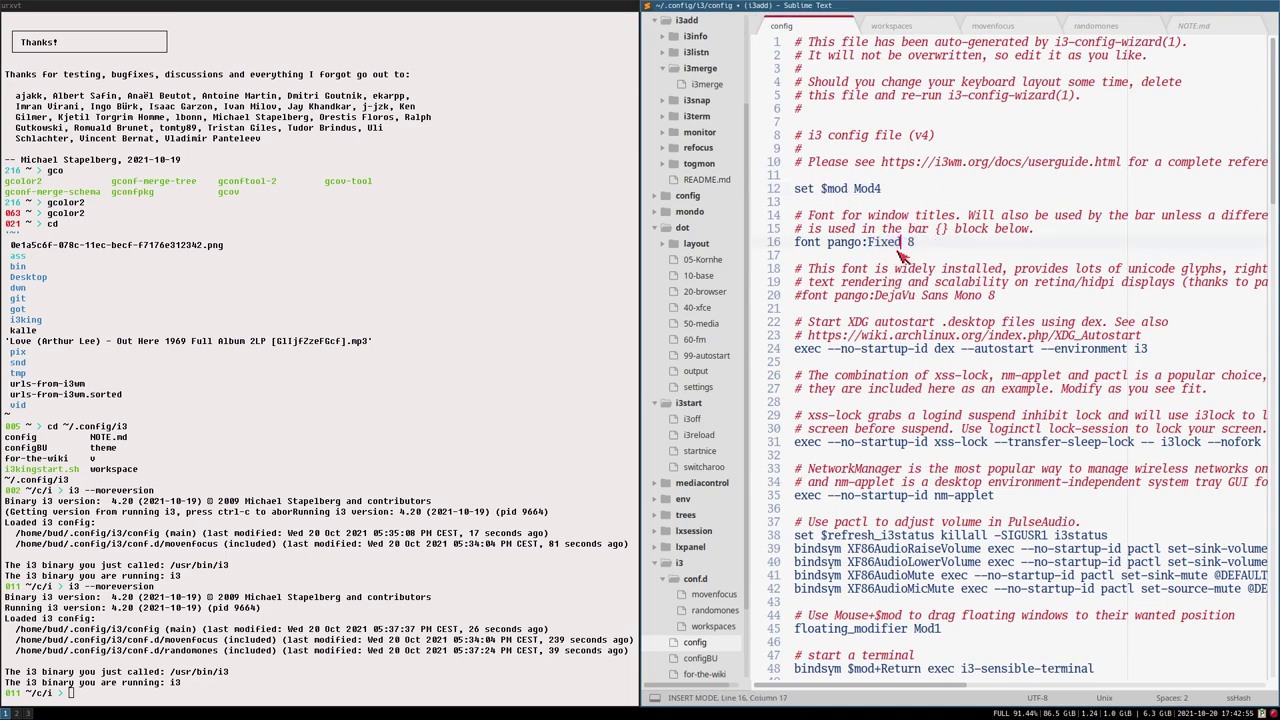
type("Fixedsys")
key("ctrl+s")
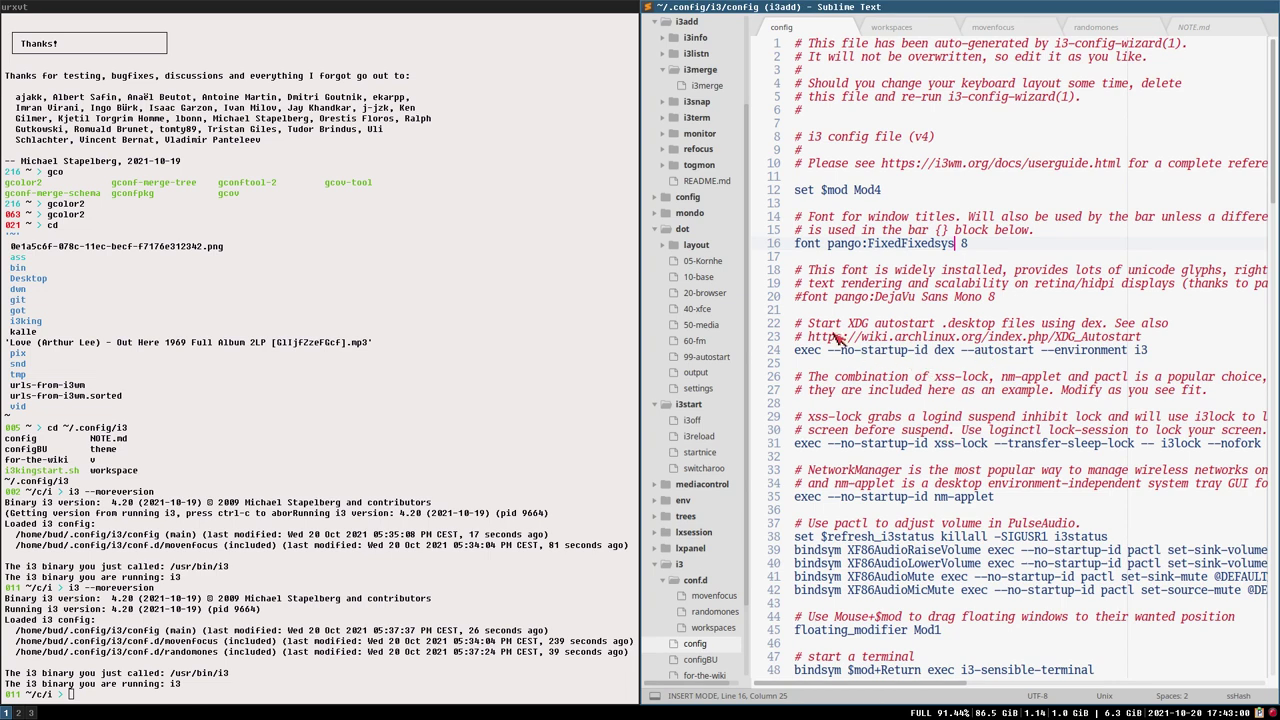
- Examine config's XDG autostart comment and the dex command line below it, highlighting the comment lines
left_click_drag(828, 328, 1096, 325)
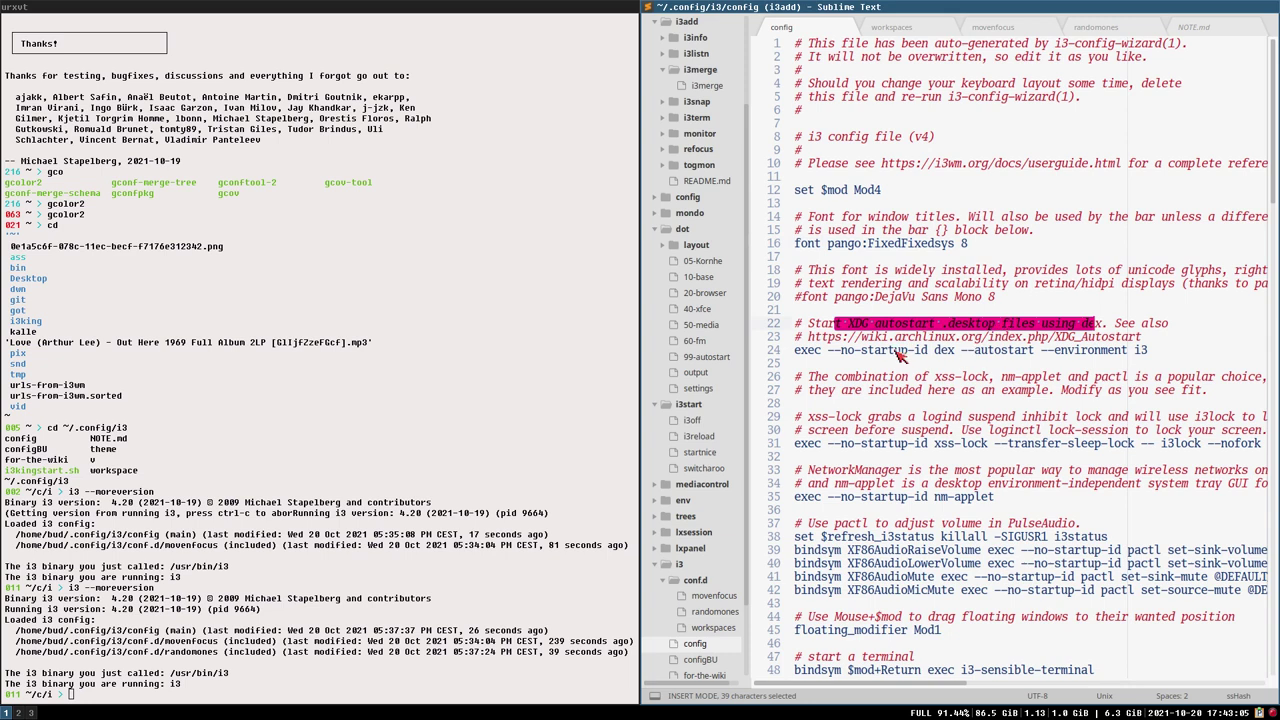
left_click_drag(936, 352, 1158, 354)
left_click(1101, 338)
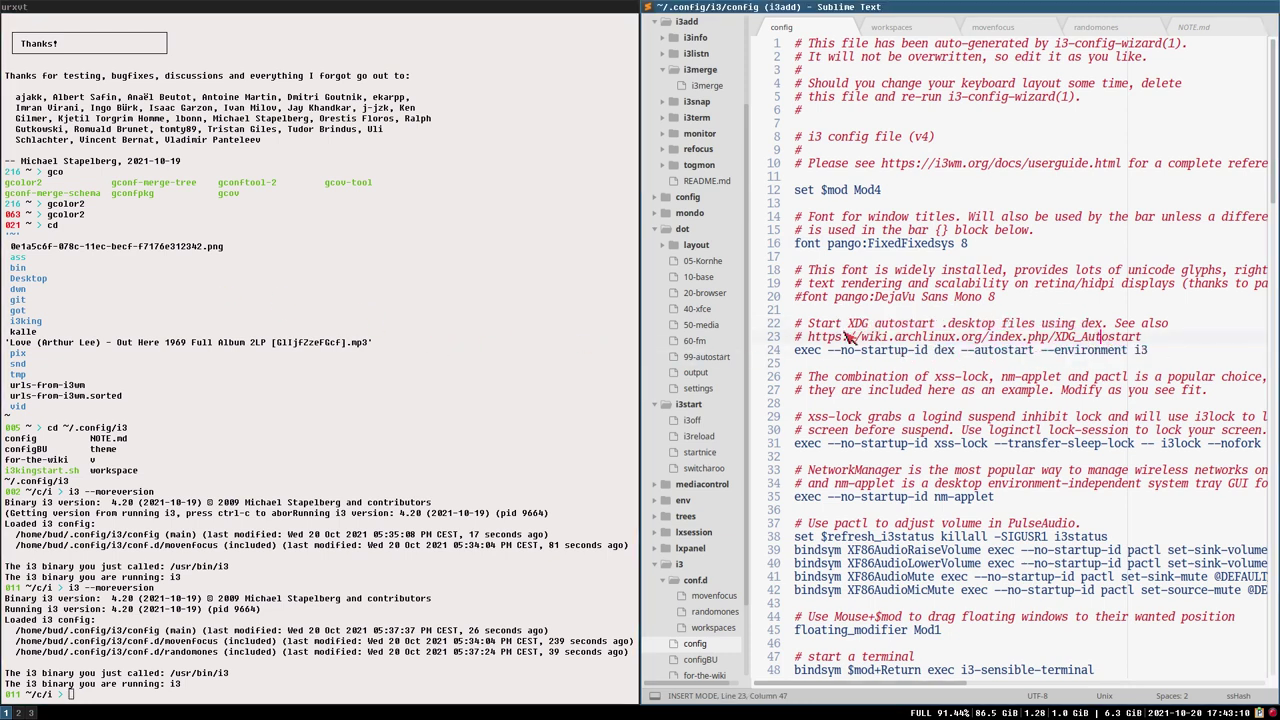
left_click_drag(828, 338, 750, 326)
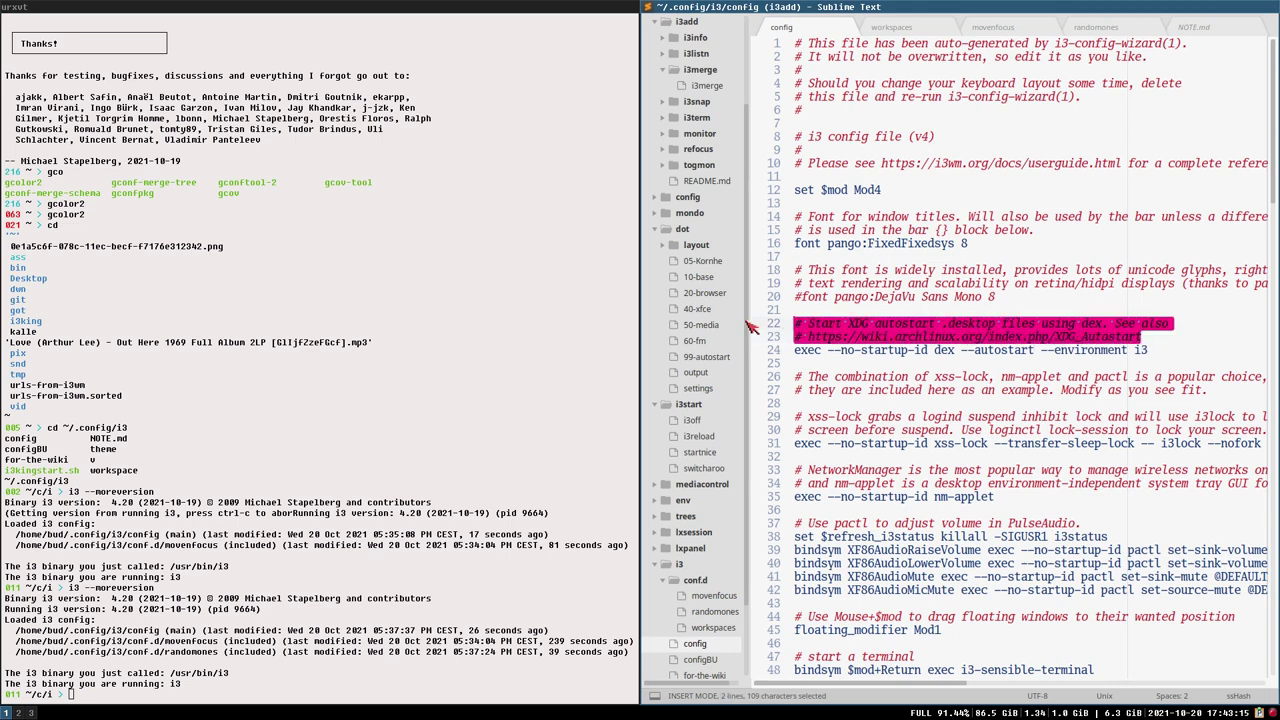
scroll(960, 435, "down", 8)
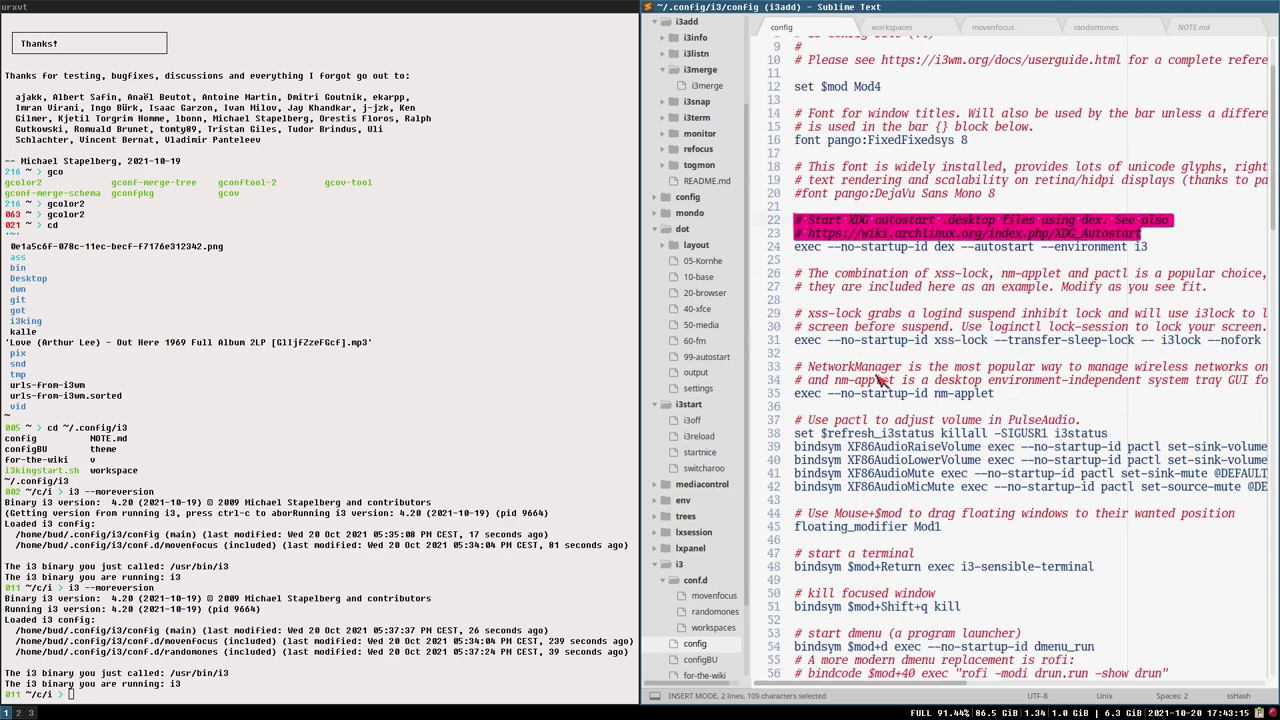
scroll(960, 435, "up", 5)
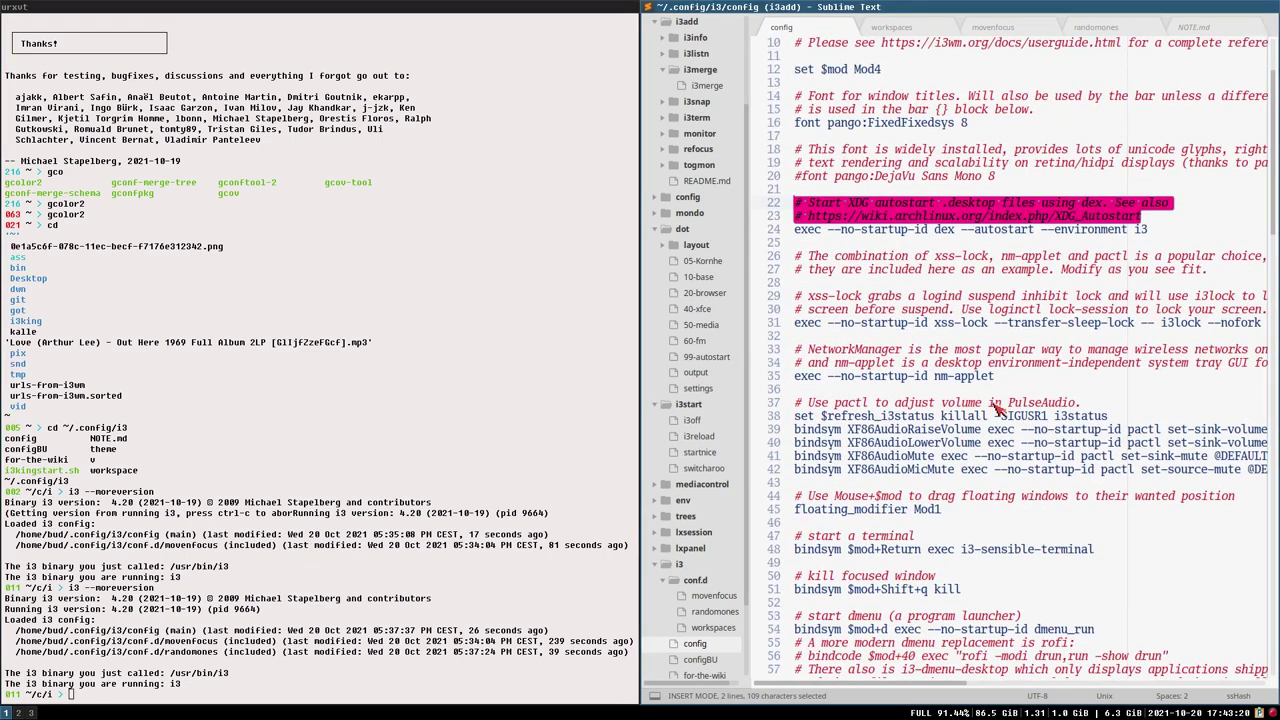
scroll(1005, 552, "down", 4)
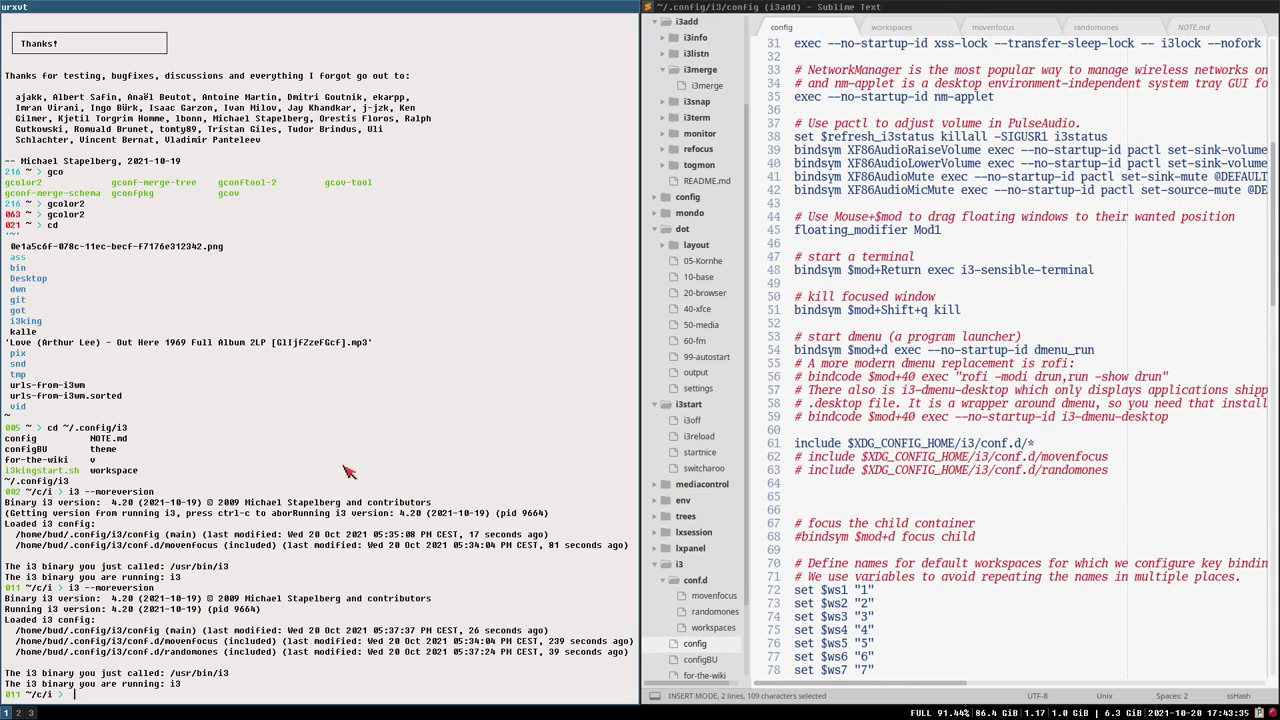
- Enlarge the urxvt terminal's text and widen its window to roughly three quarters of the screen width
key("ctrl+plus")
scroll(349, 471, "up", 10)
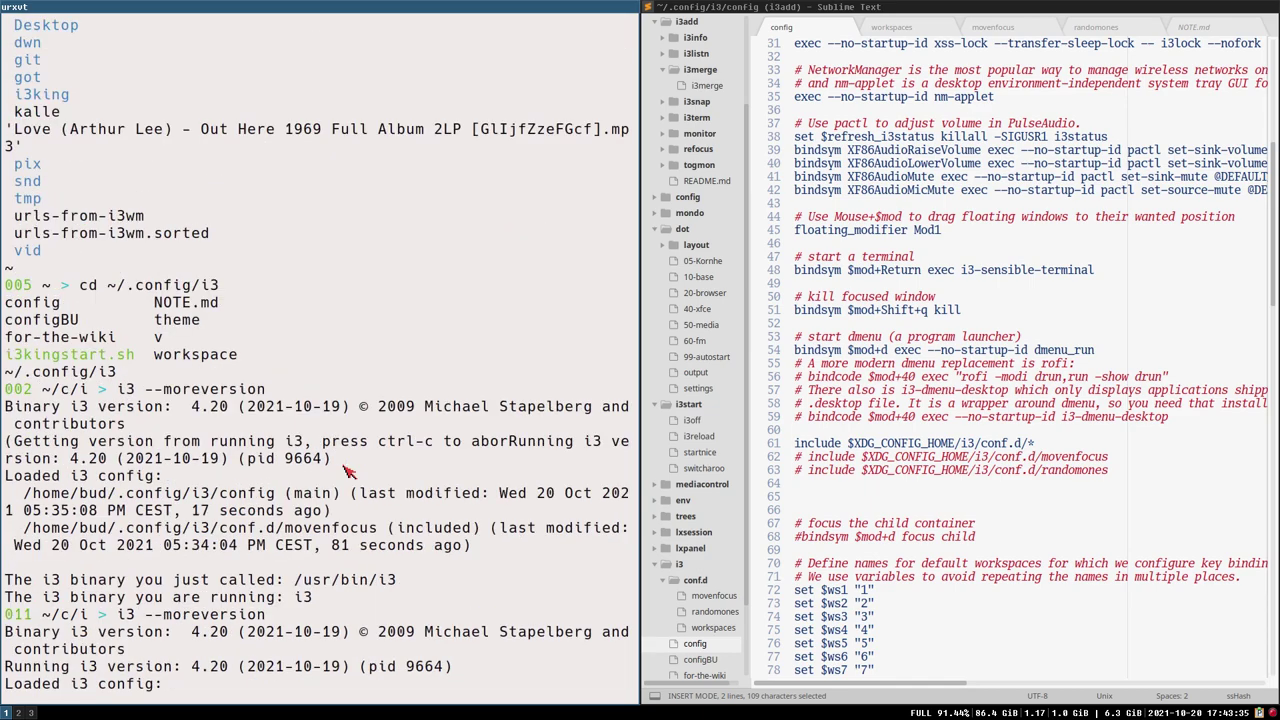
left_click_drag(640, 424, 921, 430)
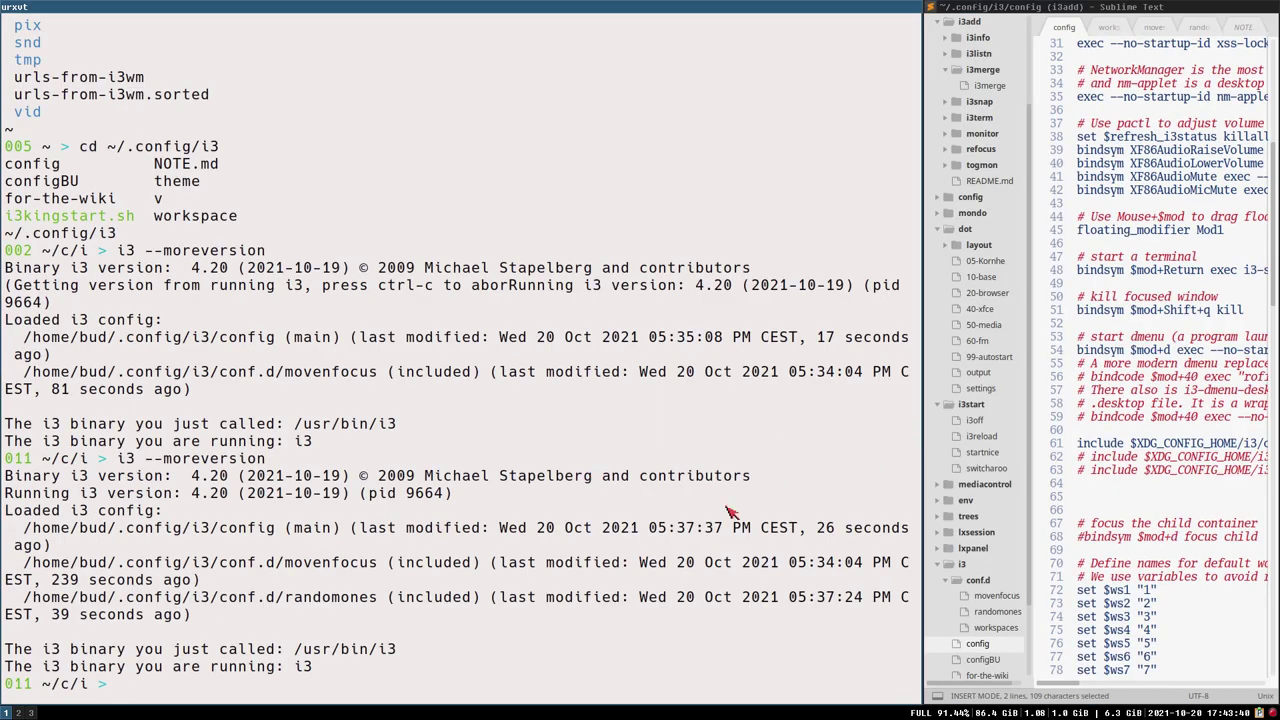
- Read the i3 v4.20 release notes in the terminal, highlighting the background/wallpaper note and reviewing the list of changes
scroll(523, 514, "up", 10)
scroll(516, 516, "up", 12)
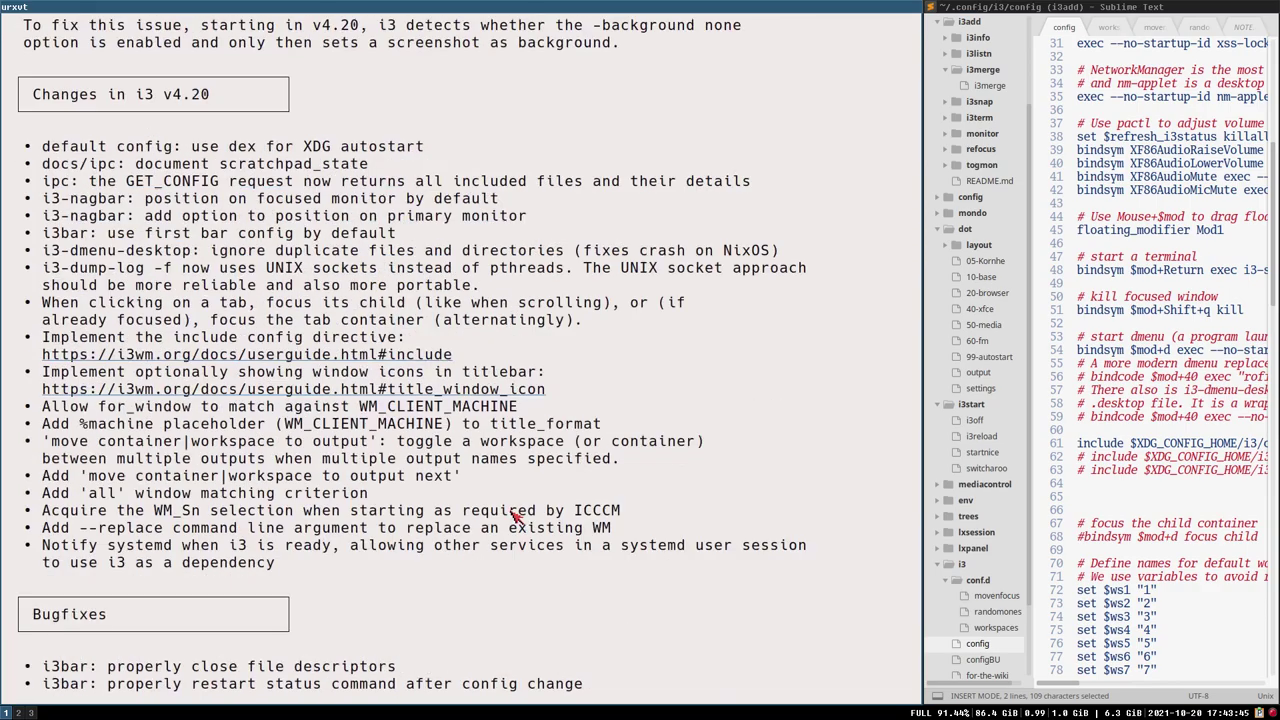
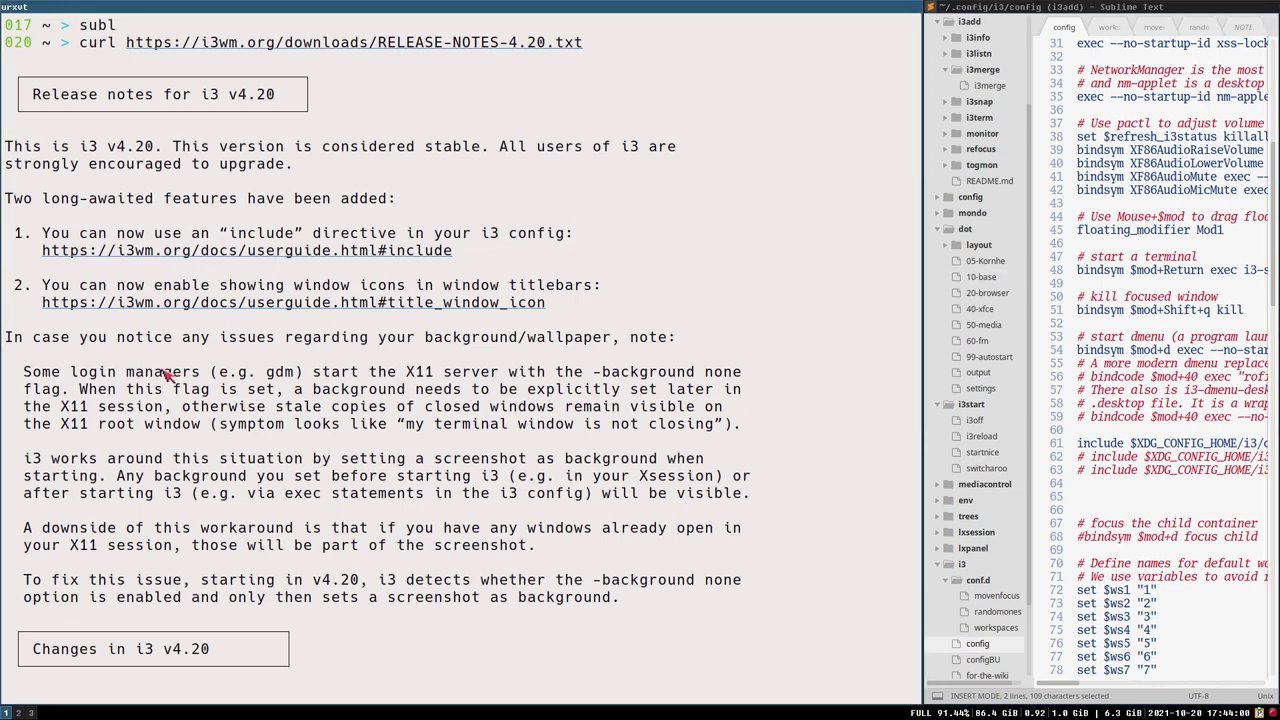
left_click_drag(8, 345, 700, 606)
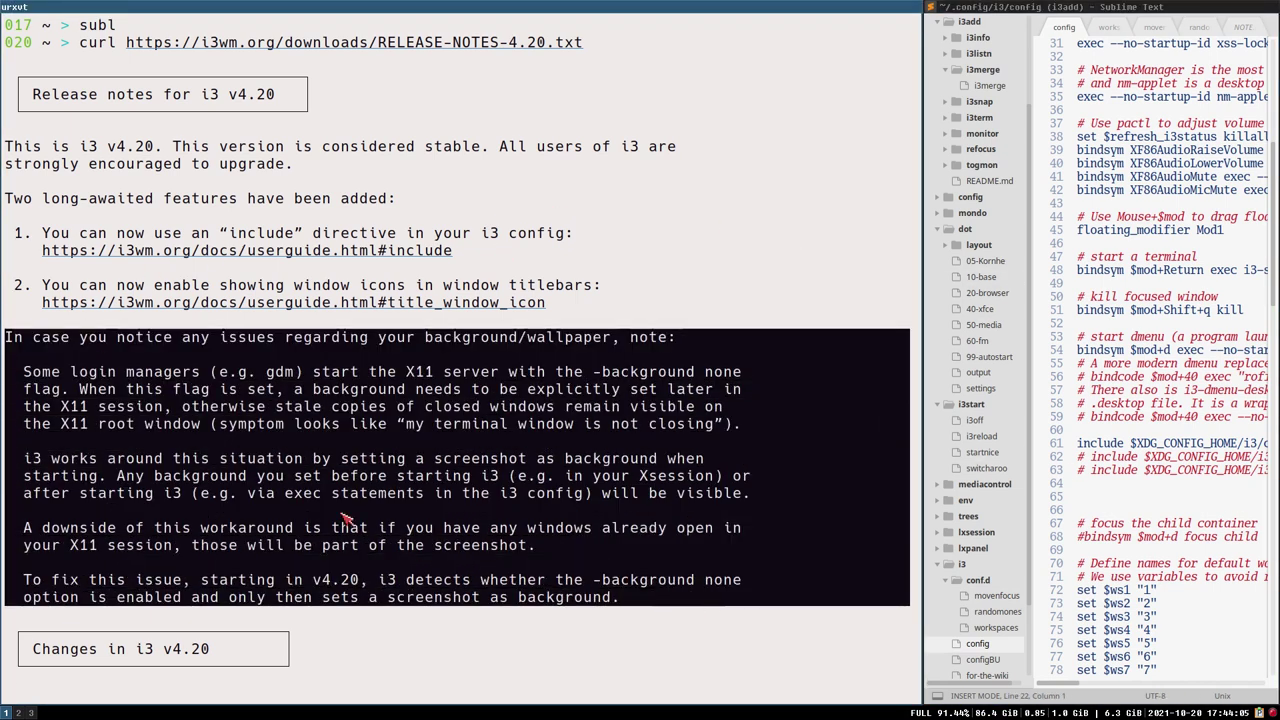
scroll(588, 370, "down", 3)
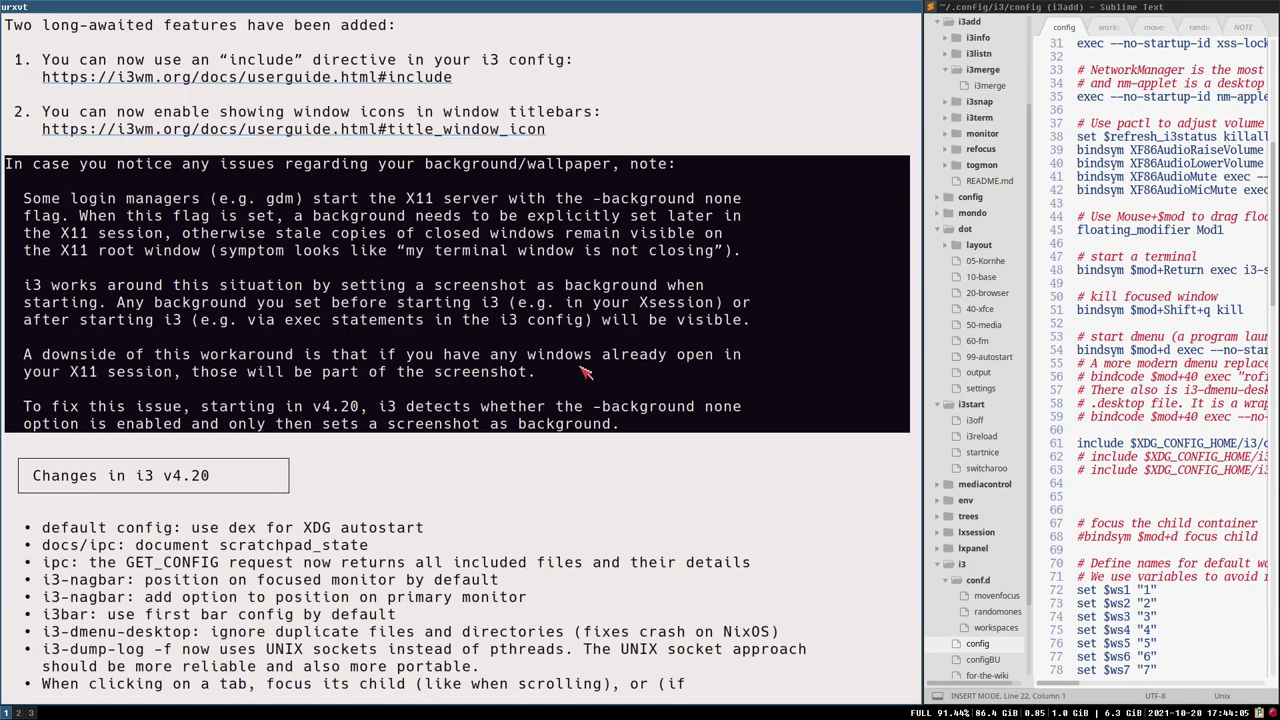
scroll(362, 400, "down", 3)
scroll(400, 428, "down", 2)
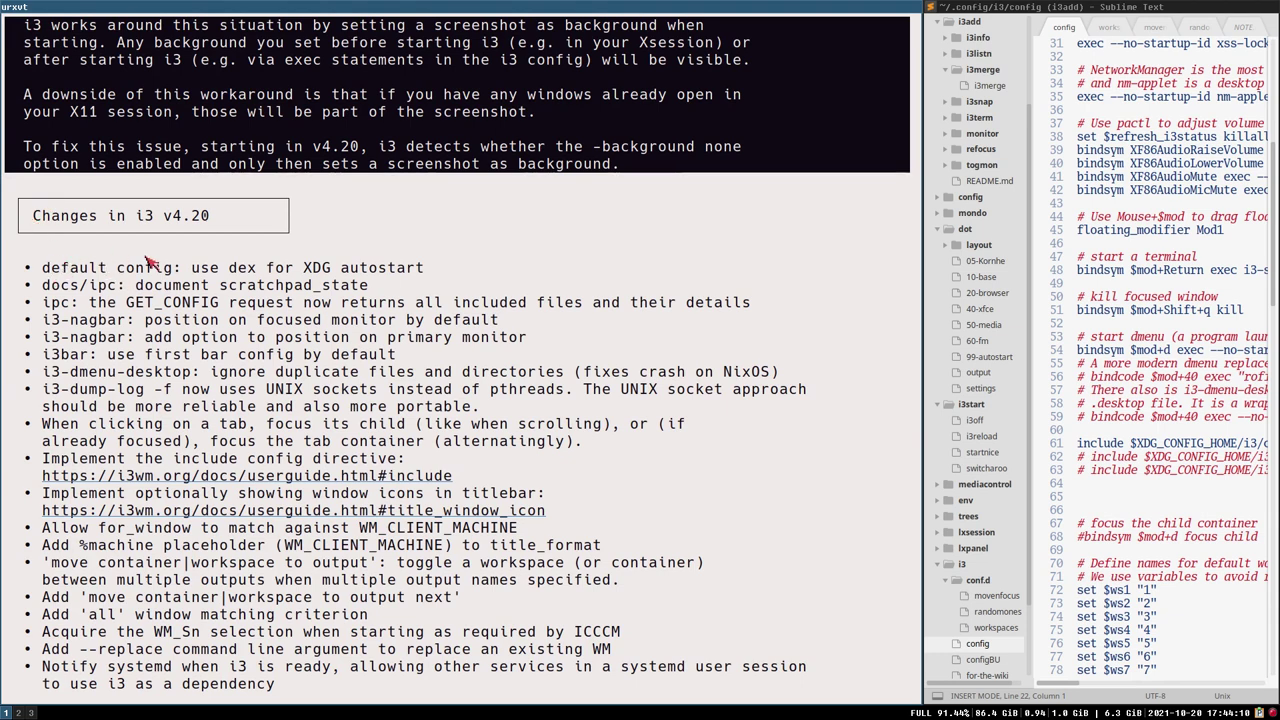
scroll(62, 265, "down", 2)
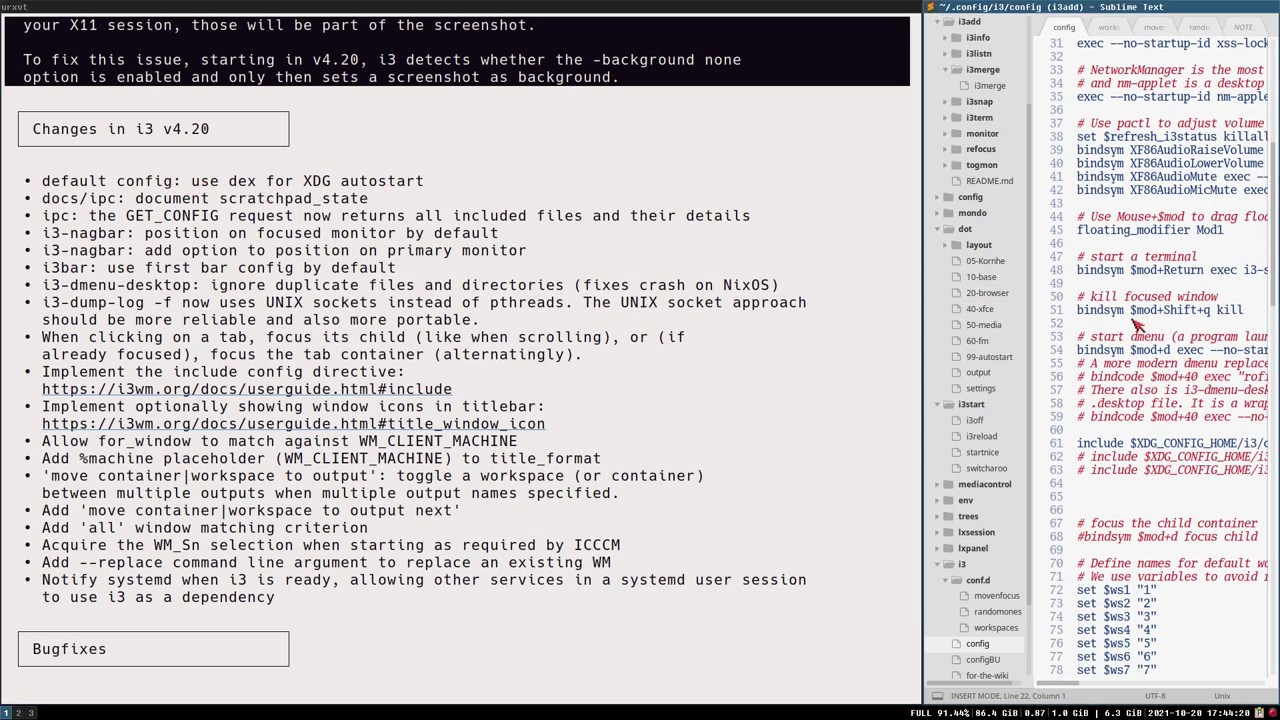
- Highlight the exec --no-startup-id part of config's dex autostart line in Sublime Text
scroll(1160, 212, "up", 5)
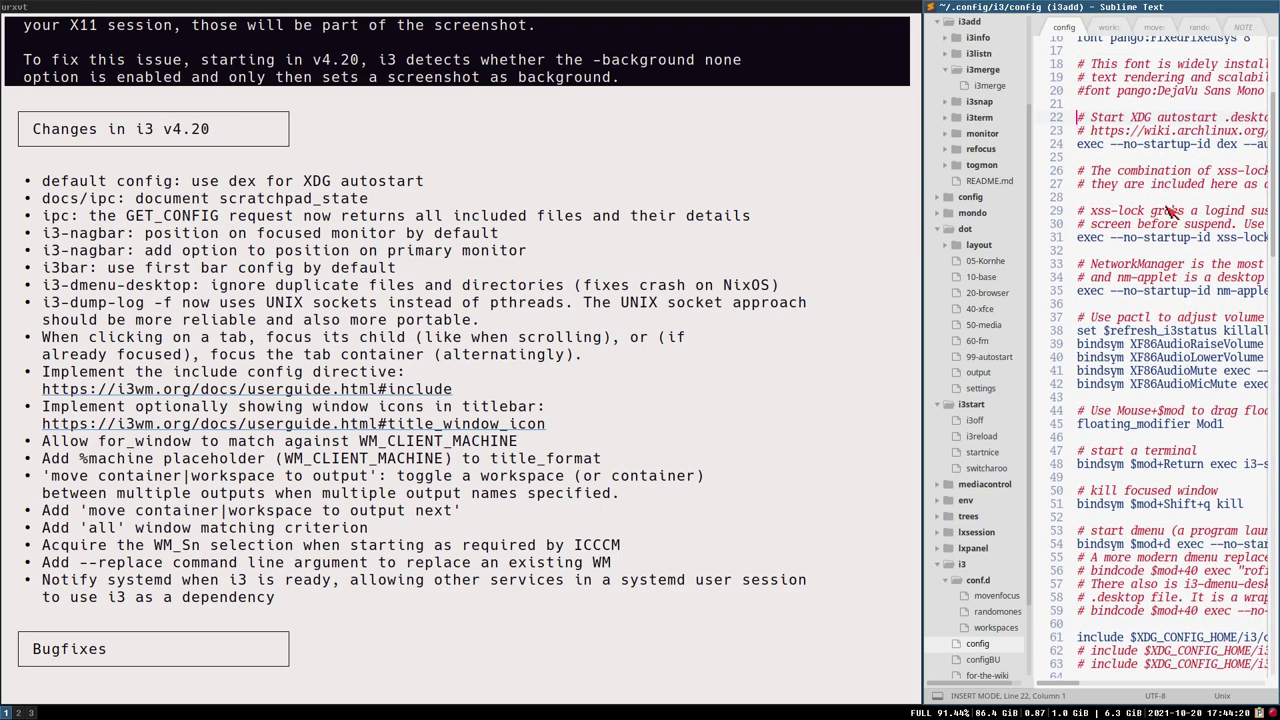
left_click_drag(1191, 143, 1055, 150)
left_click(1088, 150)
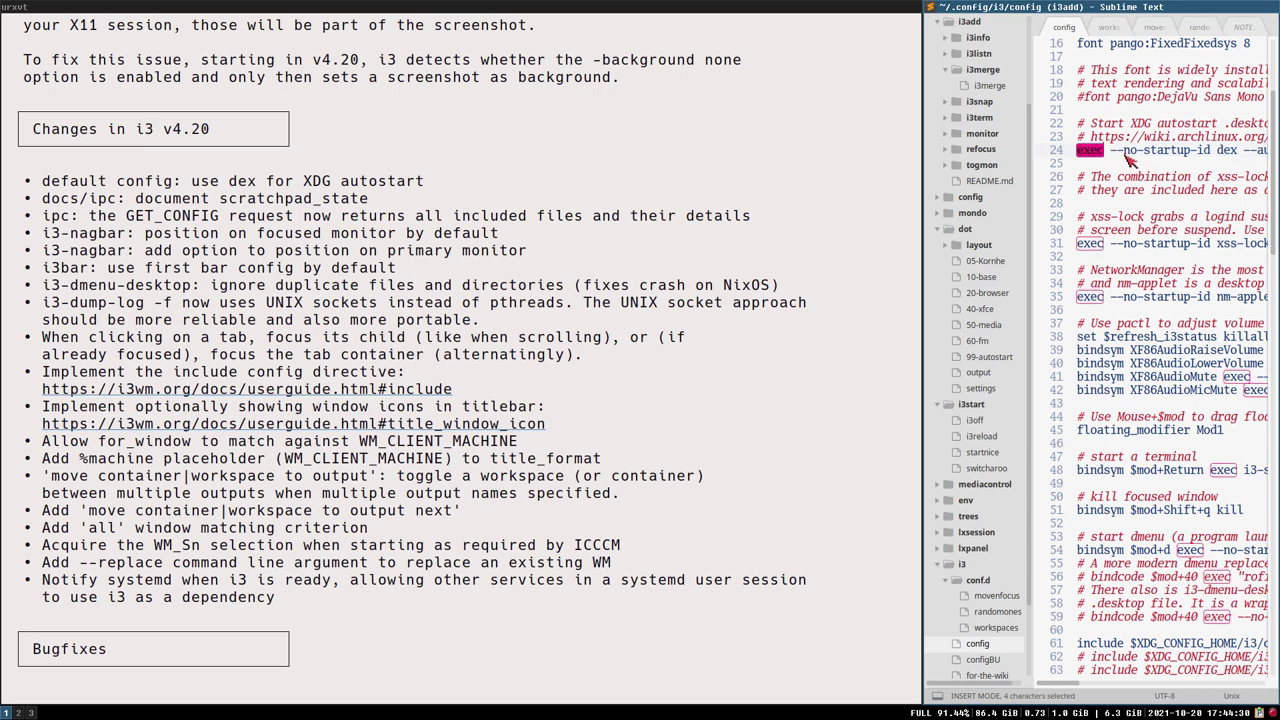
left_click_drag(1156, 150, 1055, 158)
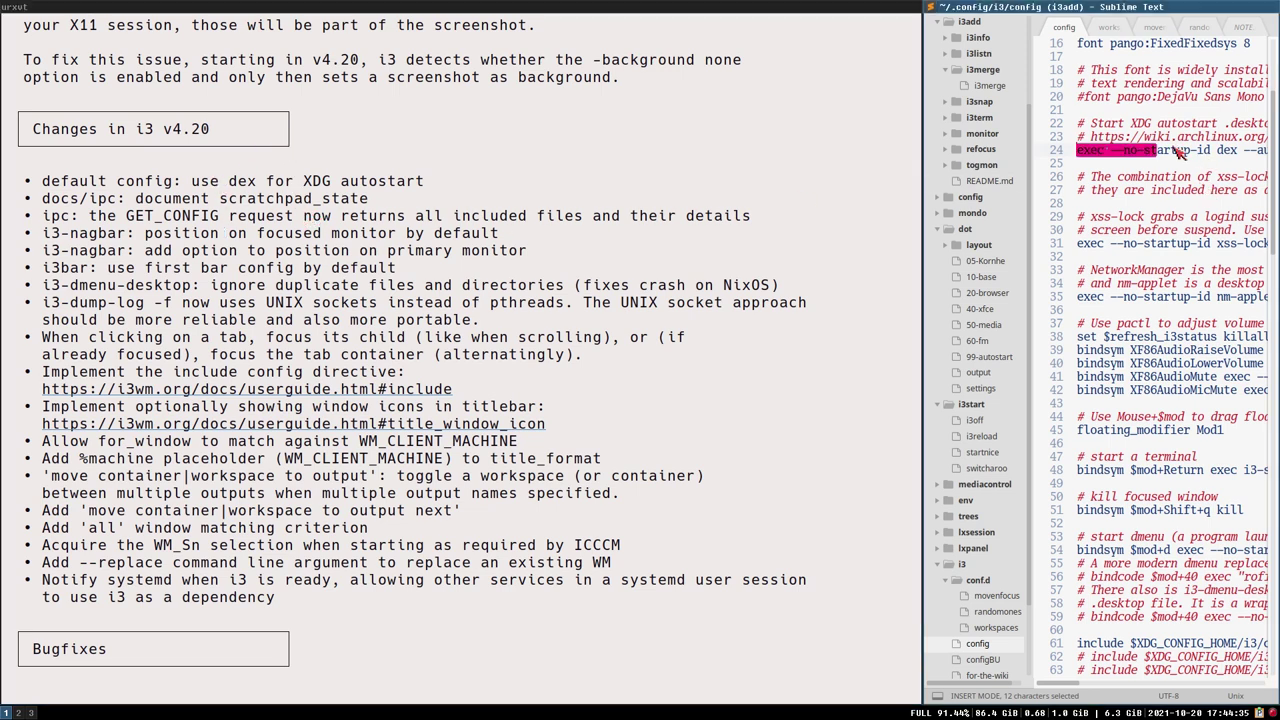
- Copy the ArchWiki XDG_Autostart address from config's comment and open it in Vivaldi
left_click_drag(1090, 137, 1268, 142)
key("ctrl+c")
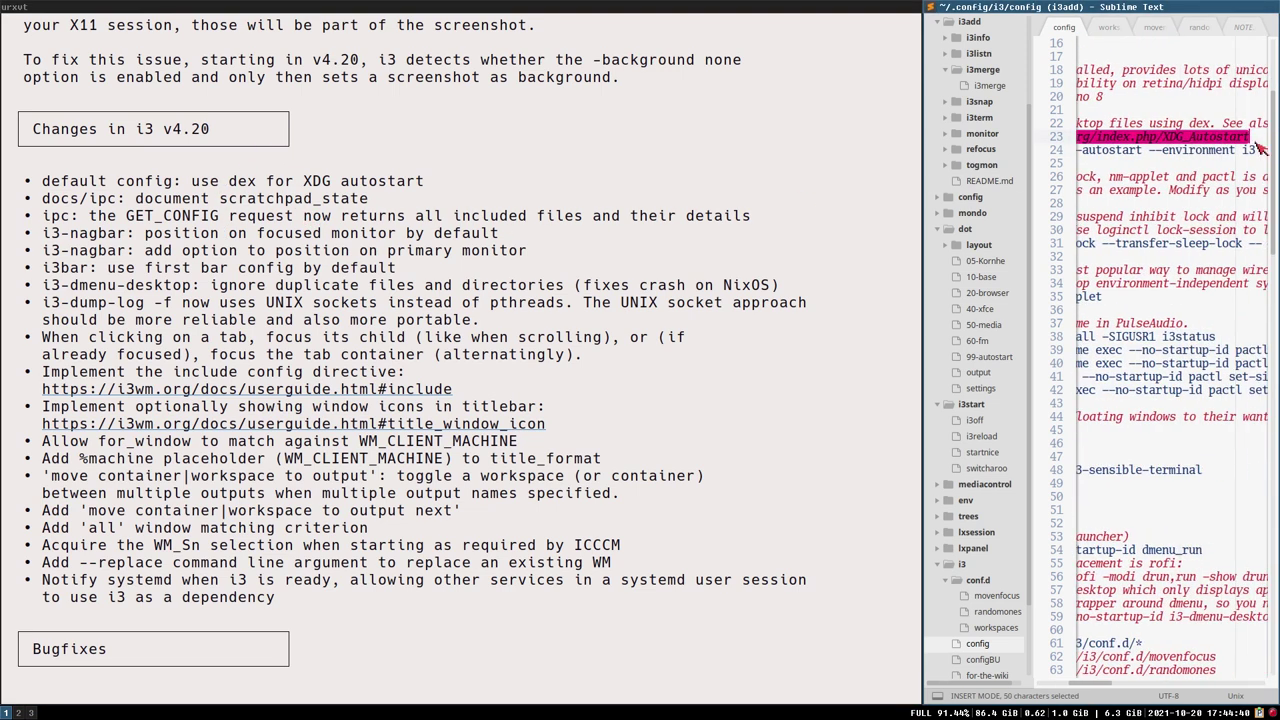
key("super+2")
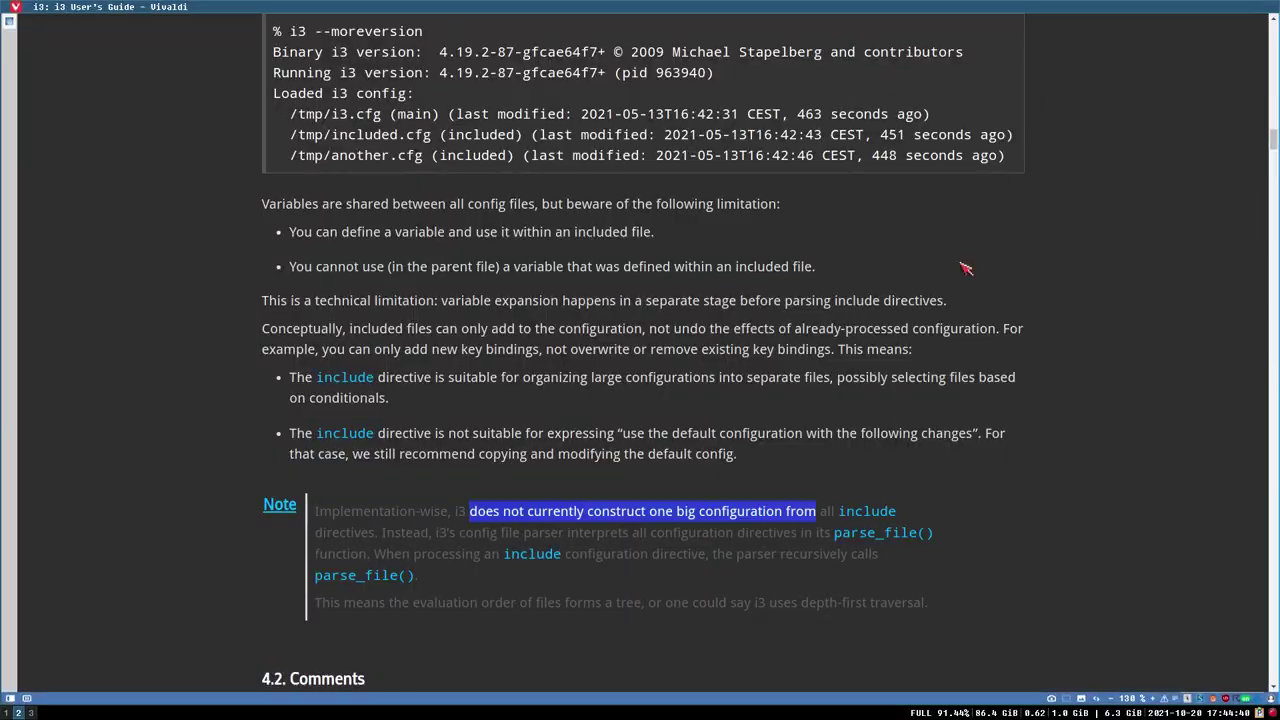
key("F2")
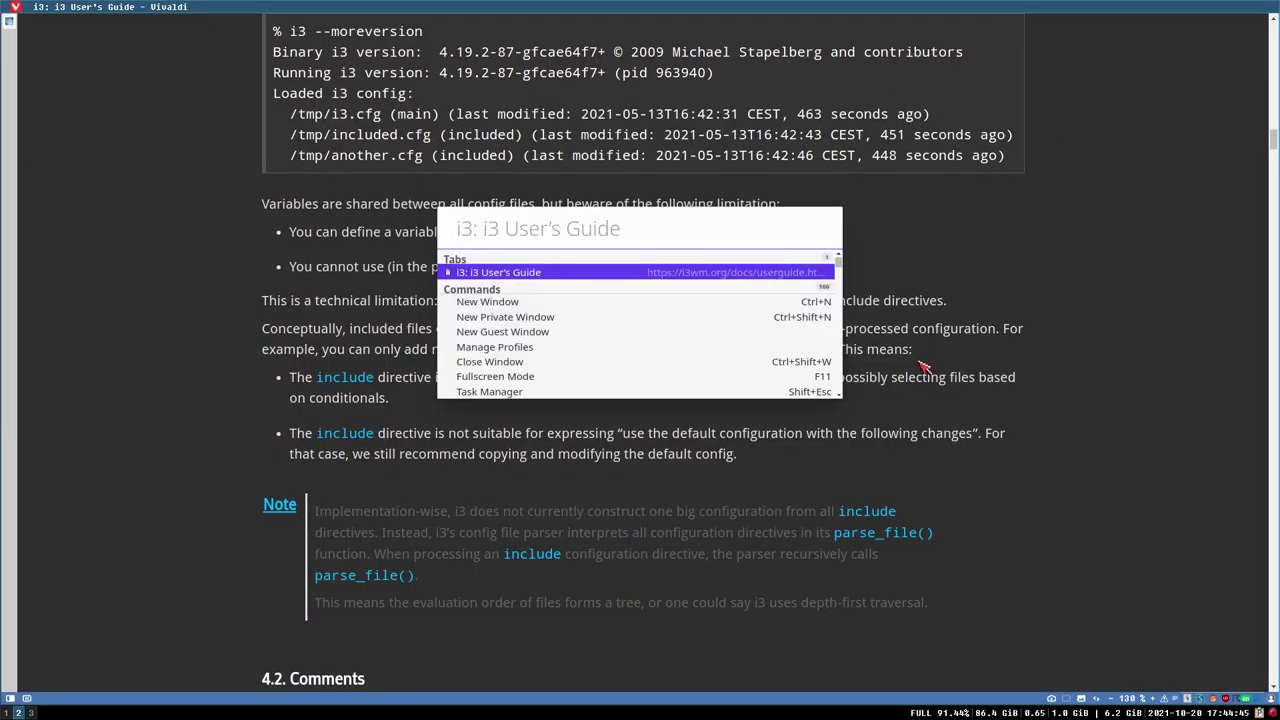
key("ctrl+v")
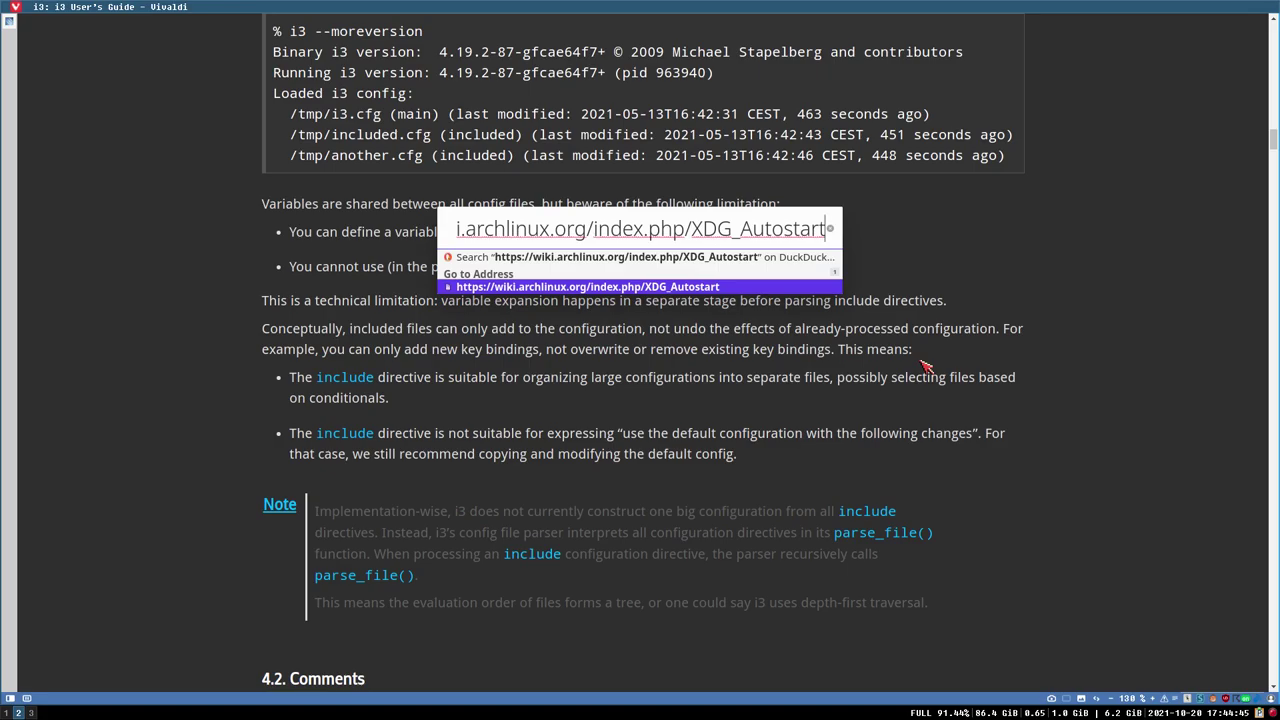
key("Return")
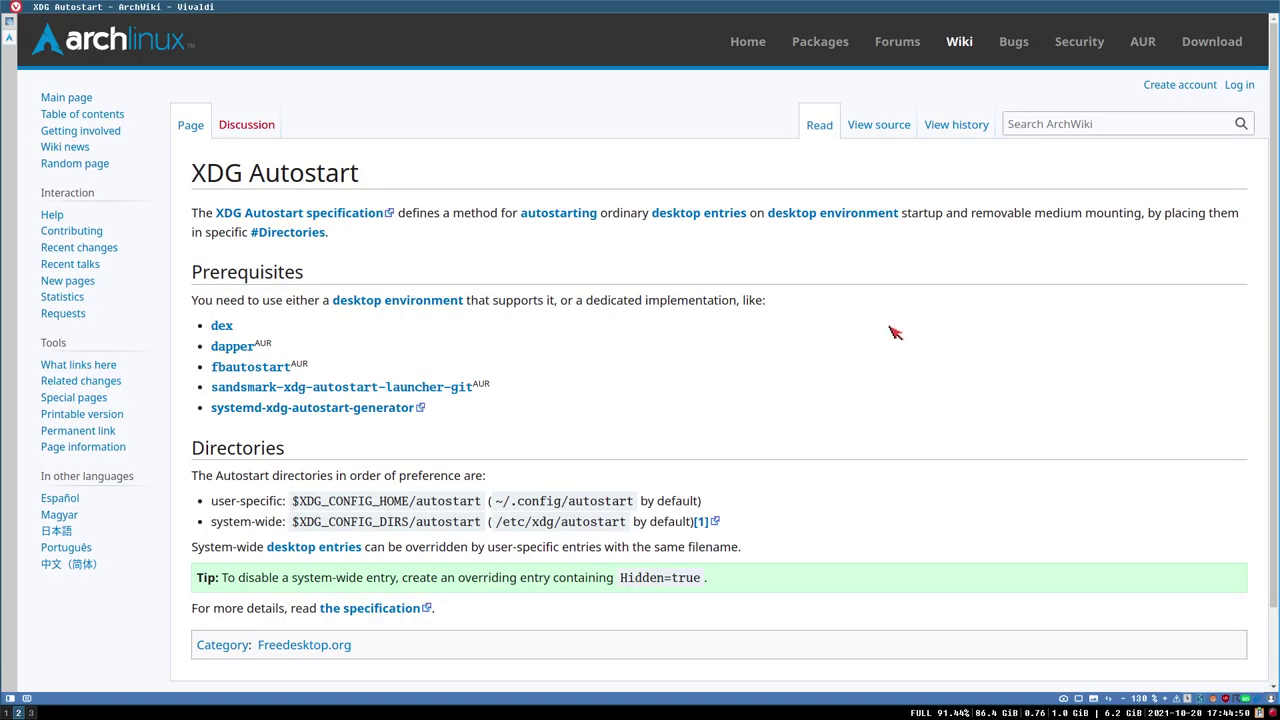
- Look over the XDG Autostart page, open the dex package's details from it, and open its upstream GitHub page in a new tab
scroll(826, 400, "down", 2)
scroll(826, 400, "up", 2)
left_click(272, 236)
left_click(226, 327)
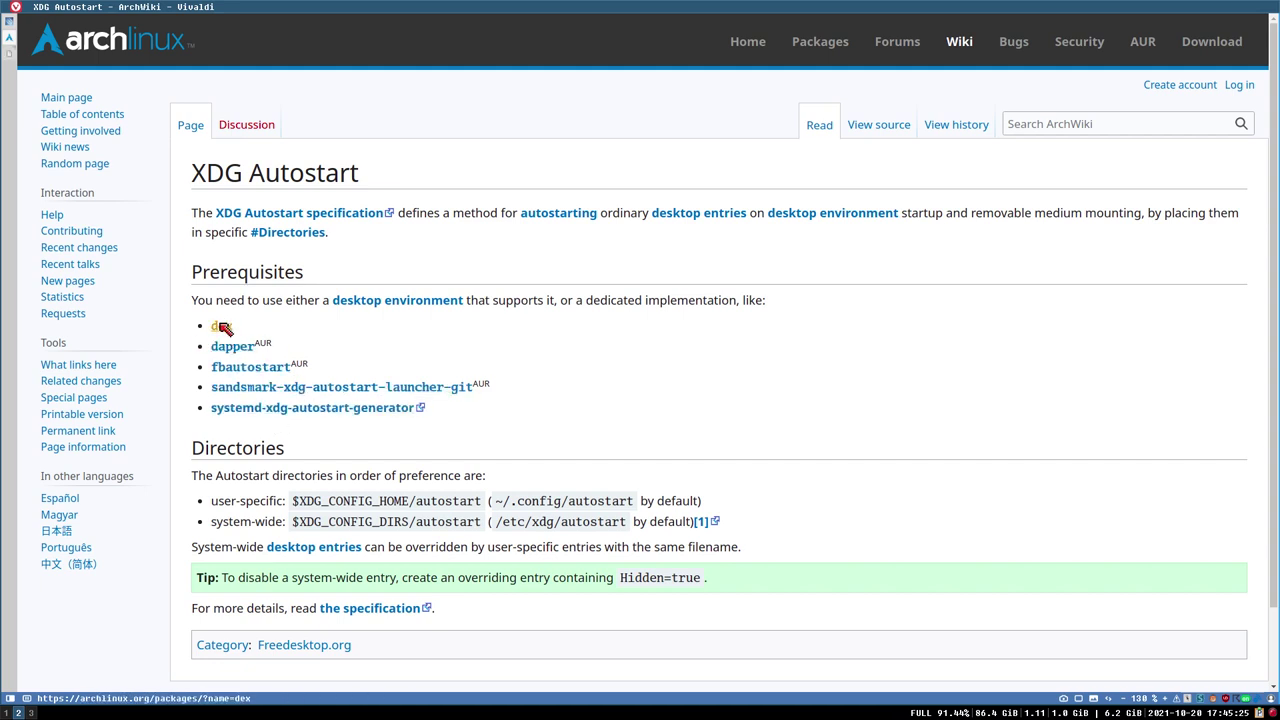
middle_click(222, 328)
left_click(9, 54)
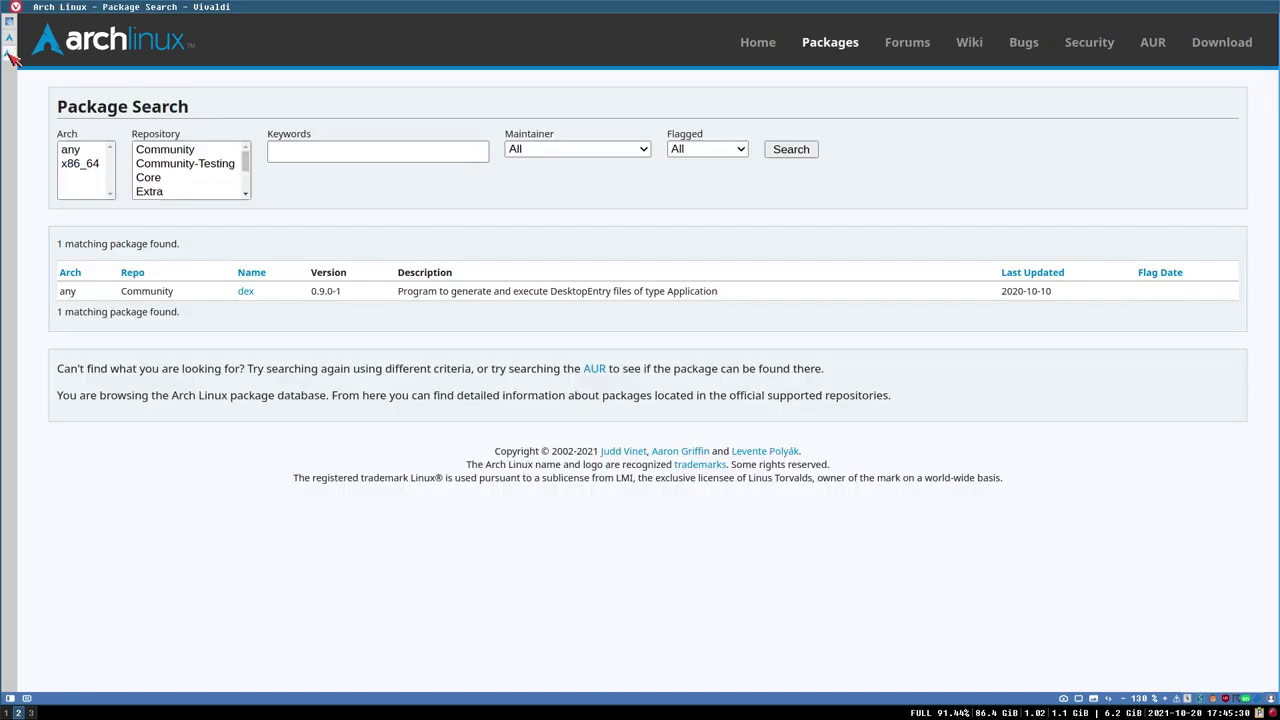
left_click(245, 292)
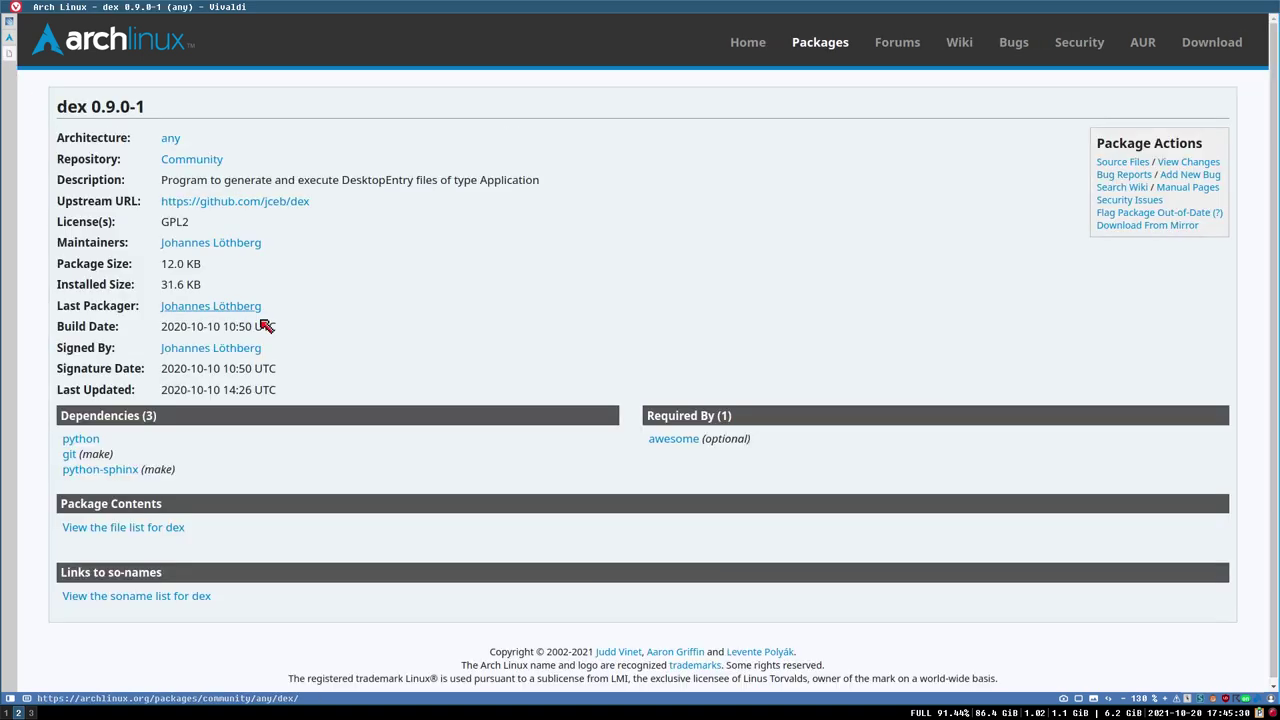
middle_click(245, 203)
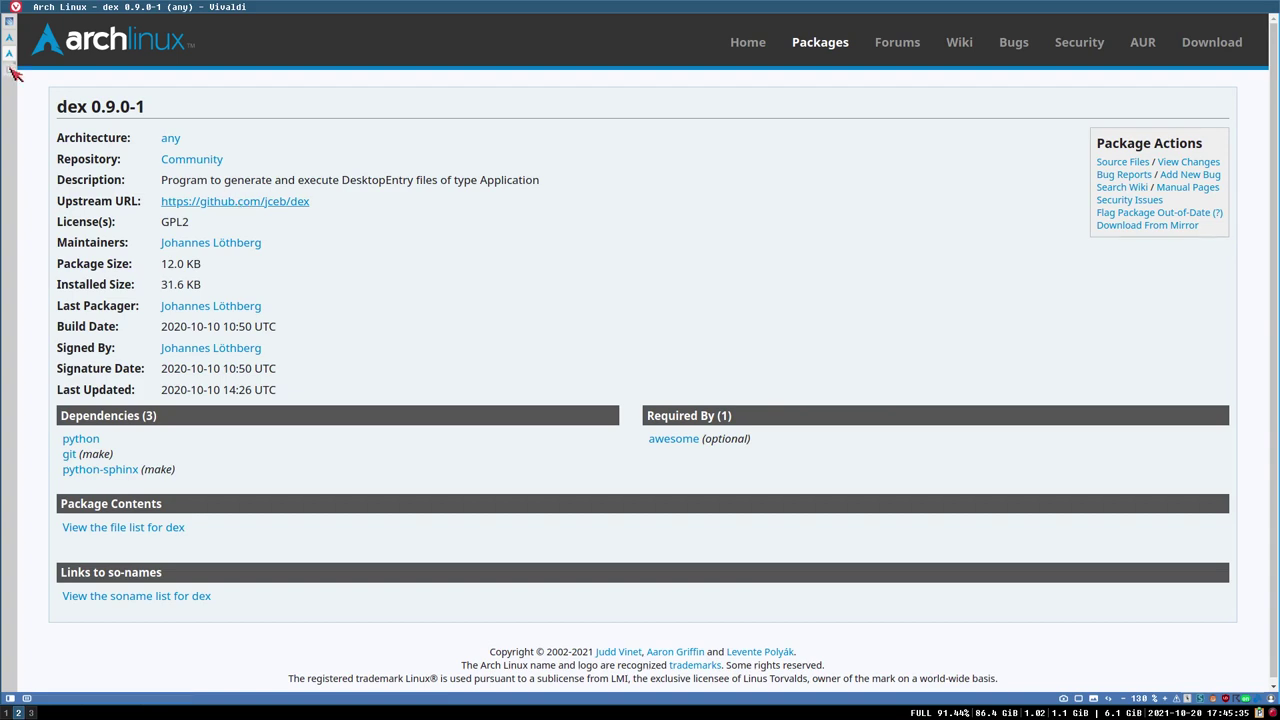
- Open the dex GitHub repository, check the project homepage linked in its About section, and return to the repository
left_click(9, 71)
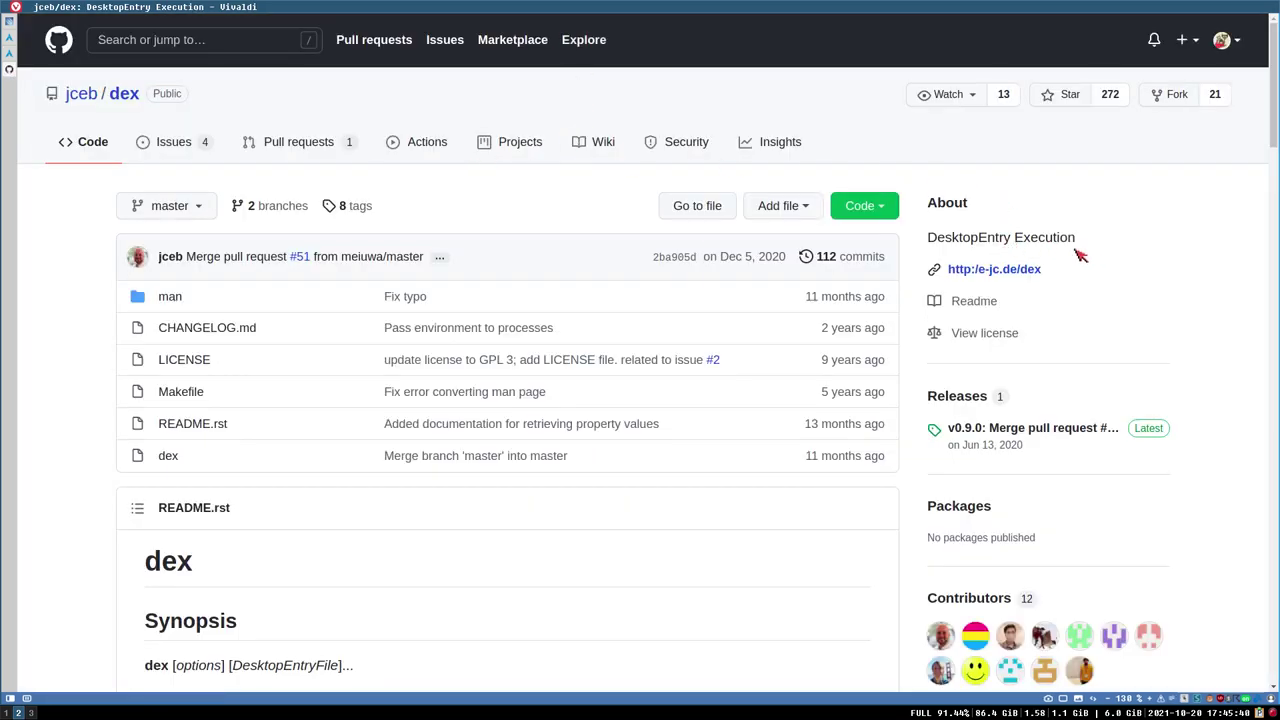
left_click(1007, 277)
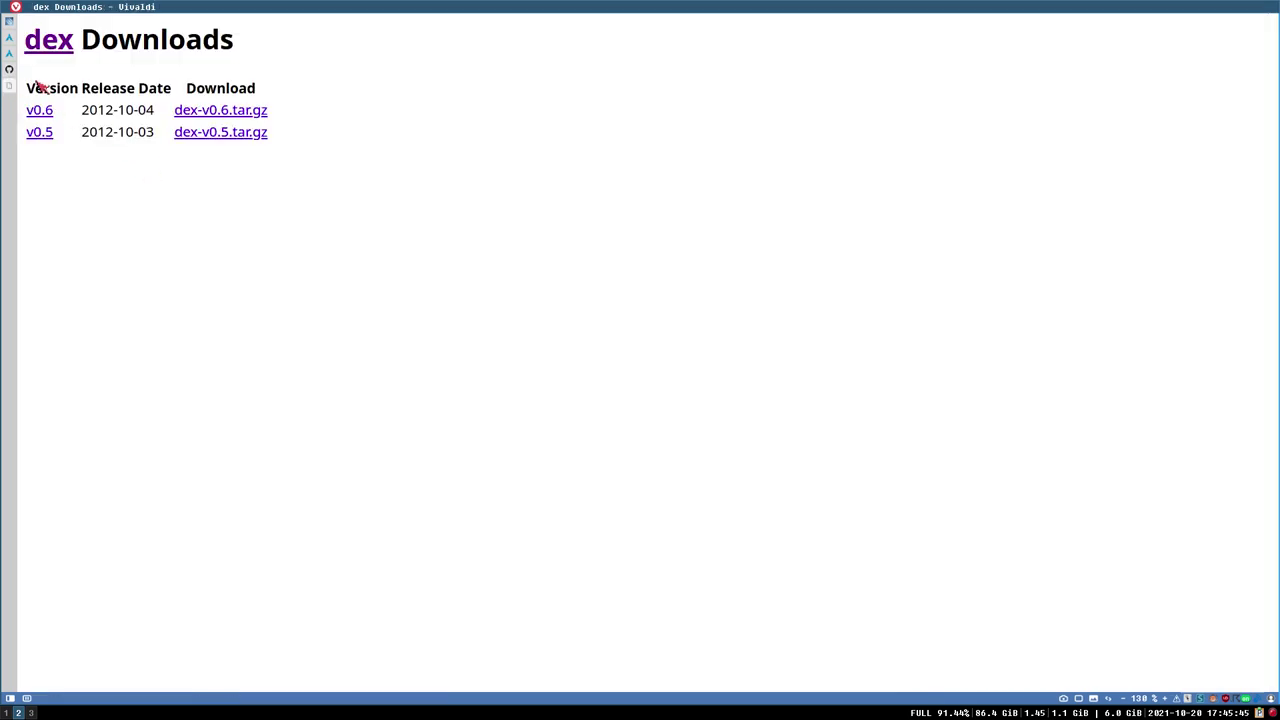
left_click(9, 69)
- Read the dex README's description, command-line options and usage examples
scroll(383, 635, "down", 4)
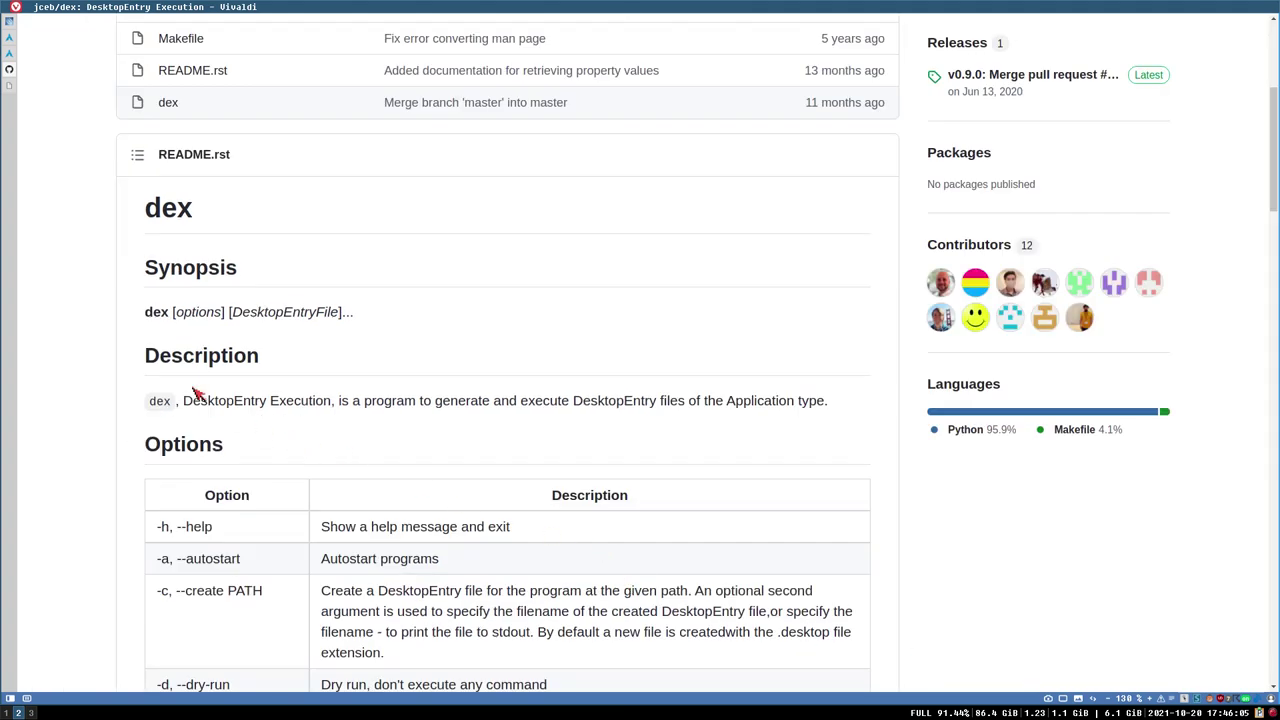
scroll(450, 430, "down", 5)
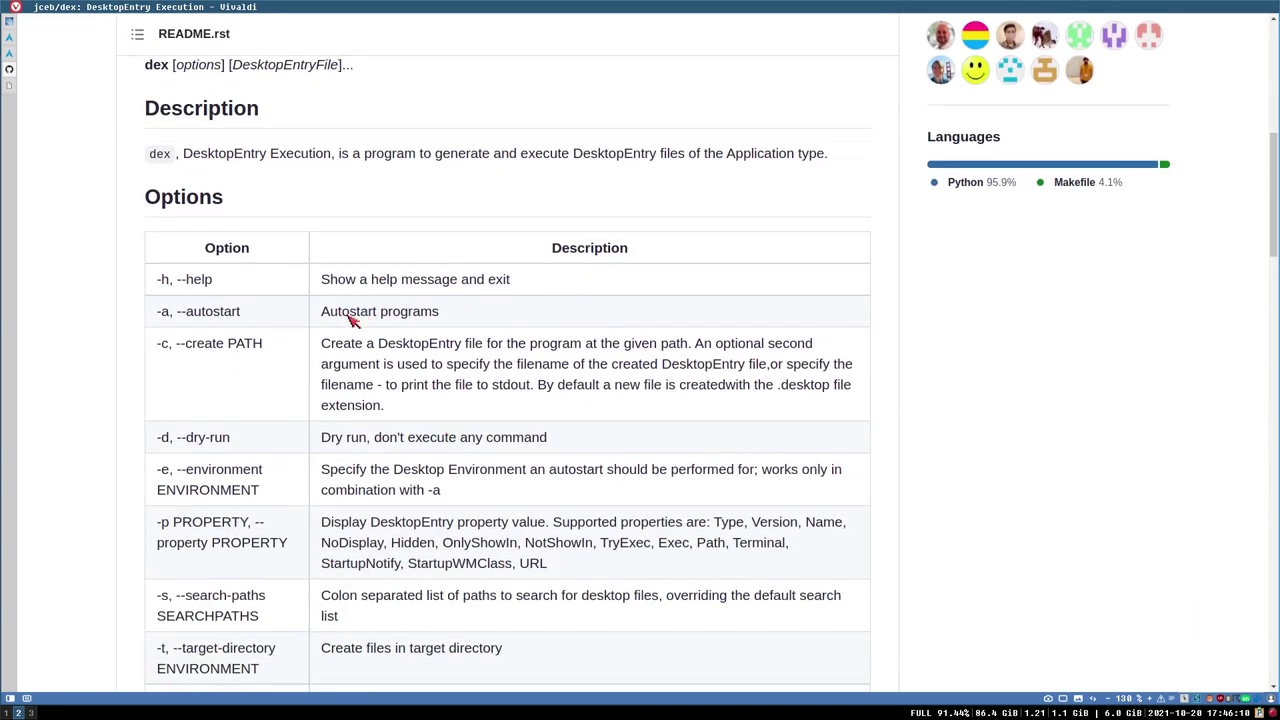
scroll(370, 340, "down", 2)
scroll(474, 394, "down", 7)
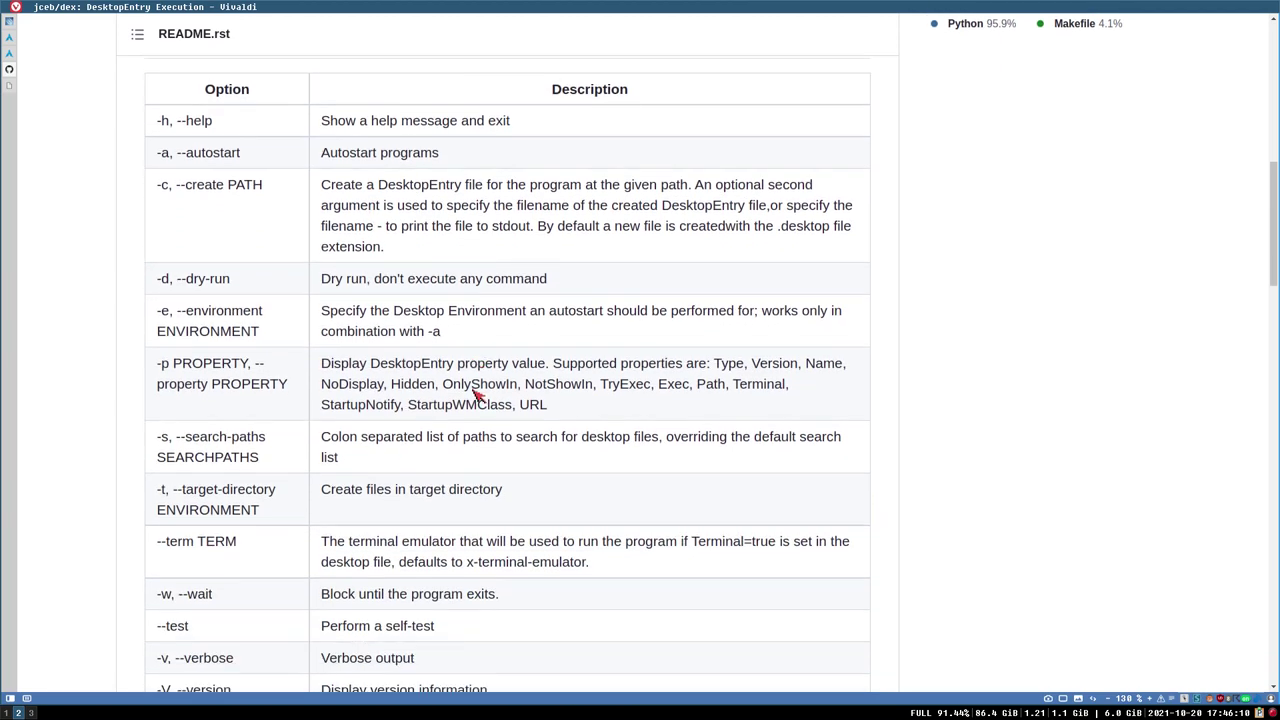
scroll(461, 513, "down", 10)
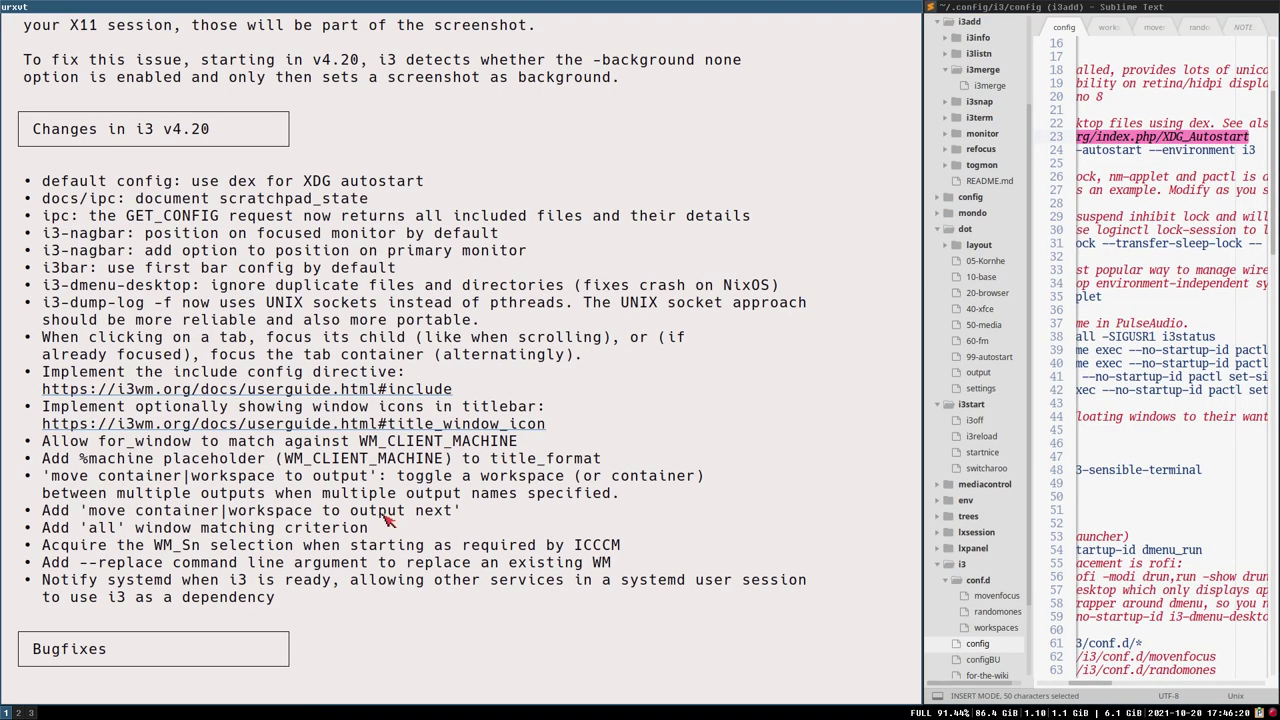
- Open a new terminal in the i3 workspace and list the available commands beginning with "de"
key("q")
key("super+Return")
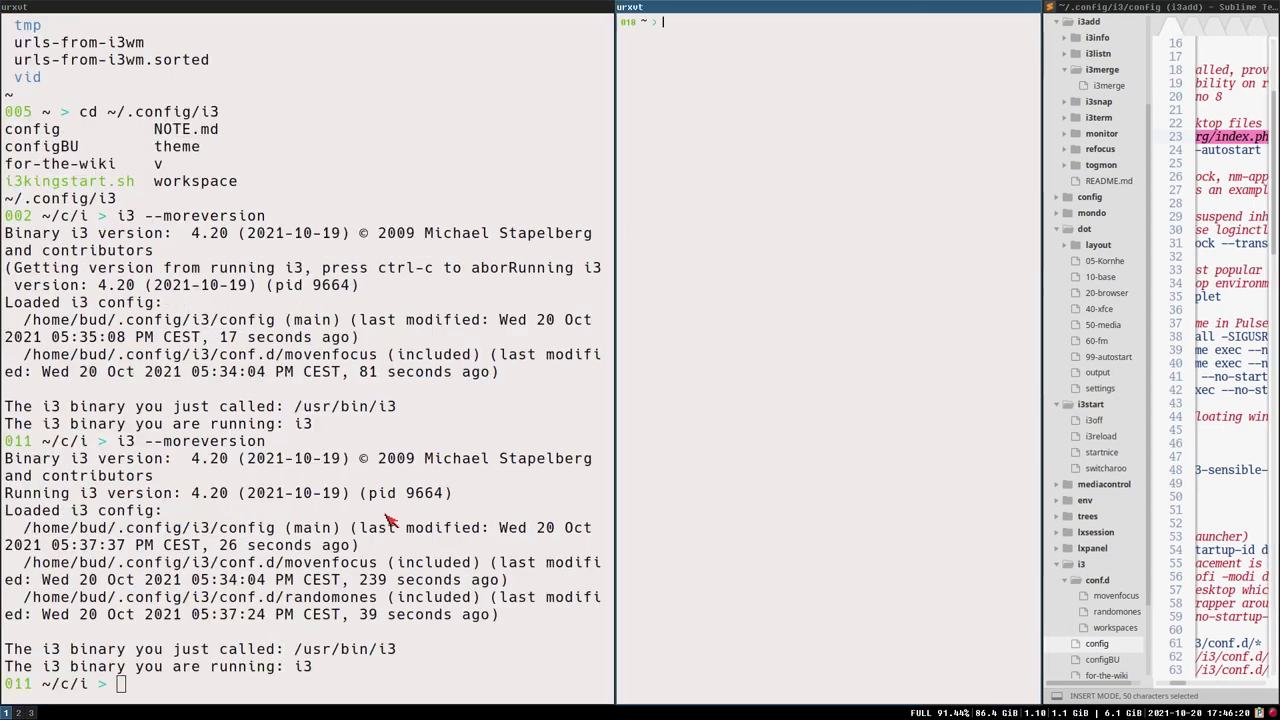
type("de")
key("Tab")
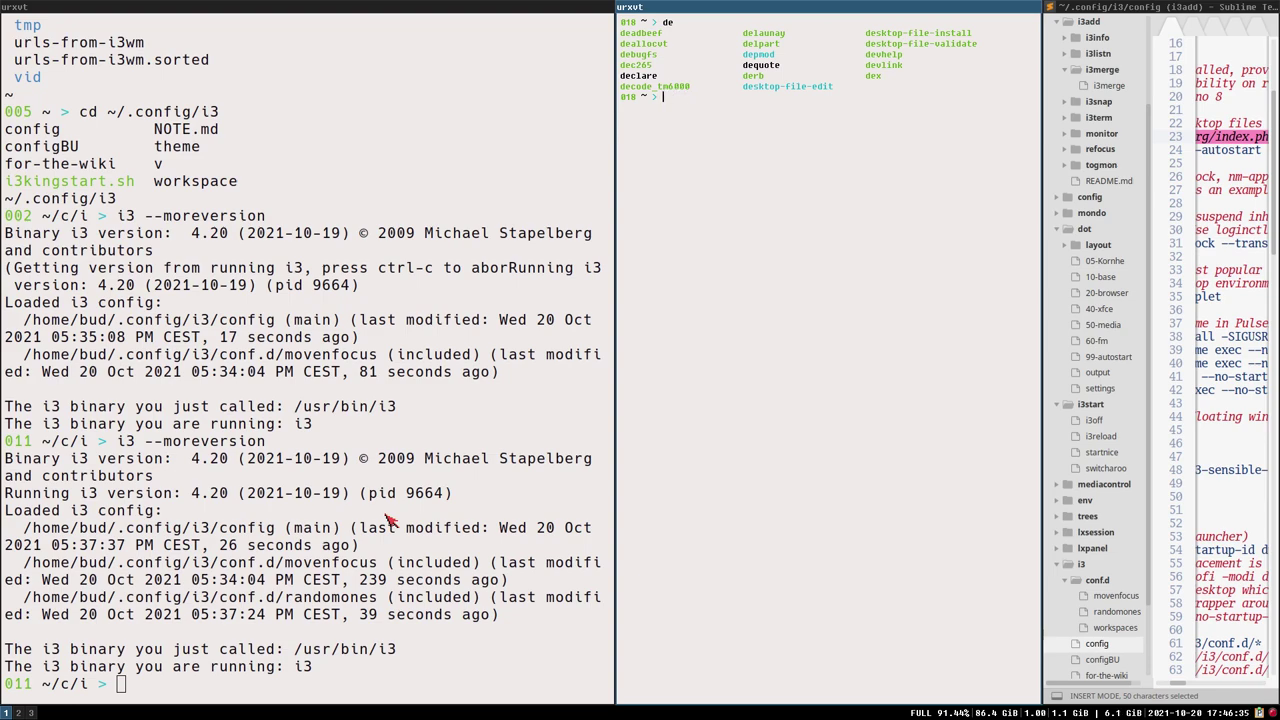
- Widen the terminal holding the release notes and bring up its "Changes in i3 v4.20" section
scroll(70, 485, "up", 15)
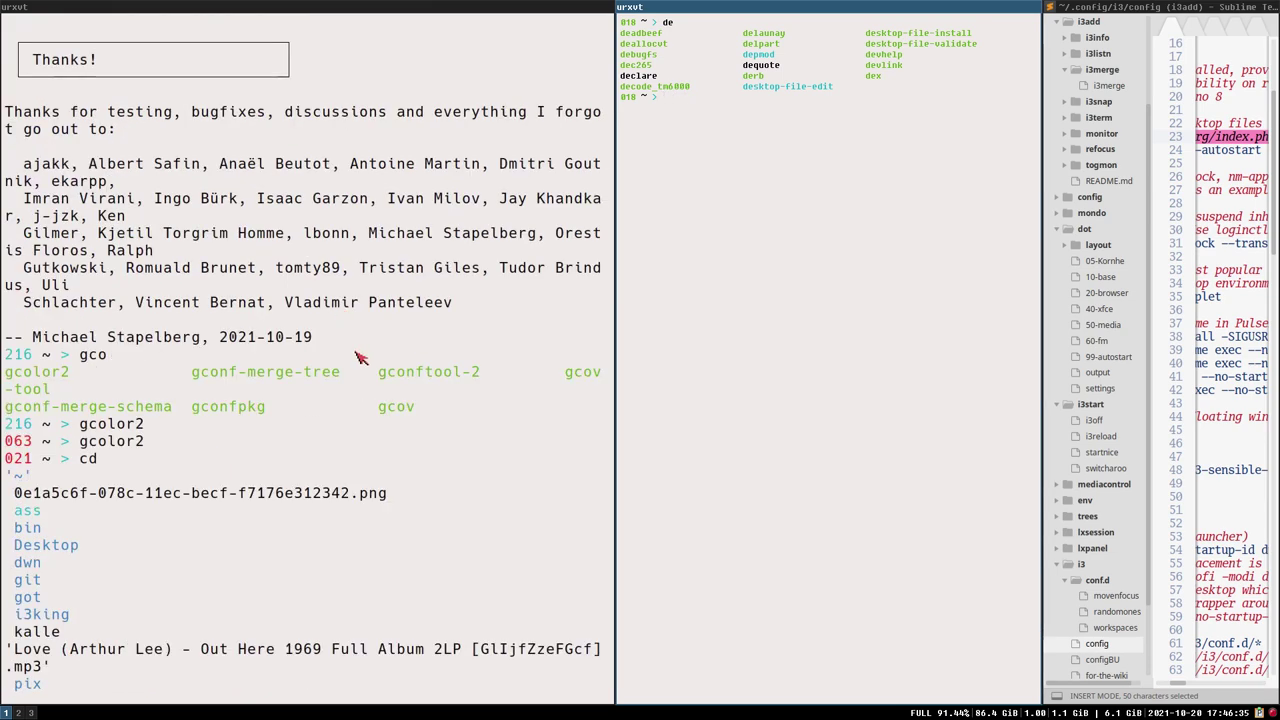
left_click_drag(617, 271, 808, 268)
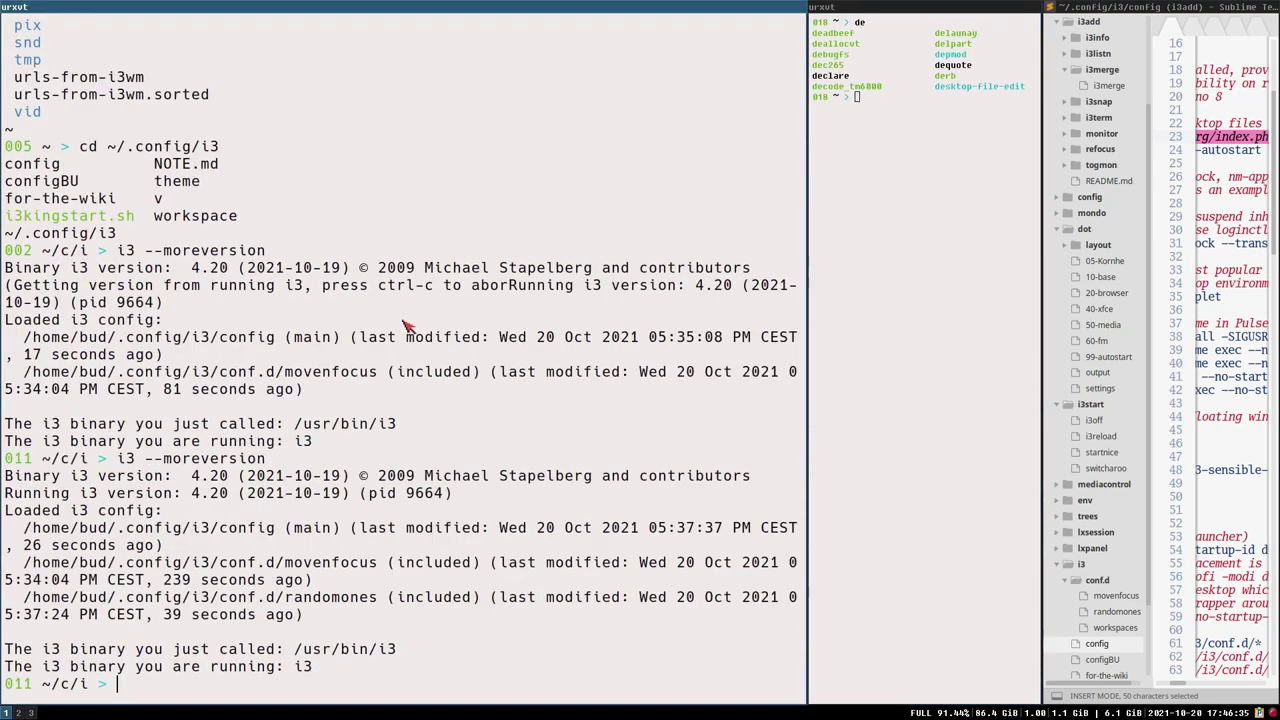
scroll(532, 415, "up", 5)
scroll(530, 400, "up", 10)
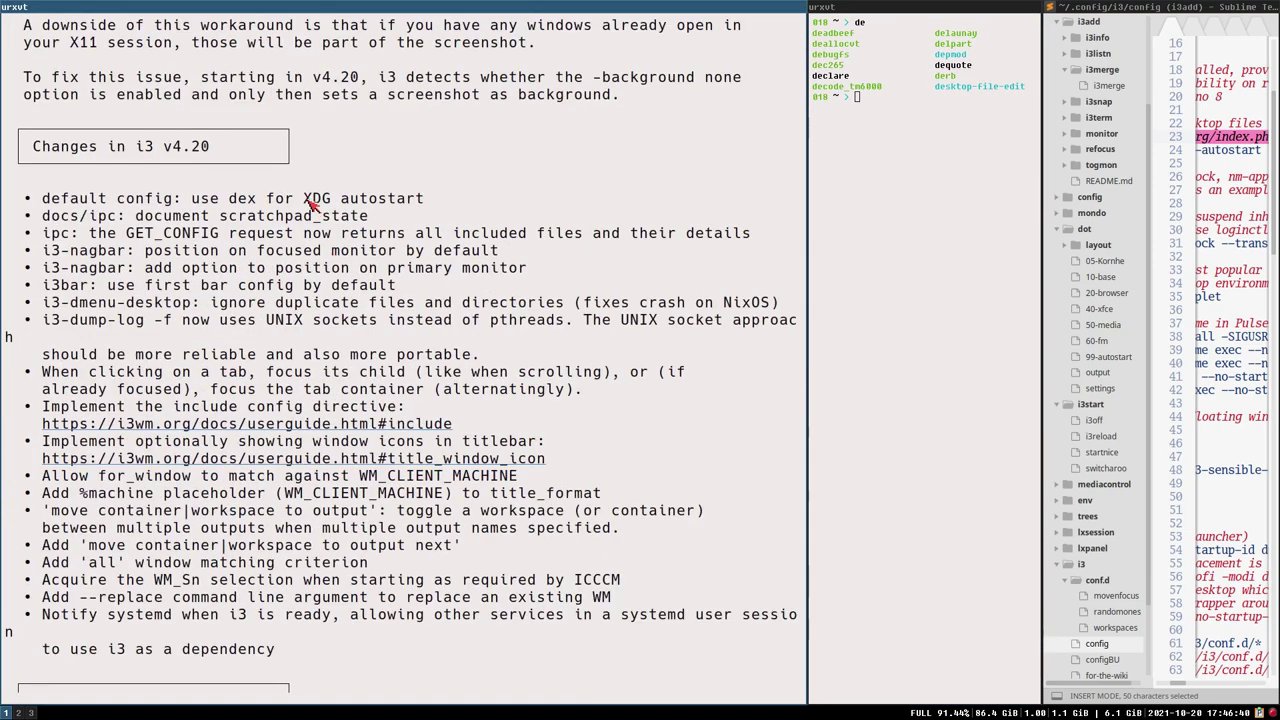
- Review the XDG autostart, docs/ipc scratchpad_state and ipc GET_CONFIG entries in the release notes, highlighting each one
left_click_drag(303, 205, 341, 205)
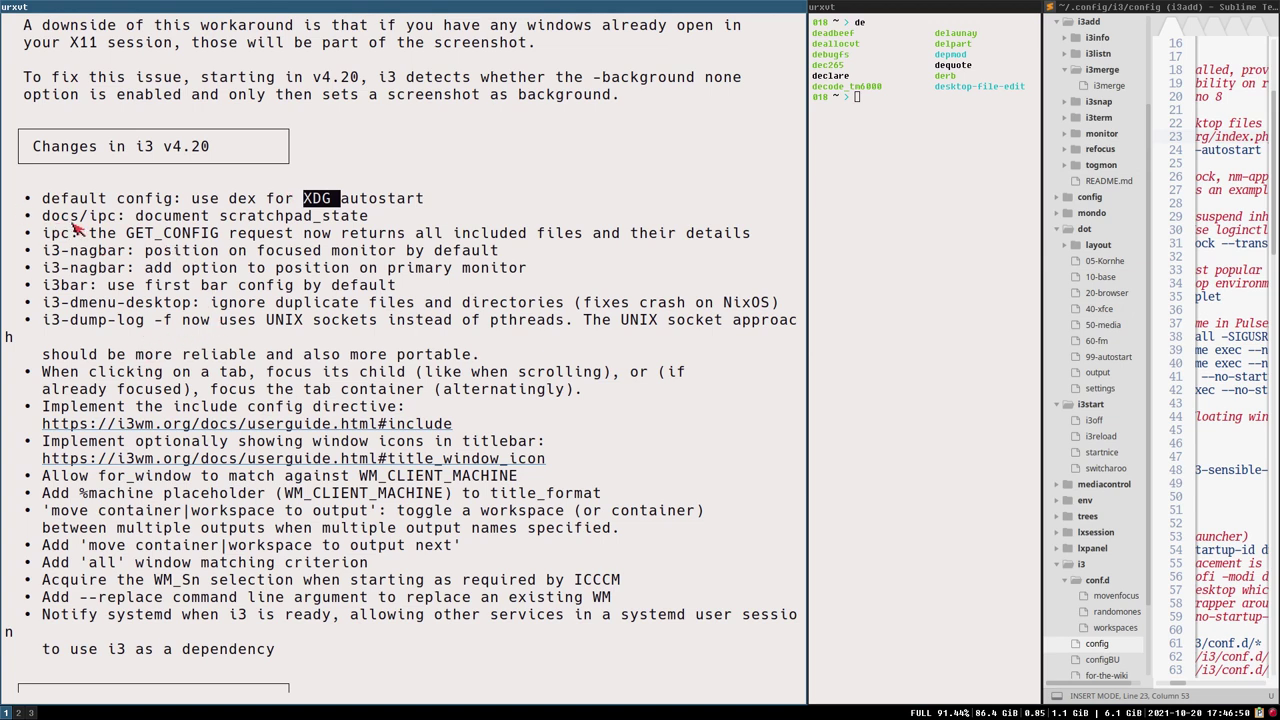
left_click_drag(46, 224, 422, 222)
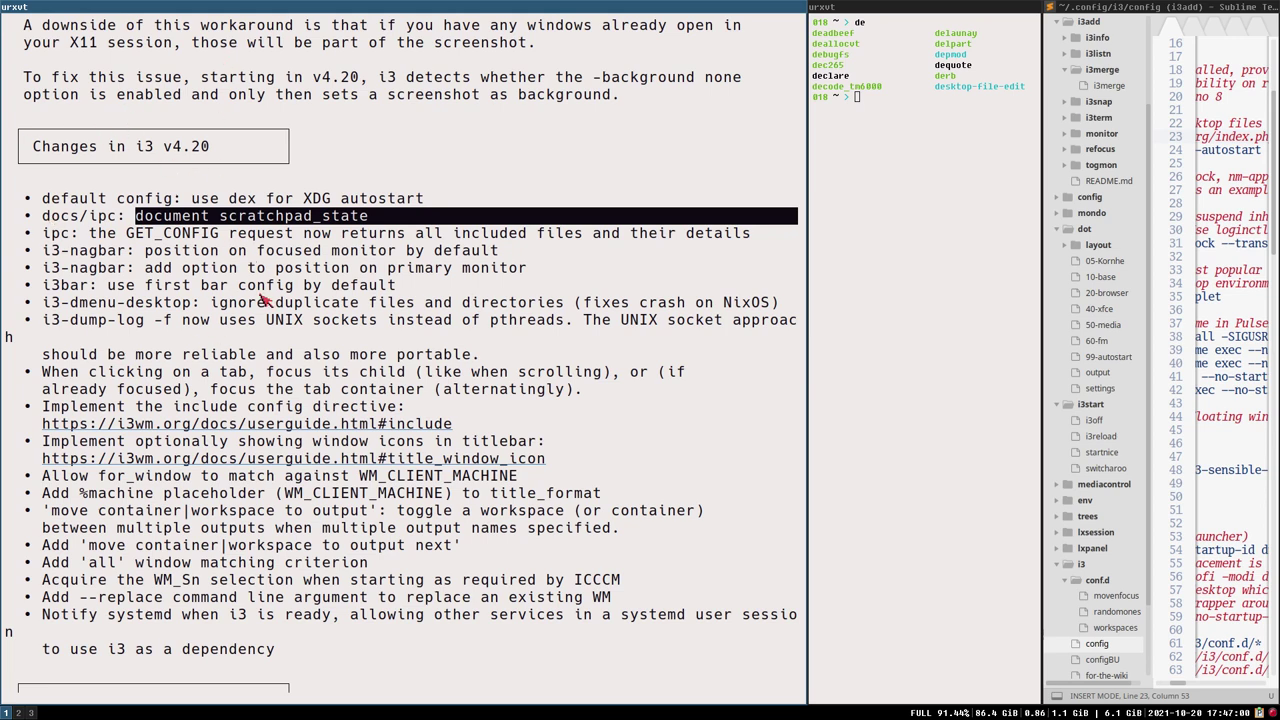
scroll(263, 298, "up", 2)
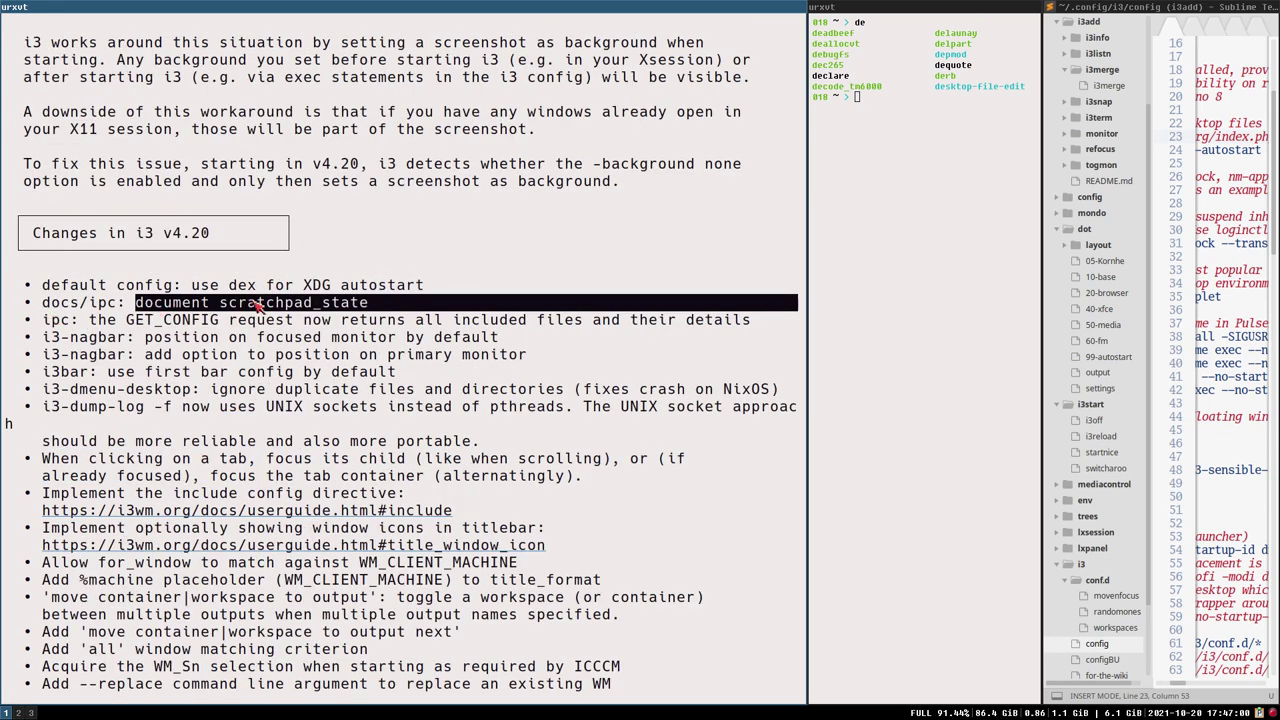
double_click(72, 304)
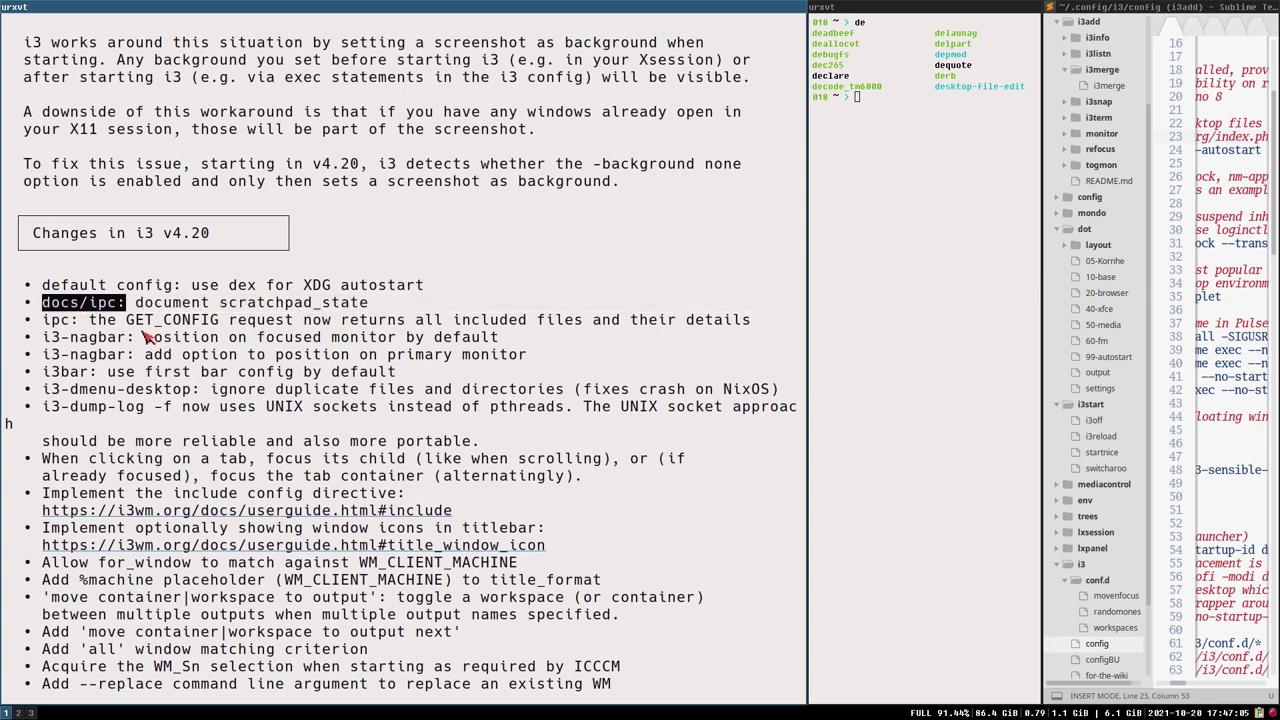
double_click(66, 322)
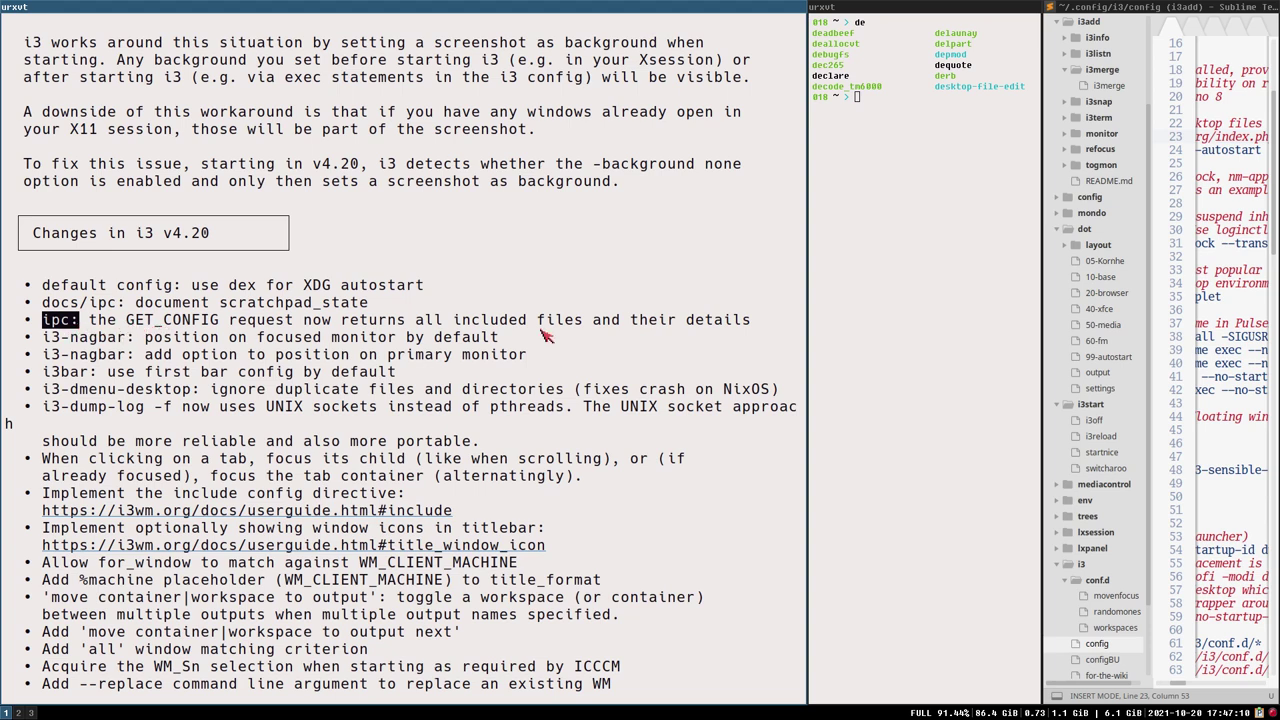
left_click_drag(750, 322, 52, 323)
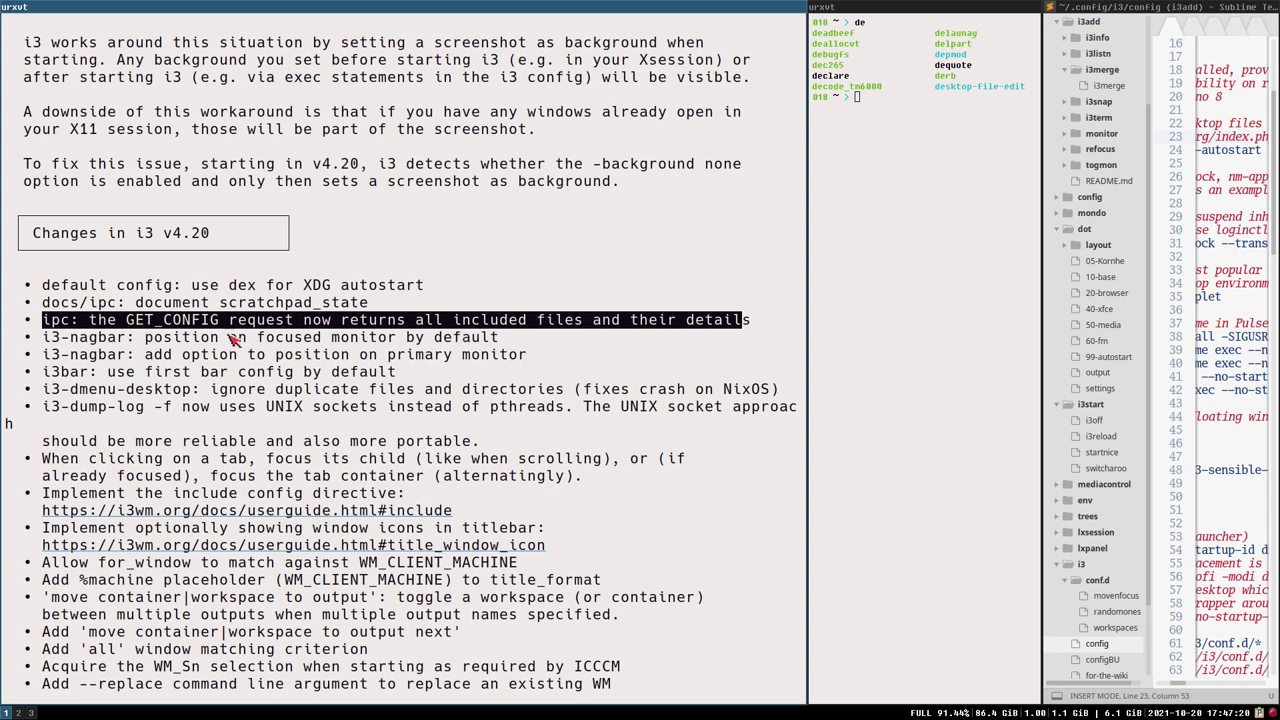
- Switch to the Vivaldi browser and open section 4.10 GET_CONFIG / CONFIG of the i3 IPC interface documentation
key("super+2")
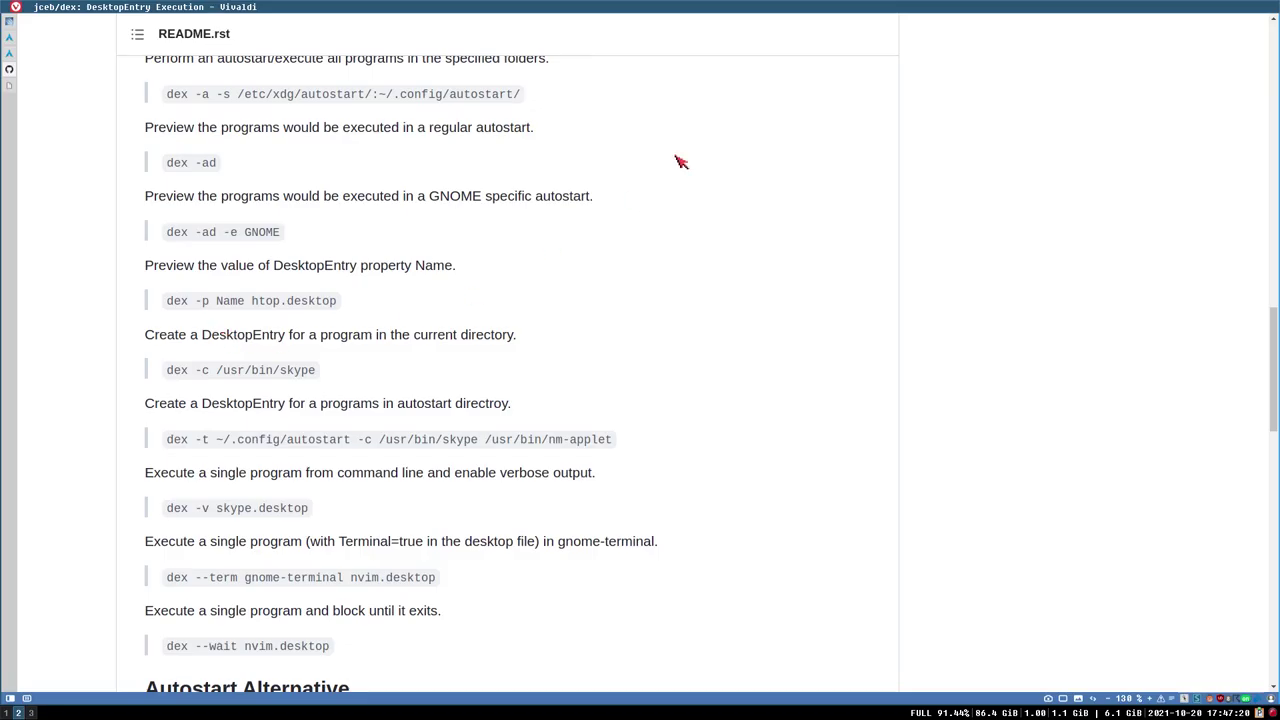
left_click(9, 36)
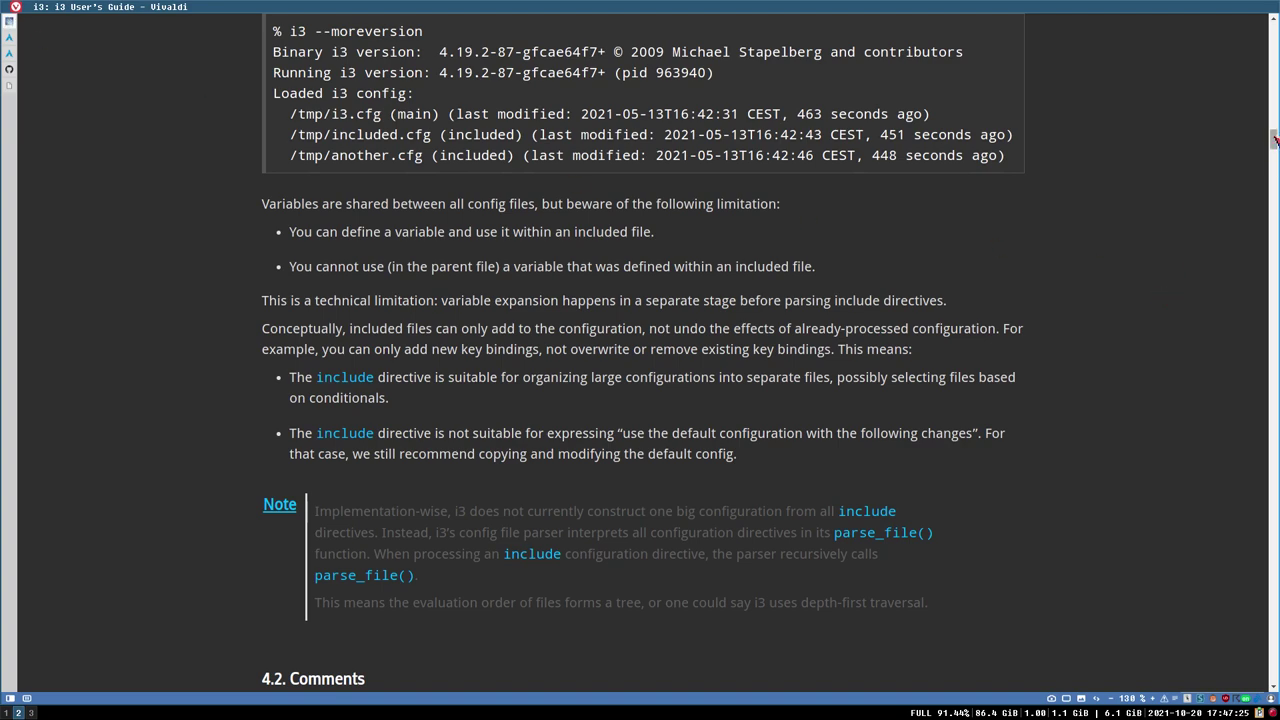
left_click_drag(1275, 140, 1274, 30)
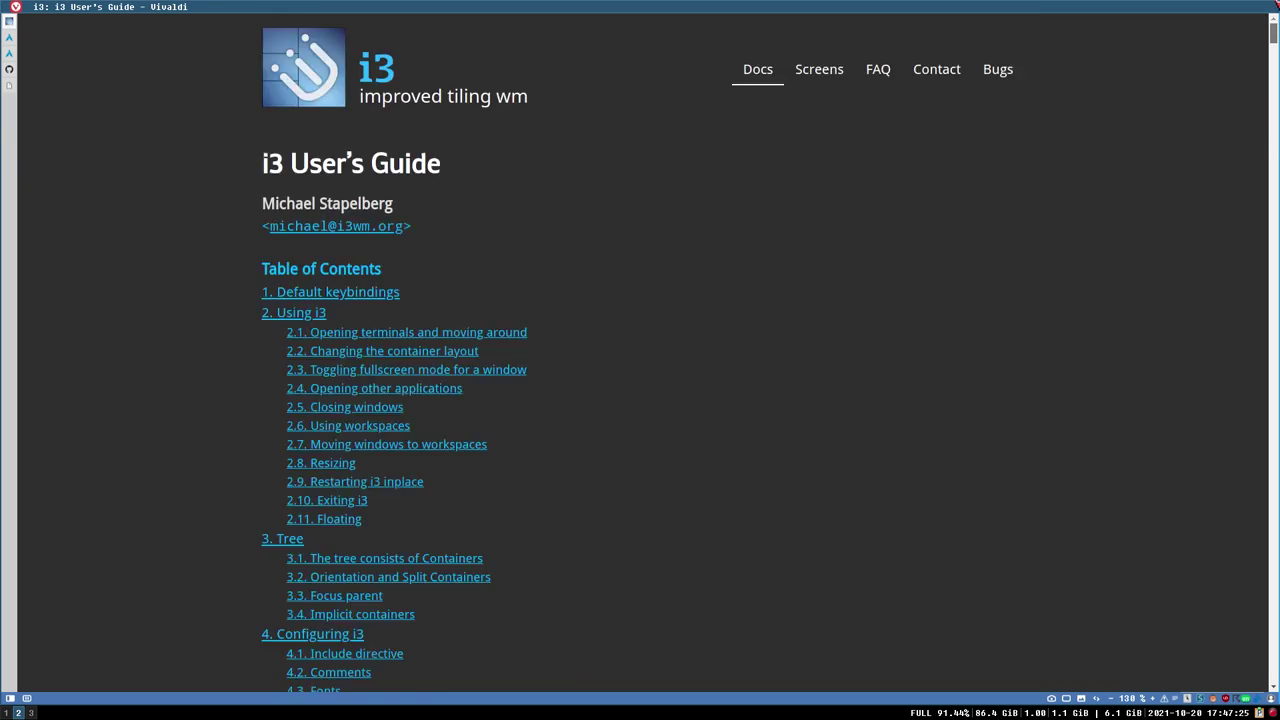
left_click(756, 72)
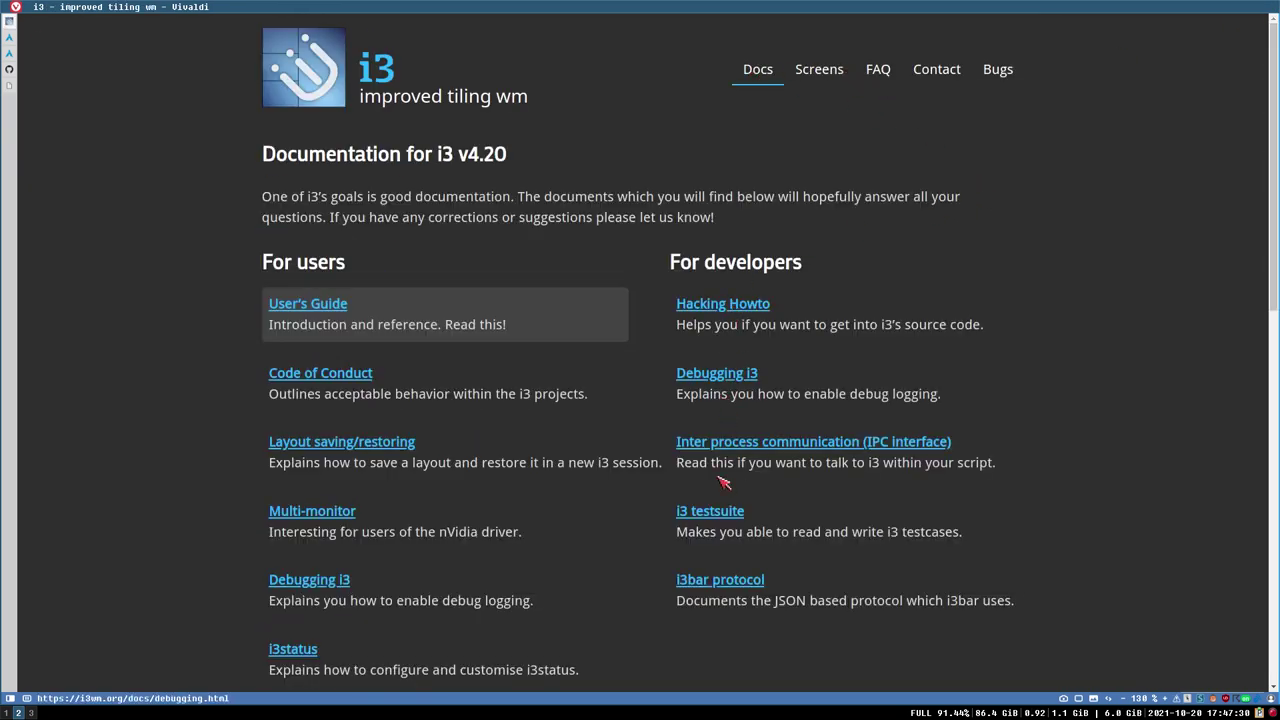
left_click(780, 443)
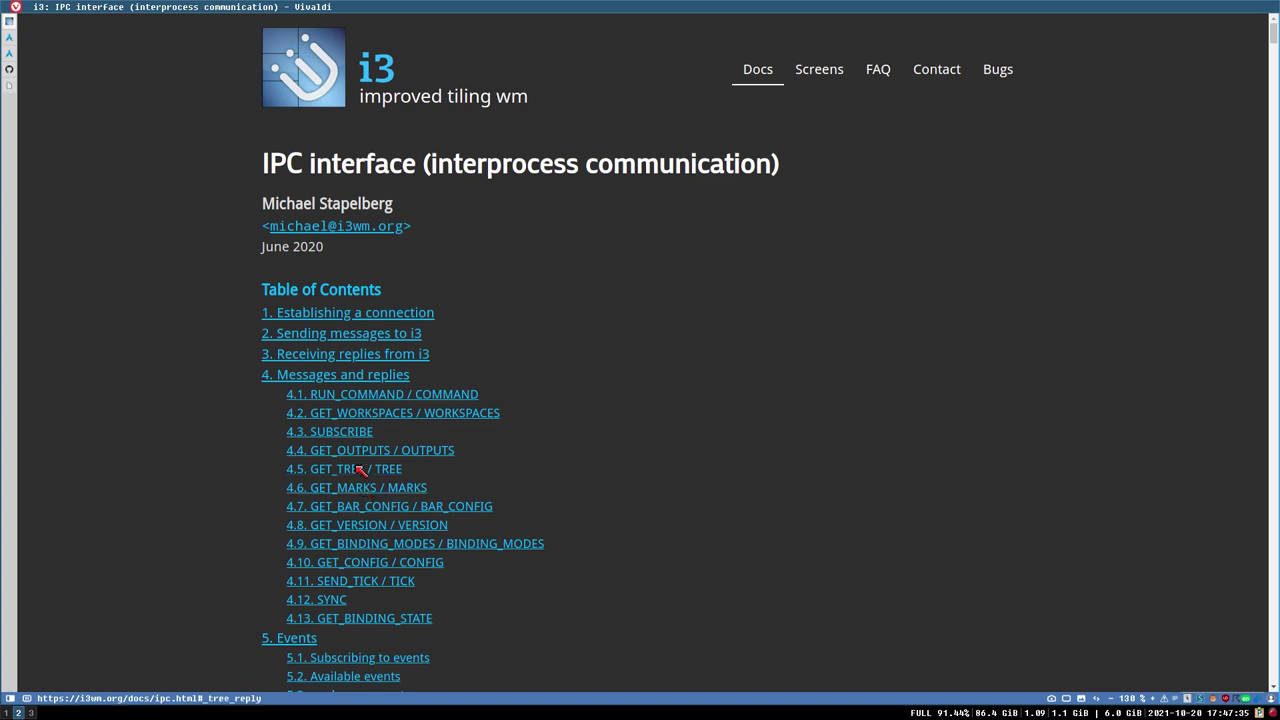
left_click(355, 563)
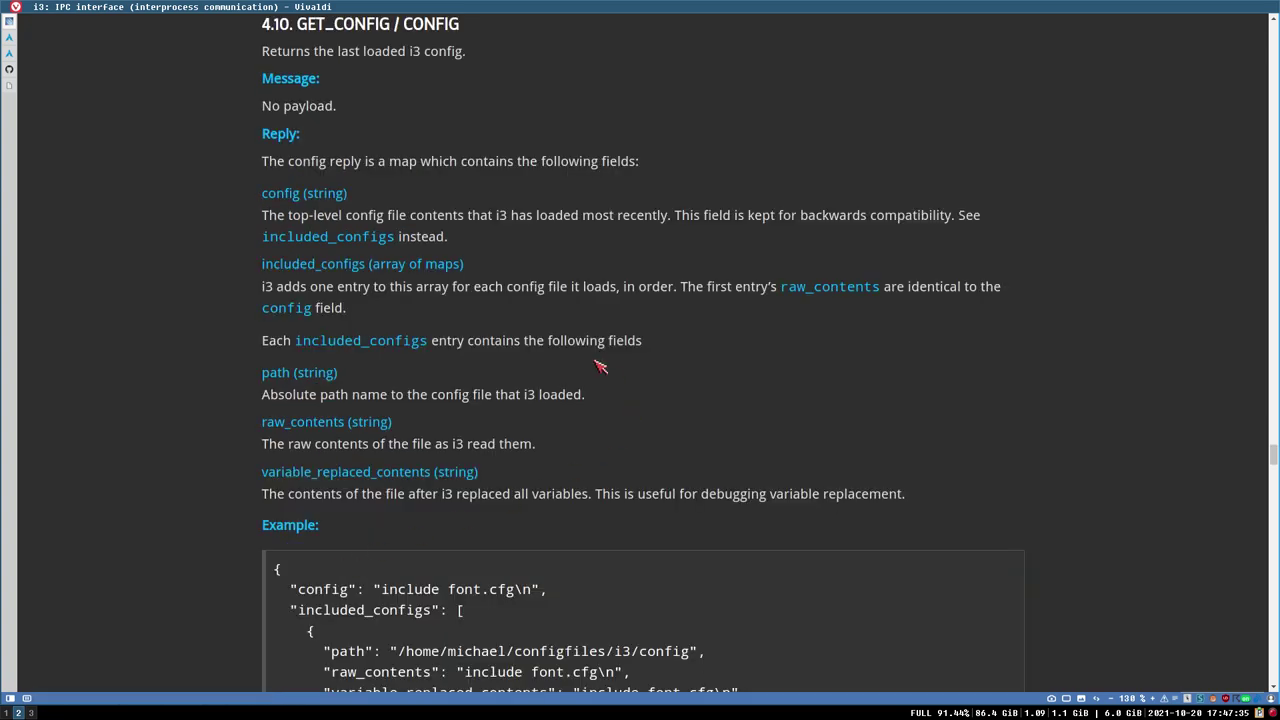
- Examine the GET_CONFIG reply fields and the JSON example, highlighting the whole example block
scroll(500, 390, "down", 3)
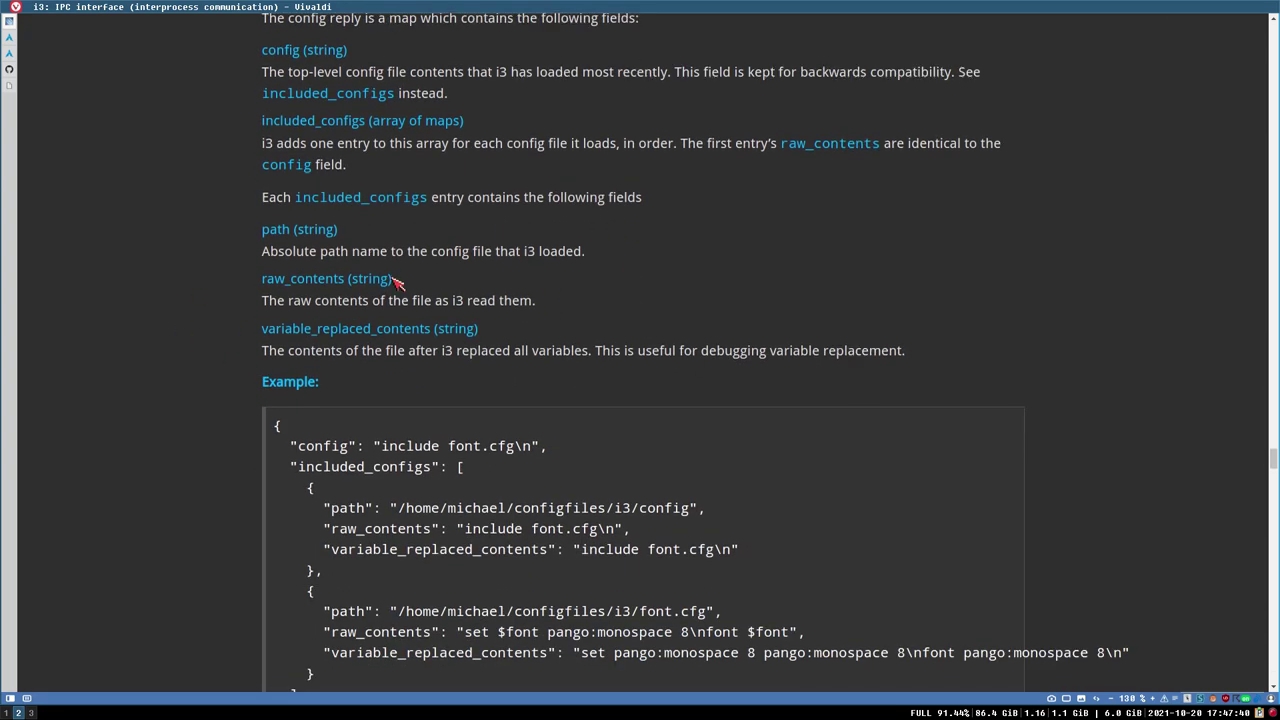
scroll(395, 283, "down", 3)
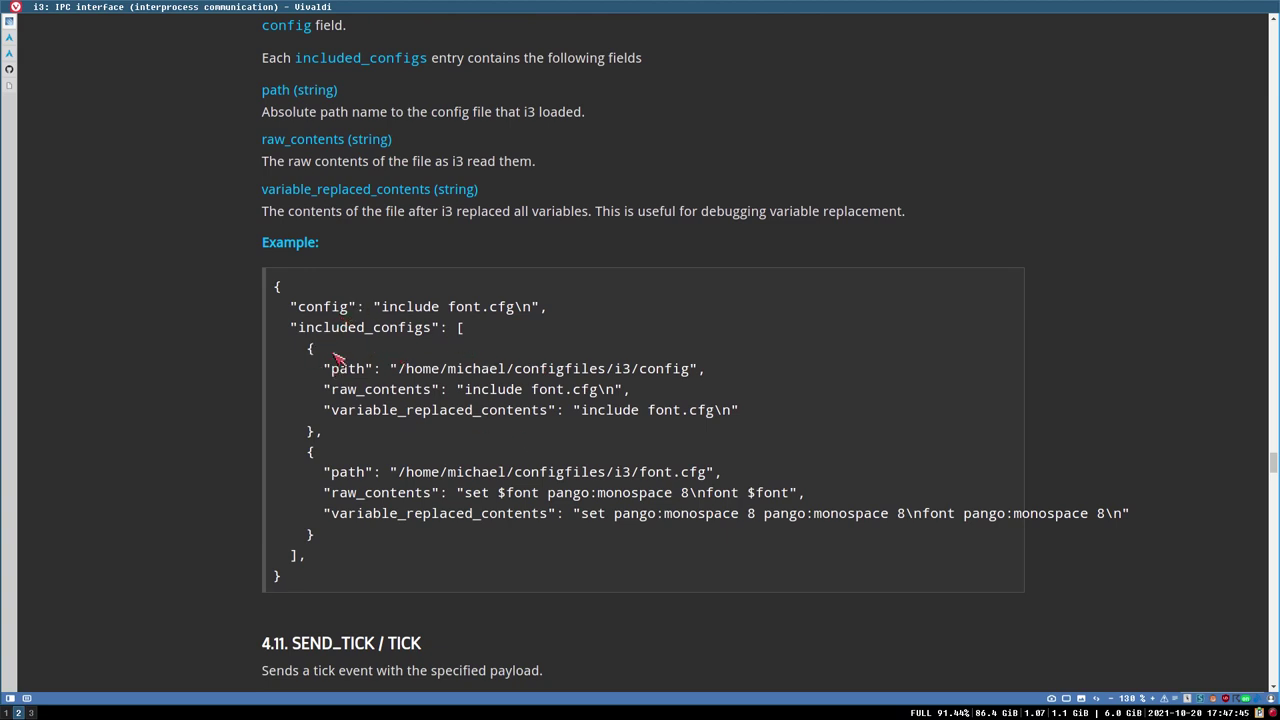
left_click_drag(277, 288, 576, 578)
scroll(553, 513, "up", 3)
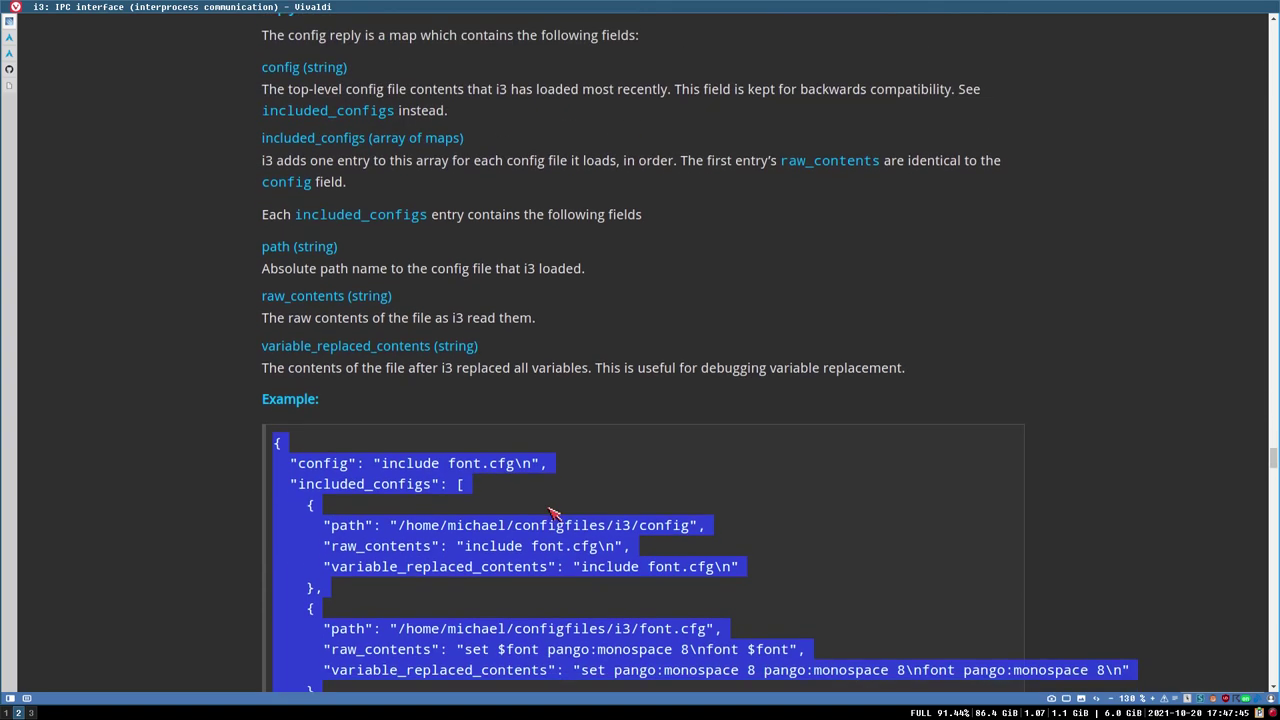
scroll(553, 513, "down", 2)
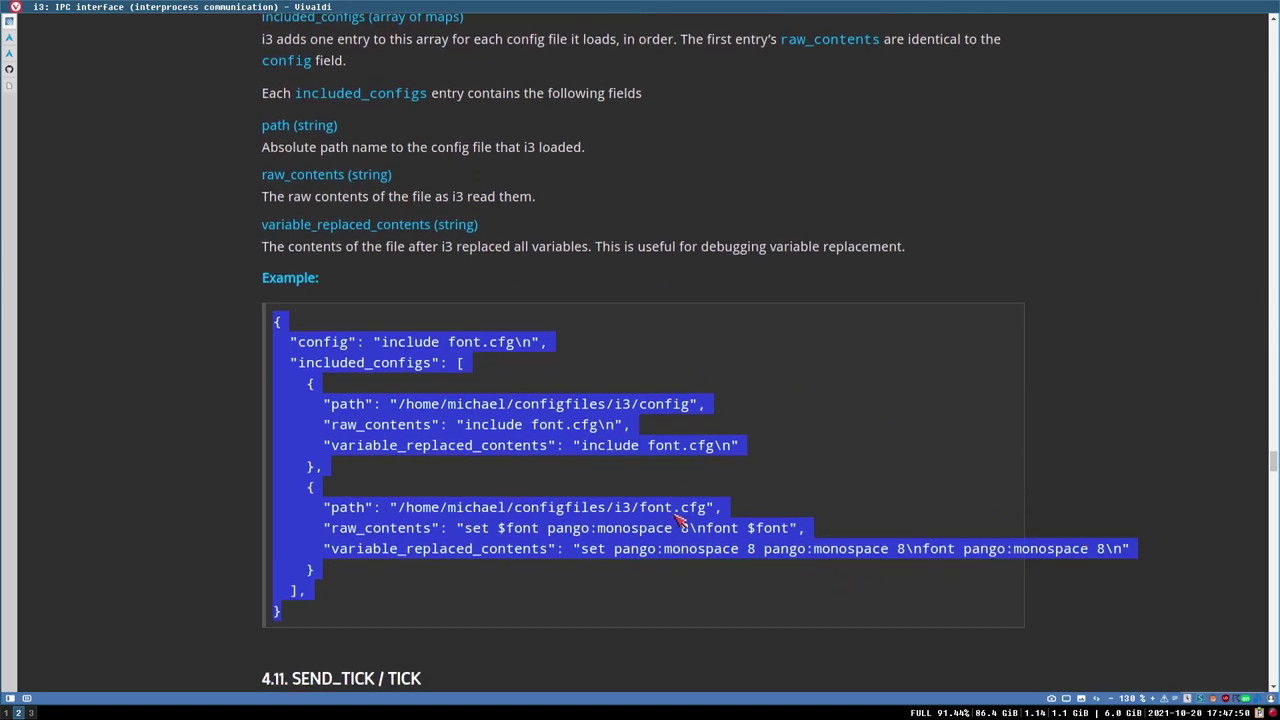
scroll(663, 542, "up", 1)
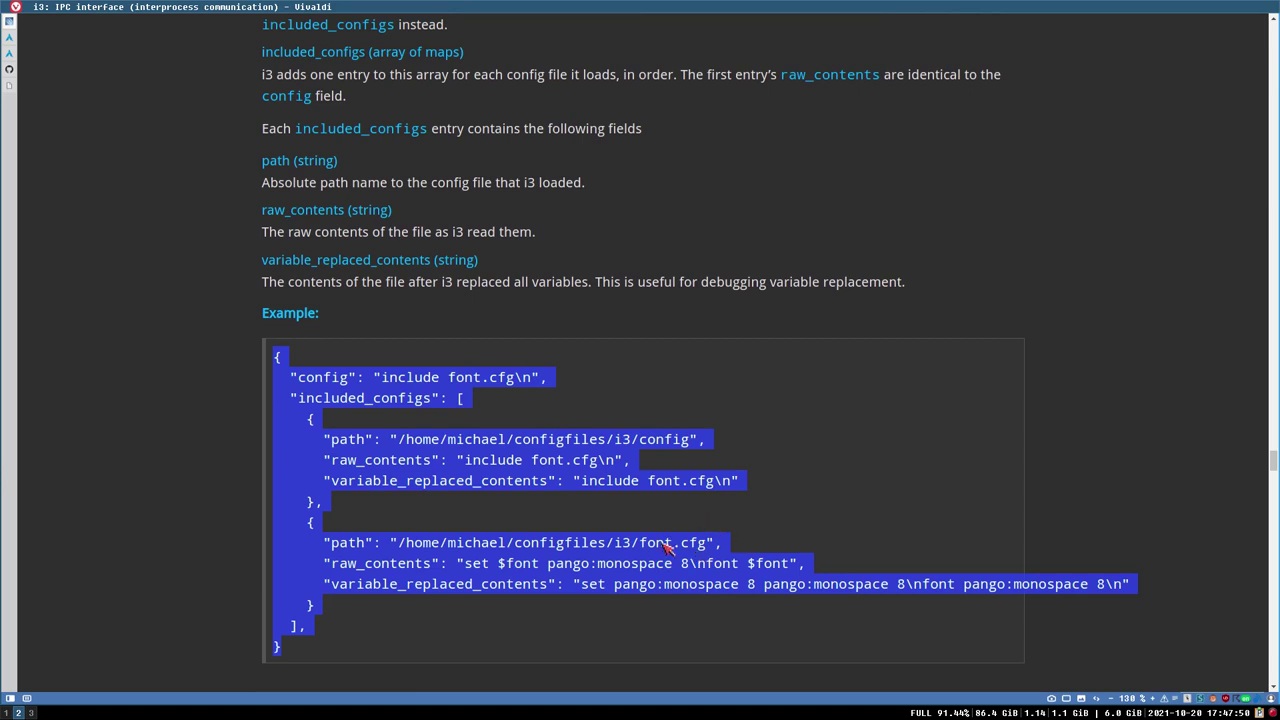
scroll(640, 560, "up", 1)
scroll(551, 486, "down", 2)
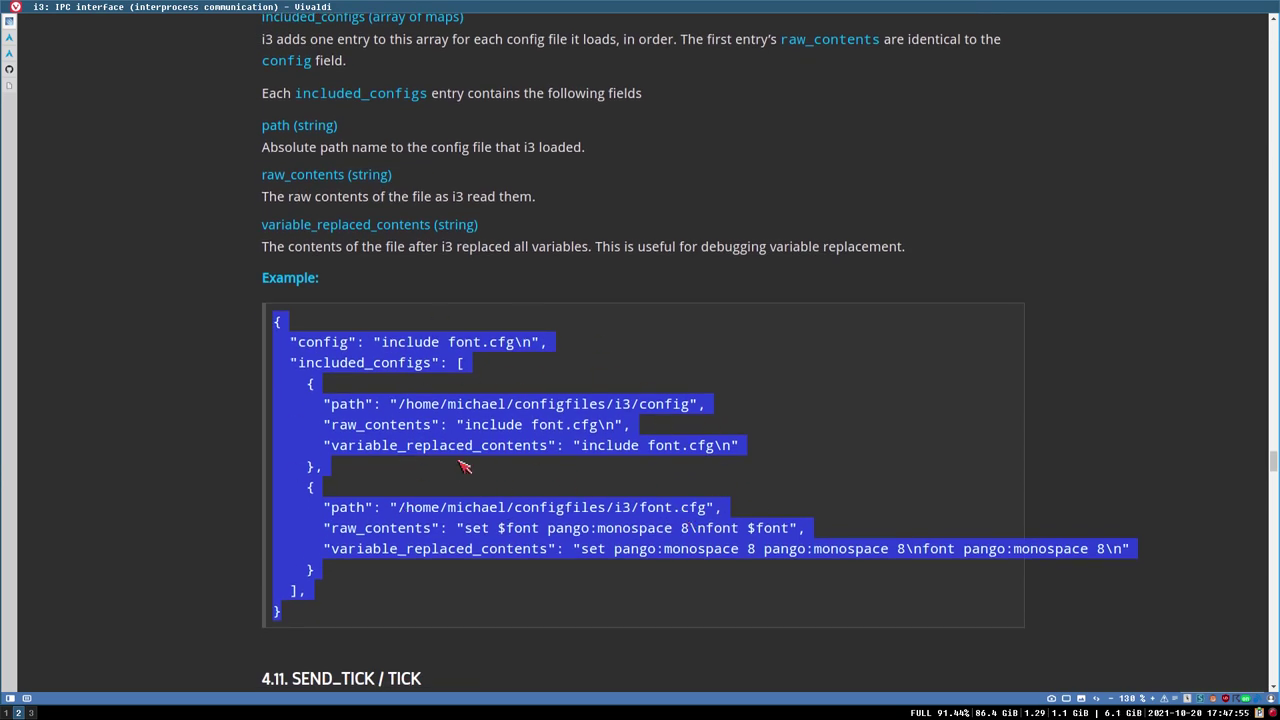
scroll(640, 530, "up", 3)
scroll(600, 530, "down", 3)
scroll(527, 497, "up", 3)
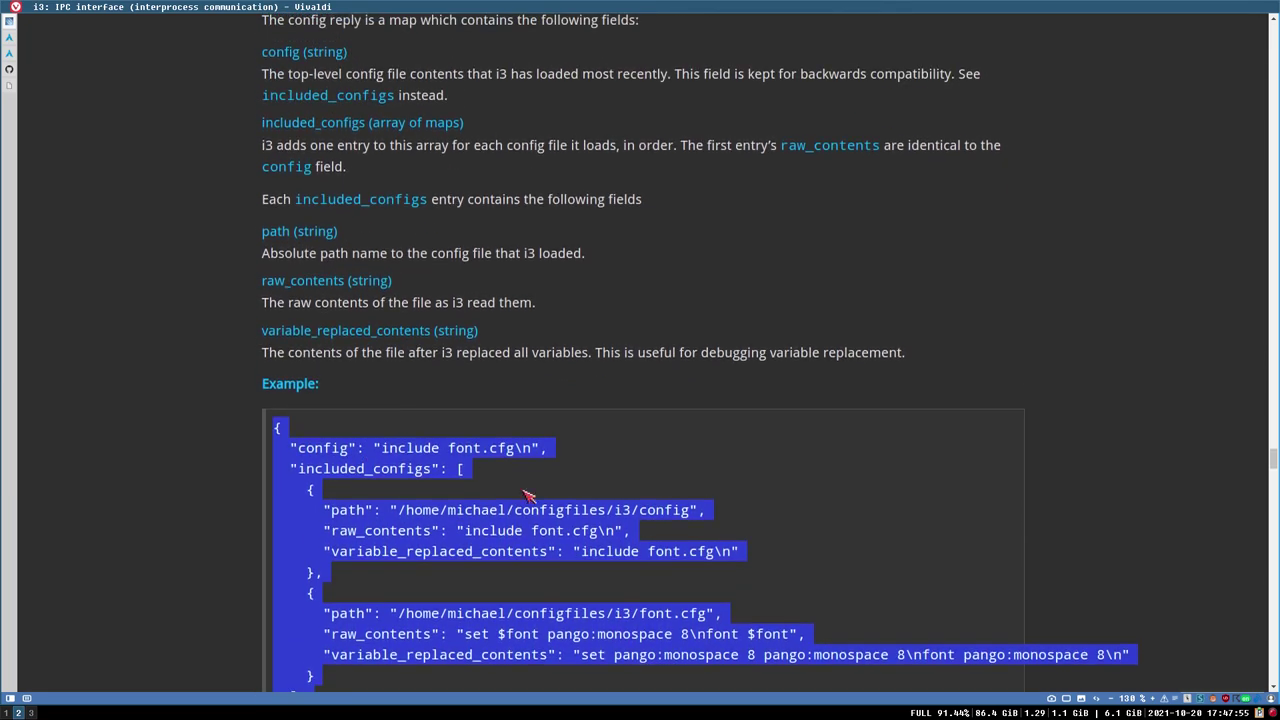
scroll(527, 497, "up", 5)
scroll(562, 320, "up", 7)
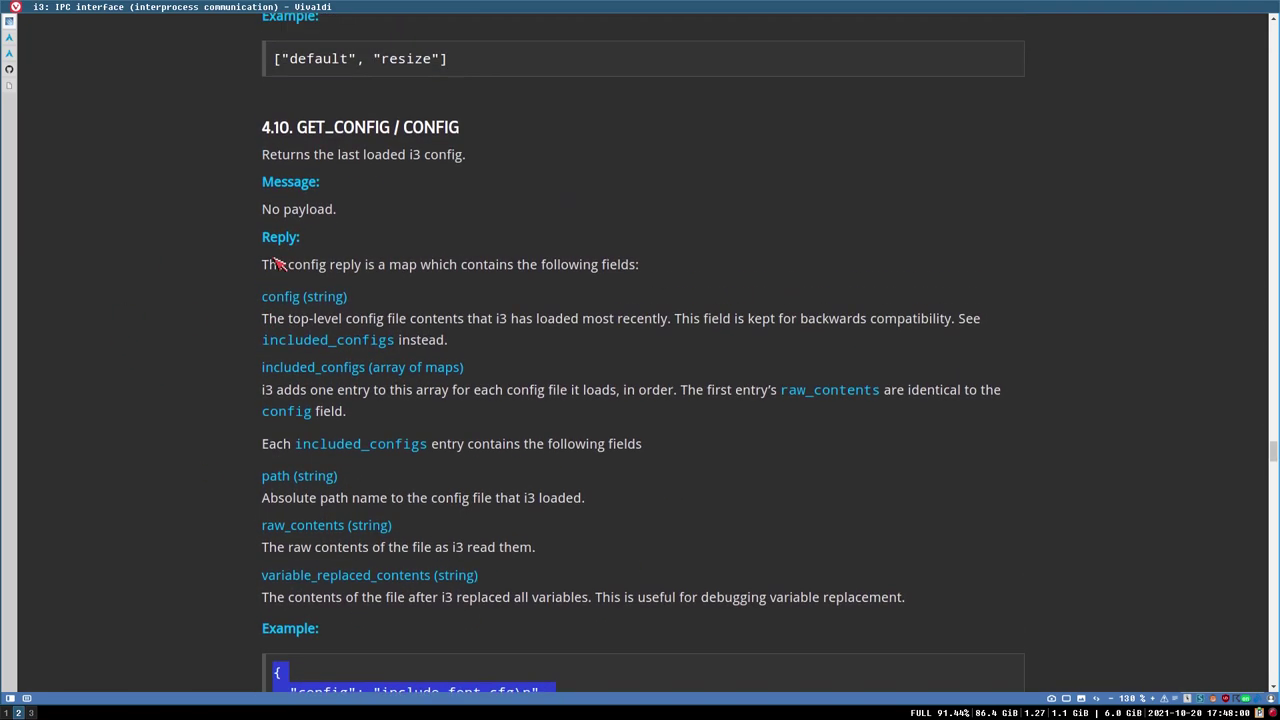
scroll(343, 374, "down", 2)
scroll(417, 404, "down", 14)
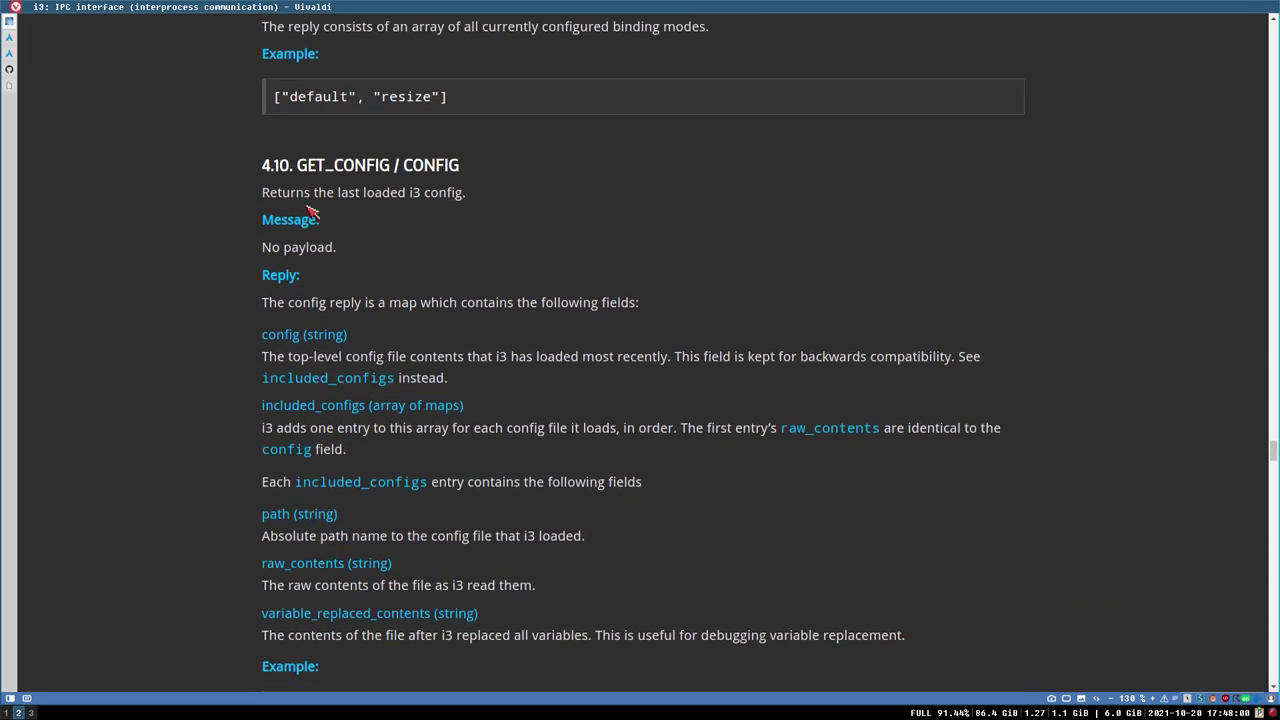
scroll(365, 257, "up", 4)
scroll(365, 257, "down", 3)
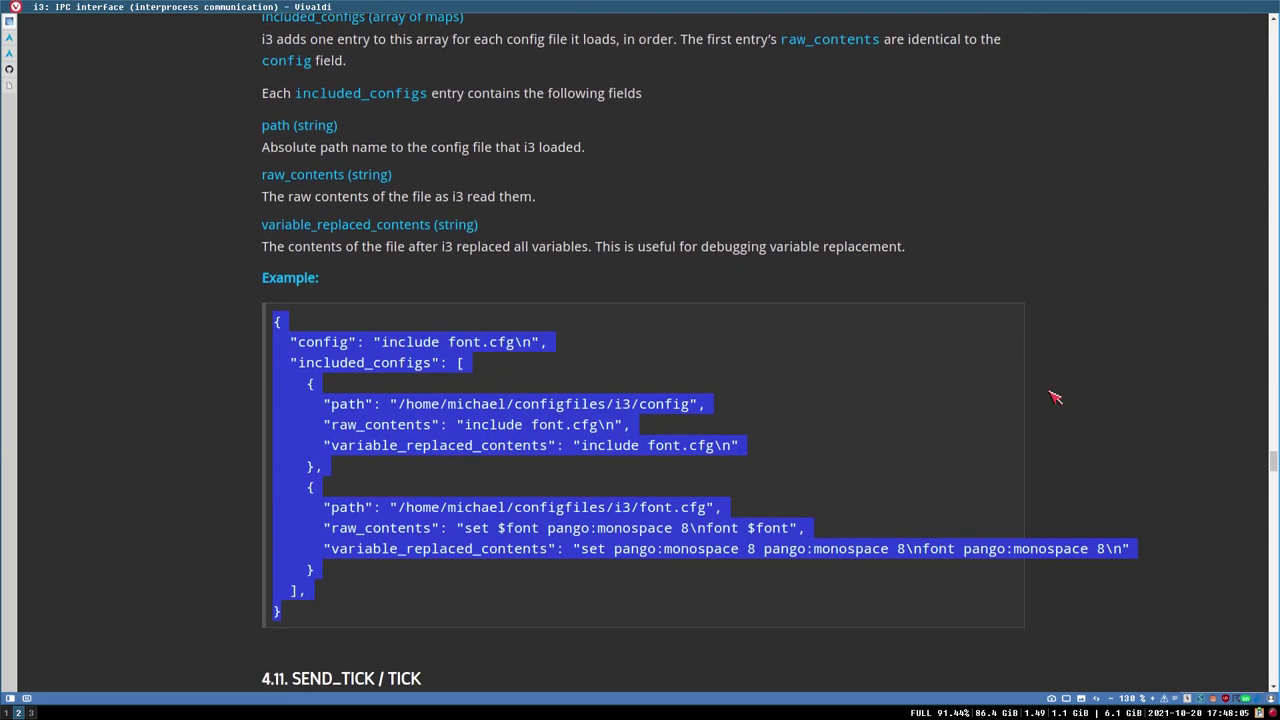
scroll(478, 341, "up", 10)
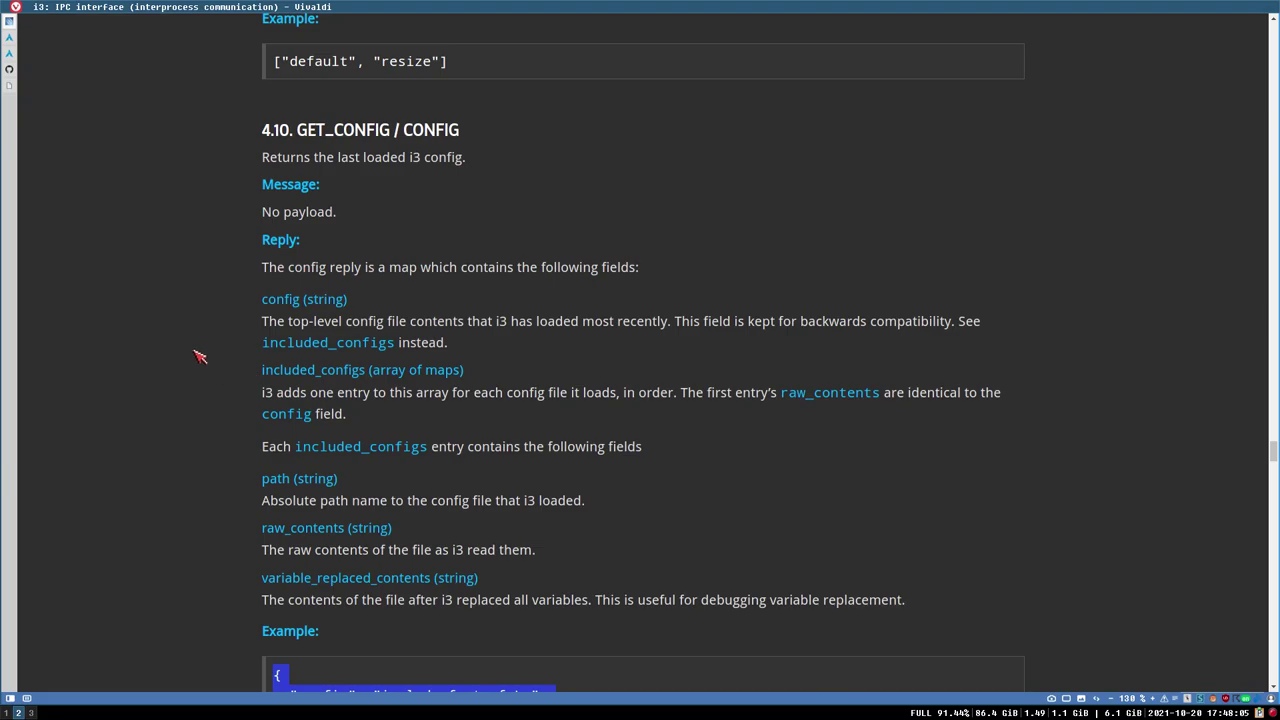
- Switch back to workspace 1 and run i3-msg -t get_config in the narrow terminal
key("super+1")
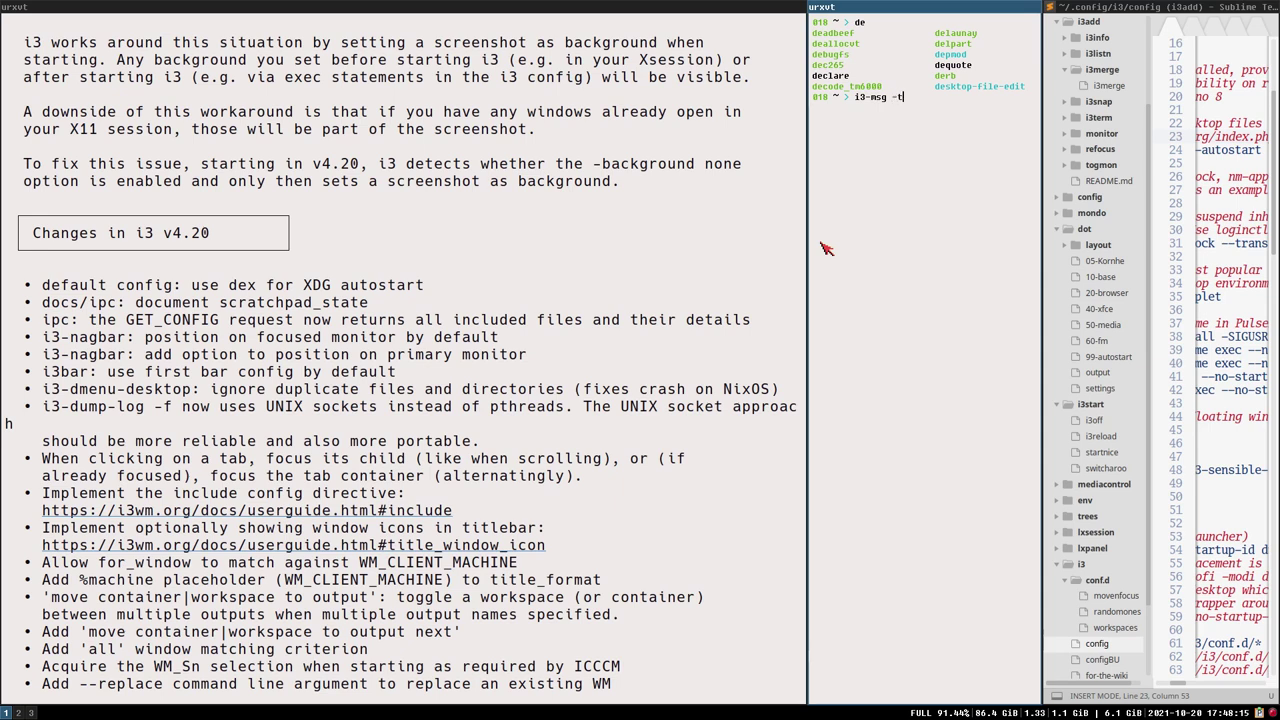
type("get_config")
key("Return")
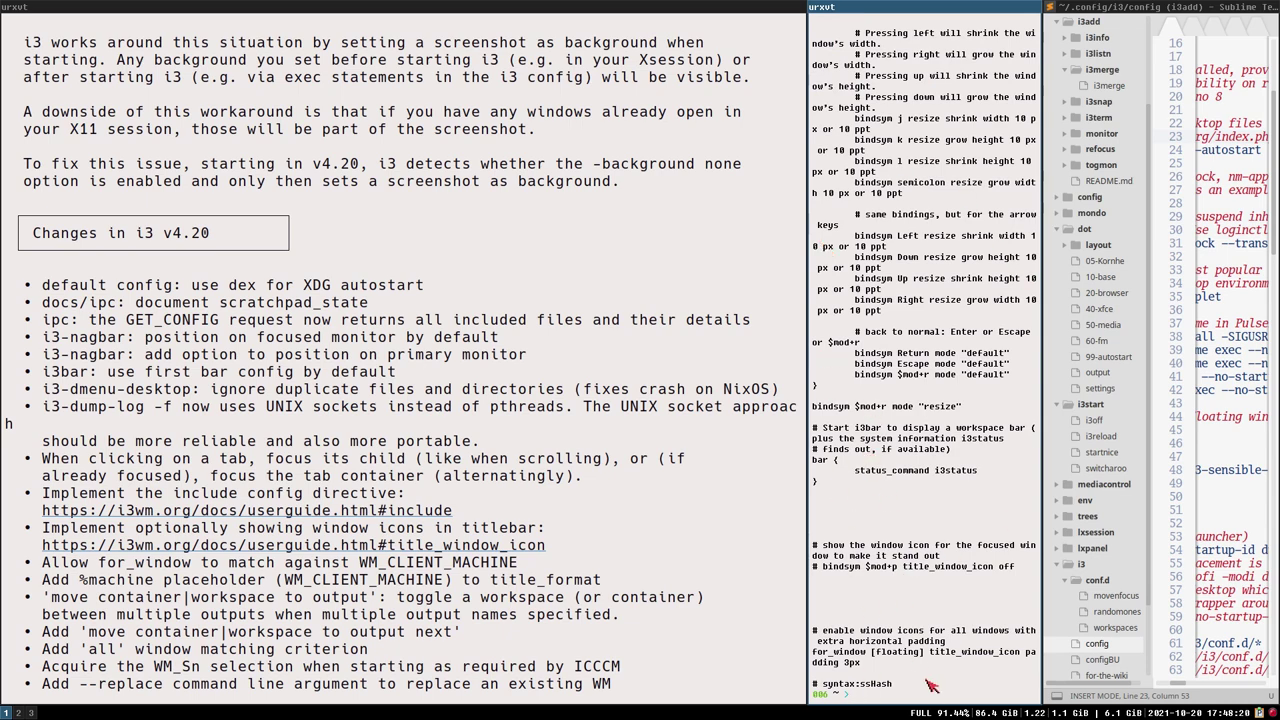
- Examine the printed i3 config in the terminal, highlighting the include $XDG_CONFIG_HOME/i3/conf.d/* line, and recall the get_config command
scroll(910, 390, "up", 10)
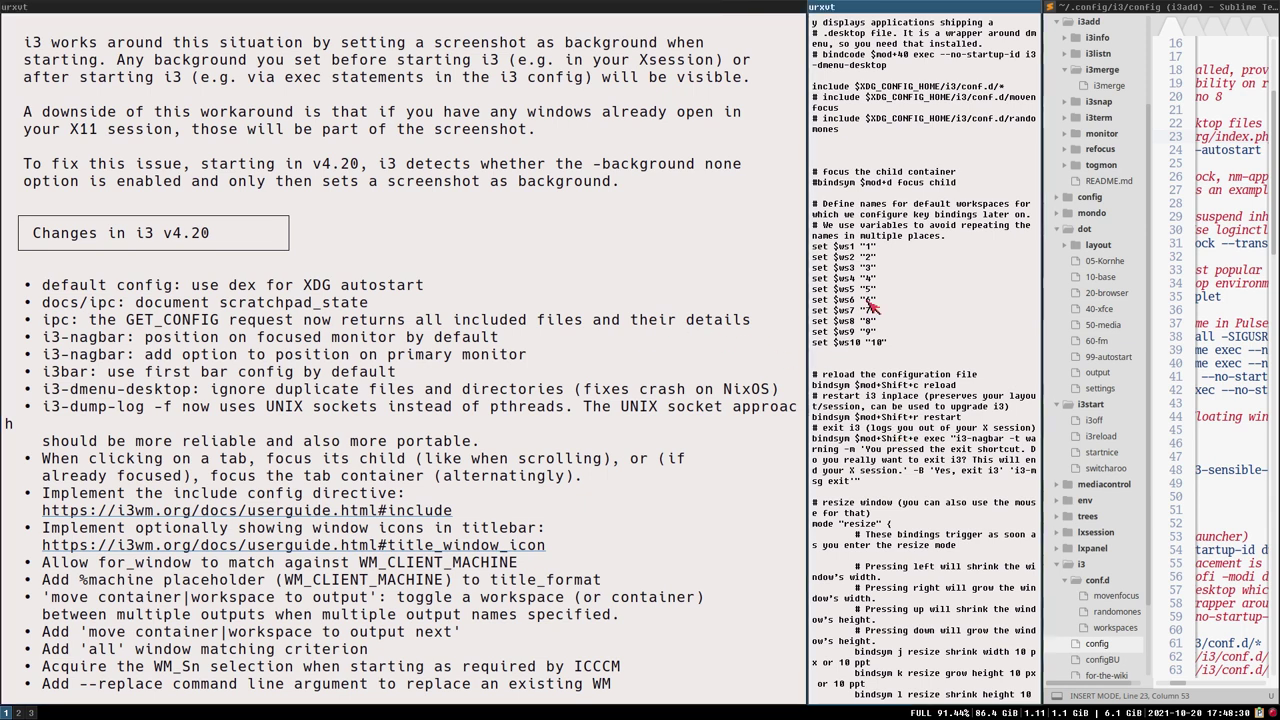
scroll(940, 478, "up", 5)
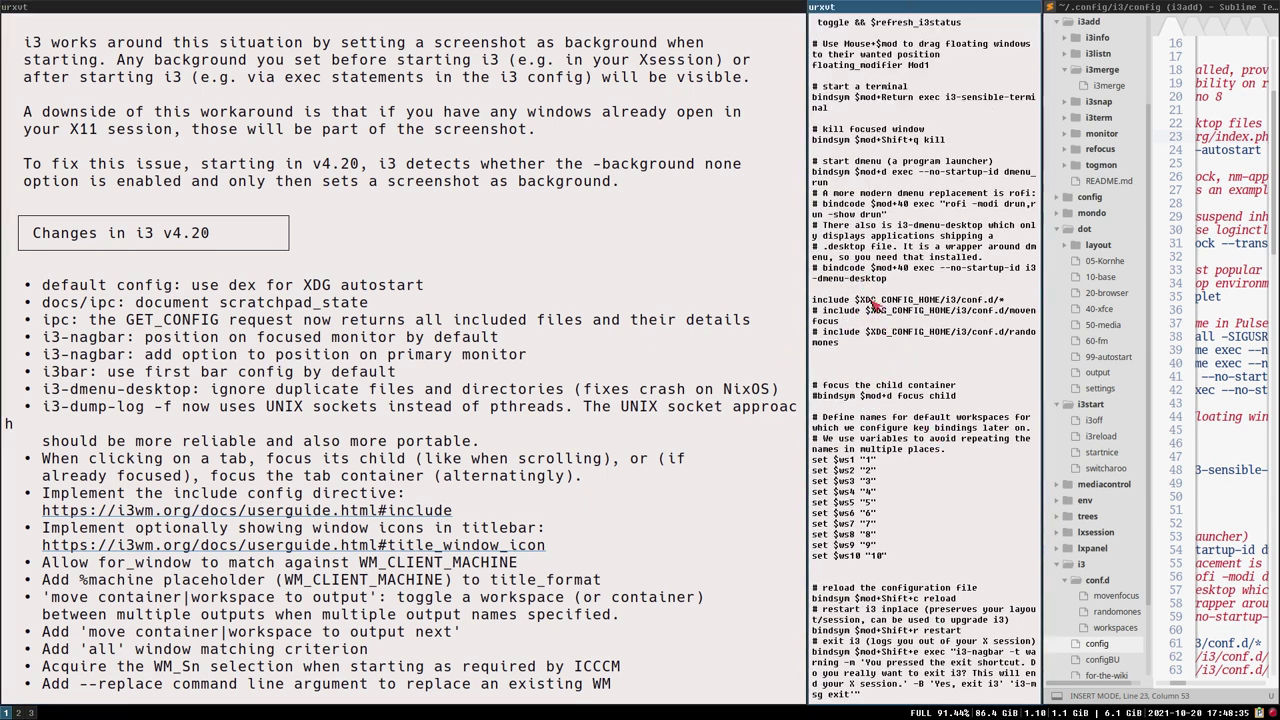
scroll(886, 316, "up", 3)
scroll(892, 316, "up", 5)
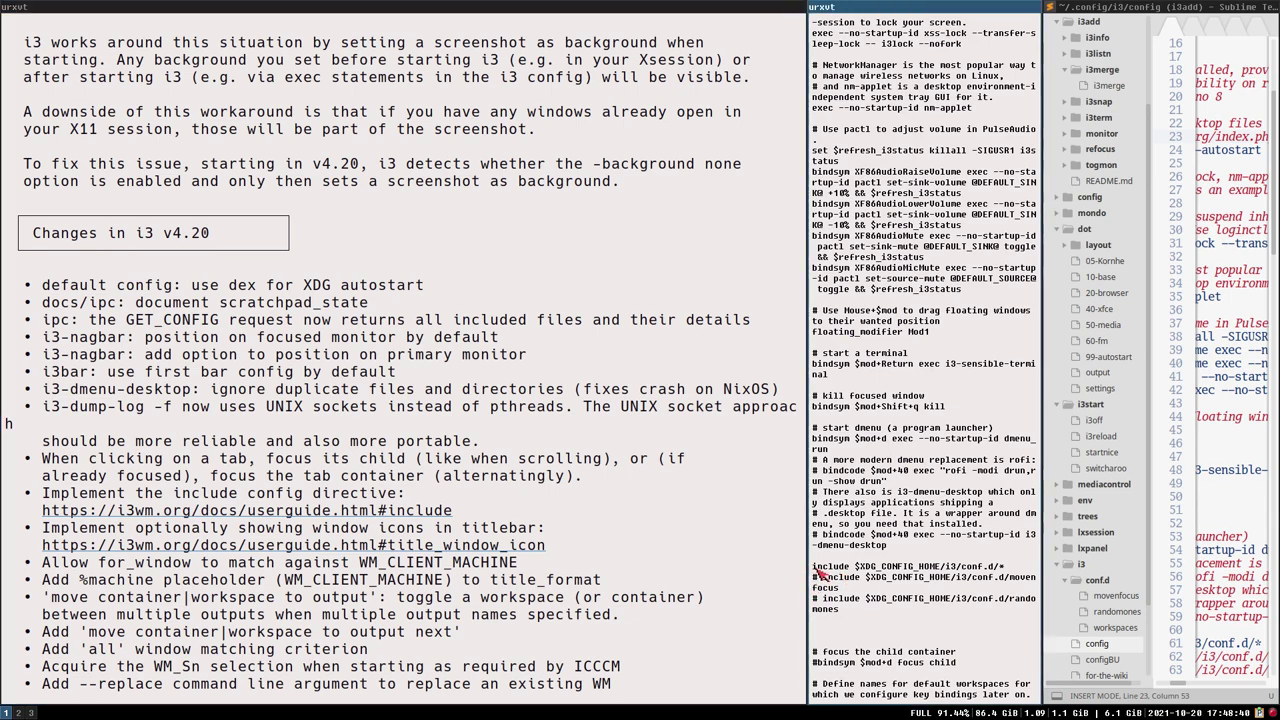
left_click_drag(812, 567, 1018, 570)
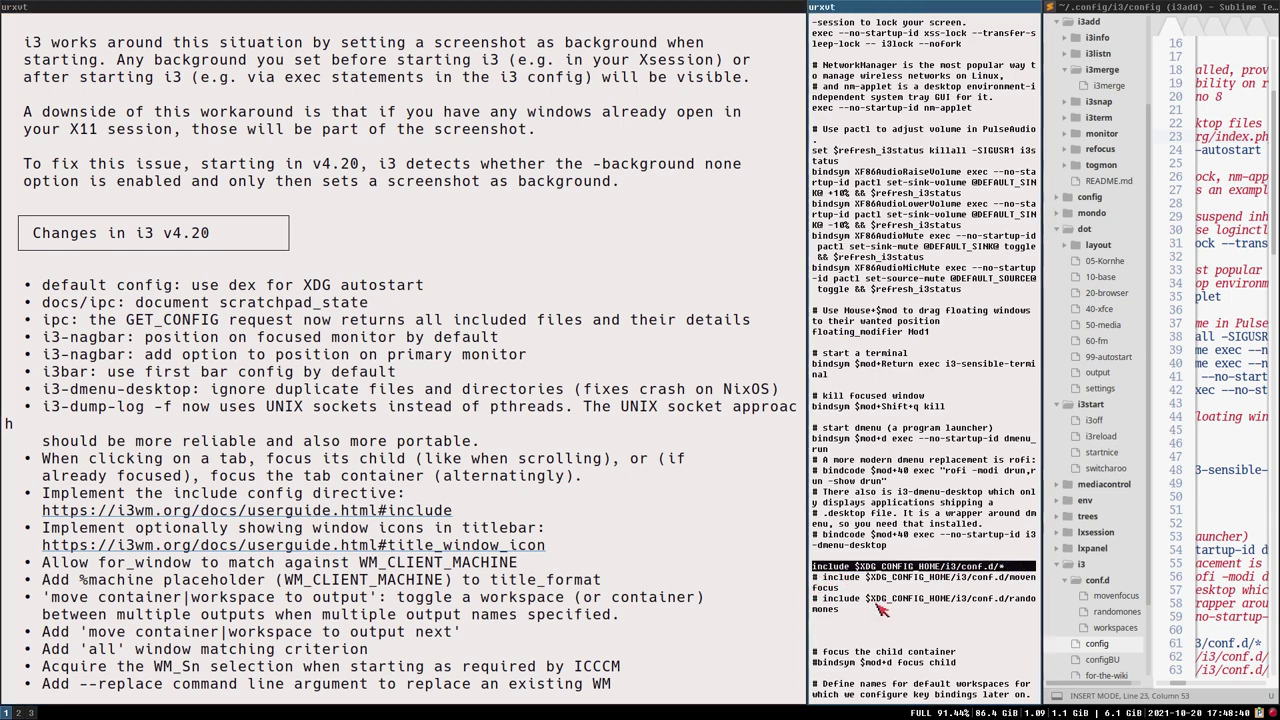
scroll(880, 610, "down", 10)
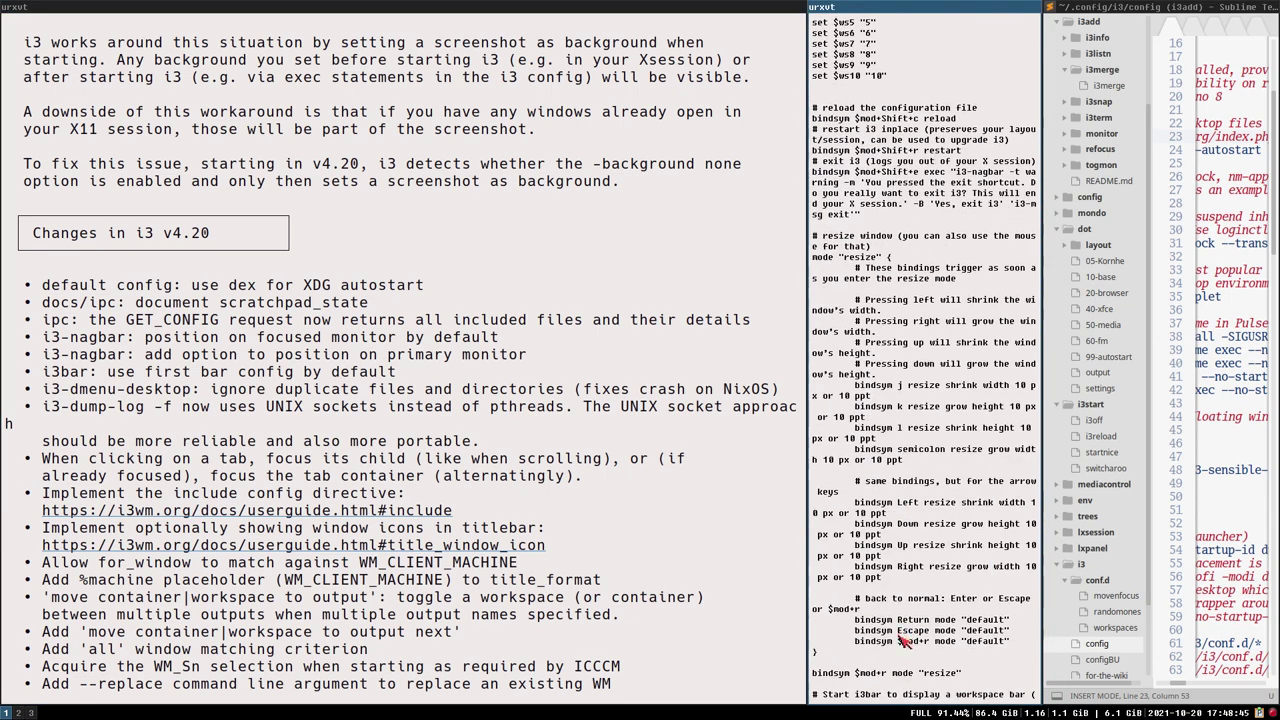
scroll(903, 641, "down", 5)
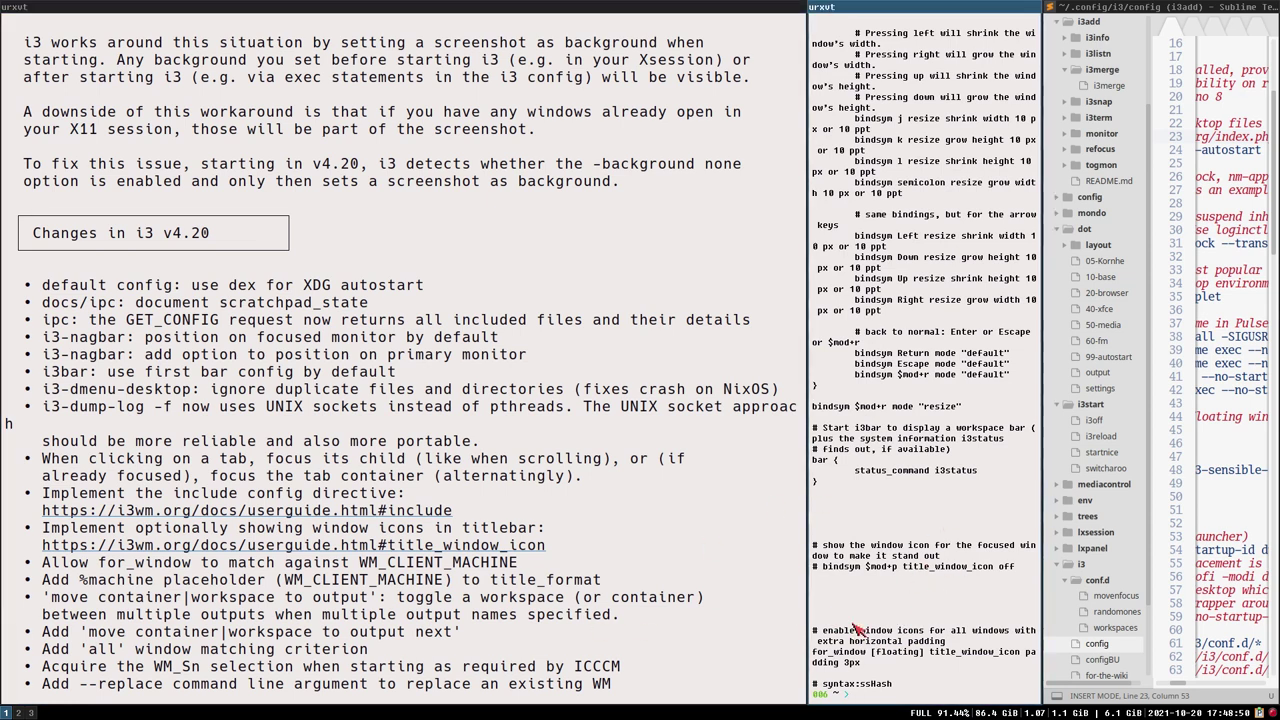
key("Up")
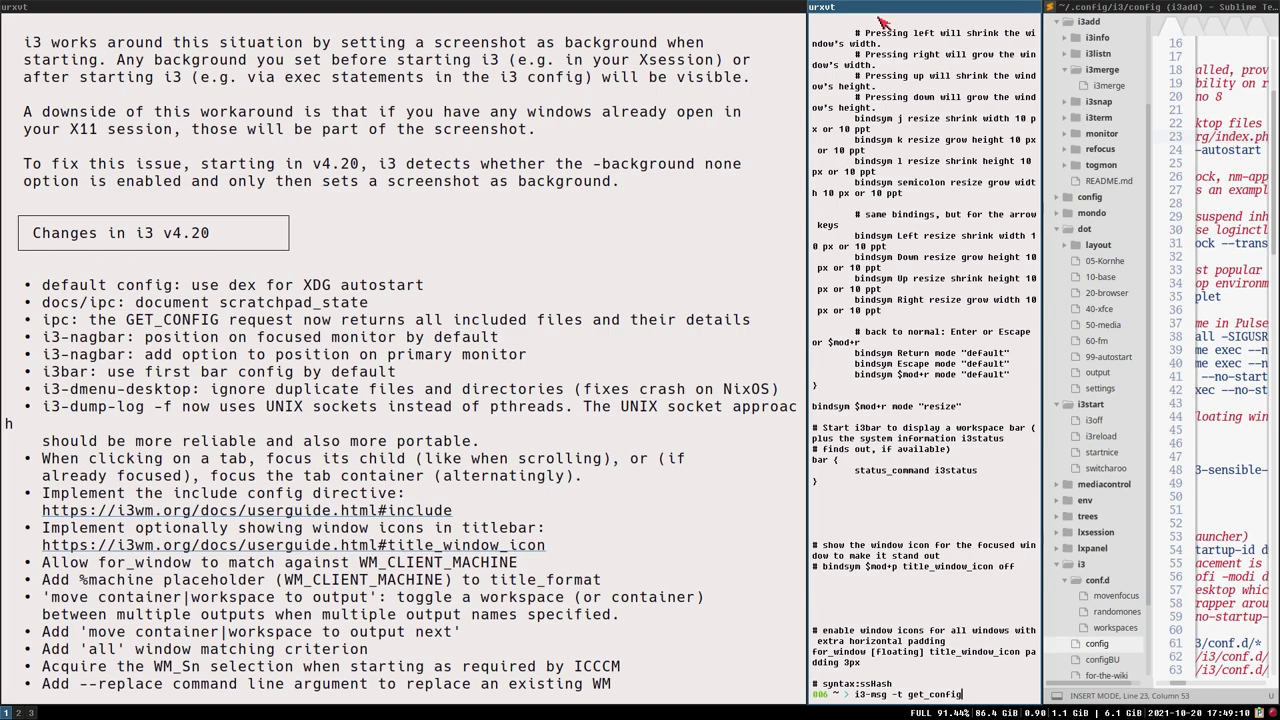
- Switch to the Vivaldi browser and recheck the GET_CONFIG reply fields and JSON example, clearing the example's highlight
key("super+2")
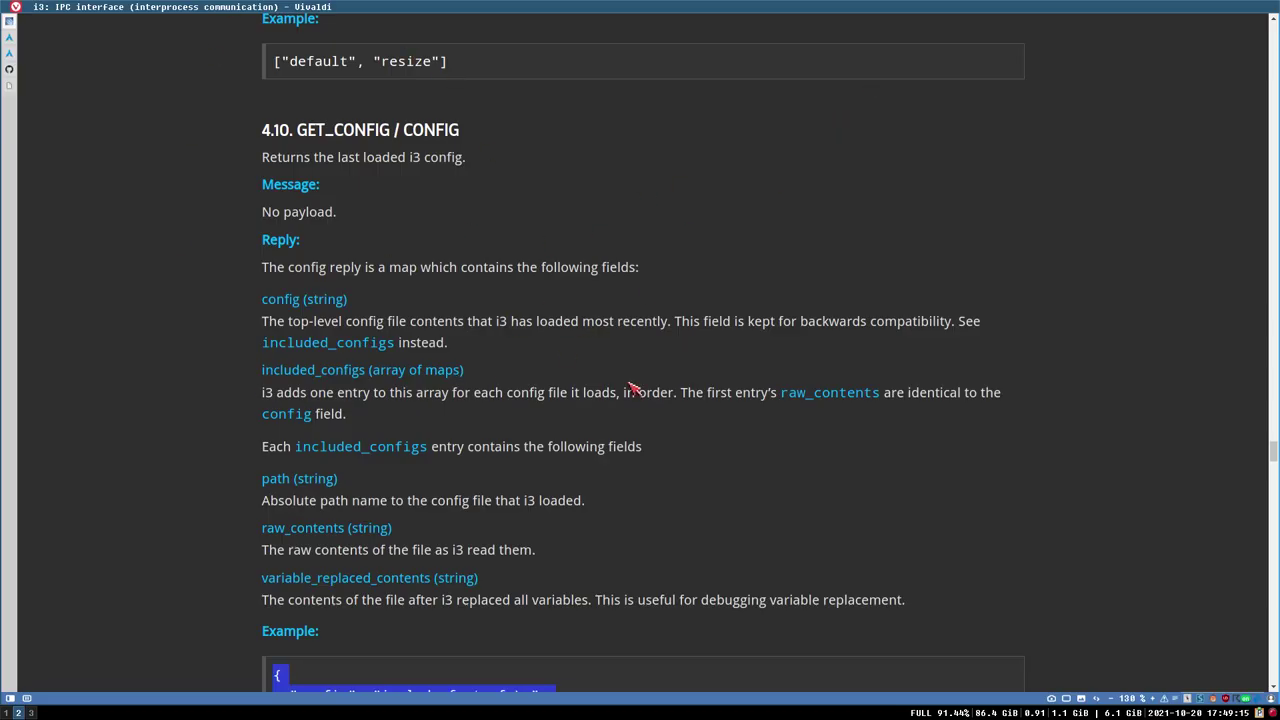
scroll(633, 388, "up", 1)
scroll(600, 375, "down", 3)
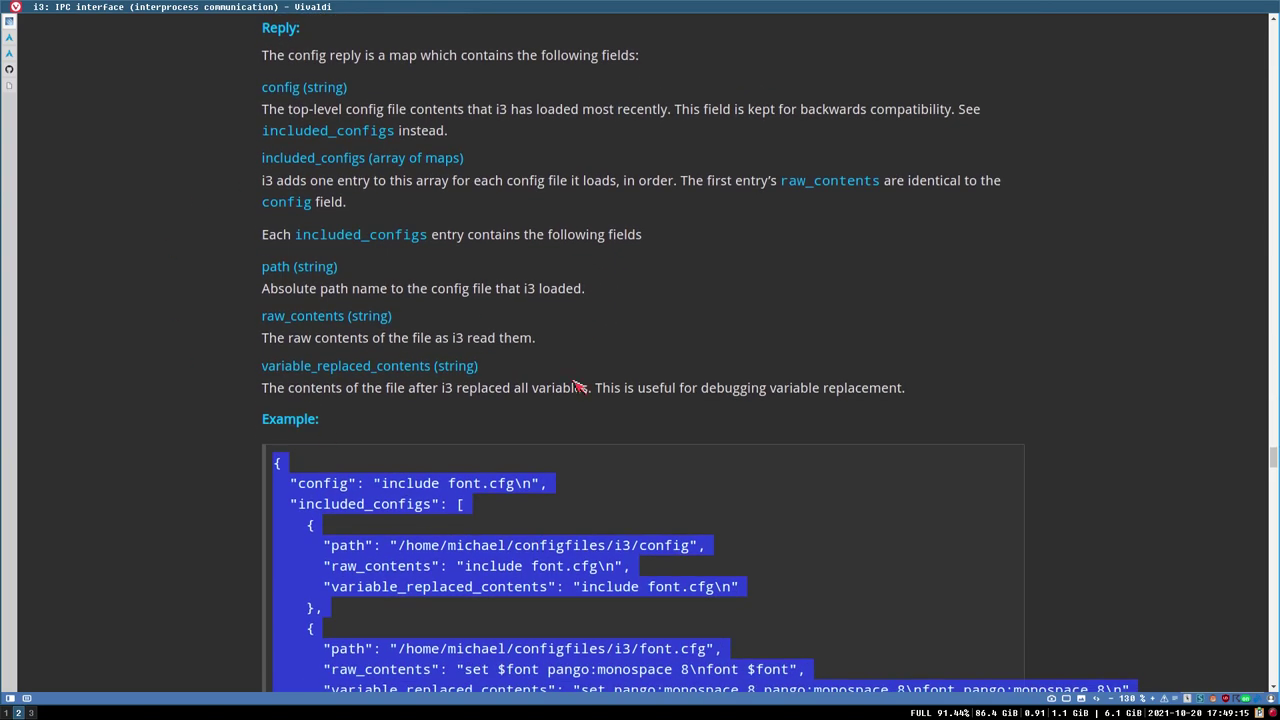
scroll(578, 387, "down", 3)
left_click(314, 383)
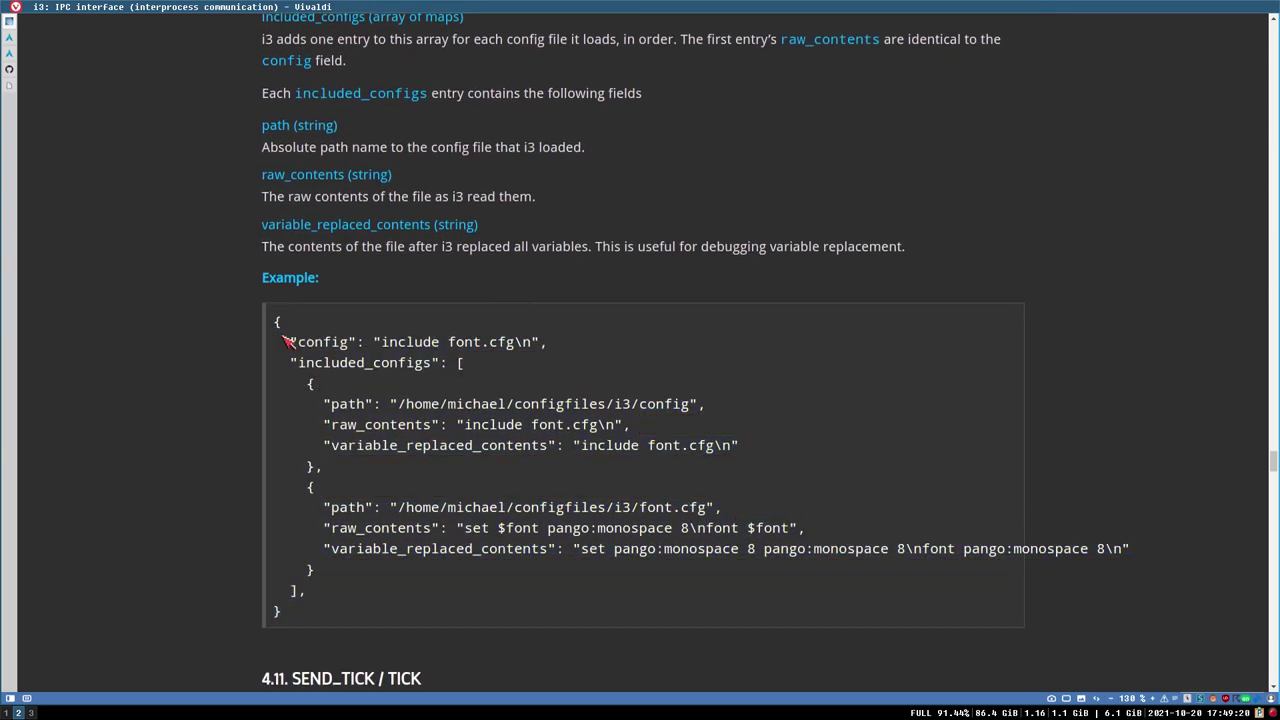
scroll(280, 330, "up", 8)
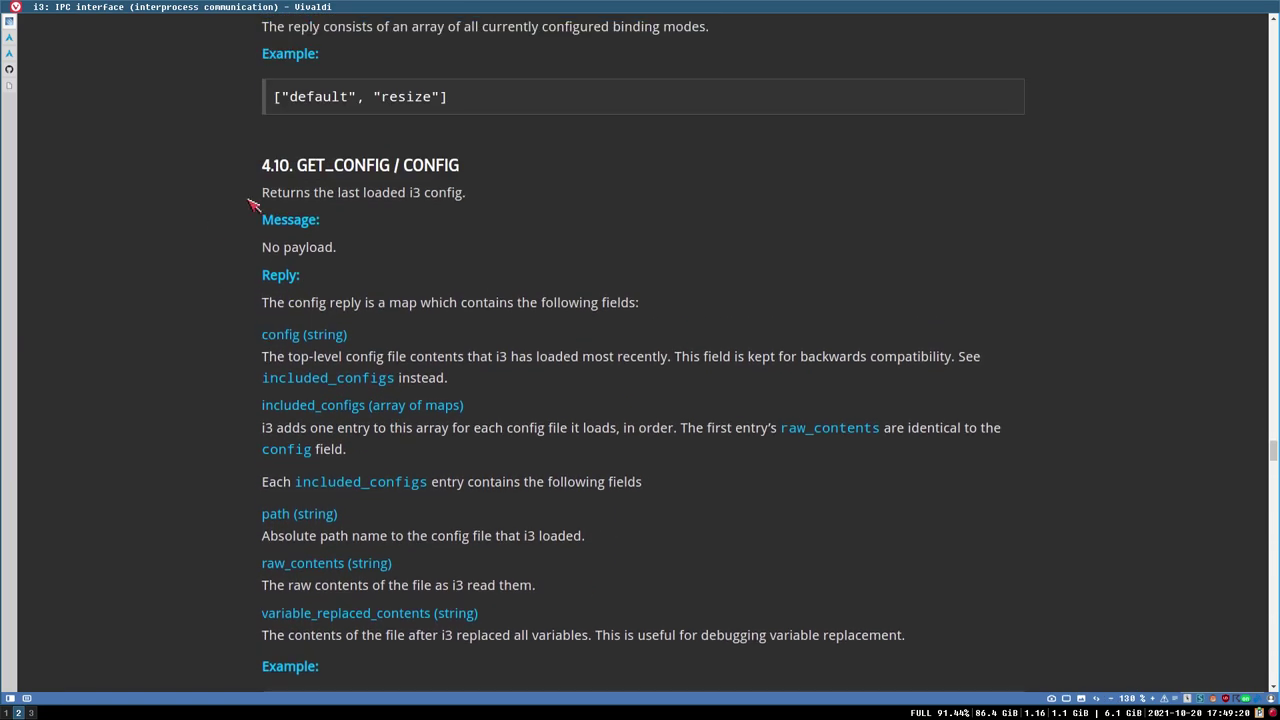
scroll(553, 413, "down", 7)
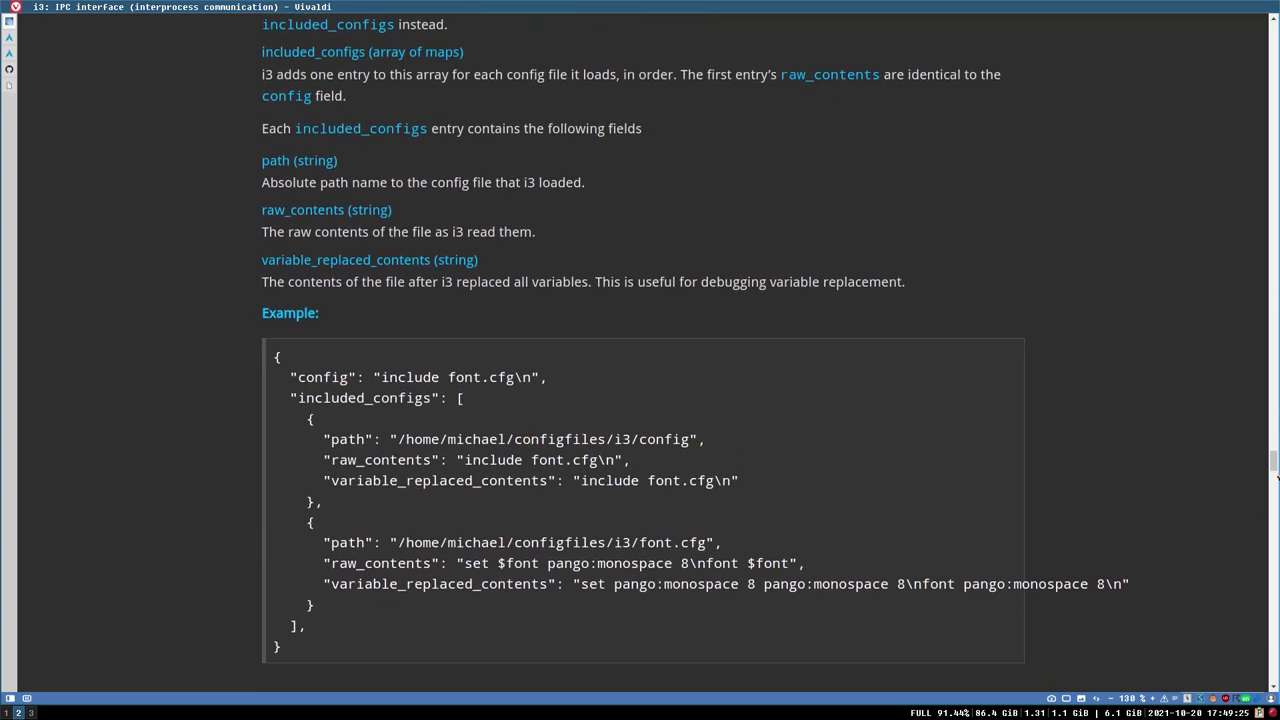
- Look through the start of the IPC documentation: table of contents, connection snippet, message types table and Perl example for sending a message
left_click_drag(1273, 465, 1253, 30)
scroll(757, 434, "down", 7)
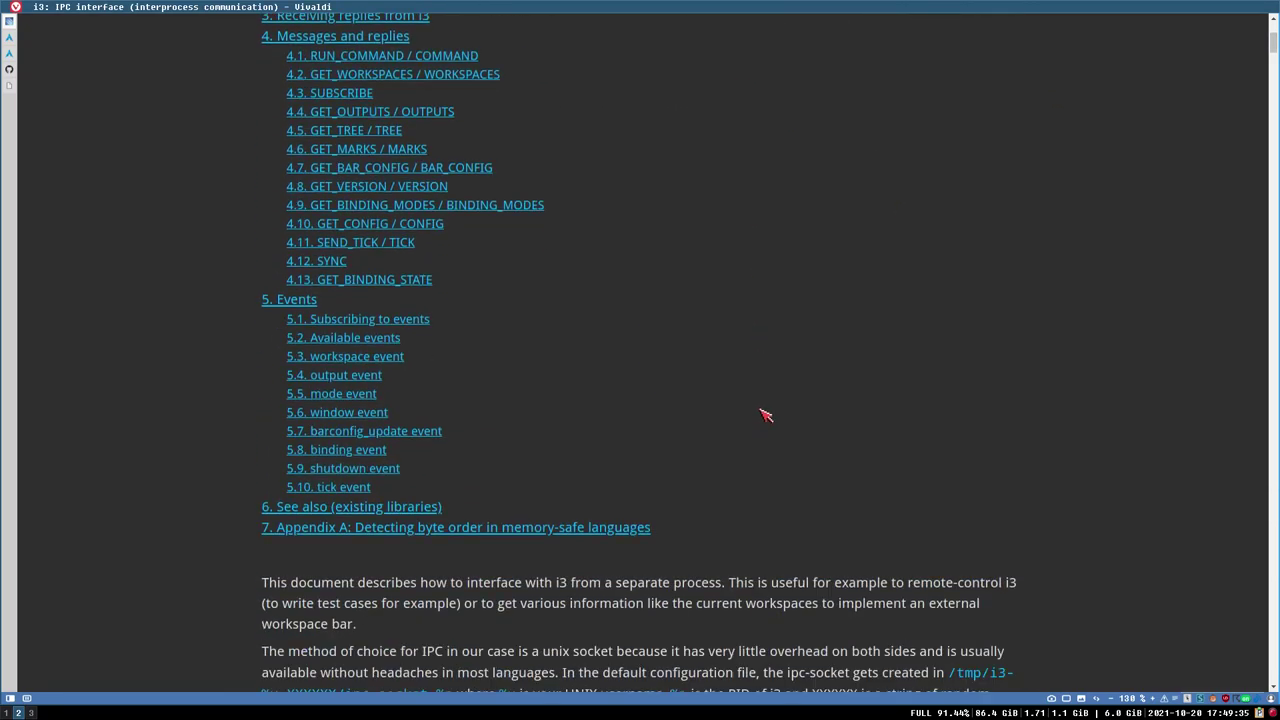
scroll(785, 385, "down", 6)
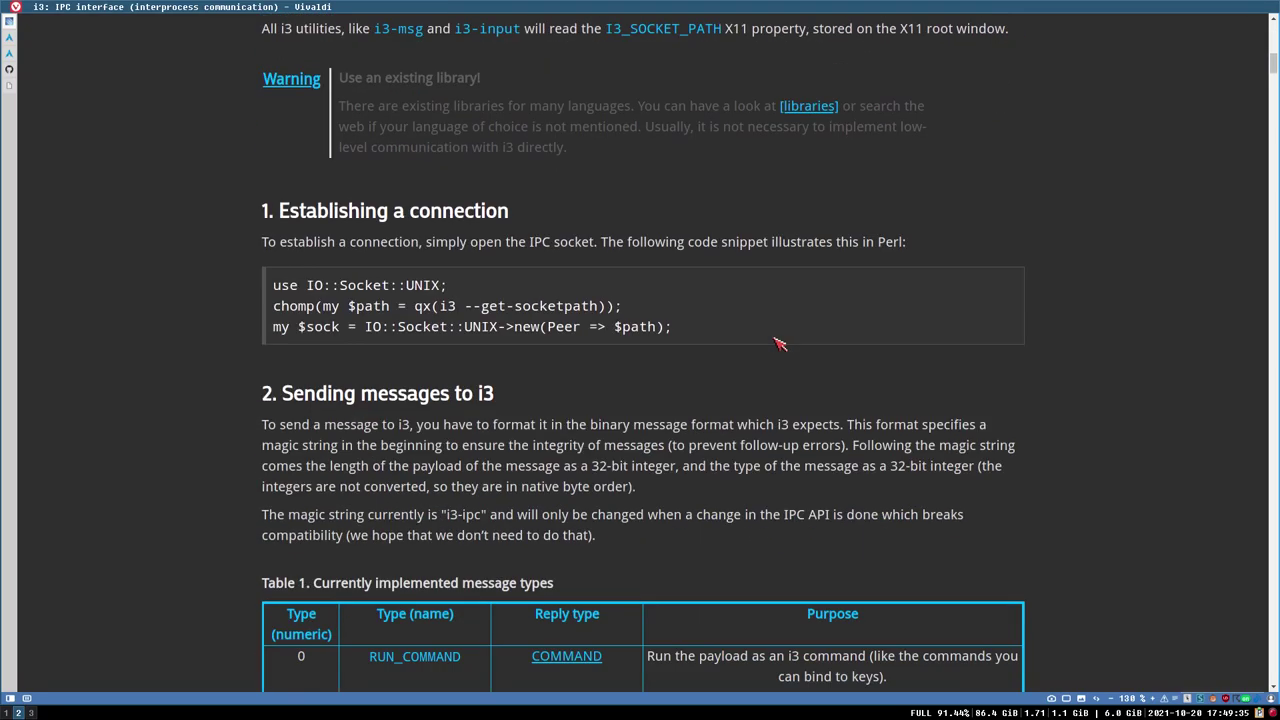
scroll(325, 192, "up", 3)
scroll(357, 339, "down", 6)
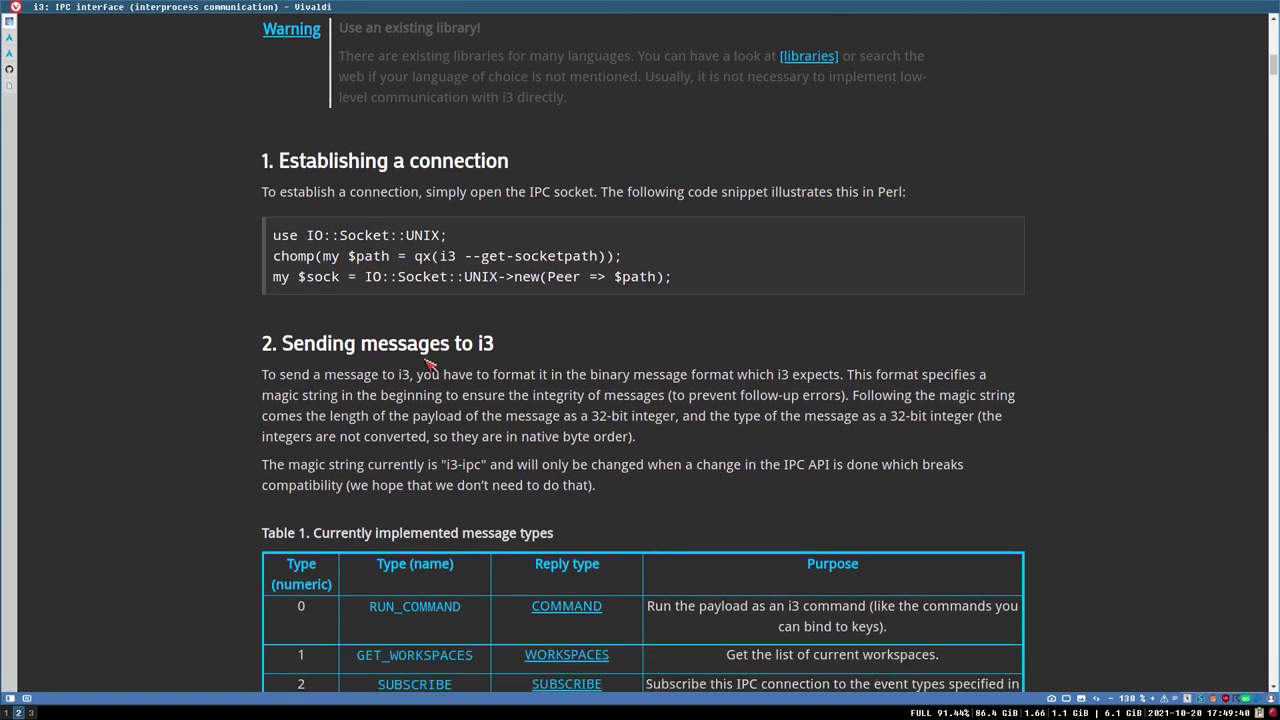
scroll(480, 328, "down", 4)
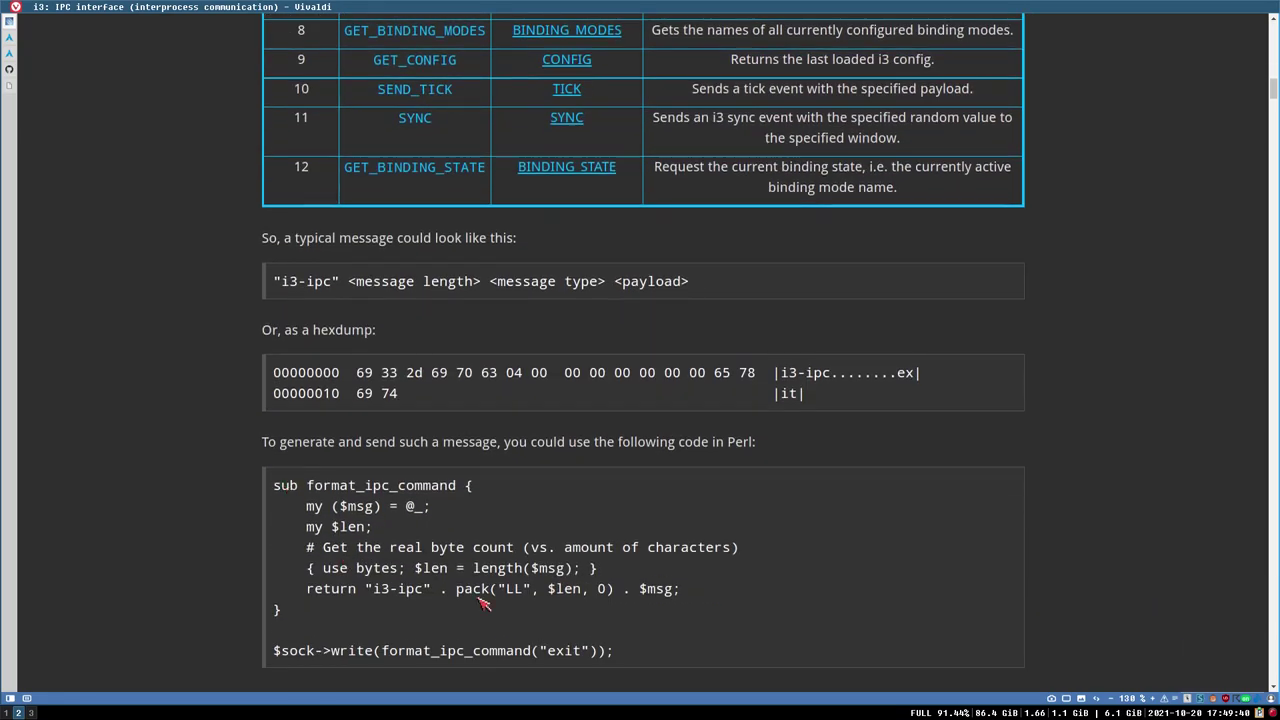
scroll(484, 603, "down", 2)
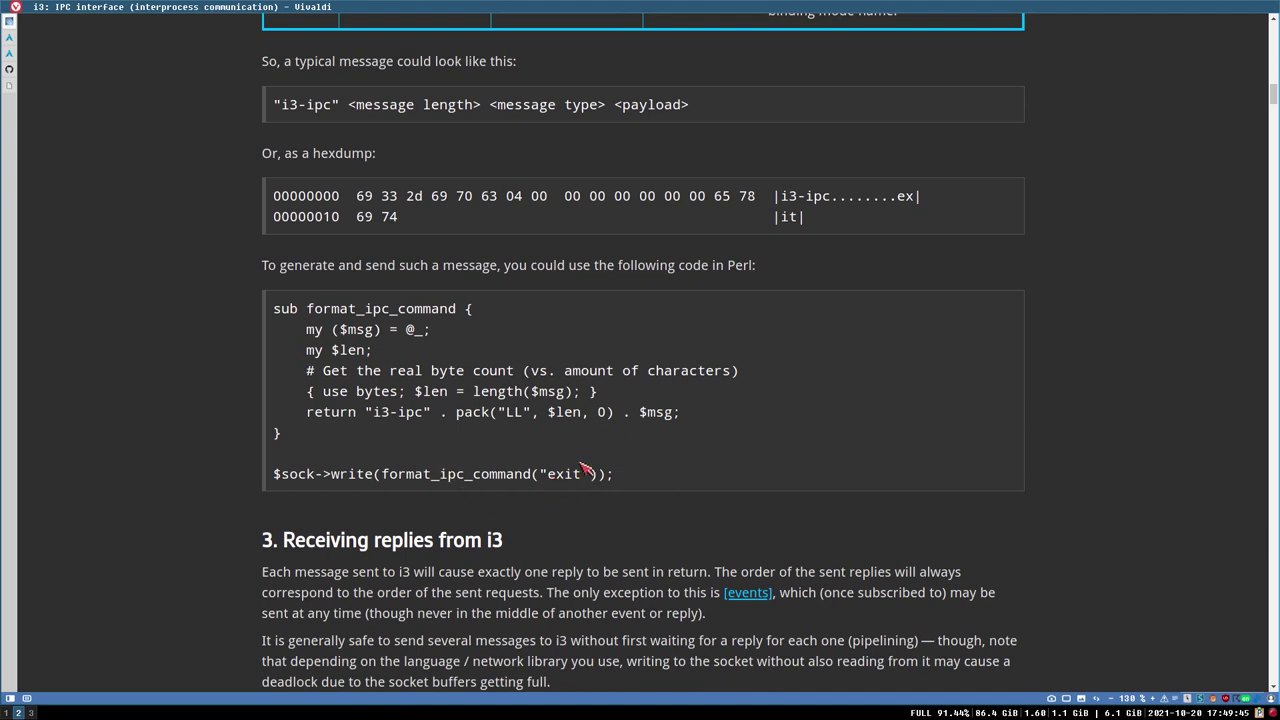
left_click_drag(549, 475, 580, 476)
scroll(601, 327, "up", 6)
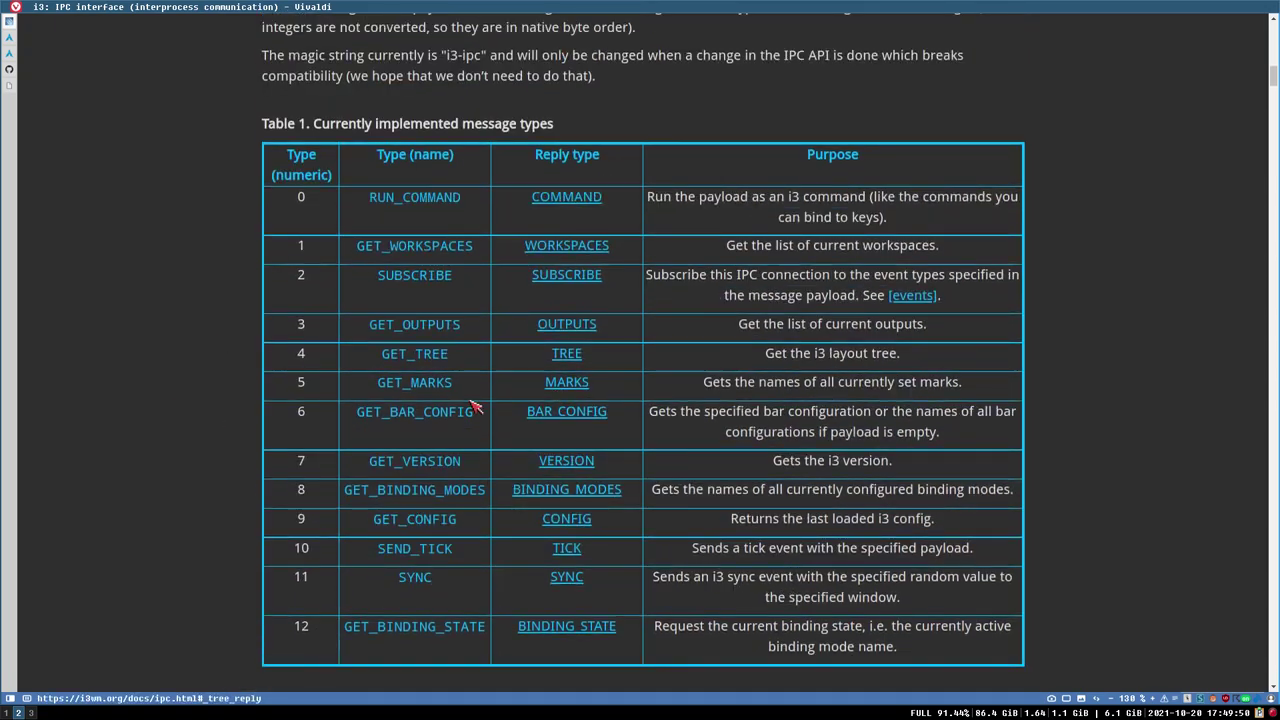
scroll(320, 530, "up", 6)
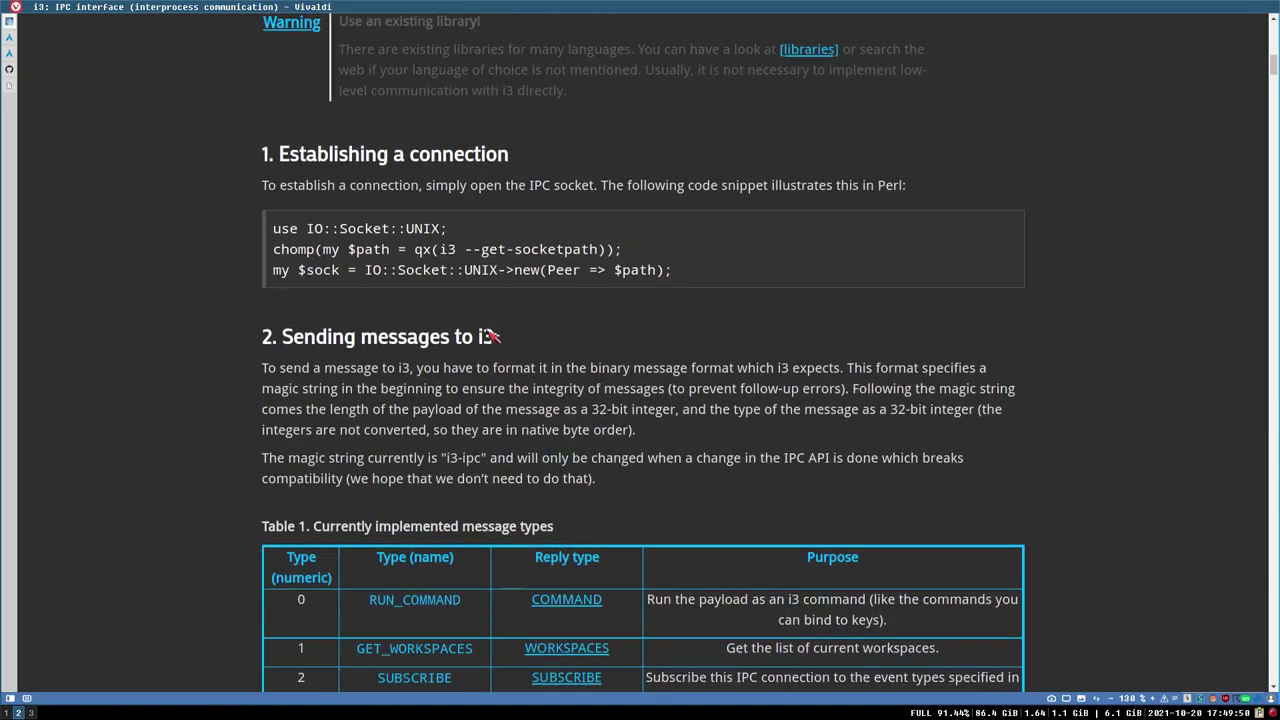
scroll(330, 316, "up", 8)
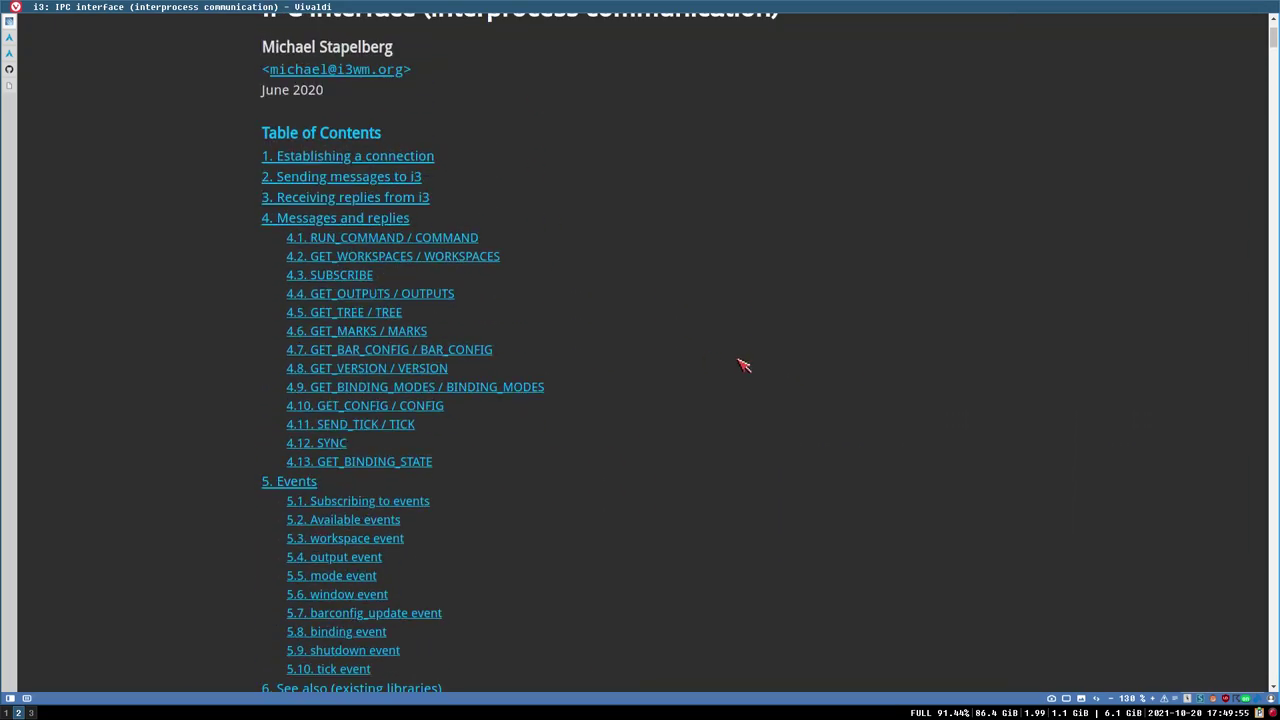
- Return to the release notes terminal and read the i3-dump-log entry under "Changes in i3 v4.20", highlighting "more portable"
key("super+1")
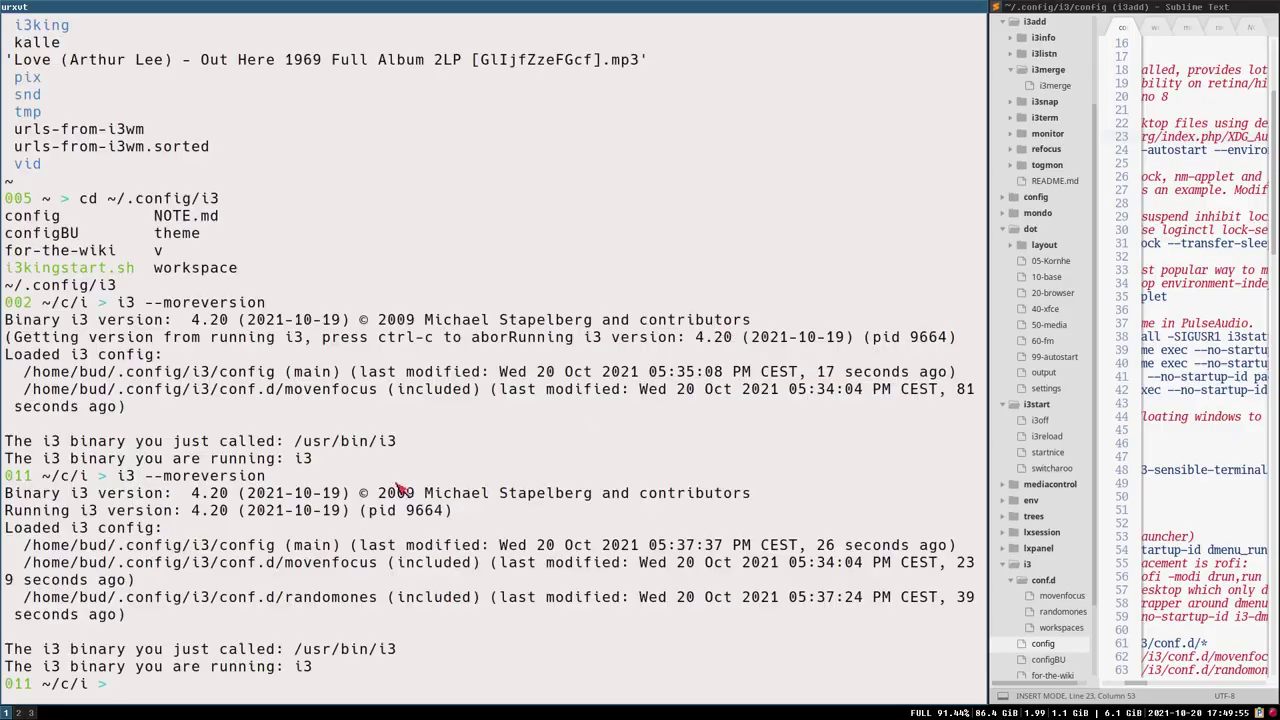
scroll(520, 500, "up", 10)
scroll(510, 484, "up", 5)
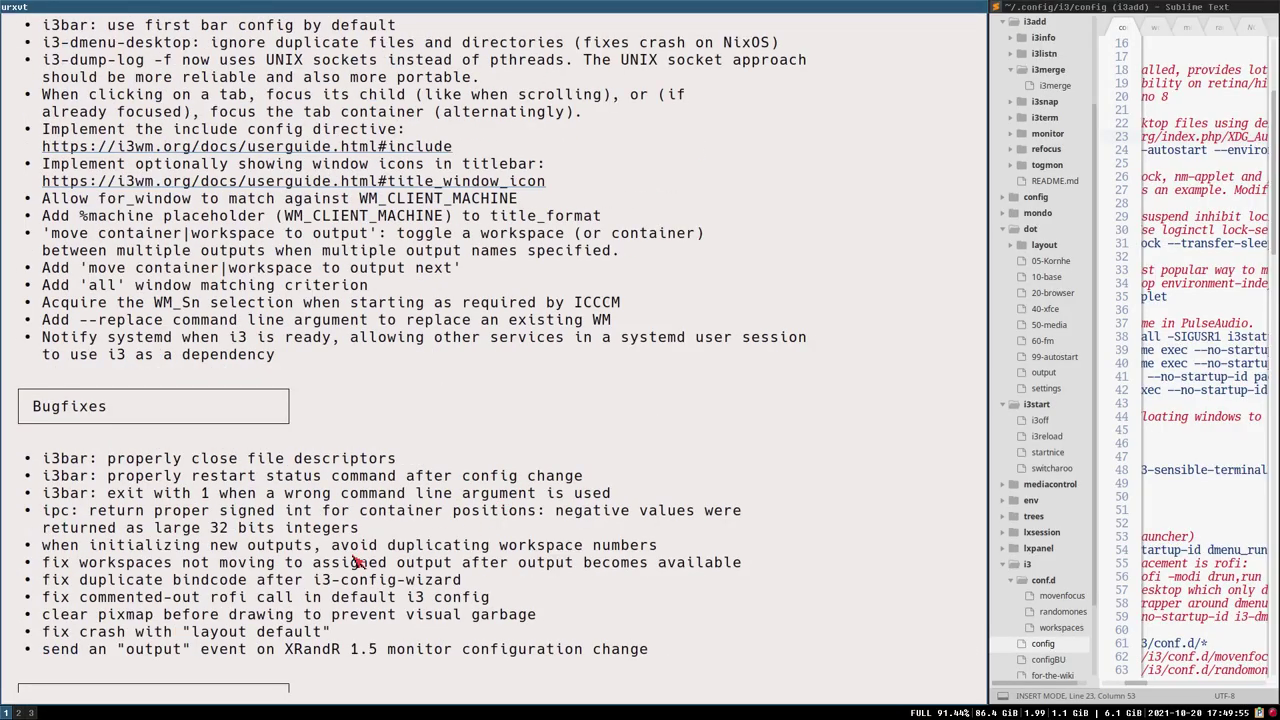
scroll(330, 355, "up", 4)
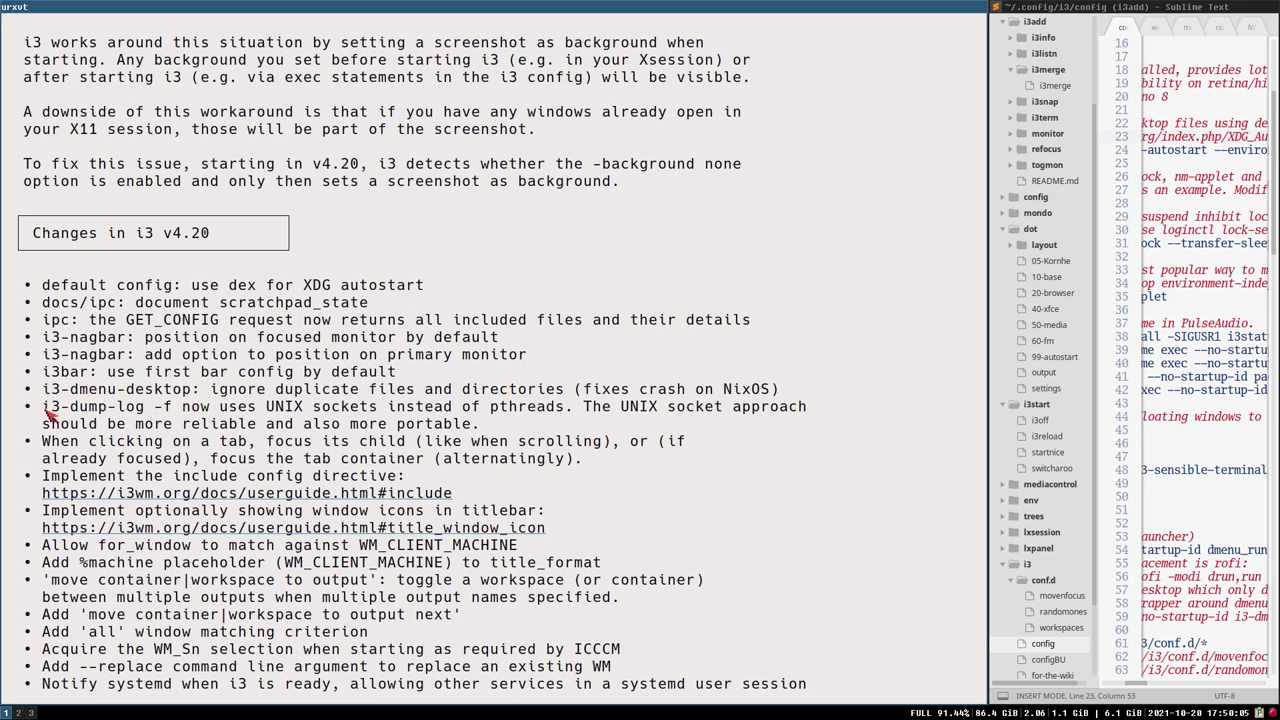
left_click_drag(44, 412, 178, 418)
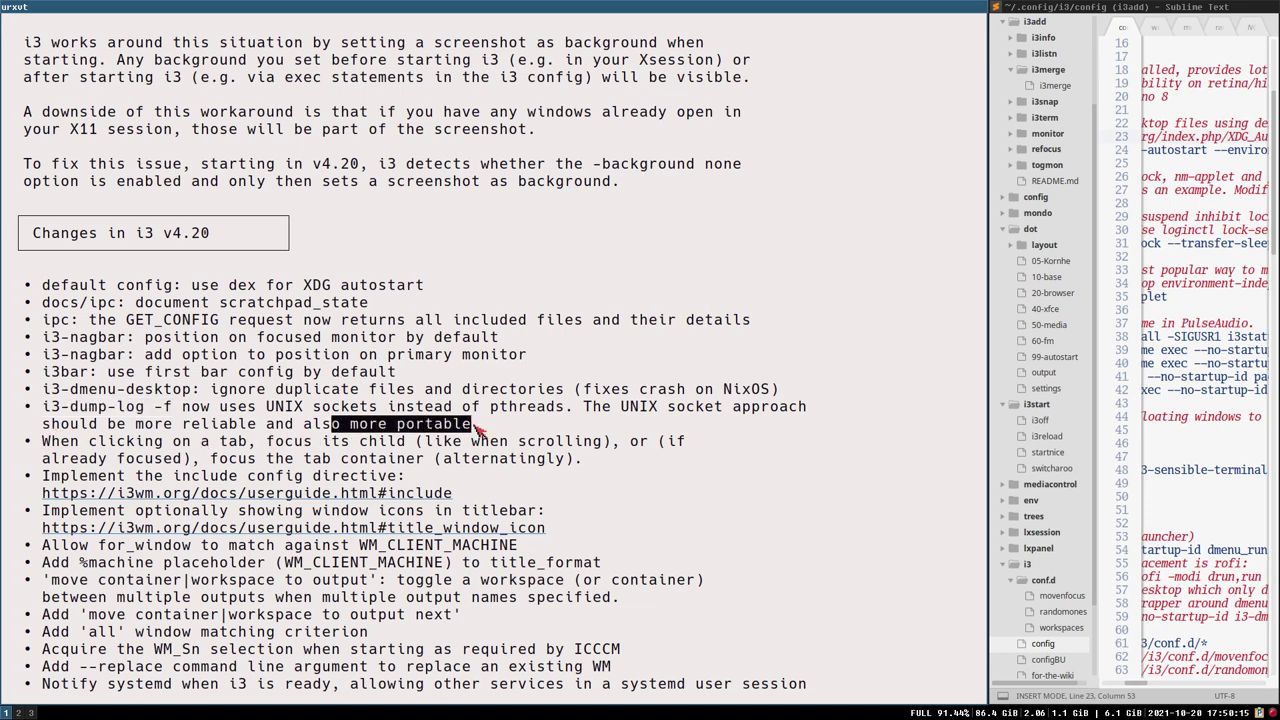
left_click_drag(332, 424, 490, 426)
- Select and copy the command "i3-dump-log -f" from its entry in the release notes
left_click_drag(44, 408, 155, 410)
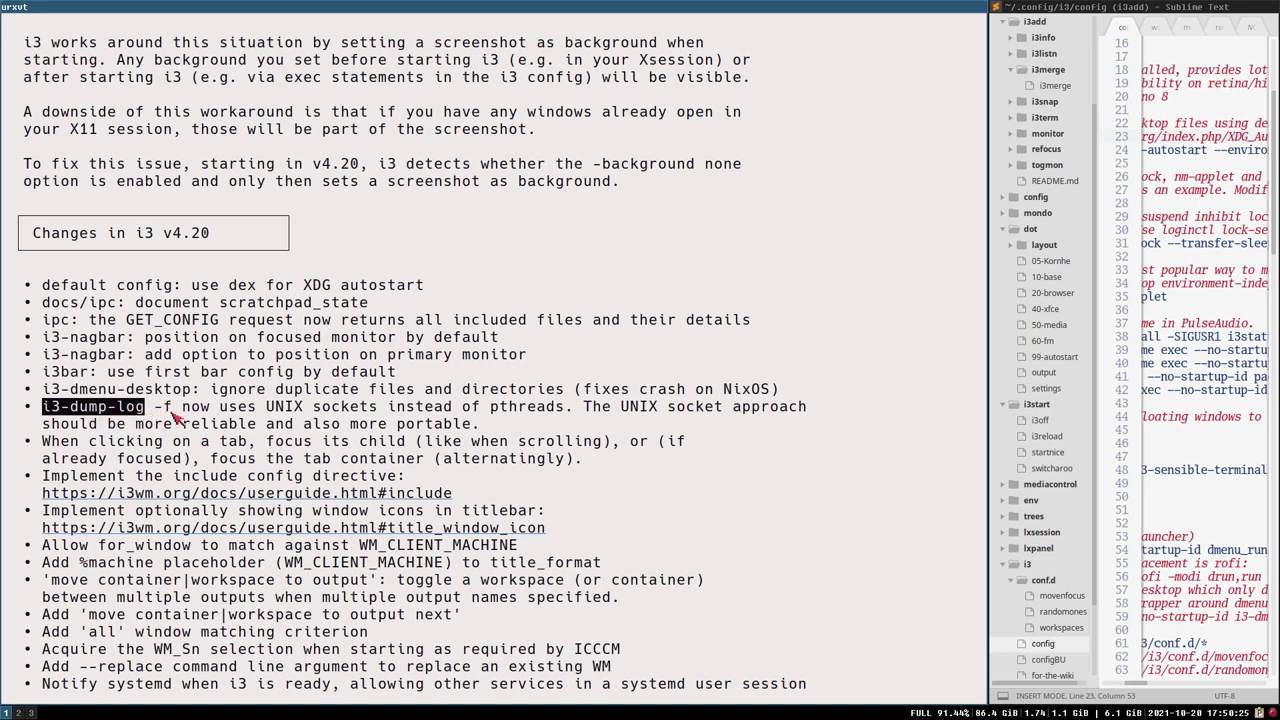
left_click(173, 406)
left_click_drag(170, 408, 128, 408)
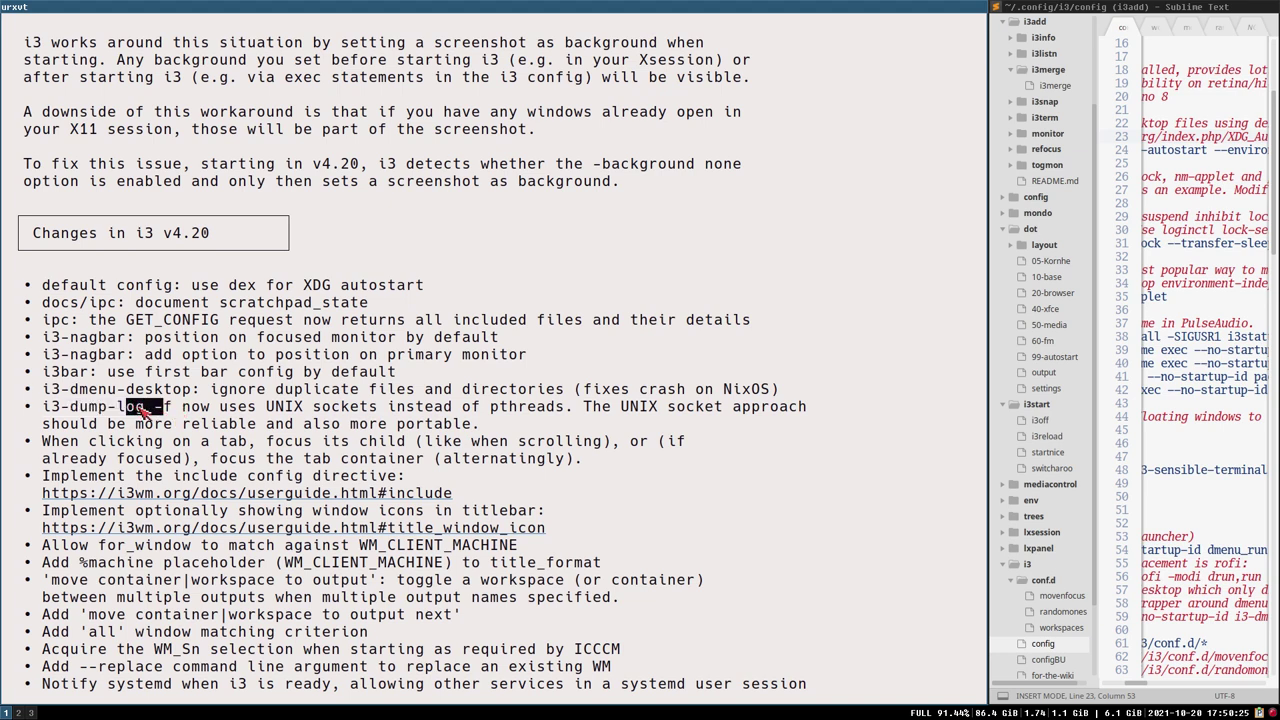
left_click(167, 411)
left_click_drag(98, 407, 48, 416)
key("super+c")
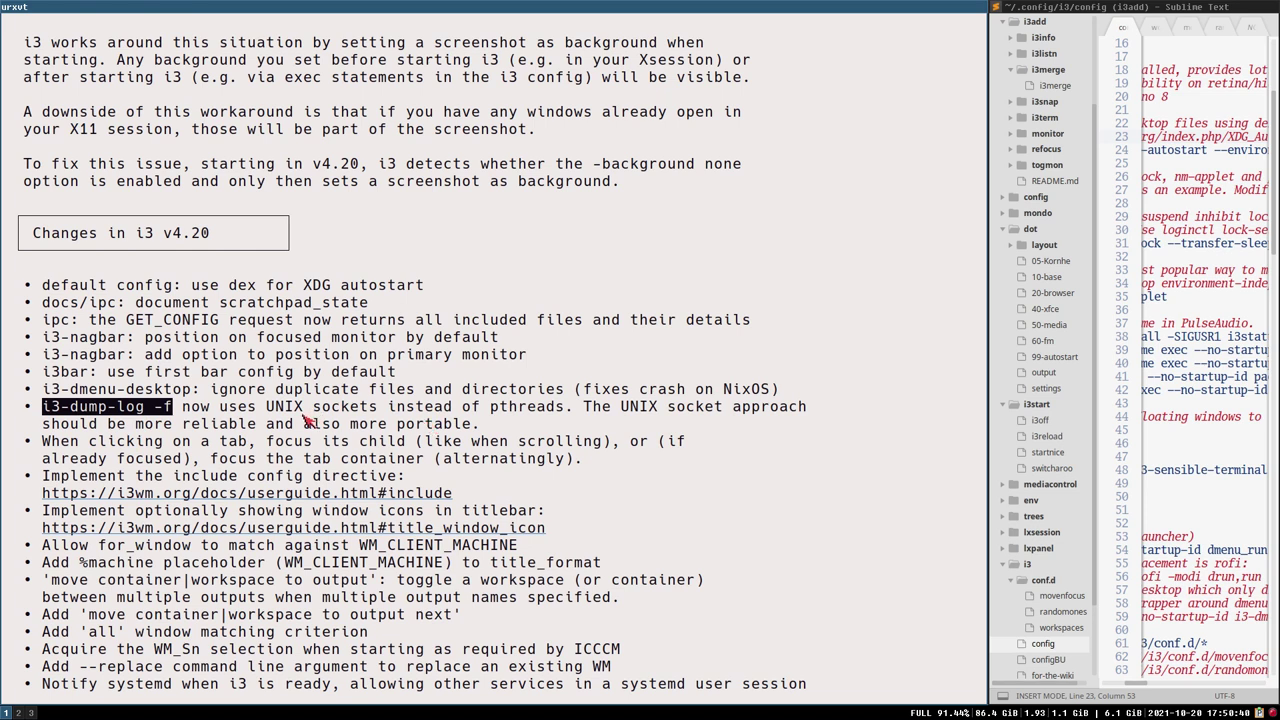
- Open a terminal on empty workspace 4, paste the copied command and run it without the -f option
key("super+4")
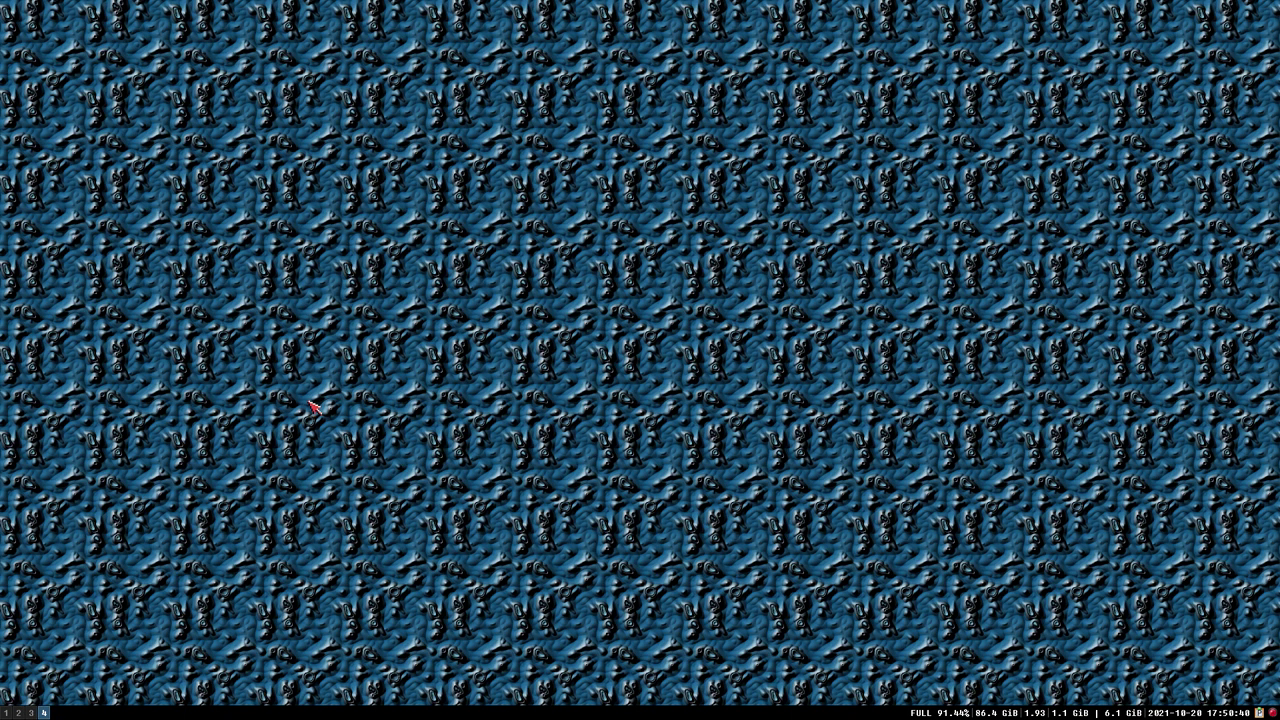
key("super+Return")
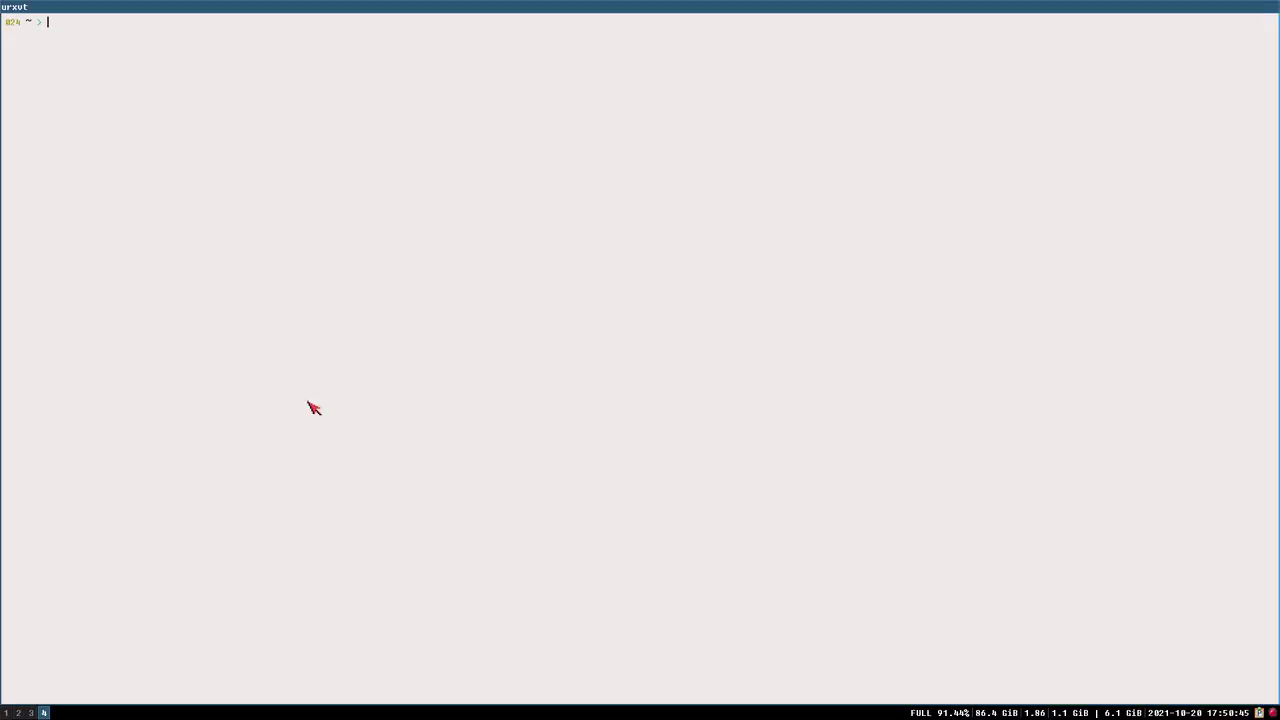
middle_click(312, 407)
key("BackSpace")
key("BackSpace")
key("BackSpace")
key("Return")
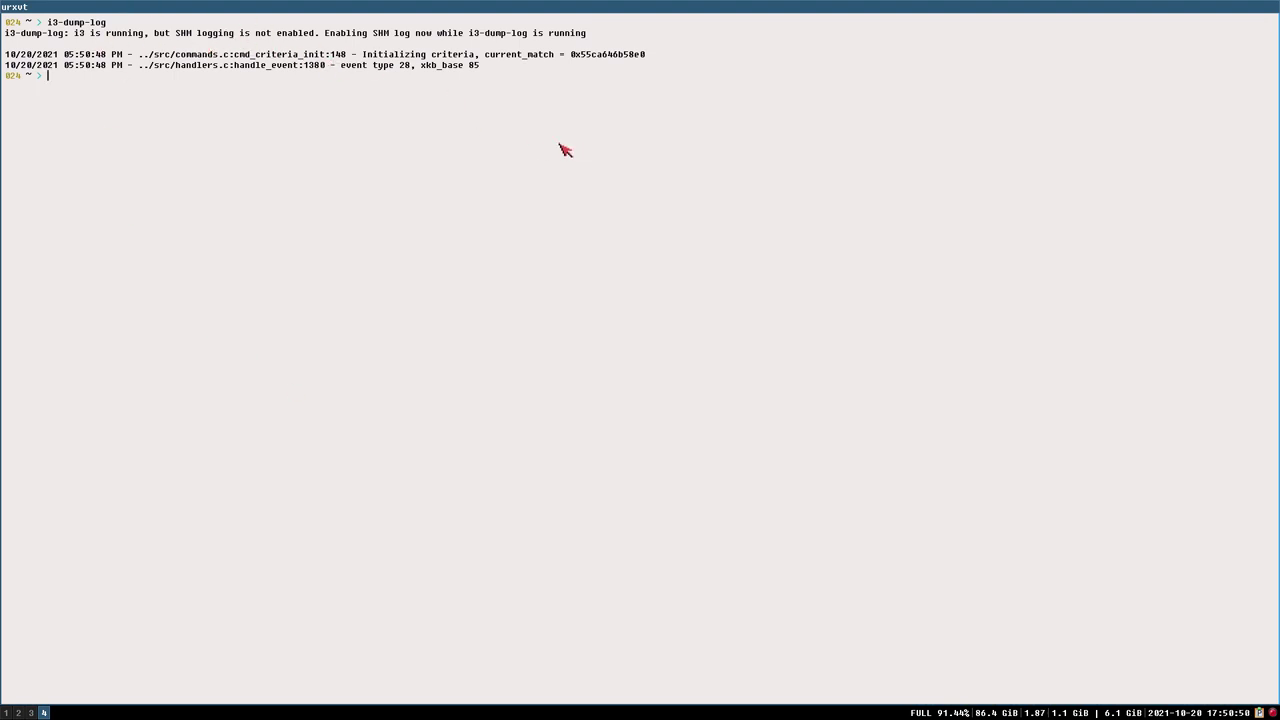
- Run i3-dump-log -f, open a second terminal beside it while the log is being followed, and stop the log output
key("Up")
key("Return")
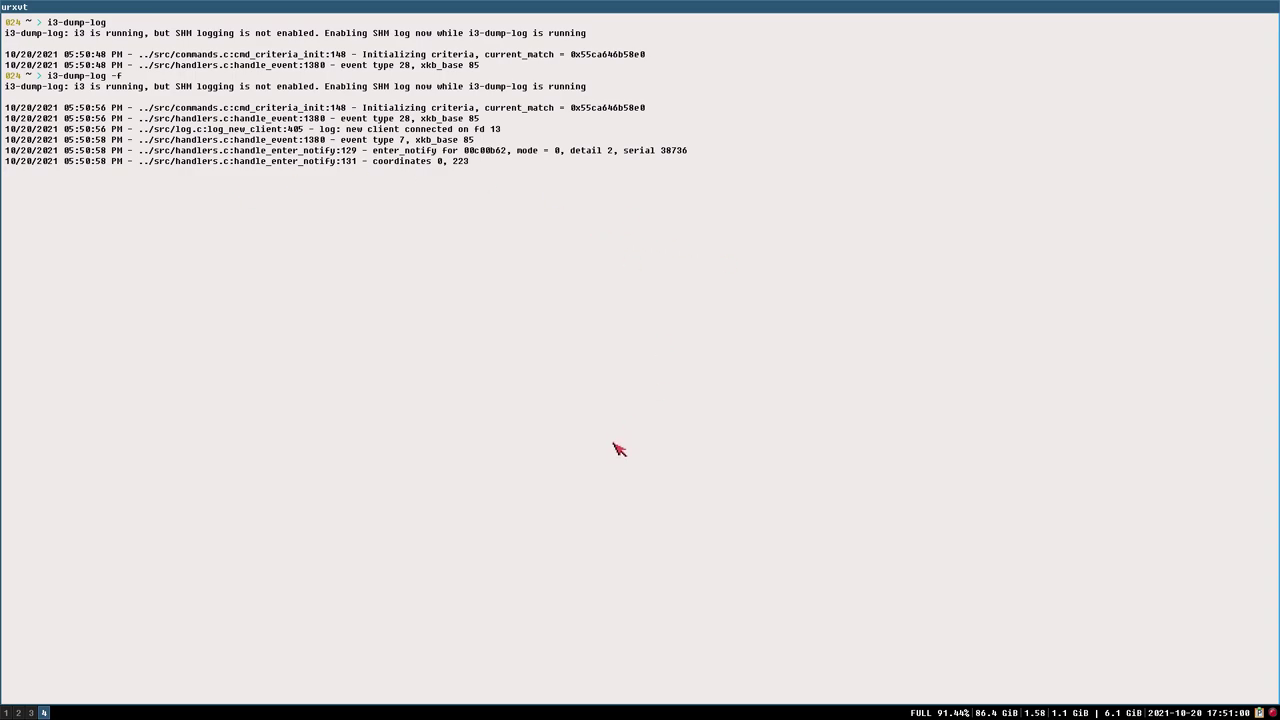
key("super+Return")
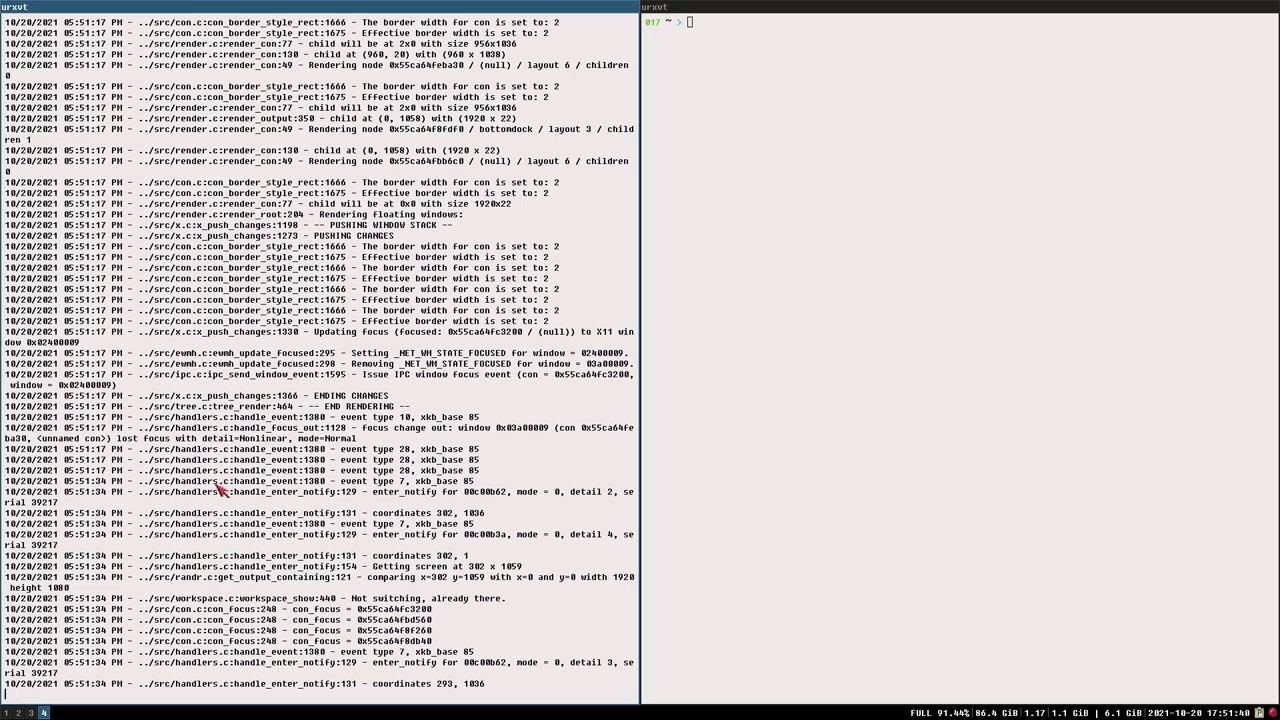
key("ctrl+c")
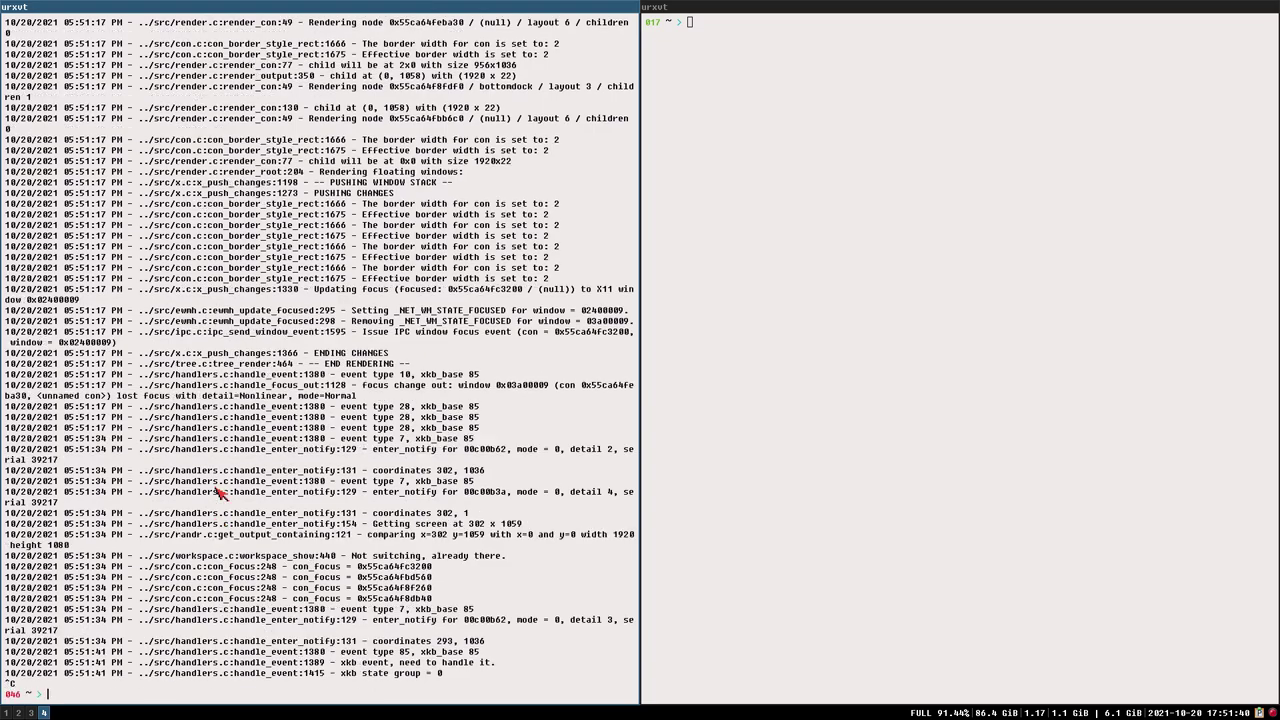
- Return to the release notes on workspace 1 and highlight "UNIX" and "pthreads." in the i3-dump-log entry
key("super+2")
key("super+1")
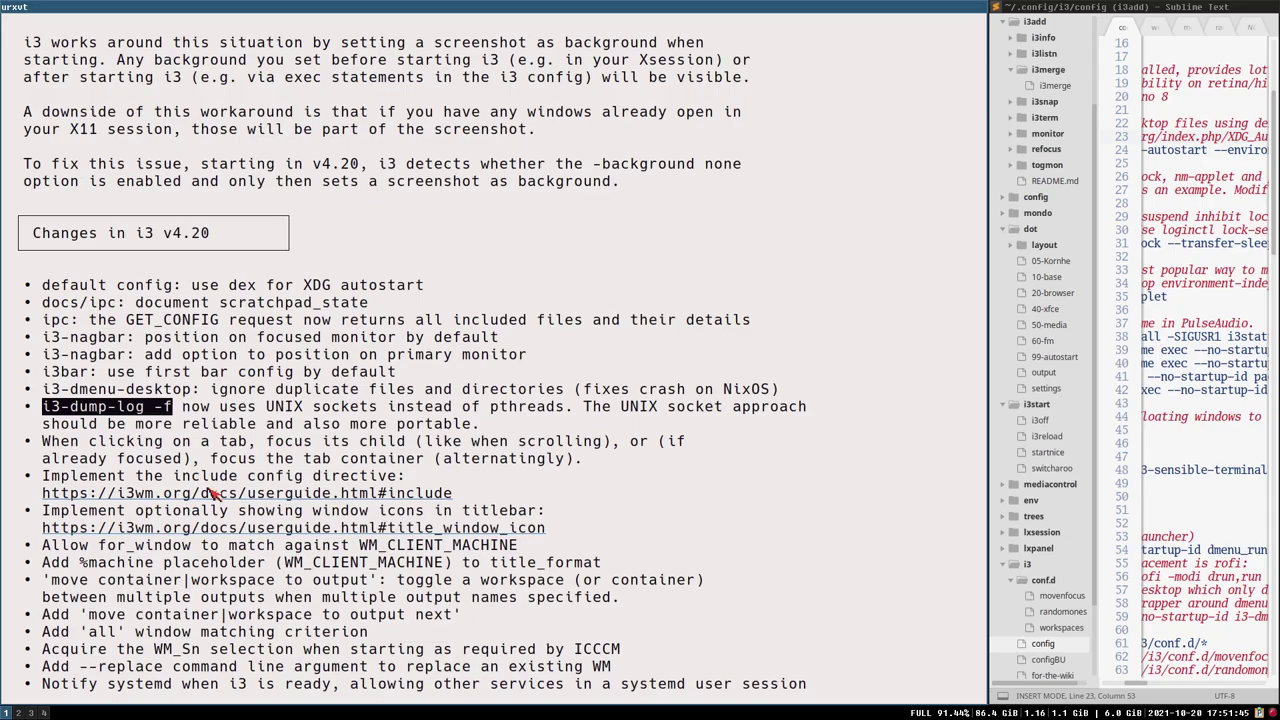
double_click(286, 406)
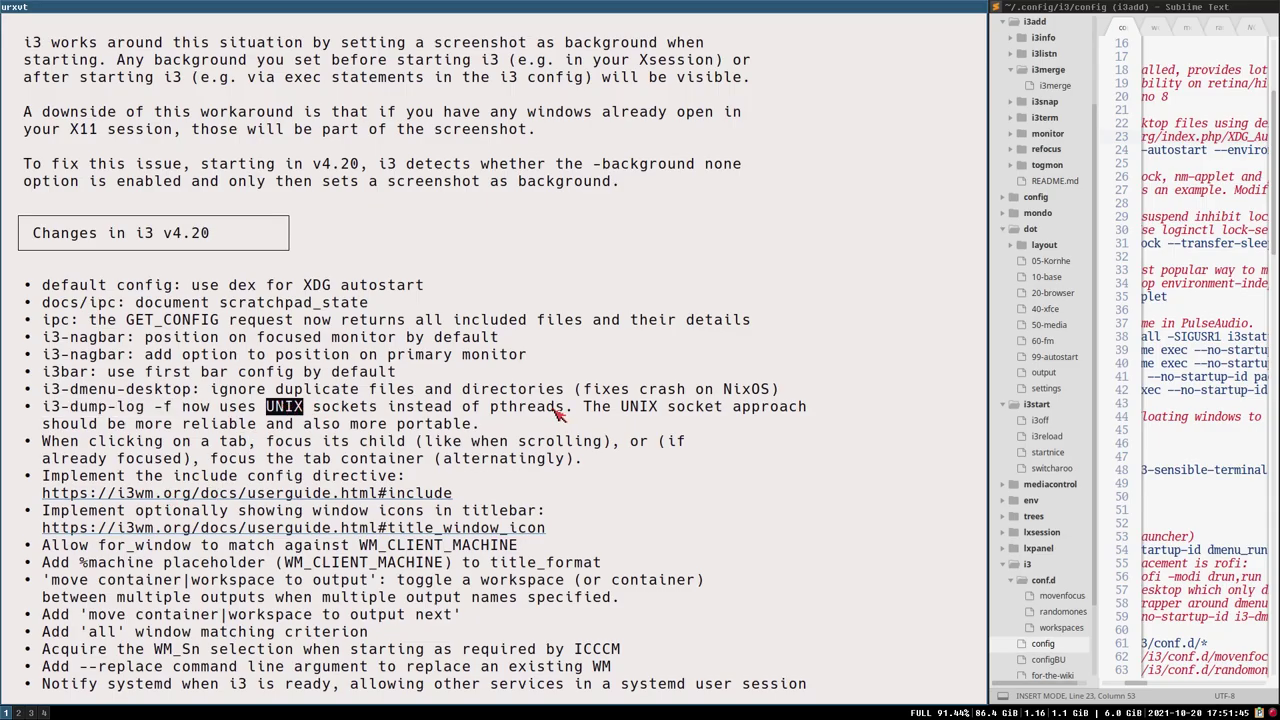
double_click(512, 407)
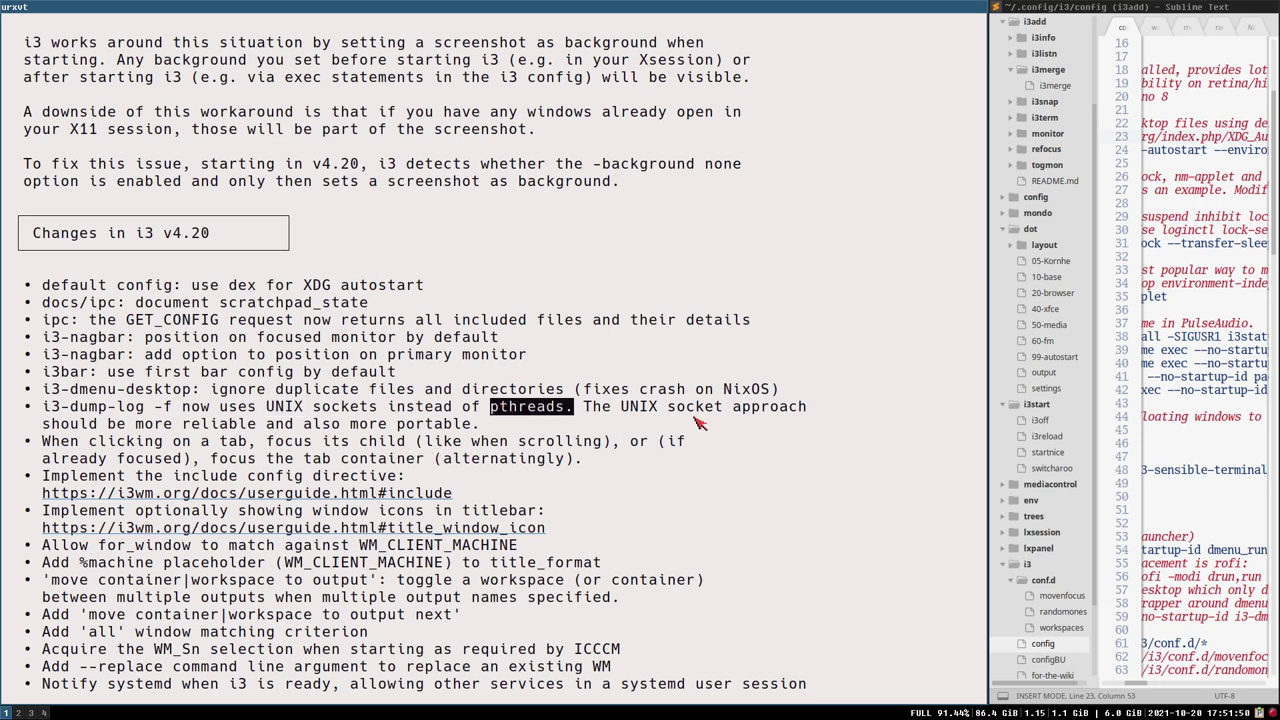
- Read the release note about focusing a tab's child or its tab container, highlighting the whole entry and clearing the selection
left_click(45, 448)
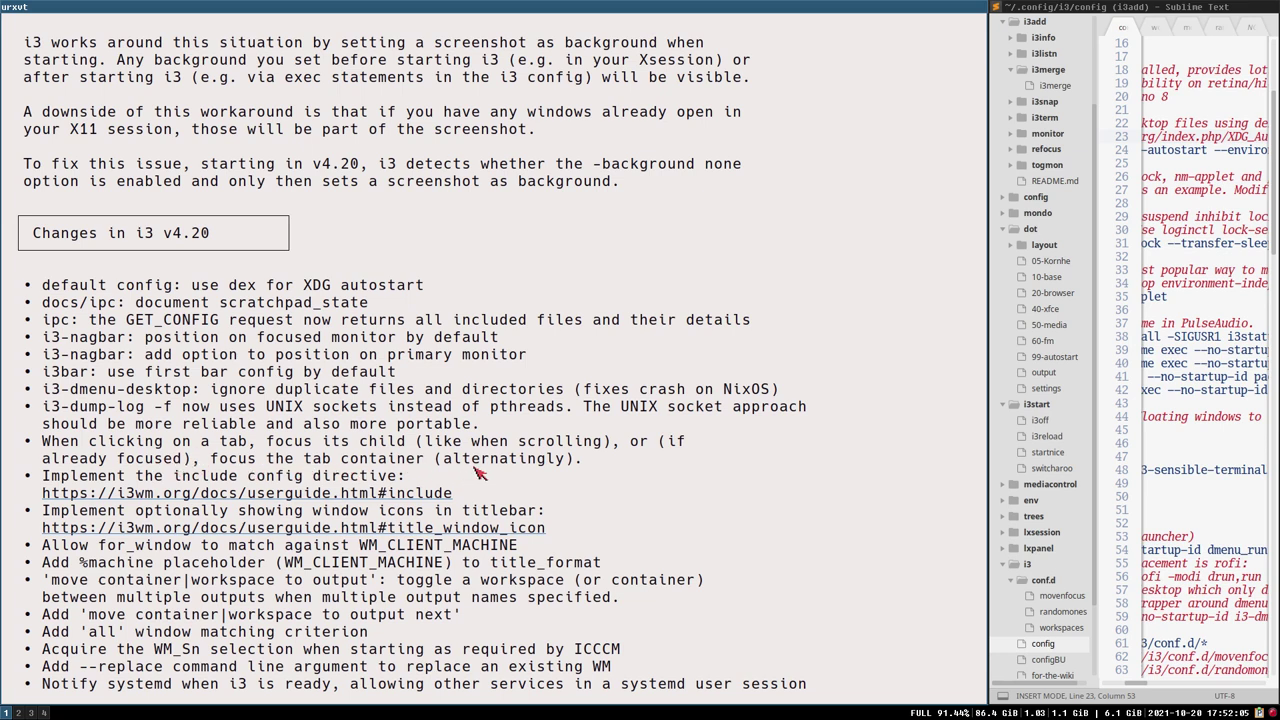
left_click_drag(597, 462, 15, 448)
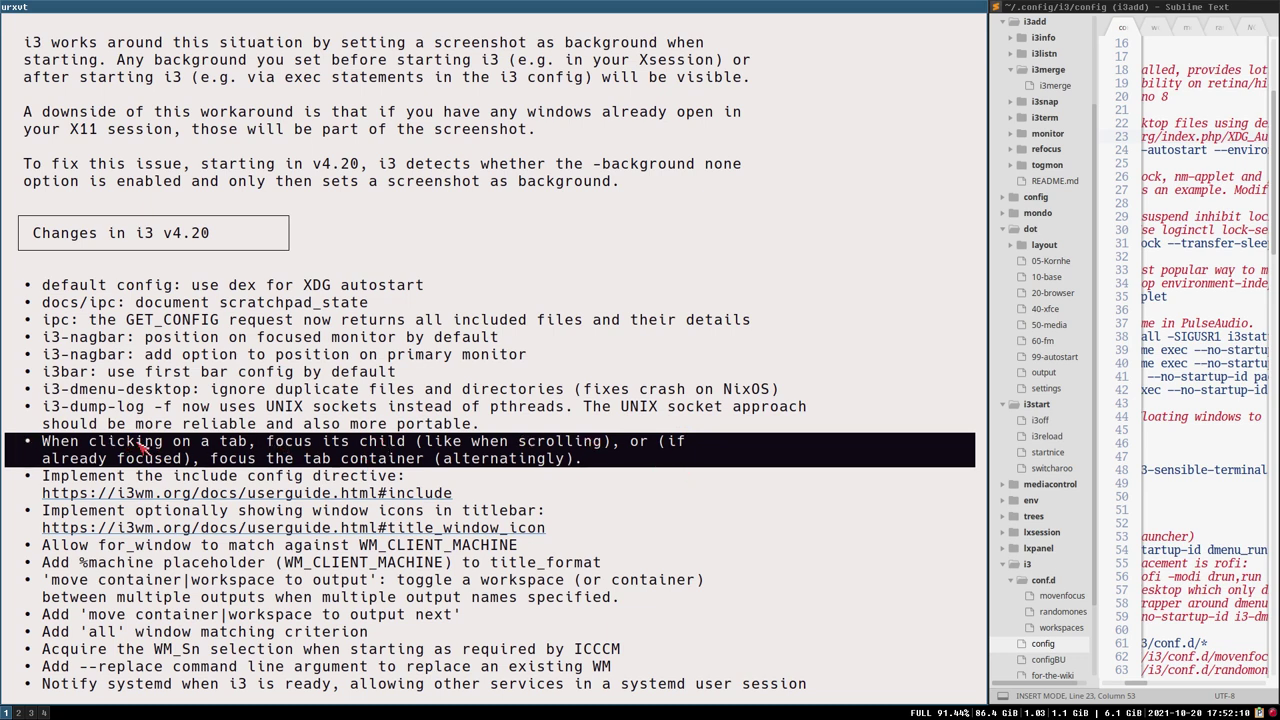
left_click(225, 452)
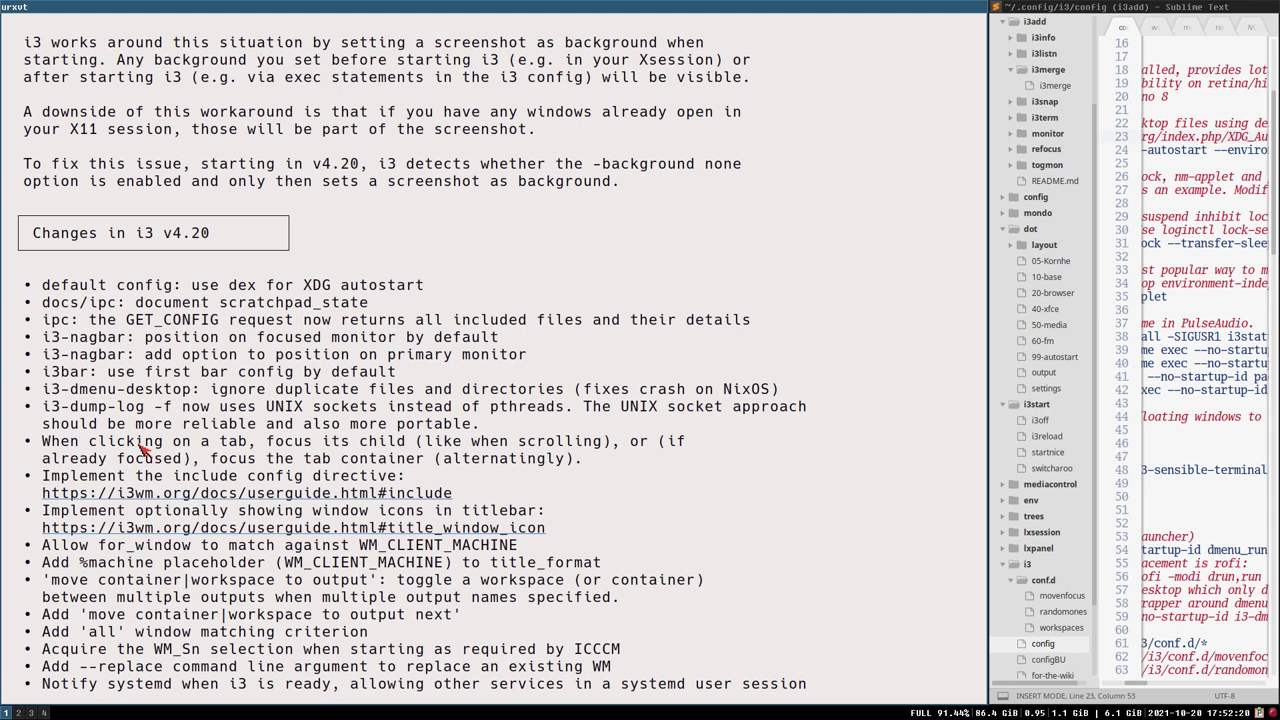
- Set workspace 1 to the tabbed layout, open a new terminal, and split it out beside the tabbed terminal and Sublime Text windows
key("super+w")
key("q")
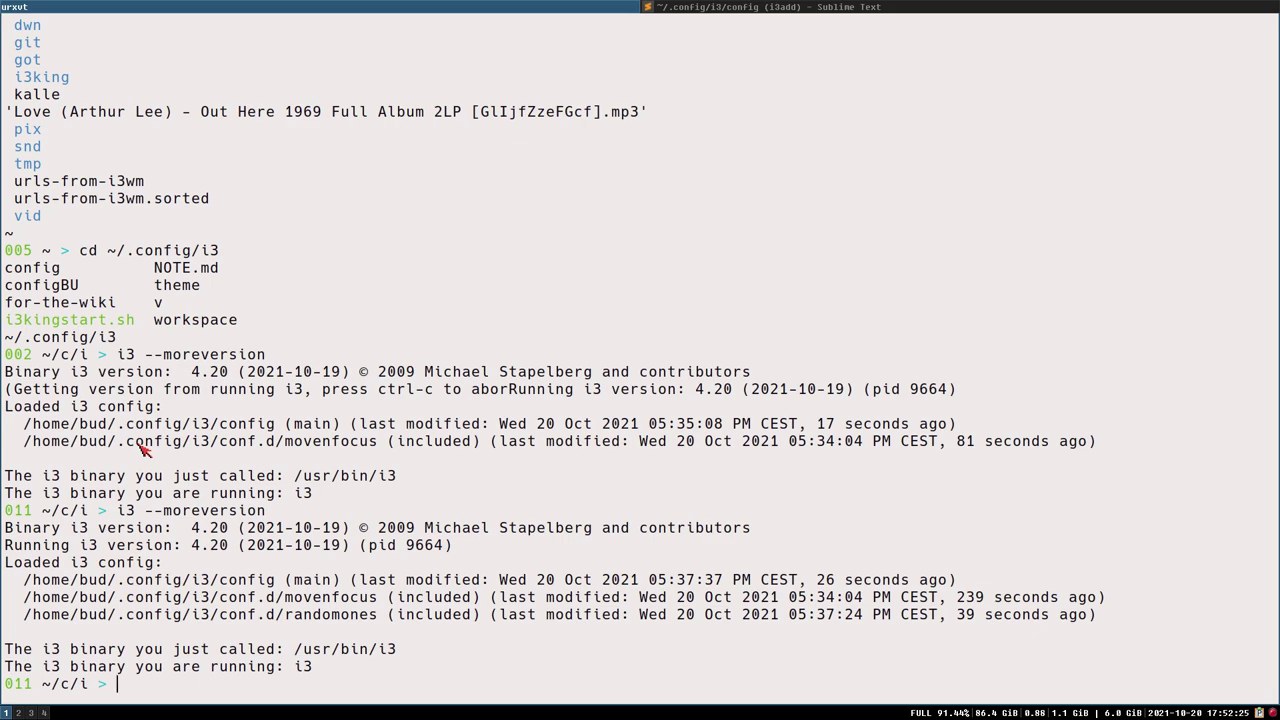
key("super+Right")
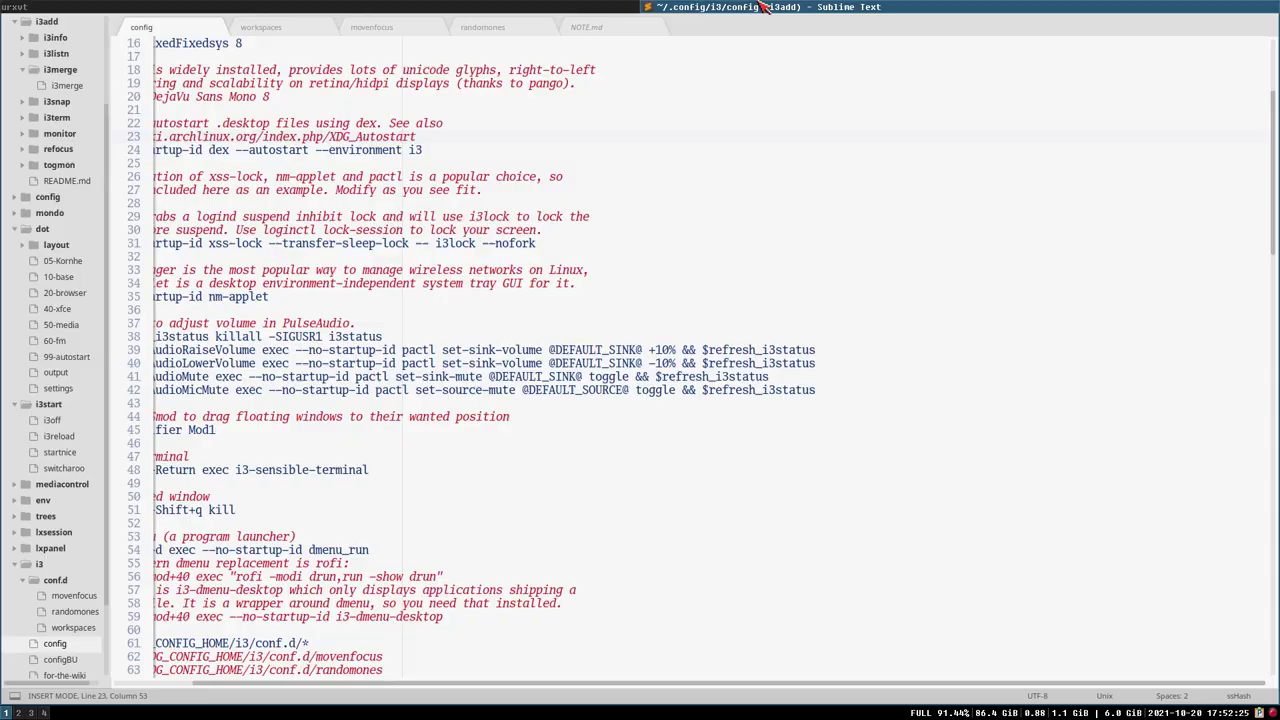
key("super+Left")
key("super+Right")
key("super+Return")
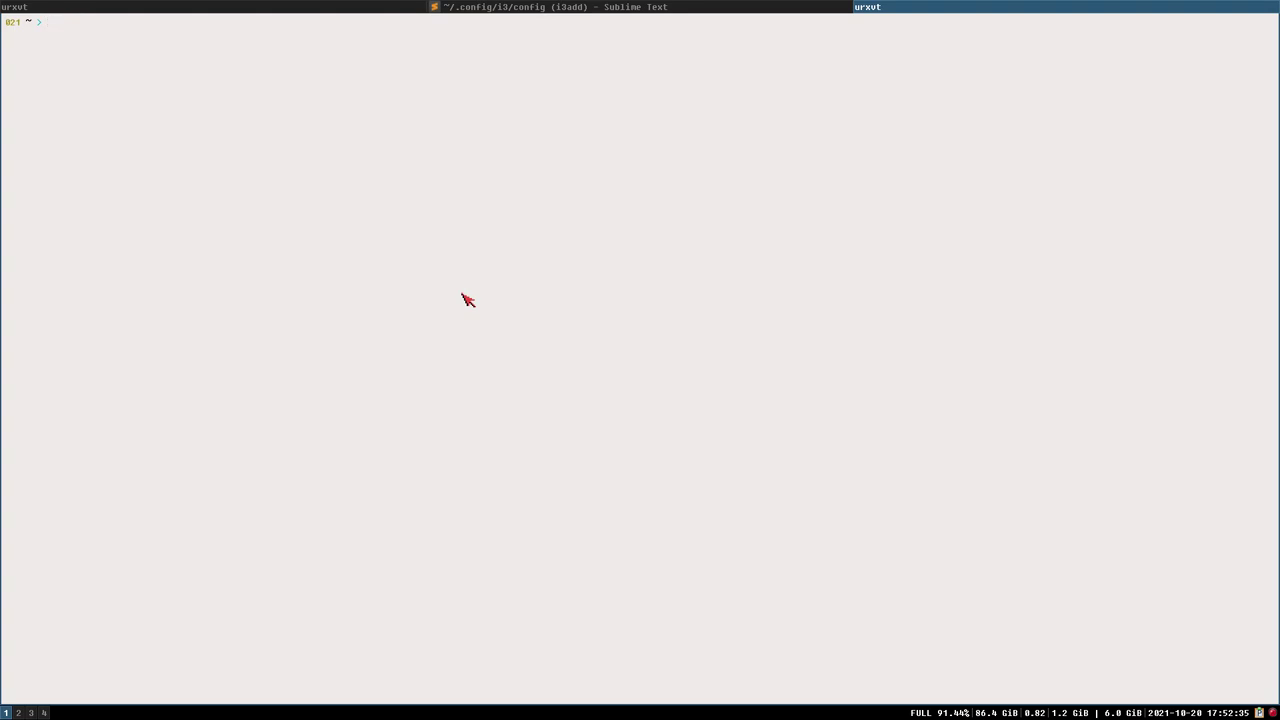
key("super+e")
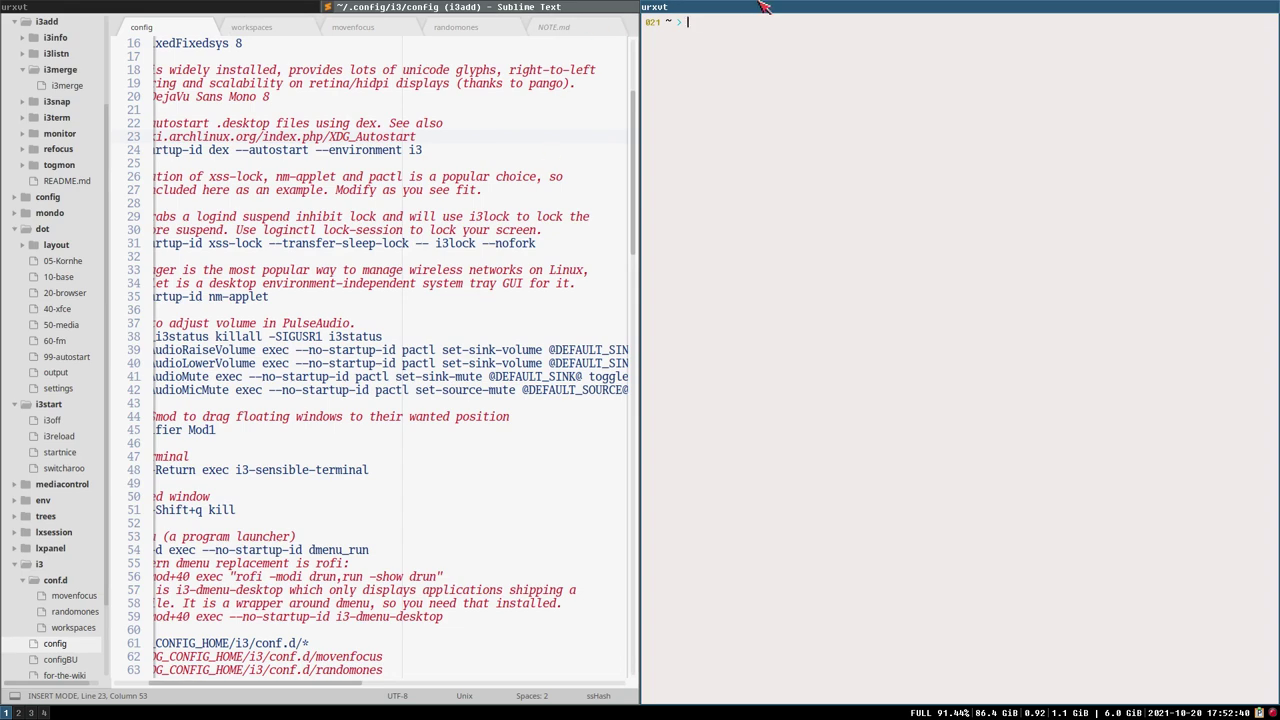
- Switch between the tabbed terminal and Sublime Text using their titles, and focus the separate terminal beside them
left_click(104, 8)
left_click(432, 8)
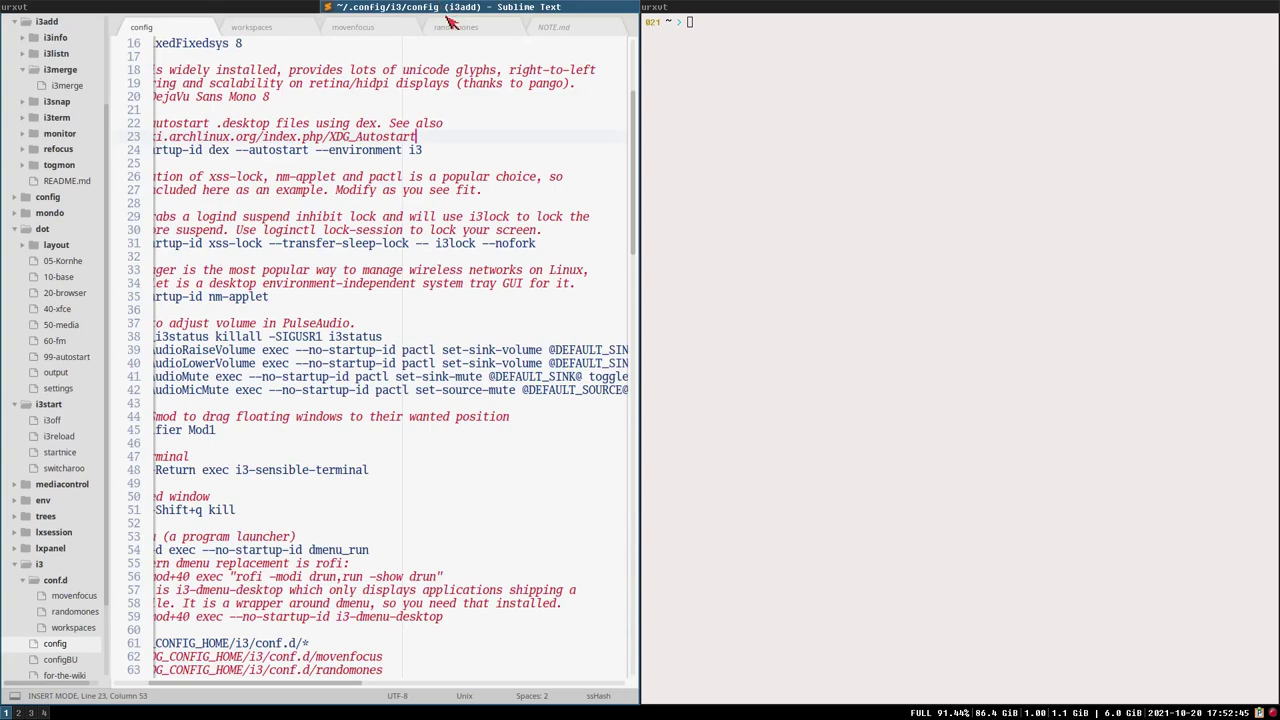
left_click(220, 8)
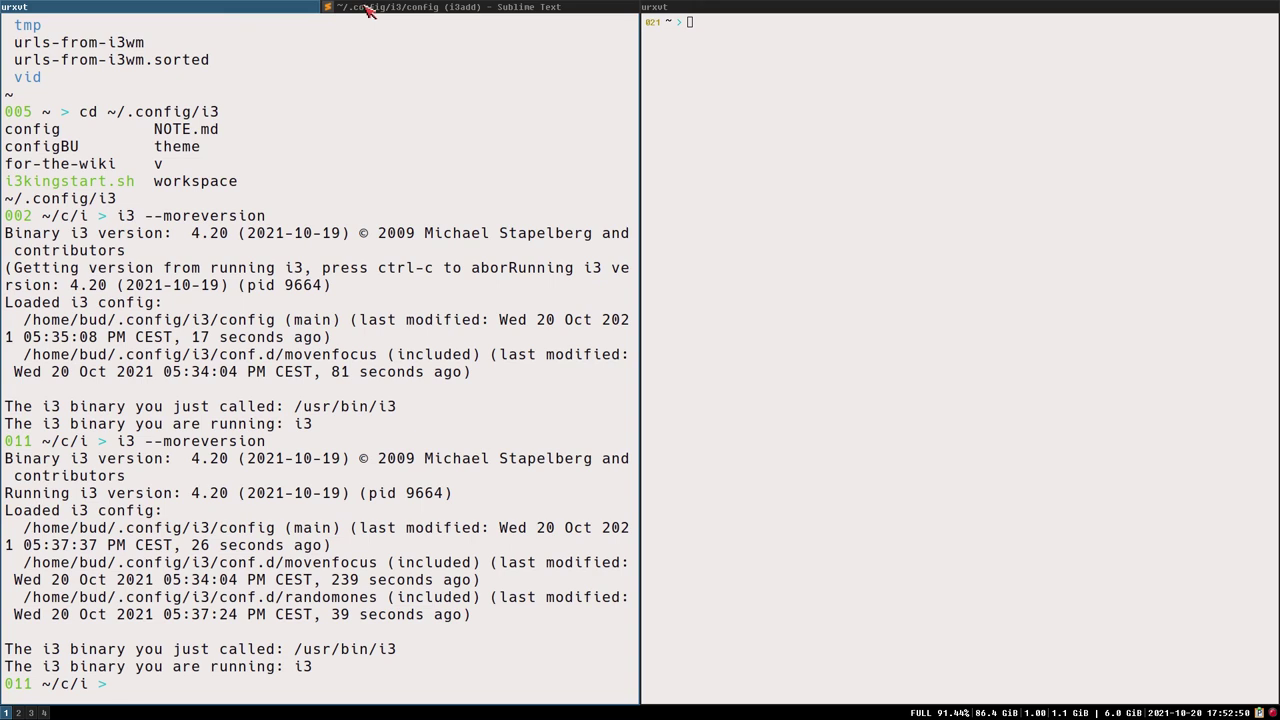
left_click(698, 8)
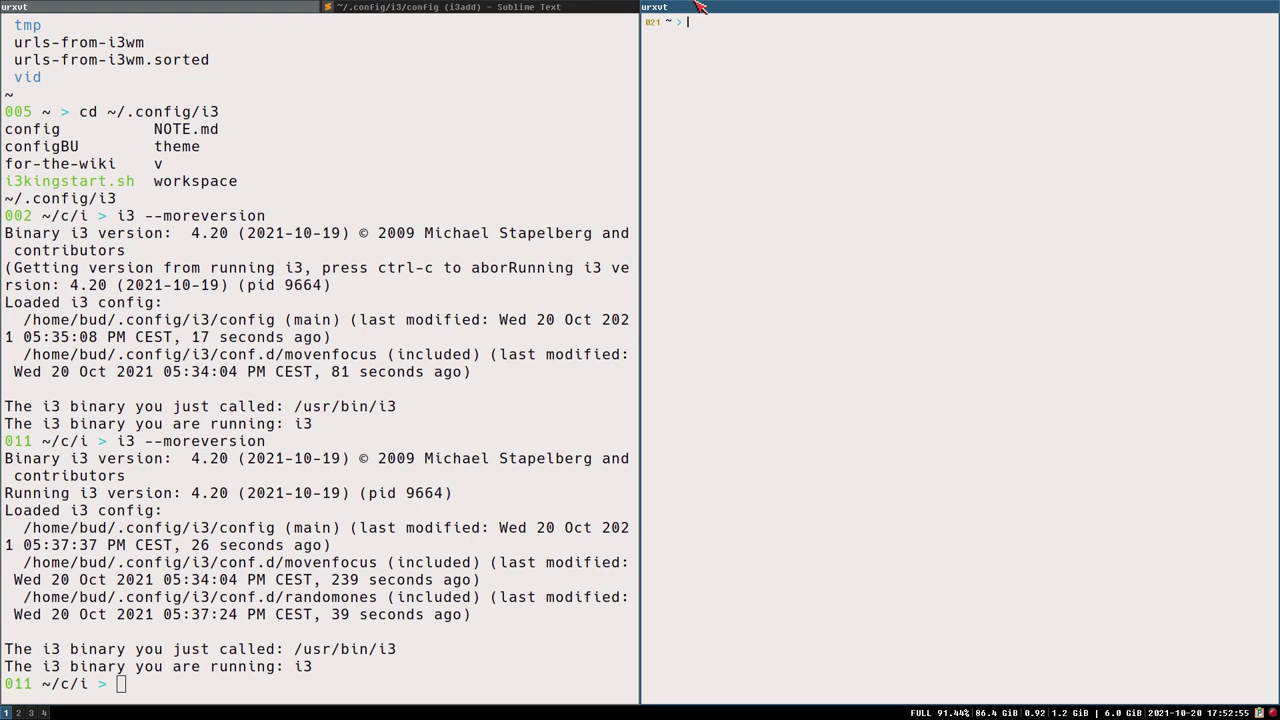
- Nest the tabbed container in an outer tabbed layout with the terminal, open another terminal, and move it out beside the tabs
key("super+w")
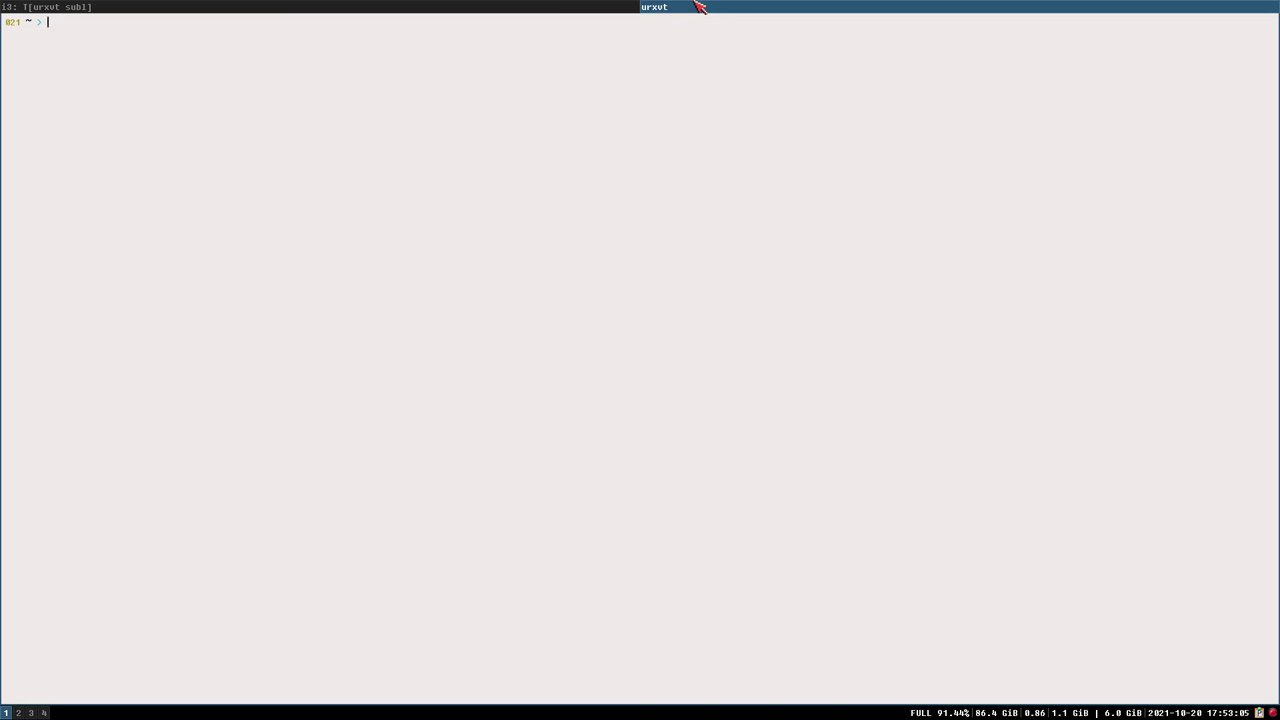
key("super+Return")
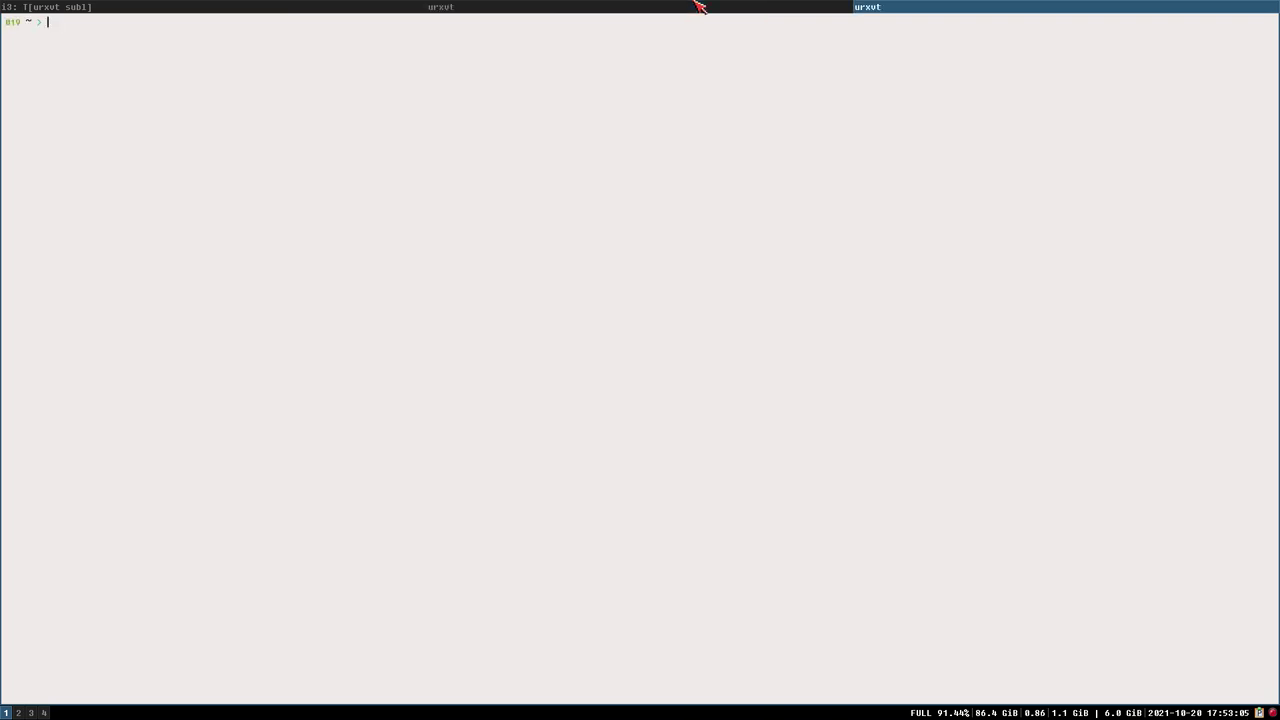
key("super+shift+Right")
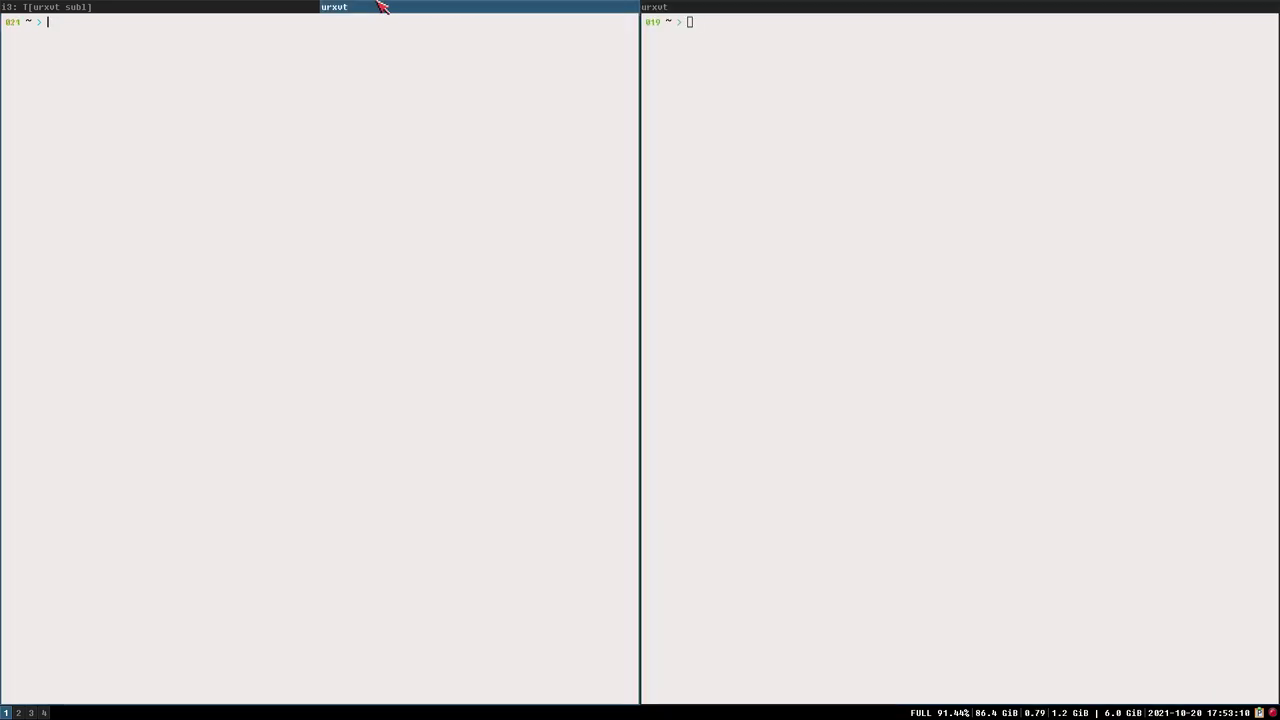
- Show the nested tabbed container and go back to "Changes in i3 v4.20" in its terminal
left_click(178, 7)
scroll(338, 432, "up", 10)
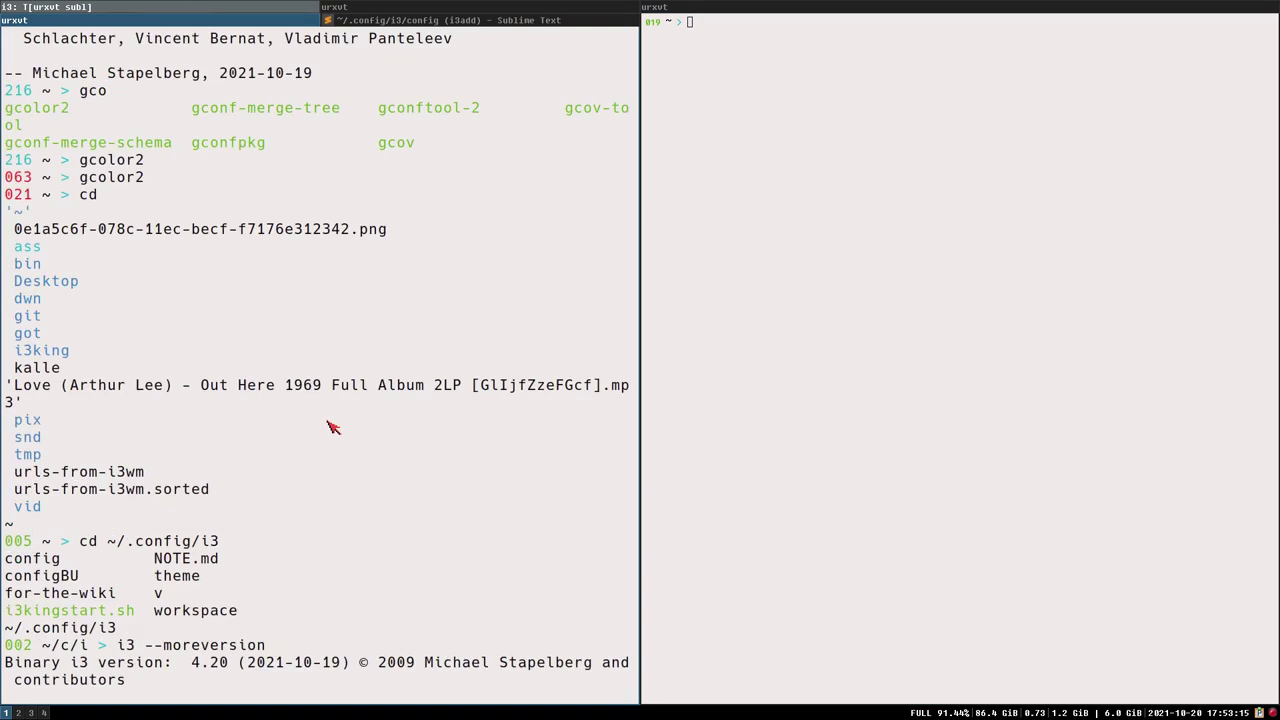
scroll(338, 443, "up", 8)
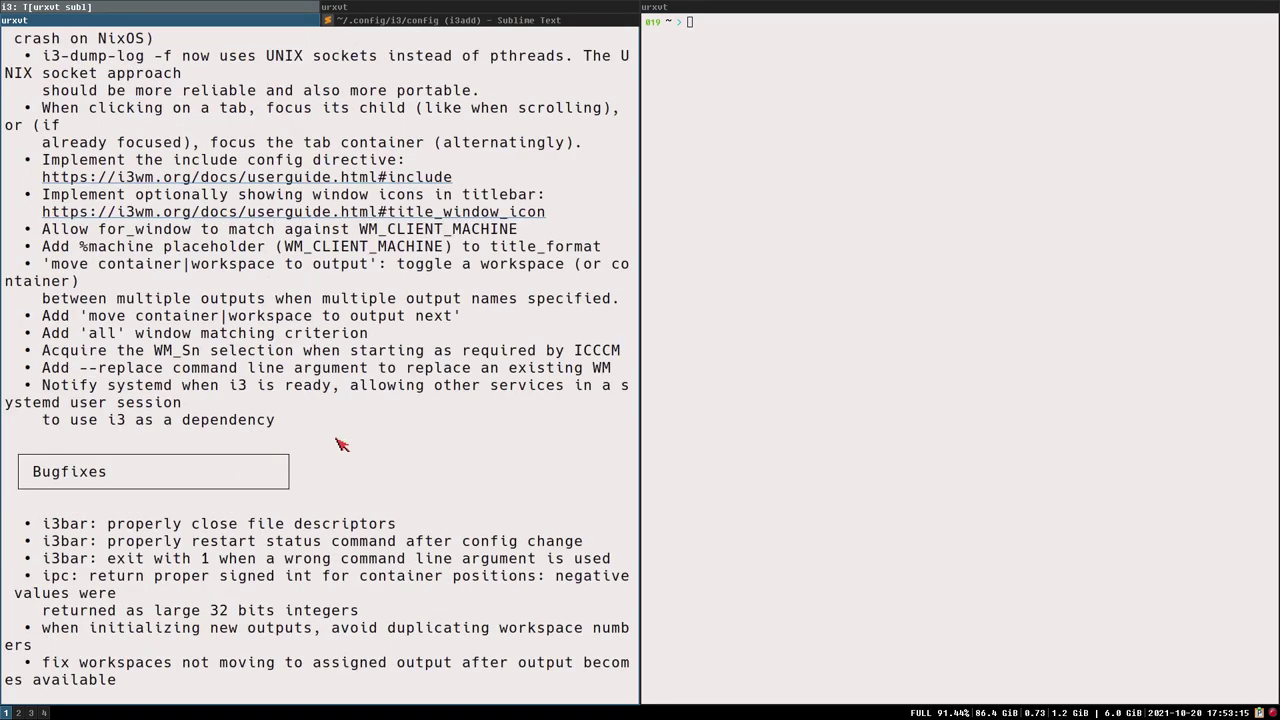
scroll(338, 443, "up", 1)
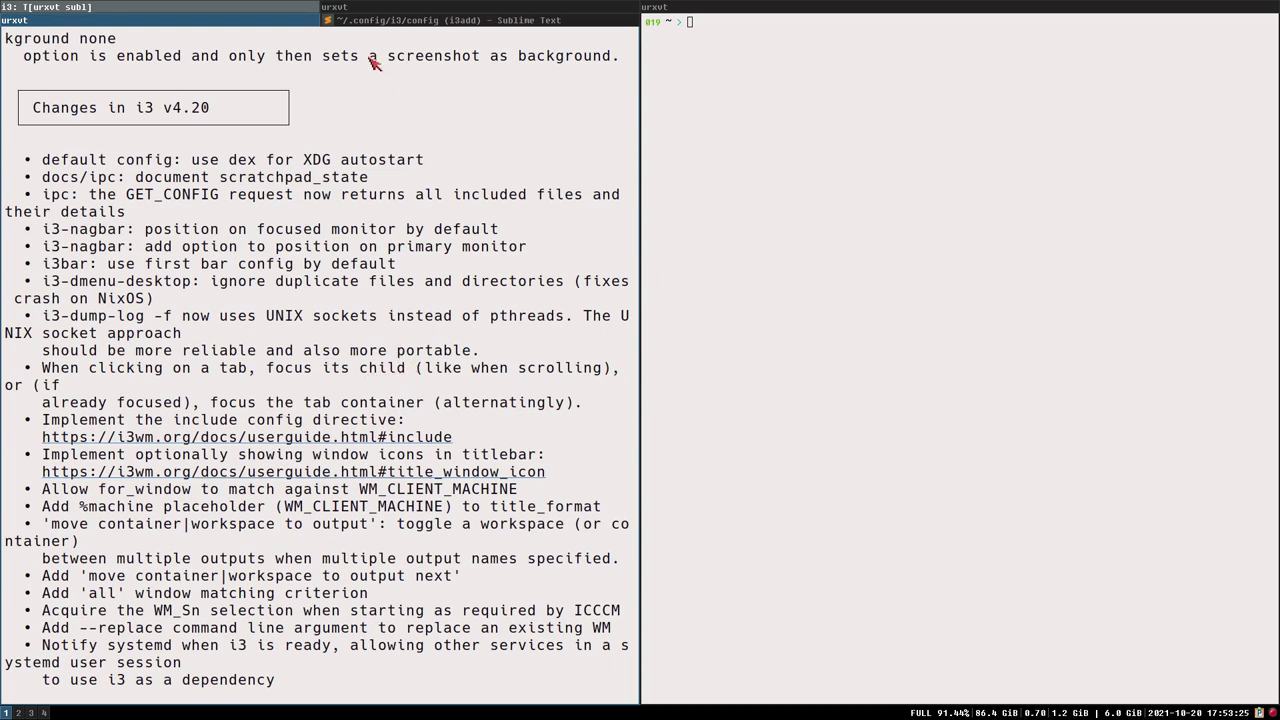
- Test the tab focus change by alternating between the outer terminal tab and the nested container, including its Sublime Text child
left_click(365, 8)
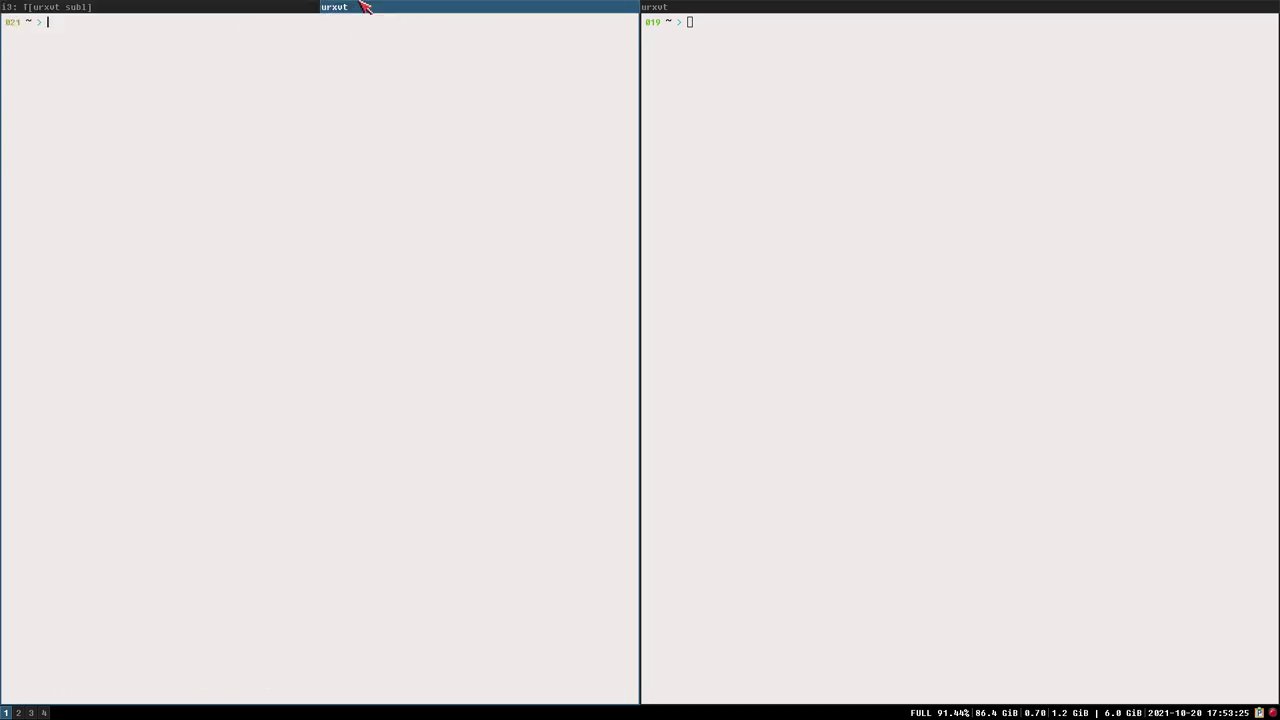
left_click(66, 8)
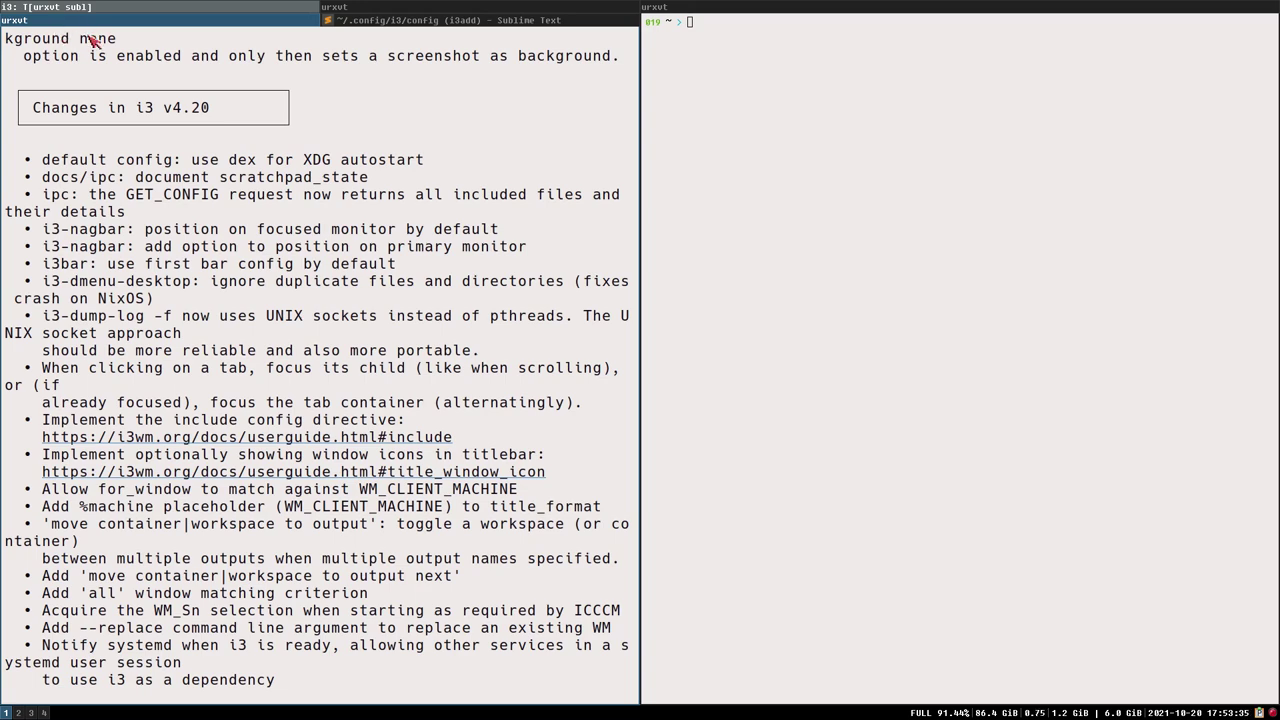
left_click(338, 24)
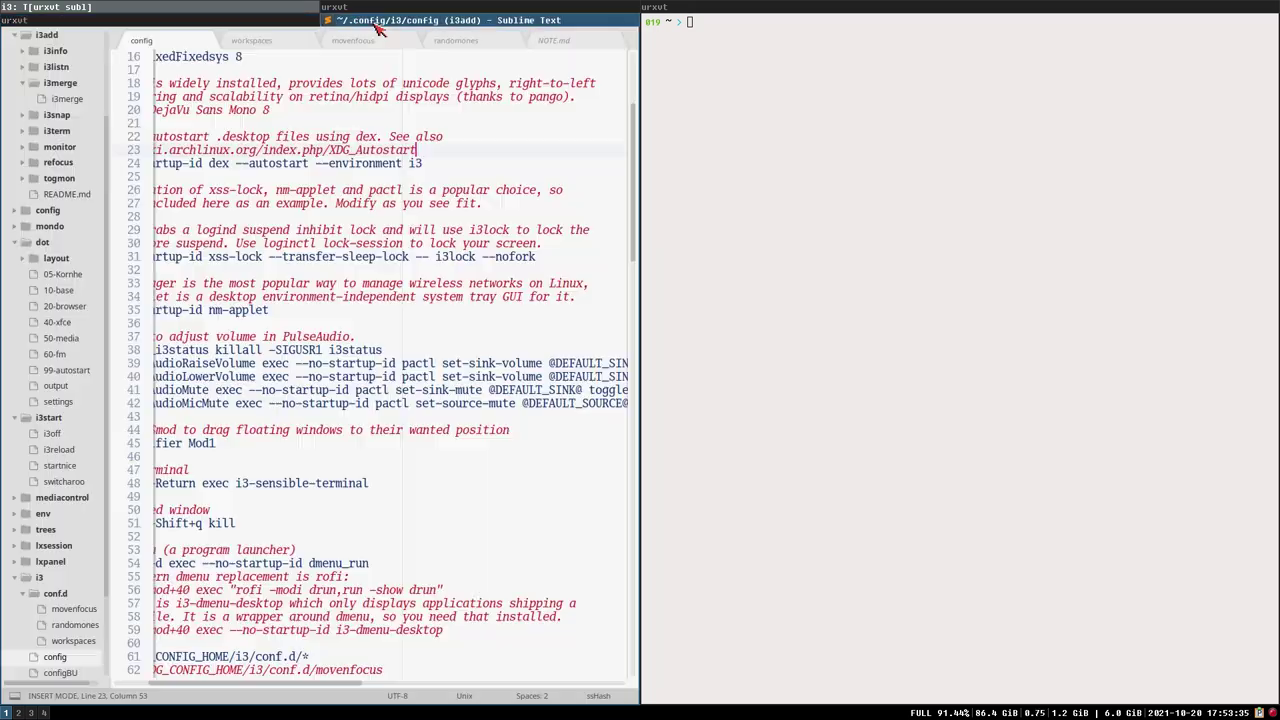
left_click(346, 7)
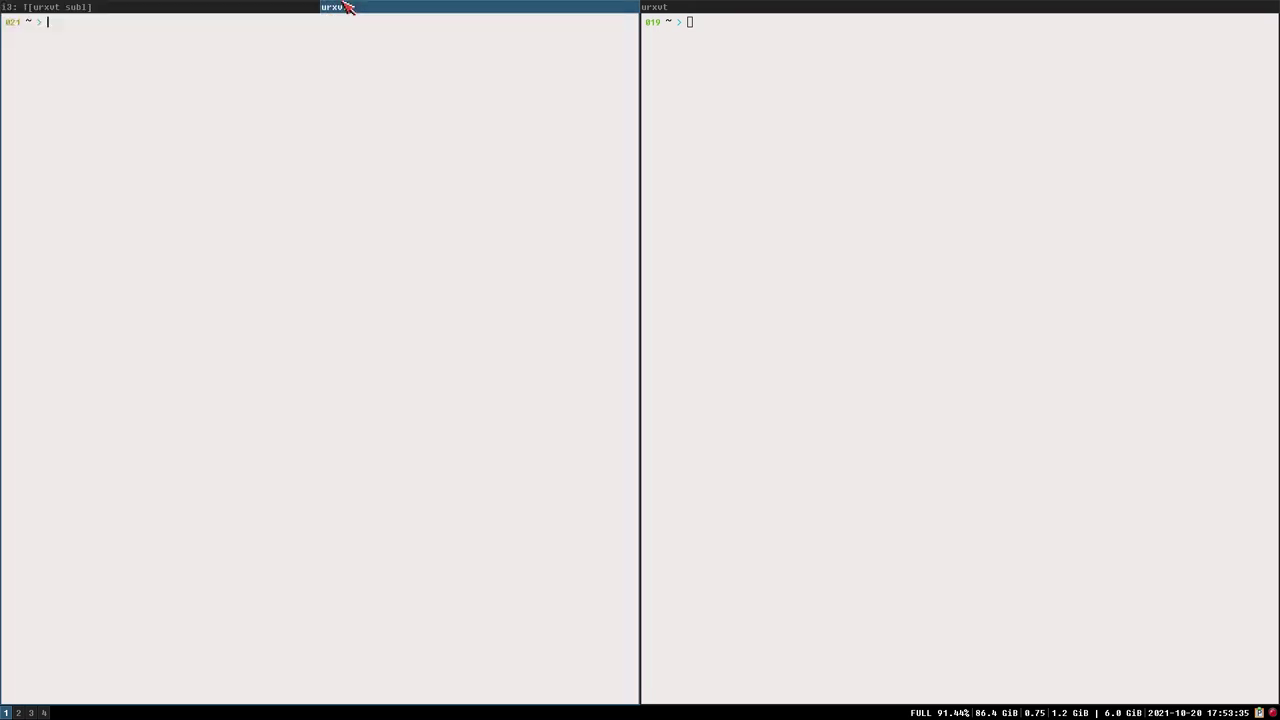
left_click(143, 7)
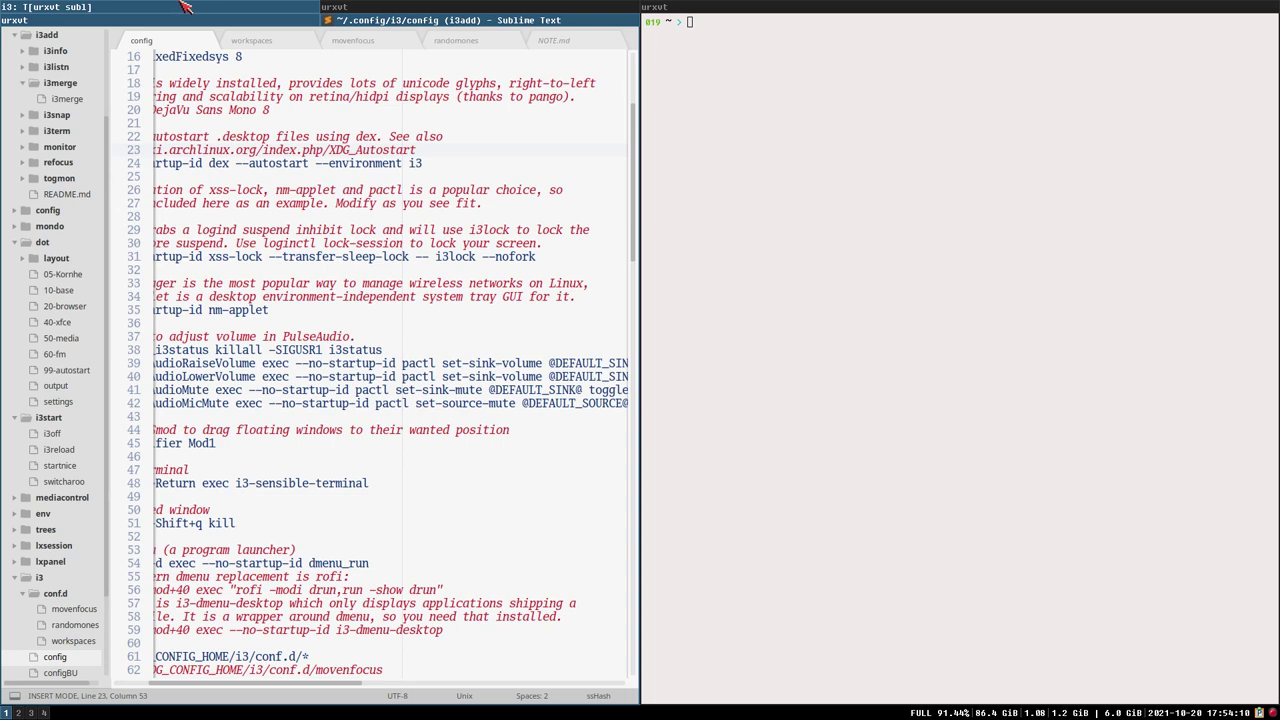
left_click(340, 7)
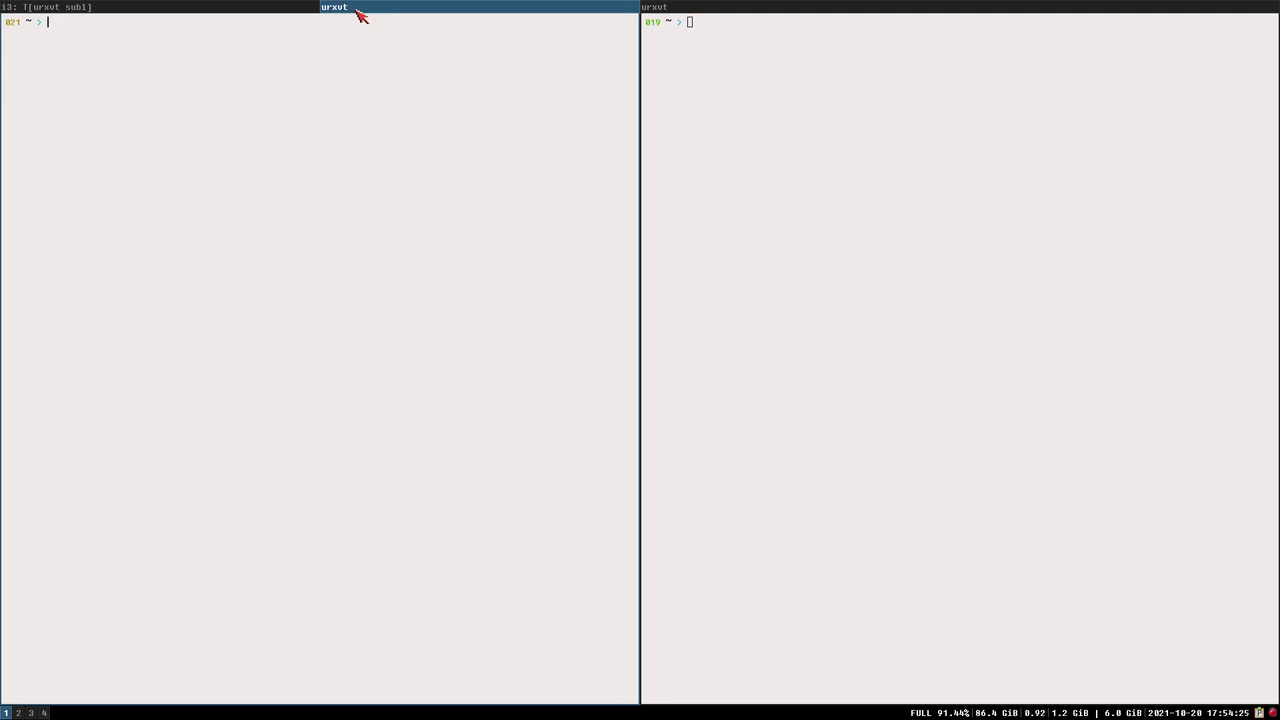
- Compare directional focus by moving repeatedly between the separate terminal, the outer terminal tab and the Sublime Text window in the nested container
key("super+Right")
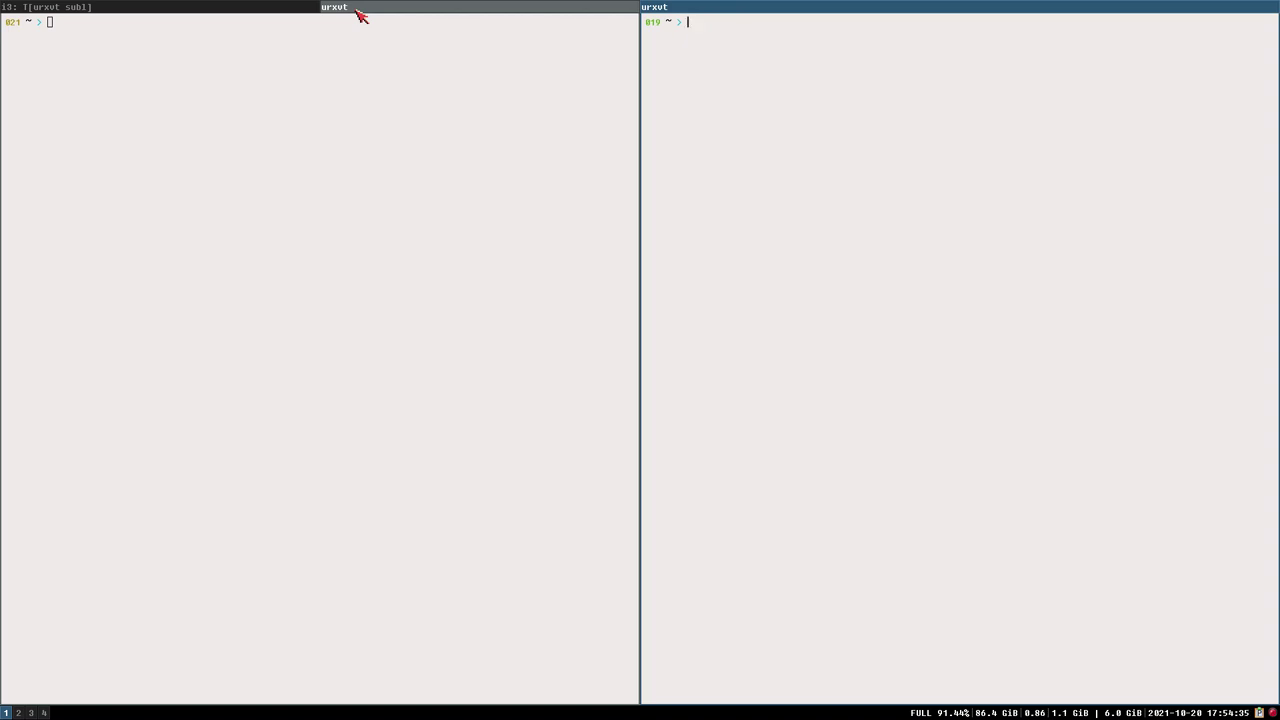
key("super+Left")
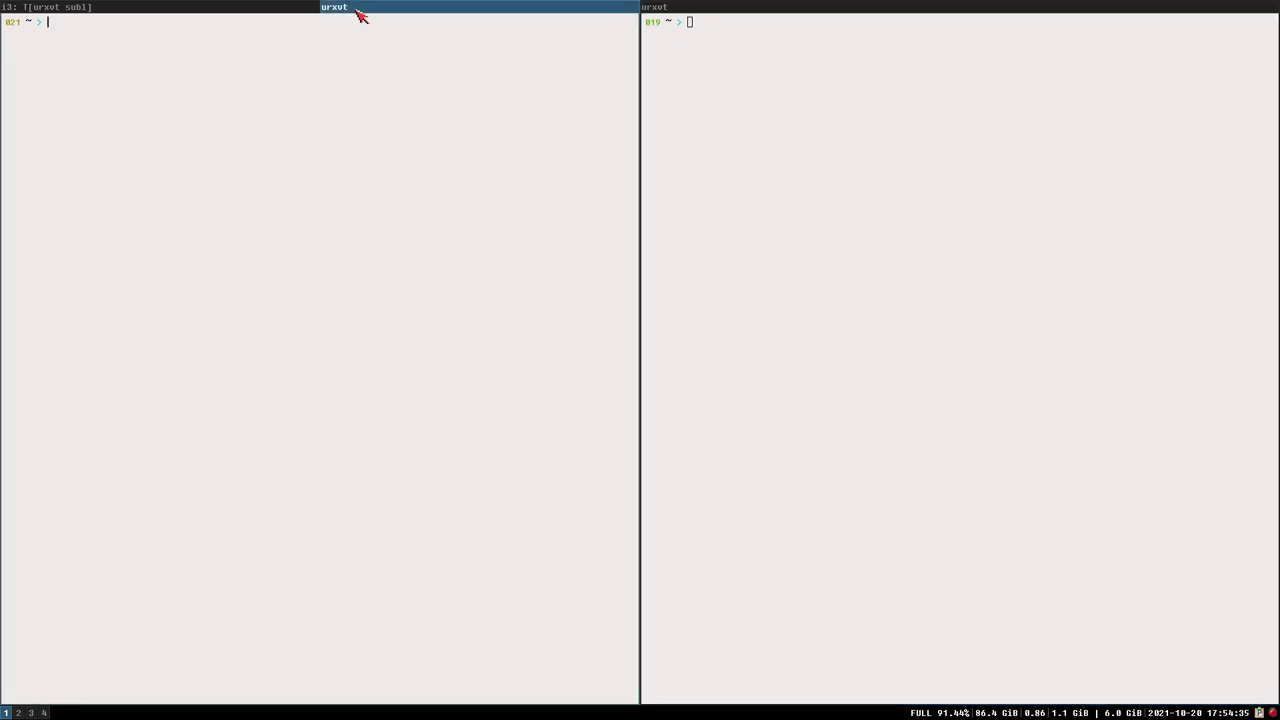
key("super+Left")
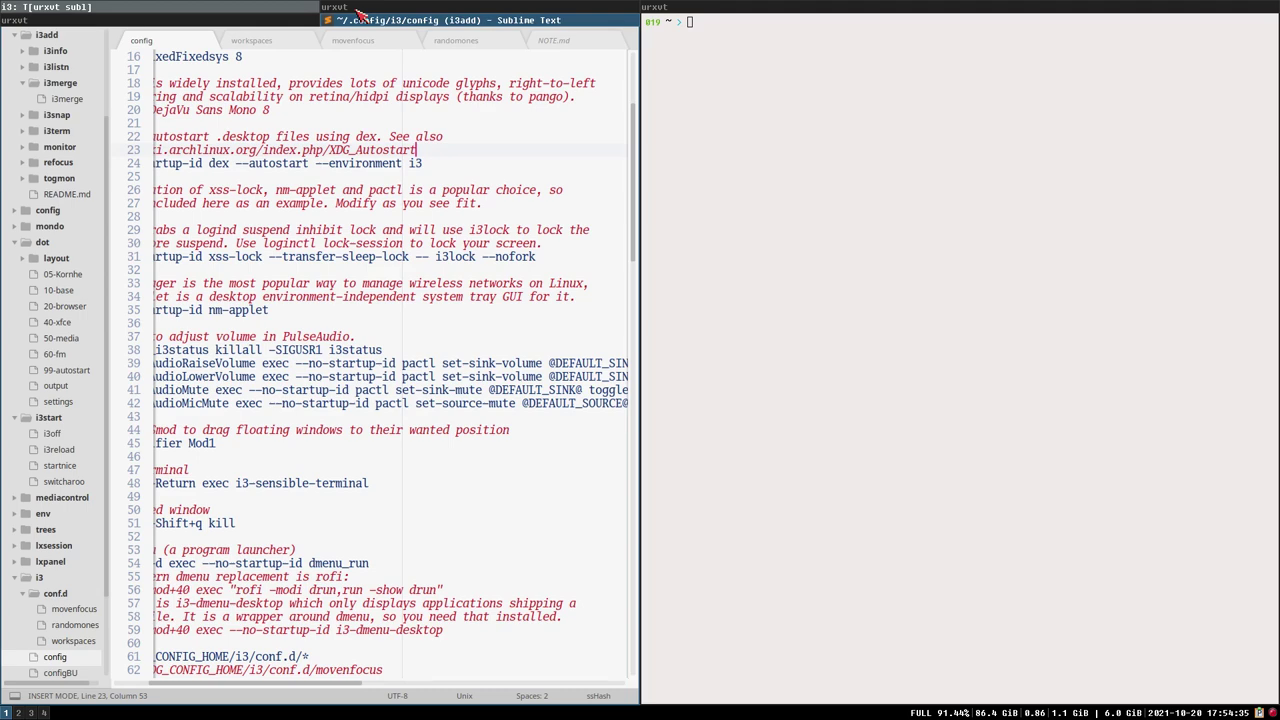
key("super+Right")
key("super+Left")
key("super+Right")
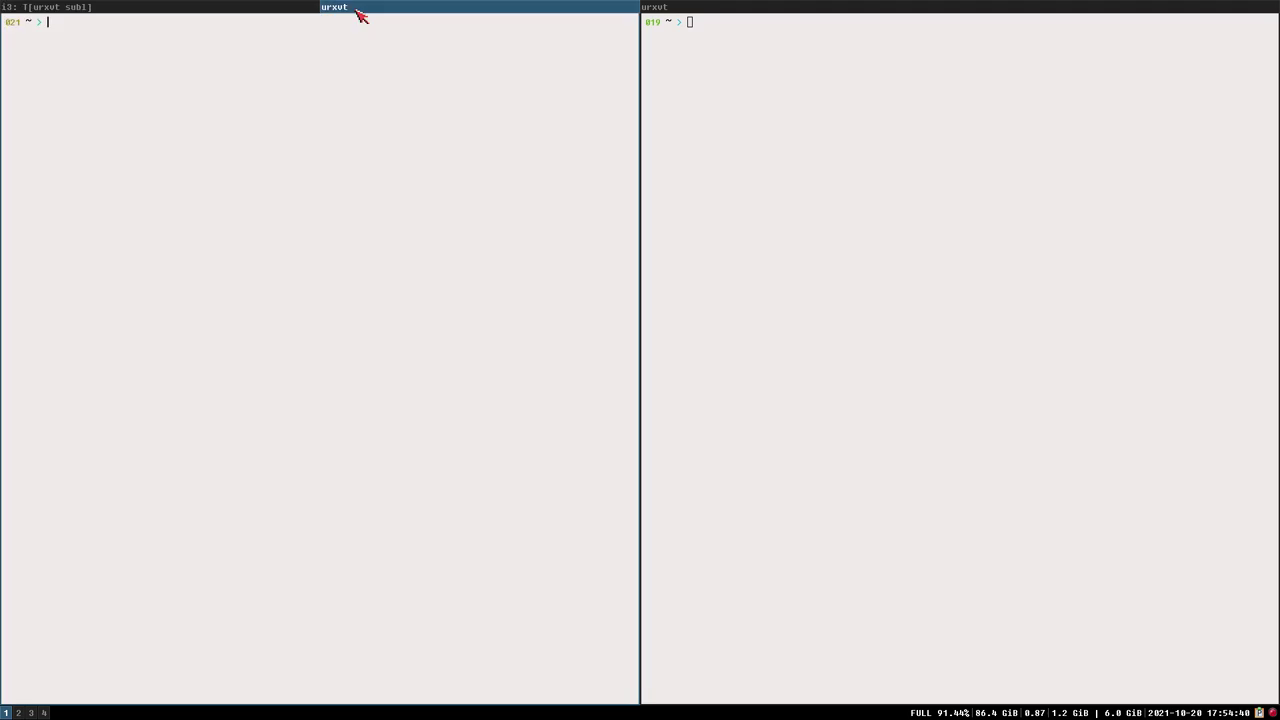
key("super+Left")
key("super+Right")
key("super+Left")
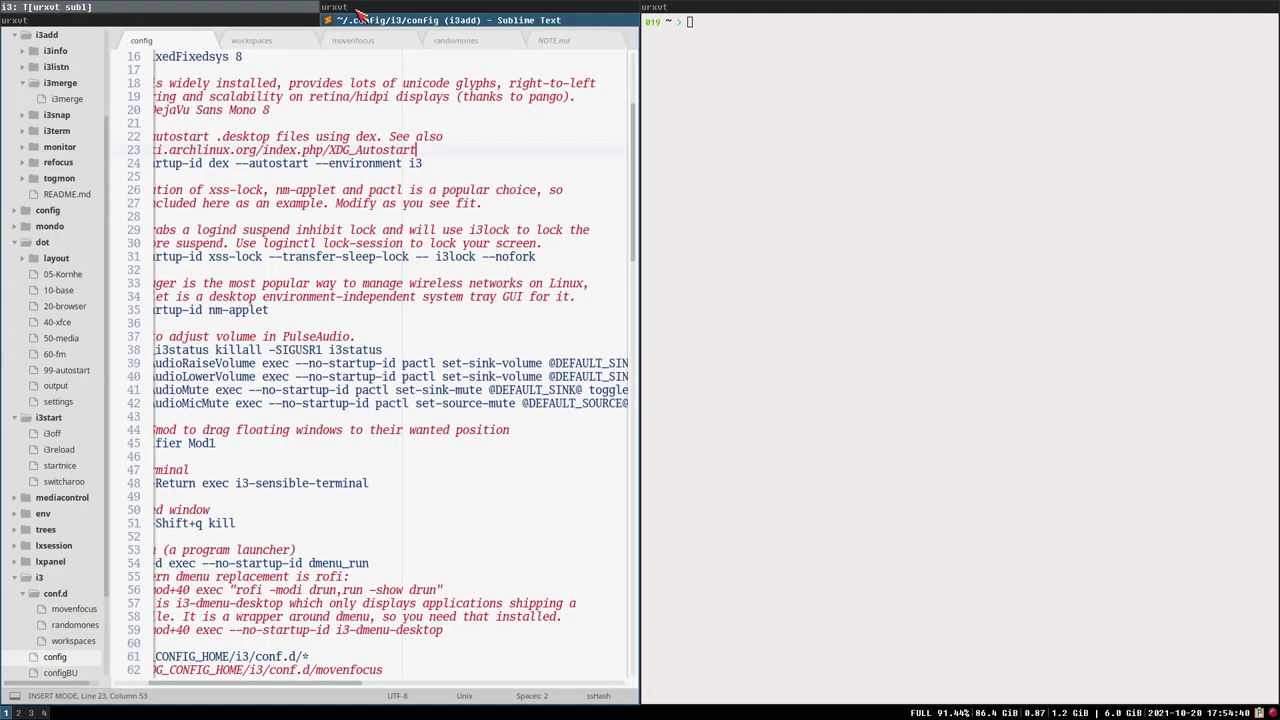
key("super+Right")
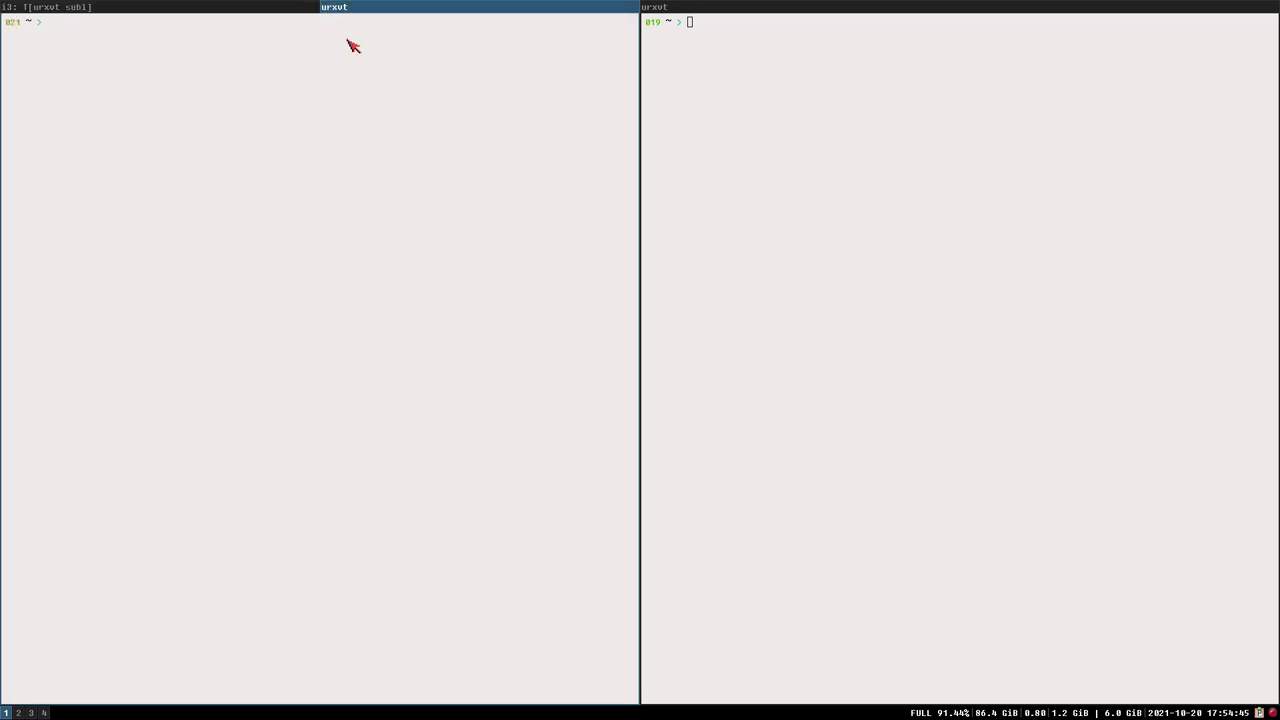
key("super+Left")
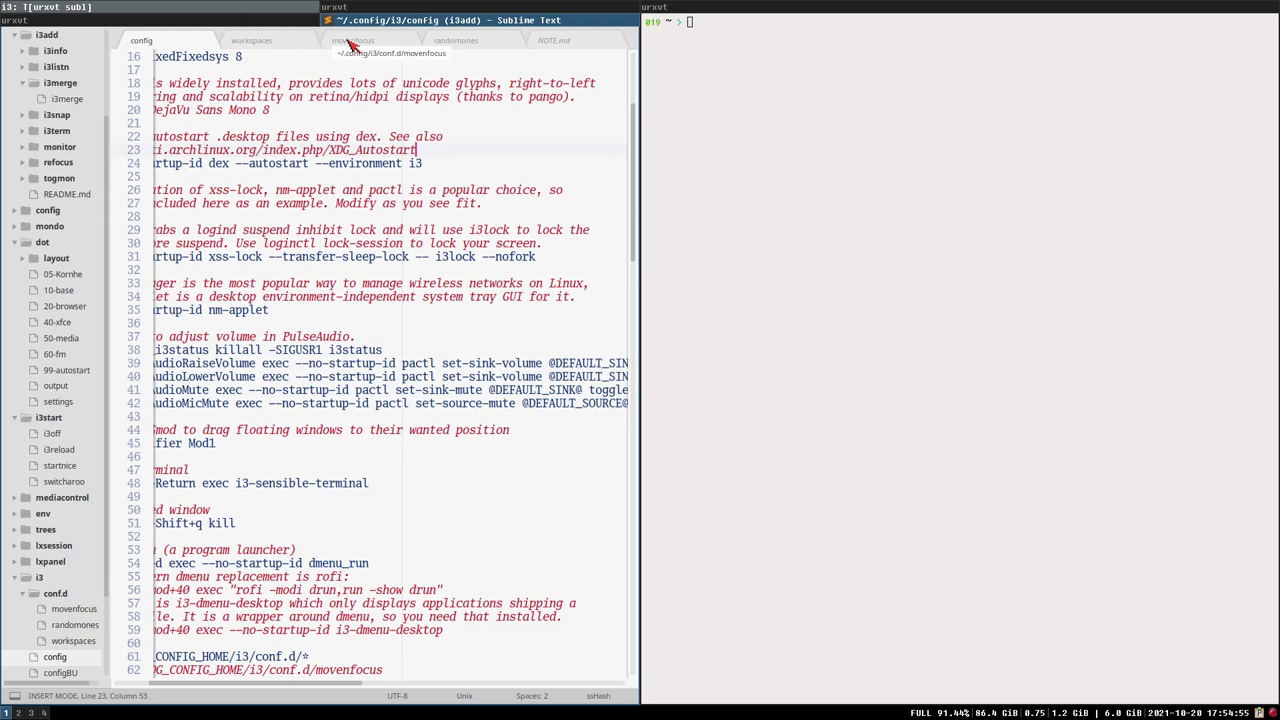
- Show the release notes terminal, widen the tabbed container to about 640 px, and highlight title_format in the %machine placeholder entry
left_click(250, 20)
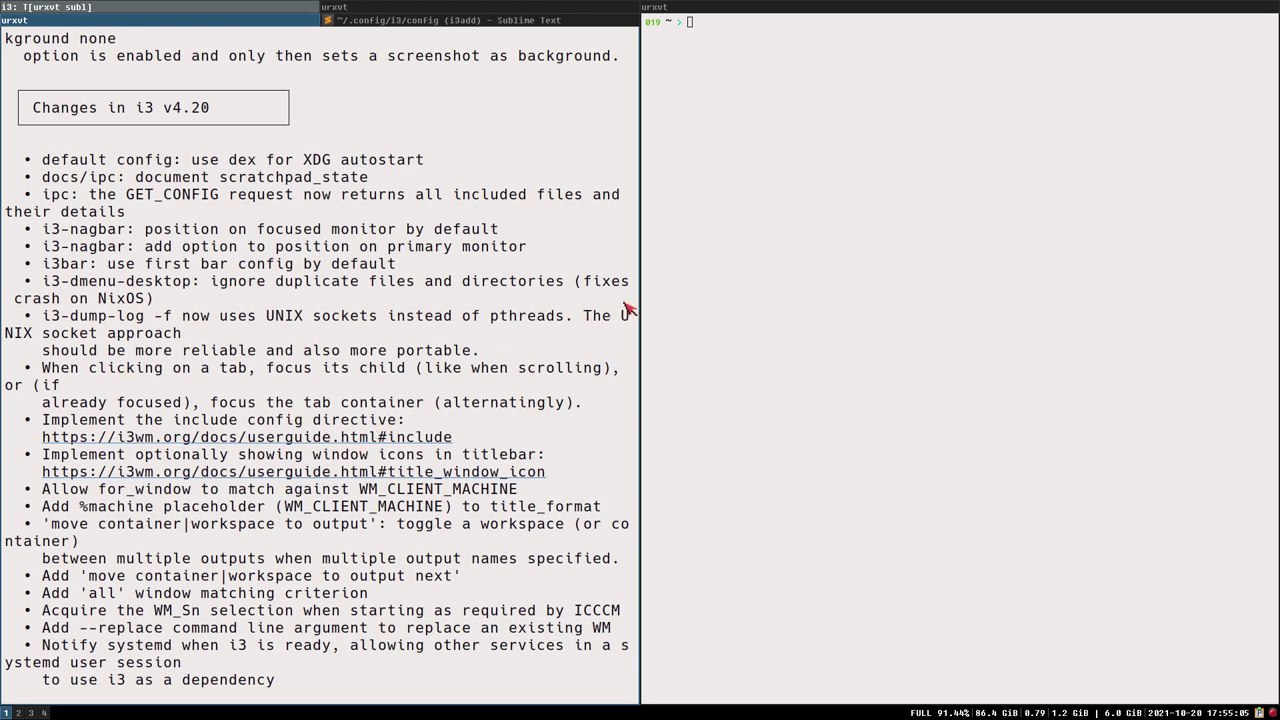
left_click_drag(646, 303, 727, 316)
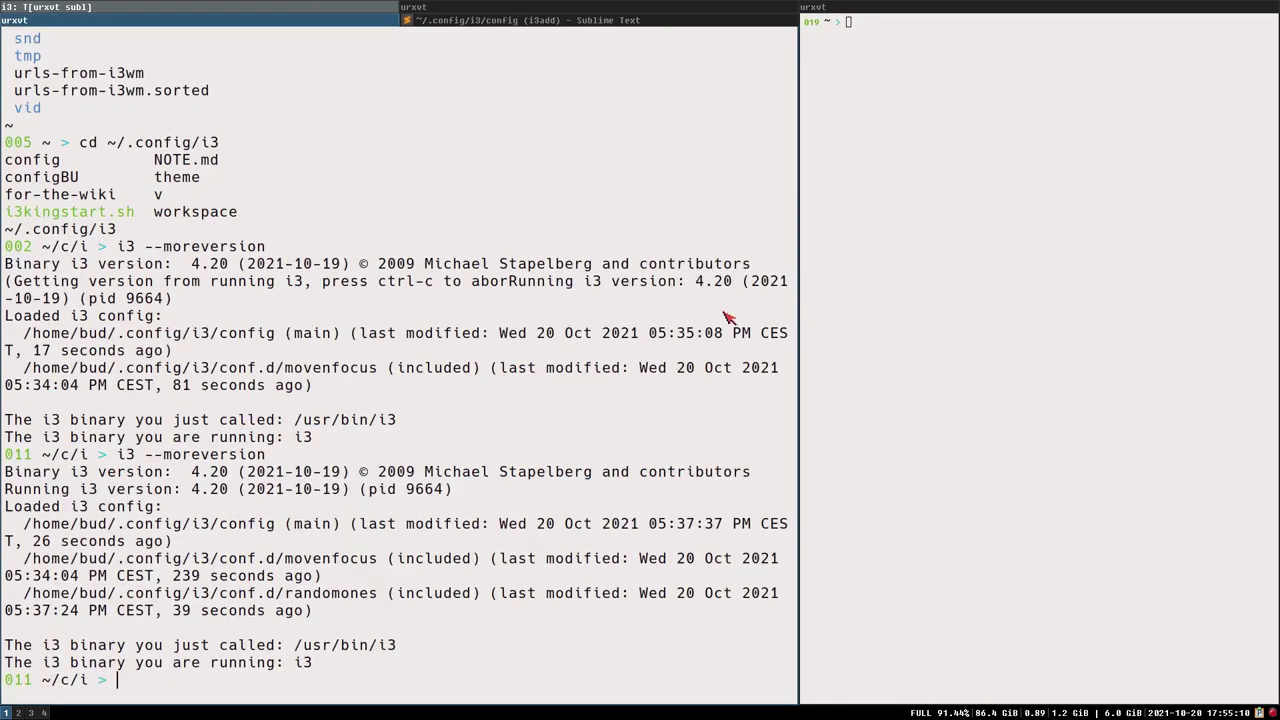
scroll(374, 310, "up", 10)
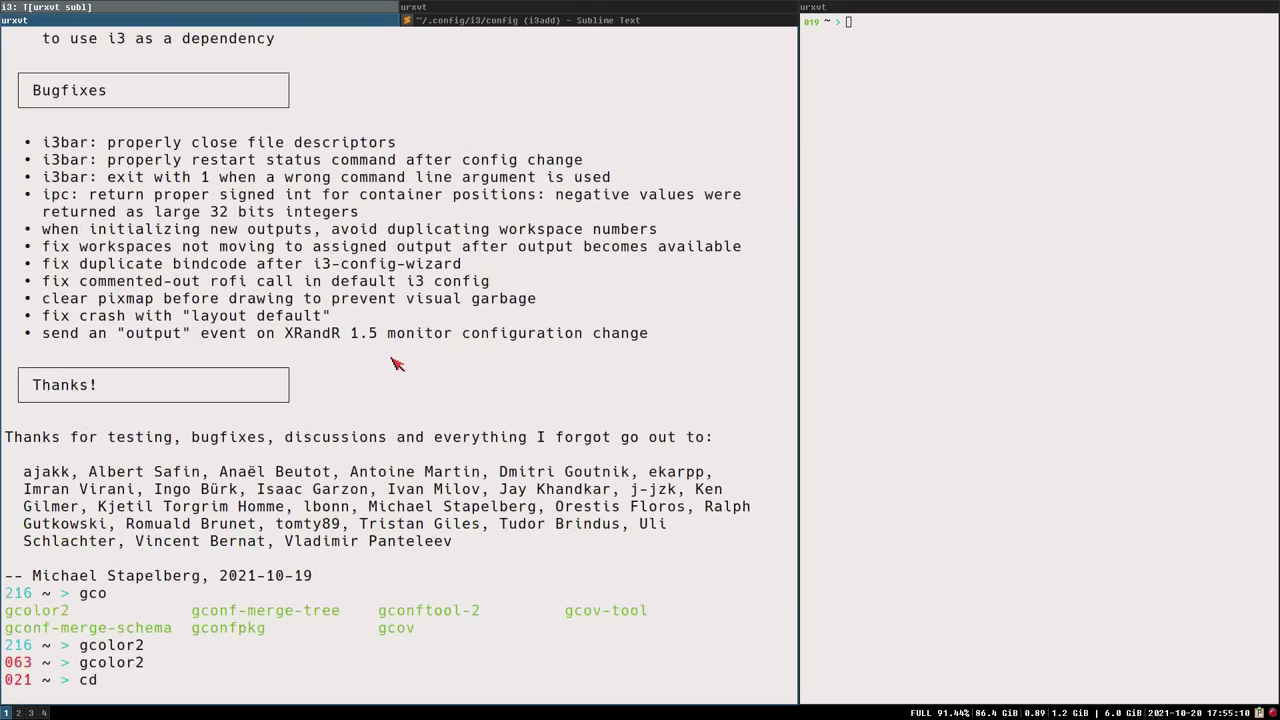
scroll(397, 363, "up", 6)
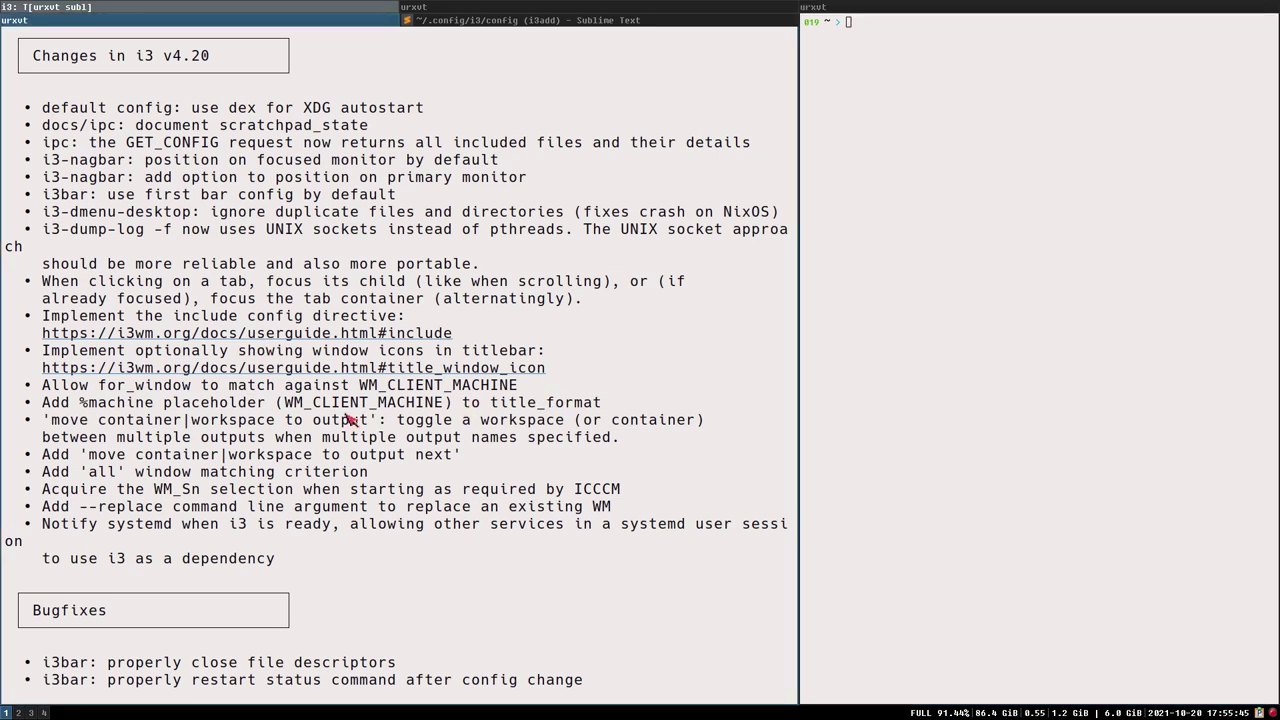
left_click_drag(80, 404, 162, 405)
double_click(534, 404)
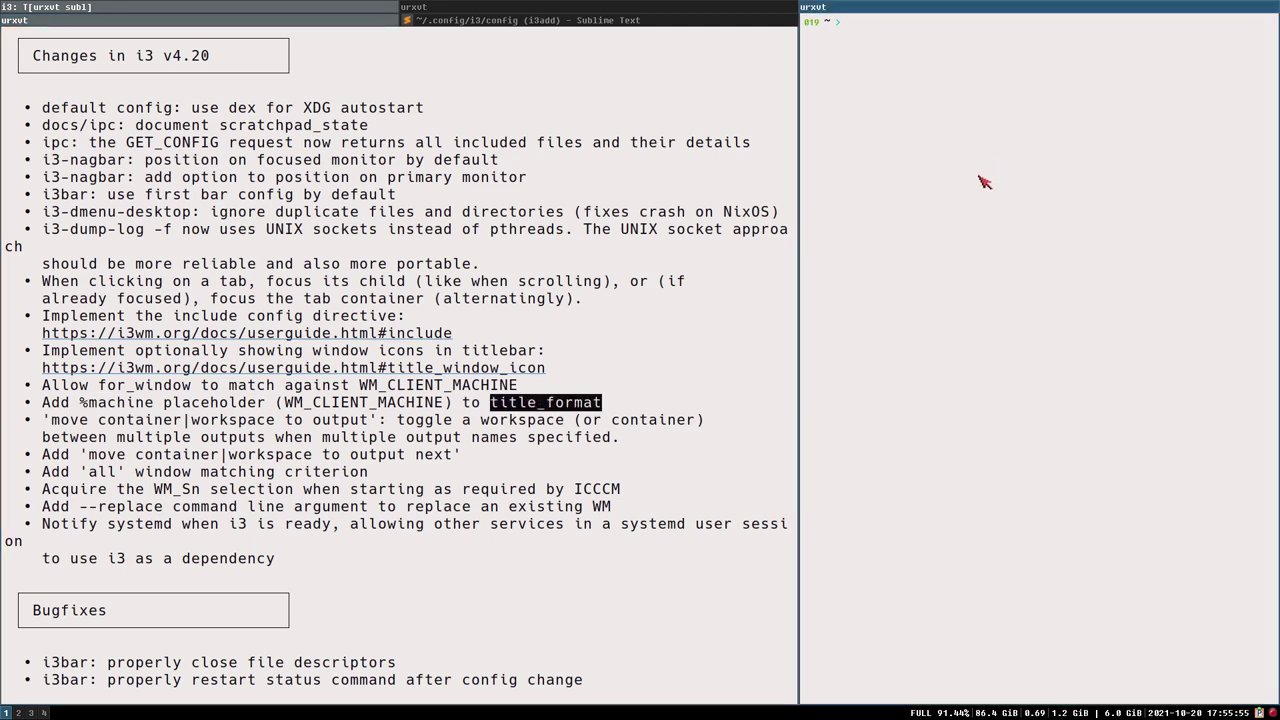
- Give the separate terminal the window title "something" by running i3-msg title_format something in it
type("i3-msg")
type("title_")
type("format")
type("something")
key("Return")
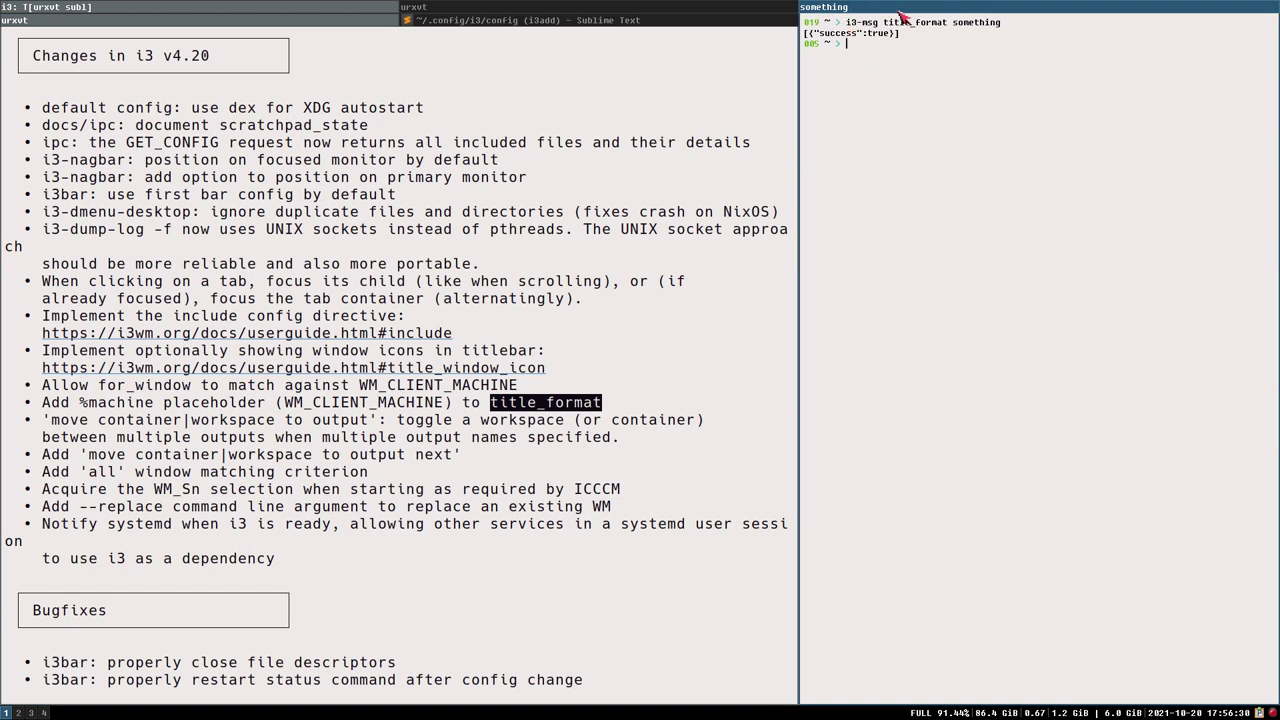
- Rerun the i3-msg title_format command with the %title placeholder in place of the fixed text
key("Up")
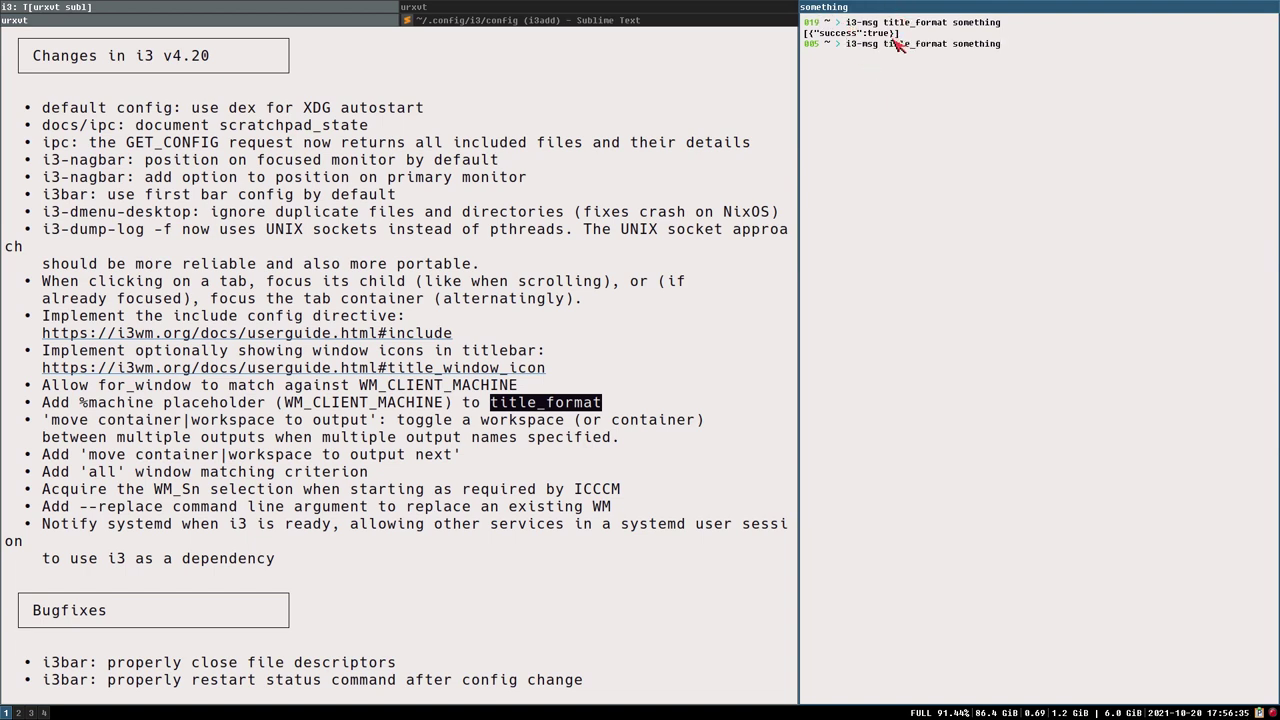
key("BackSpace")
key("BackSpace")
key("BackSpace")
key("BackSpace")
key("BackSpace")
key("BackSpace")
key("BackSpace")
key("BackSpace")
key("BackSpace")
type("%title")
key("Return")
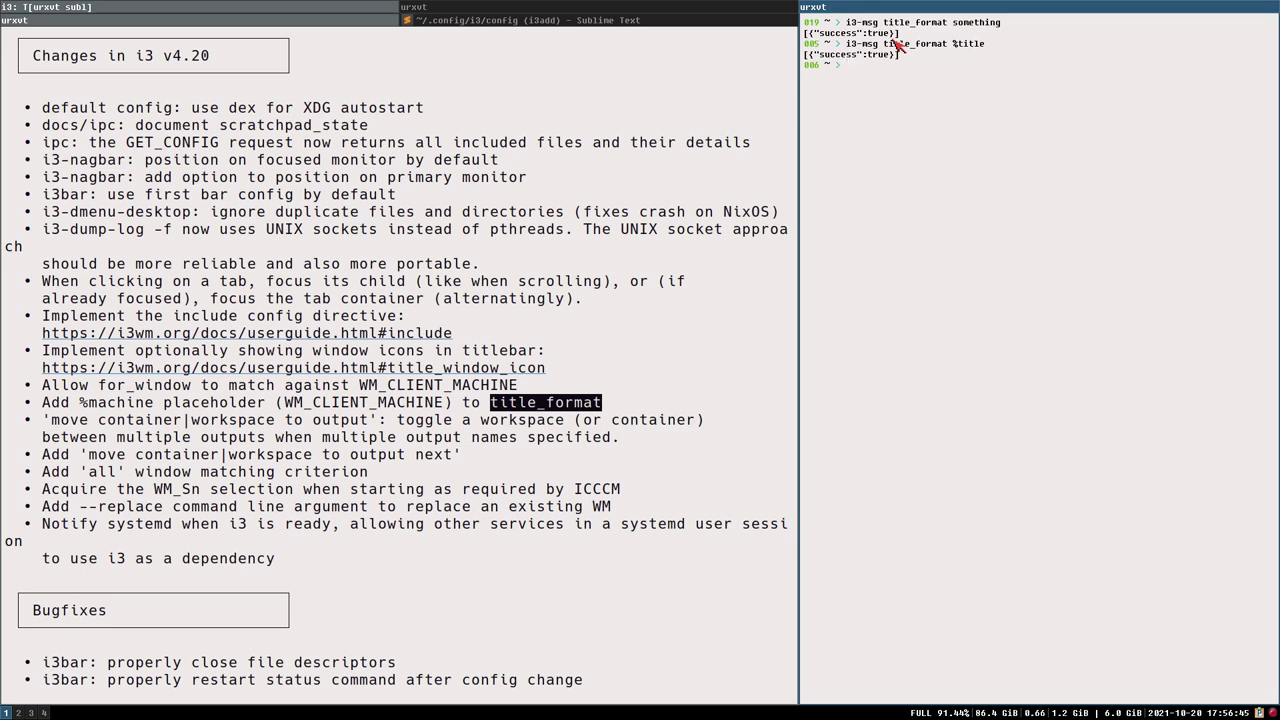
- Make the terminal's title bar use the window class by running i3-msg title_format %class
key("Up")
key("BackSpace")
key("BackSpace")
key("BackSpace")
key("BackSpace")
key("BackSpace")
type("class")
key("Return")
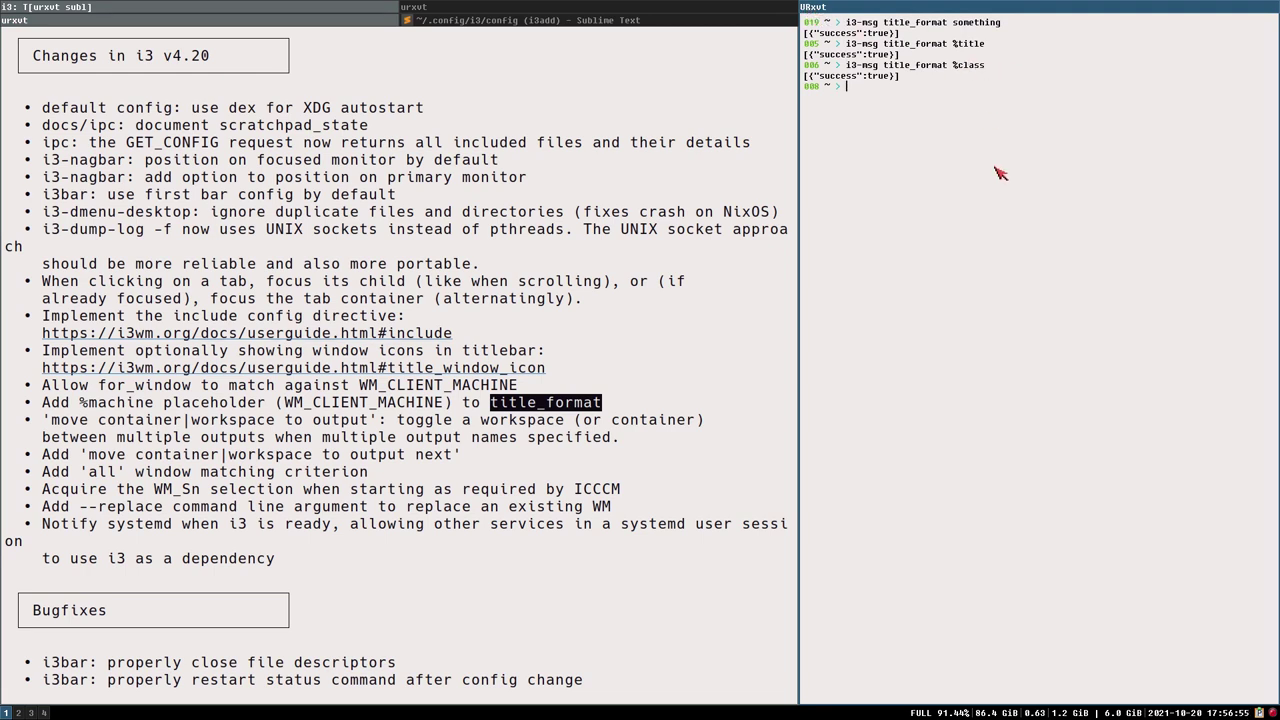
- Run i3-msg title_format %machine and print /etc/hostname to compare it with the title bar
key("Up")
key("Left")
key("Left")
key("Left")
key("Left")
key("Left")
key("Delete")
key("Delete")
key("Delete")
type("machine")
key("Return")
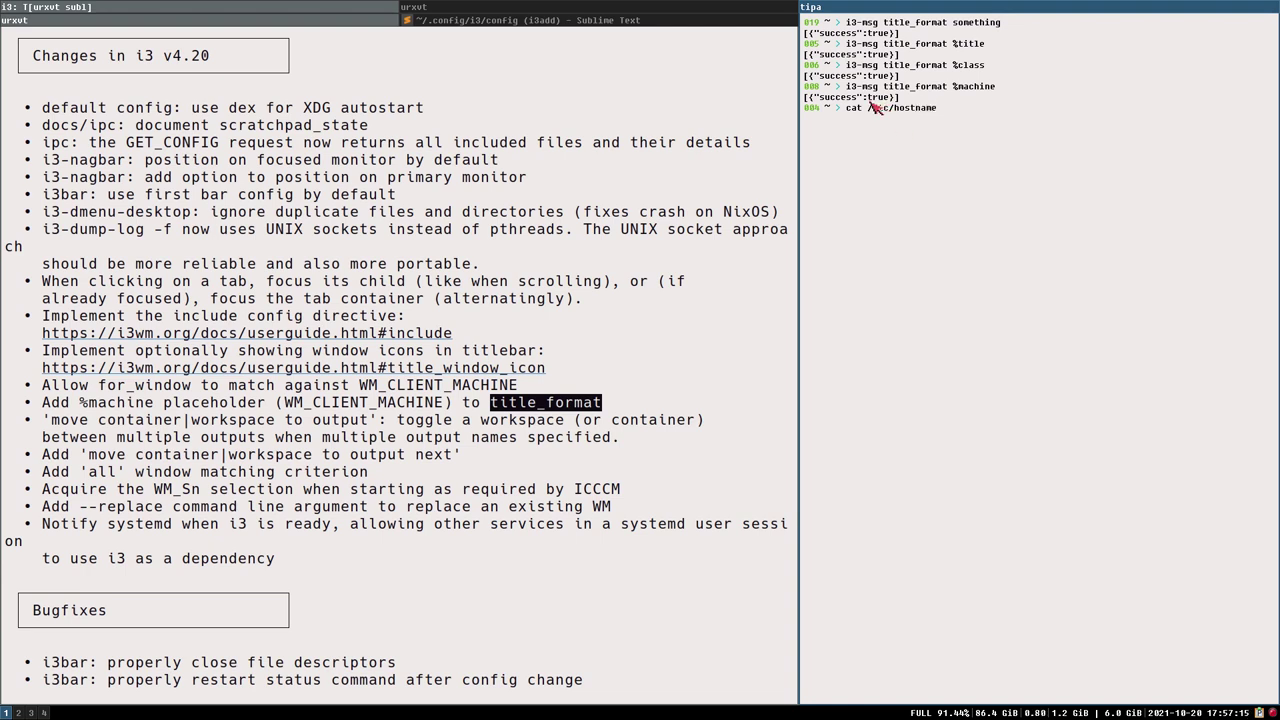
key("Return")
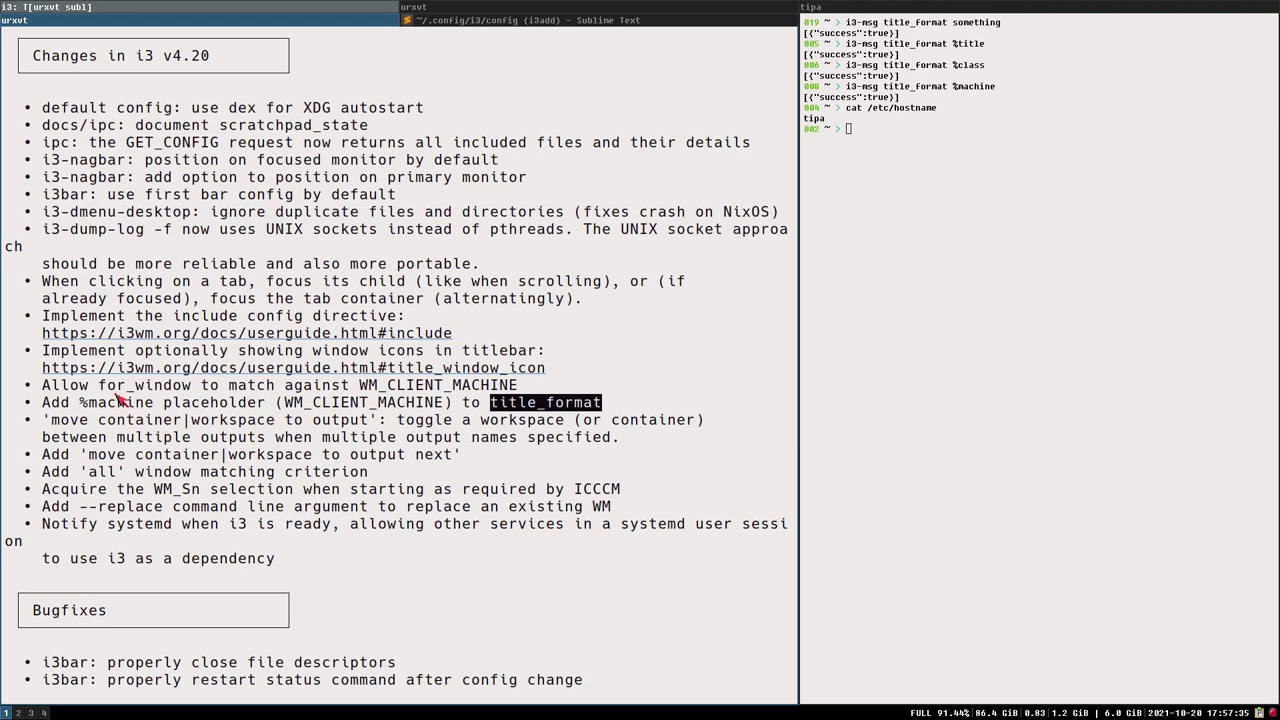
- Examine the for_window matching entry and the 'move container|workspace to output' toggle entry in the release notes
left_click_drag(98, 386, 205, 390)
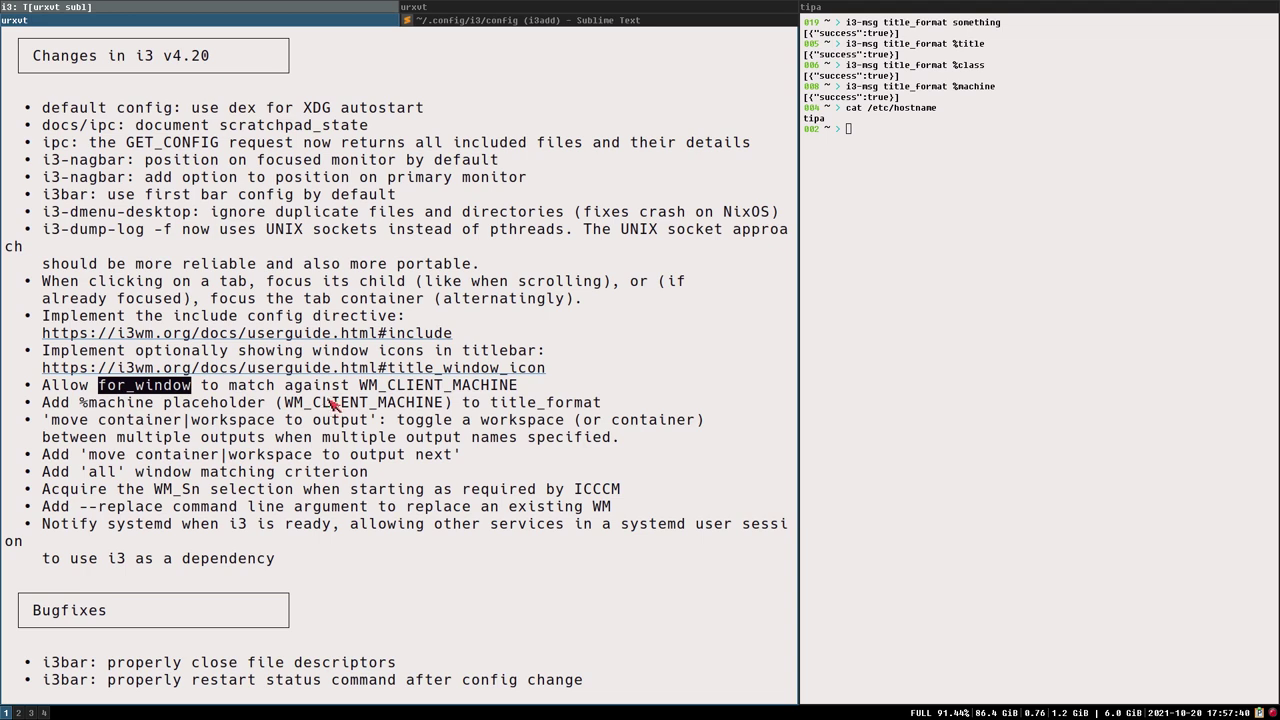
left_click_drag(102, 391, 187, 402)
left_click(78, 414)
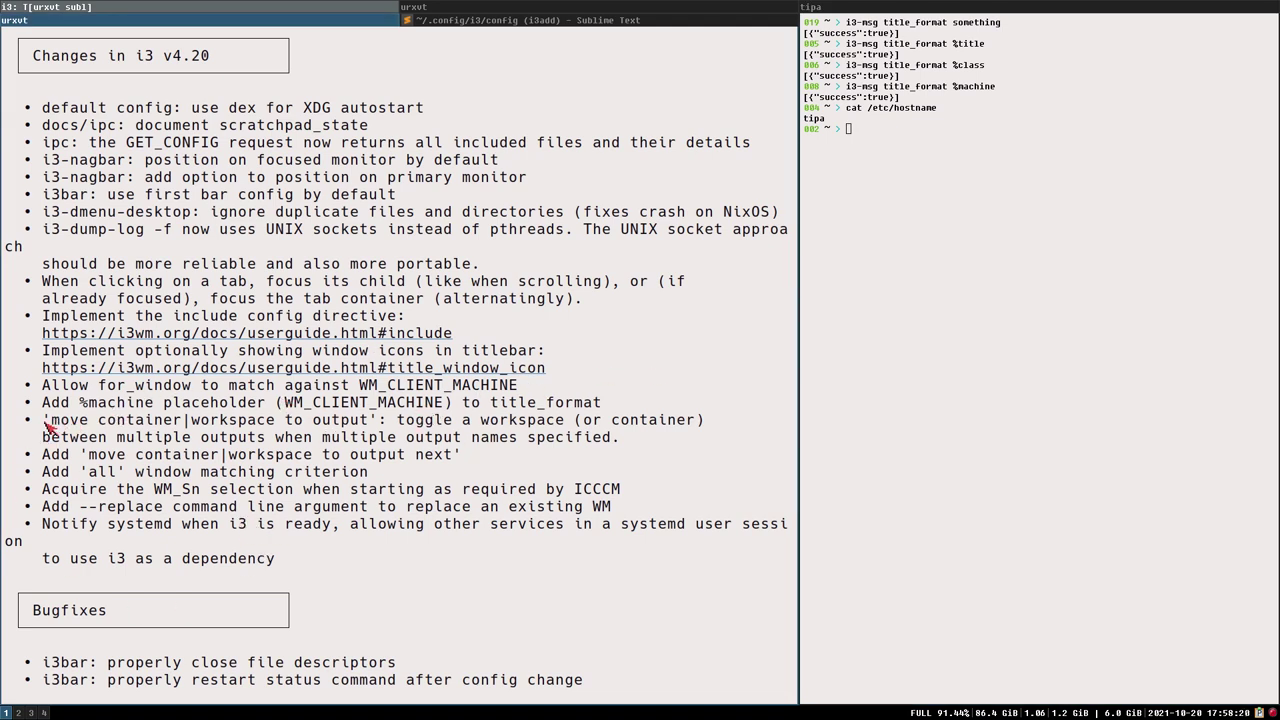
left_click_drag(50, 422, 575, 432)
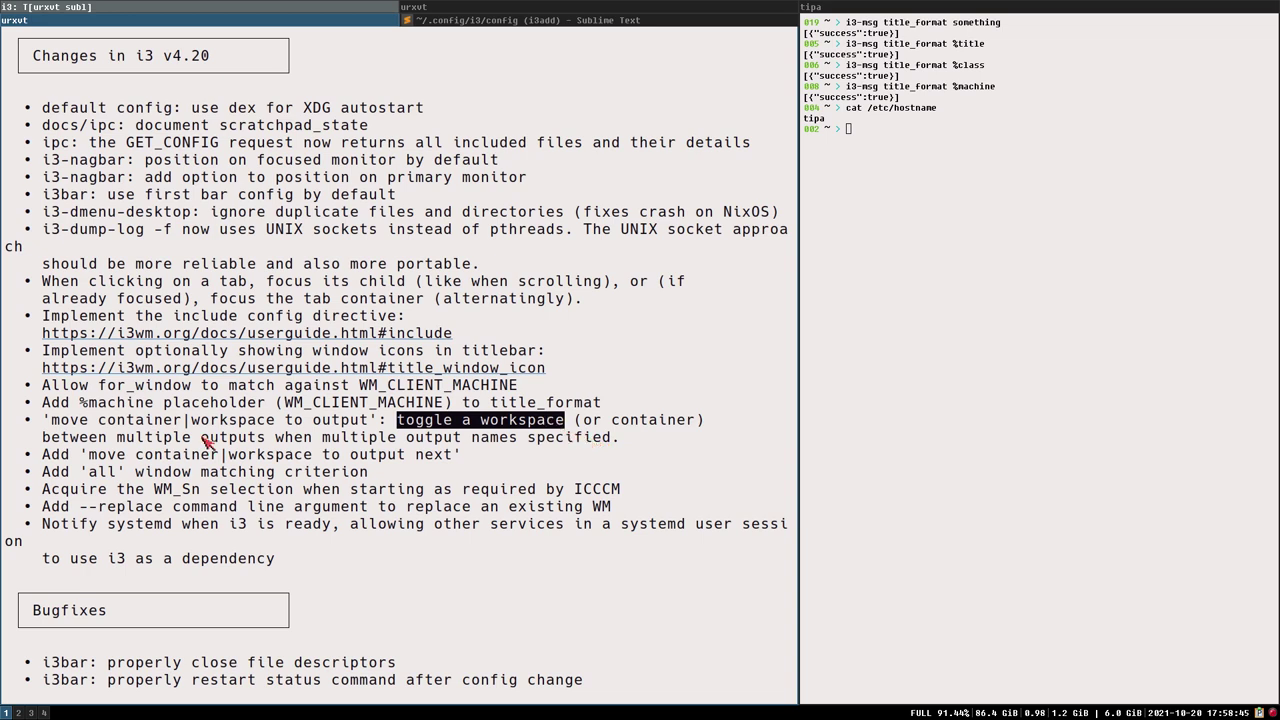
left_click_drag(47, 422, 212, 424)
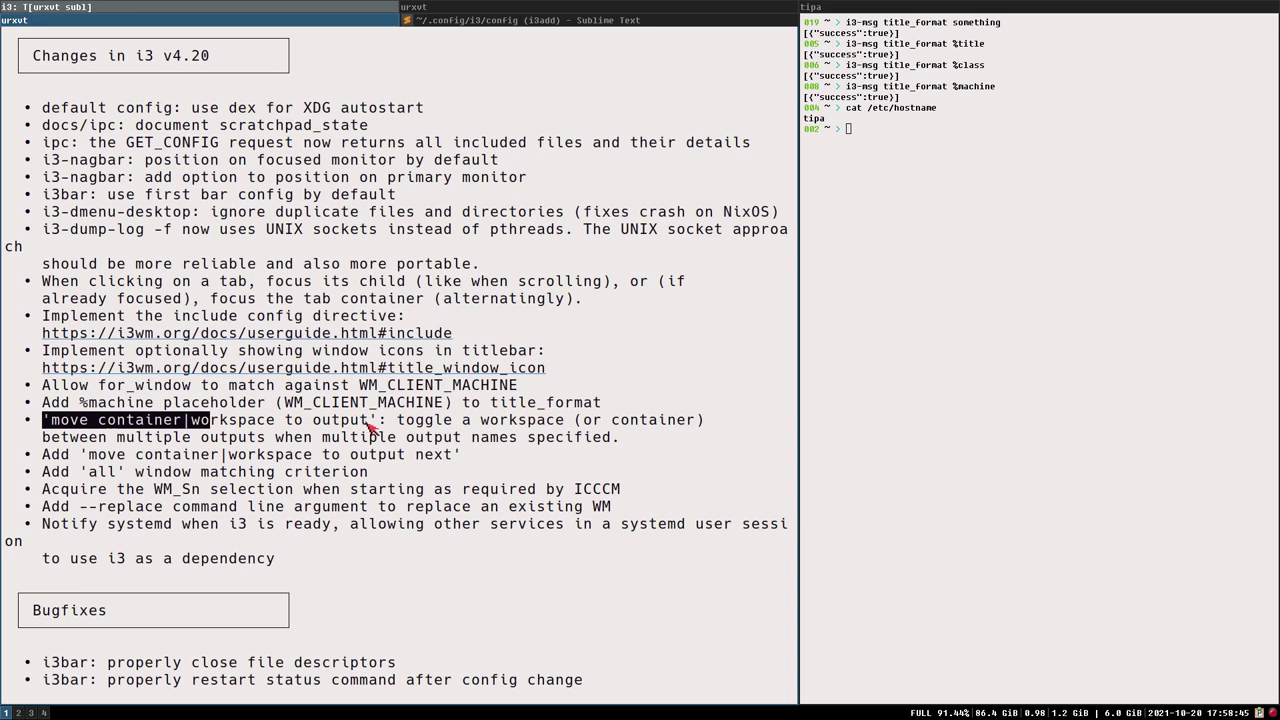
left_click_drag(360, 424, 322, 424)
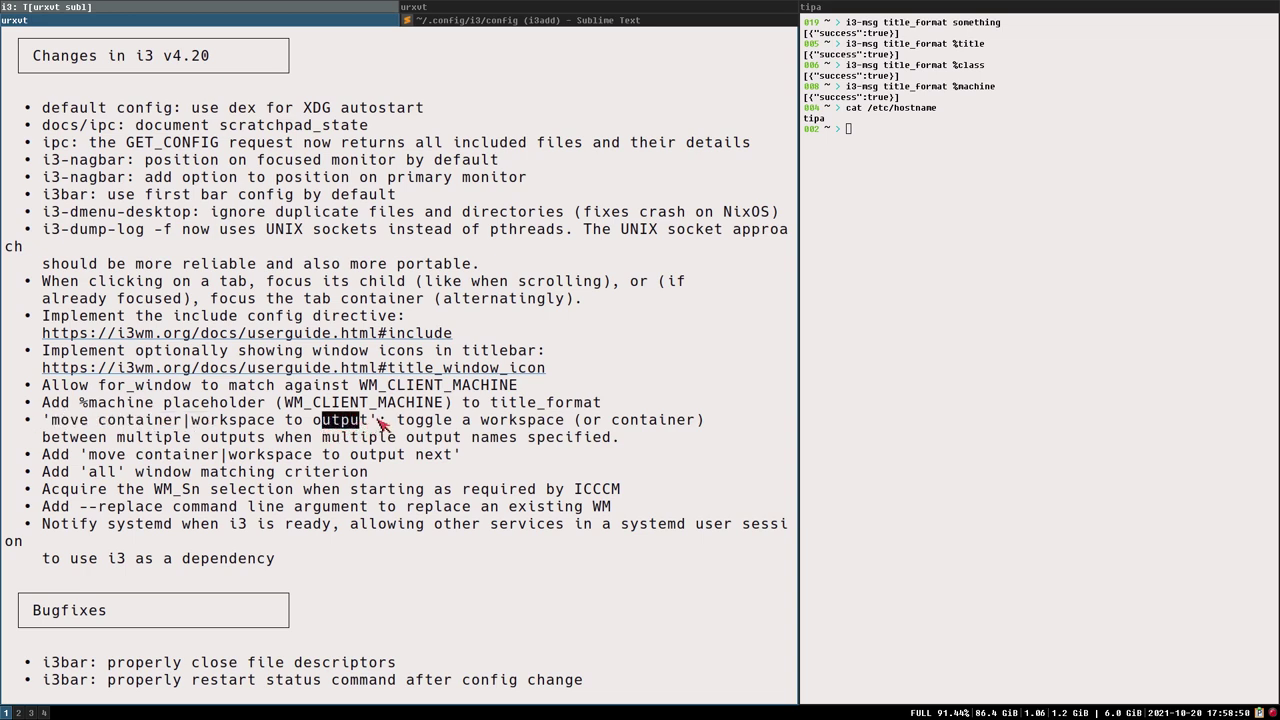
left_click(375, 422)
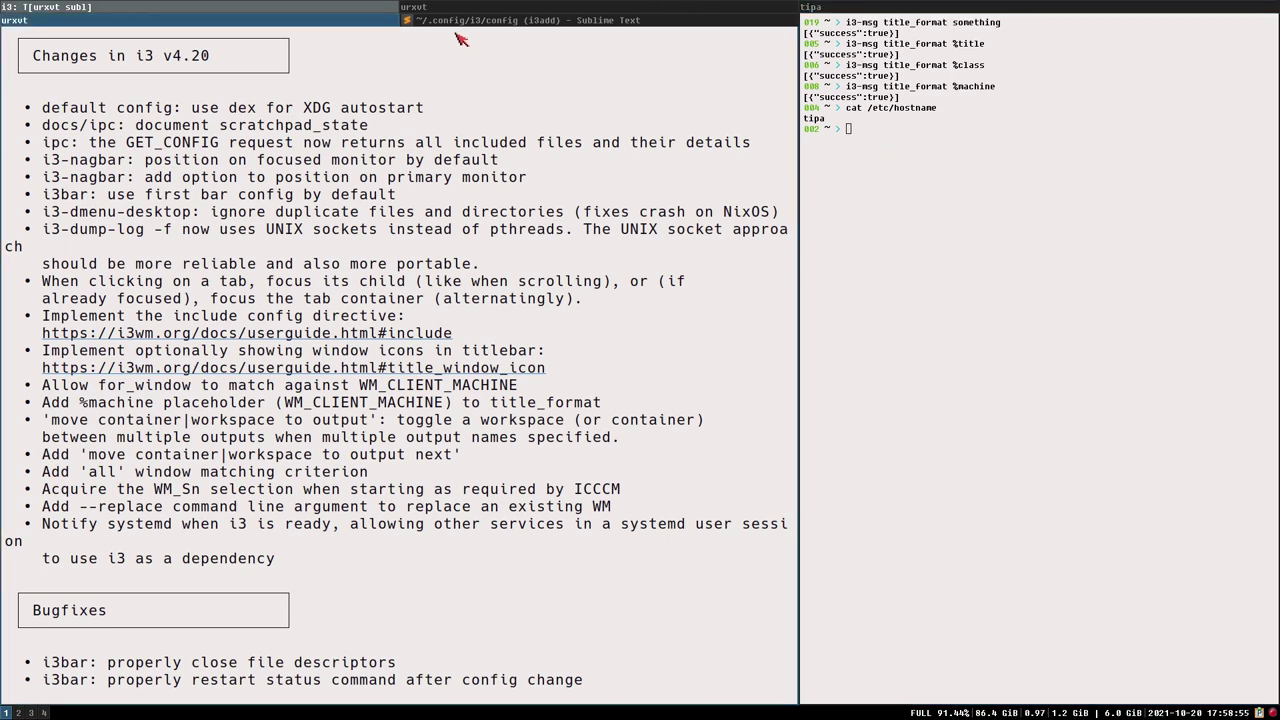
- In the i3 config in Sublime Text, start the line "bindsym $mod+shift+d move container to output" just above the syntax:ssHash comment
left_click(507, 19)
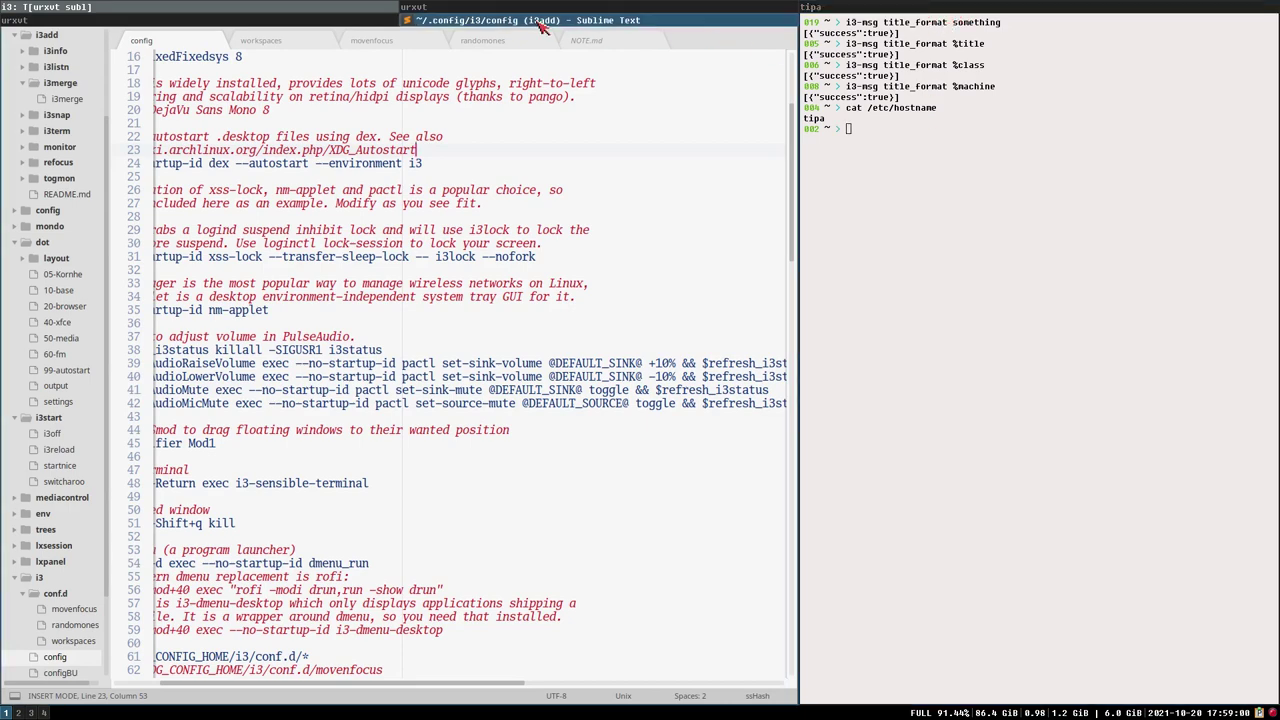
left_click_drag(372, 552, 8, 496)
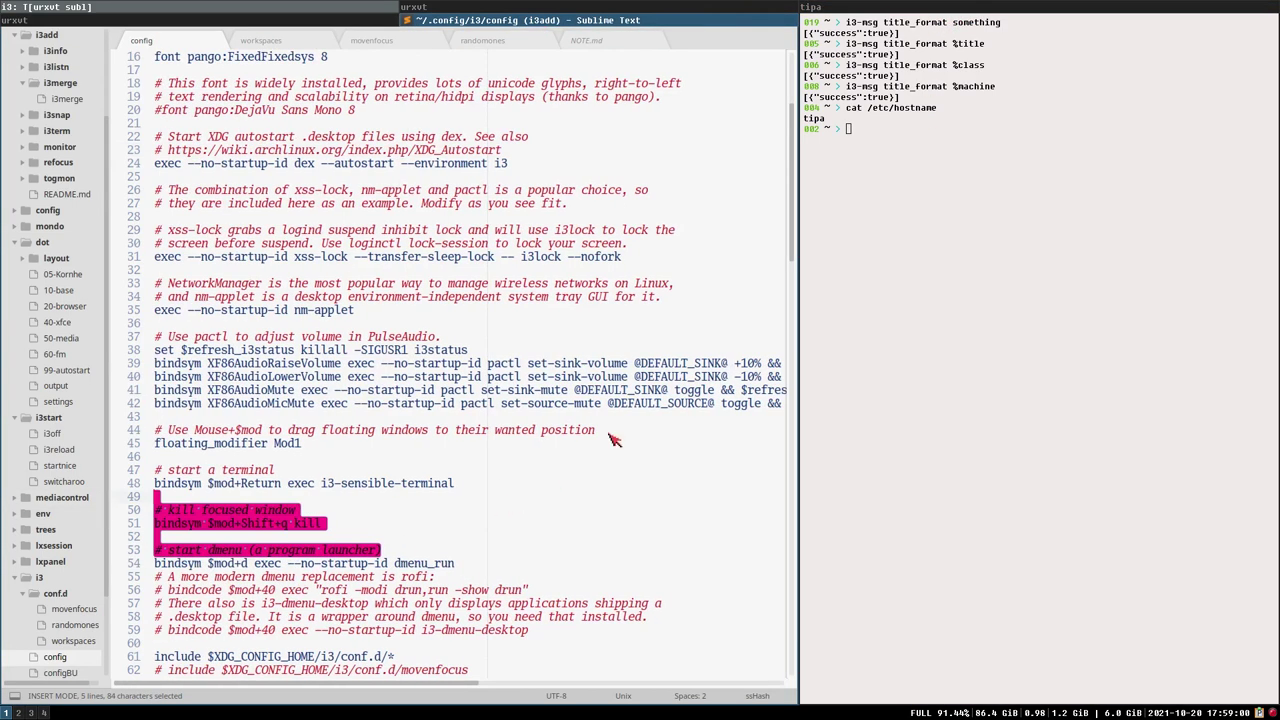
left_click_drag(794, 191, 757, 500)
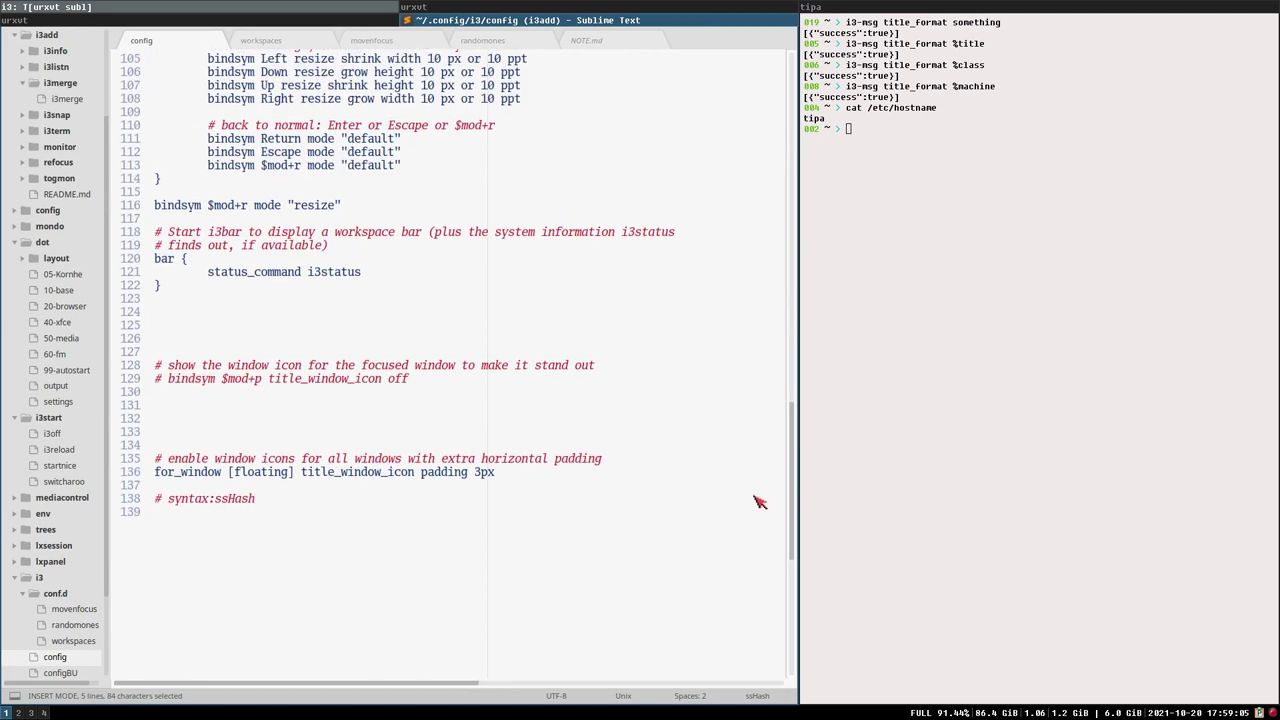
left_click(227, 485)
key("Return")
key("Return")
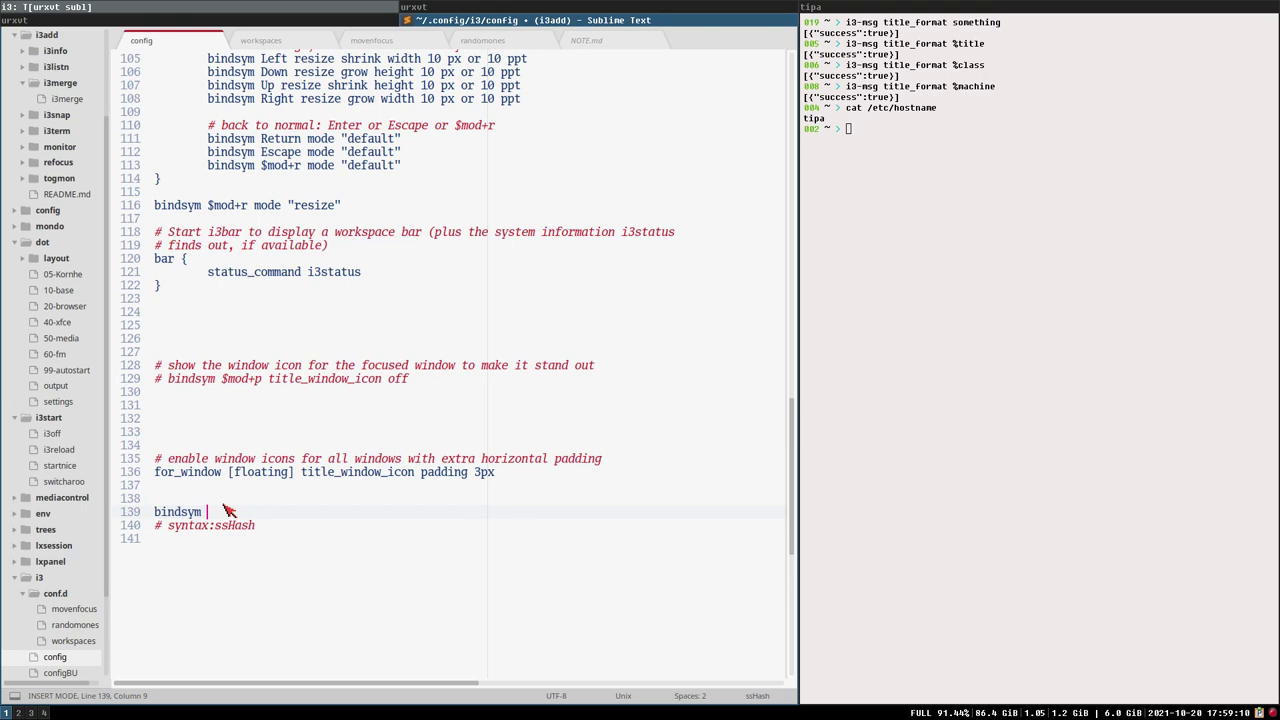
type("bindsym $mod+shift+d move container")
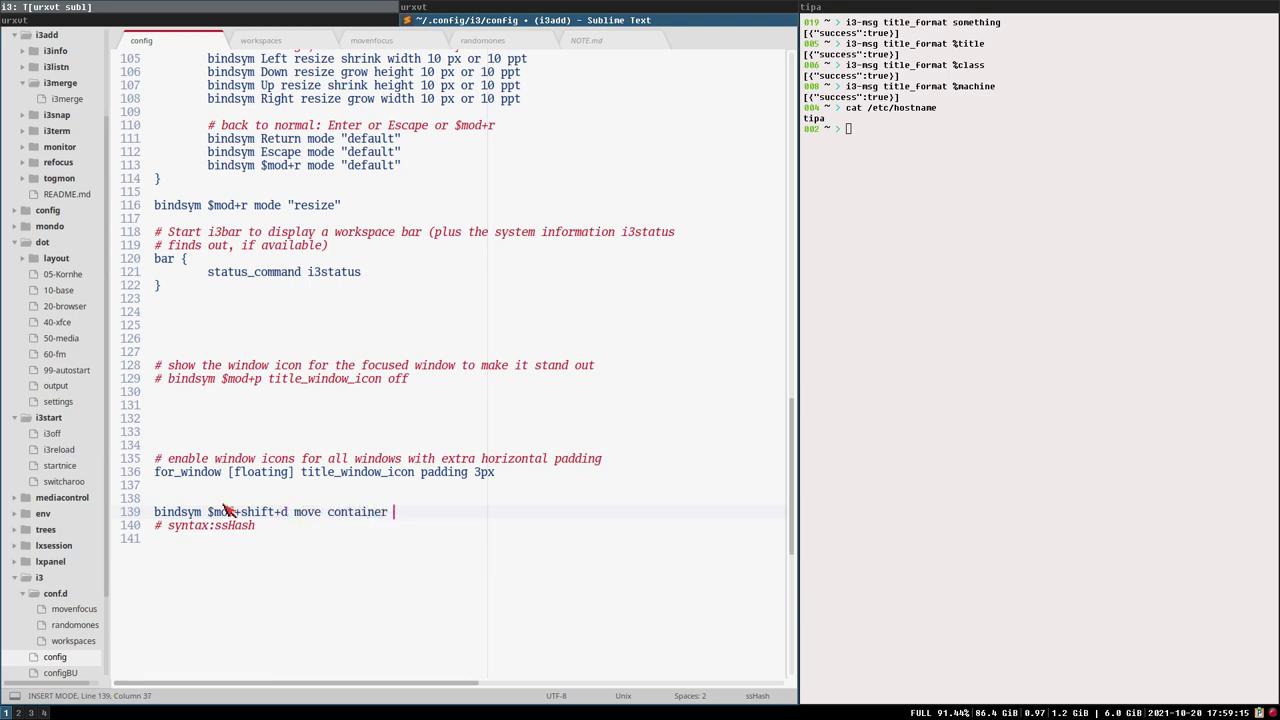
type(" to output")
- Complete the $mod+shift+d binding with the two connected outputs from xrandr, DP2-2 eDP1, and save the config
key("ctrl+s")
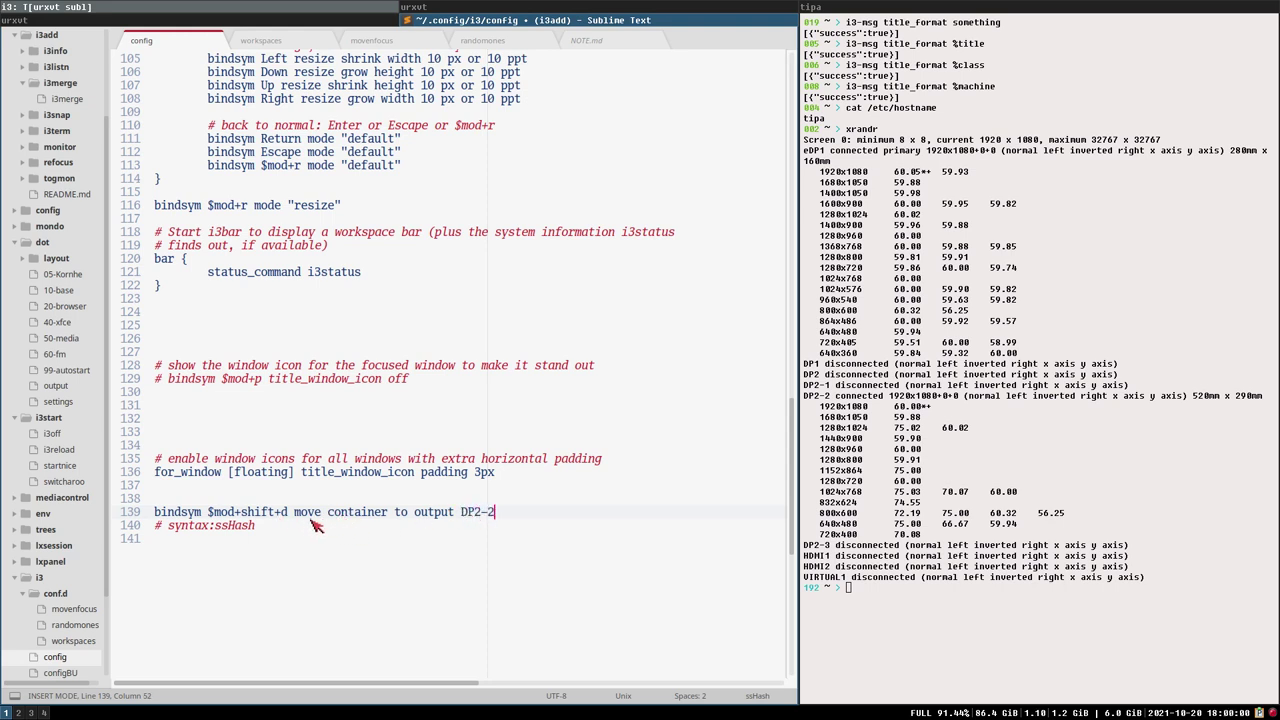
key("ctrl+s")
type("eDP1")
key("ctrl+s")
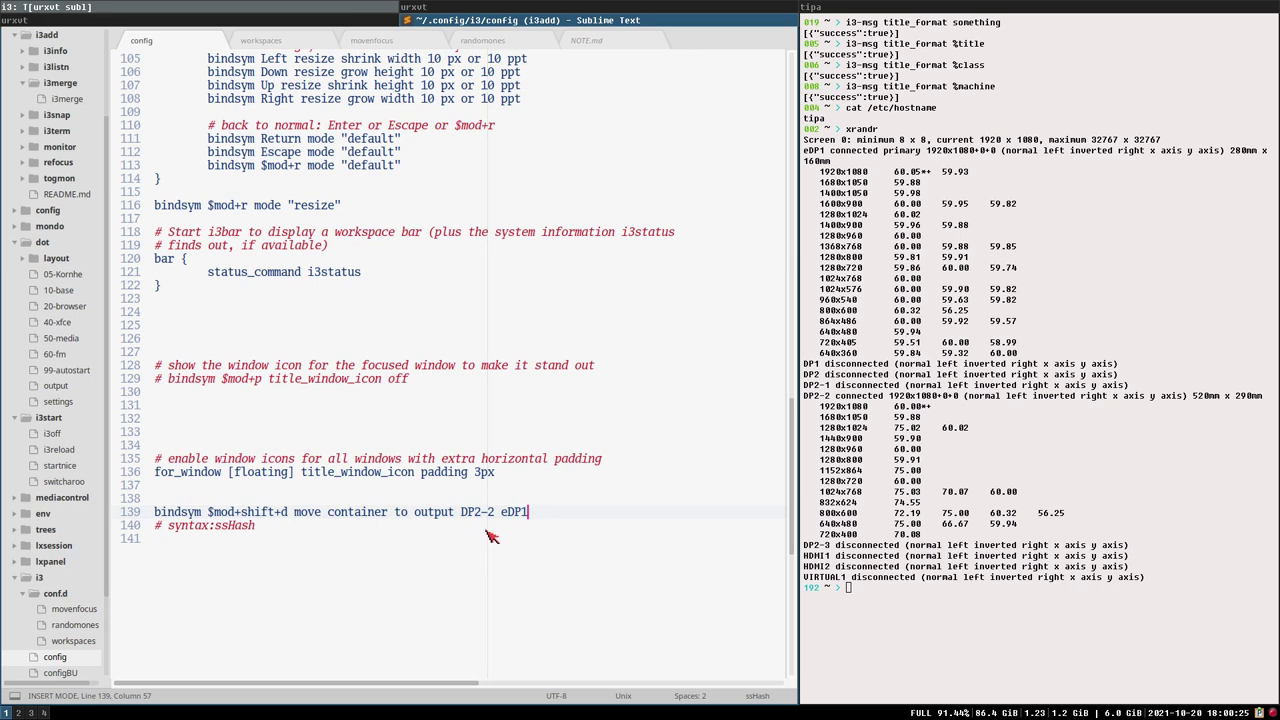
- Review the output names and the container keyword in the binding, and check the 'output next' entry in the release notes
left_click_drag(461, 512, 545, 519)
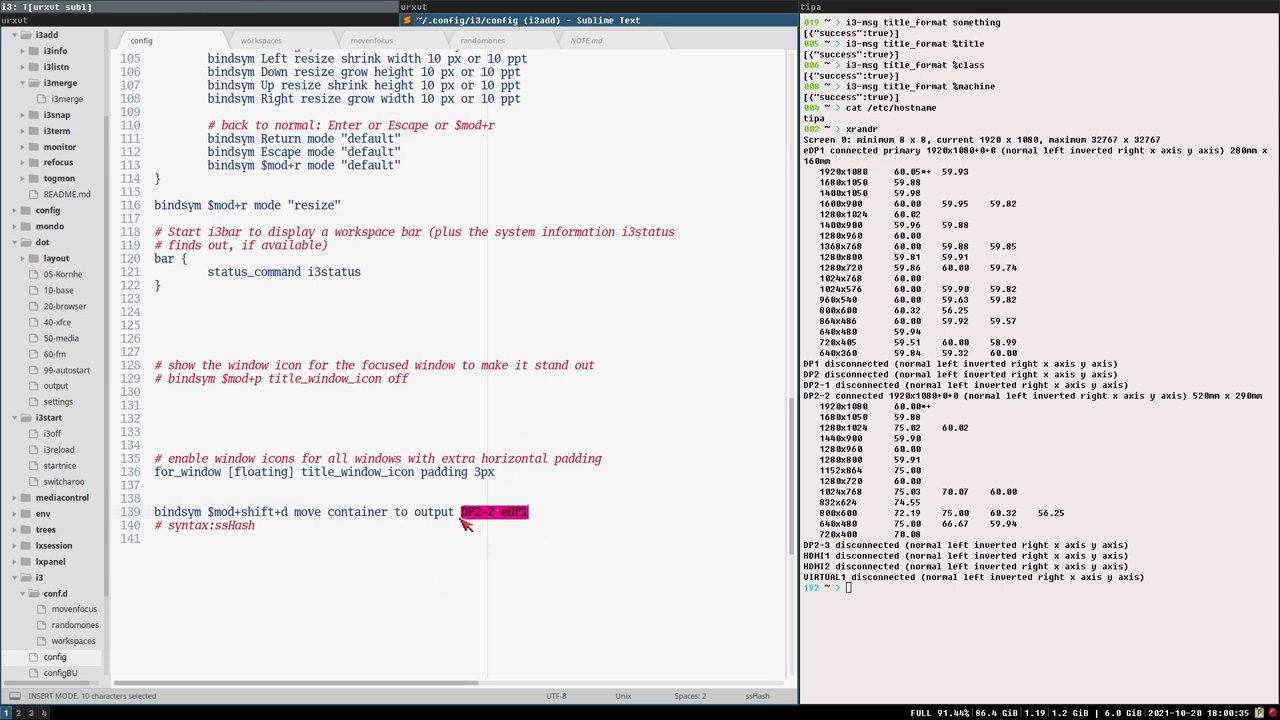
double_click(340, 516)
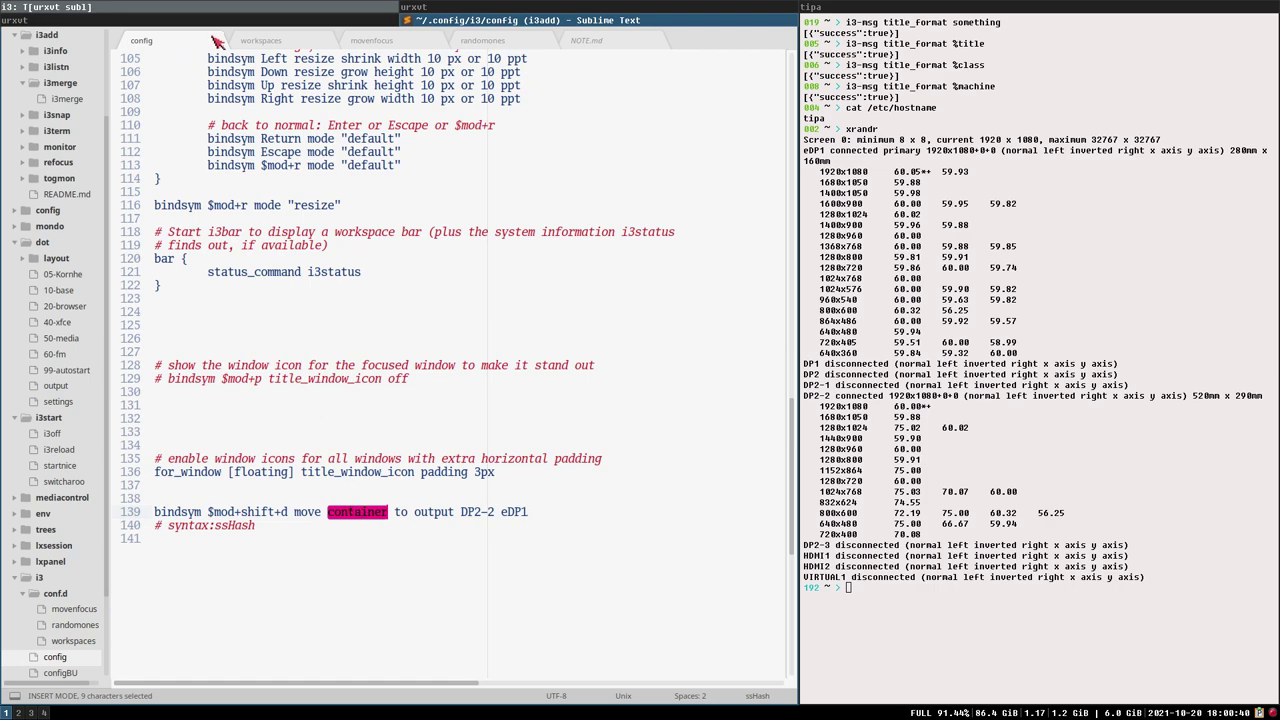
left_click(144, 18)
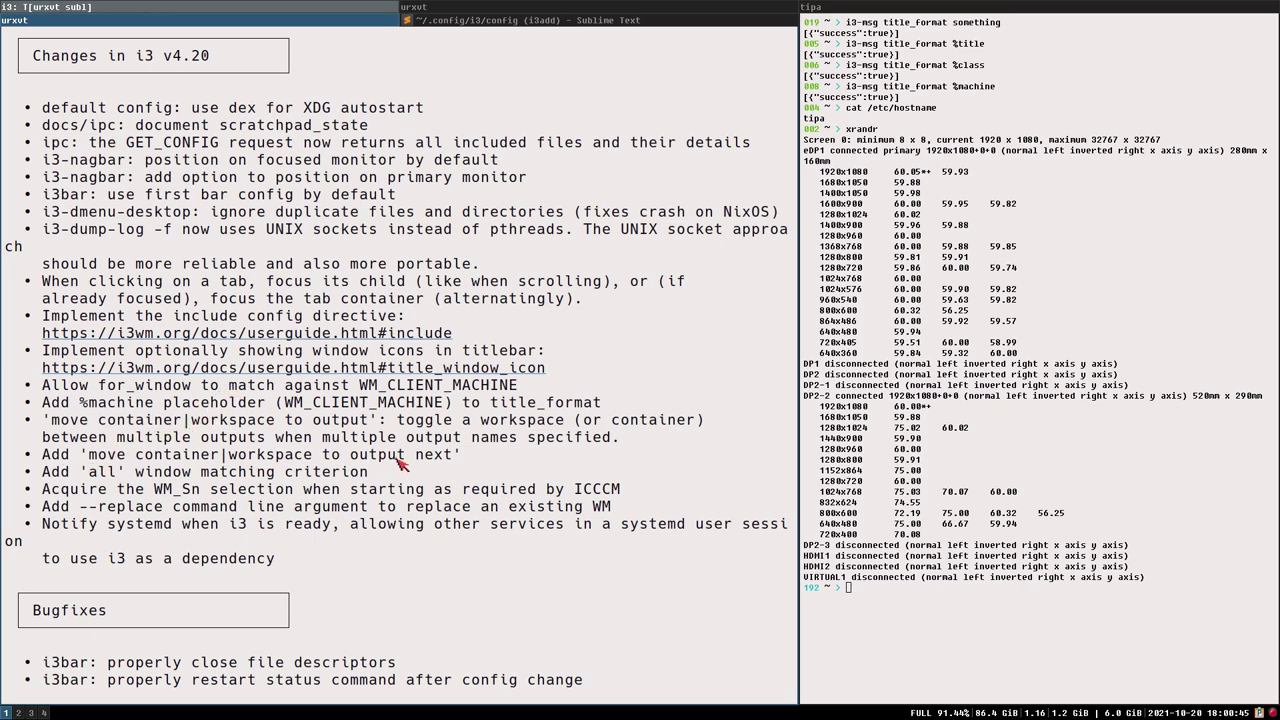
left_click_drag(406, 460, 453, 462)
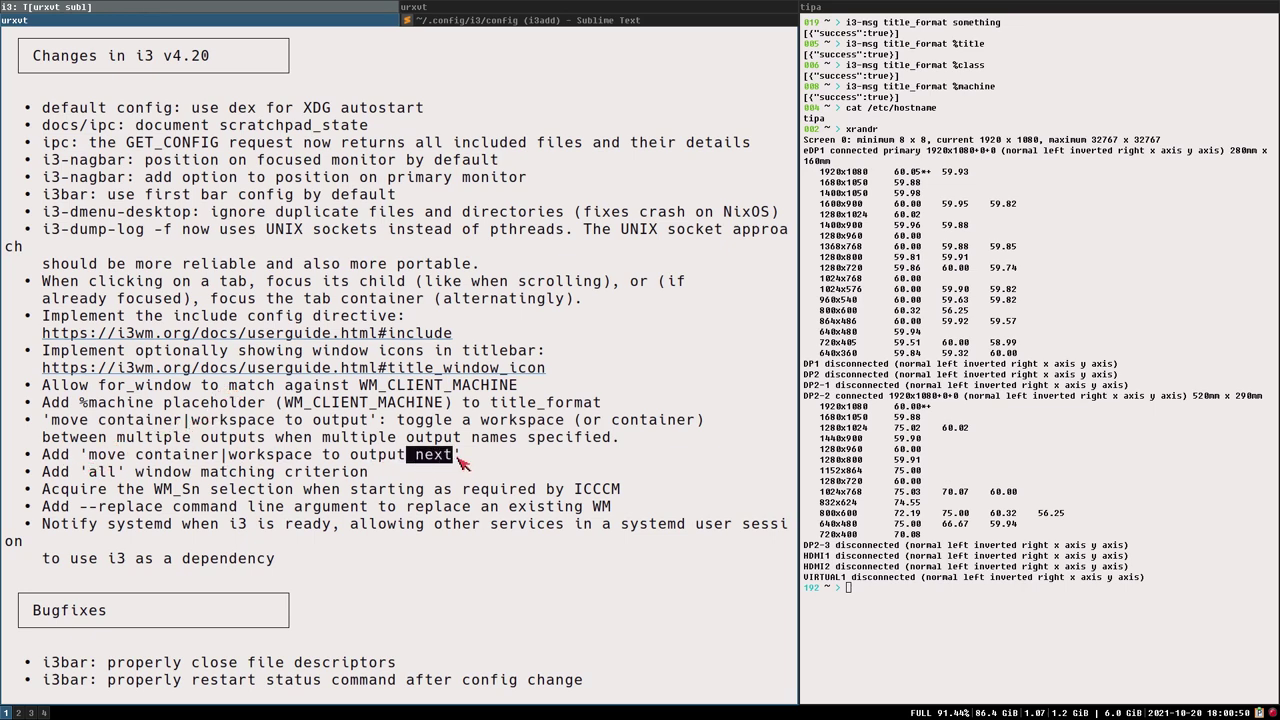
- Replace the output names in the $mod+shift+d binding with "next", save the config, and select the whole line
left_click(430, 28)
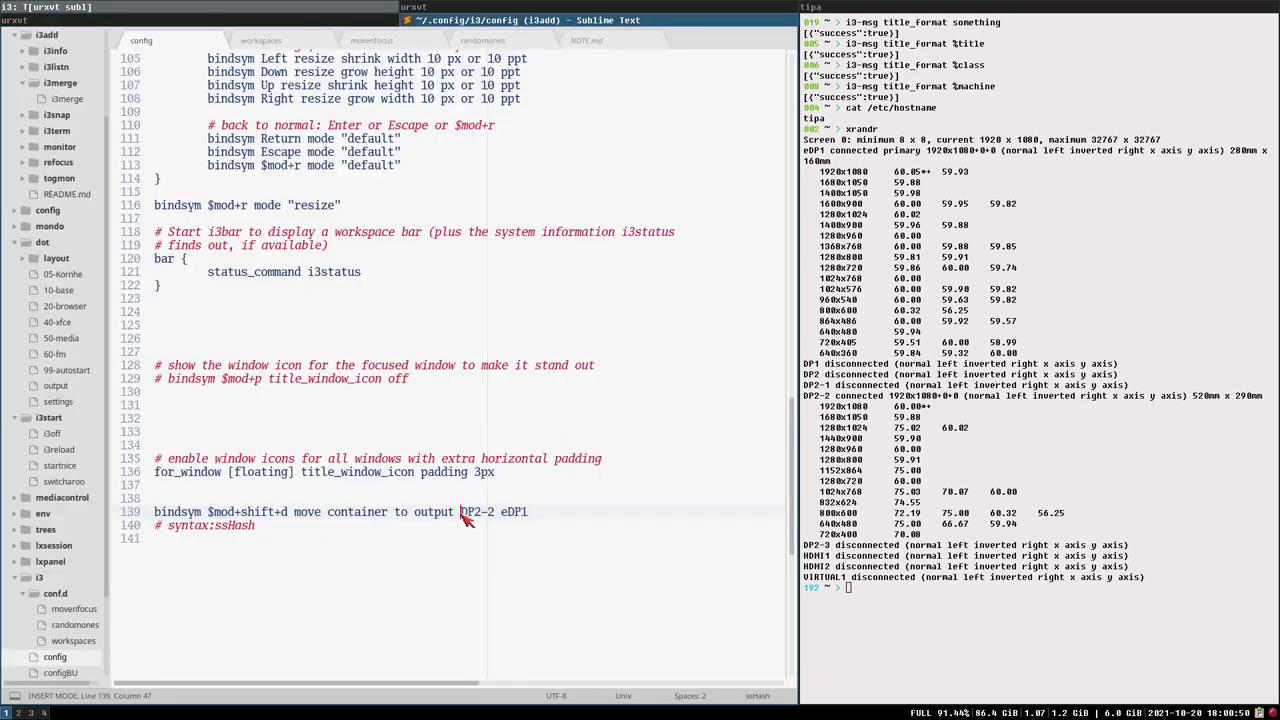
left_click_drag(461, 513, 555, 520)
type("next")
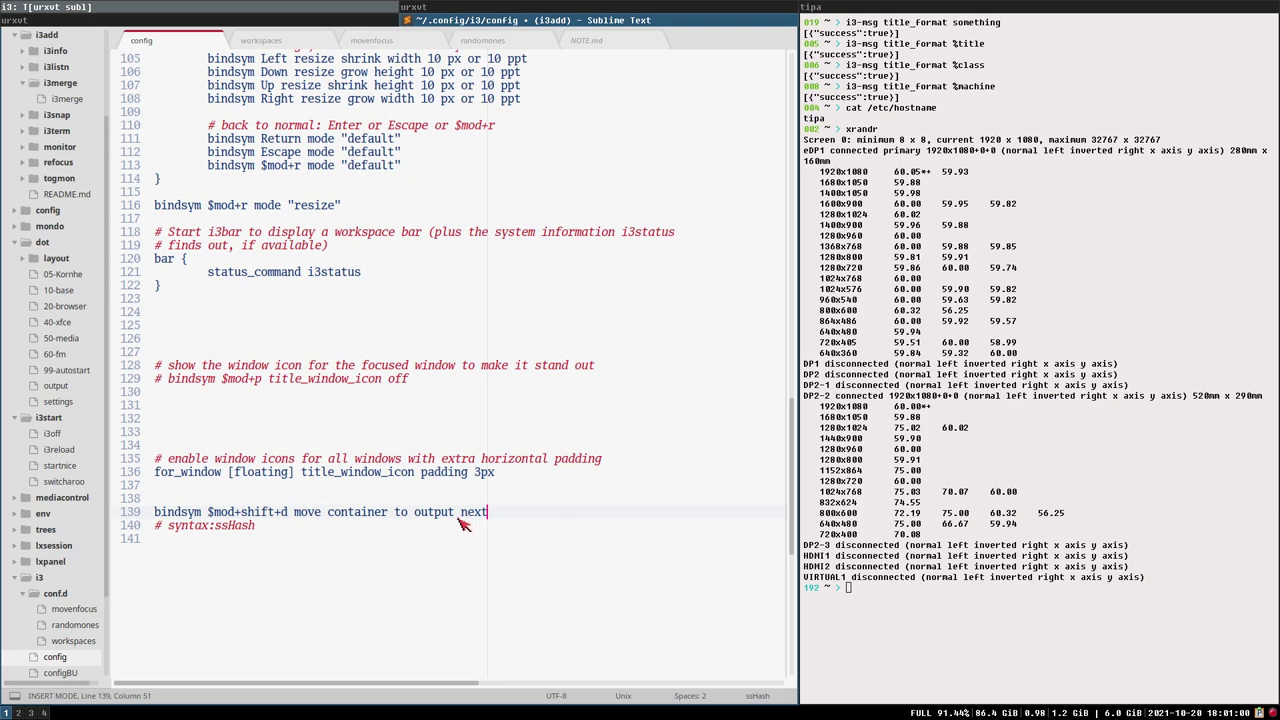
key("ctrl+s")
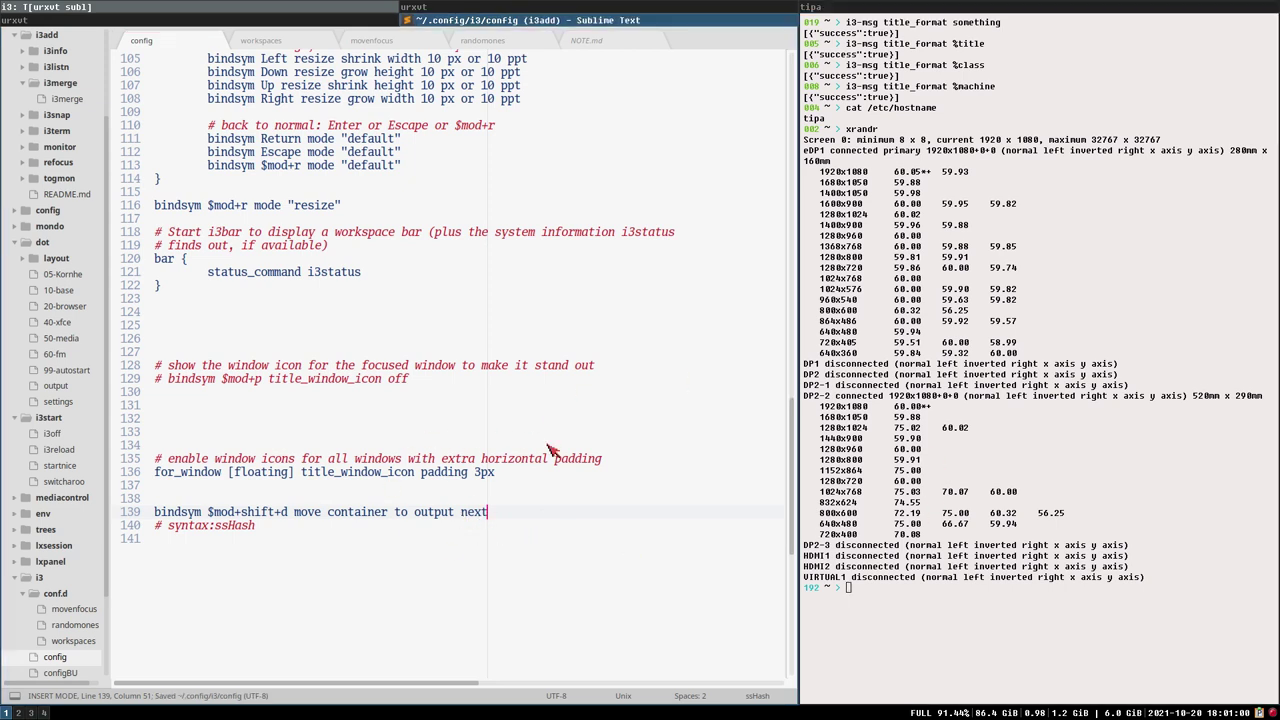
double_click(478, 514)
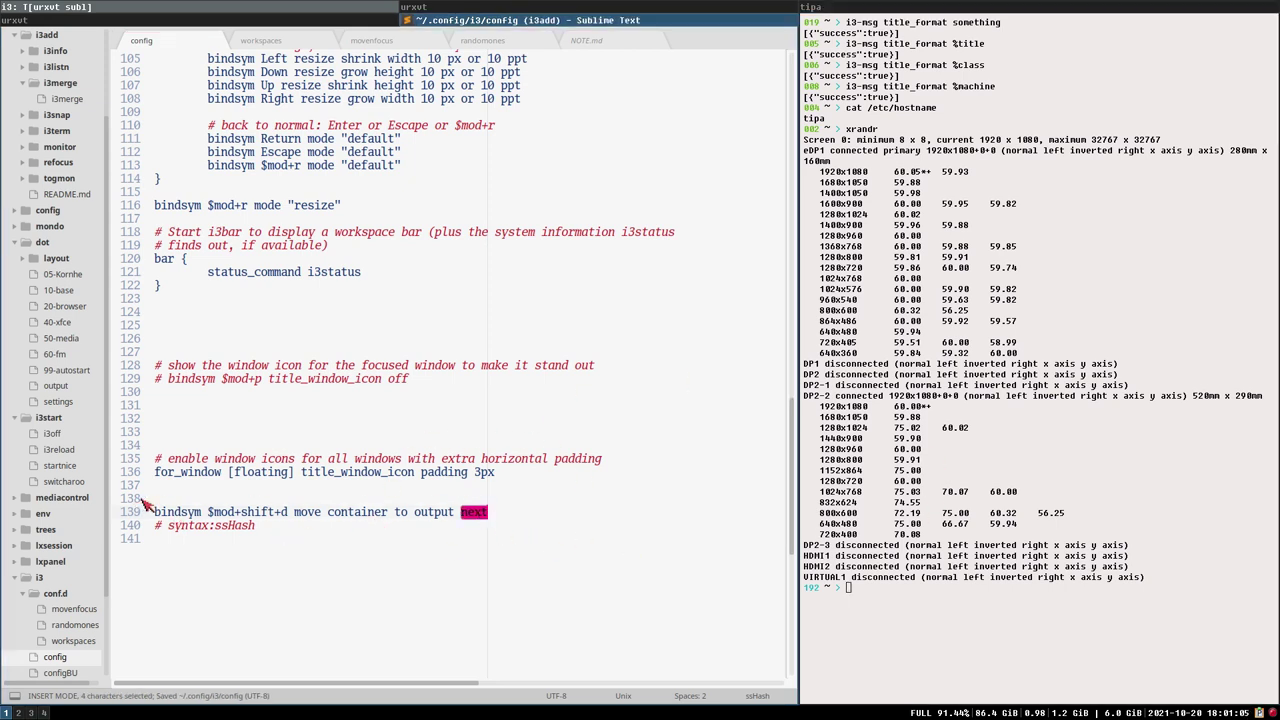
left_click(496, 513)
left_click_drag(496, 513, 150, 518)
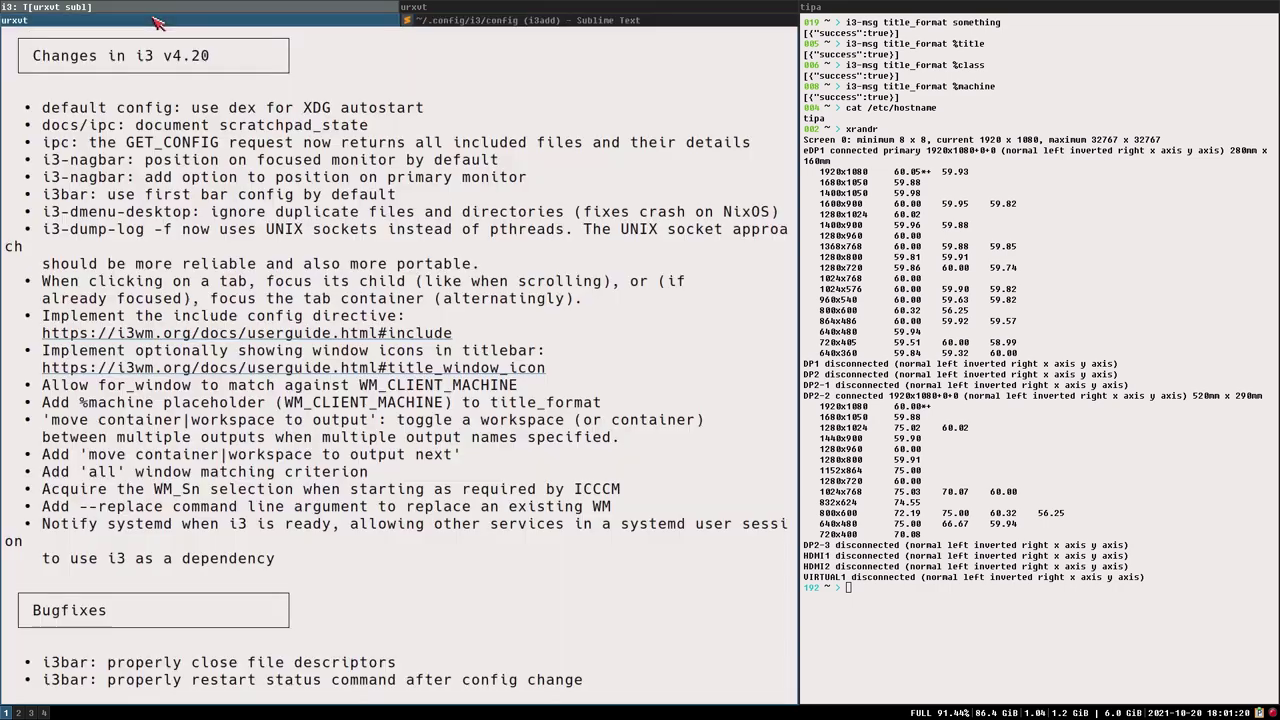
- Return to the release notes and examine the entry about the 'all' window matching criterion
left_click(158, 21)
left_click_drag(82, 472, 135, 478)
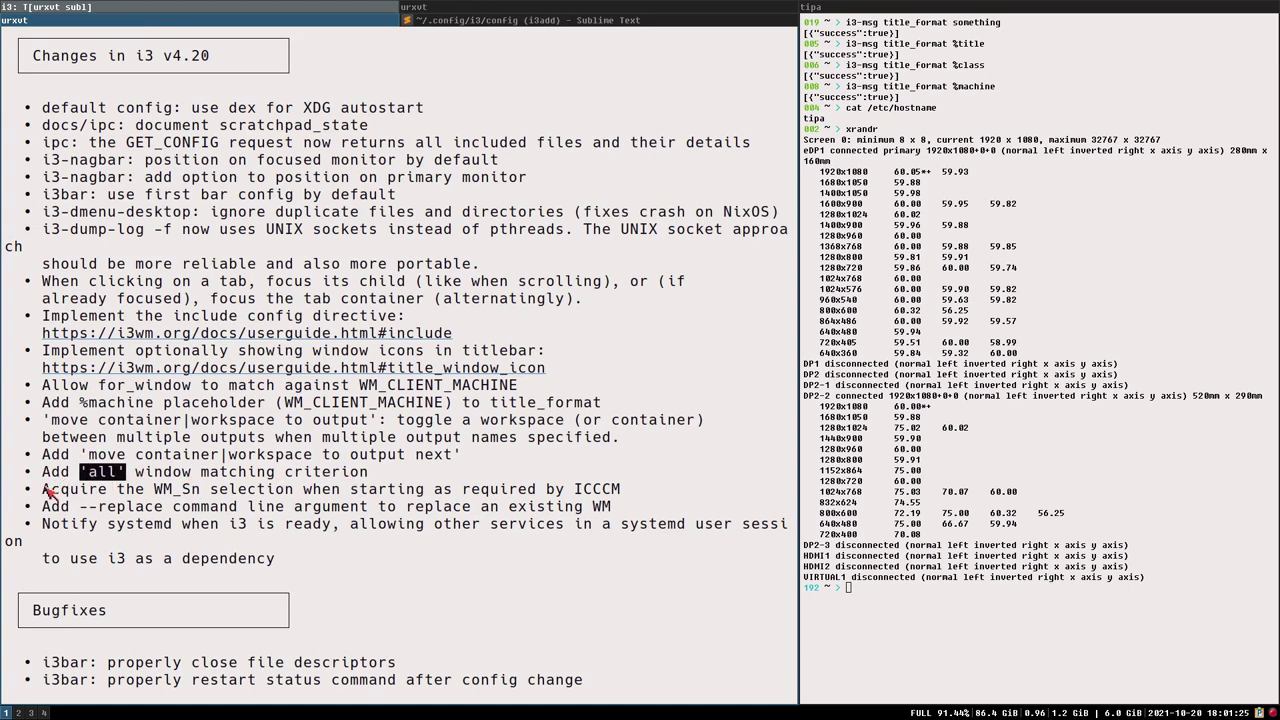
double_click(318, 473)
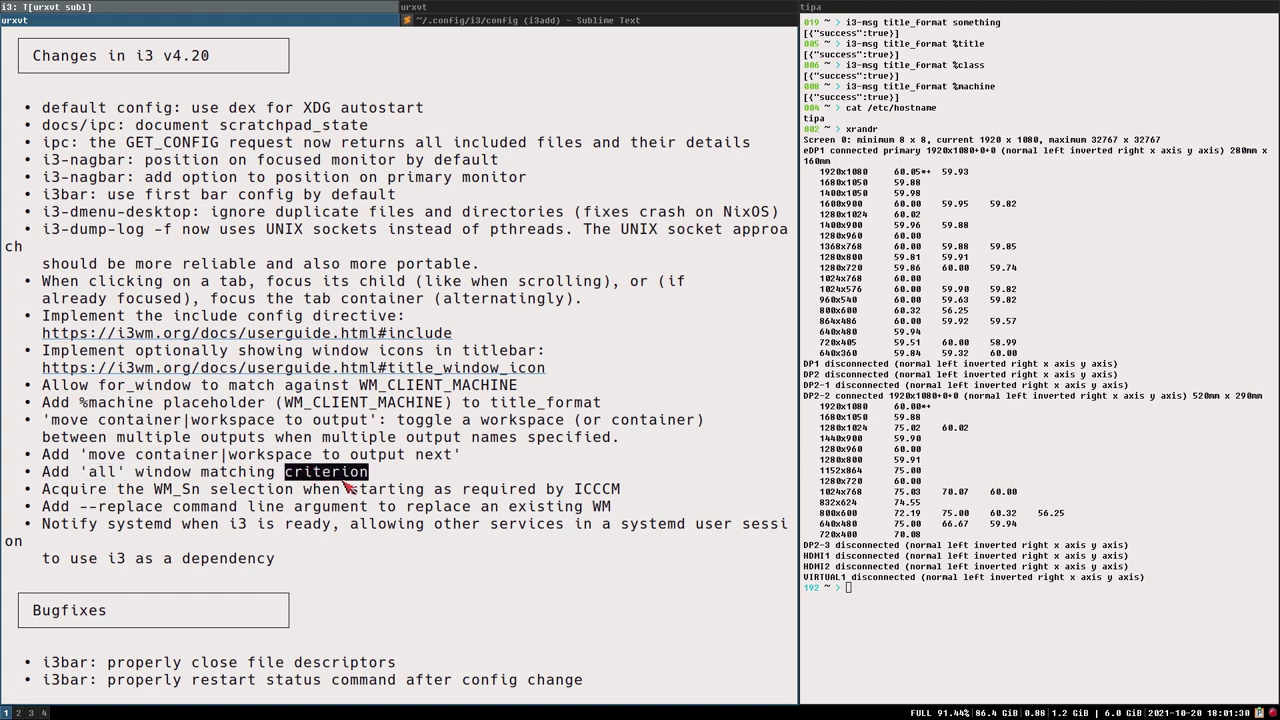
- Highlight the words "criterion" and "all" in the release note about the new window matching criterion
left_click(289, 481)
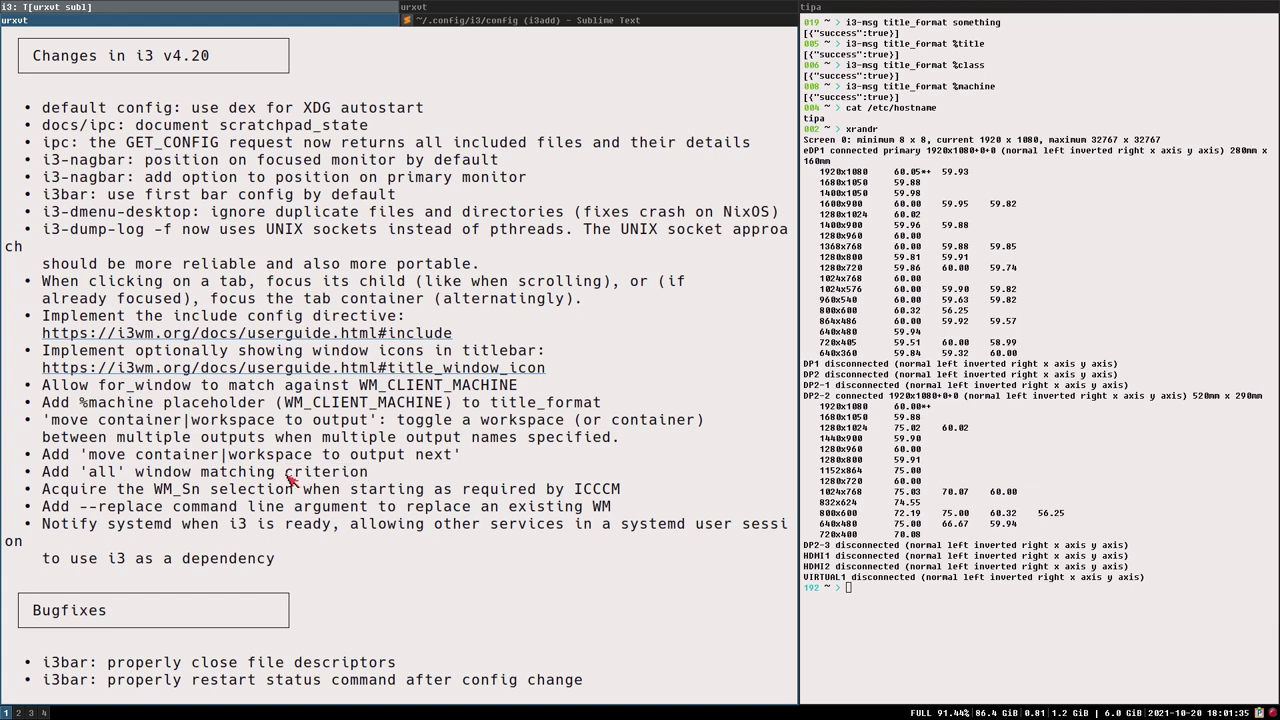
left_click_drag(289, 478, 378, 478)
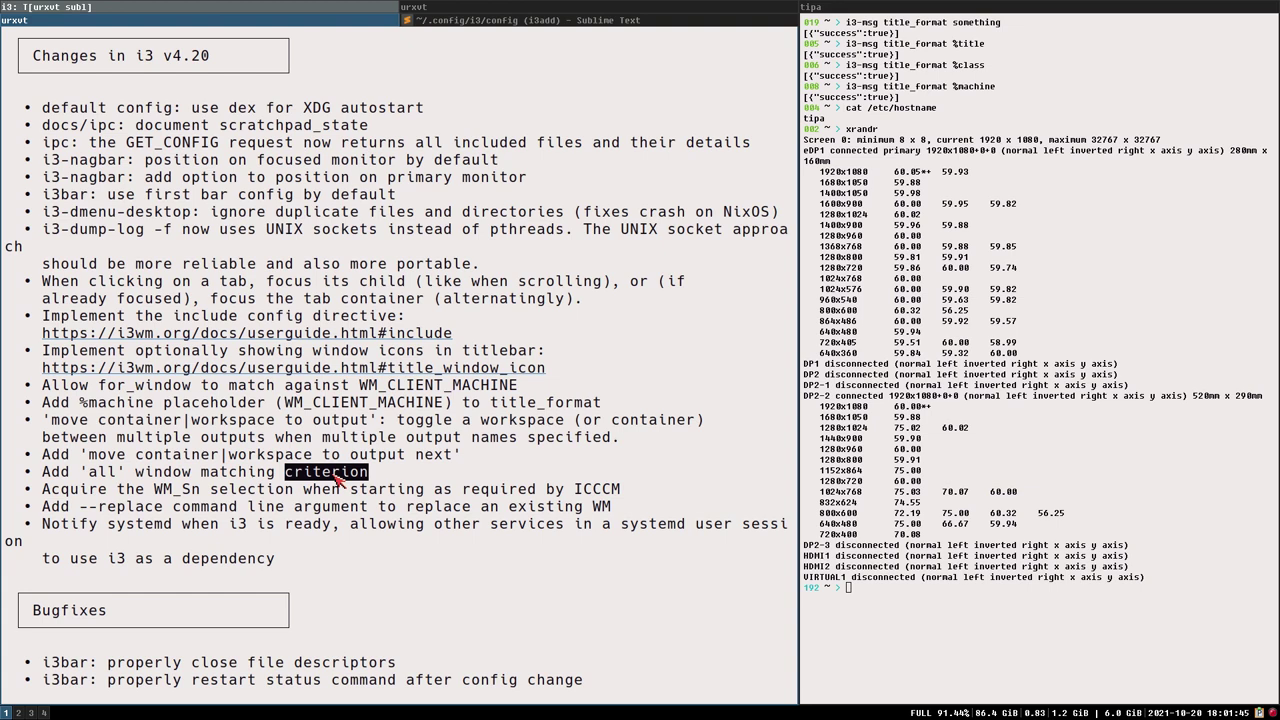
double_click(97, 476)
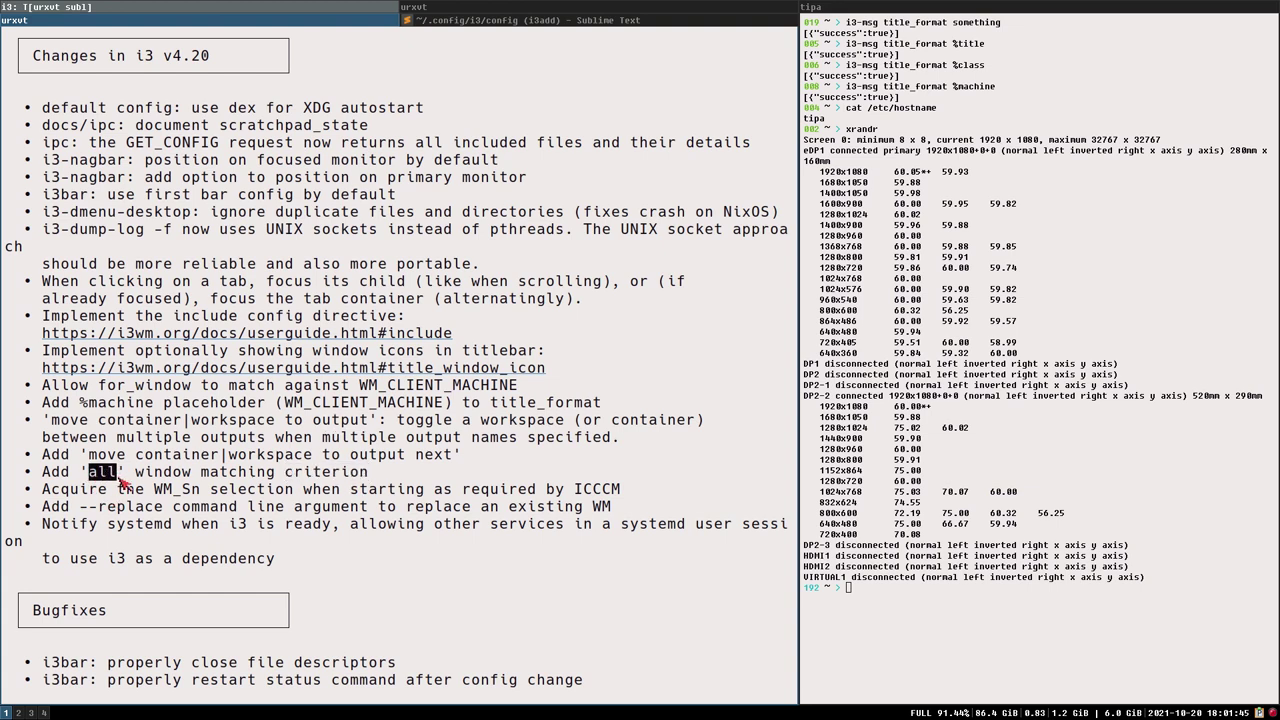
- Replace the floating criterion with "all" in the config's for_window title_window_icon rule, save the file, and return to the release notes
left_click(440, 25)
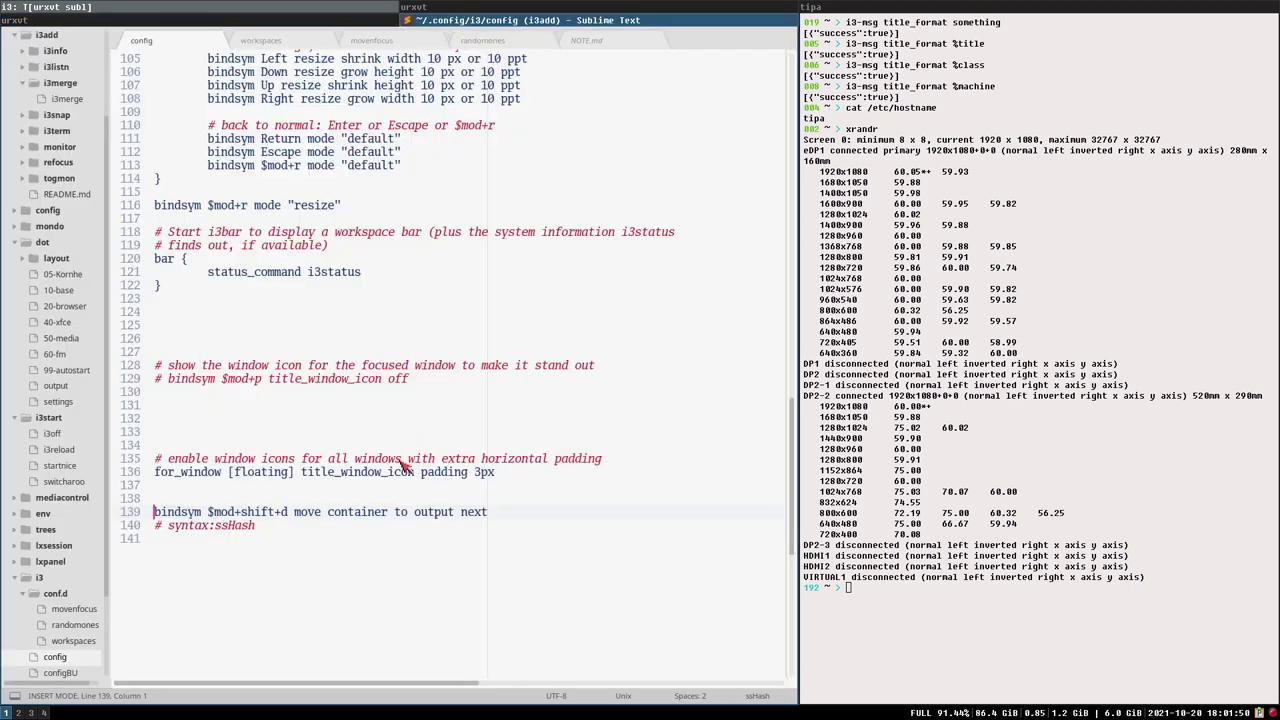
double_click(260, 474)
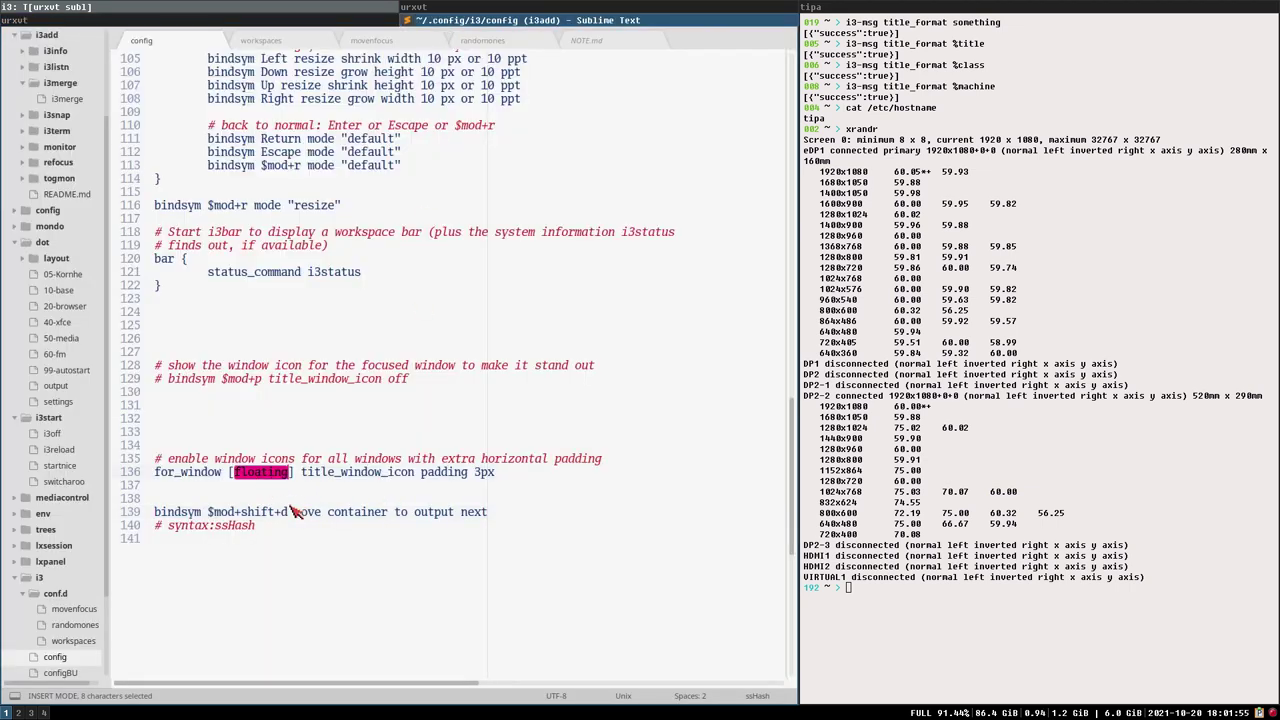
type("all")
left_click(197, 459)
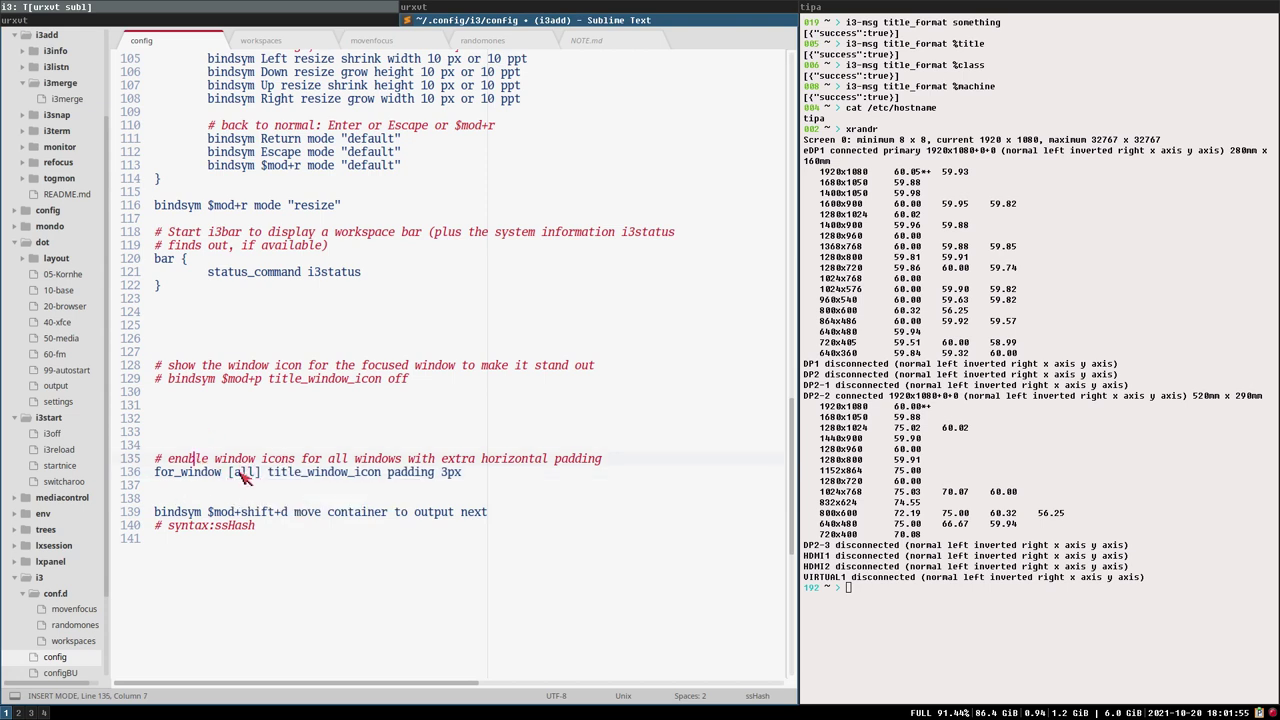
double_click(244, 474)
left_click(244, 474)
left_click_drag(229, 473, 258, 472)
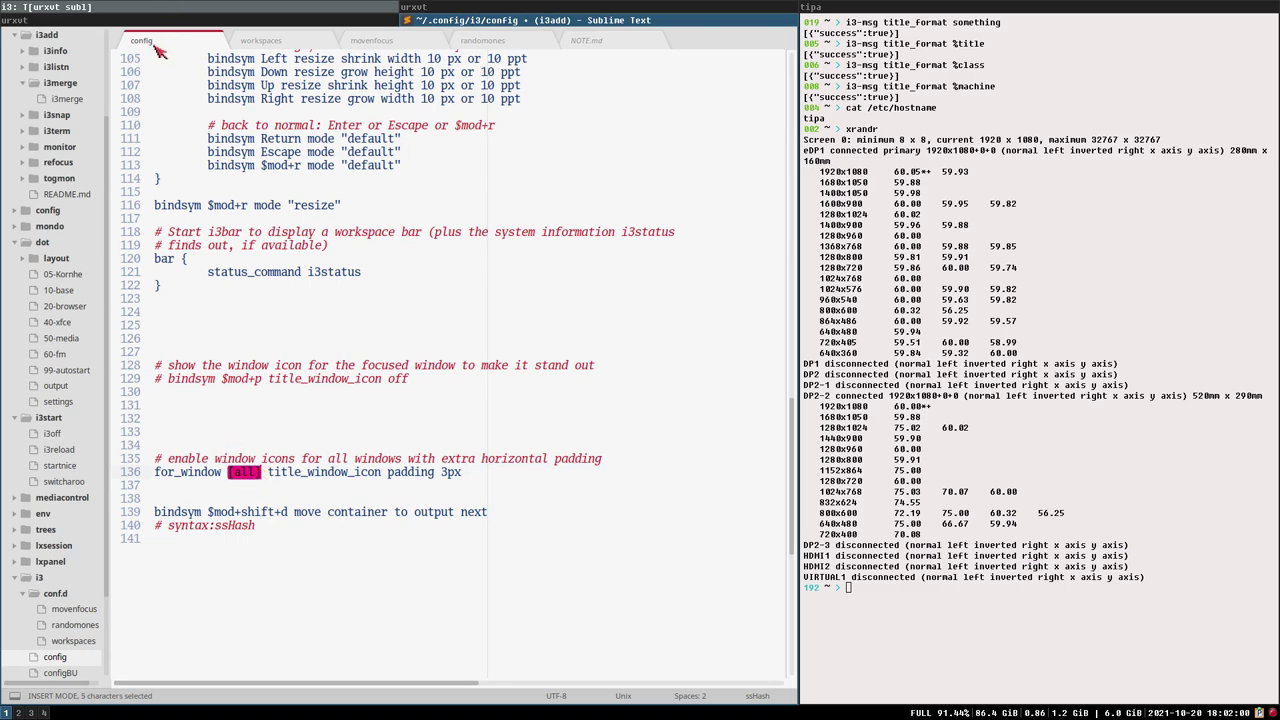
left_click(135, 20)
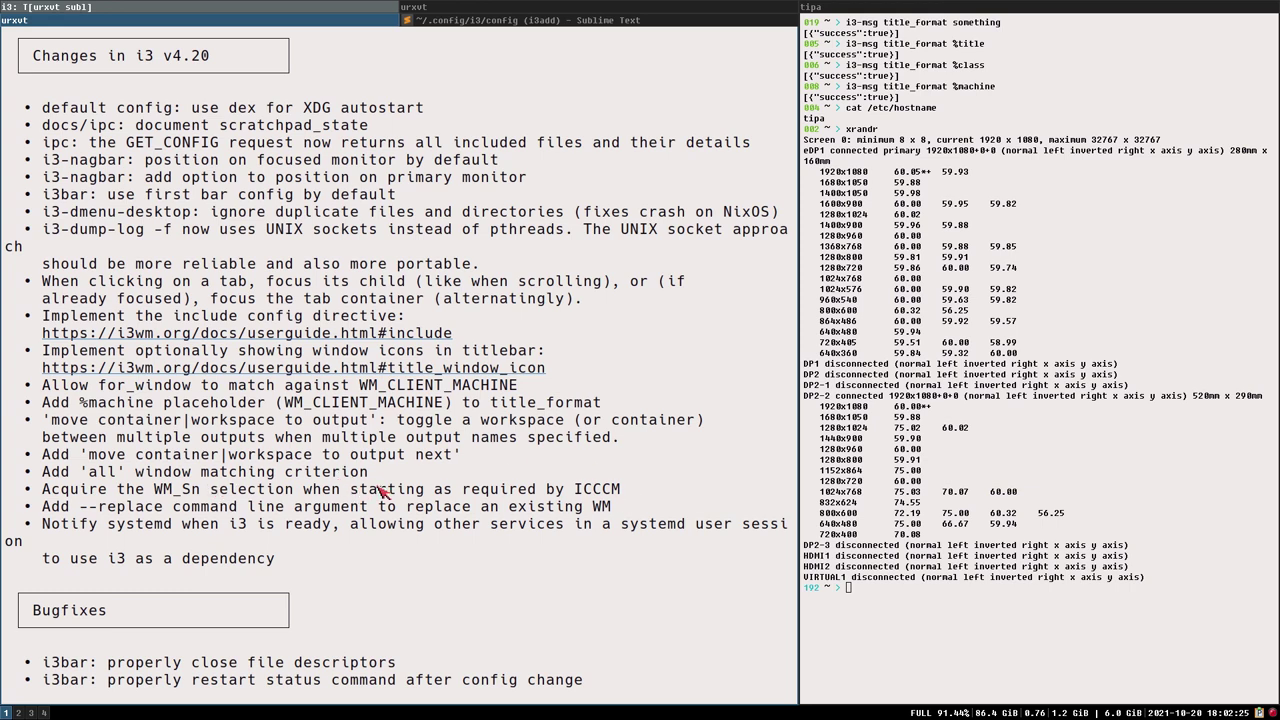
- Collapse the i3add, dot and i3start folders in the editor's file tree and open xinitrc from the env folder
left_click(520, 21)
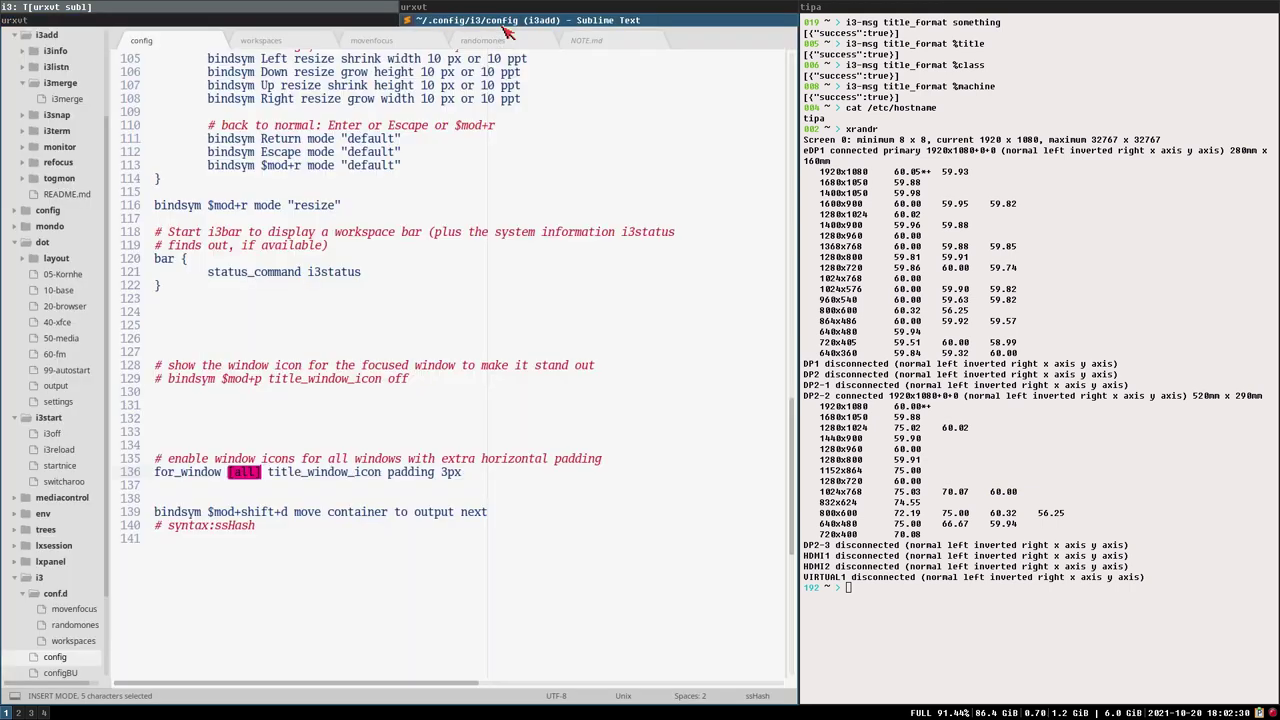
left_click(340, 313)
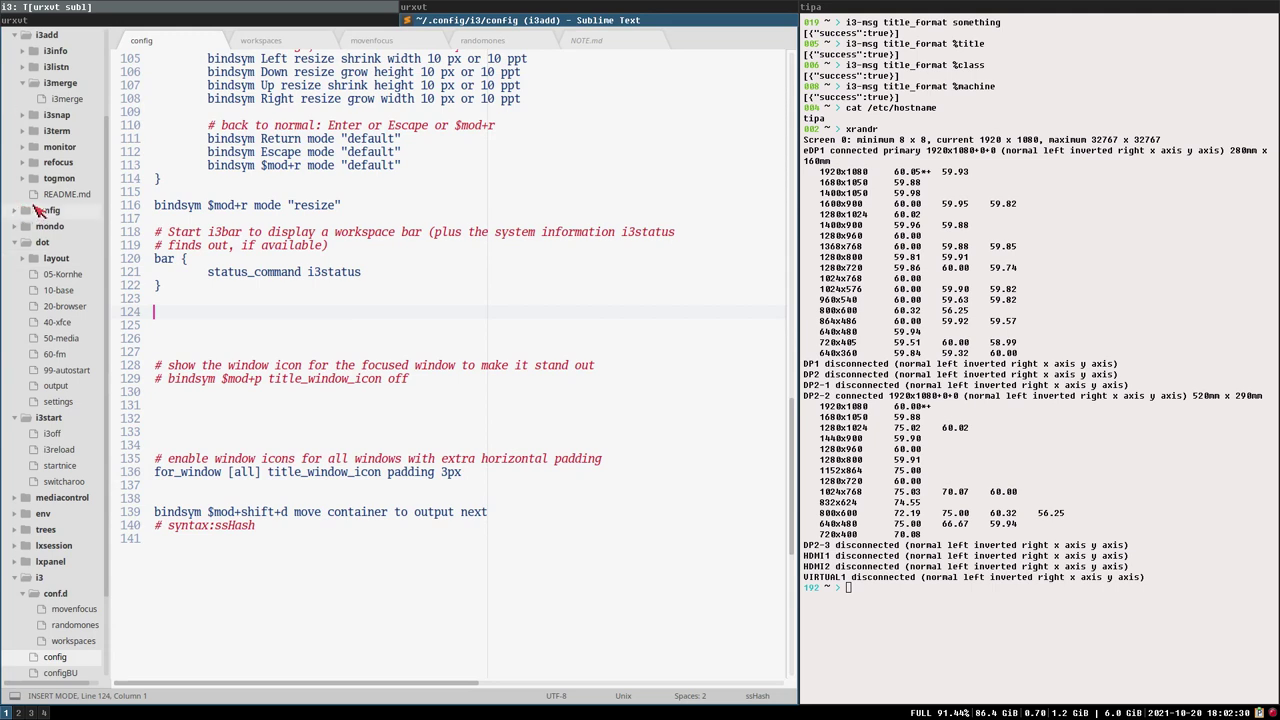
scroll(52, 120, "up", 3)
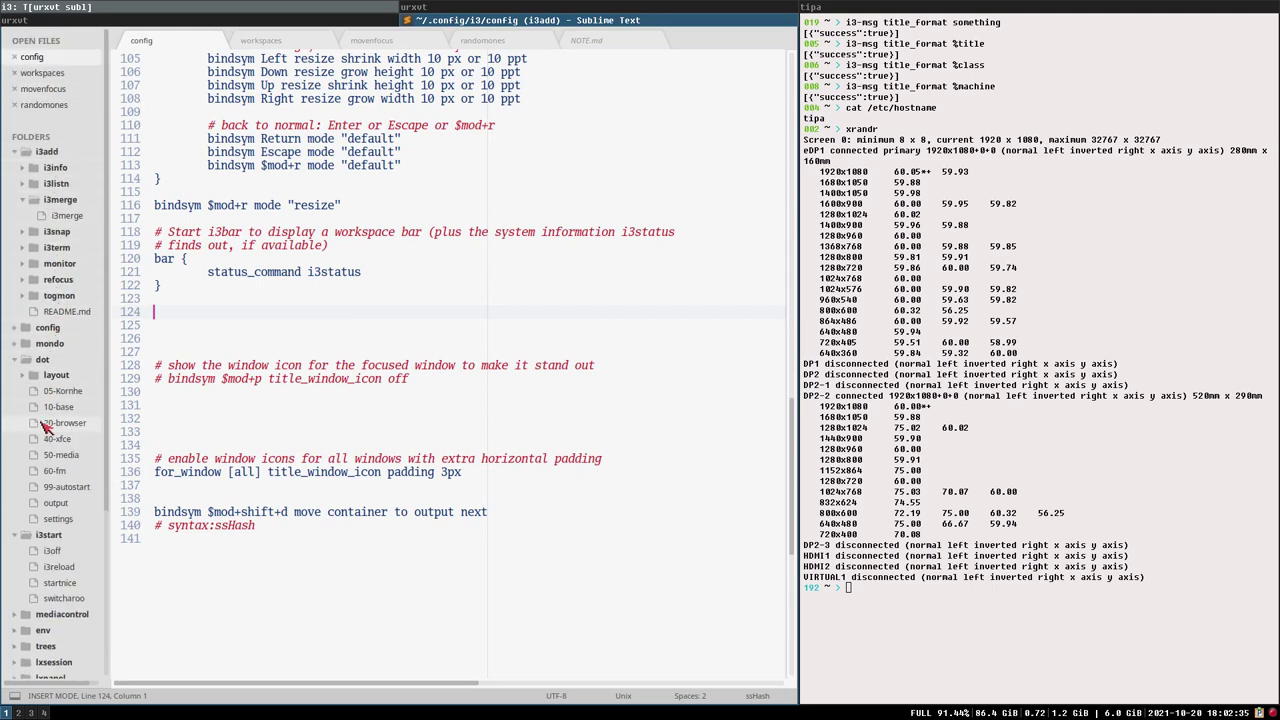
left_click(21, 151)
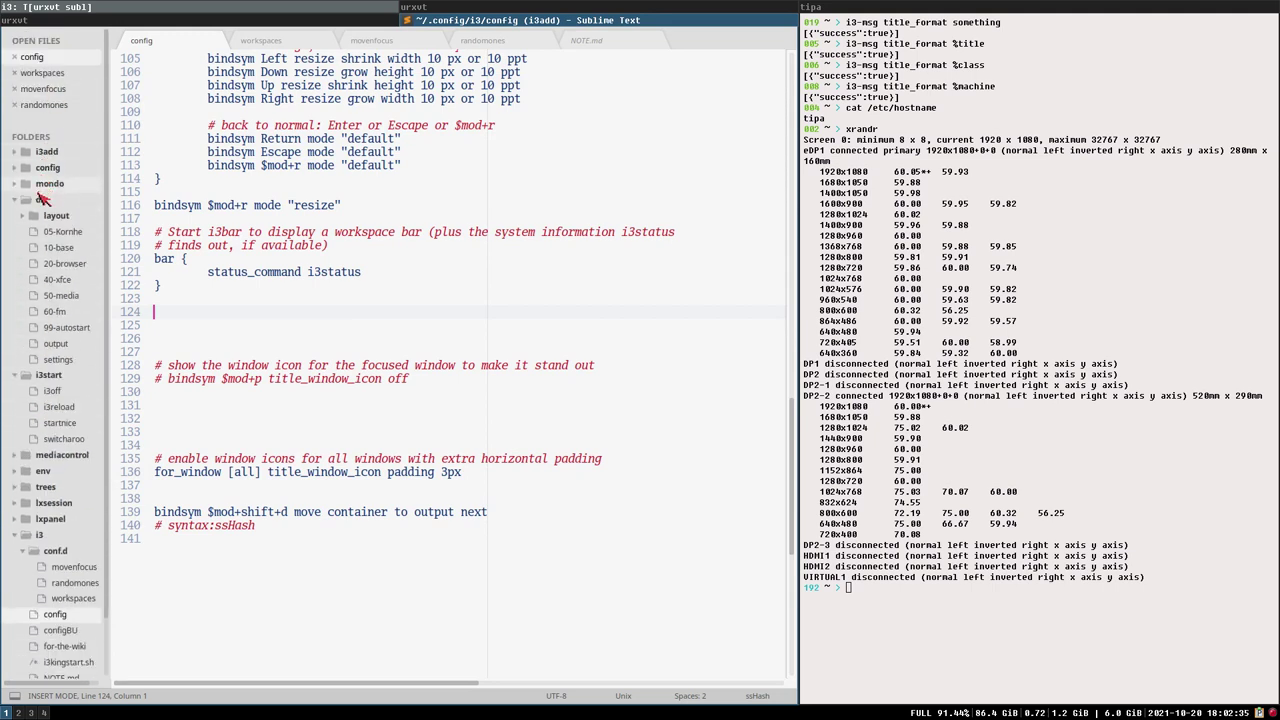
scroll(38, 201, "down", 1)
left_click(40, 201)
left_click(47, 214)
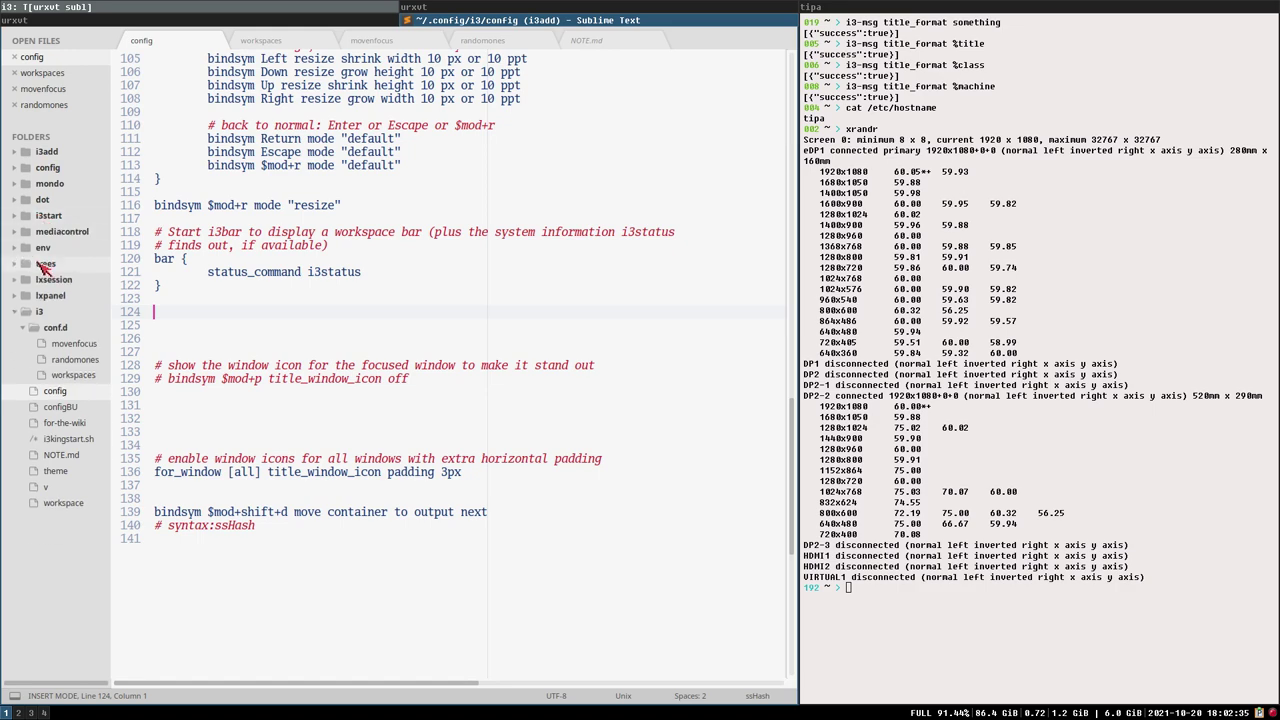
left_click(43, 249)
left_click(55, 343)
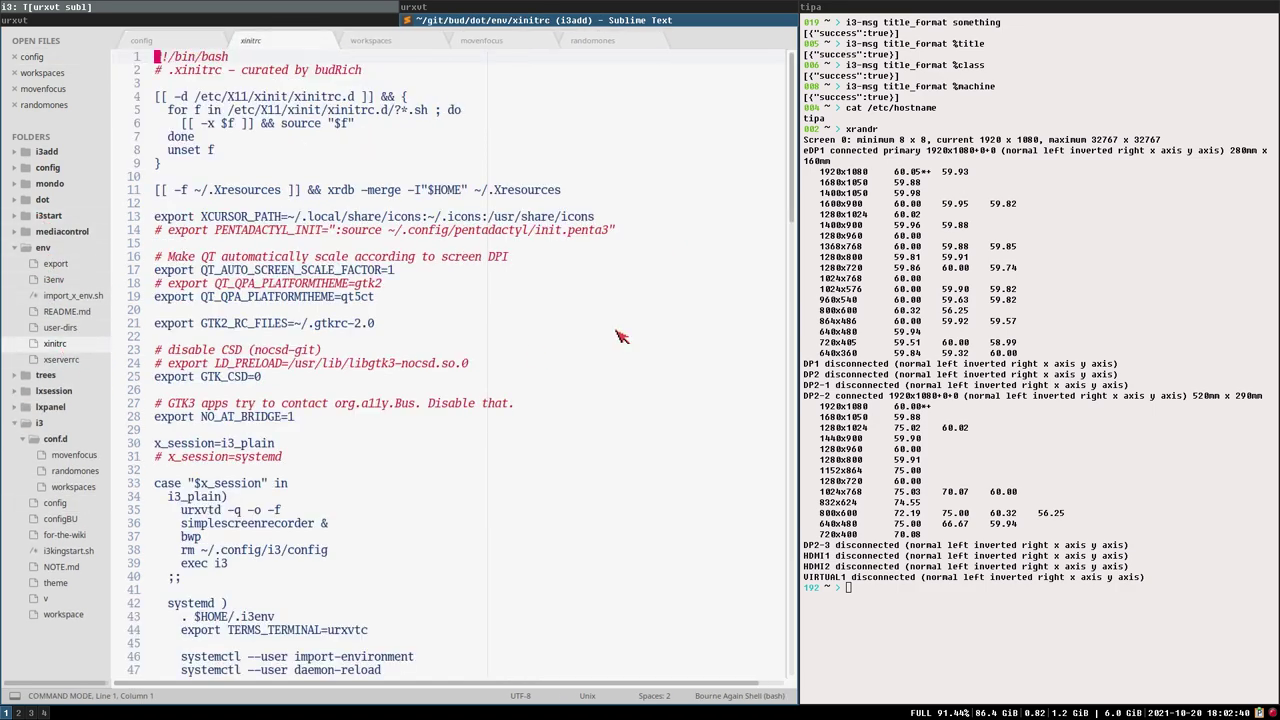
- Look through xinitrc, highlighting the xinitrc.d sourcing loop and the line that merges ~/.Xresources
scroll(787, 140, "down", 4)
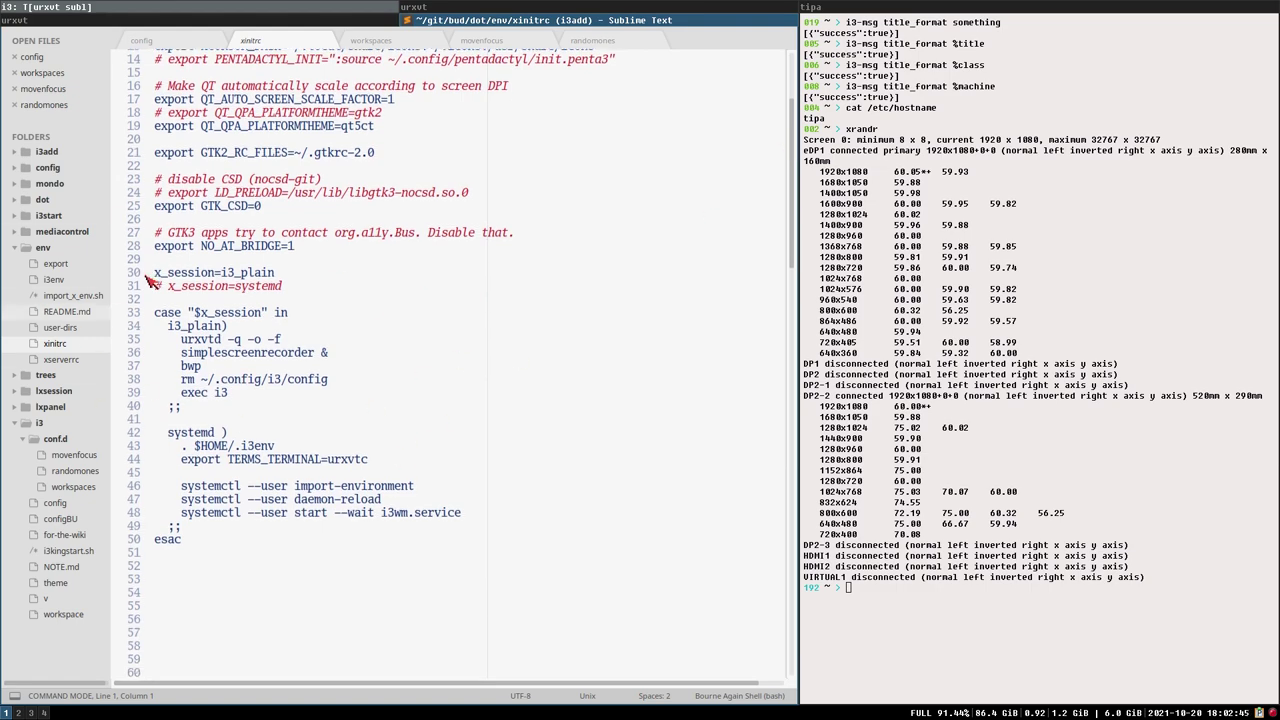
scroll(352, 402, "up", 5)
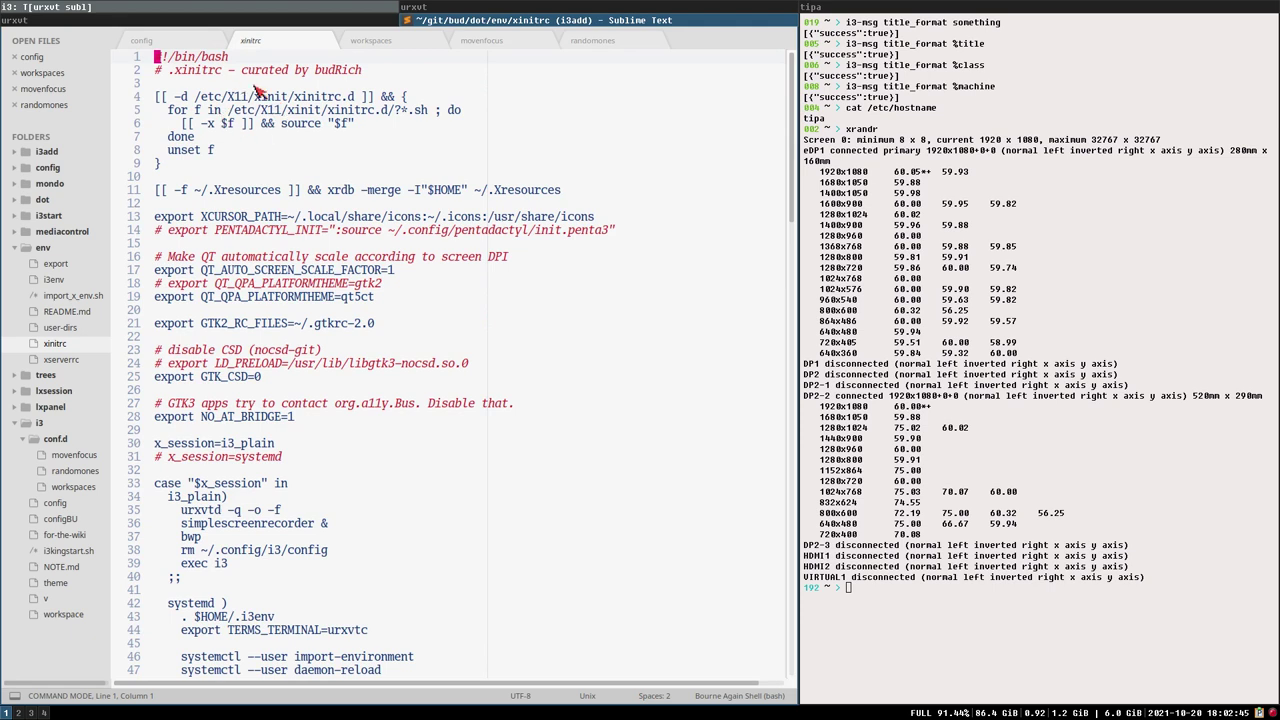
left_click_drag(208, 166, 176, 98)
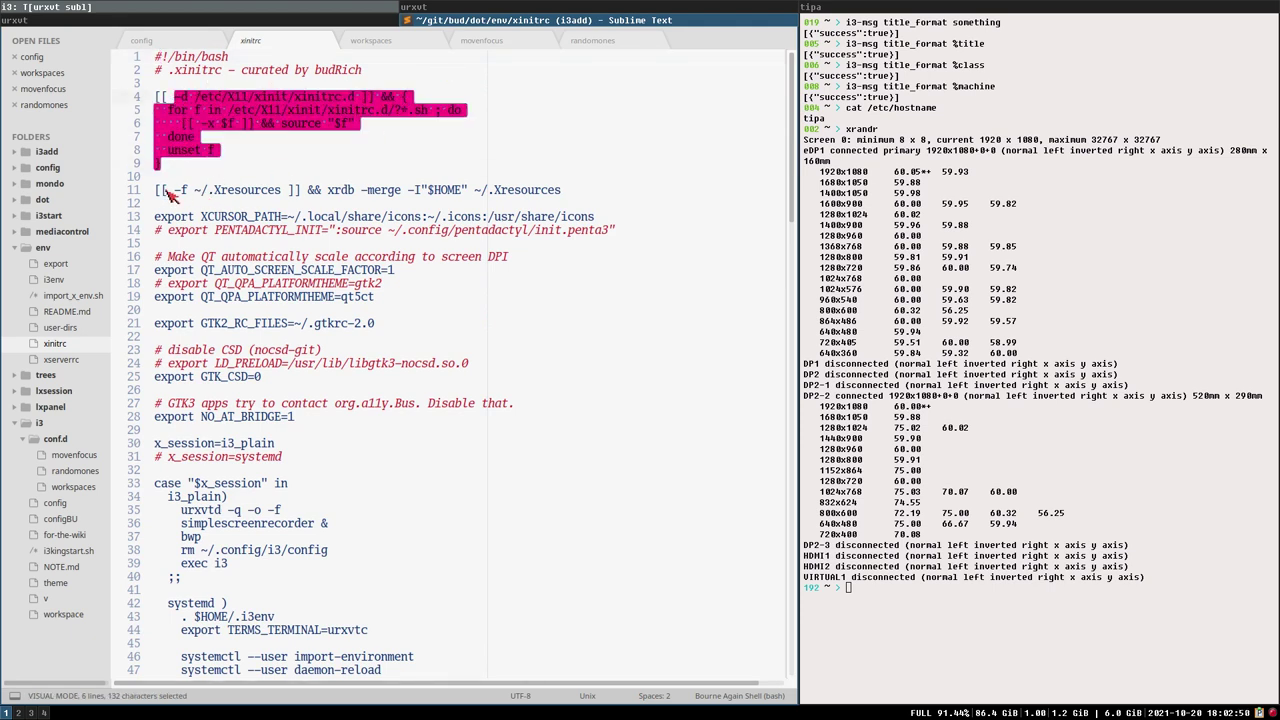
left_click_drag(208, 190, 600, 196)
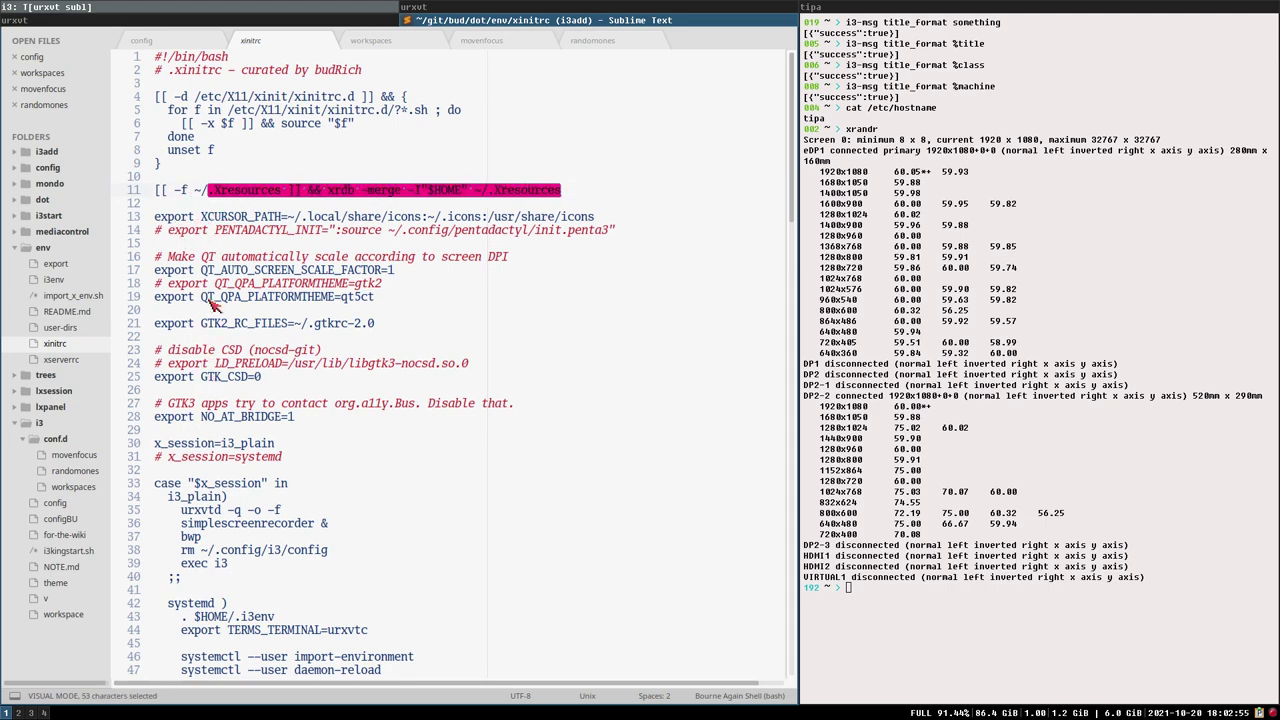
scroll(255, 338, "down", 3)
scroll(255, 338, "down", 2)
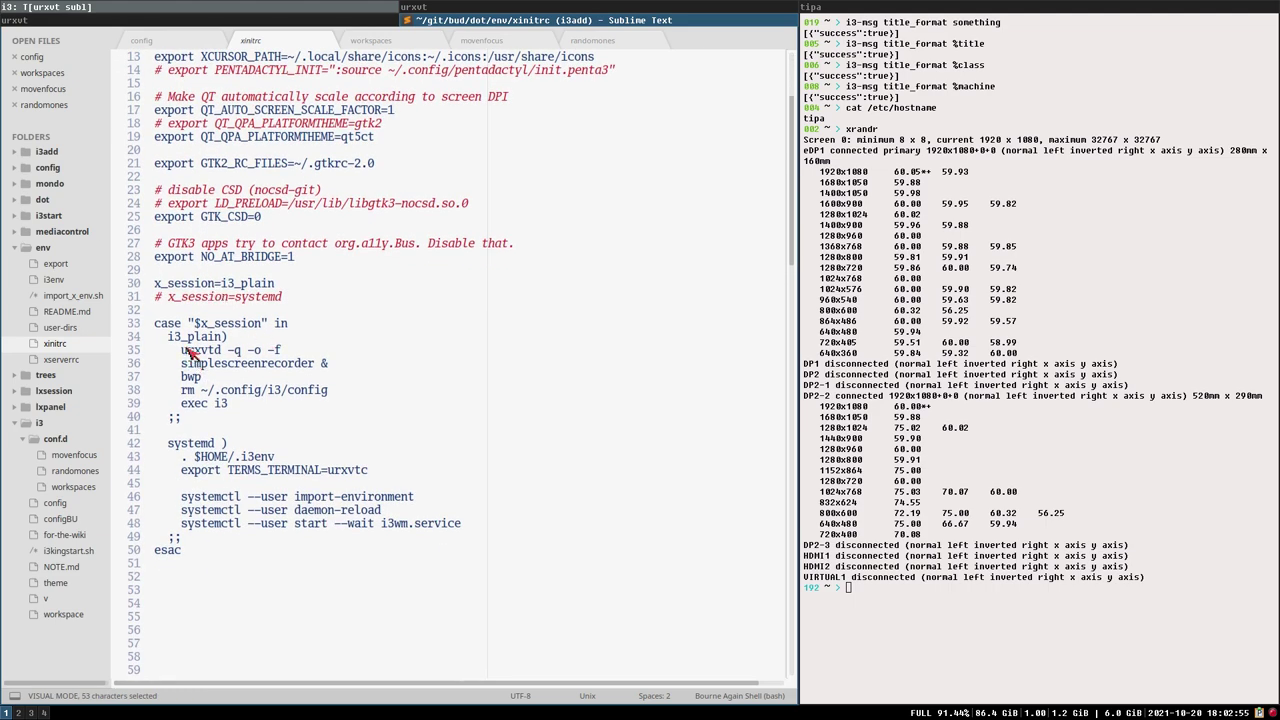
- Highlight the i3_plain session value in xinitrc and examine its startup commands from urxvtd through exec i3
left_click_drag(226, 285, 310, 286)
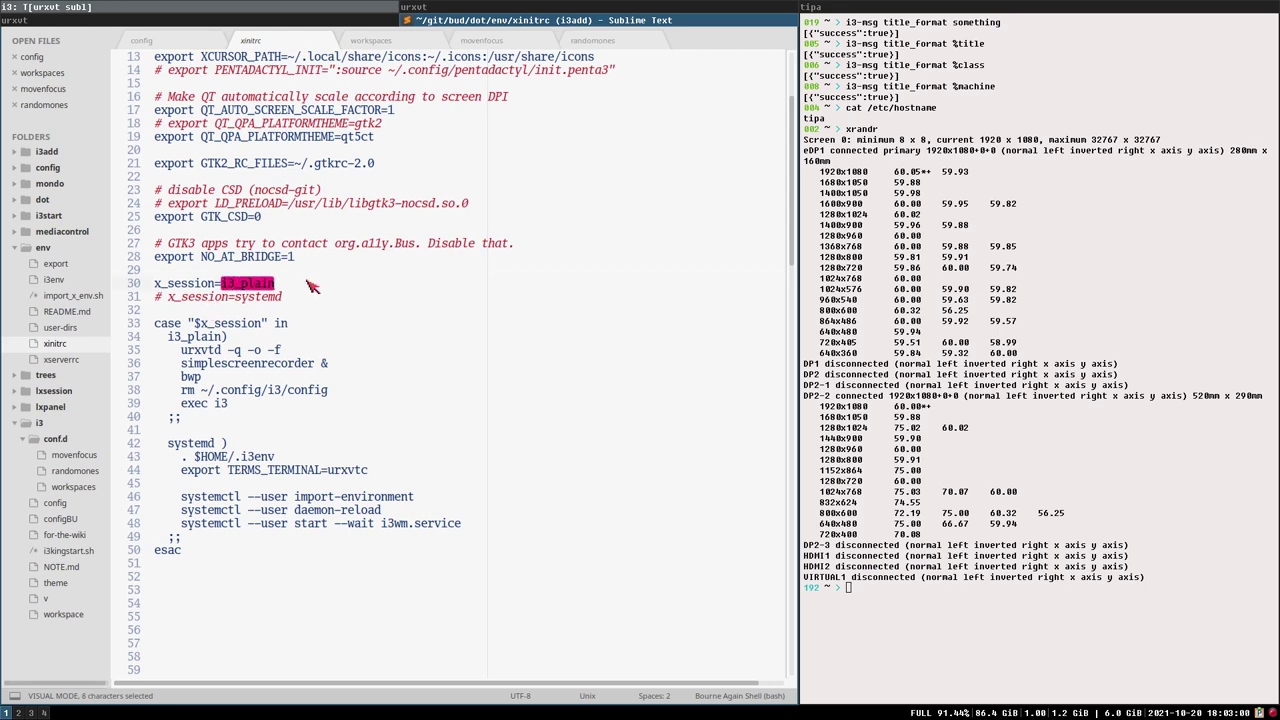
double_click(185, 352)
left_click(420, 350, "shift")
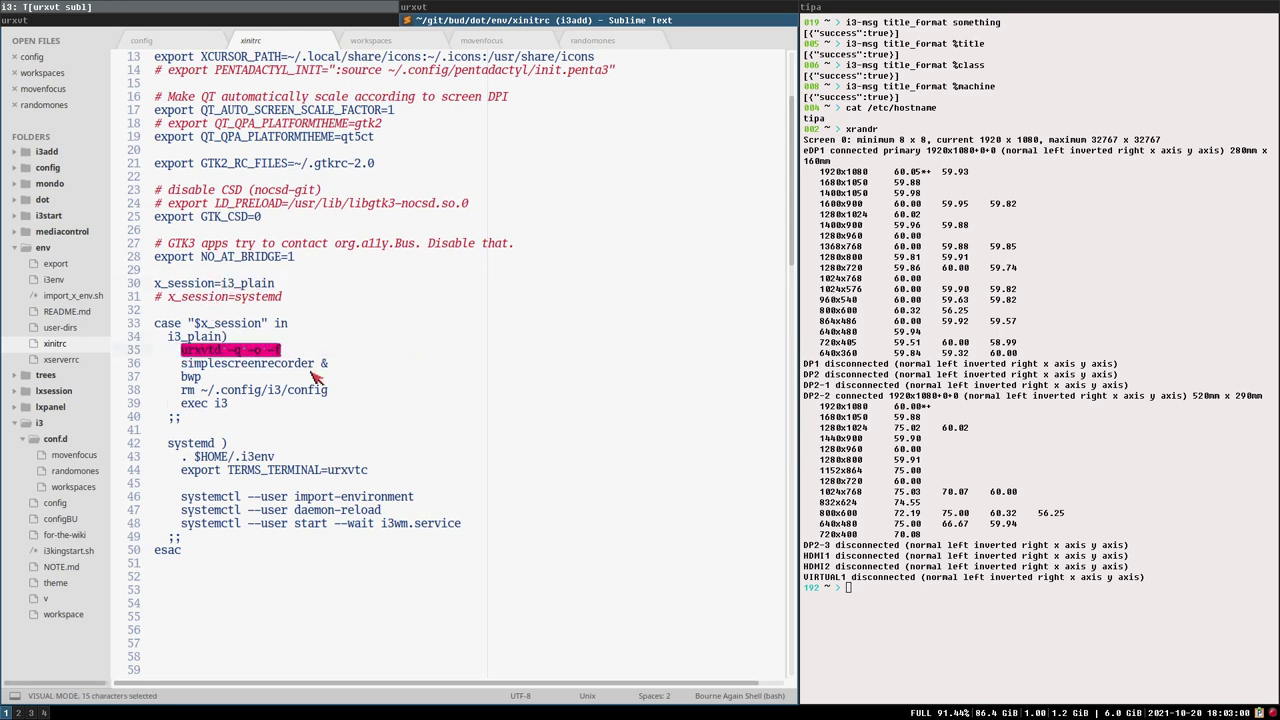
left_click(186, 365)
left_click(422, 364, "shift")
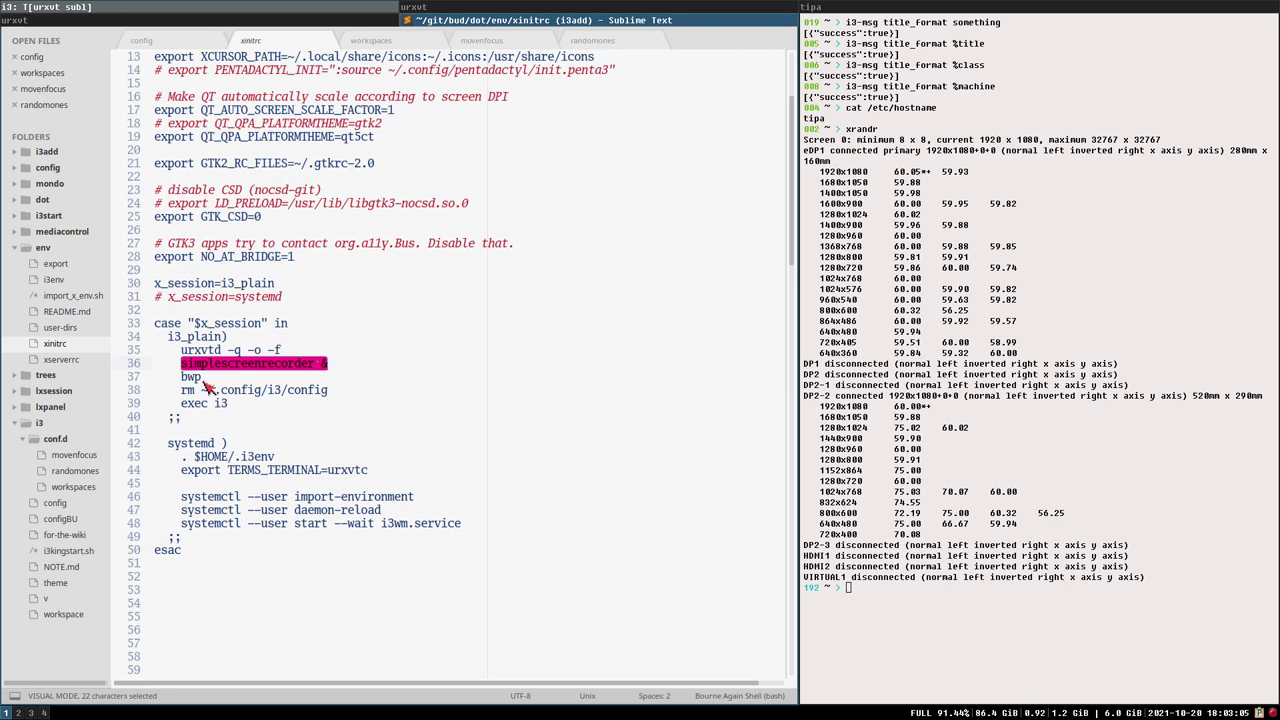
left_click_drag(183, 380, 443, 394)
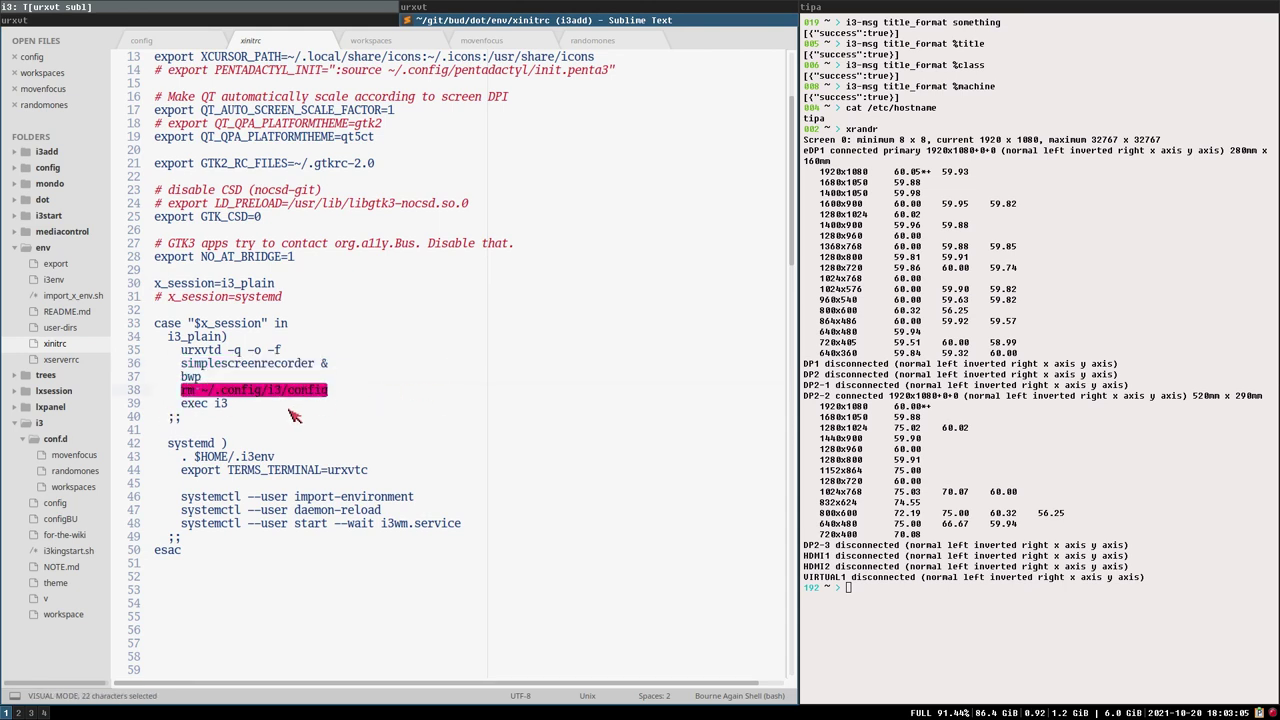
left_click_drag(187, 404, 250, 400)
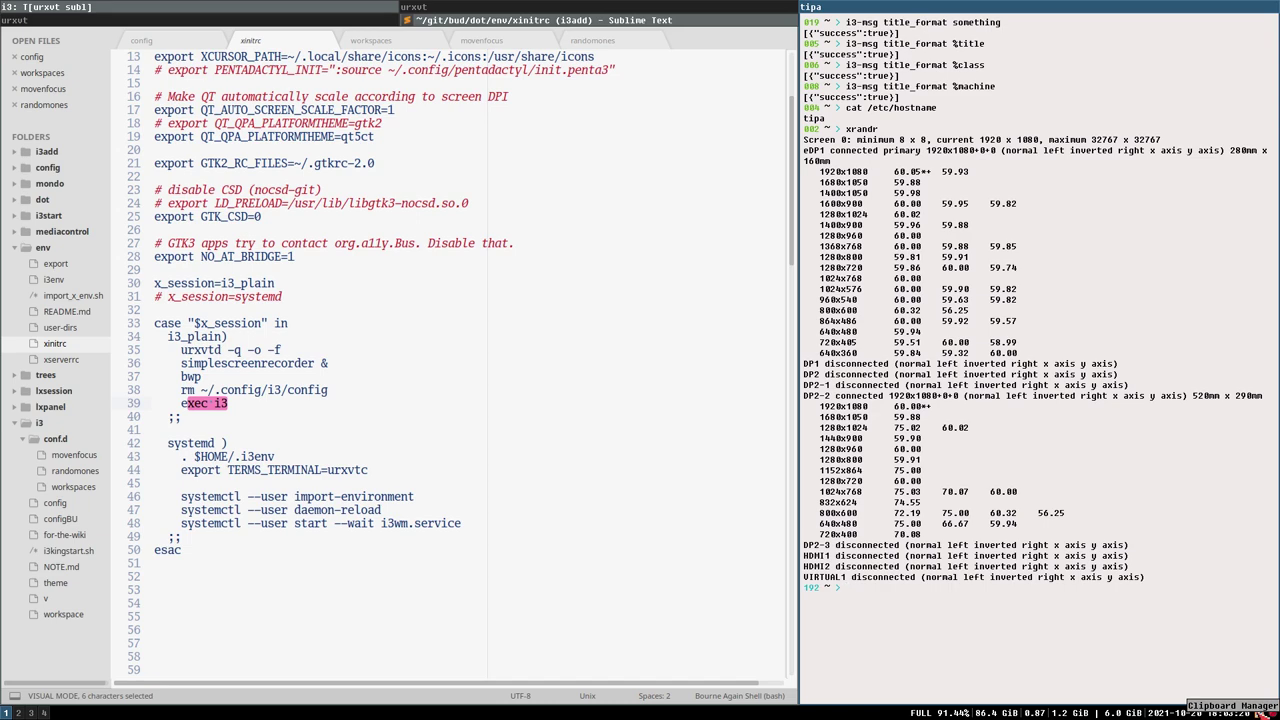
- Check the clipboard manager's history, and return to the release notes to examine the --replace command line argument entry
left_click(1263, 712)
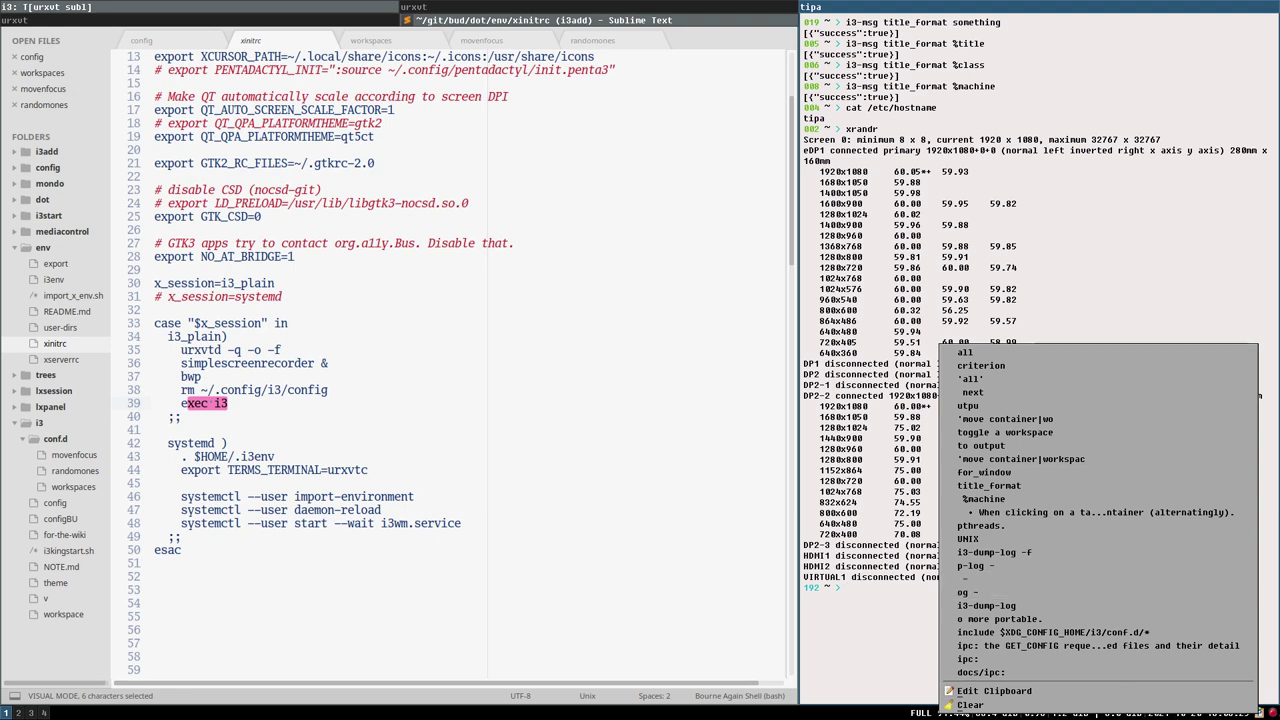
left_click(860, 580)
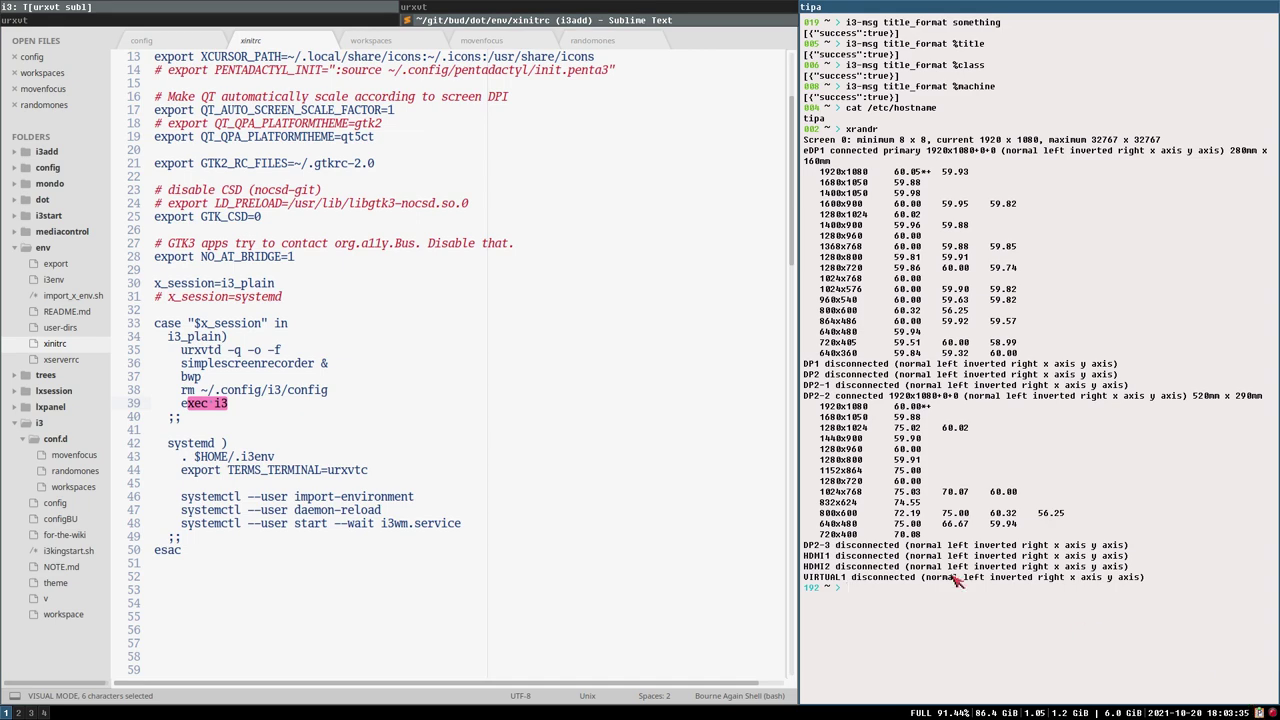
left_click(214, 19)
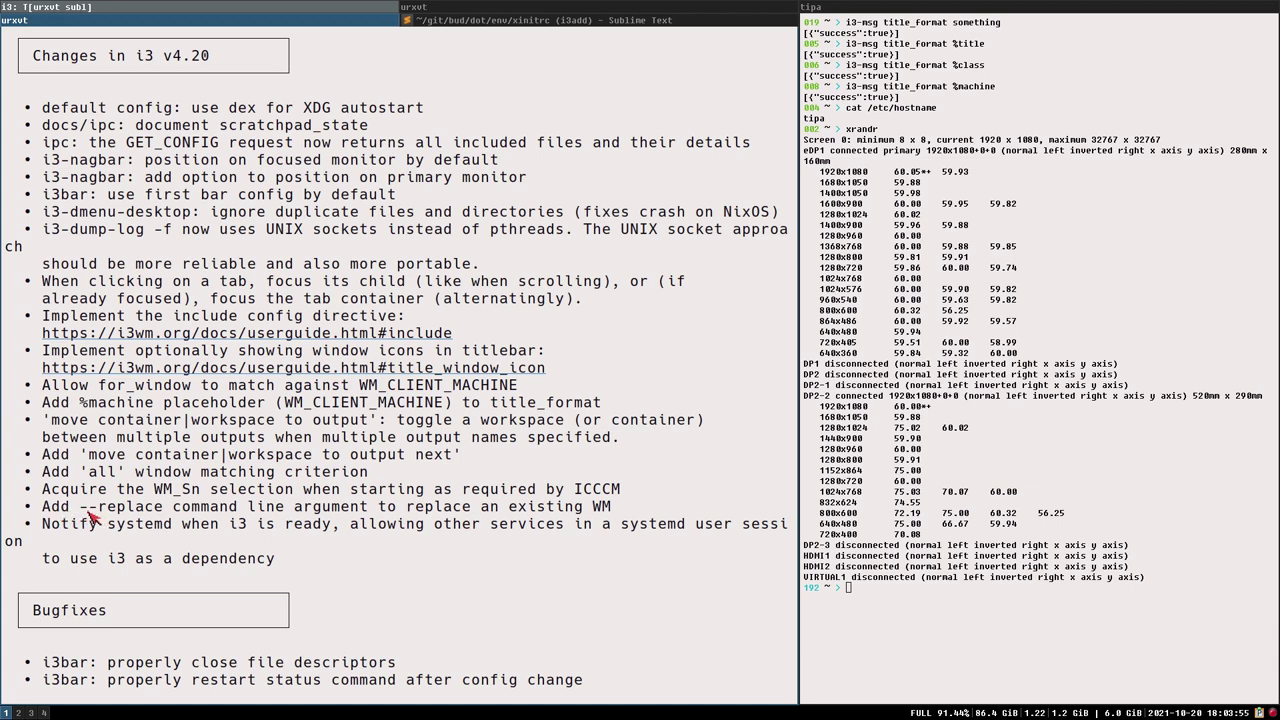
left_click_drag(90, 512, 163, 510)
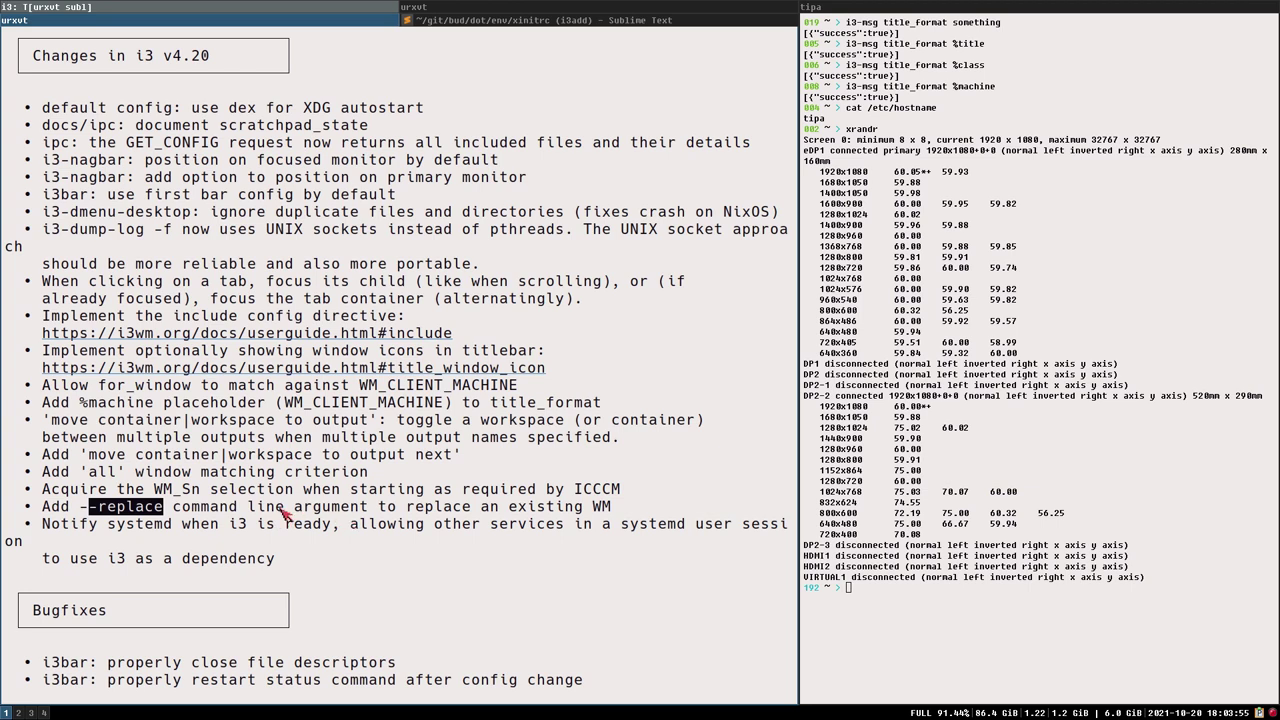
left_click_drag(250, 510, 376, 510)
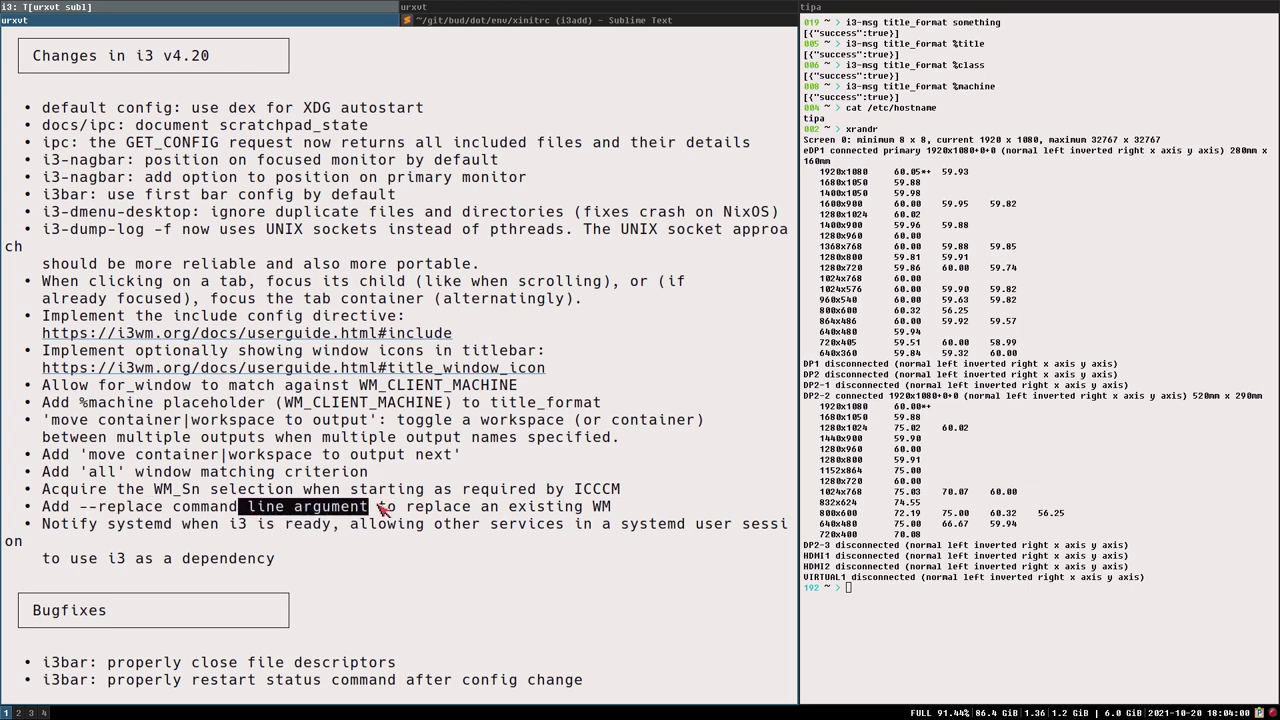
double_click(127, 510)
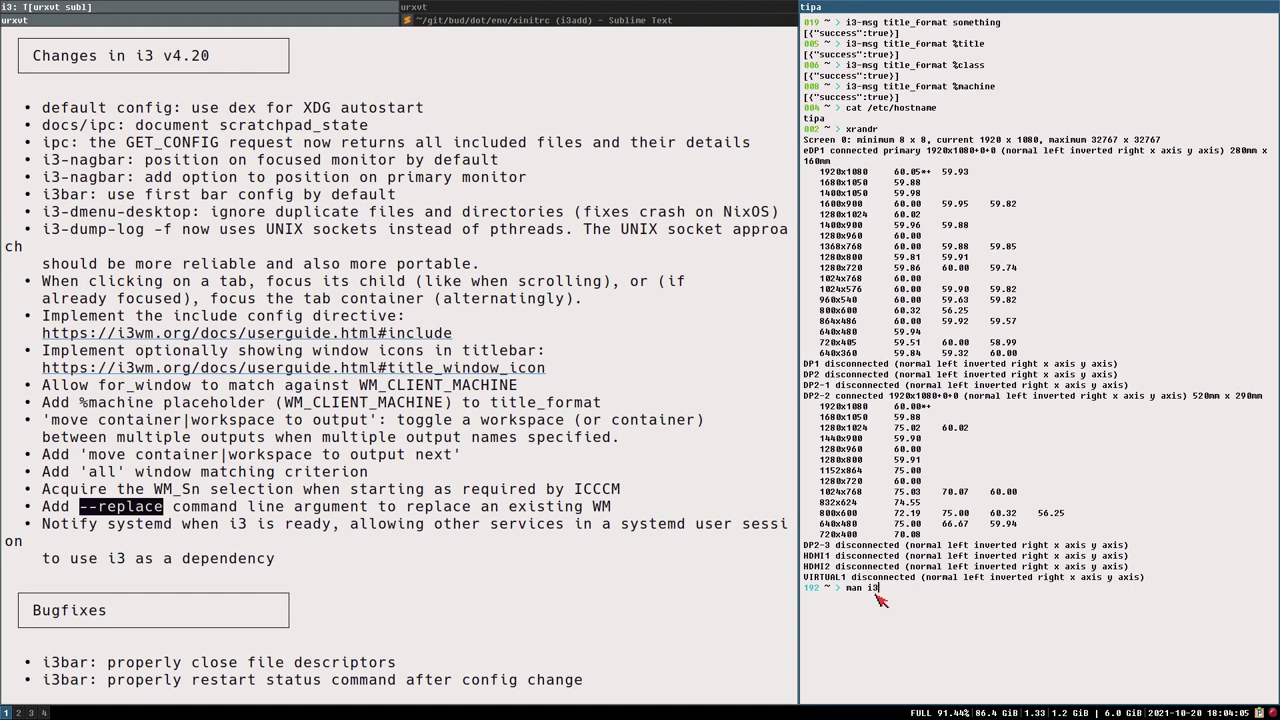
- Open the i3 manual page in the terminal with "man i3" and highlight the --replace option and its description
key("Return")
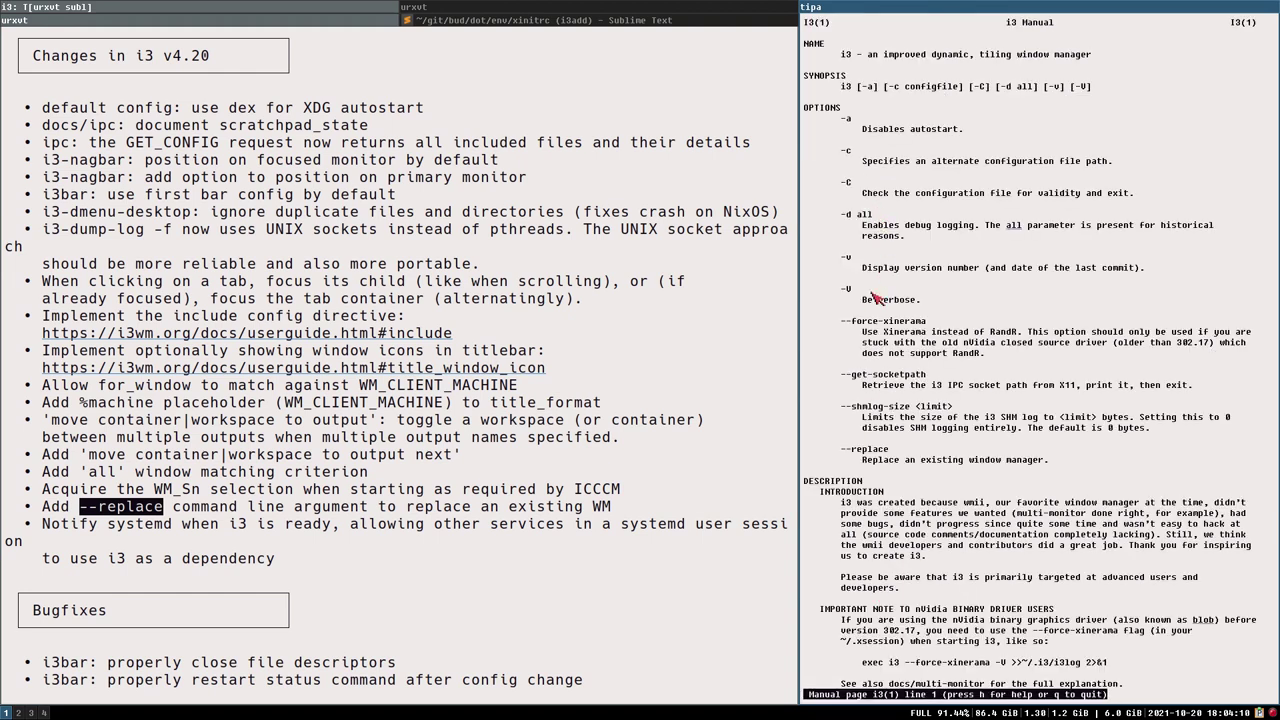
triple_click(848, 455)
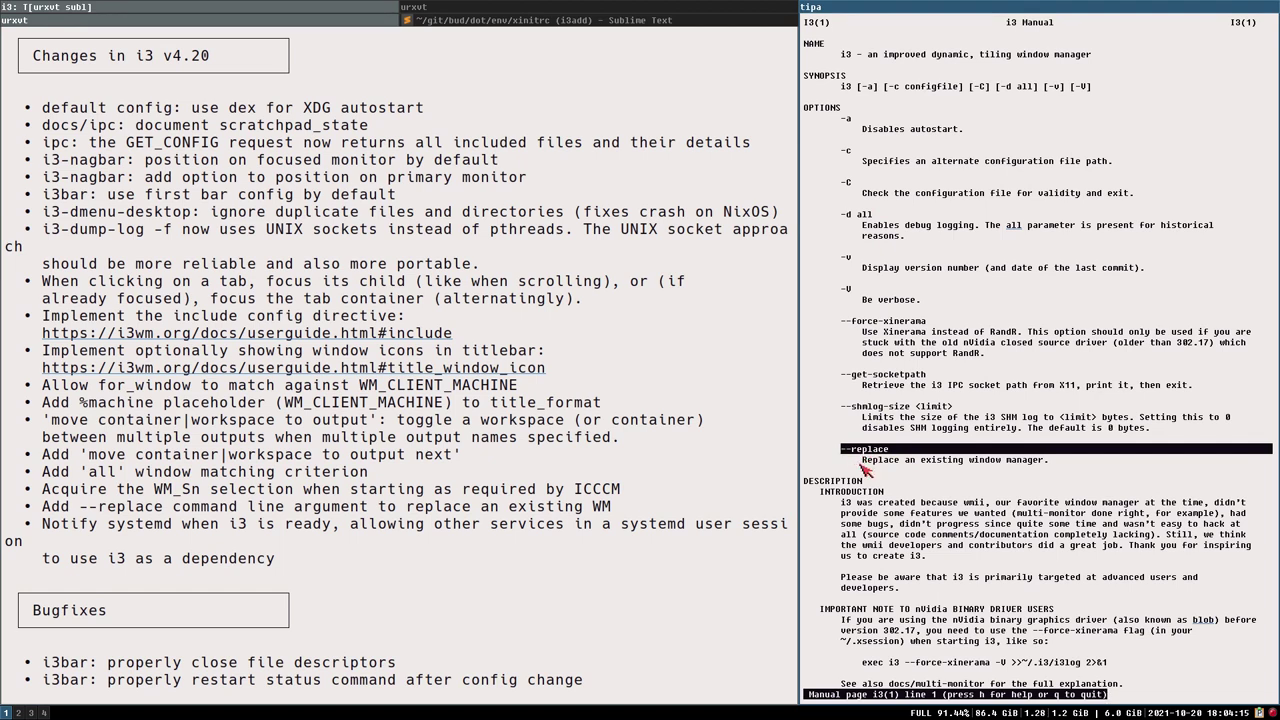
left_click_drag(862, 460, 1050, 465)
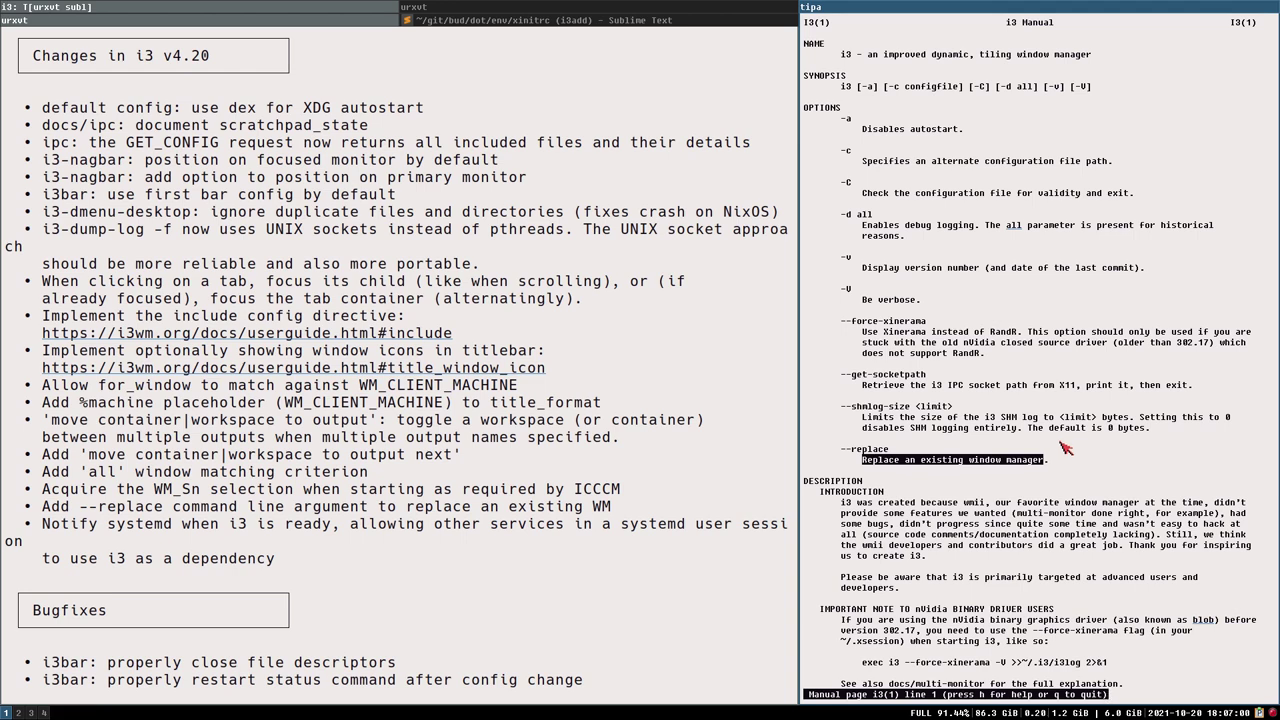
key("super+Right")
left_click_drag(838, 449, 1070, 463)
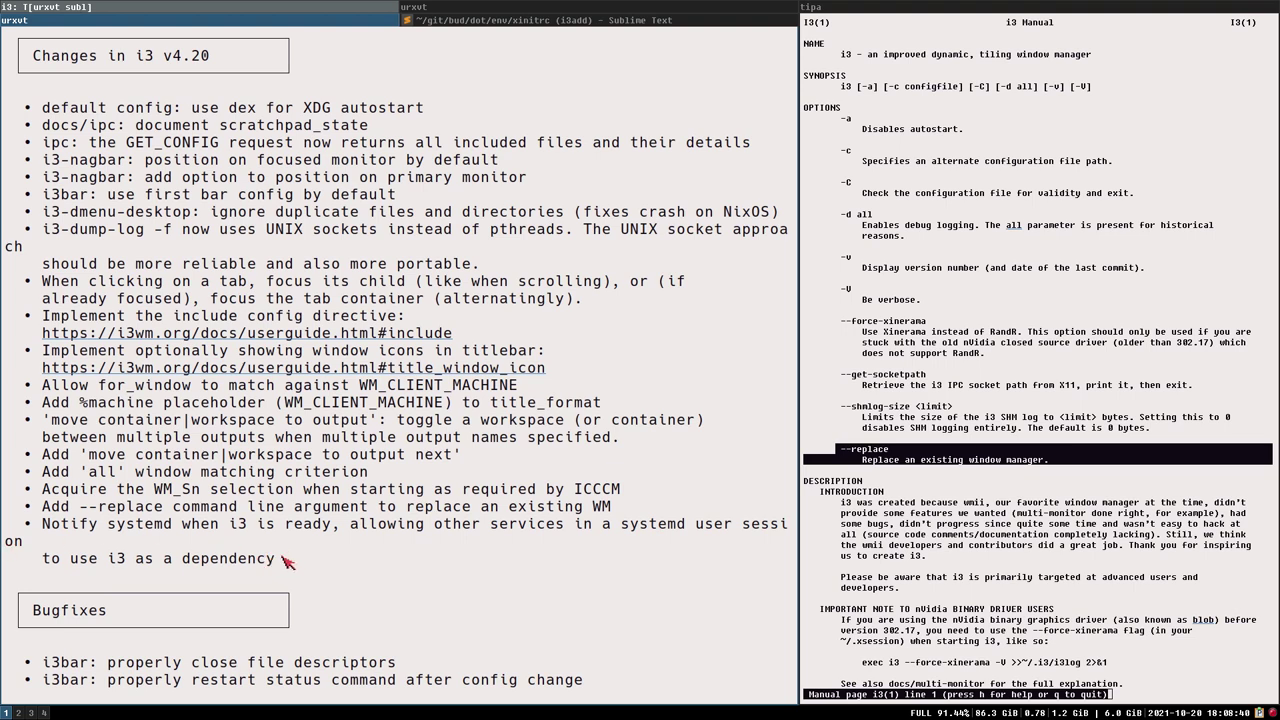
- Highlight the full release note about notifying systemd when i3 is ready
triple_click(165, 548)
left_click_drag(165, 548, 50, 527)
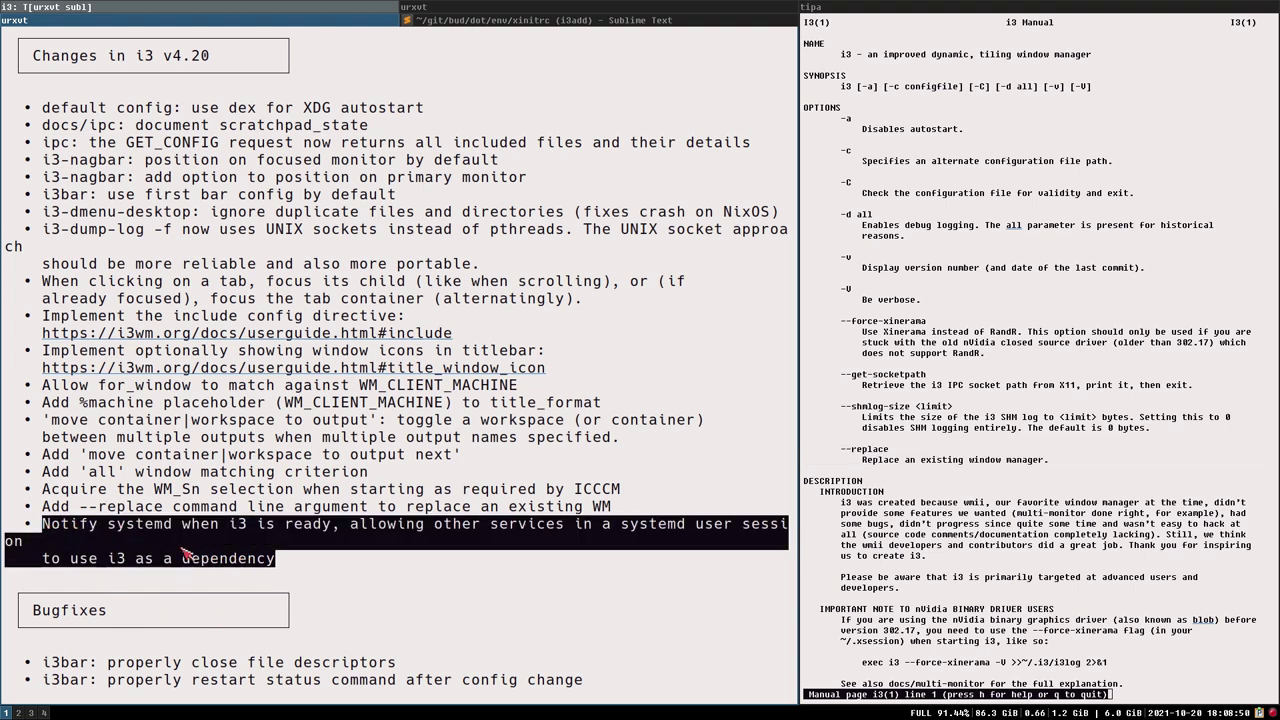
- Clear the release note highlight, switch to the Vivaldi browser on workspace 2, and float, reposition and re-tile its window
left_click(362, 545)
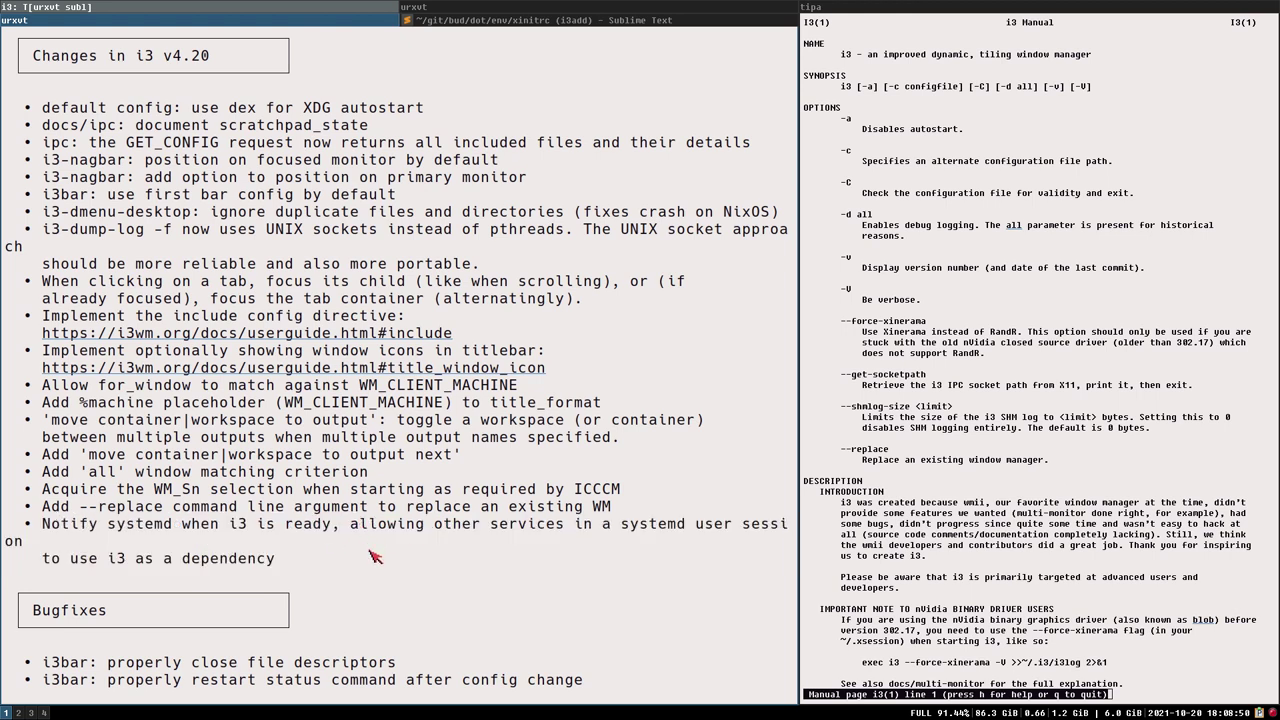
key("super+3")
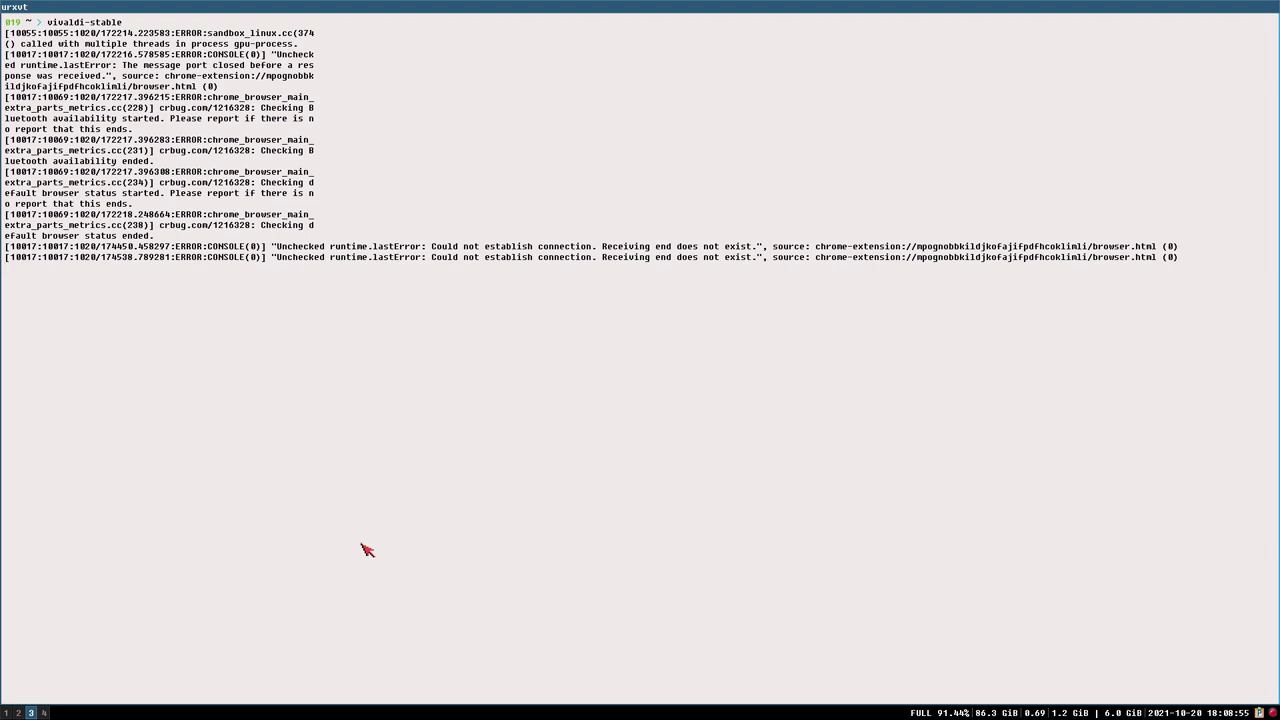
key("super+2")
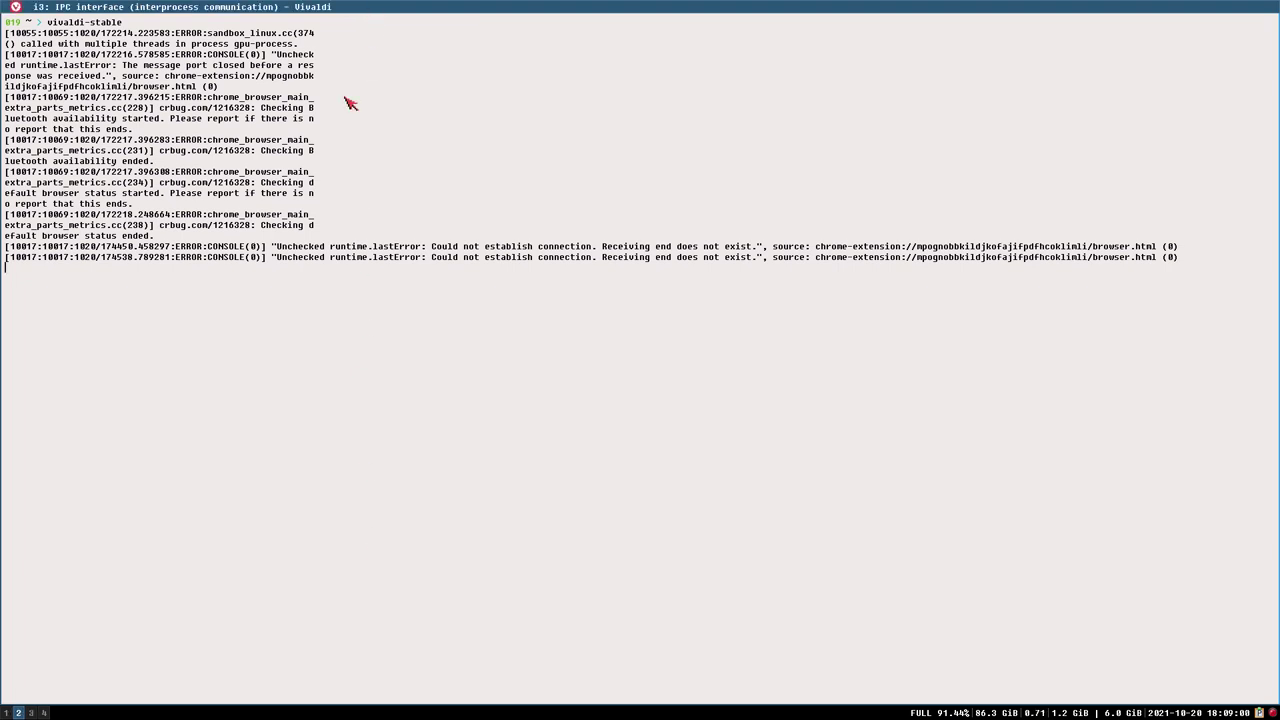
key("super+1")
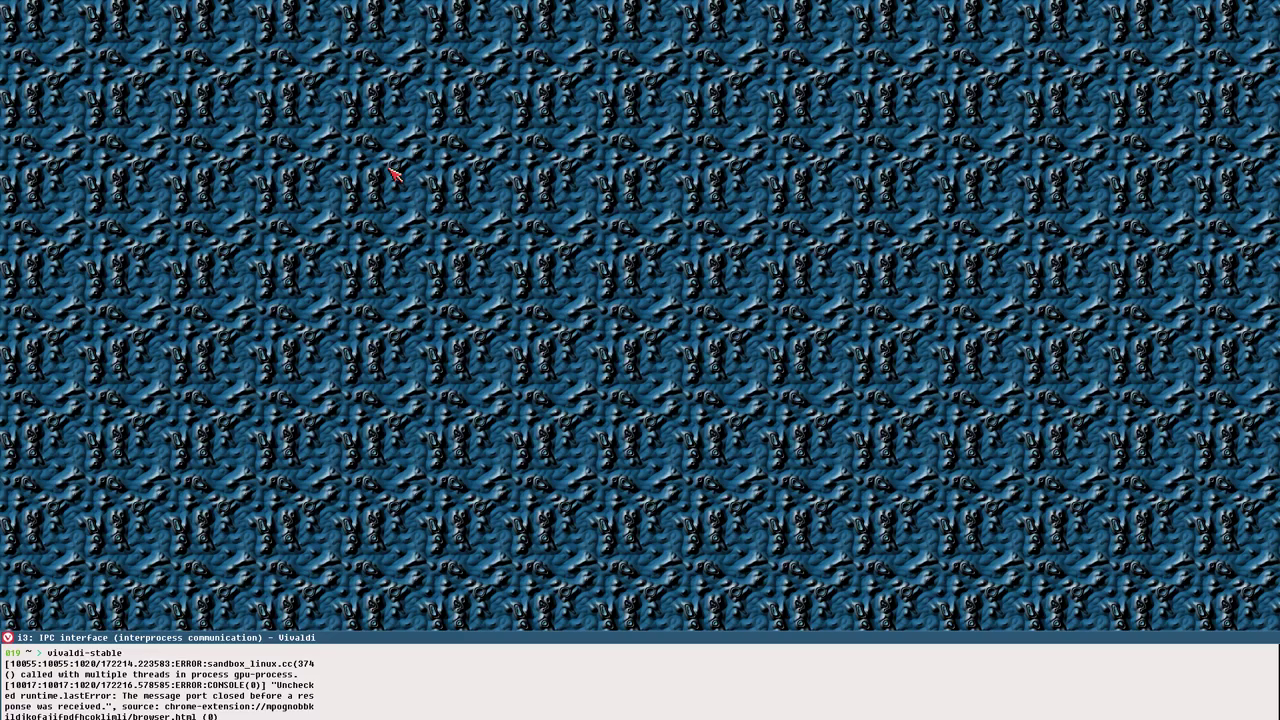
key("super+shift+Up")
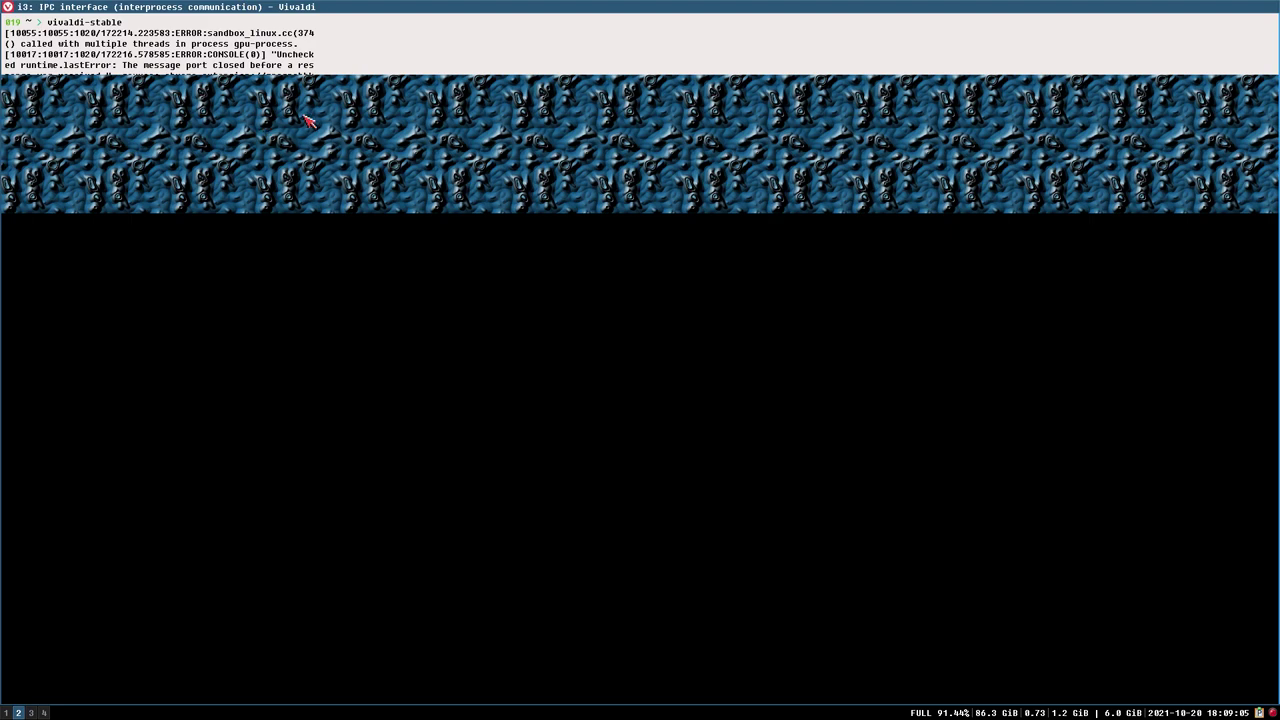
key("super+shift+Down")
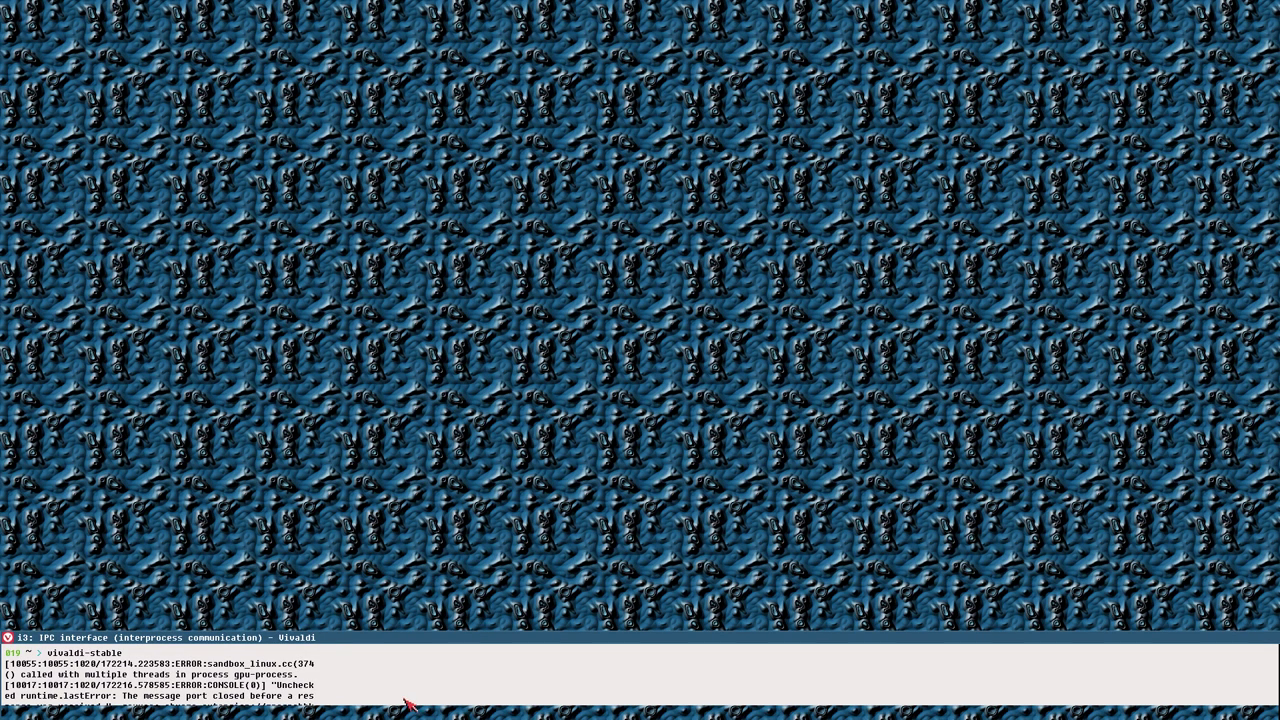
left_click_drag(405, 705, 457, 191)
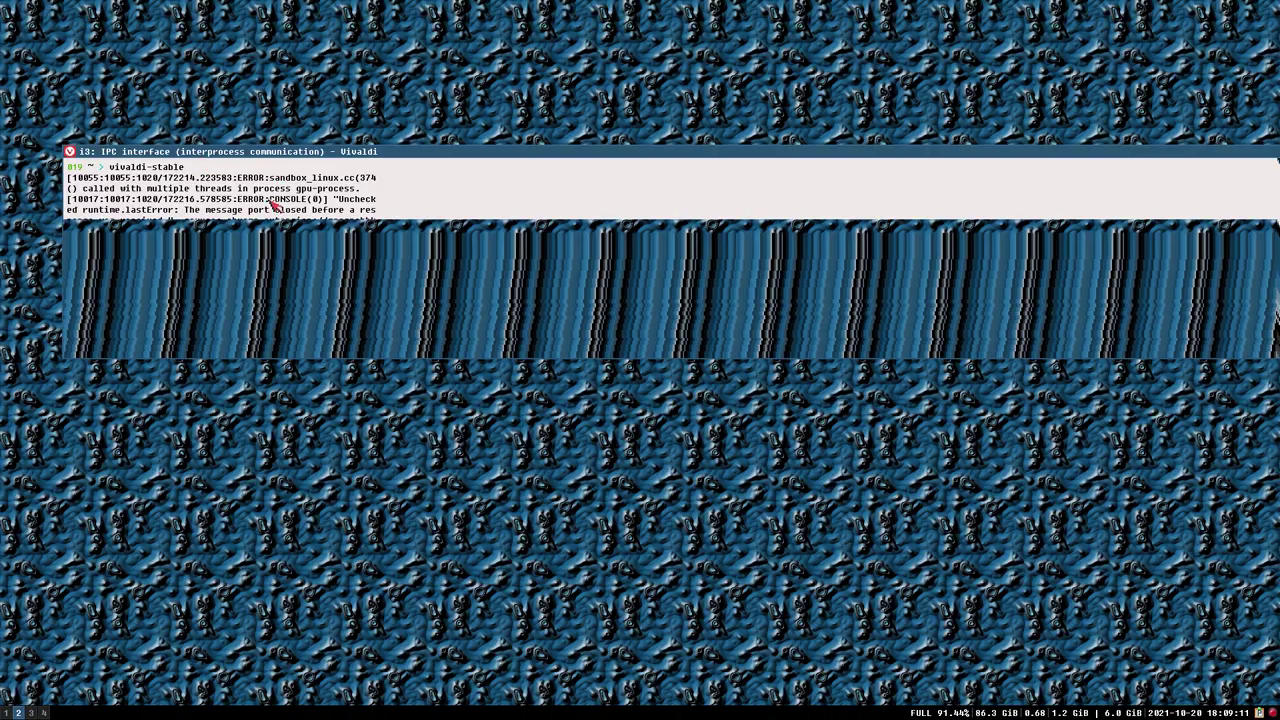
key("super+shift+space")
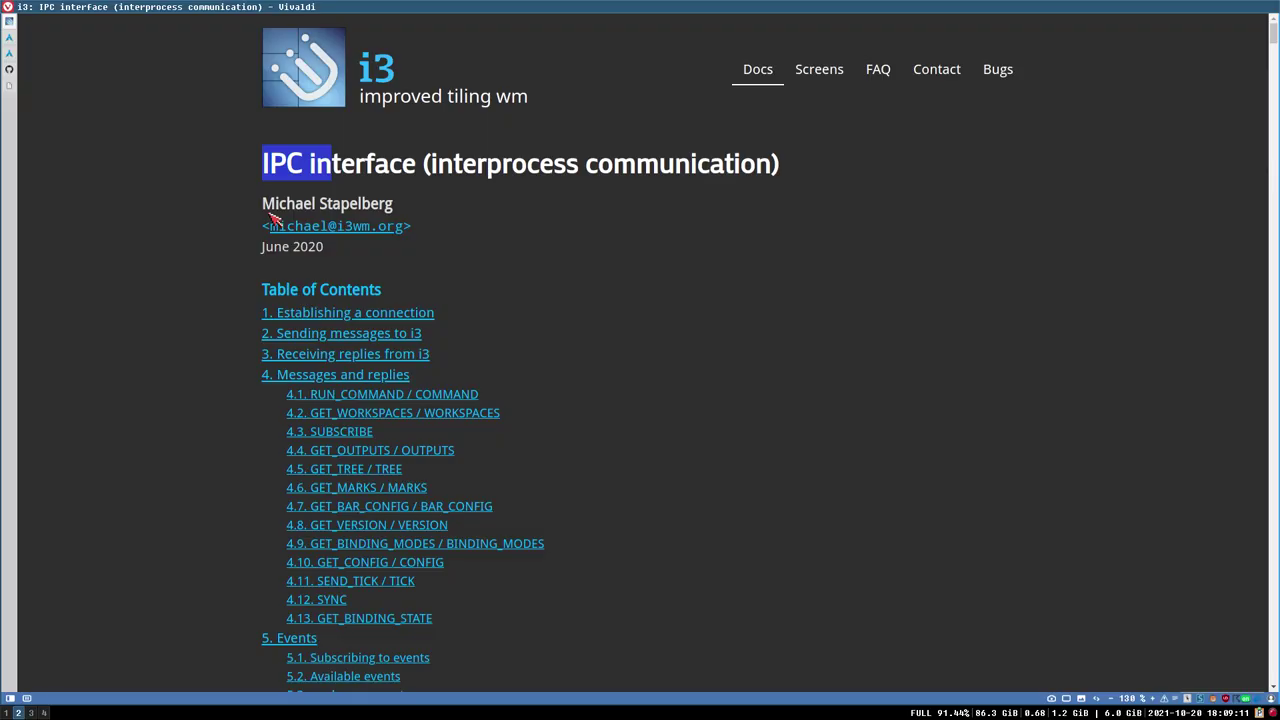
- From the jceb/dex GitHub page, search GitHub for "i3" and open the i3/i3 repository
left_click(10, 70)
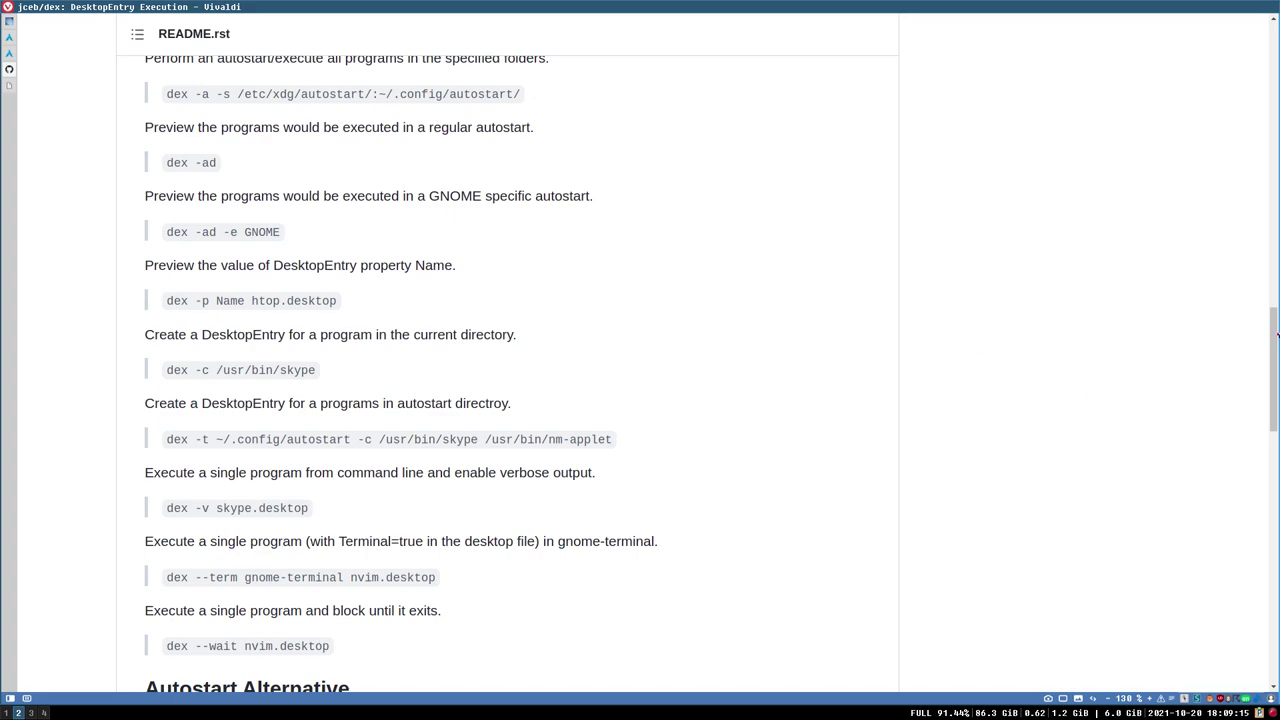
left_click_drag(1275, 349, 1275, 100)
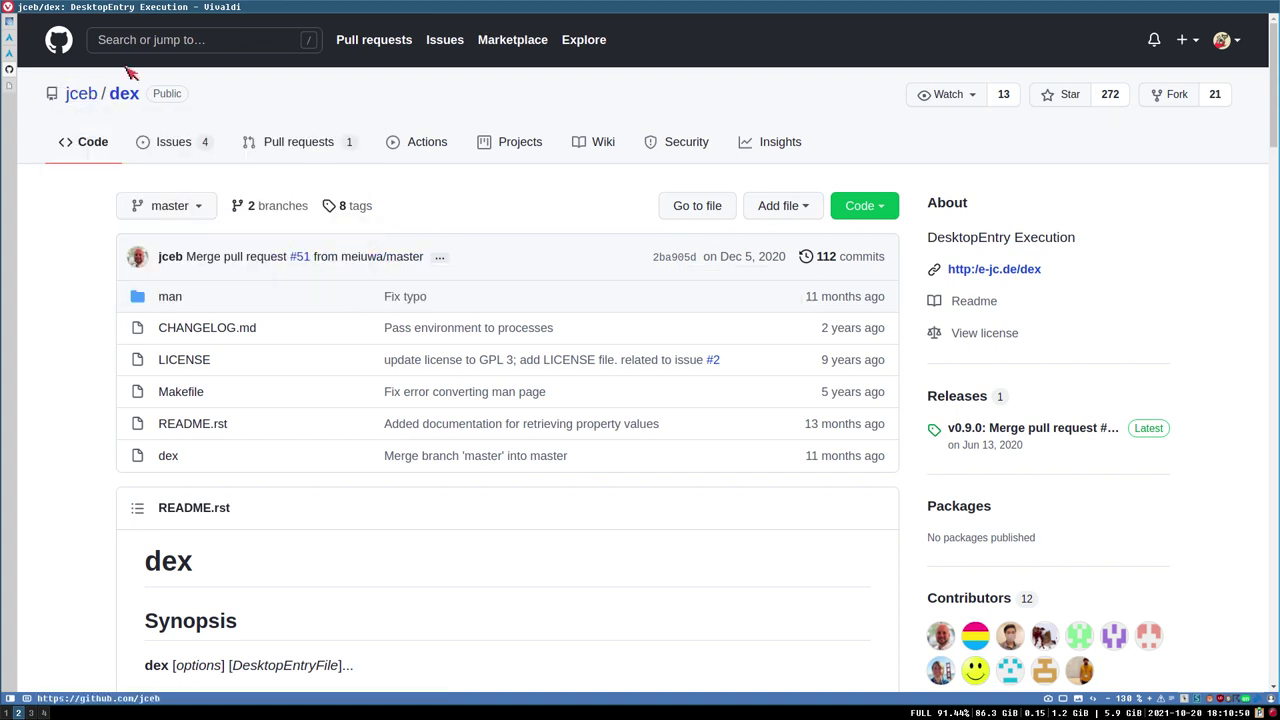
left_click(194, 48)
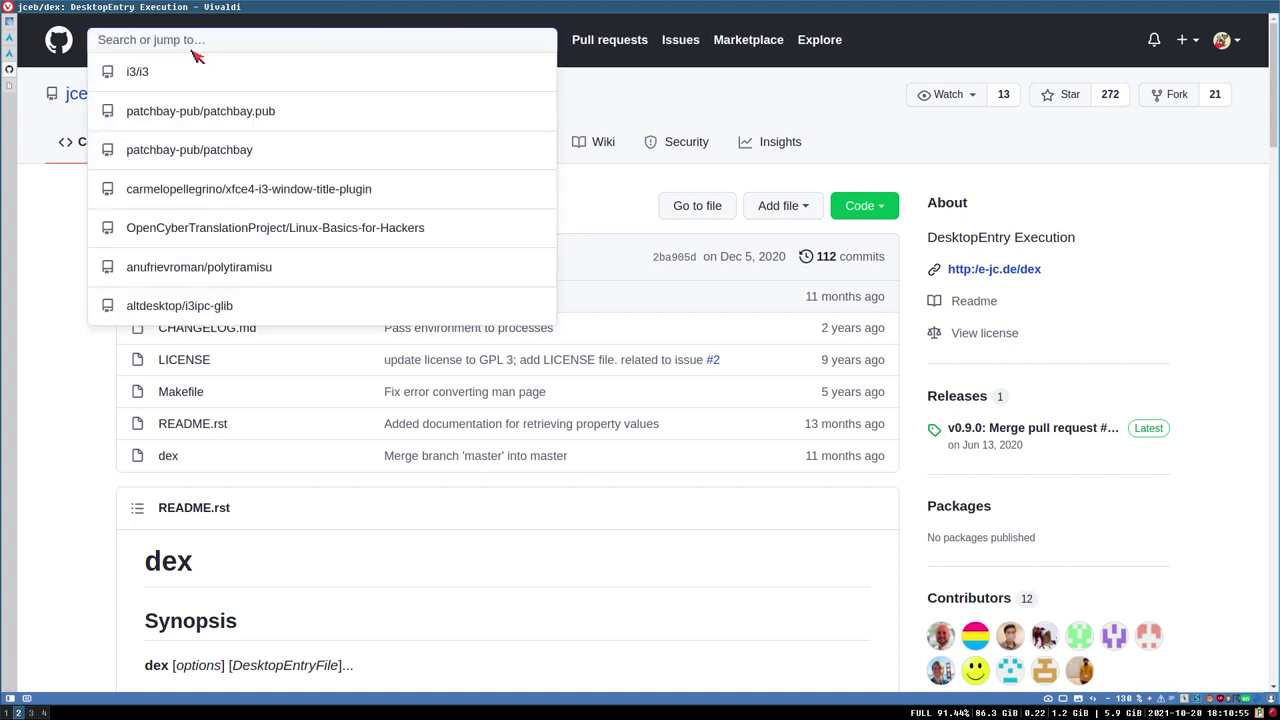
type("i3")
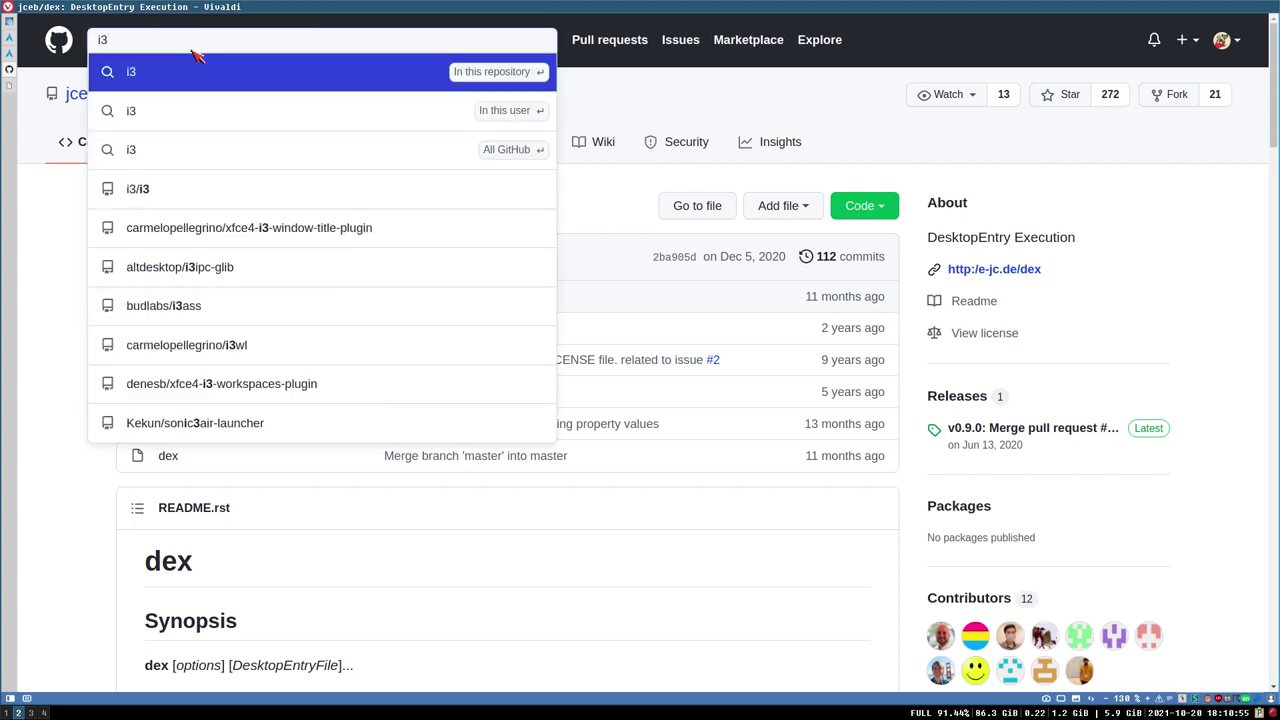
left_click(513, 152)
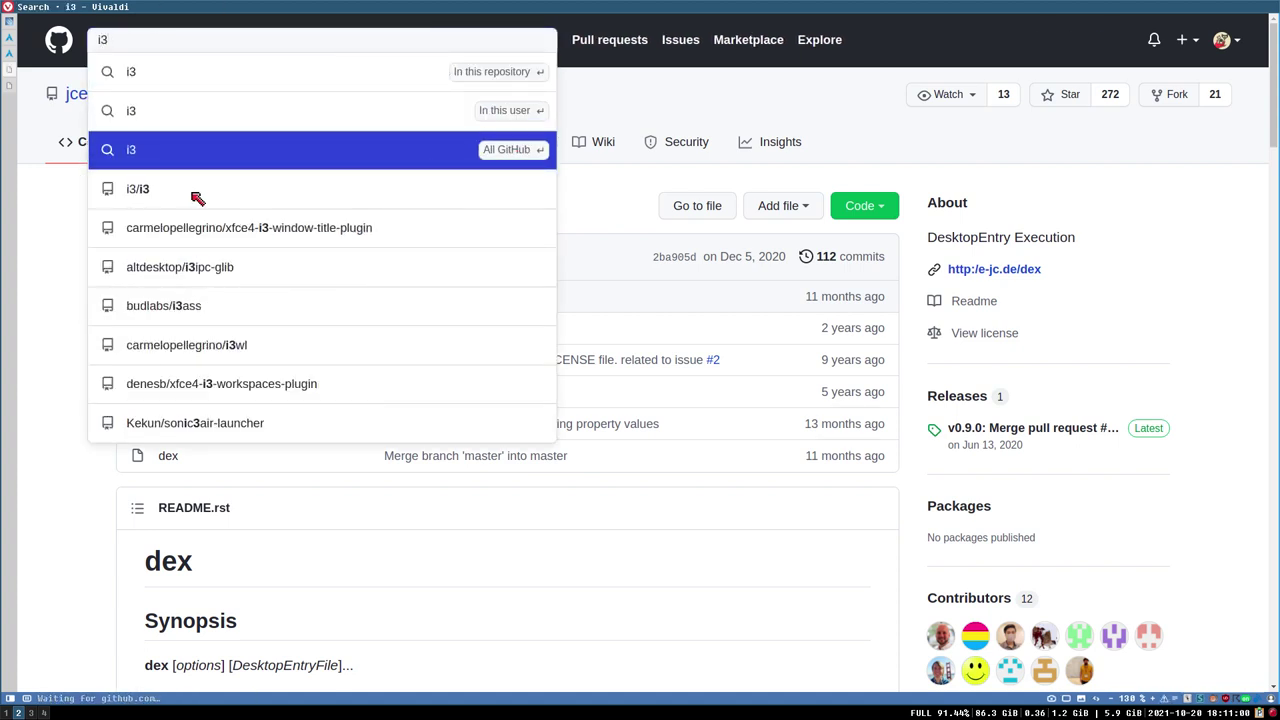
left_click(483, 160)
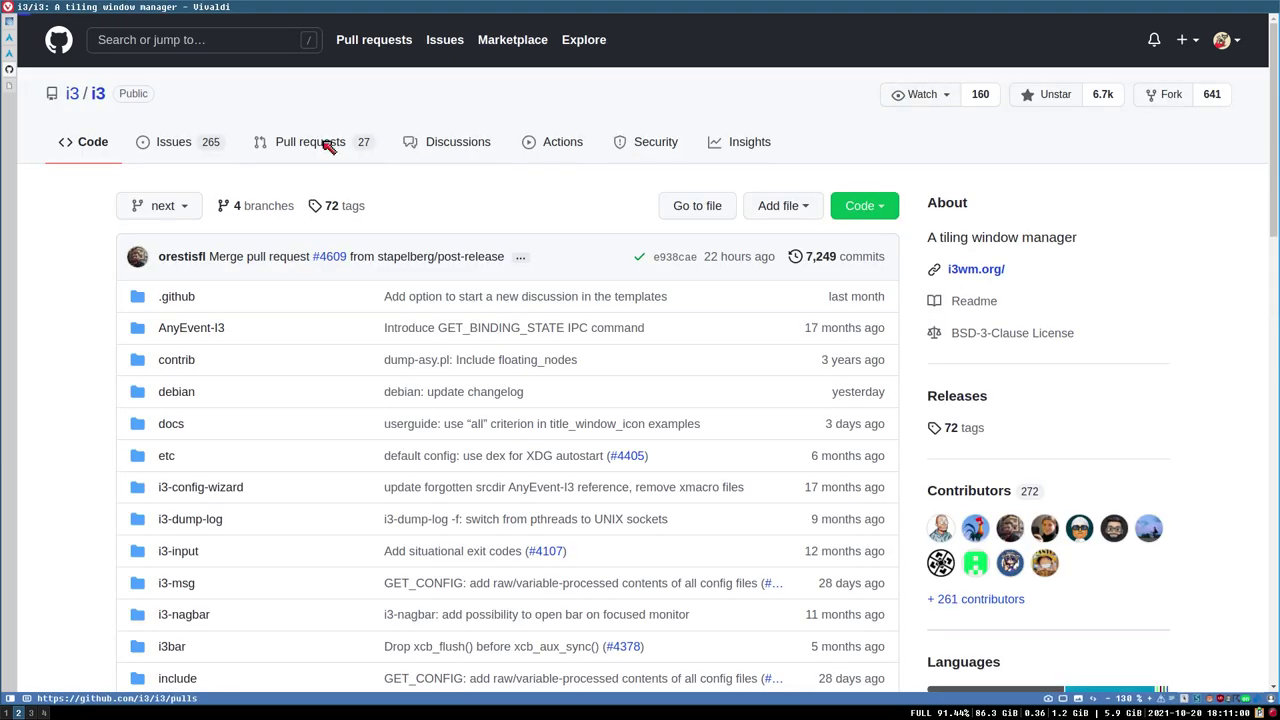
- List the i3 repository's closed pull requests and open "main: signal readiness by notifying systemd"
left_click(327, 146)
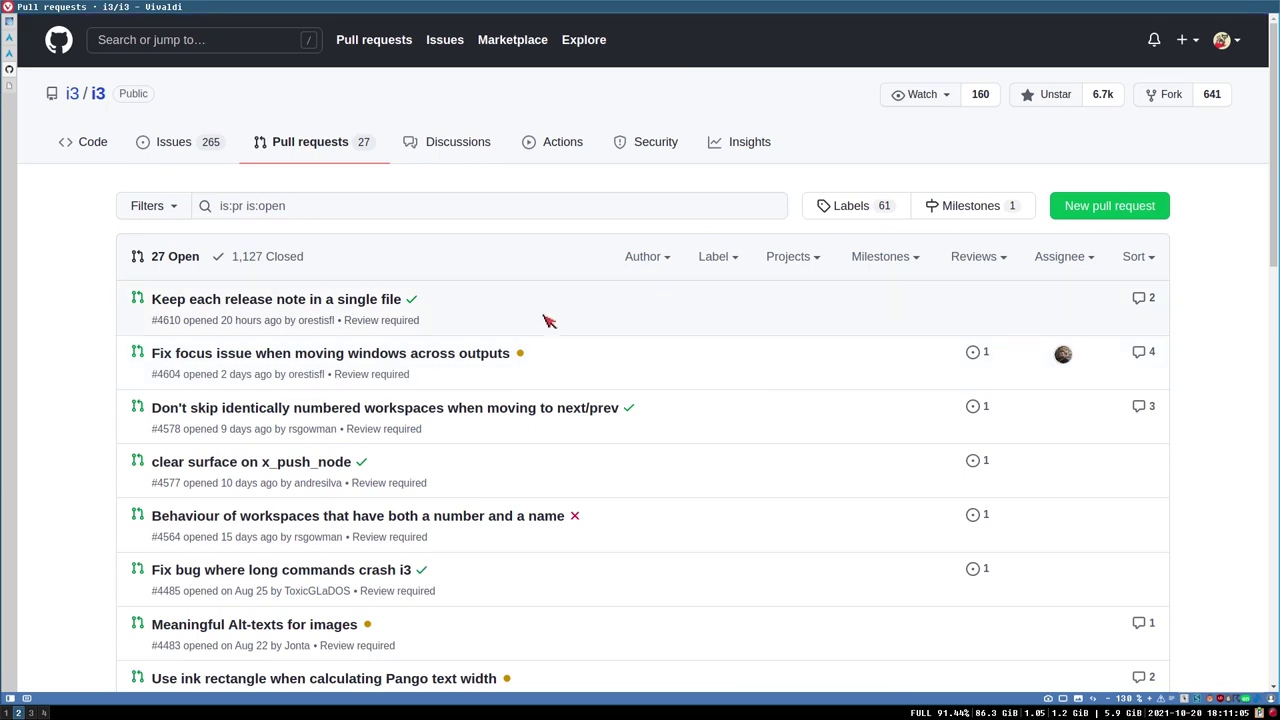
scroll(563, 323, "down", 4)
scroll(586, 314, "up", 2)
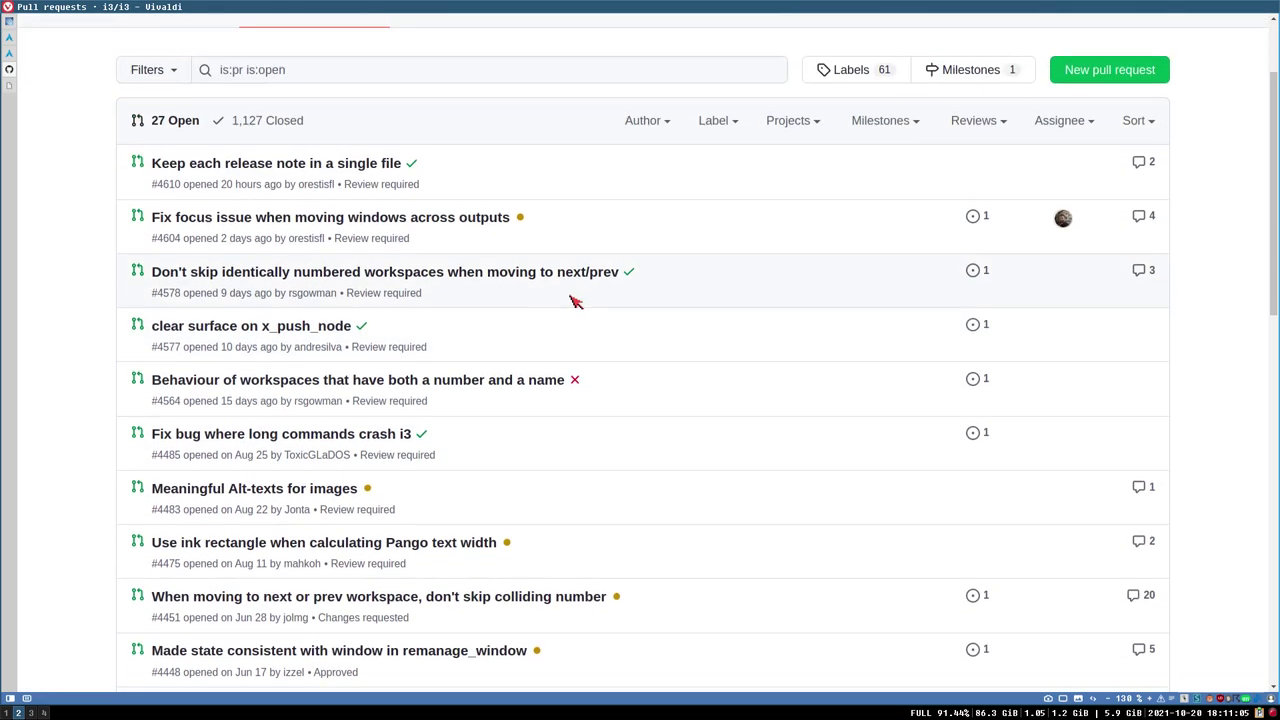
scroll(575, 301, "up", 2)
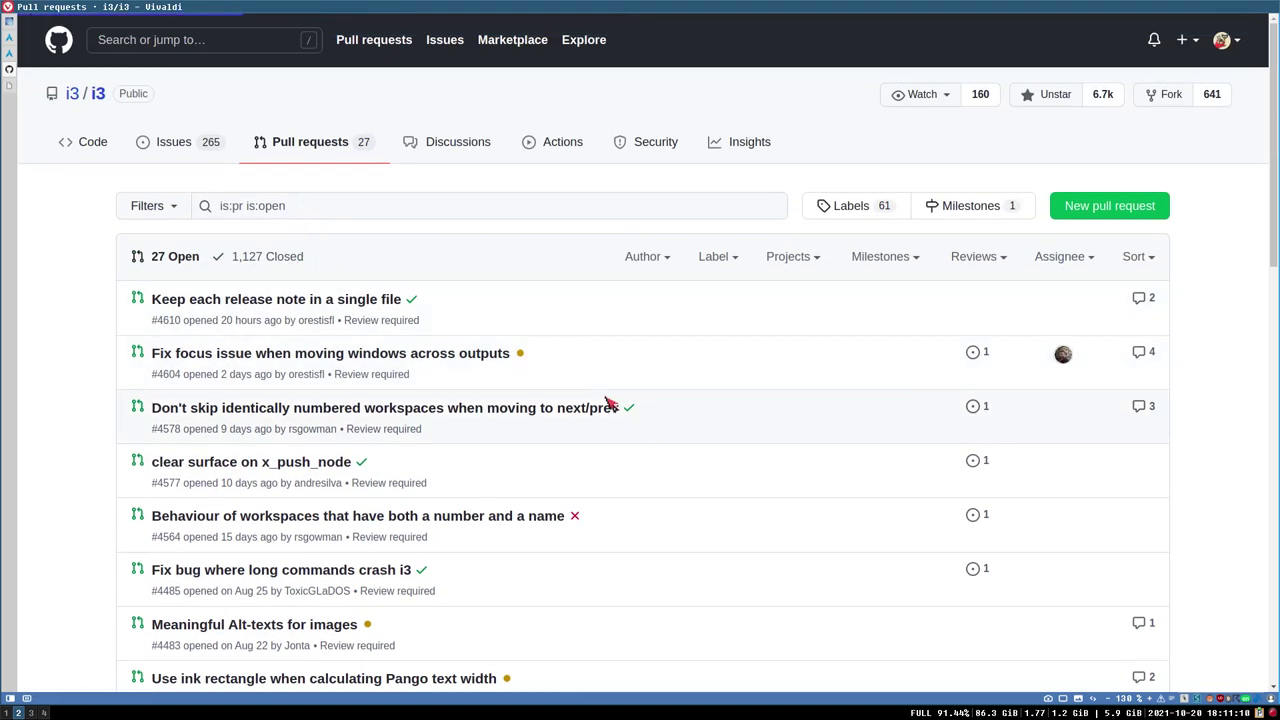
scroll(580, 348, "down", 6)
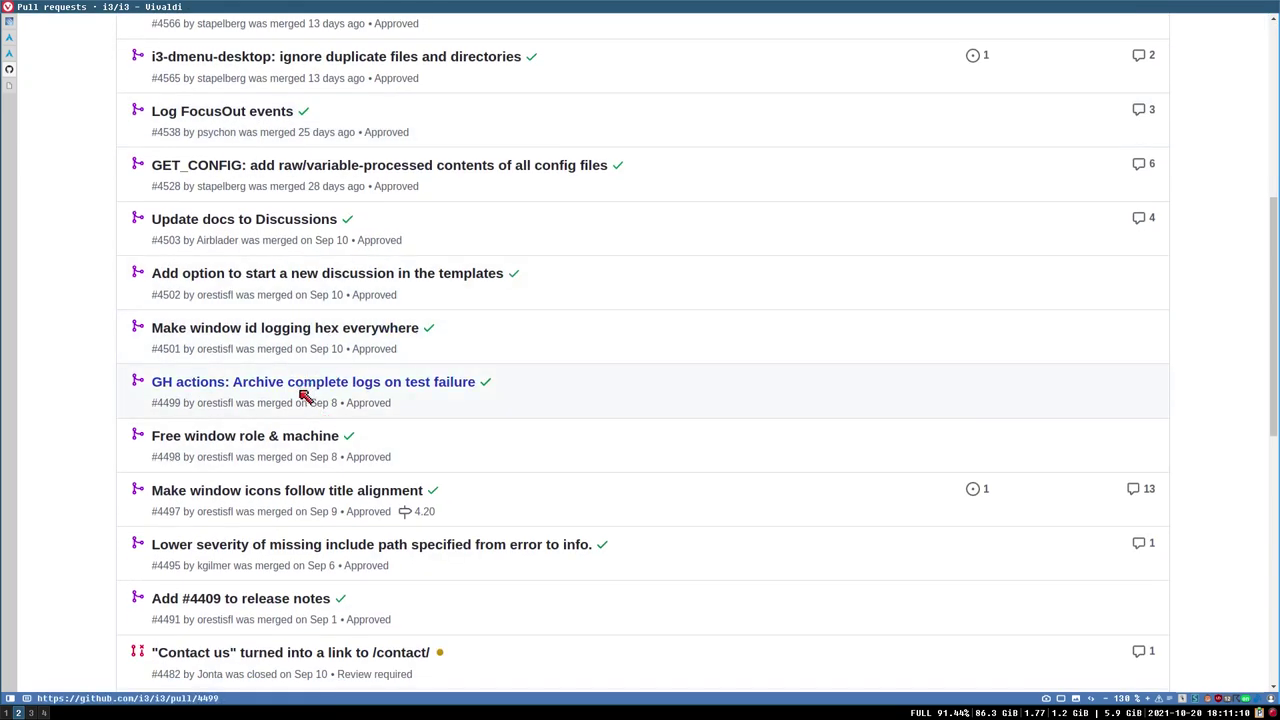
scroll(305, 400, "down", 4)
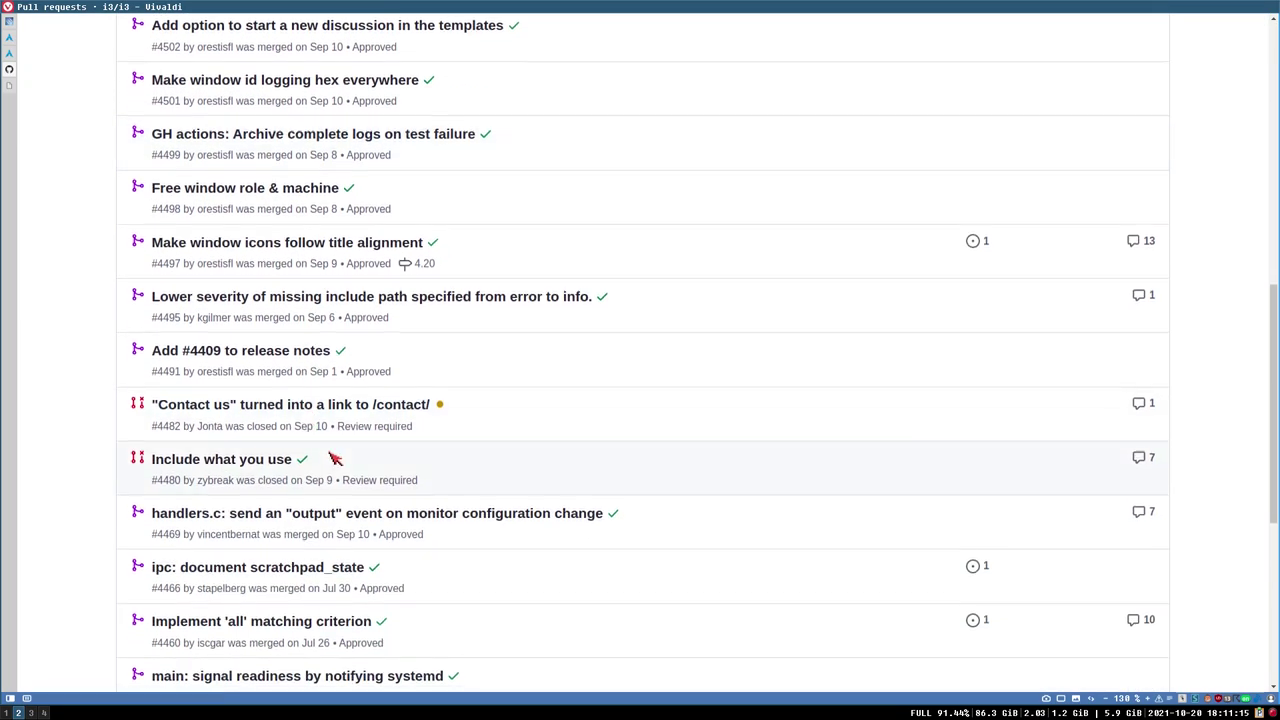
scroll(335, 458, "down", 2)
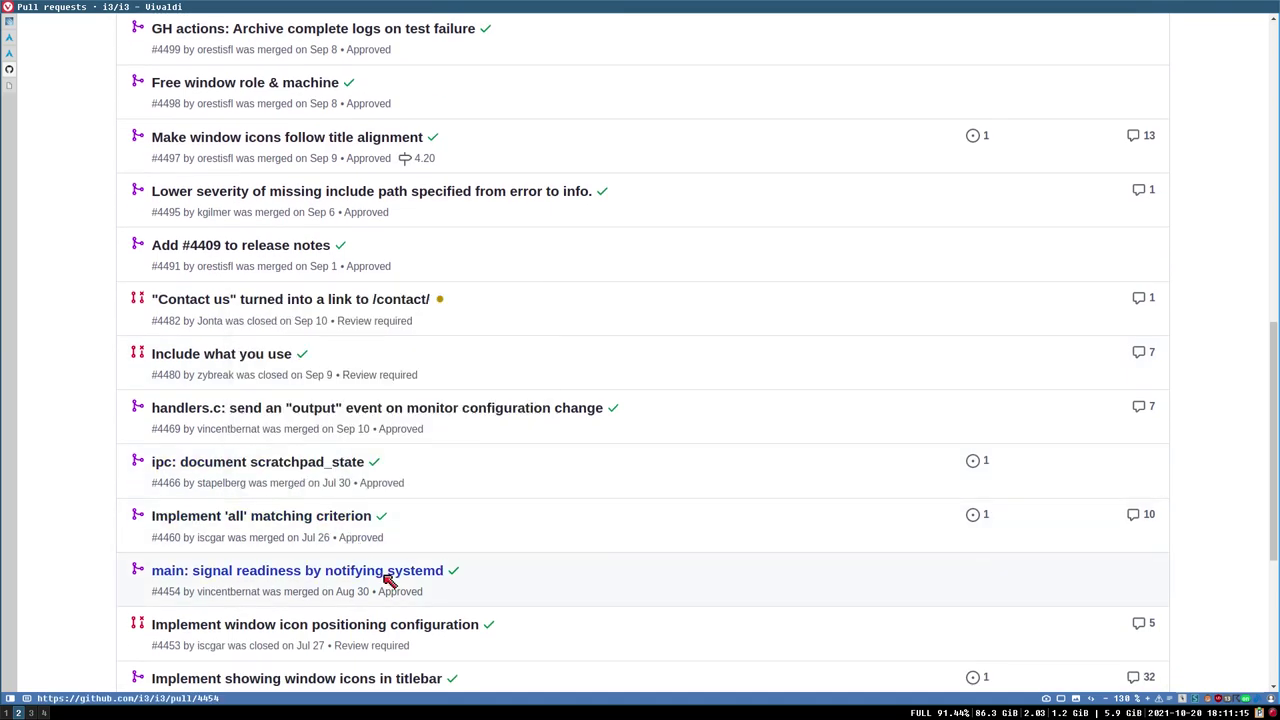
mouse_move(390, 580)
left_click(322, 577)
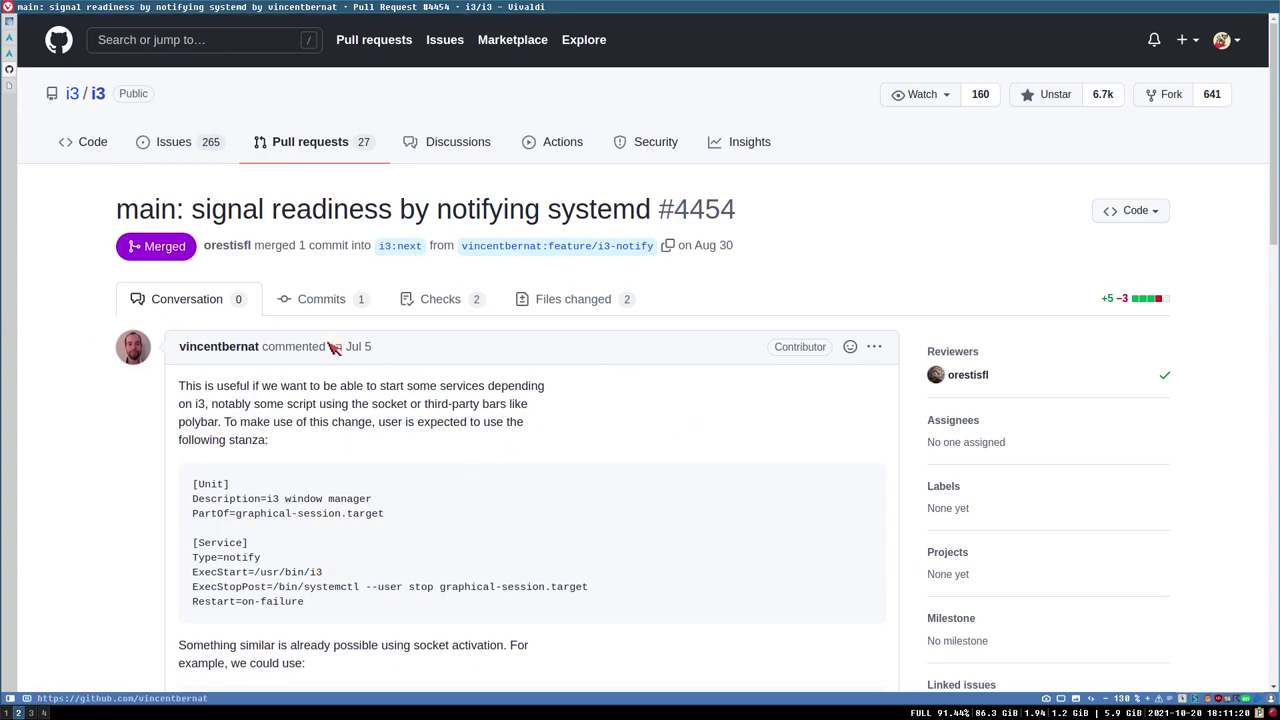
- Examine the pull request's description and its example systemd service unit with Type=notify for starting i3
scroll(340, 360, "down", 1)
scroll(194, 345, "up", 1)
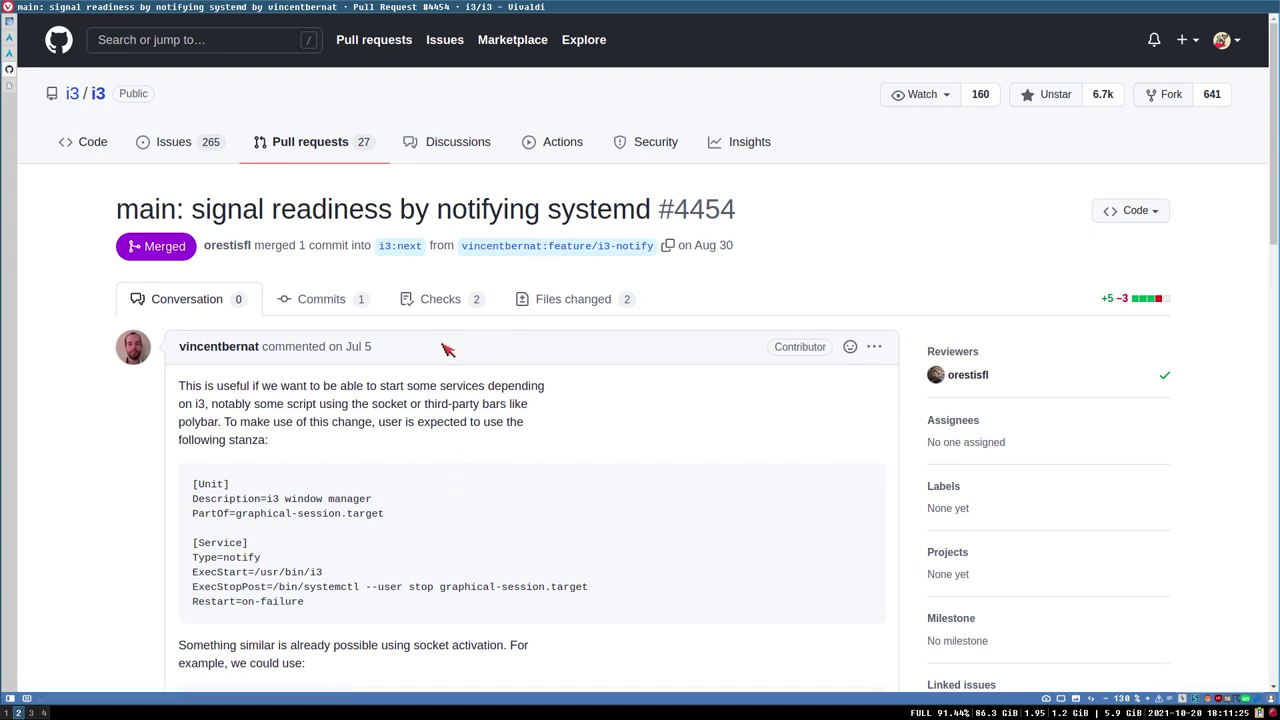
scroll(503, 440, "down", 4)
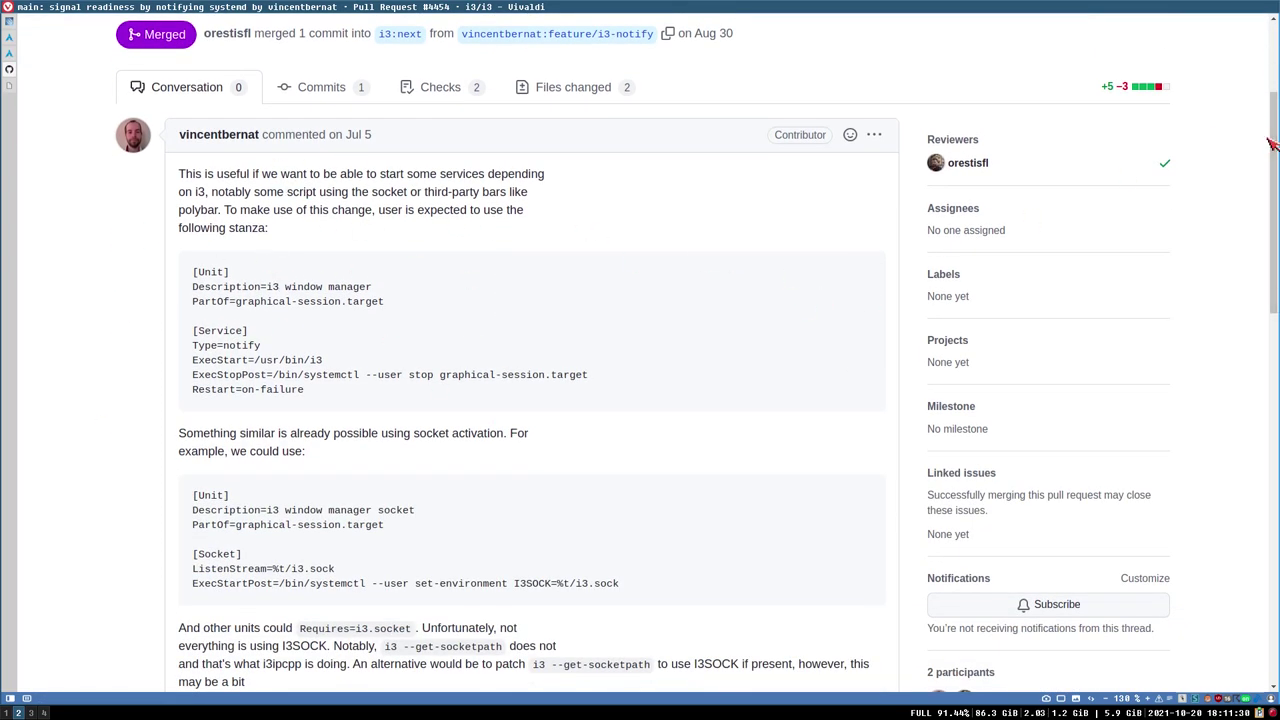
left_click_drag(1270, 143, 1266, 100)
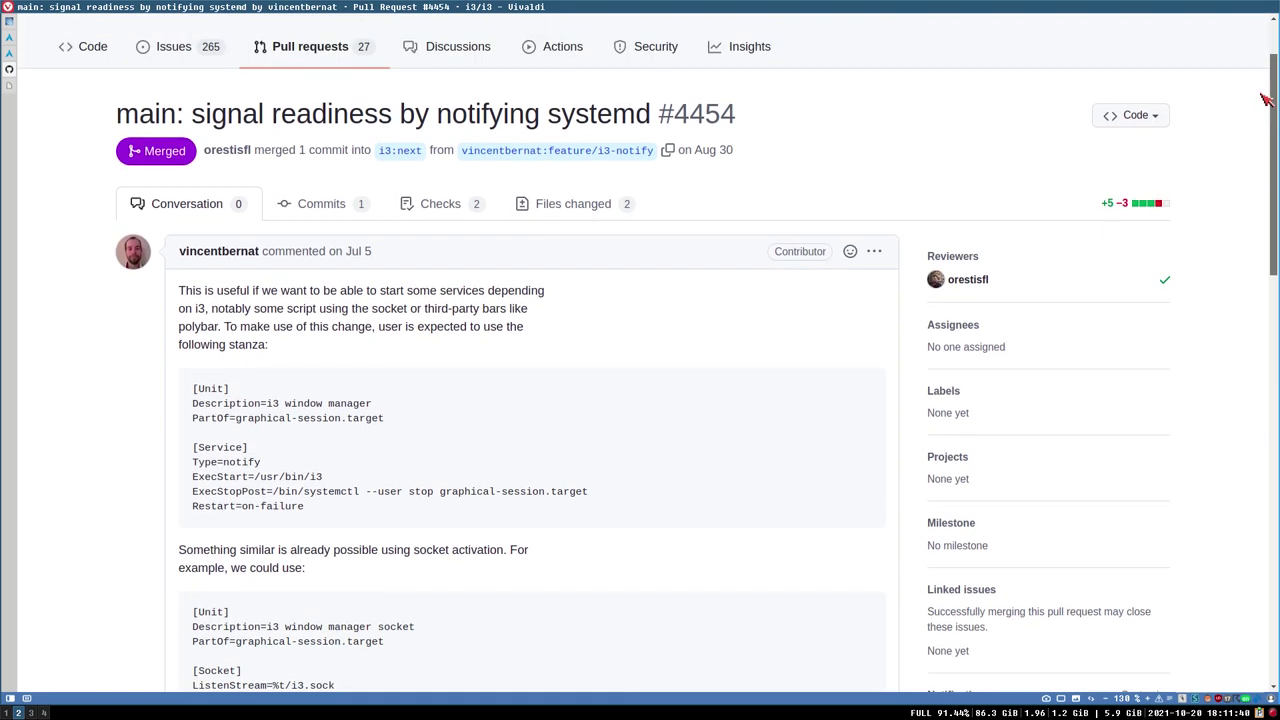
left_click_drag(1264, 99, 1264, 113)
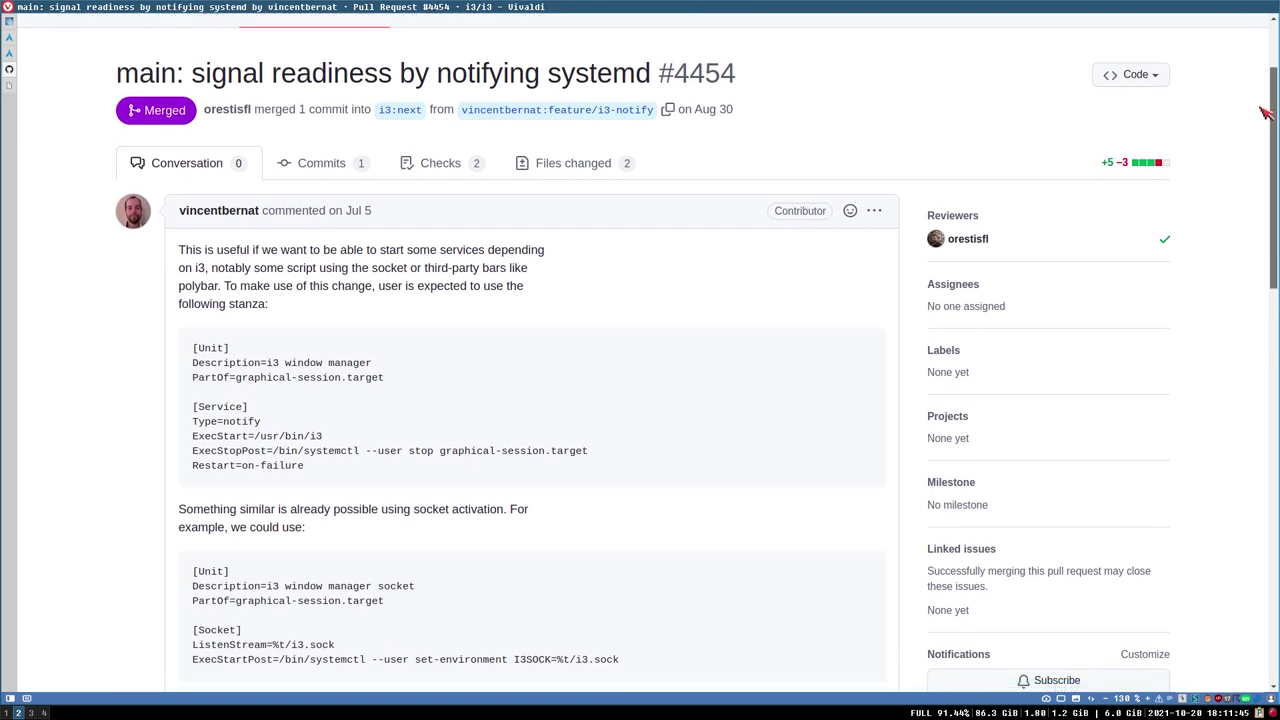
left_click_drag(1264, 113, 1261, 183)
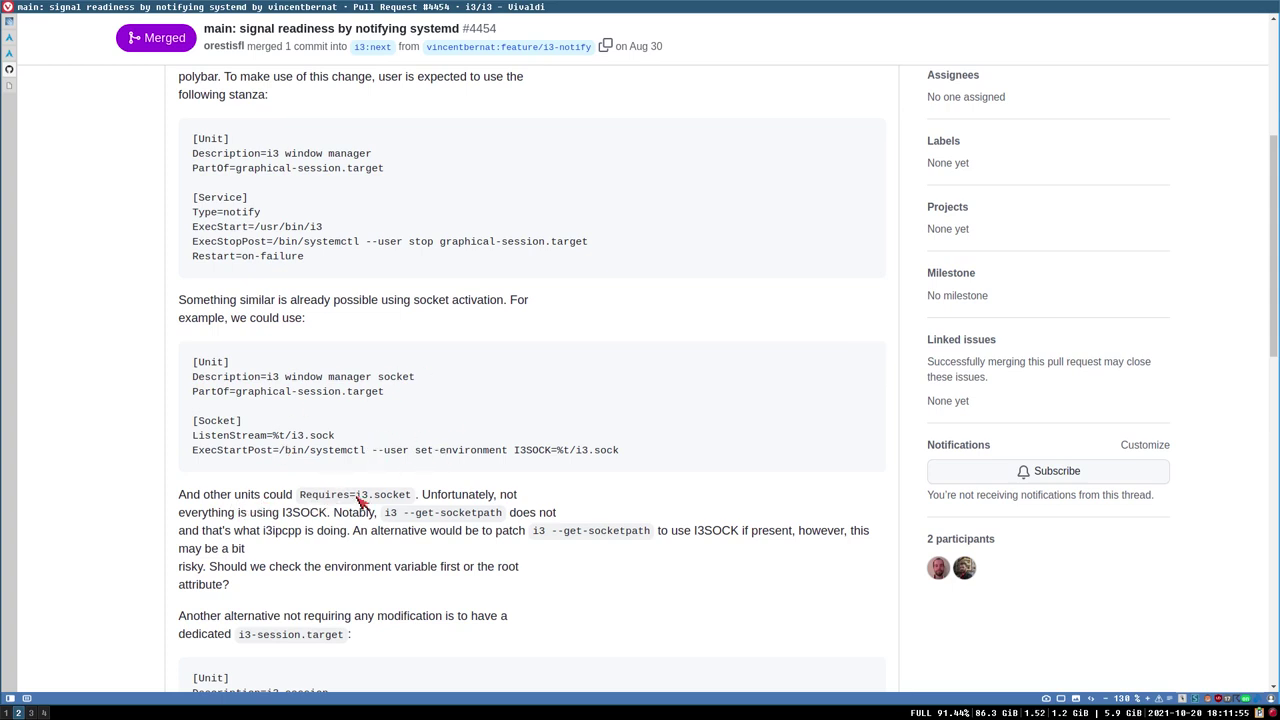
- Highlight the socket name in Requires=i3.socket and examine the socket activation and i3-session.target alternatives in the pull request description
left_click_drag(361, 496, 420, 499)
scroll(450, 495, "down", 3)
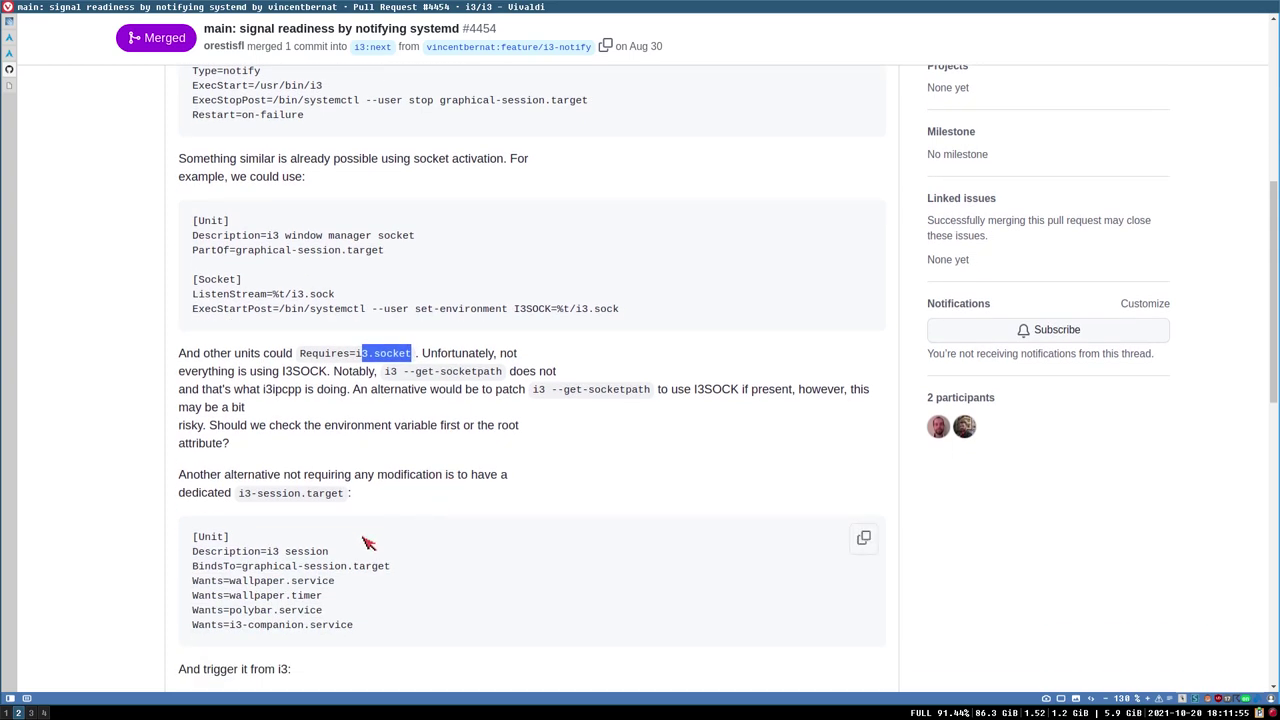
scroll(380, 530, "down", 4)
scroll(437, 540, "up", 4)
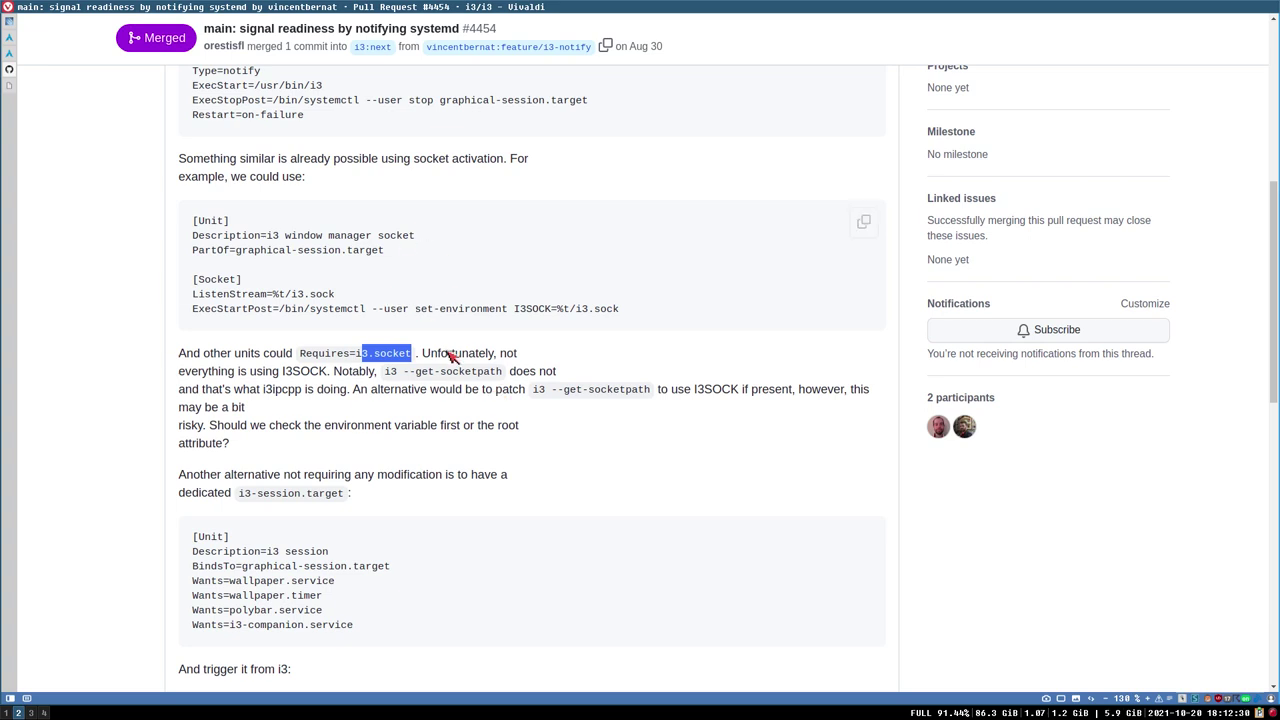
scroll(400, 280, "up", 3)
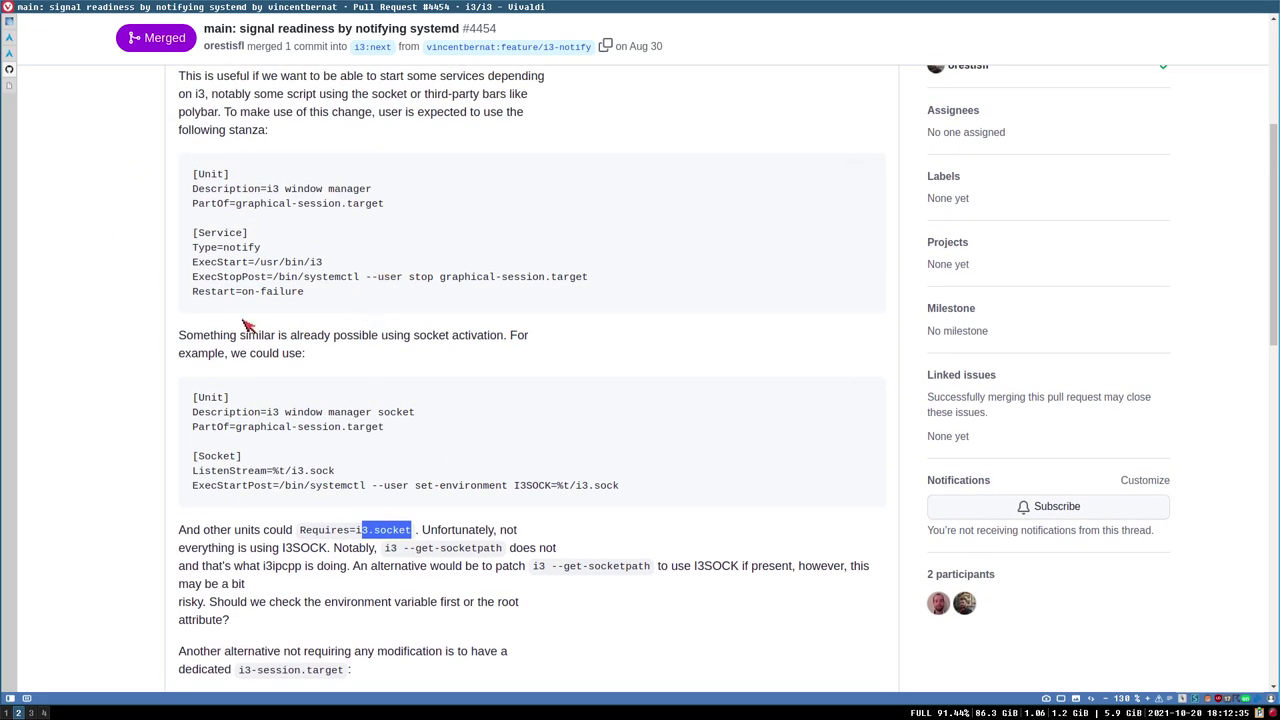
scroll(380, 340, "down", 1)
scroll(380, 343, "down", 2)
scroll(380, 343, "up", 4)
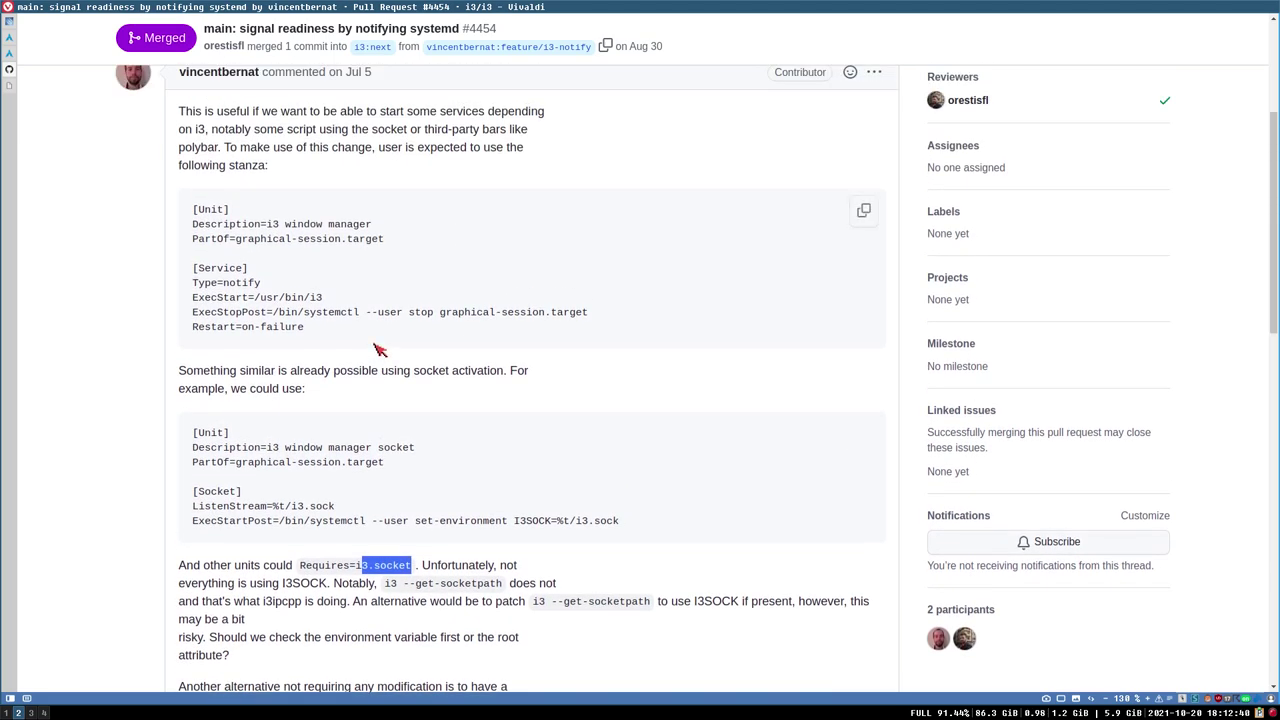
scroll(648, 422, "down", 1)
scroll(648, 422, "down", 3)
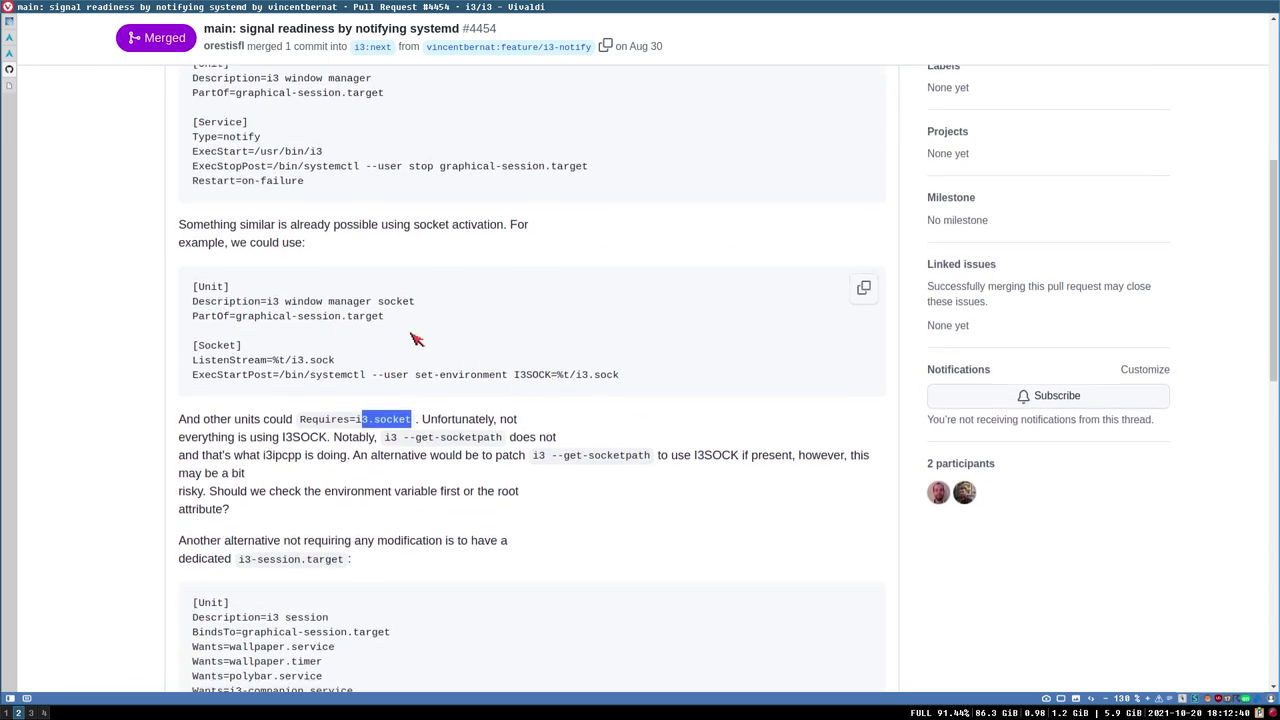
scroll(413, 340, "down", 2)
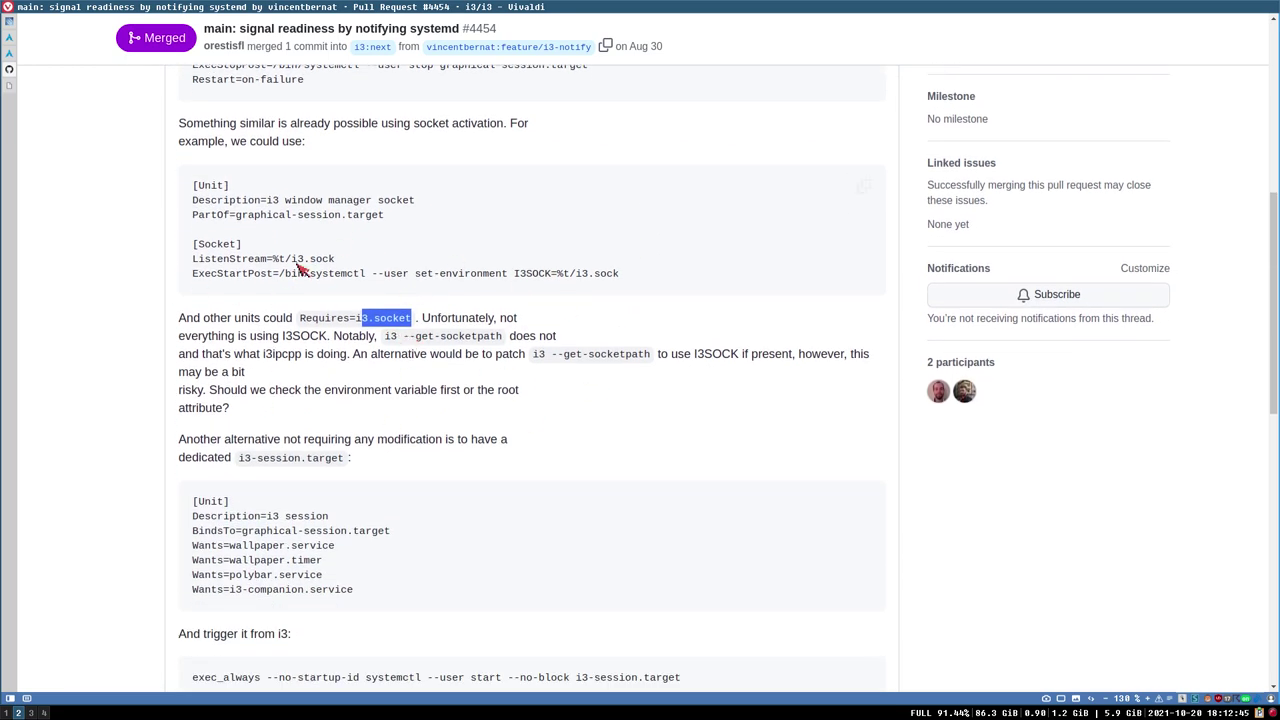
scroll(365, 507, "down", 2)
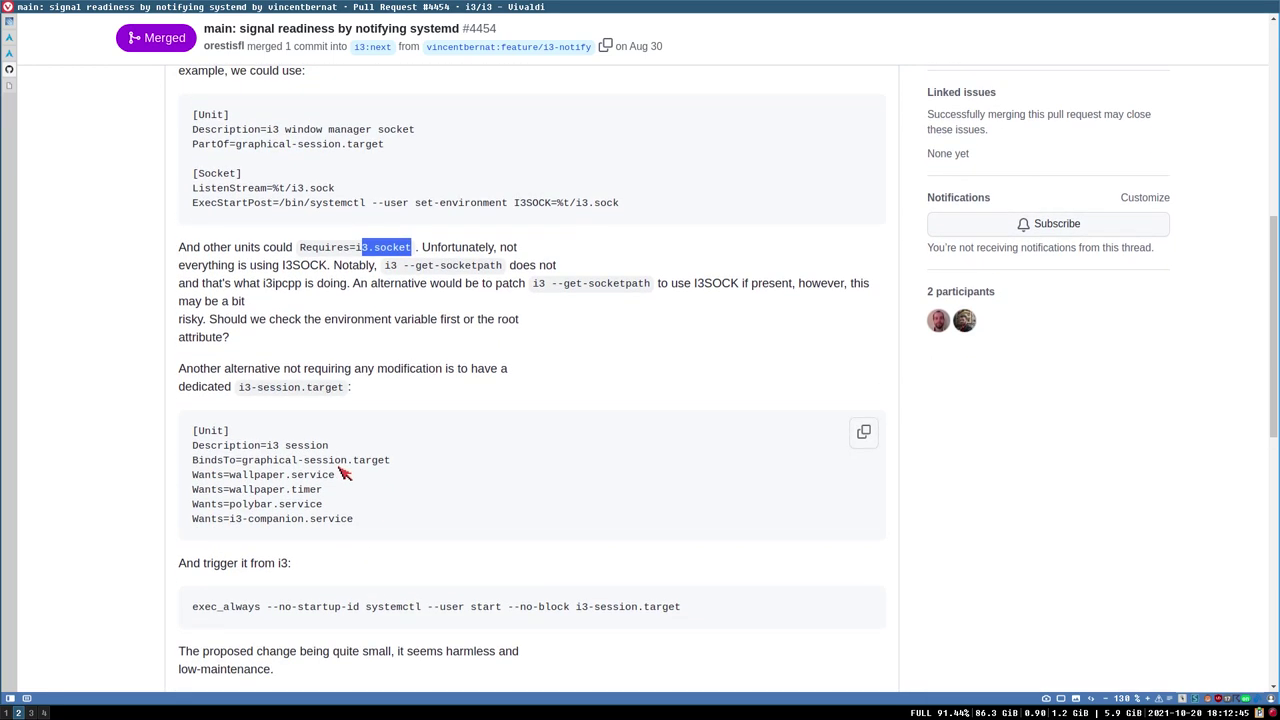
scroll(365, 492, "up", 1)
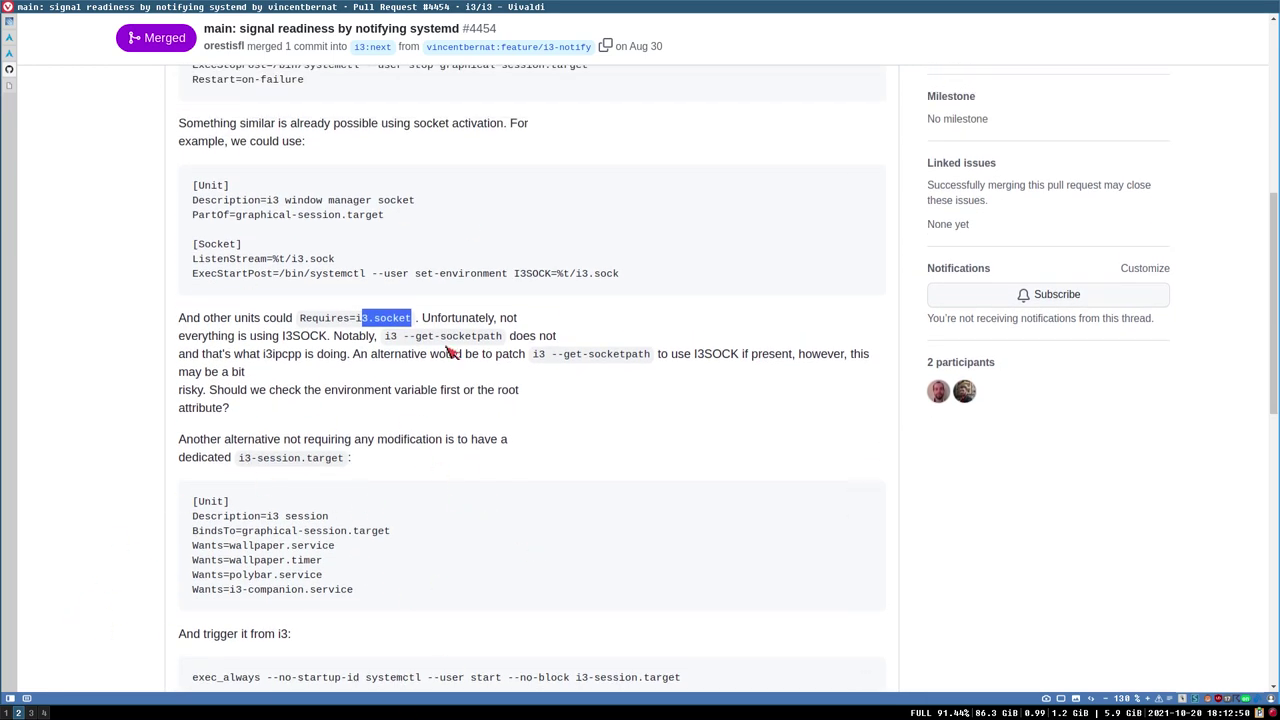
scroll(443, 351, "up", 2)
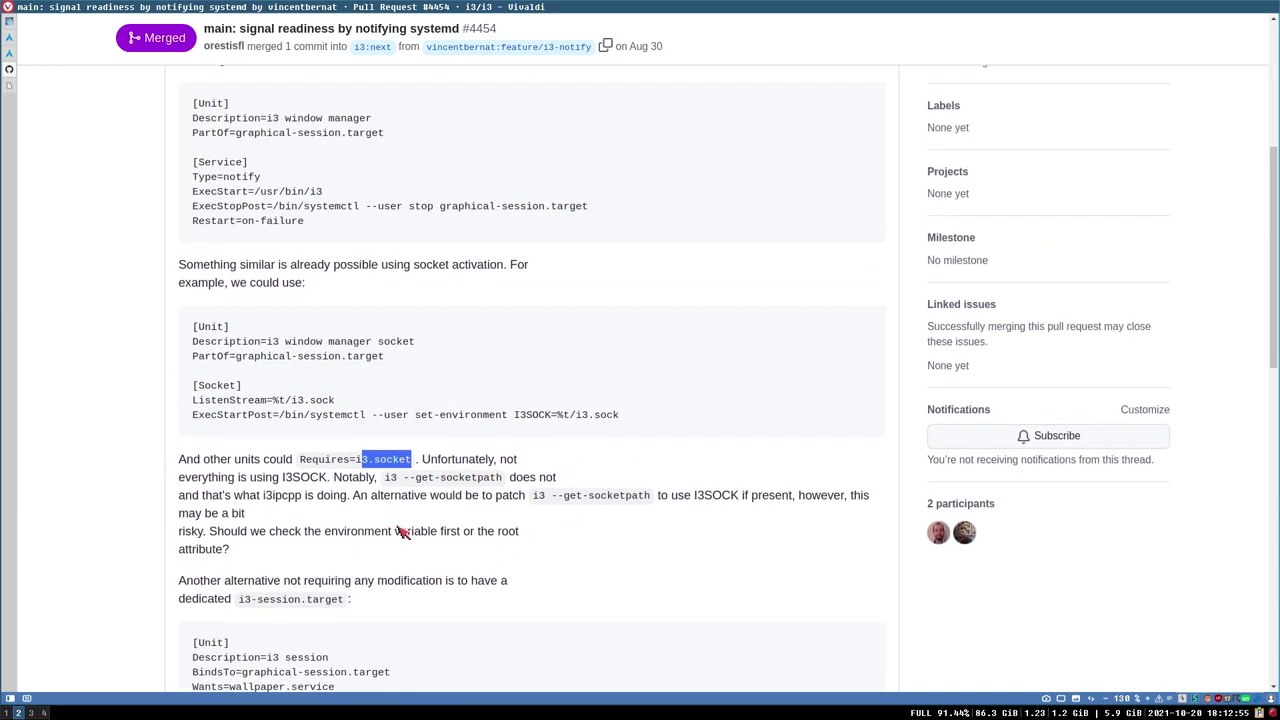
- Re-examine the pull request description's systemd service stanza and its socket activation unit
scroll(516, 560, "up", 2)
scroll(450, 500, "up", 2)
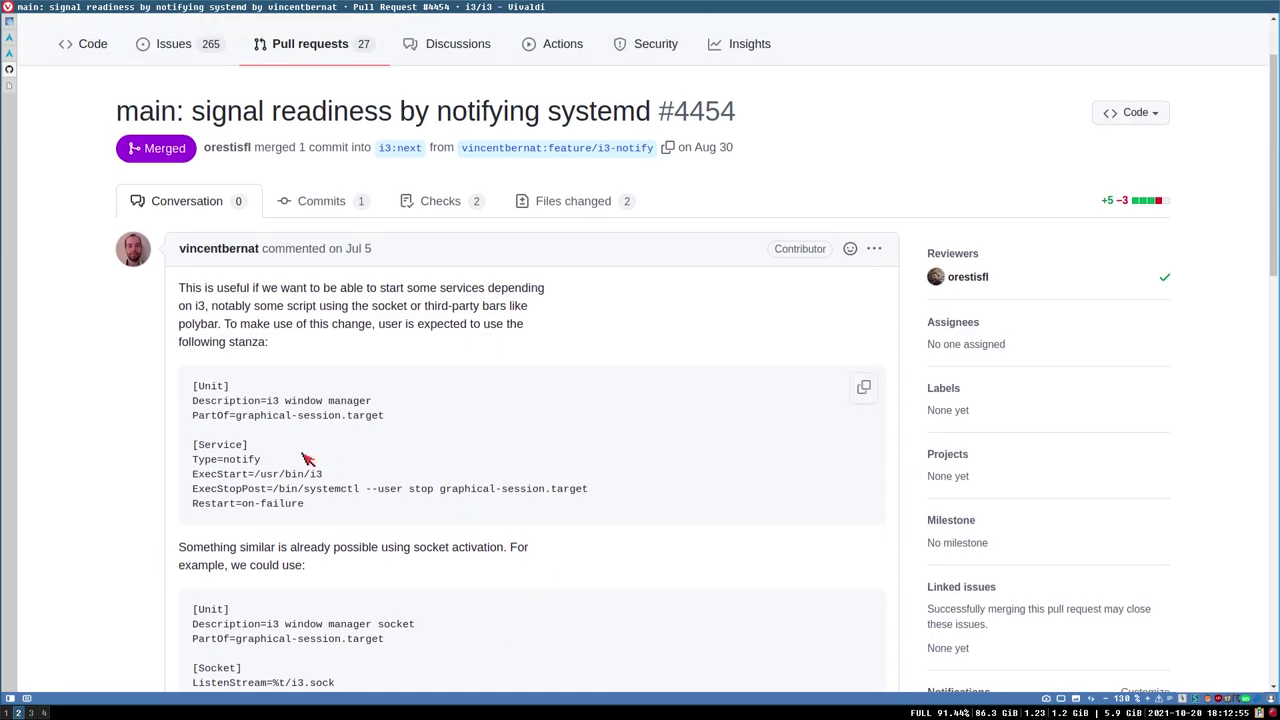
scroll(415, 455, "down", 2)
scroll(437, 451, "down", 2)
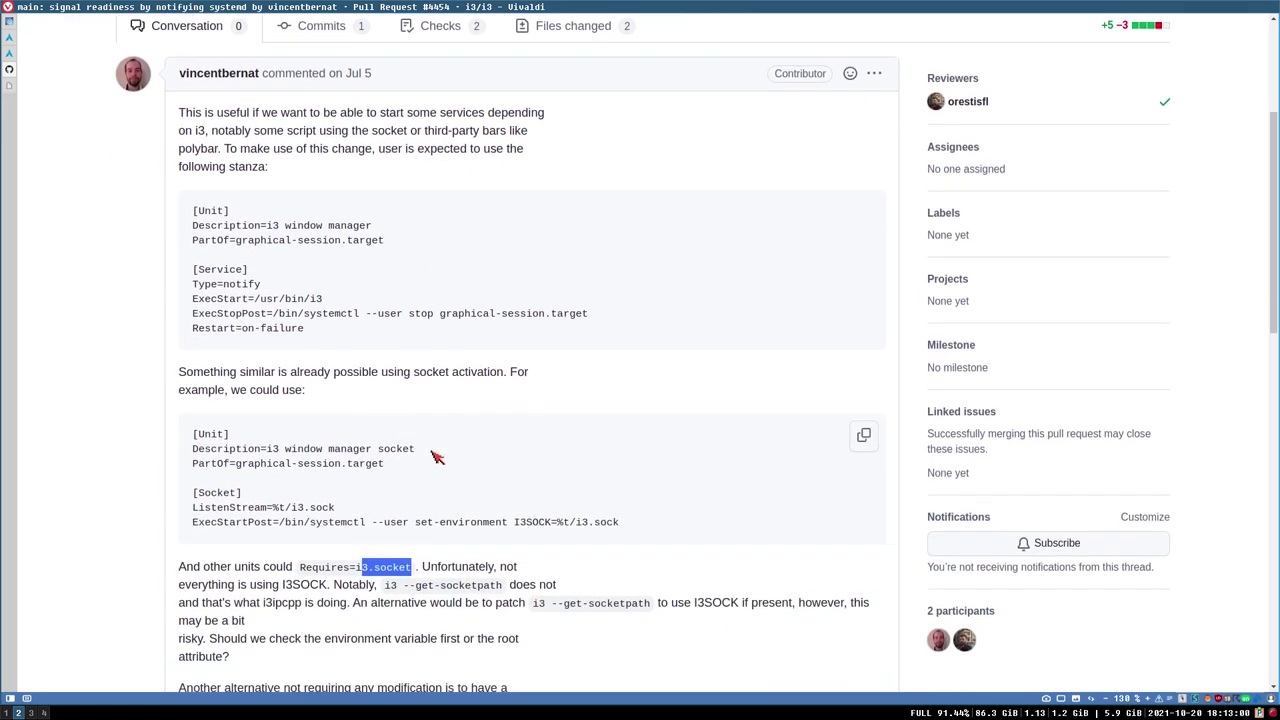
scroll(400, 485, "up", 2)
scroll(378, 494, "up", 2)
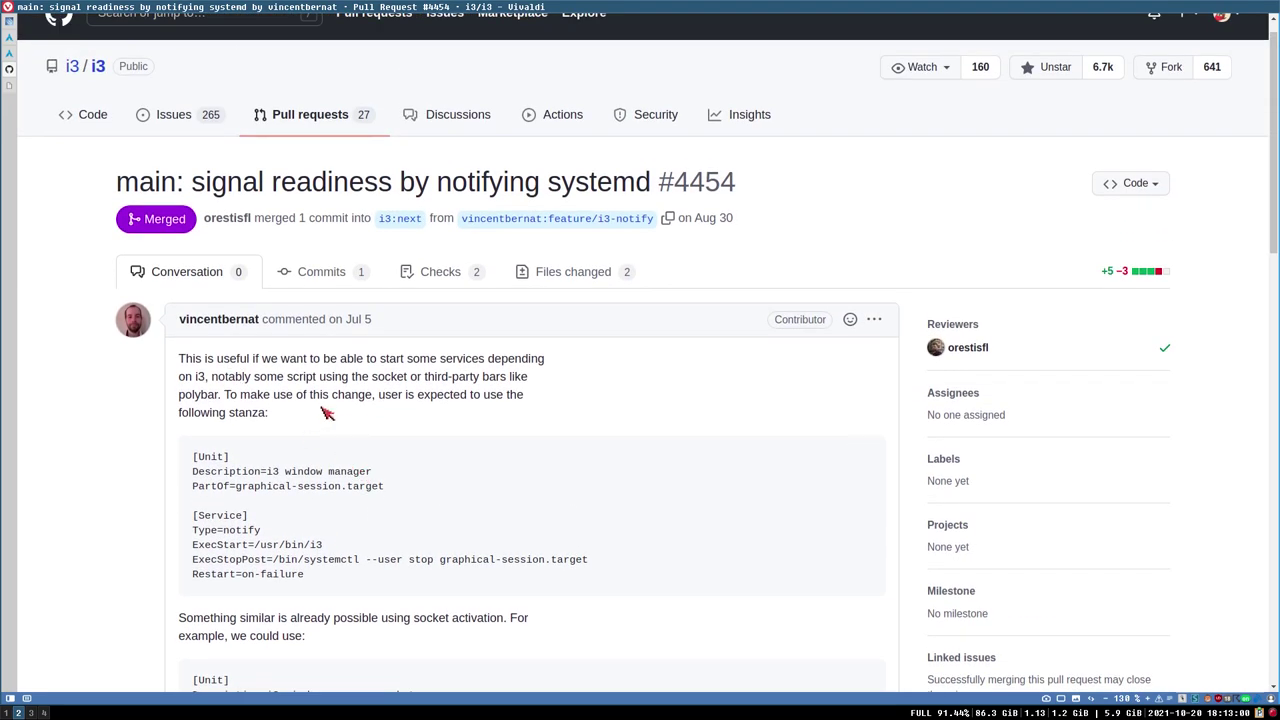
- Open the pull request author's GitHub profile and the personal website linked from it
mouse_move(220, 326)
left_click(14, 92)
left_click(10, 71)
left_click(12, 90)
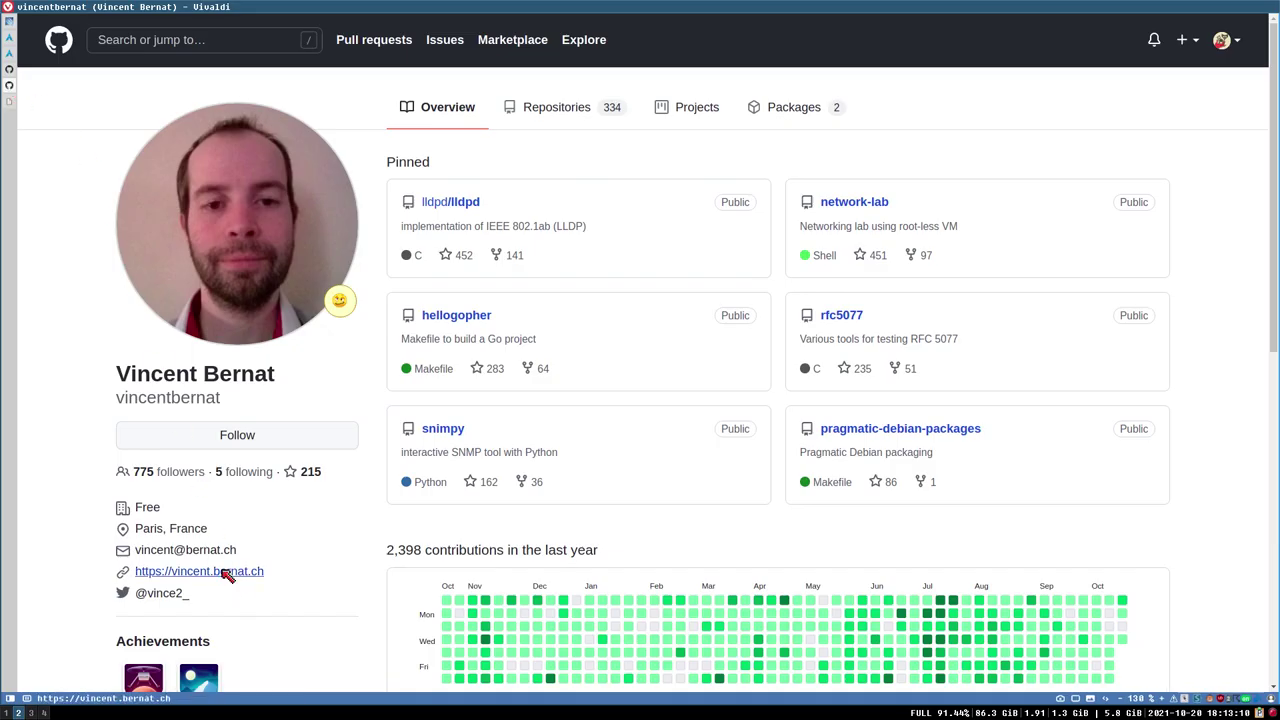
left_click(11, 105)
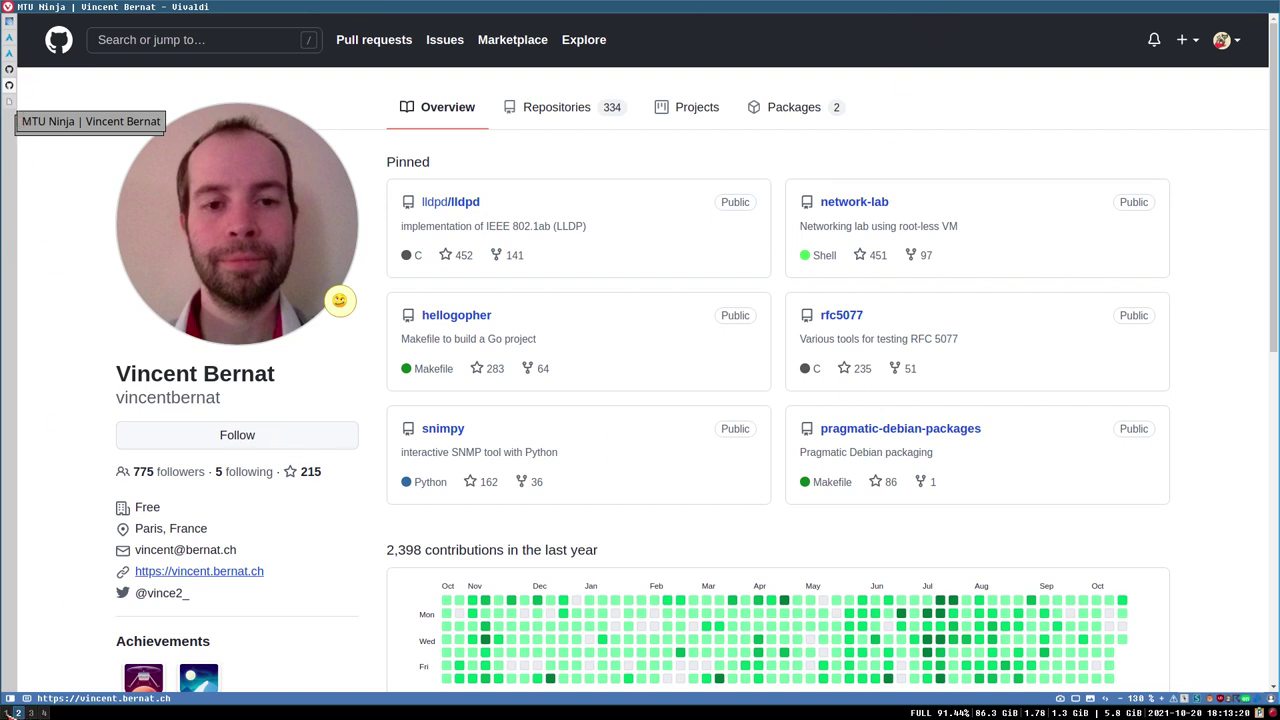
- Consult the i3 v4.20 release notes on workspace 1 and return to the author's website on workspace 2
key("super+1")
left_click(17, 713)
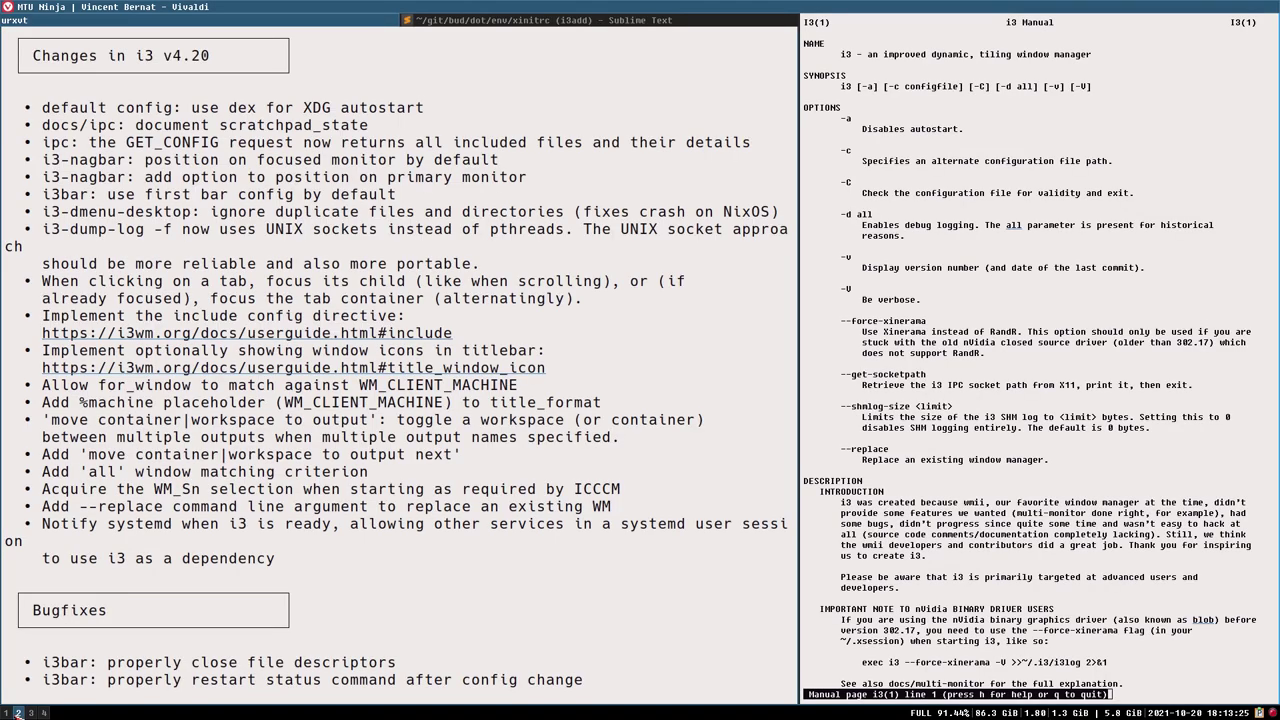
left_click(8, 713)
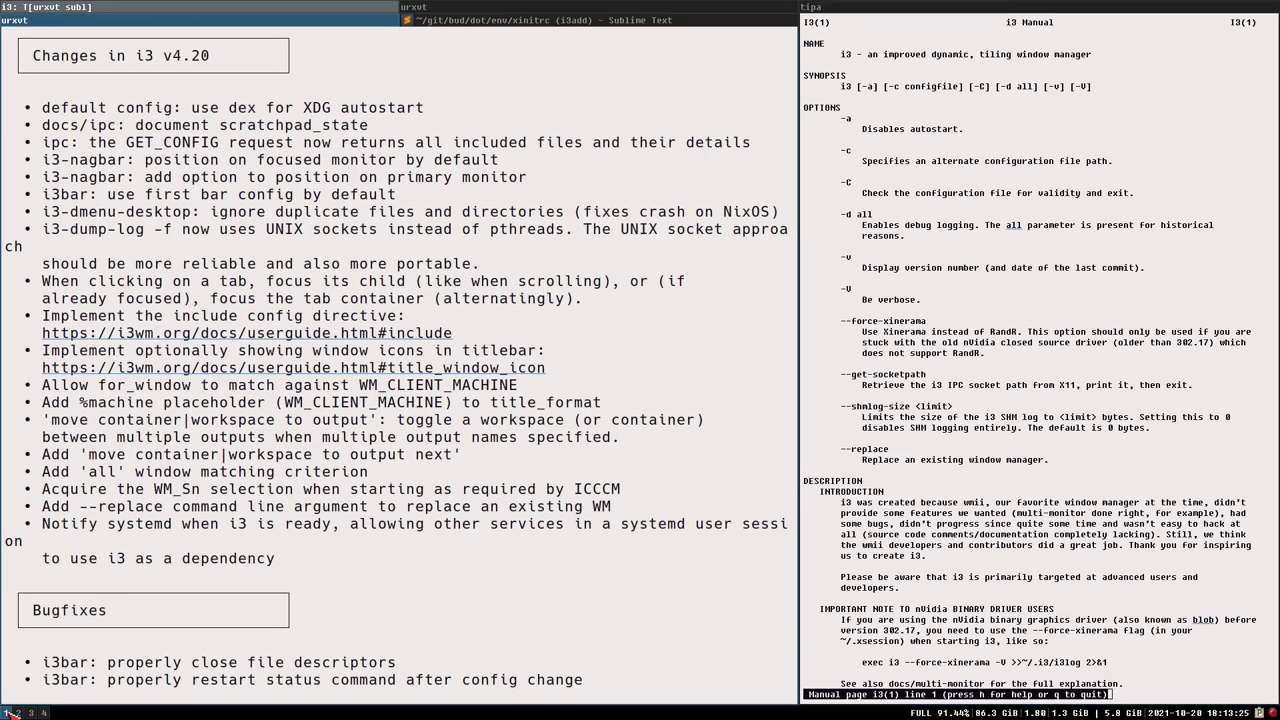
left_click(17, 713)
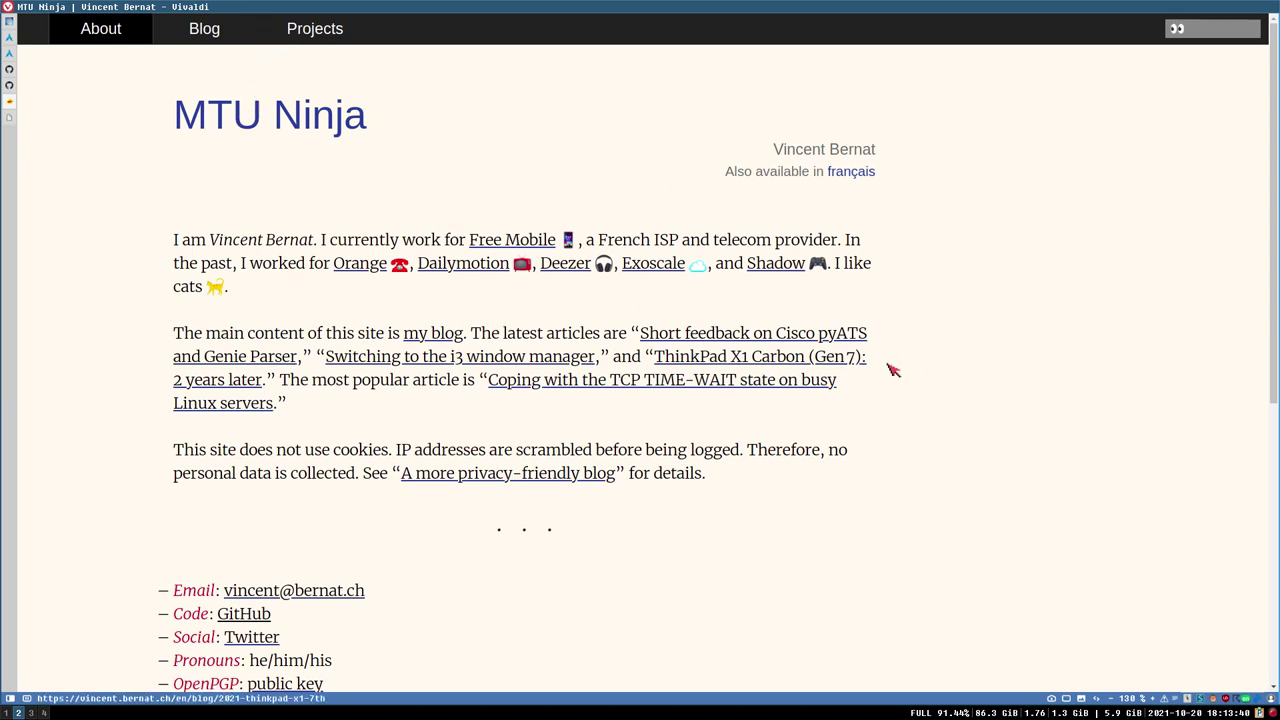
- Open the article "Switching to the i3 window manager" from the author's blog and view its introduction
left_click(204, 30)
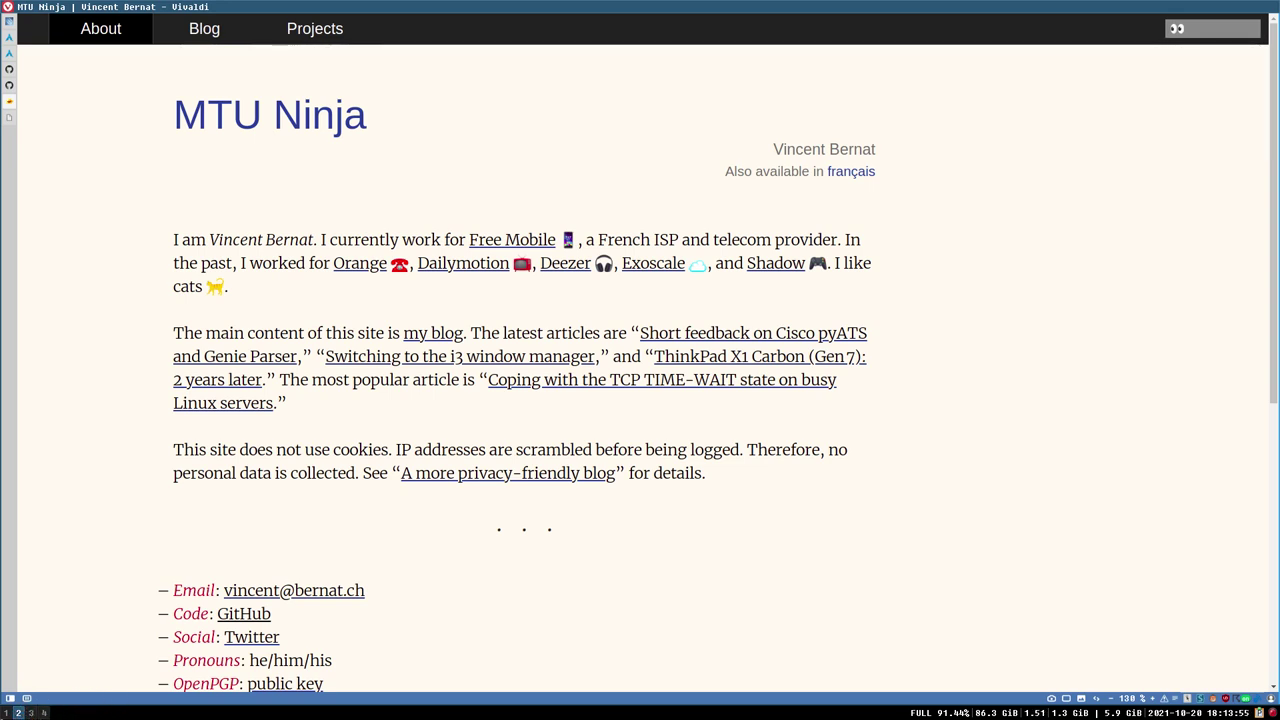
left_click(7, 712)
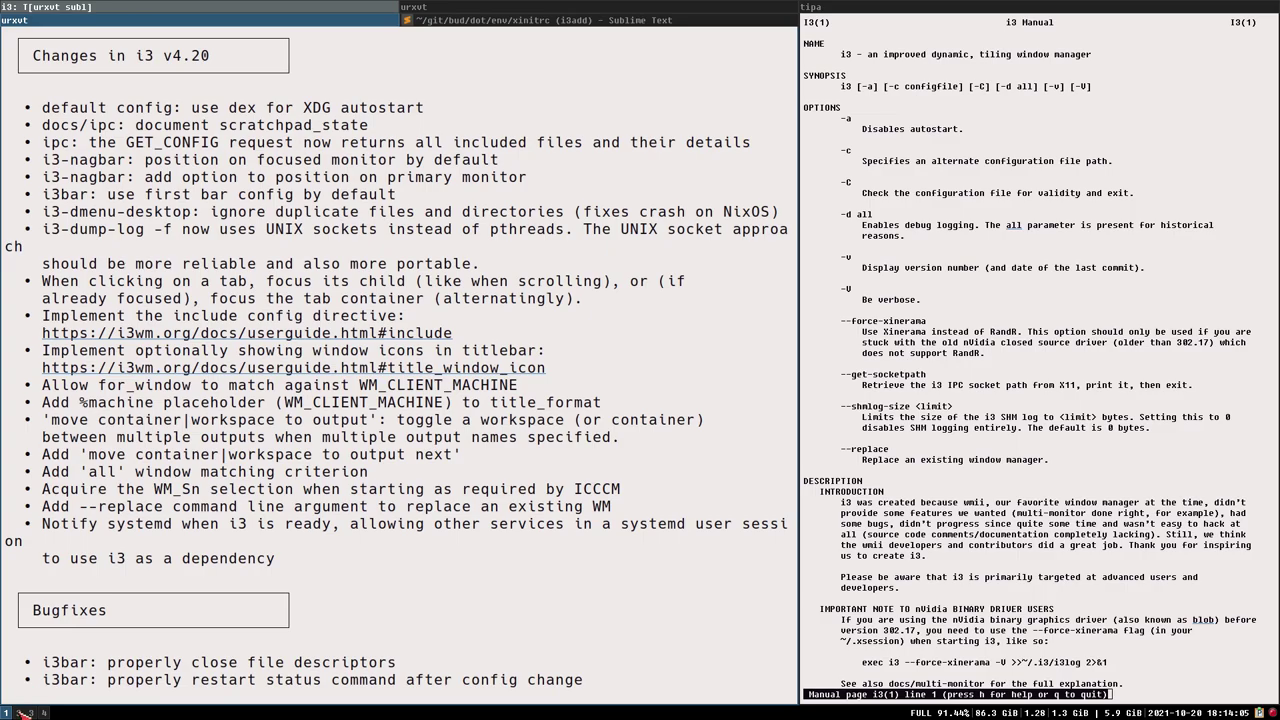
left_click(19, 712)
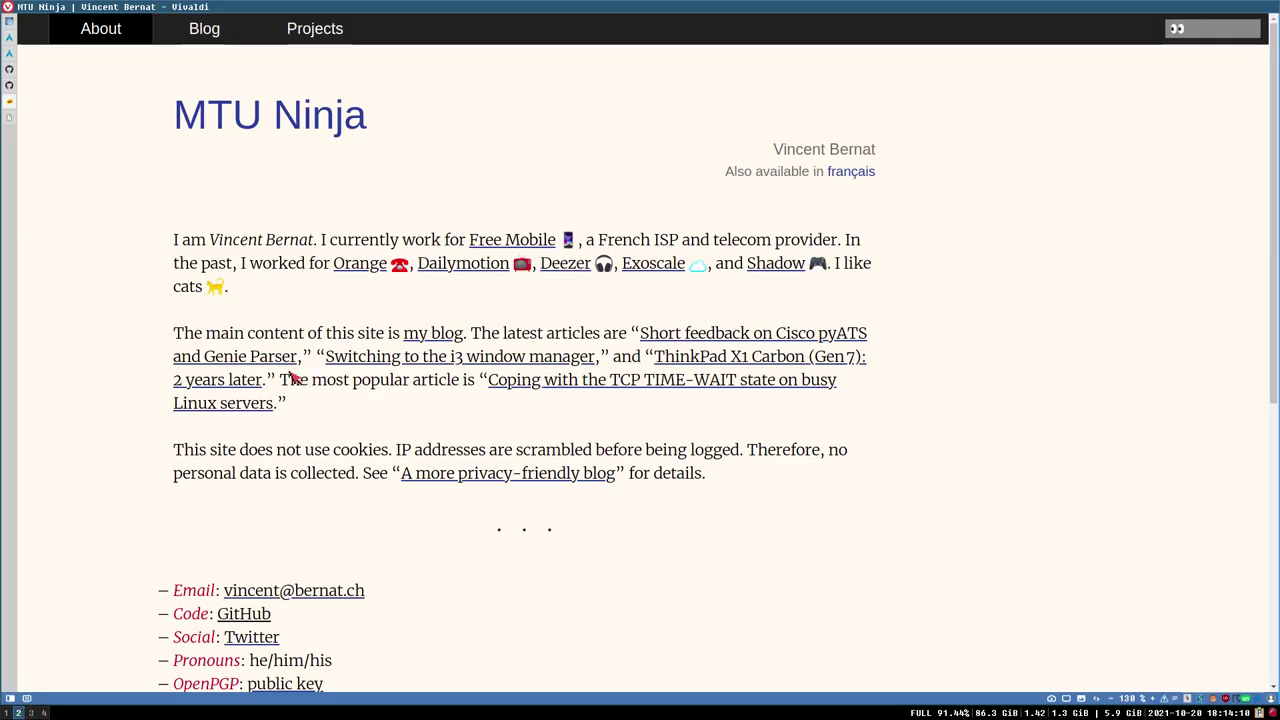
left_click(205, 30)
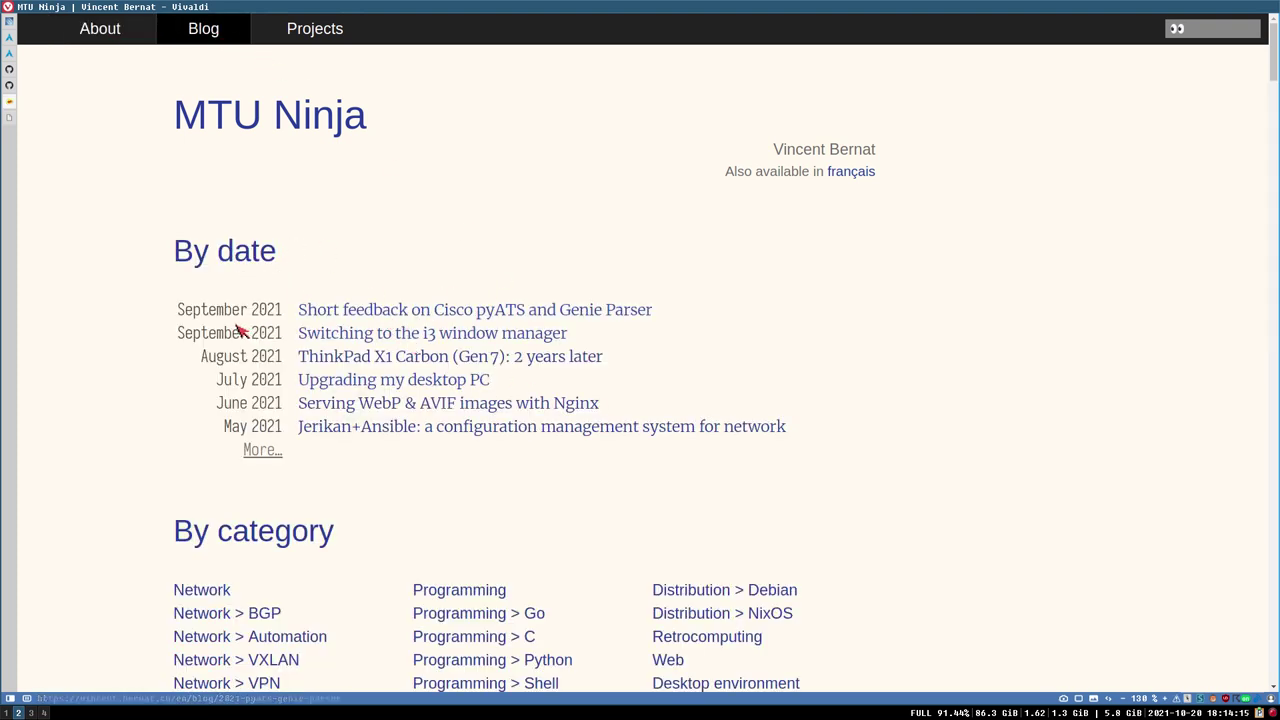
left_click(378, 341)
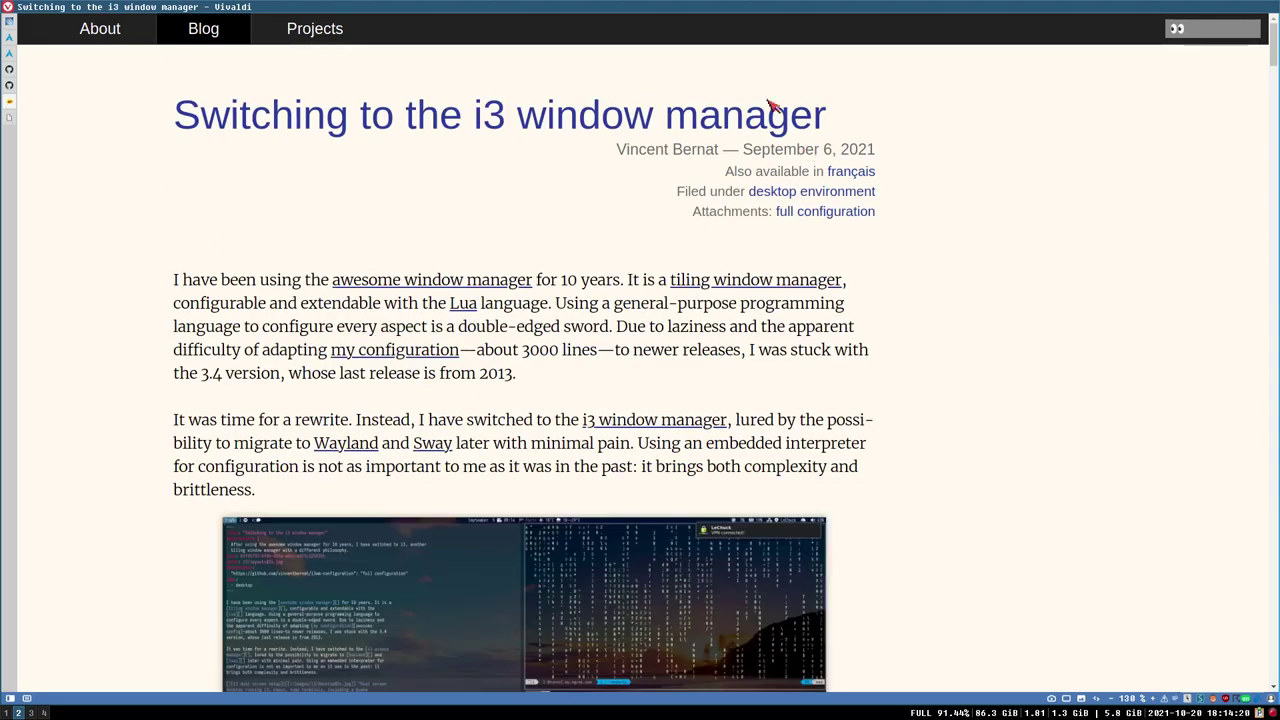
scroll(1275, 35, "down", 1)
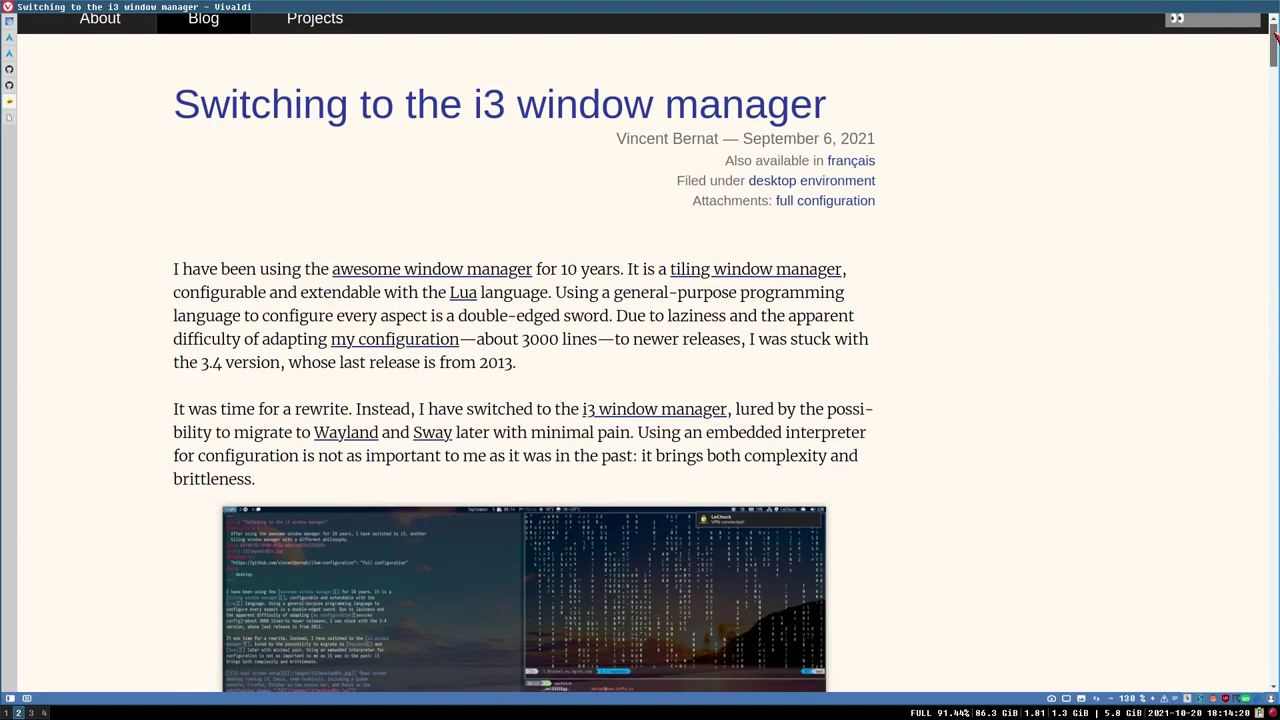
scroll(1275, 35, "up", 1)
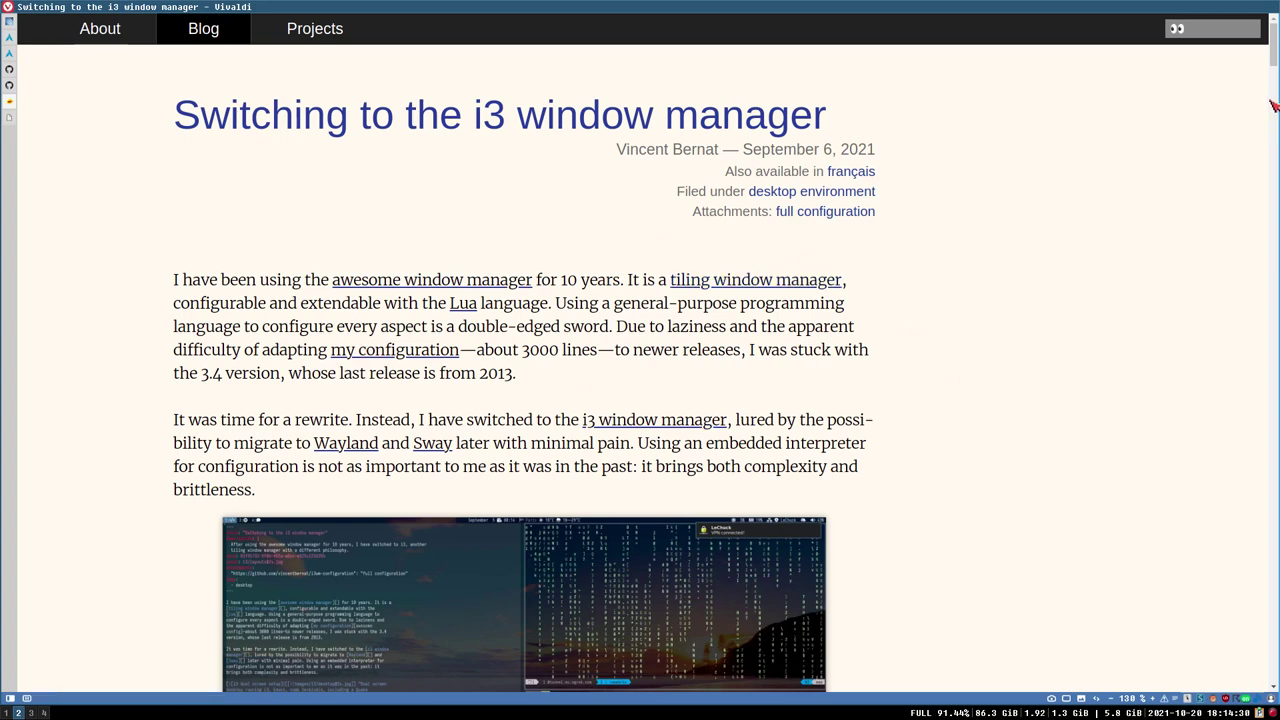
scroll(1273, 52, "down", 1)
scroll(1273, 52, "up", 1)
scroll(1273, 52, "down", 4)
scroll(1273, 52, "up", 4)
scroll(1273, 52, "down", 4)
- Examine the article's "i3: the window manager" section with its layout screenshot and tree diagram
left_click_drag(1273, 52, 1275, 140)
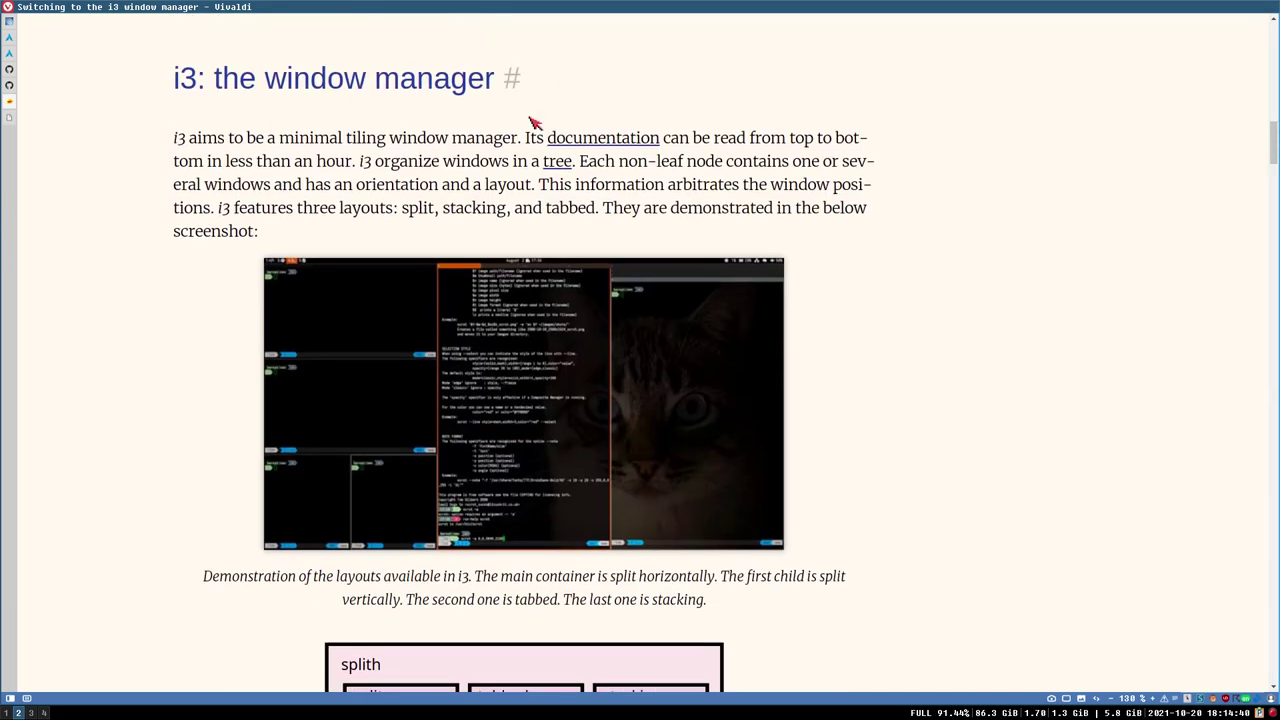
scroll(1274, 128, "down", 5)
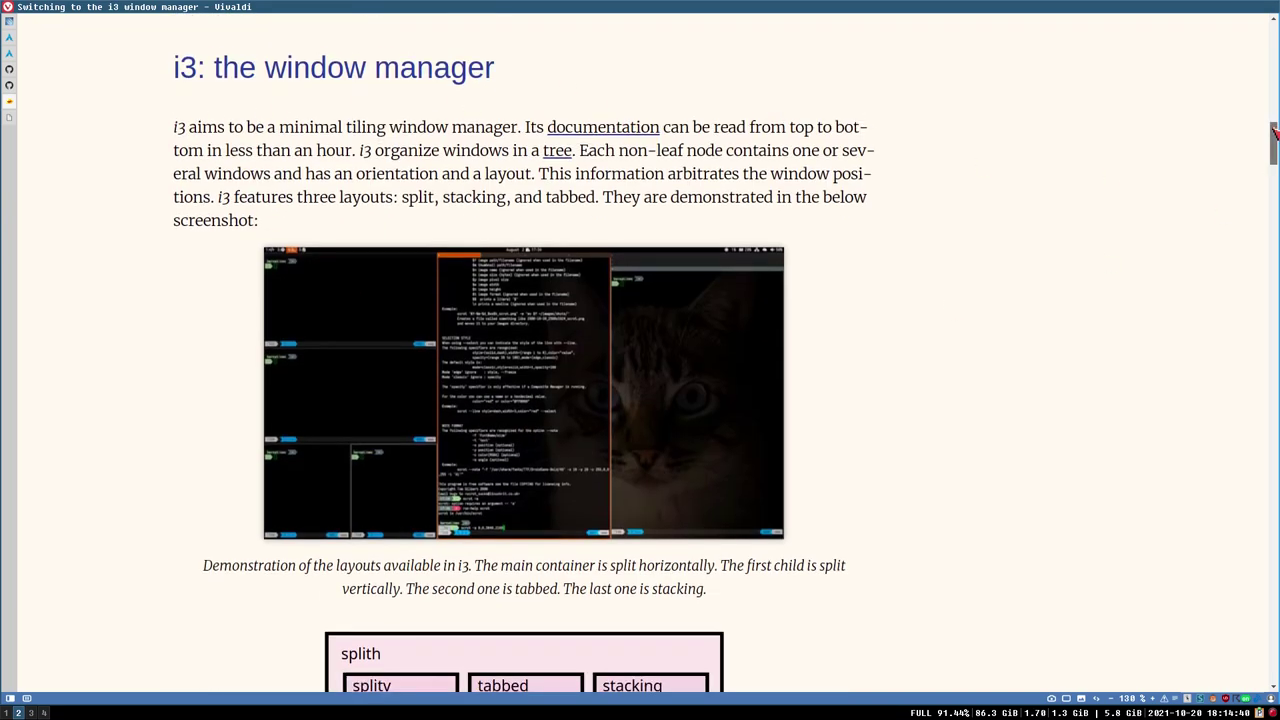
scroll(1097, 259, "up", 2)
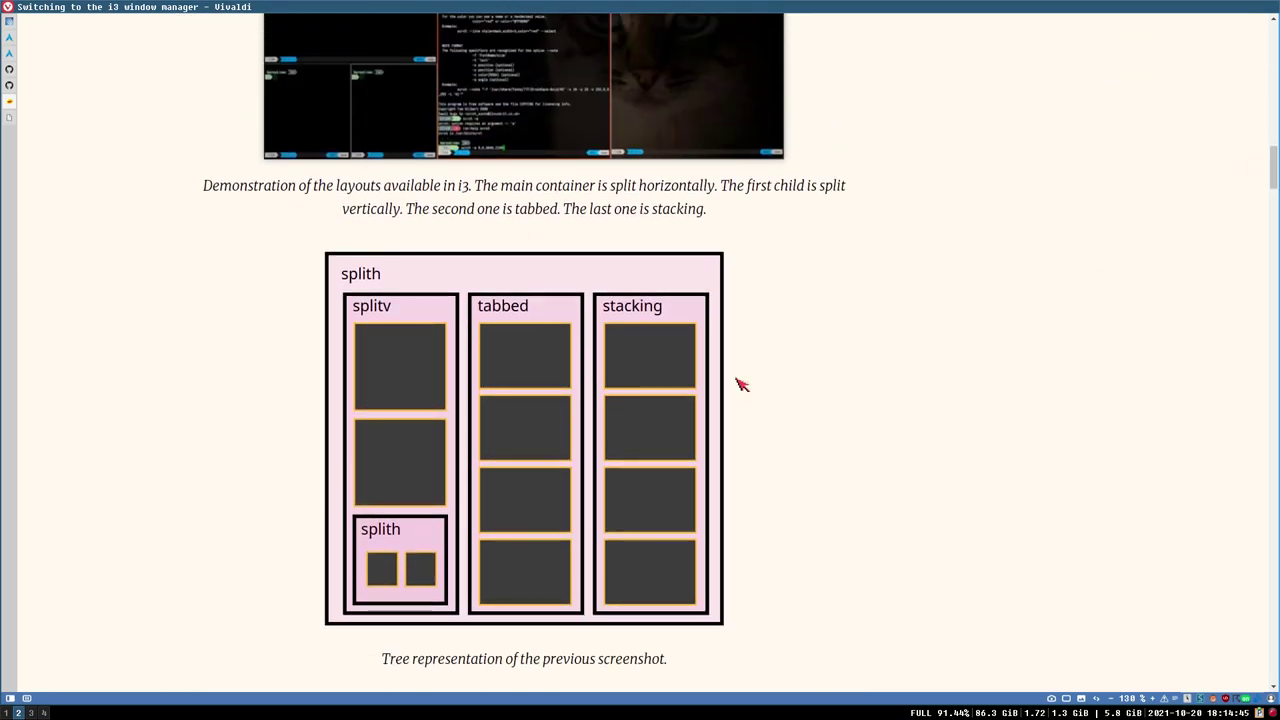
- Highlight "i3 companion" in the "i3 companion: the missing bits" heading and skim that section
left_click_drag(1276, 168, 1276, 228)
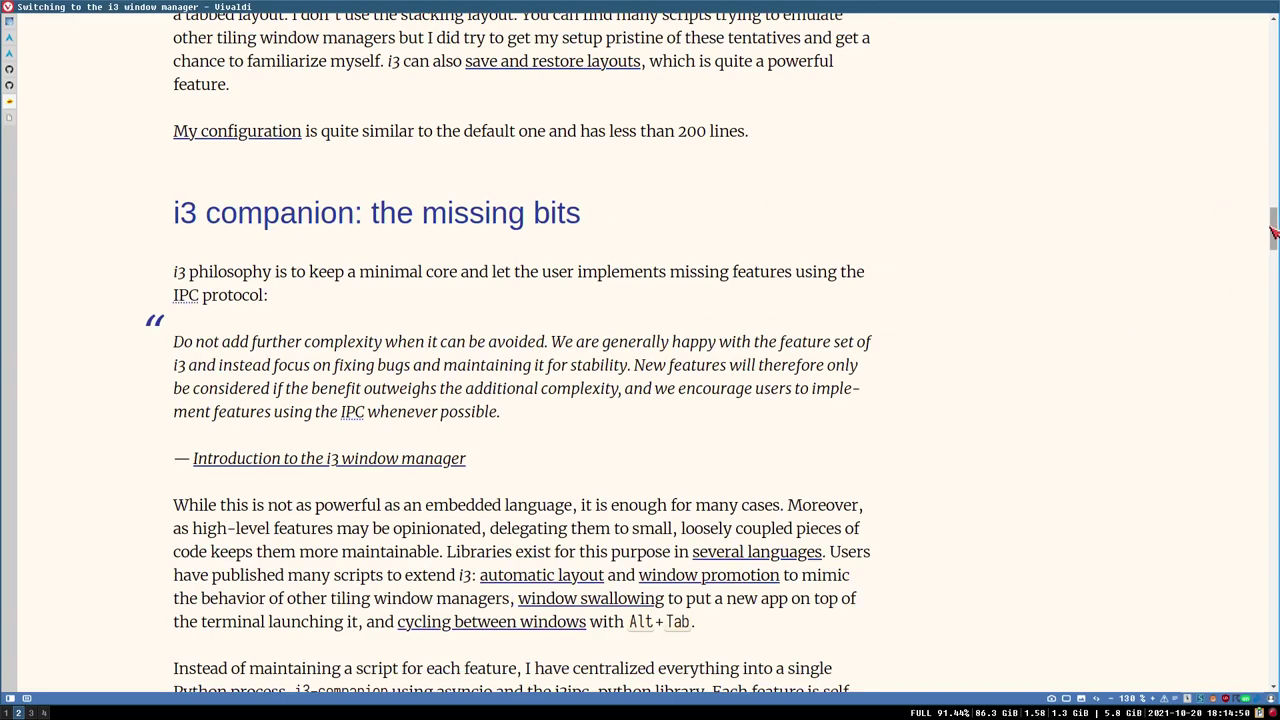
left_click_drag(1273, 230, 1274, 234)
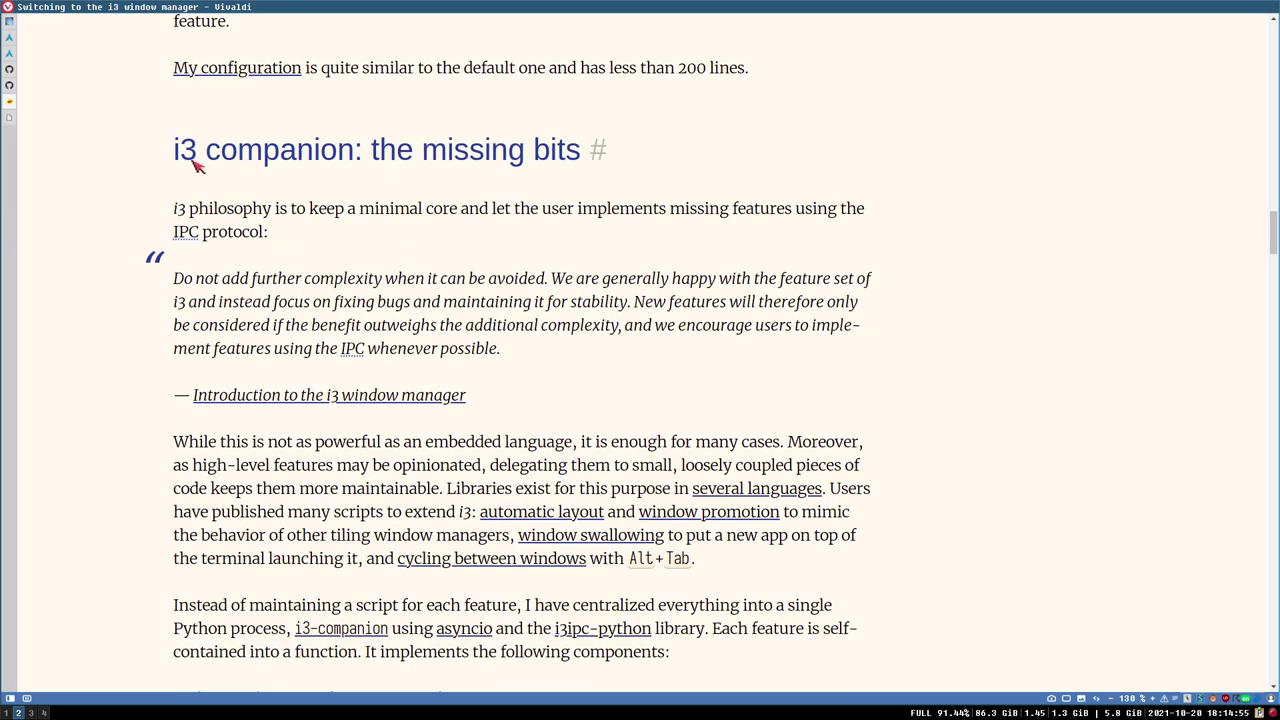
left_click_drag(172, 150, 356, 150)
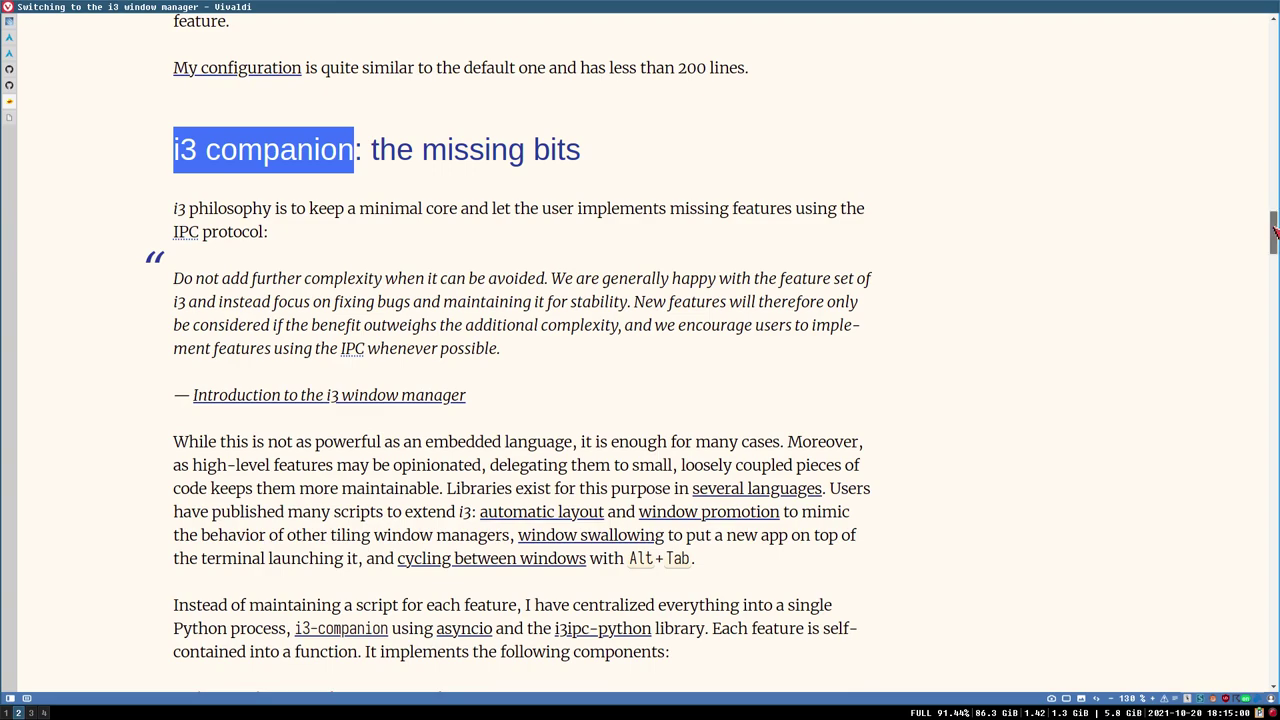
left_click_drag(1274, 232, 1268, 310)
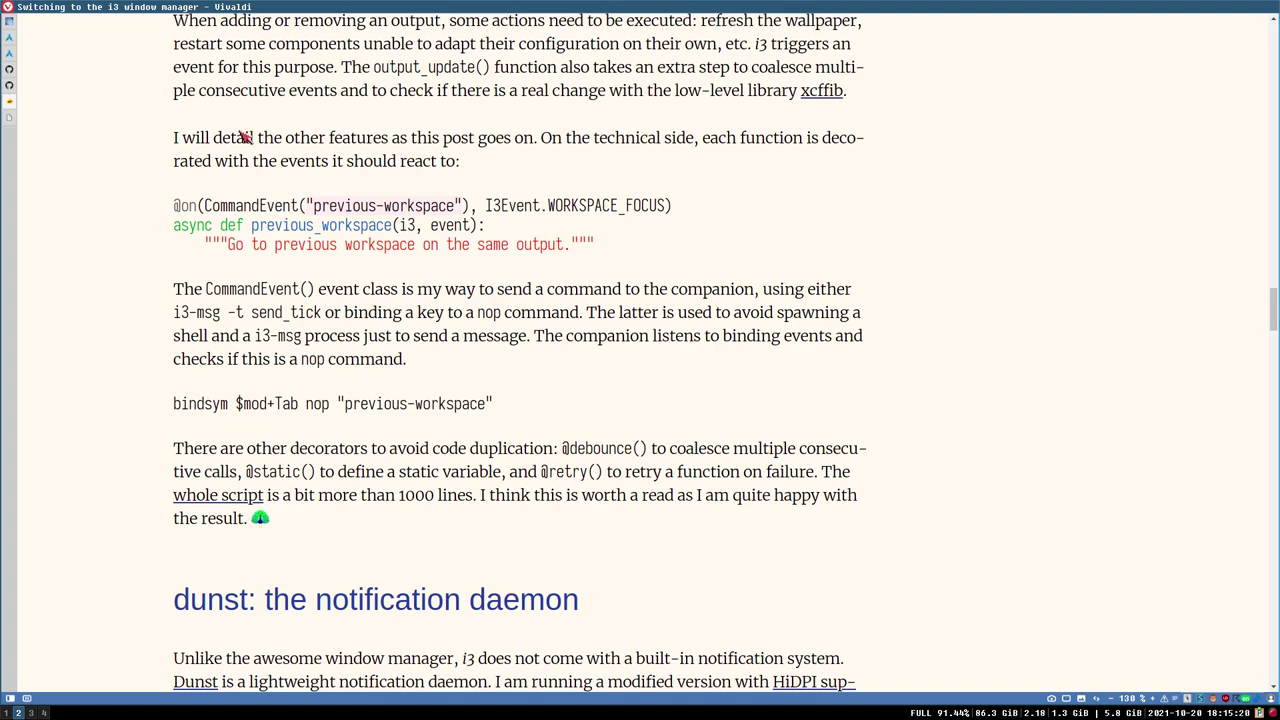
- Skim the article's sections on the dunst notification daemon, polybar status bar and picom compositor
scroll(512, 403, "down", 5)
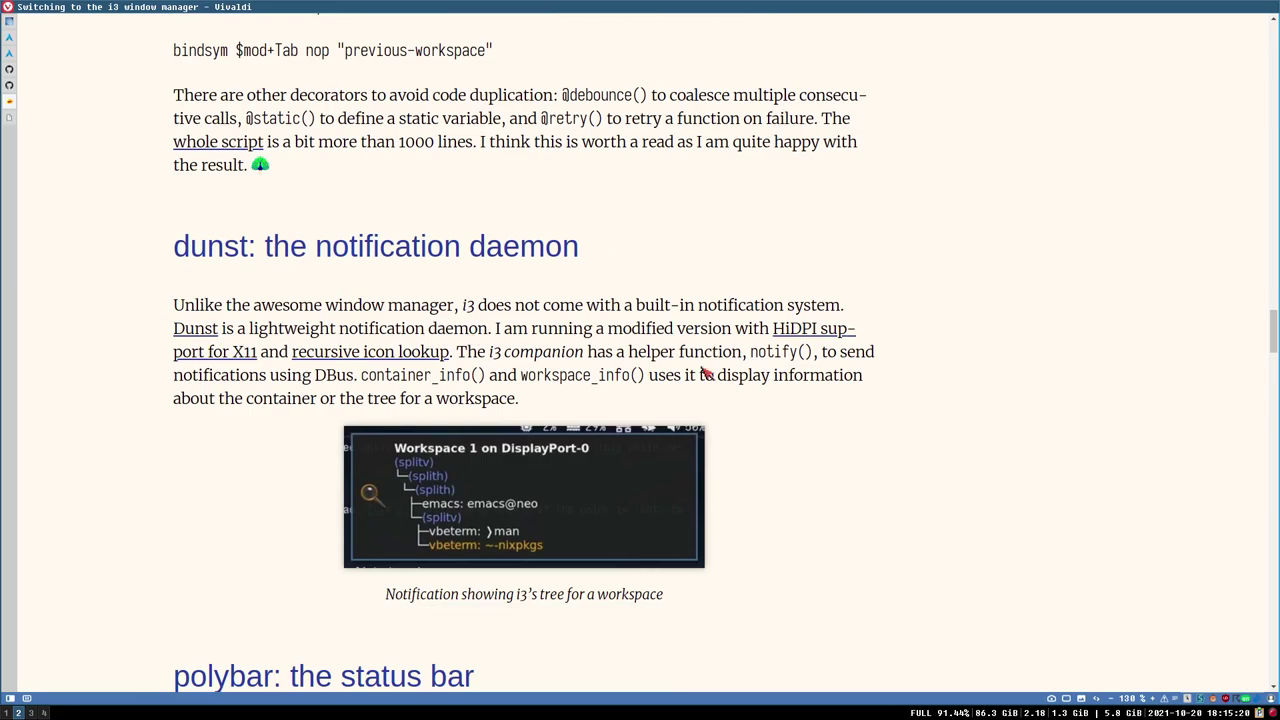
scroll(760, 330, "down", 3)
scroll(569, 271, "down", 6)
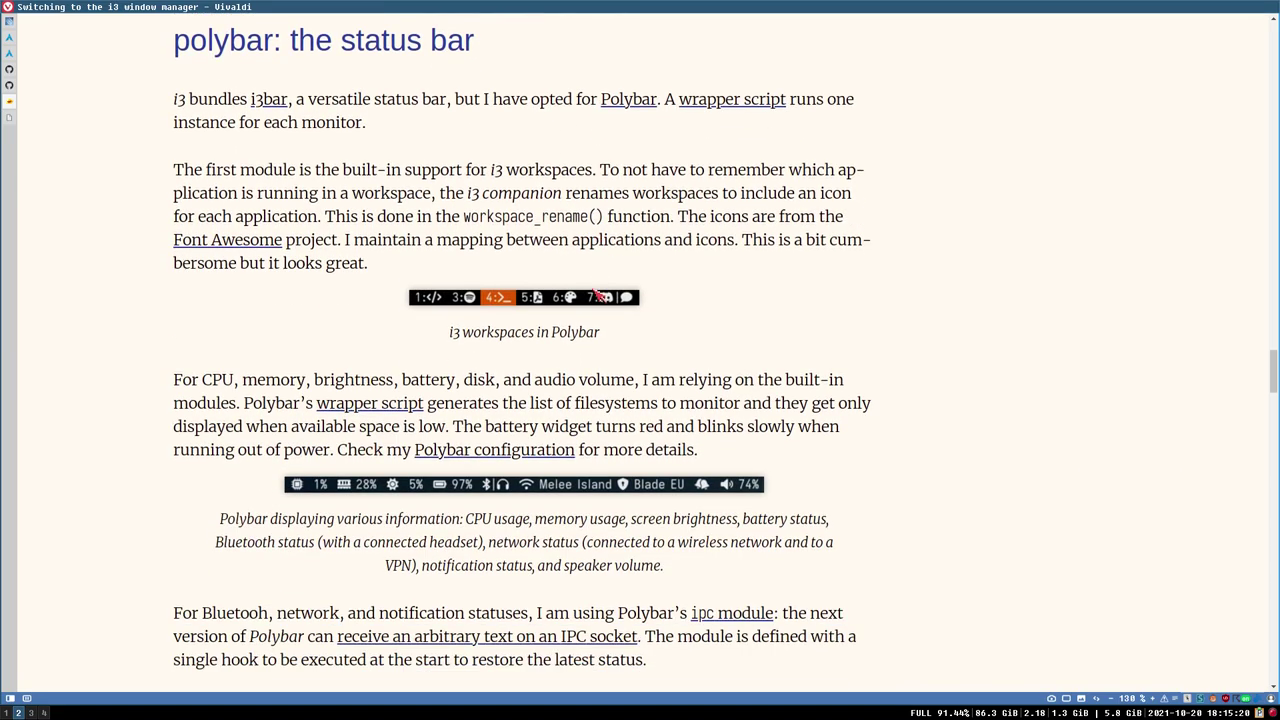
scroll(480, 352, "down", 11)
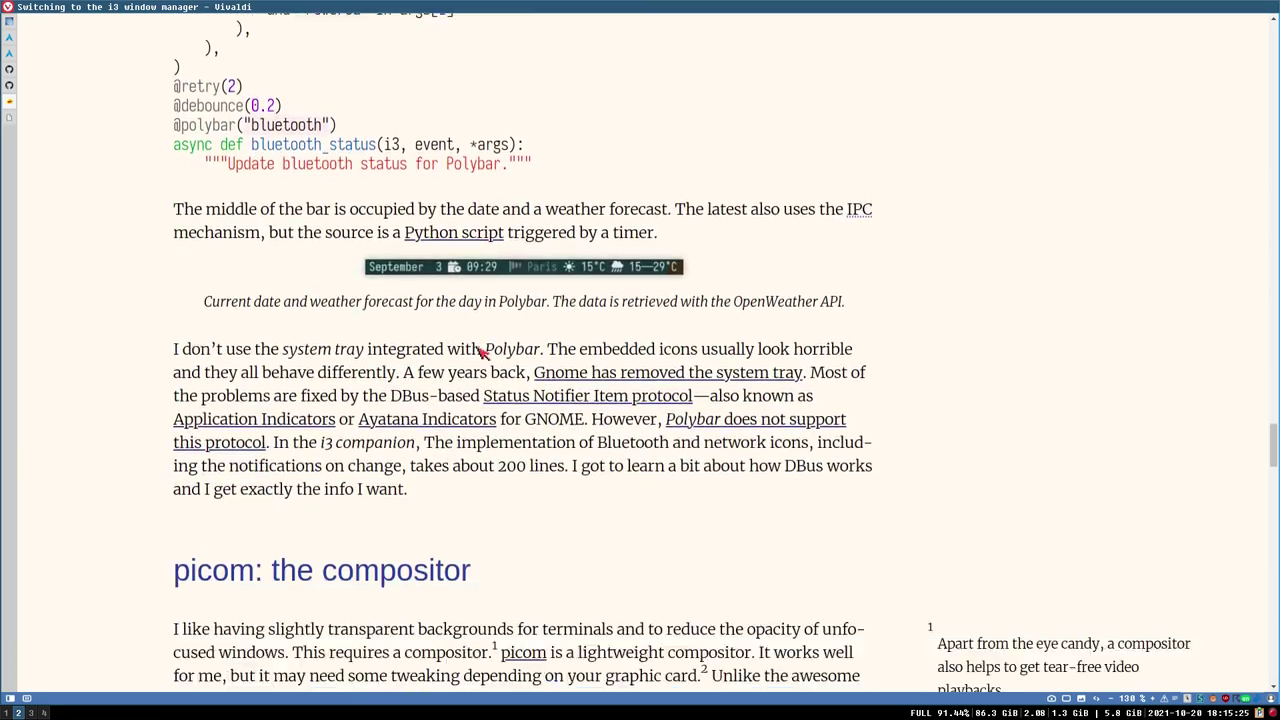
scroll(480, 352, "down", 2)
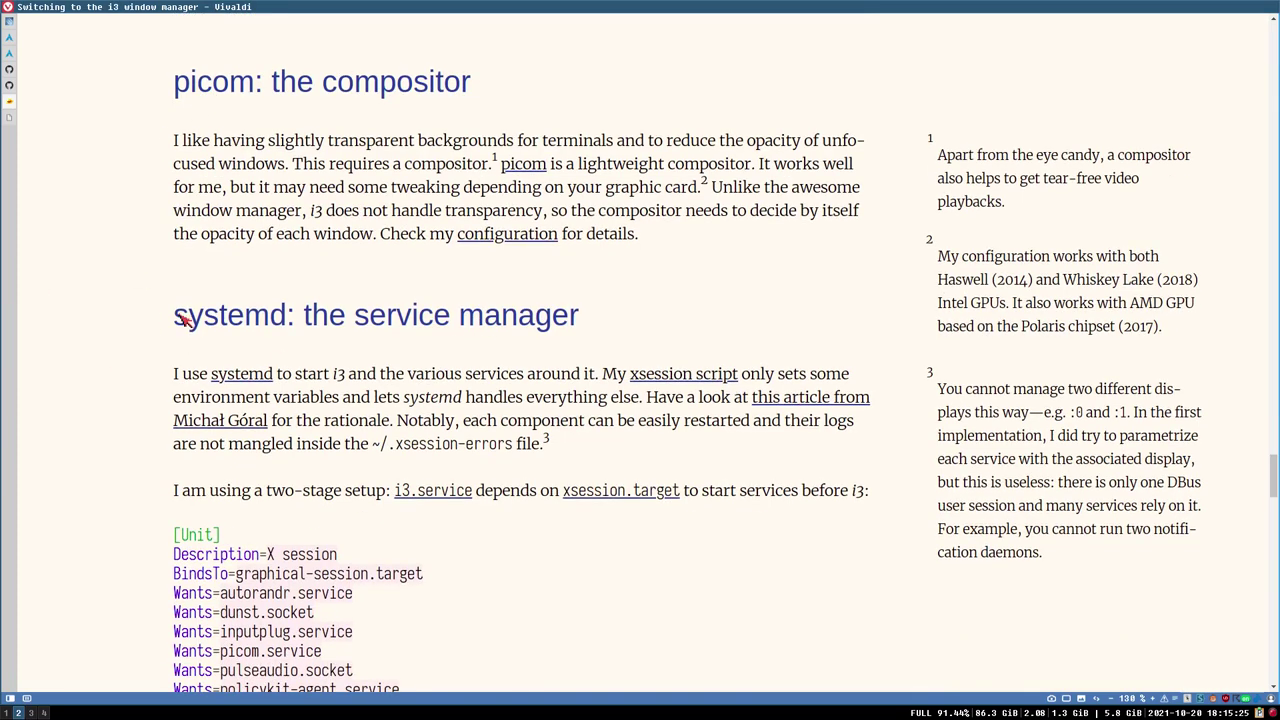
- Highlight the "systemd: the service manager" heading and examine its xsession.target and i3-session.target units
left_click_drag(188, 316, 500, 318)
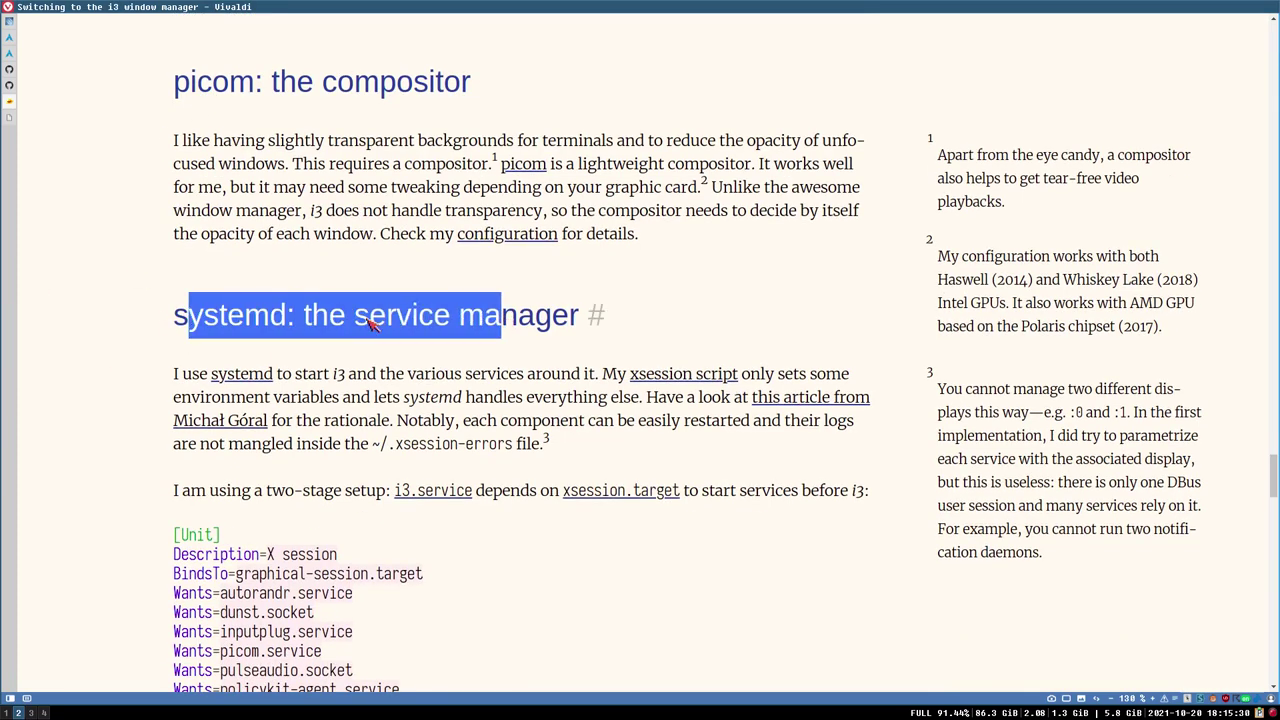
scroll(405, 335, "down", 4)
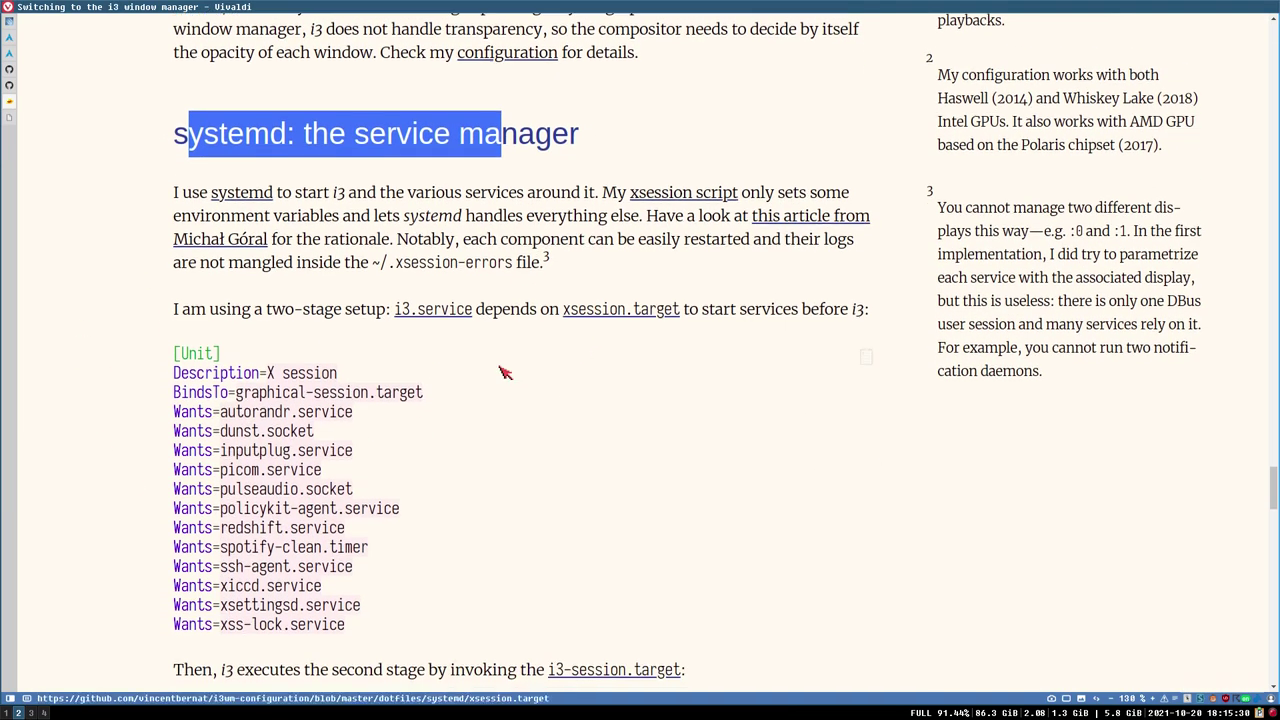
scroll(323, 449, "down", 4)
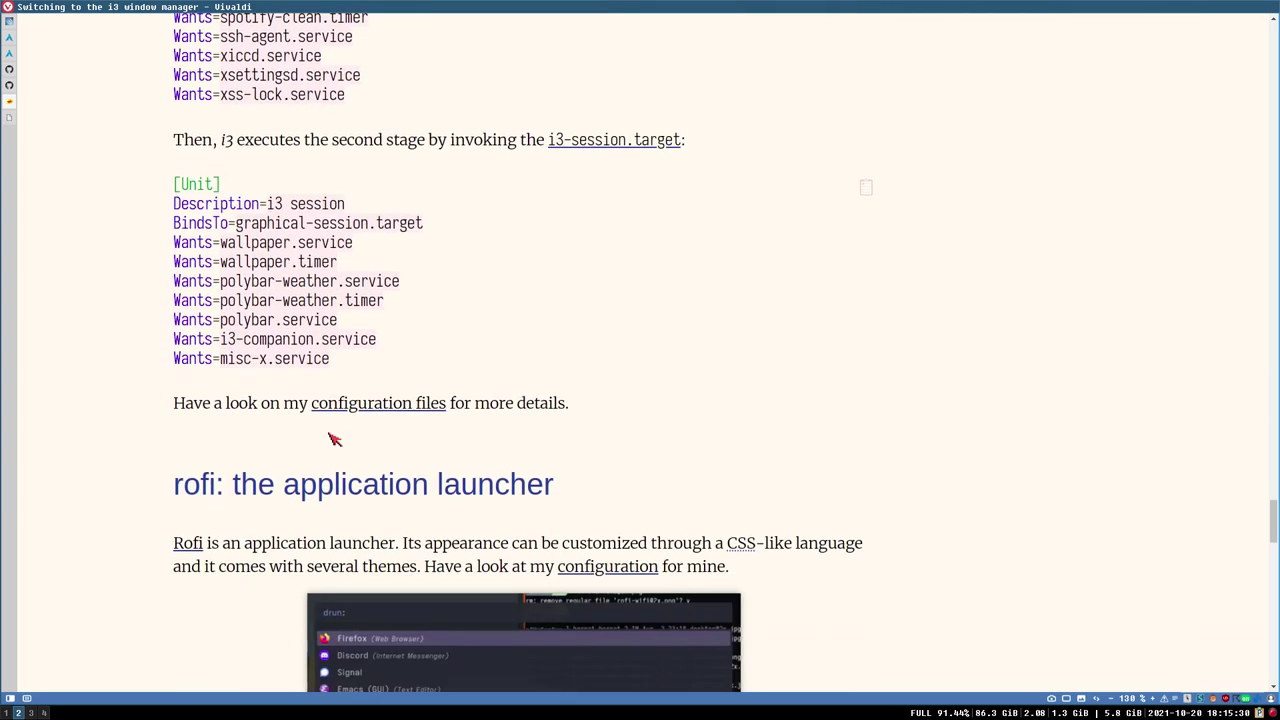
scroll(334, 437, "up", 4)
scroll(500, 460, "up", 3)
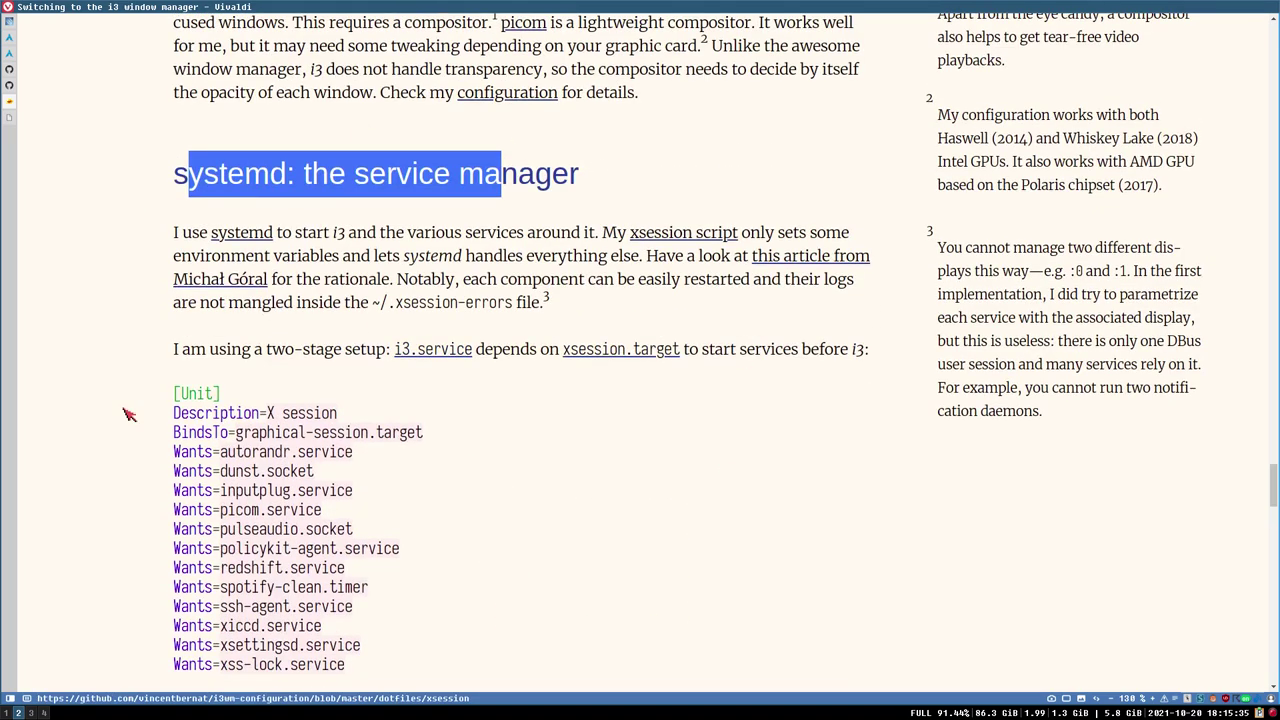
- Open the linked article "Using systemd for X sessions" in a new tab and skim it
middle_click(808, 260)
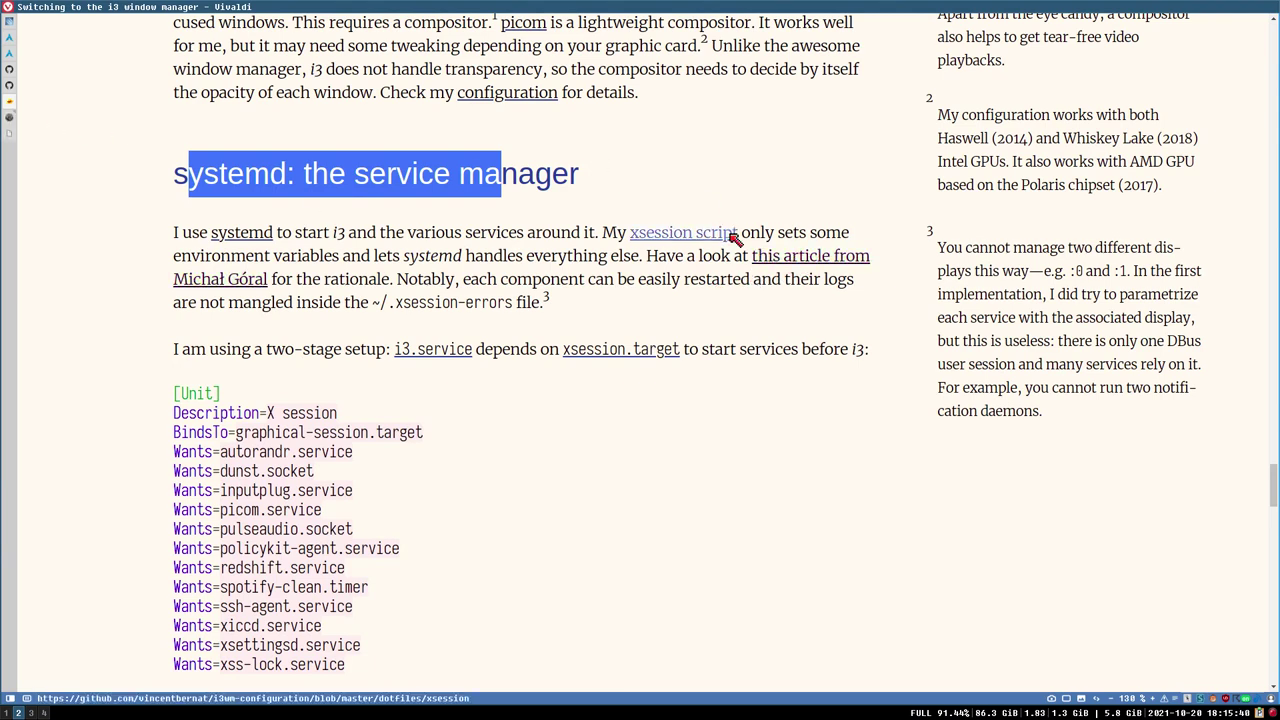
left_click(11, 118)
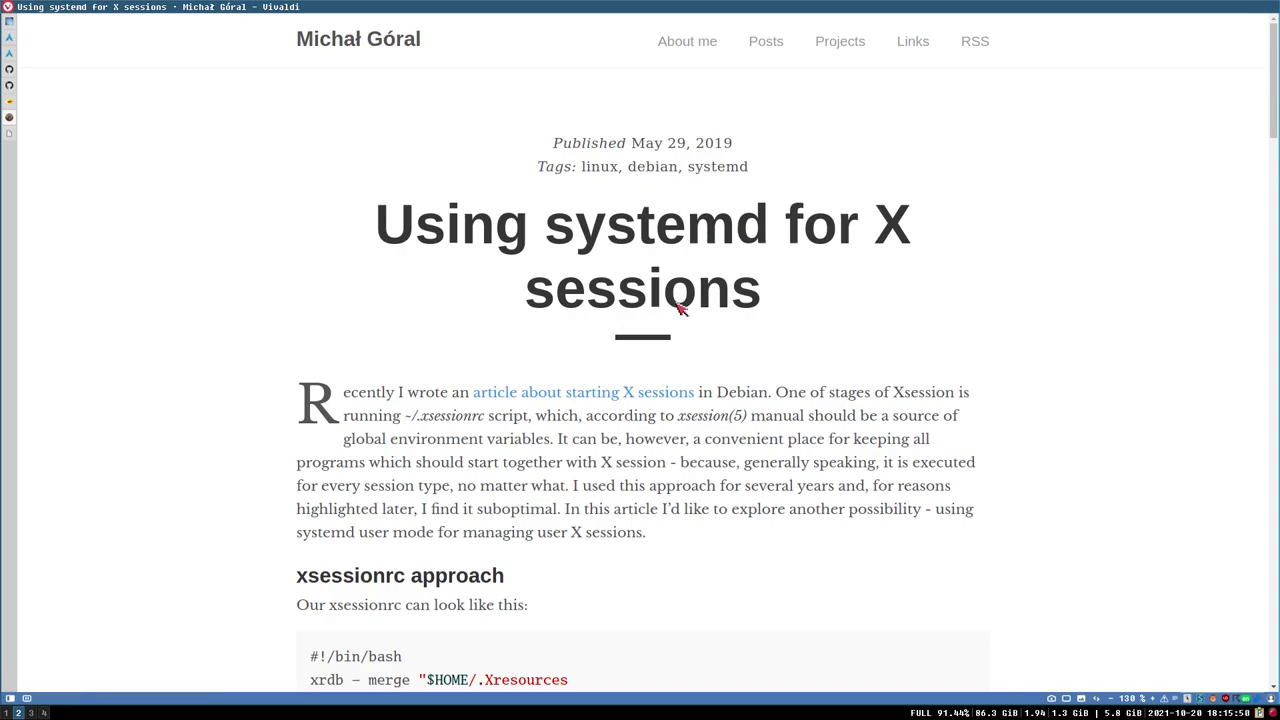
left_click_drag(1275, 82, 1232, 58)
- Return to the i3 article, then view the linked xsession script in the i3wm-configuration repository on GitHub
left_click(11, 104)
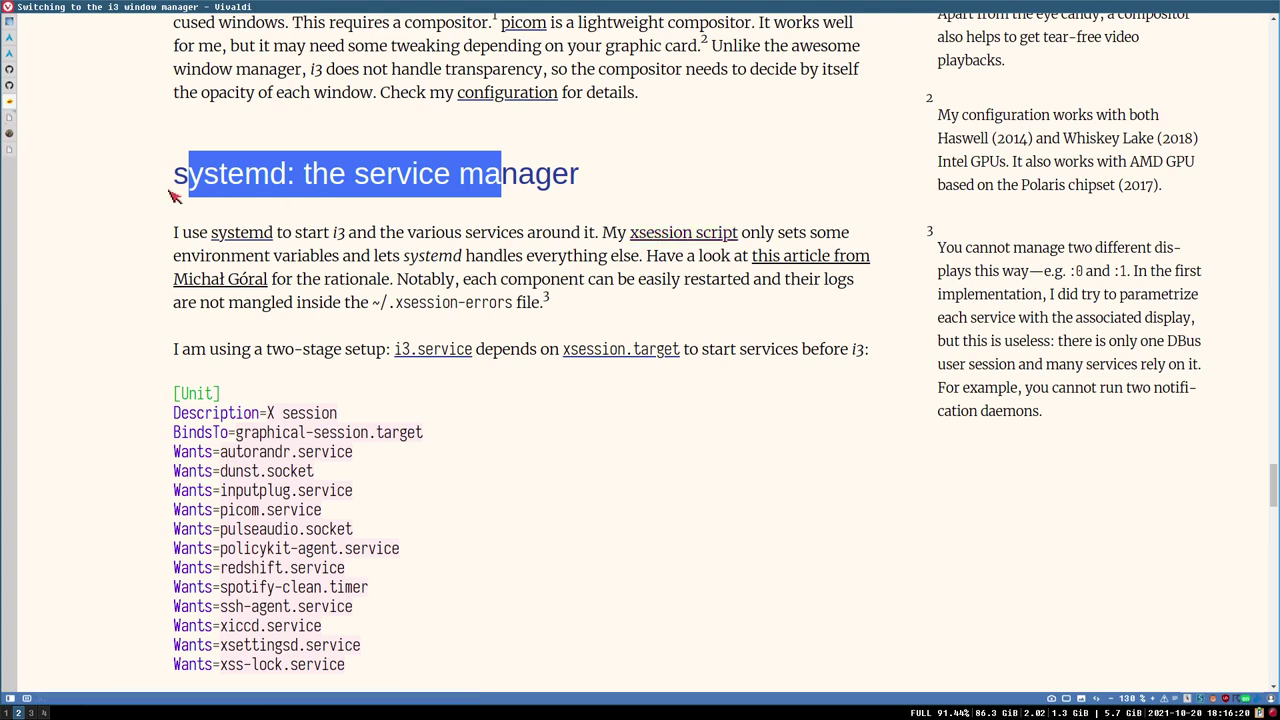
left_click(10, 118)
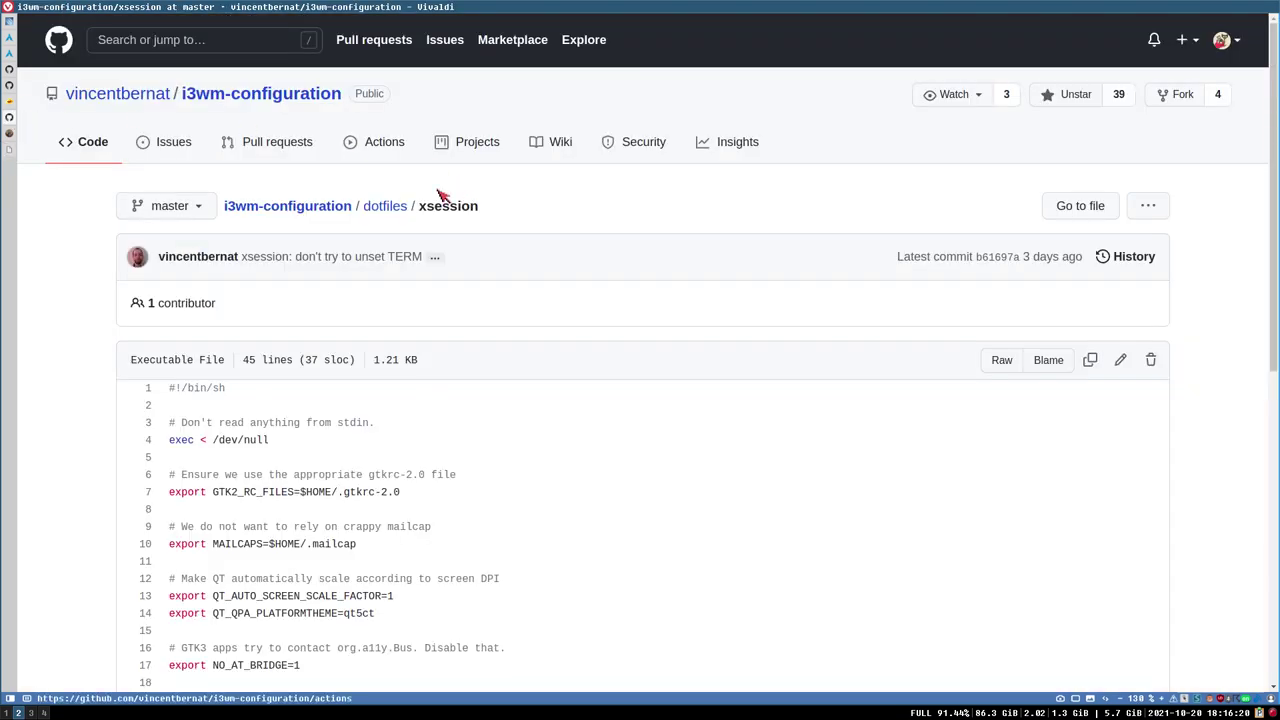
scroll(429, 251, "down", 3)
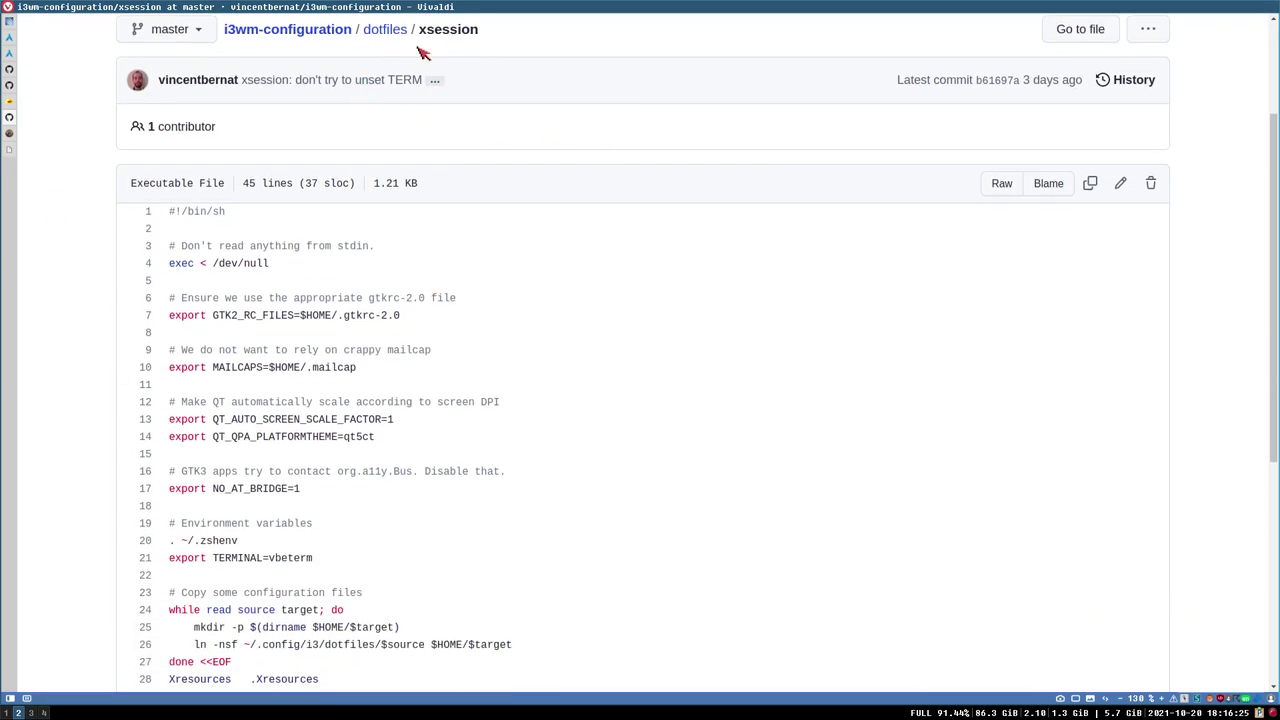
- Skim the rest of the xsession script, then open the repository's dotfiles/systemd folder
scroll(420, 52, "down", 6)
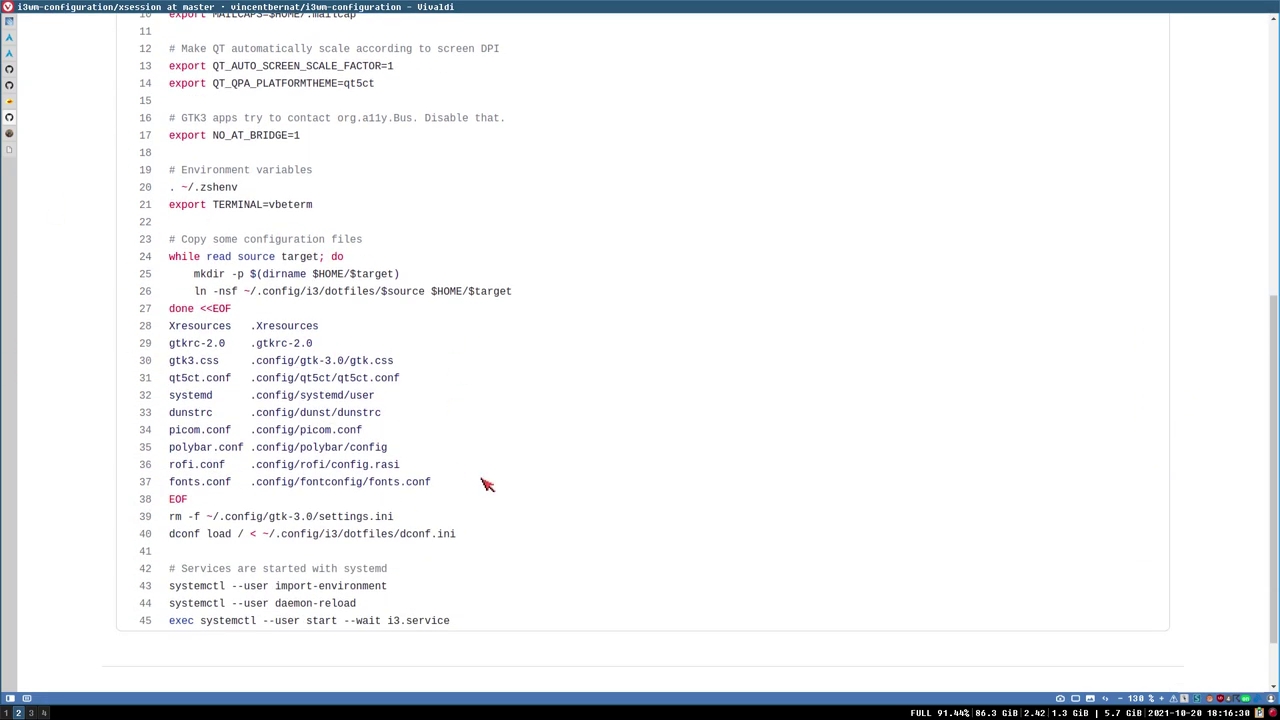
scroll(481, 484, "up", 9)
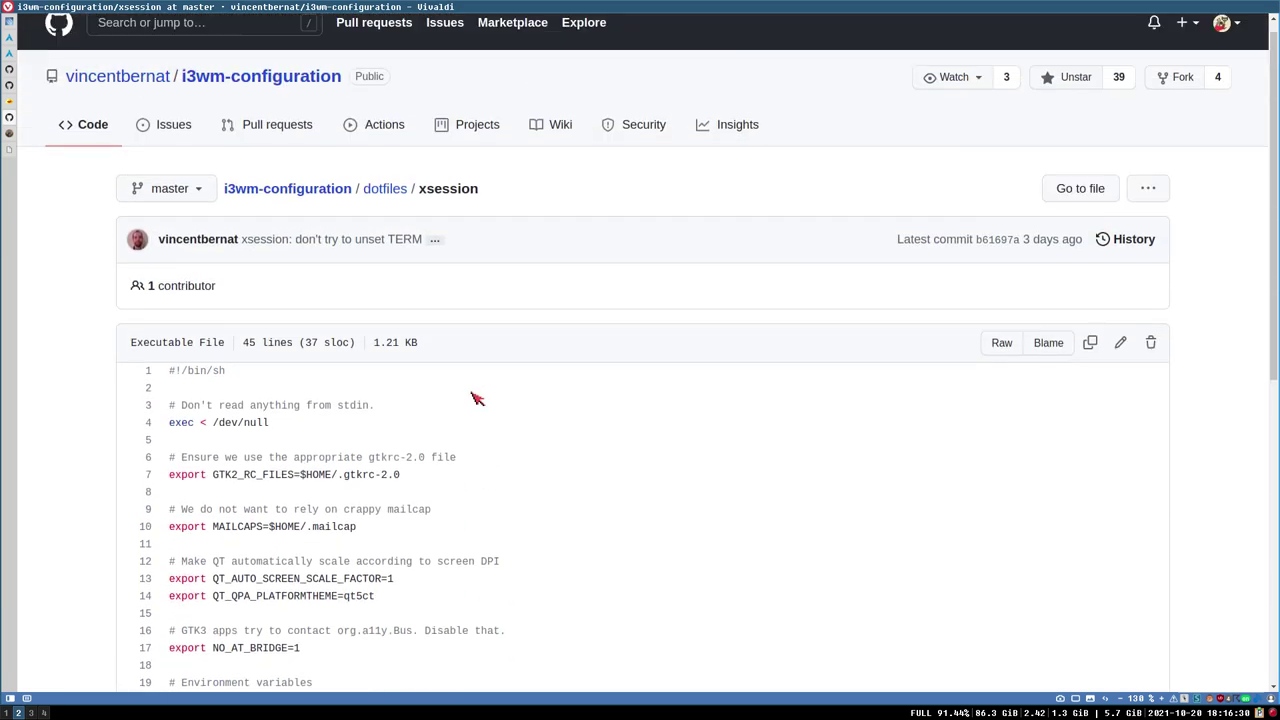
left_click(388, 206)
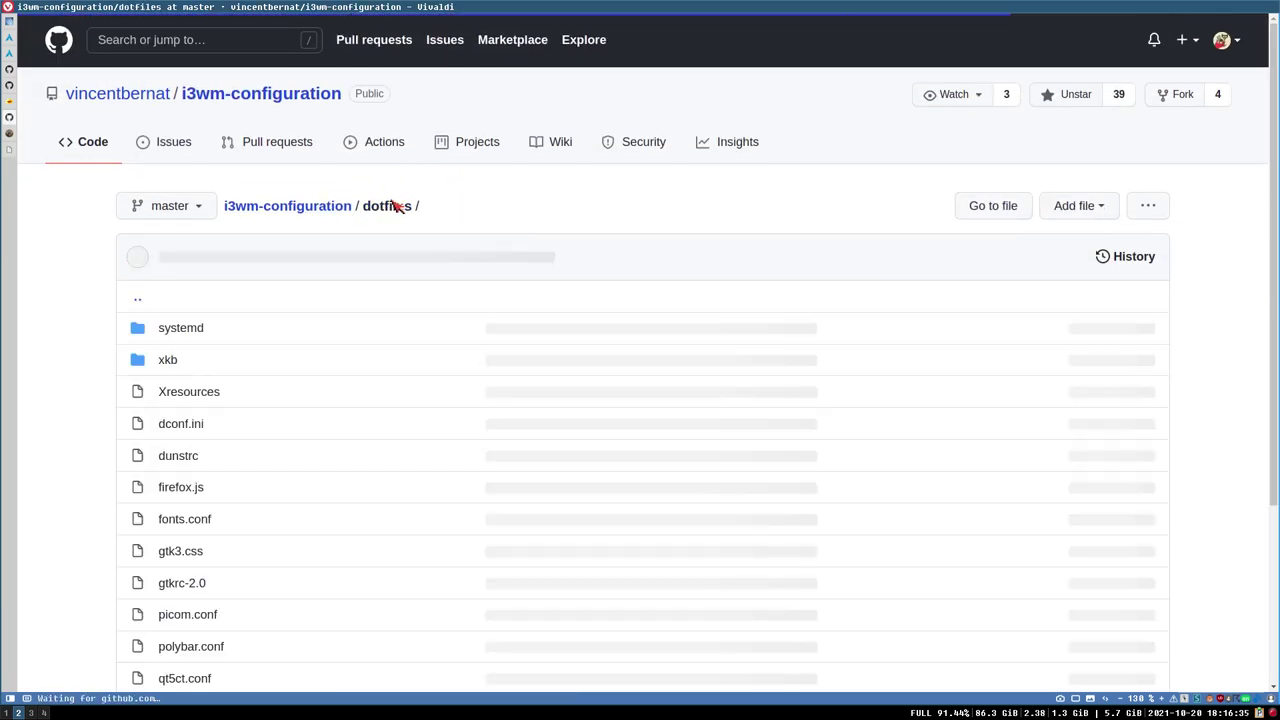
left_click(180, 328)
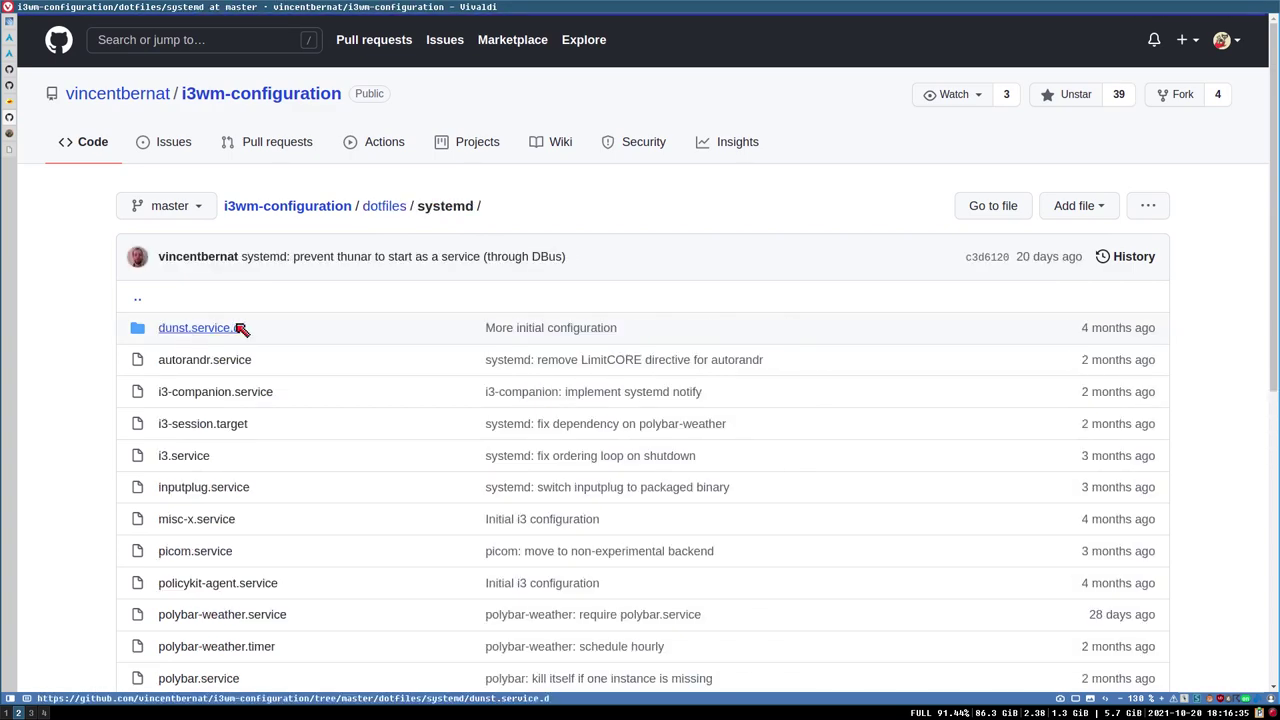
- Browse the list of service, timer and target unit files in the systemd folder
scroll(240, 328, "down", 5)
scroll(228, 256, "up", 1)
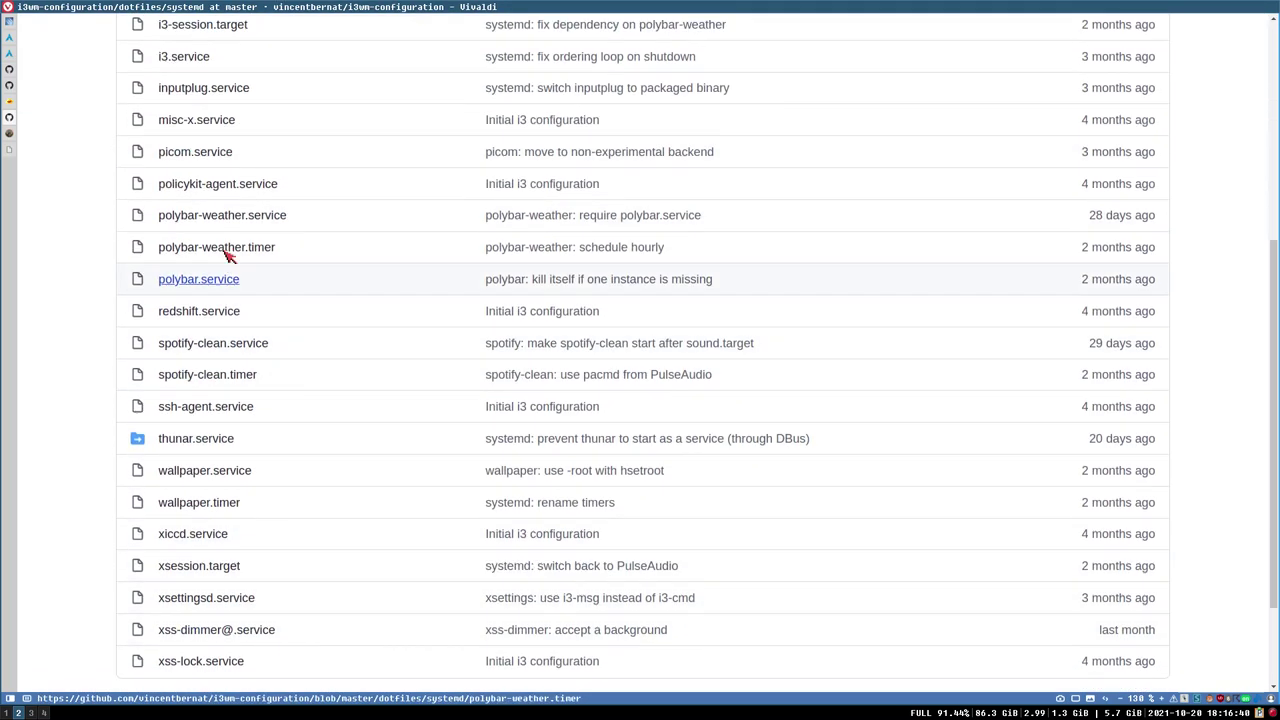
scroll(228, 256, "up", 2)
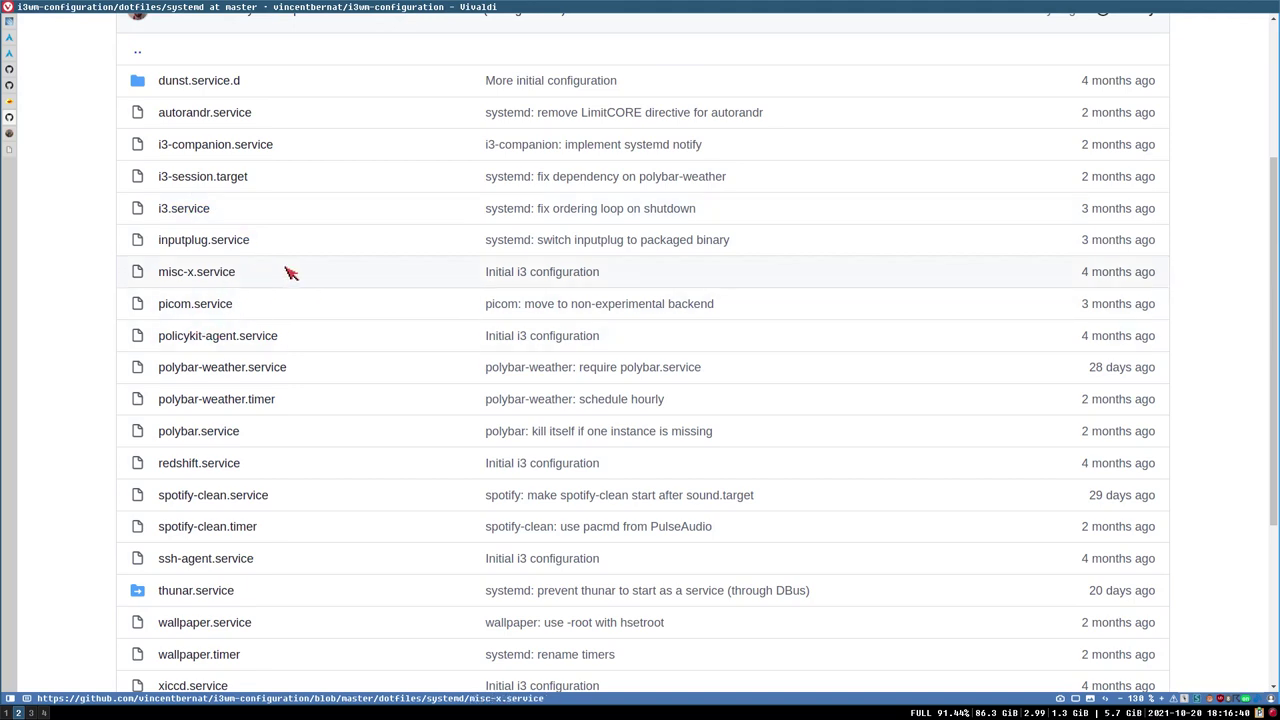
scroll(134, 563, "up", 2)
scroll(217, 403, "down", 3)
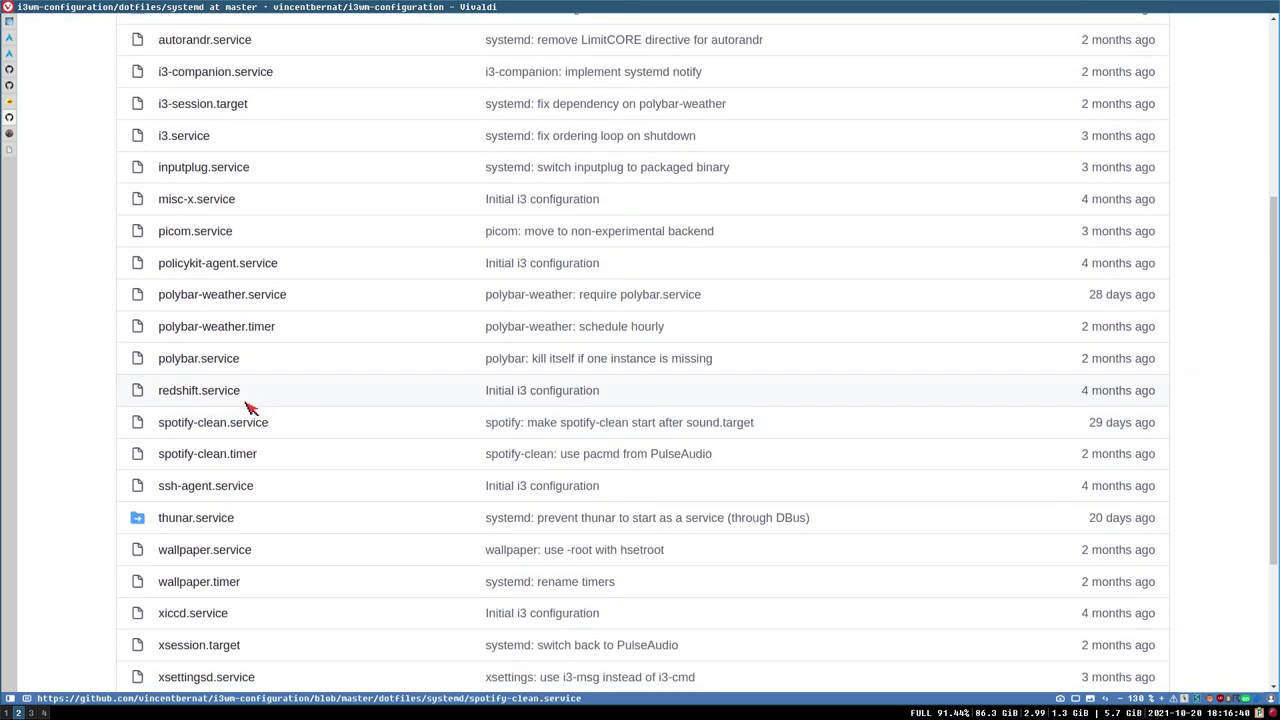
scroll(250, 408, "down", 2)
scroll(251, 500, "up", 5)
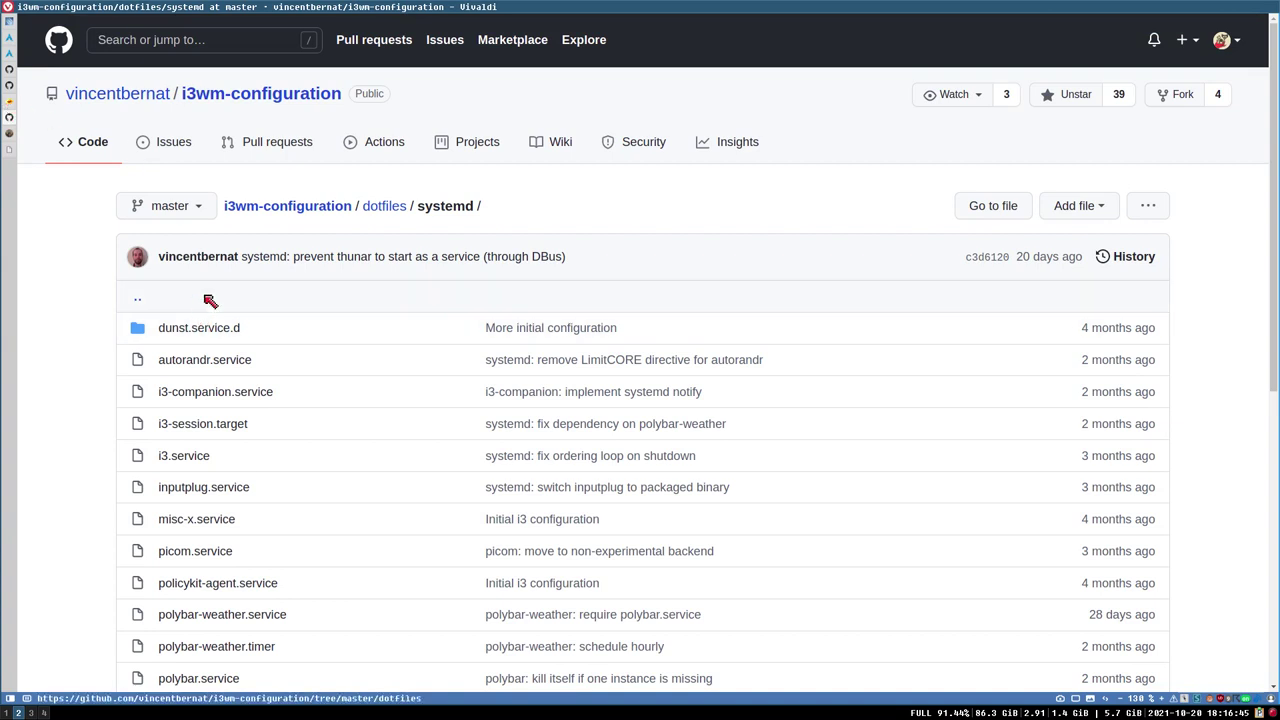
- Return to i3 pull request #4454 and read its description down to the i3-session.target alternative
left_click(10, 86)
left_click(10, 69)
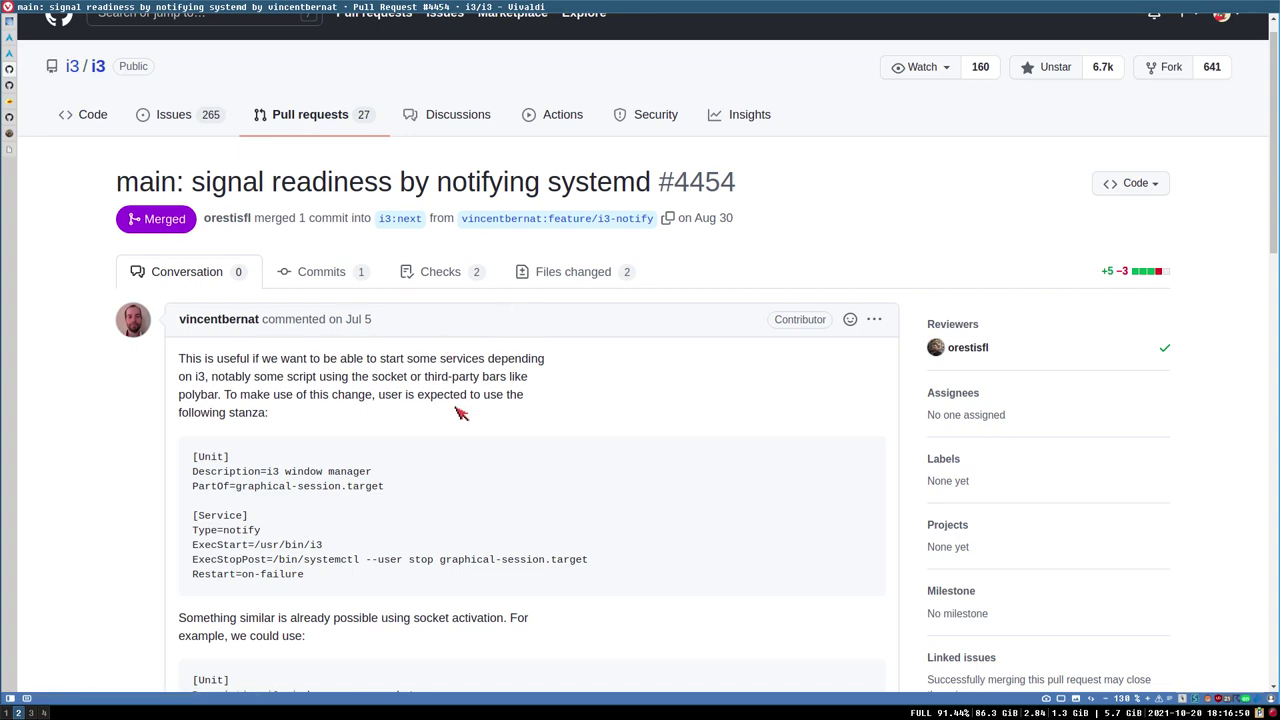
scroll(459, 413, "down", 3)
scroll(449, 408, "up", 2)
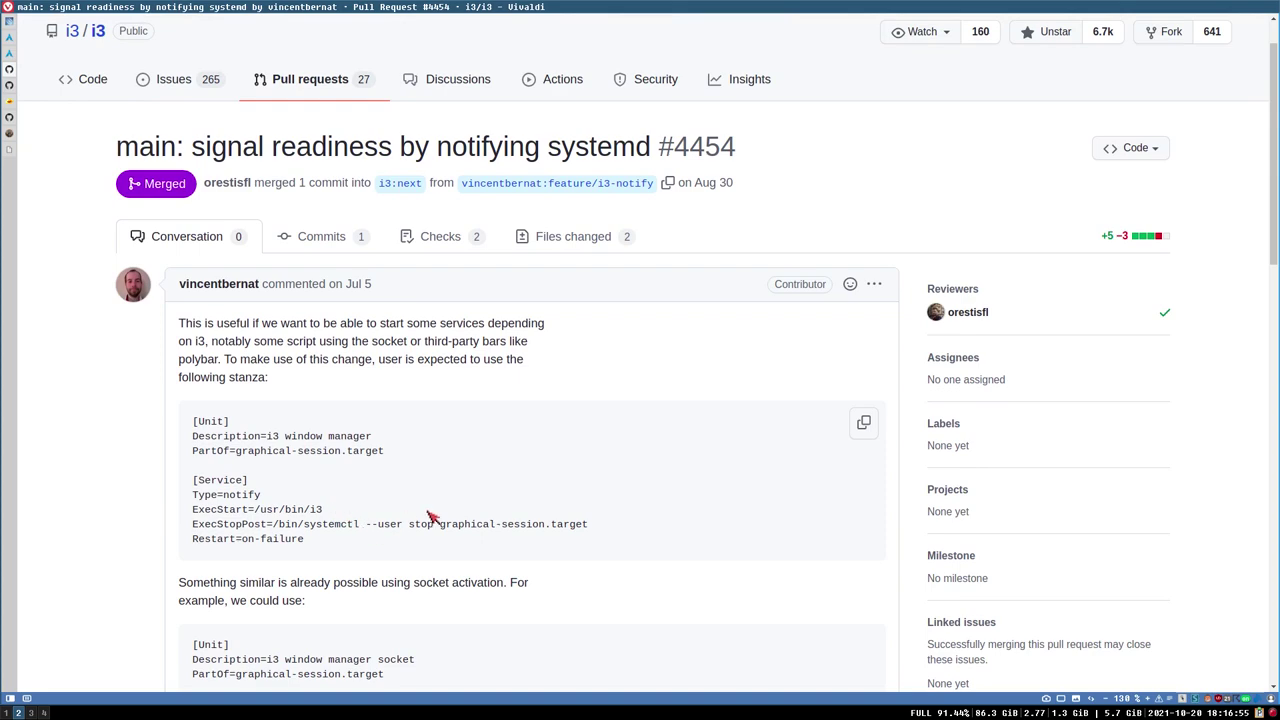
scroll(430, 517, "down", 3)
scroll(435, 513, "down", 3)
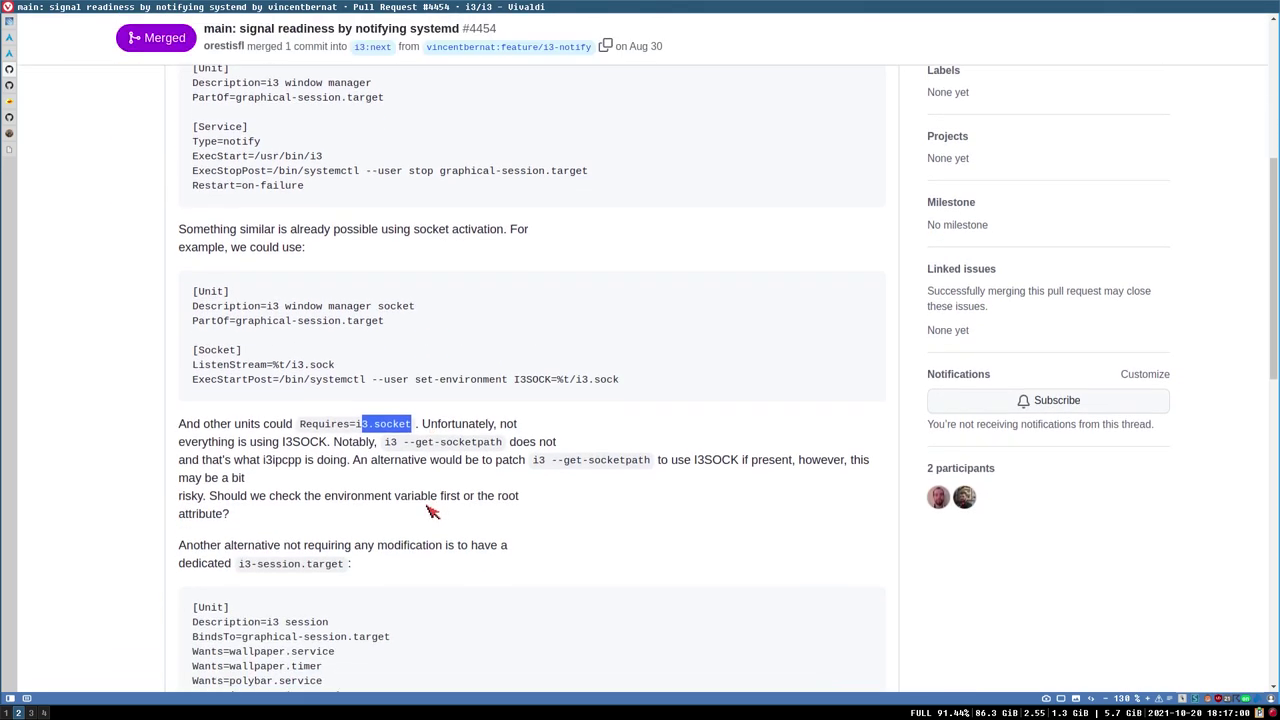
scroll(350, 450, "down", 3)
scroll(351, 446, "down", 3)
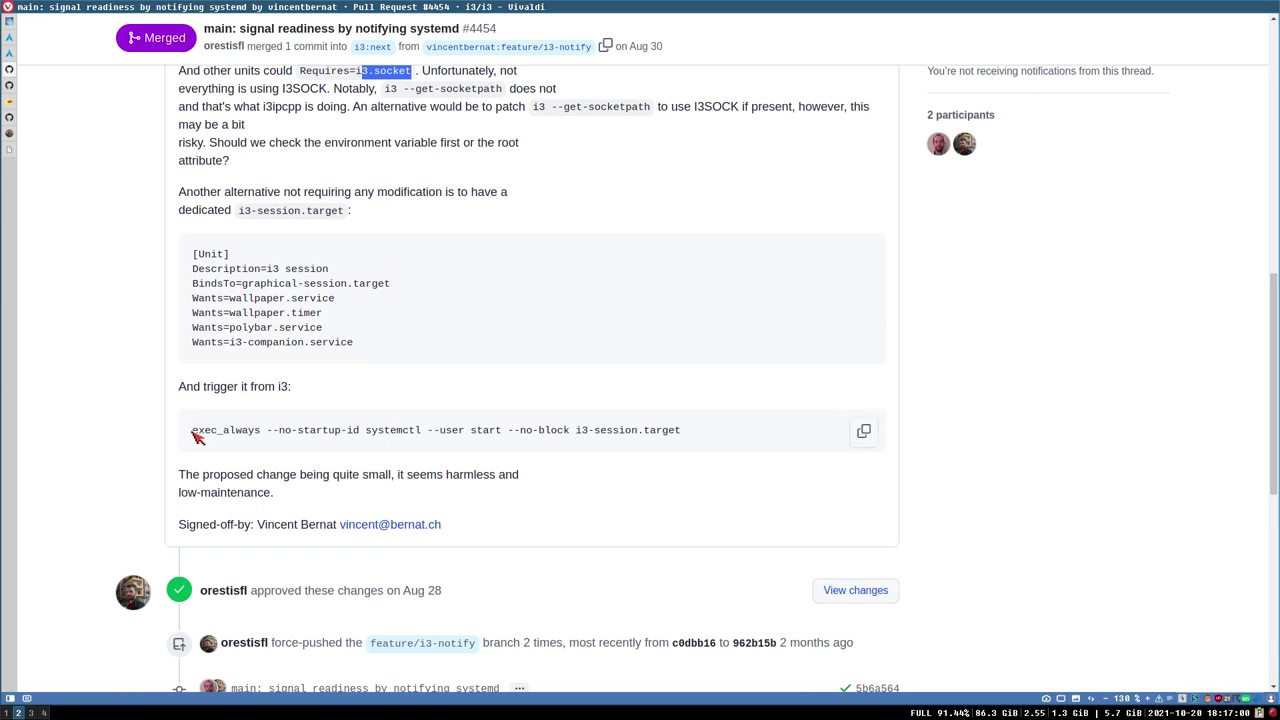
- Highlight the exec_always command that starts i3-session.target in the pull request description, then its word "target"
left_click_drag(198, 432, 333, 437)
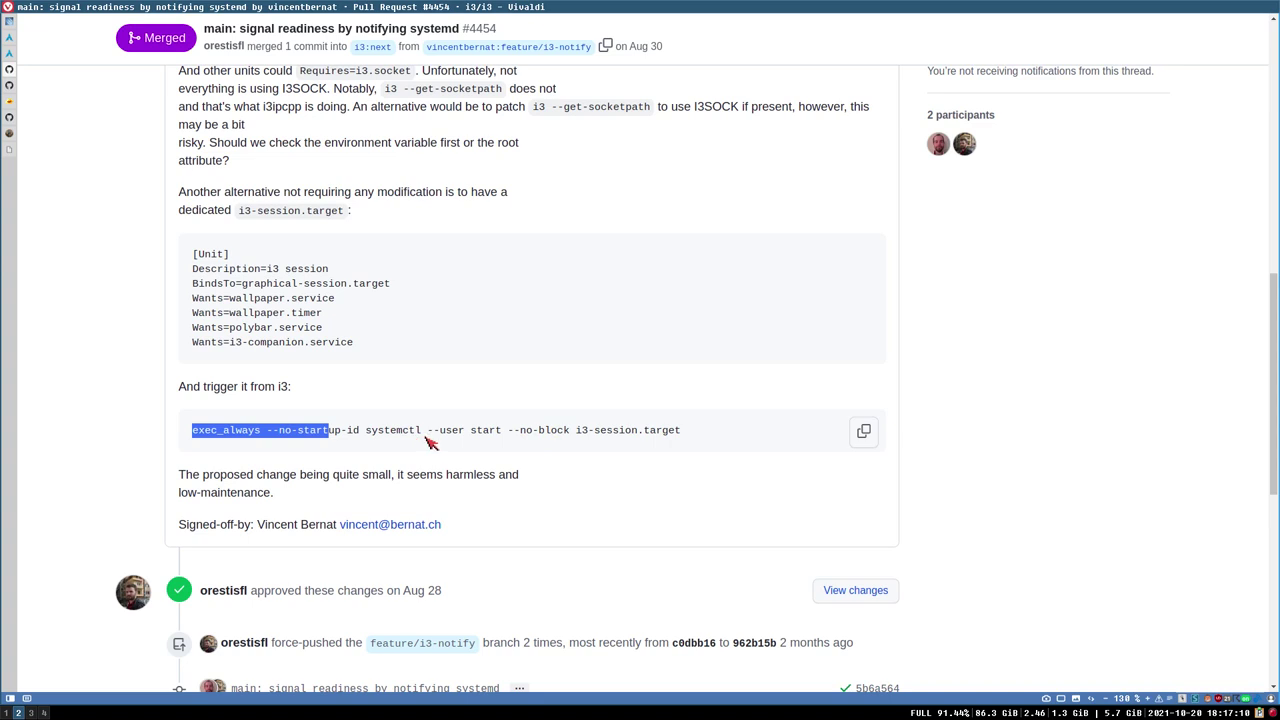
left_click(212, 437)
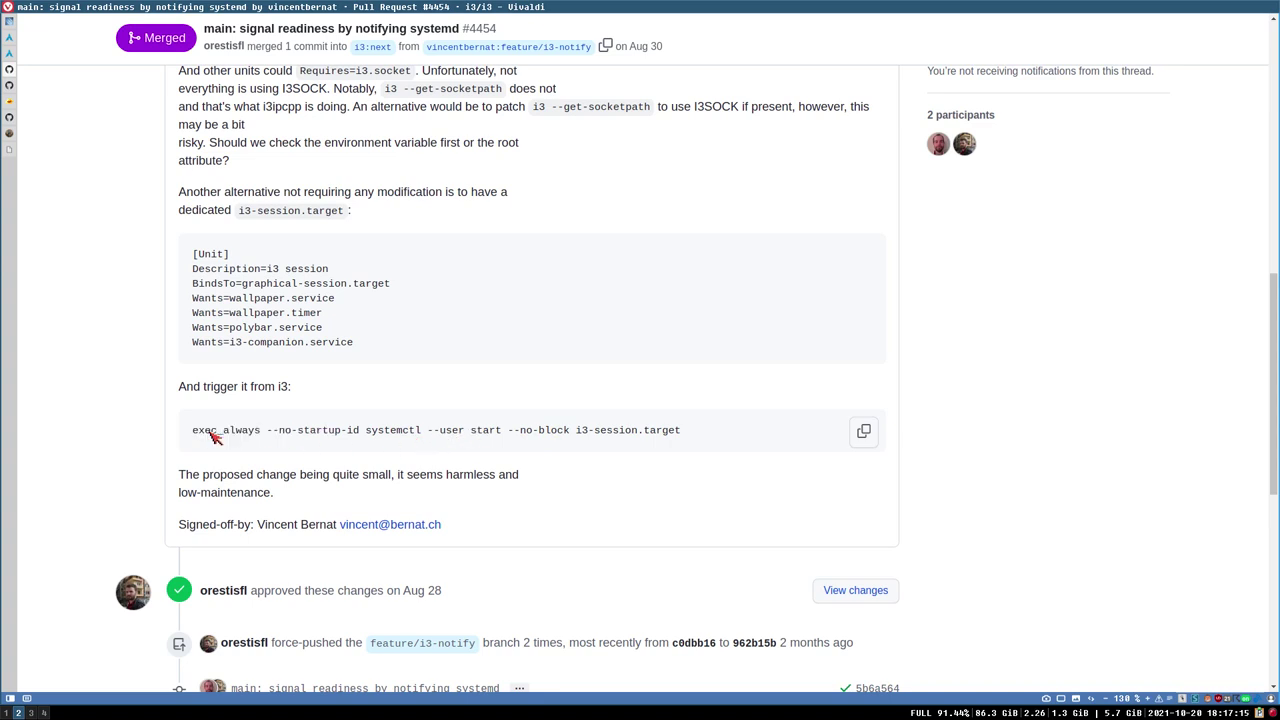
left_click_drag(195, 436, 698, 437)
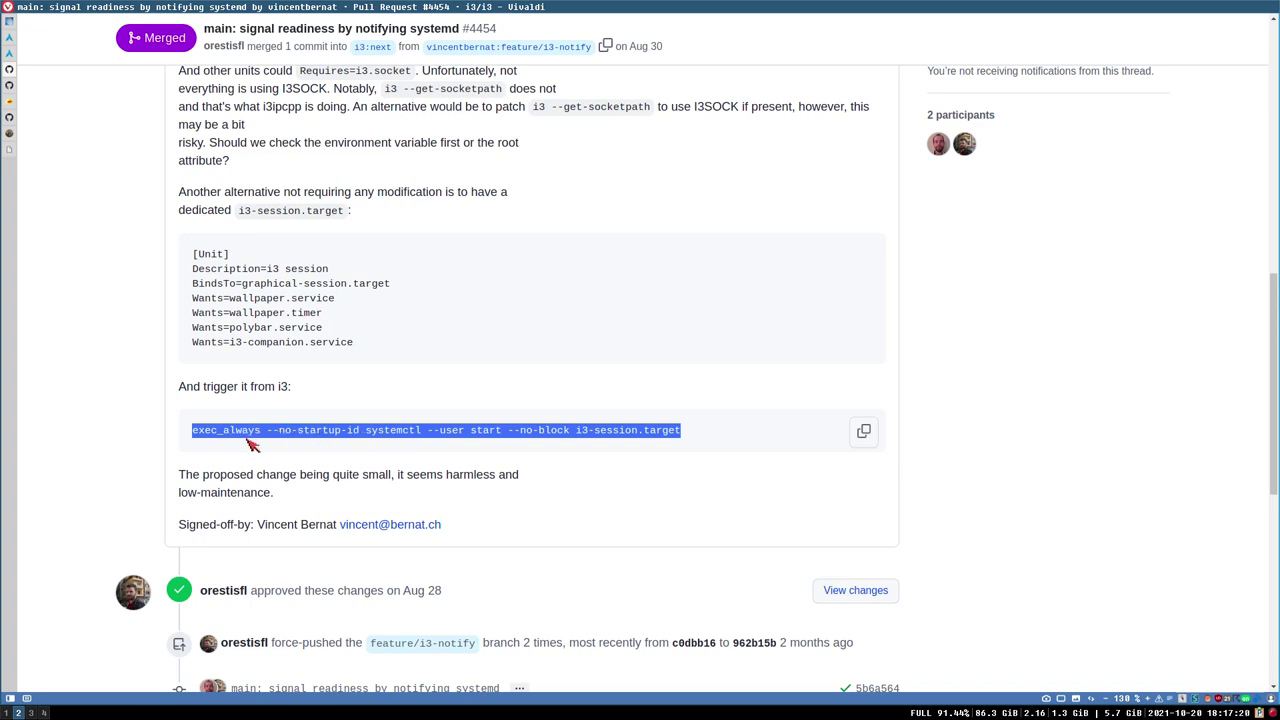
double_click(648, 437)
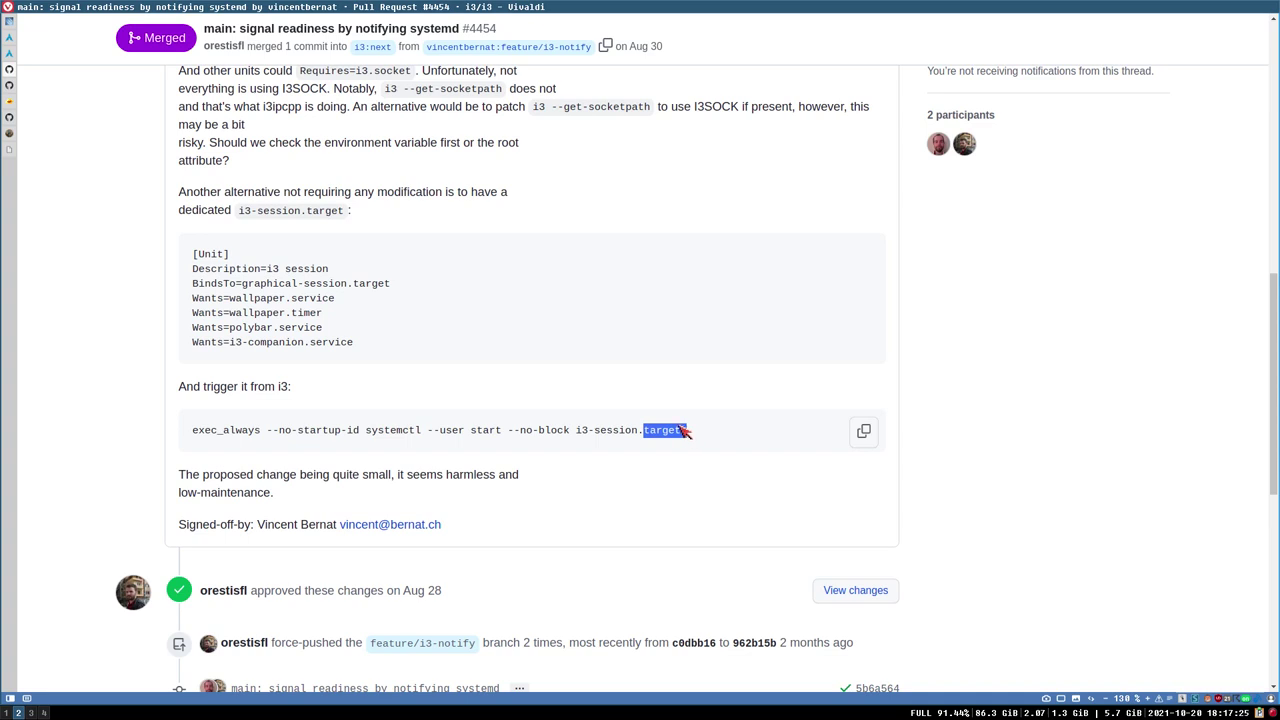
- Open i3-session.target in the i3wm-configuration systemd folder and highlight its i3-companion entry and the file name
left_click(10, 86)
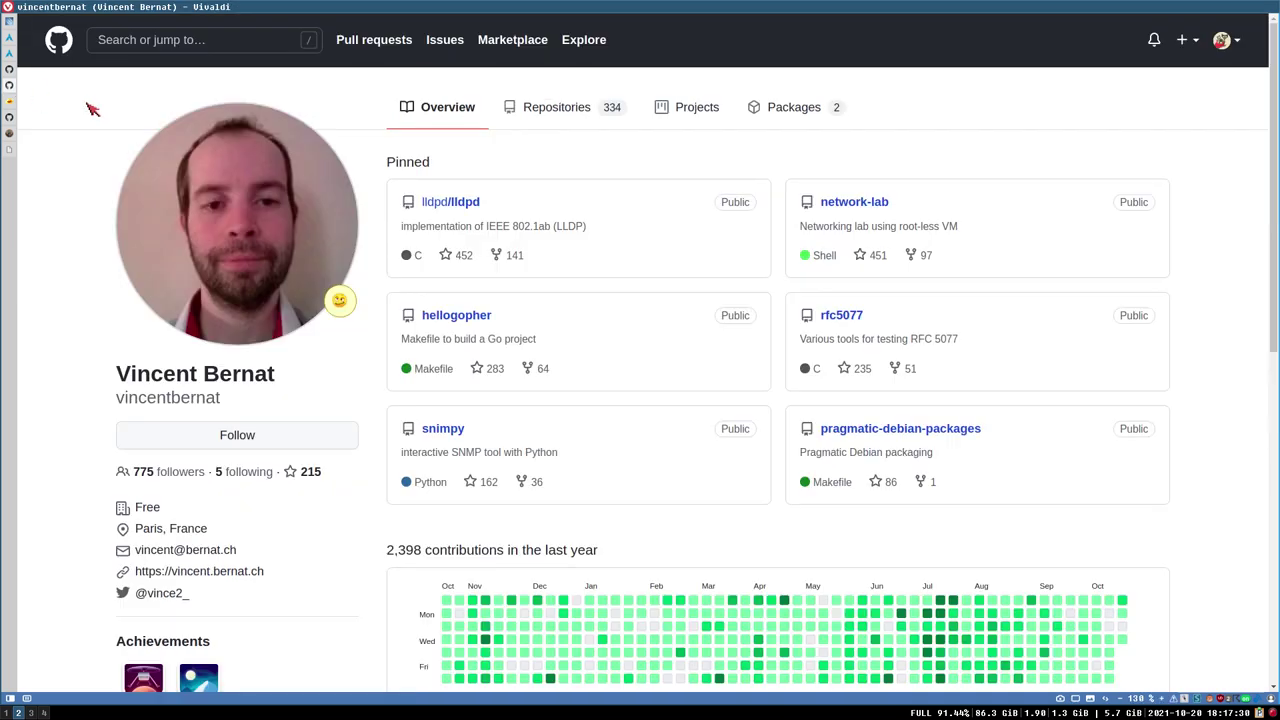
left_click(10, 117)
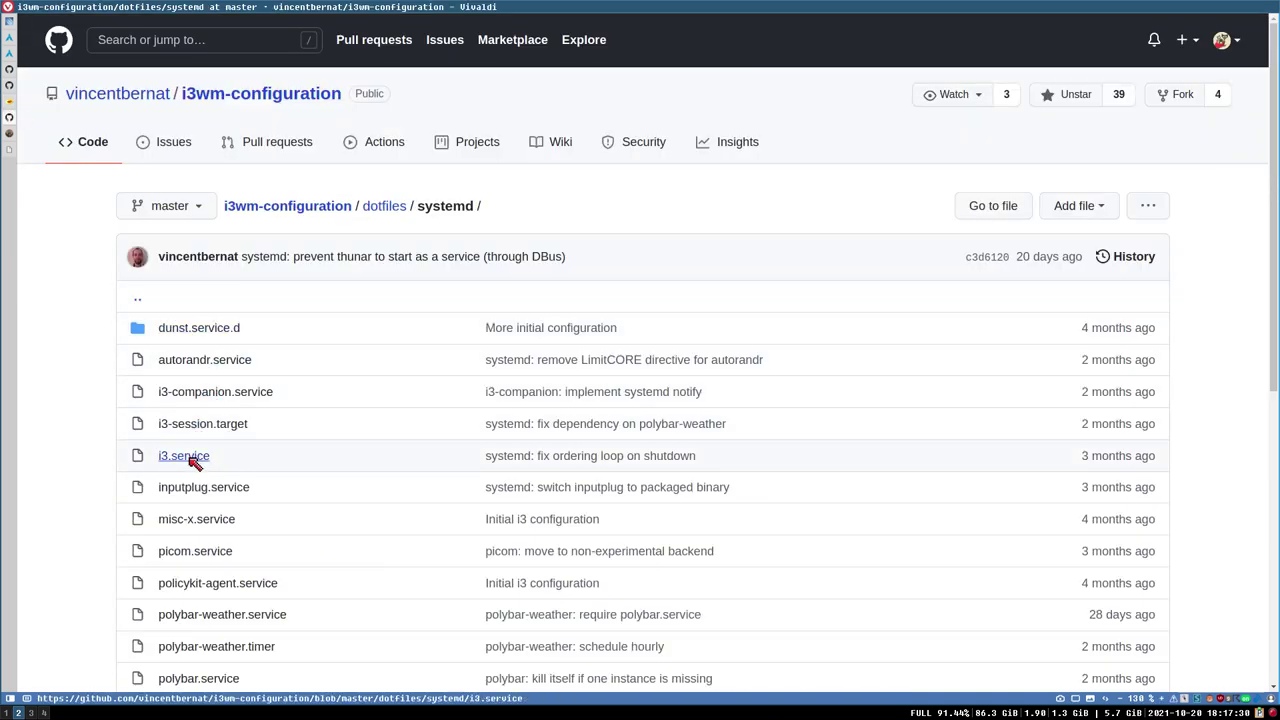
left_click(215, 427)
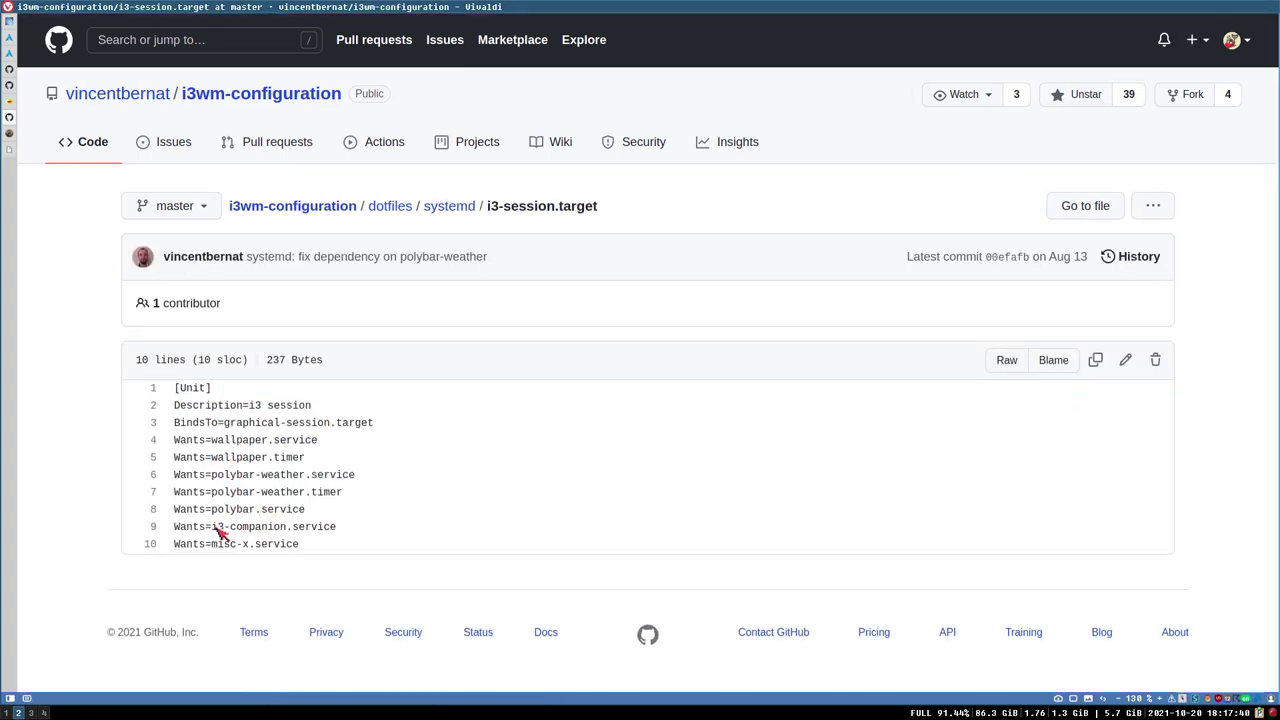
left_click_drag(217, 526, 287, 526)
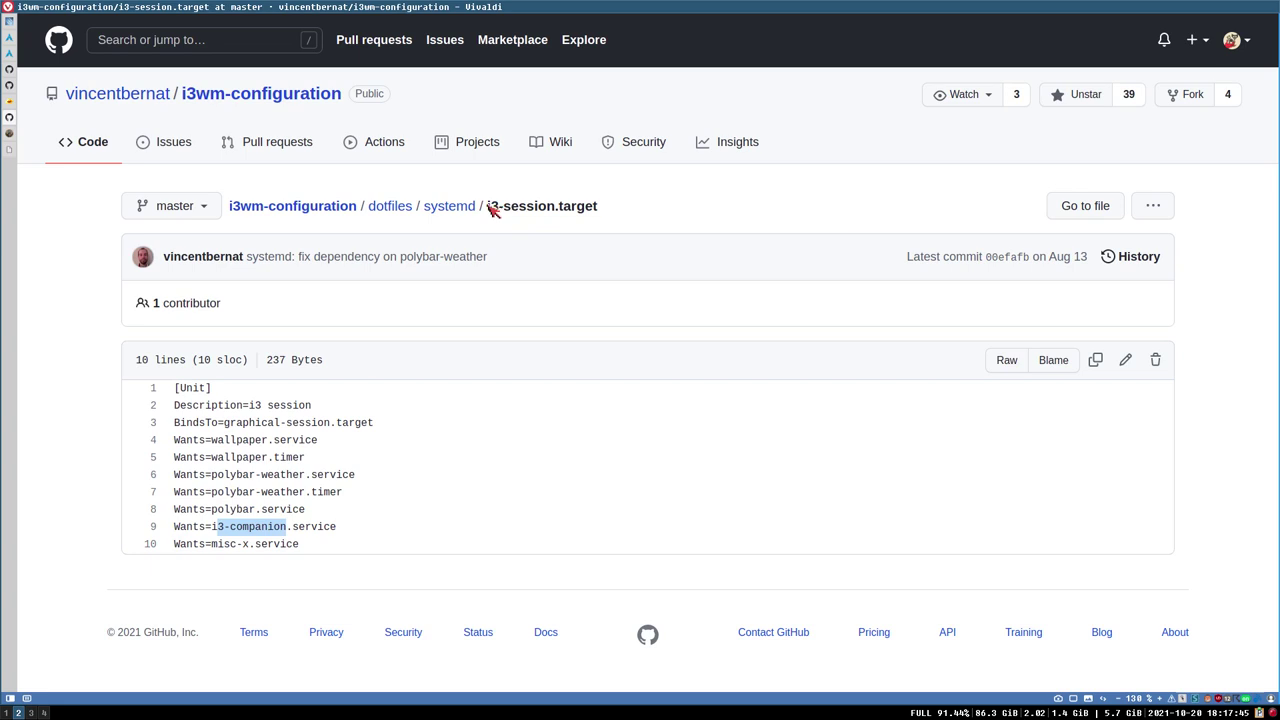
left_click_drag(487, 206, 615, 205)
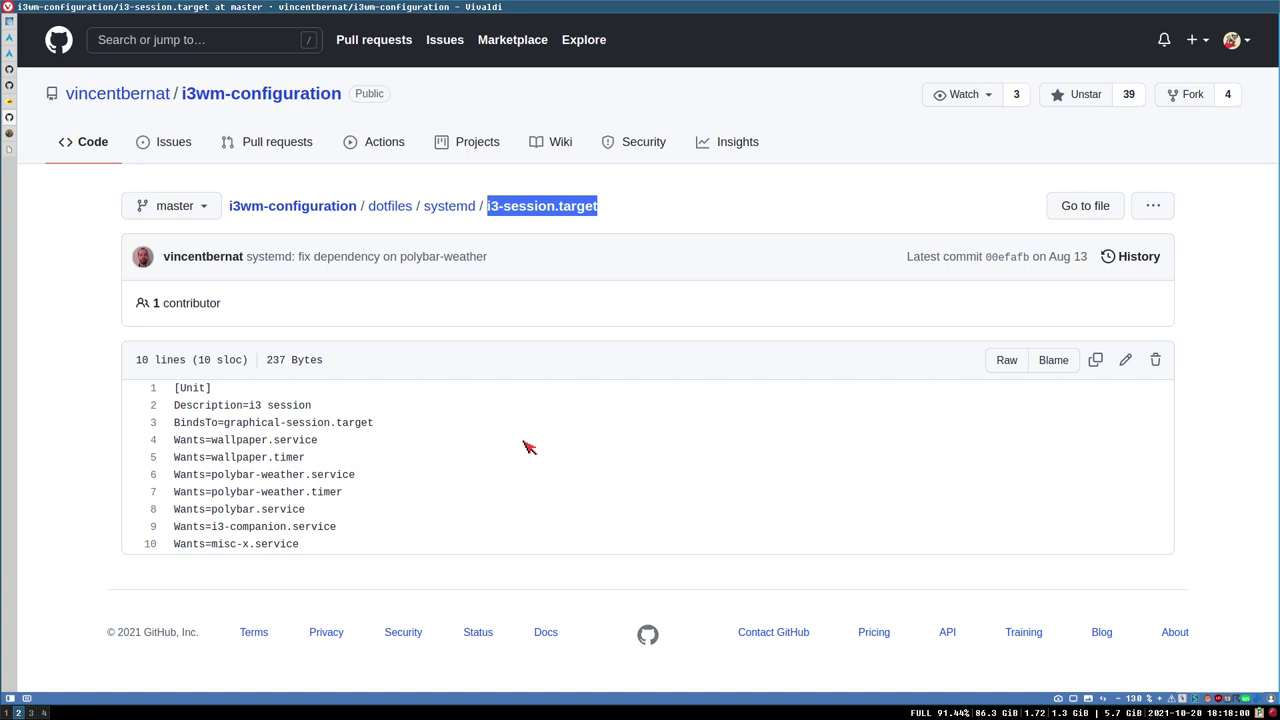
- Go back to pull request #4454 and highlight the exec_always systemctl command for i3-session.target
left_click(10, 86)
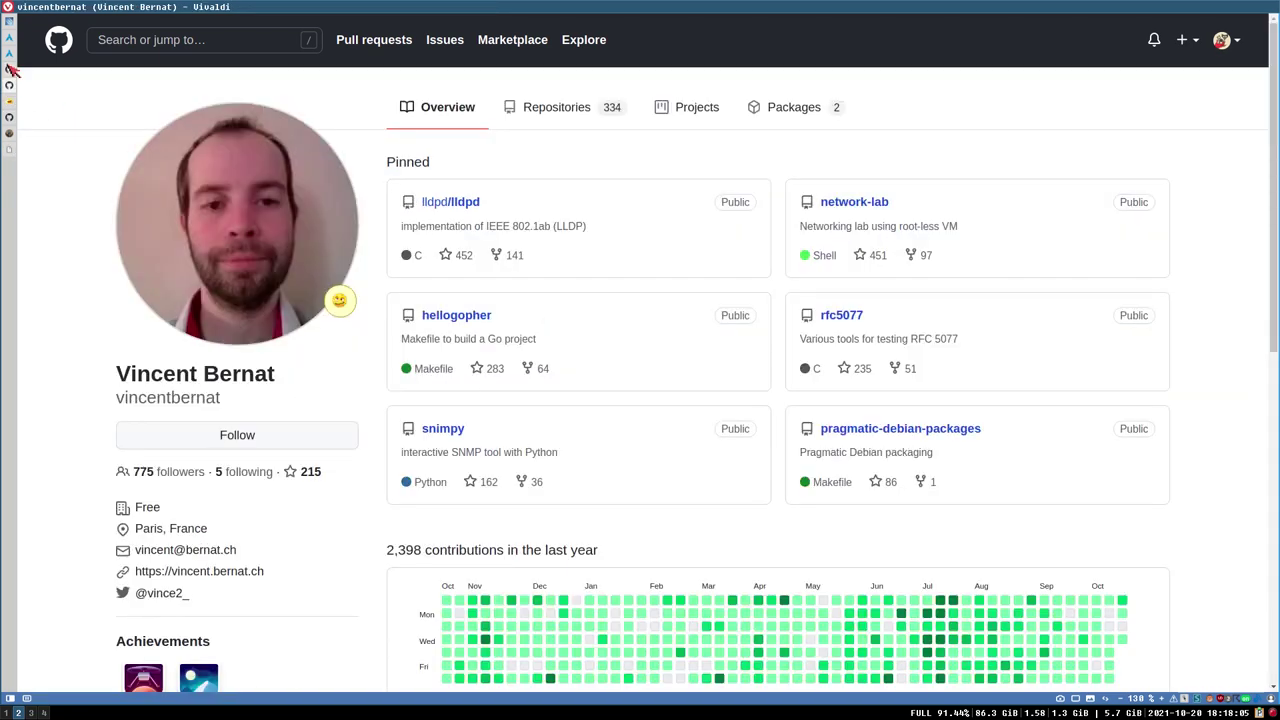
left_click(10, 70)
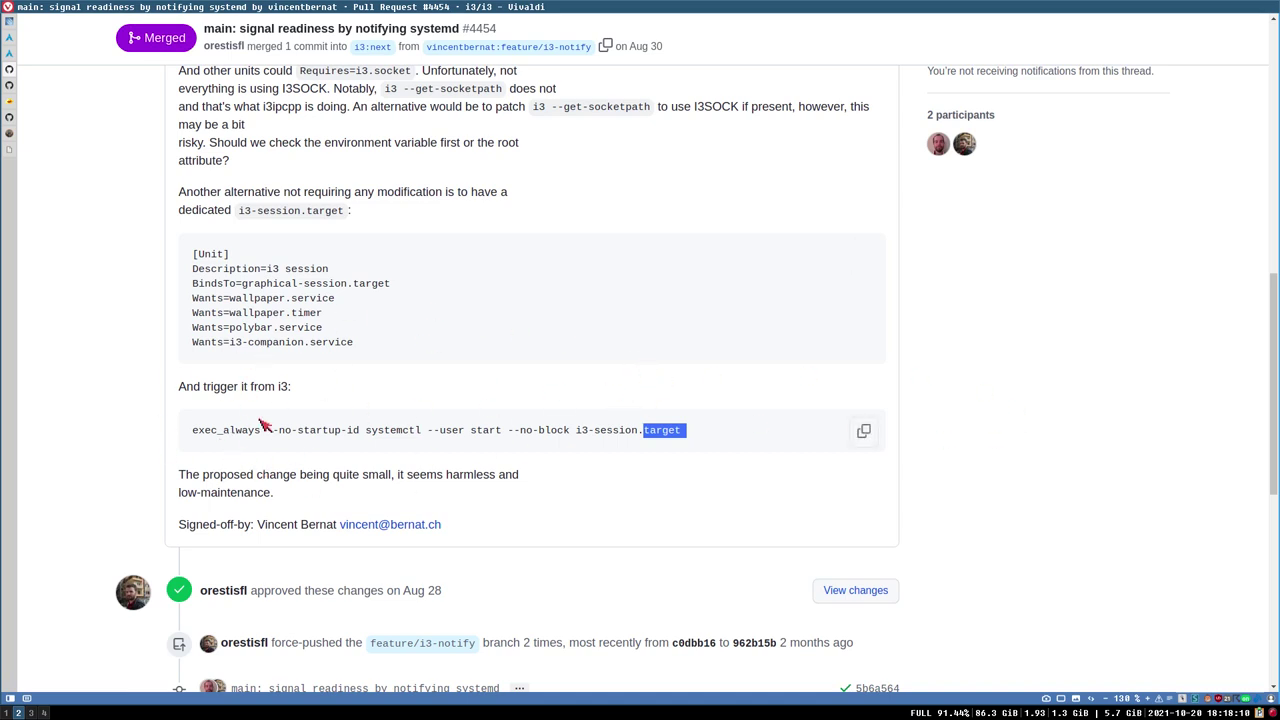
left_click_drag(206, 440, 751, 438)
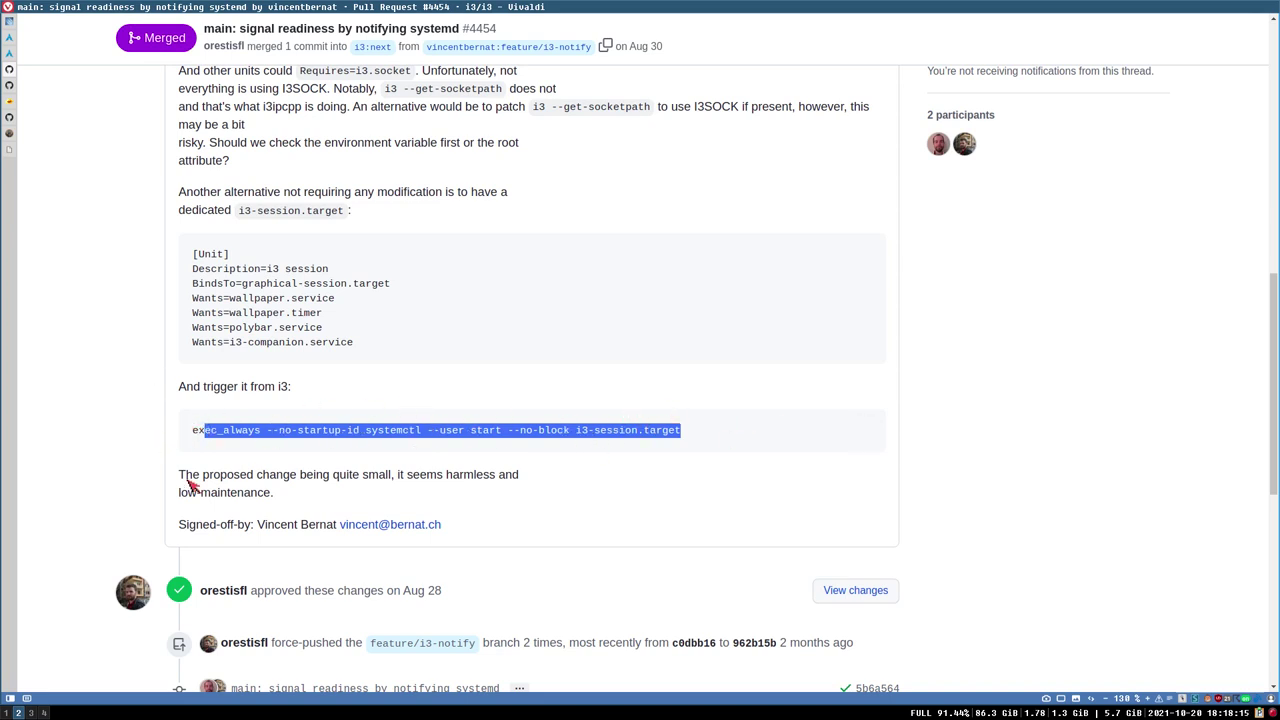
- Review the pull request's example units for the i3 service, the i3 socket and the i3 session target
scroll(400, 408, "up", 4)
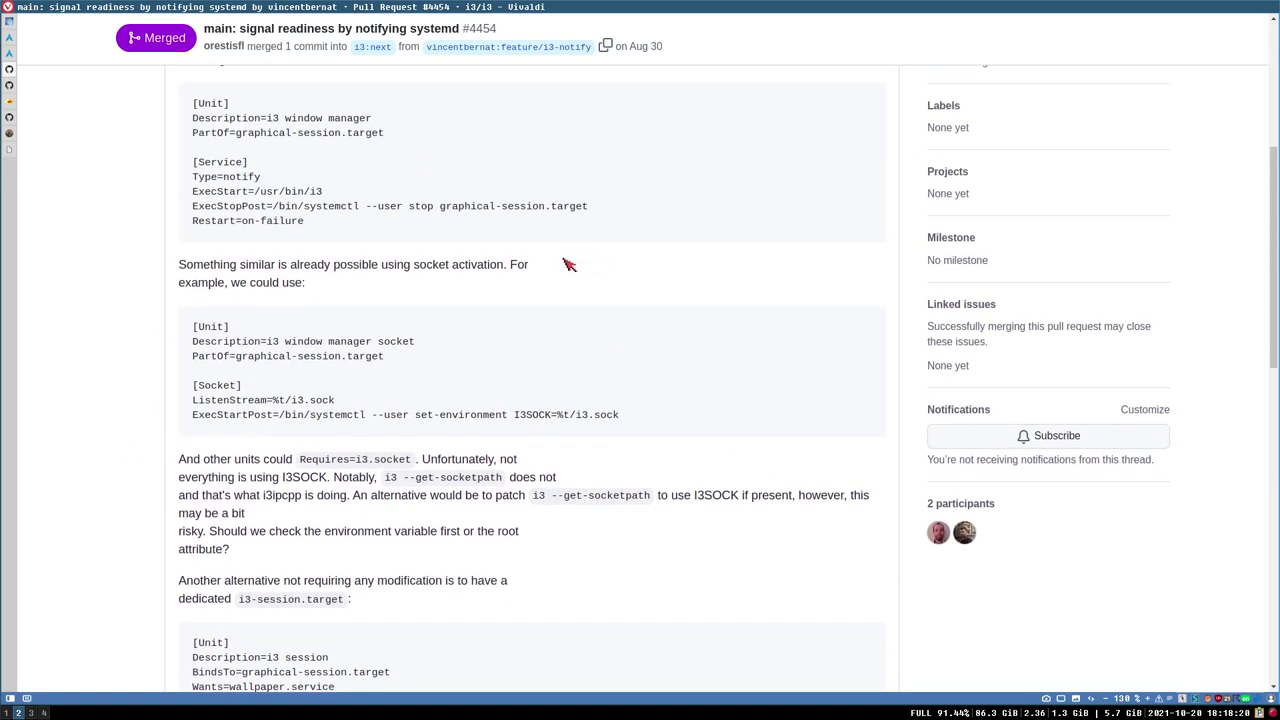
scroll(497, 394, "up", 2)
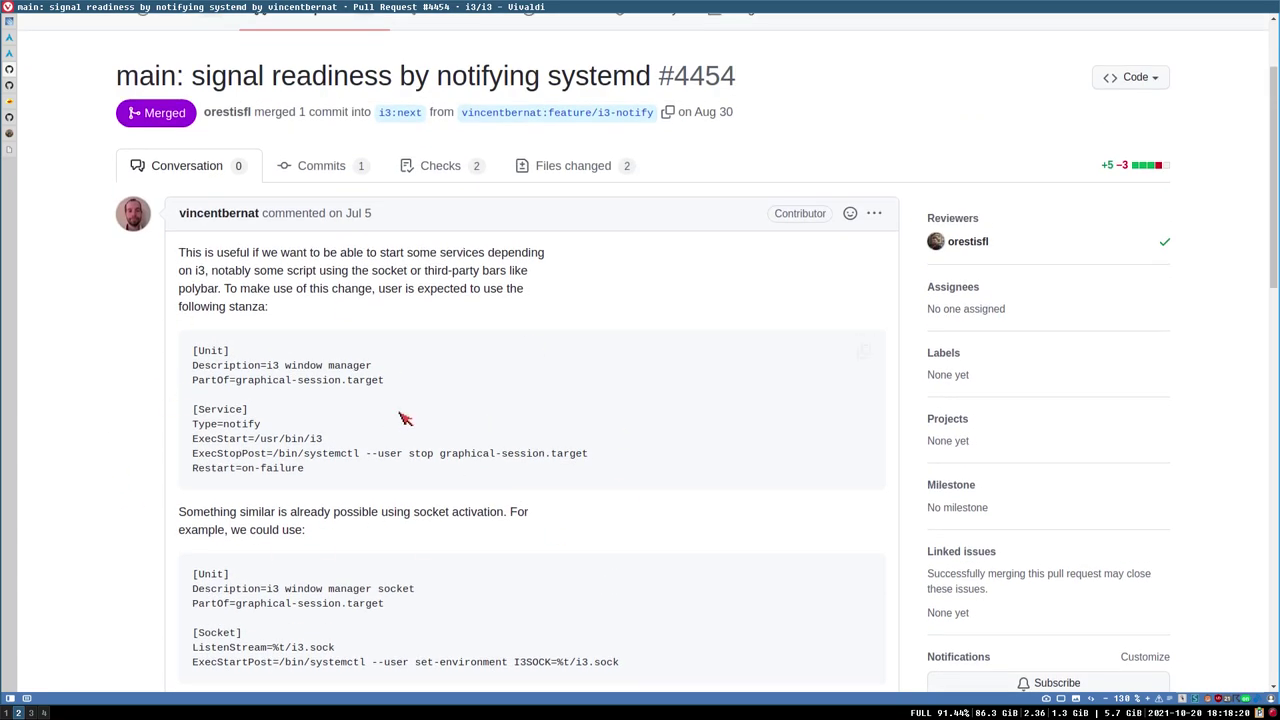
scroll(223, 397, "down", 2)
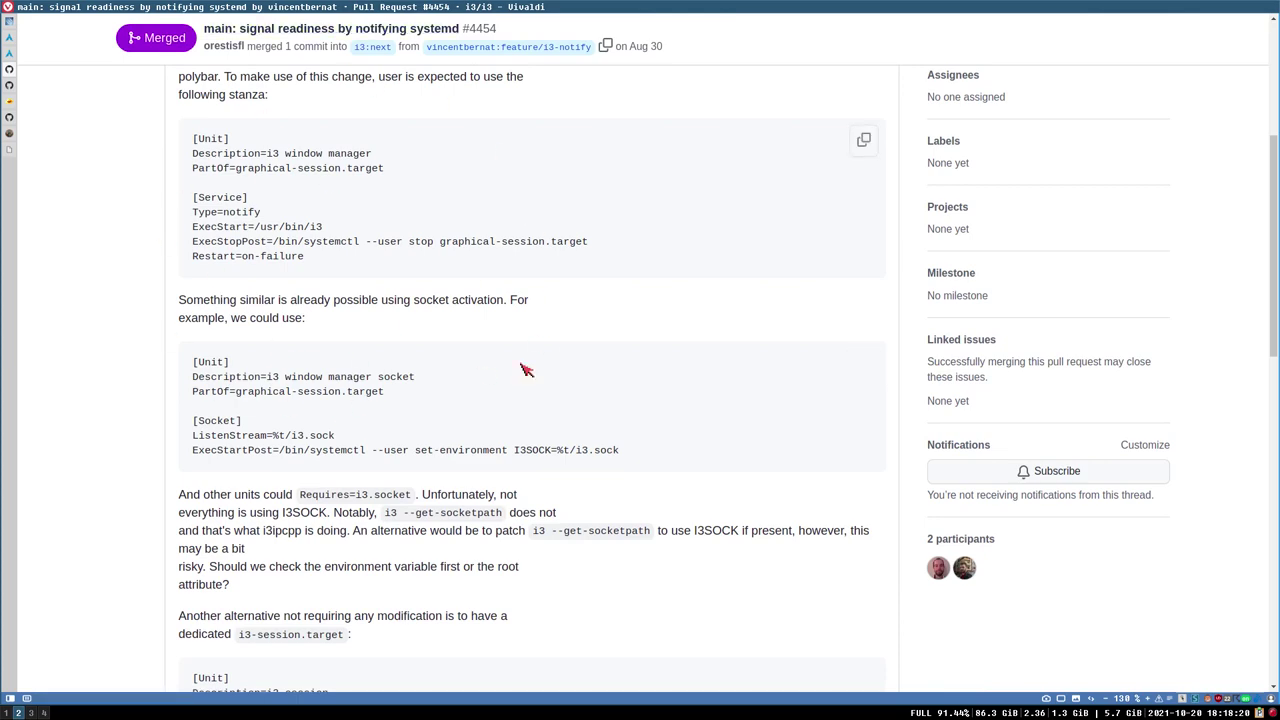
scroll(367, 350, "down", 1)
scroll(528, 343, "up", 2)
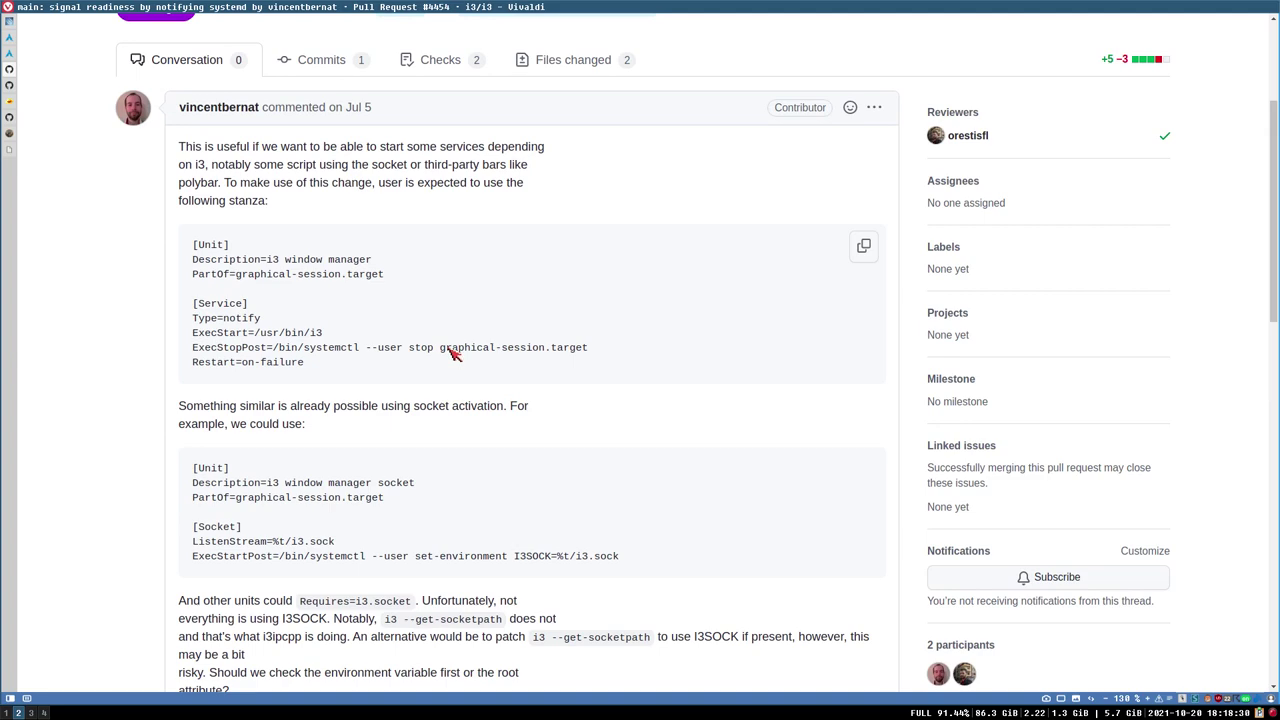
scroll(410, 480, "down", 2)
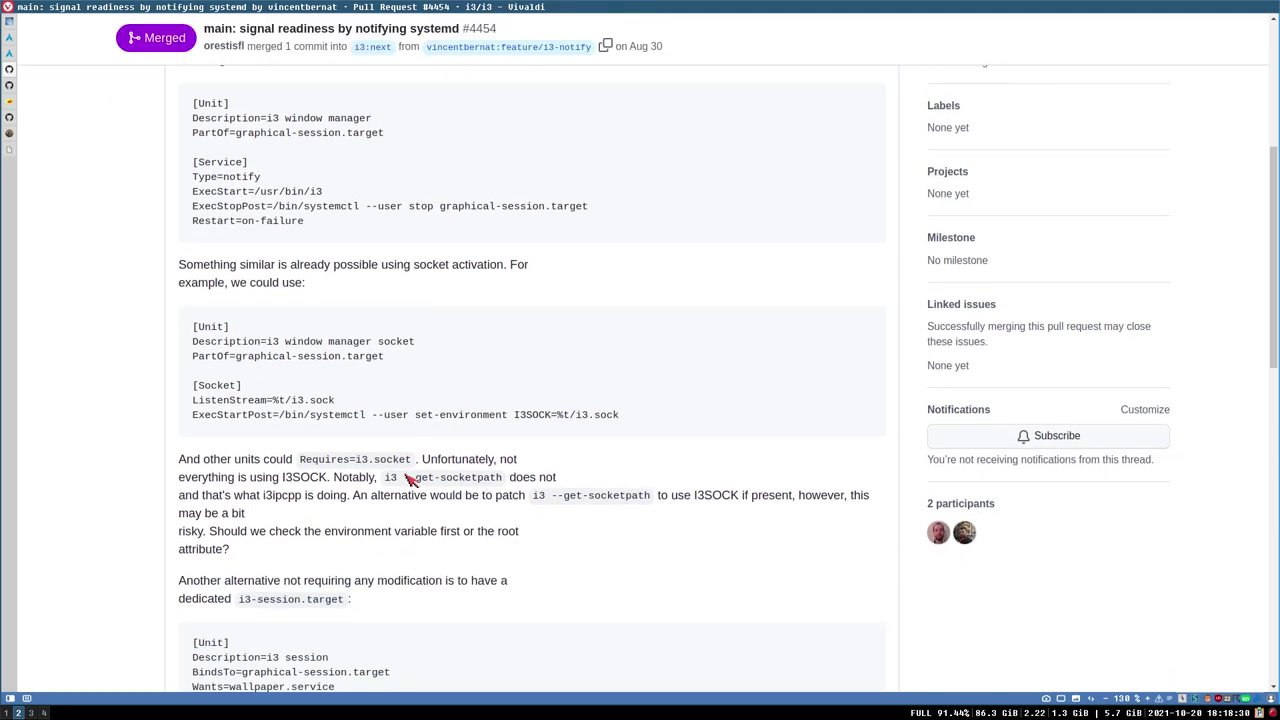
scroll(410, 468, "down", 2)
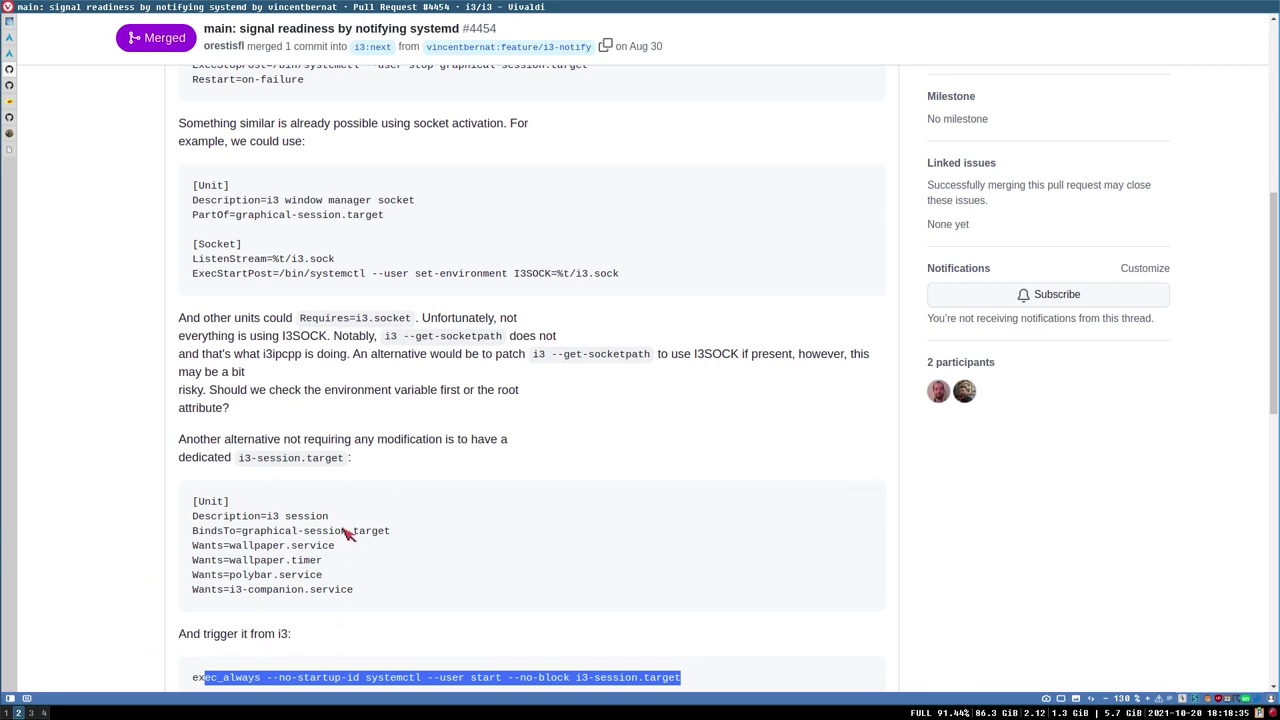
scroll(612, 522, "up", 1)
scroll(612, 522, "up", 4)
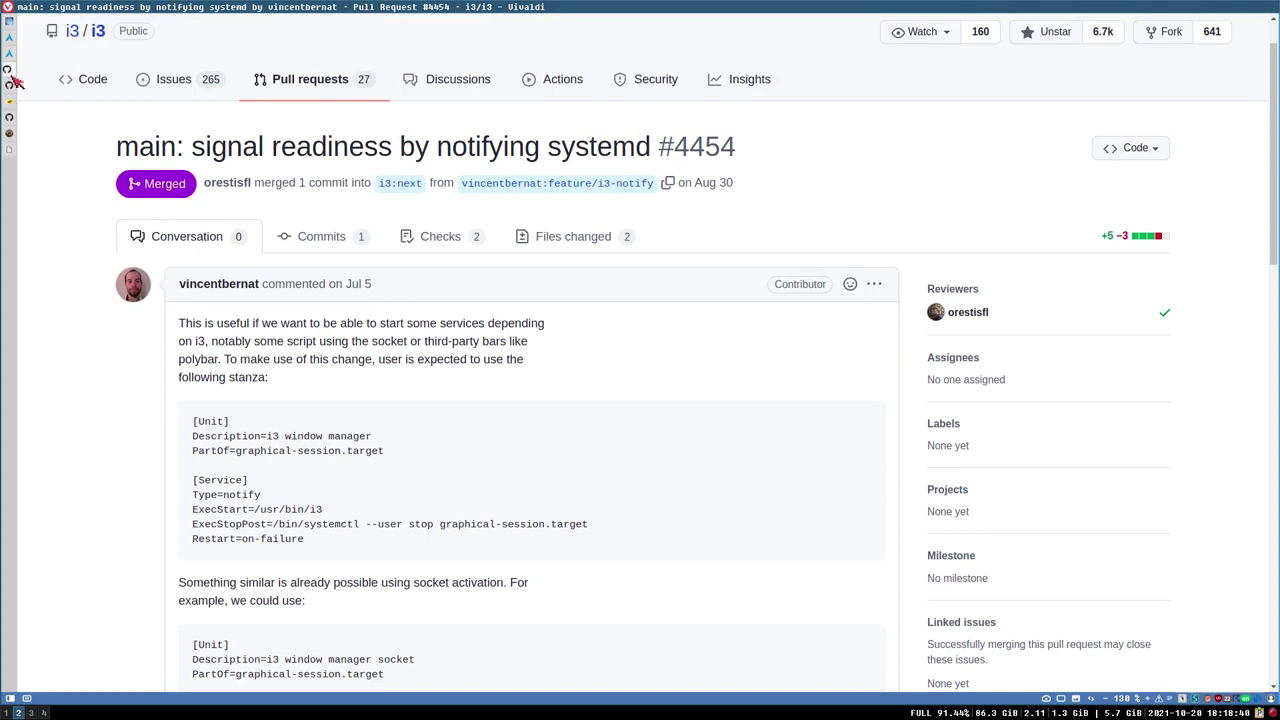
- Switch to the i3 v4.20 release notes in the terminal and highlight the ipc container-position item under Bugfixes
key("super+1")
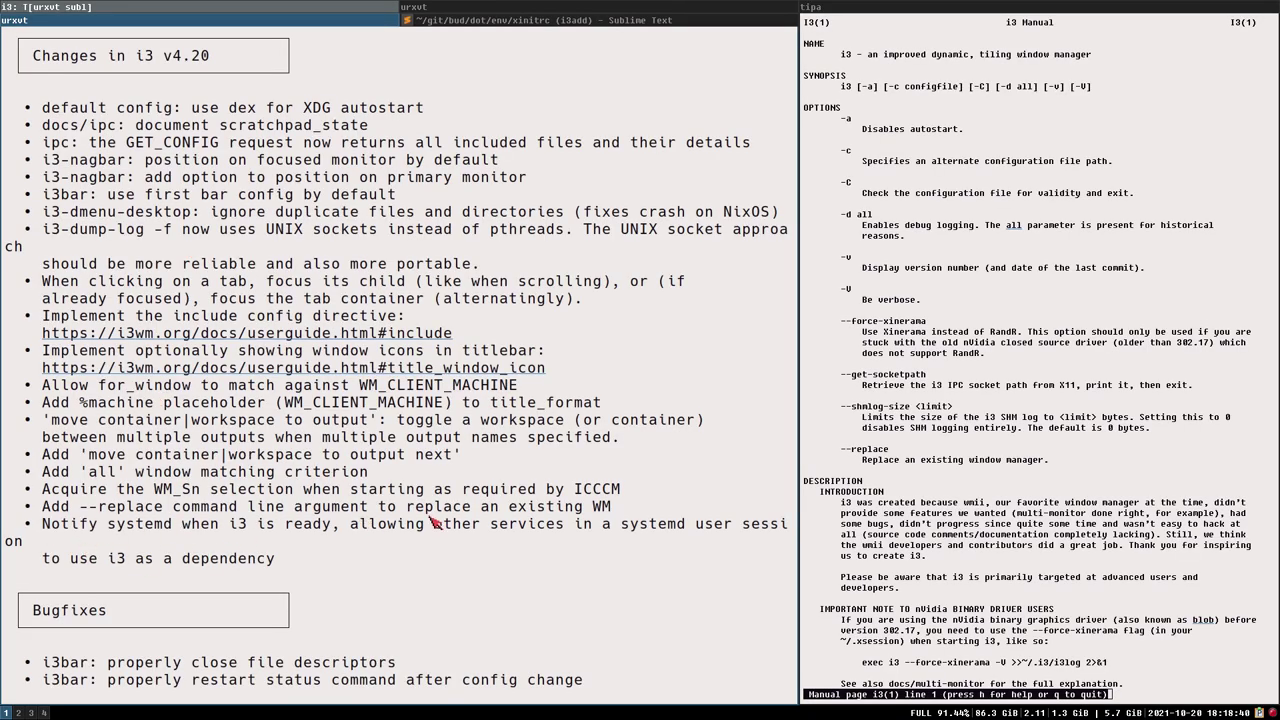
scroll(333, 548, "down", 6)
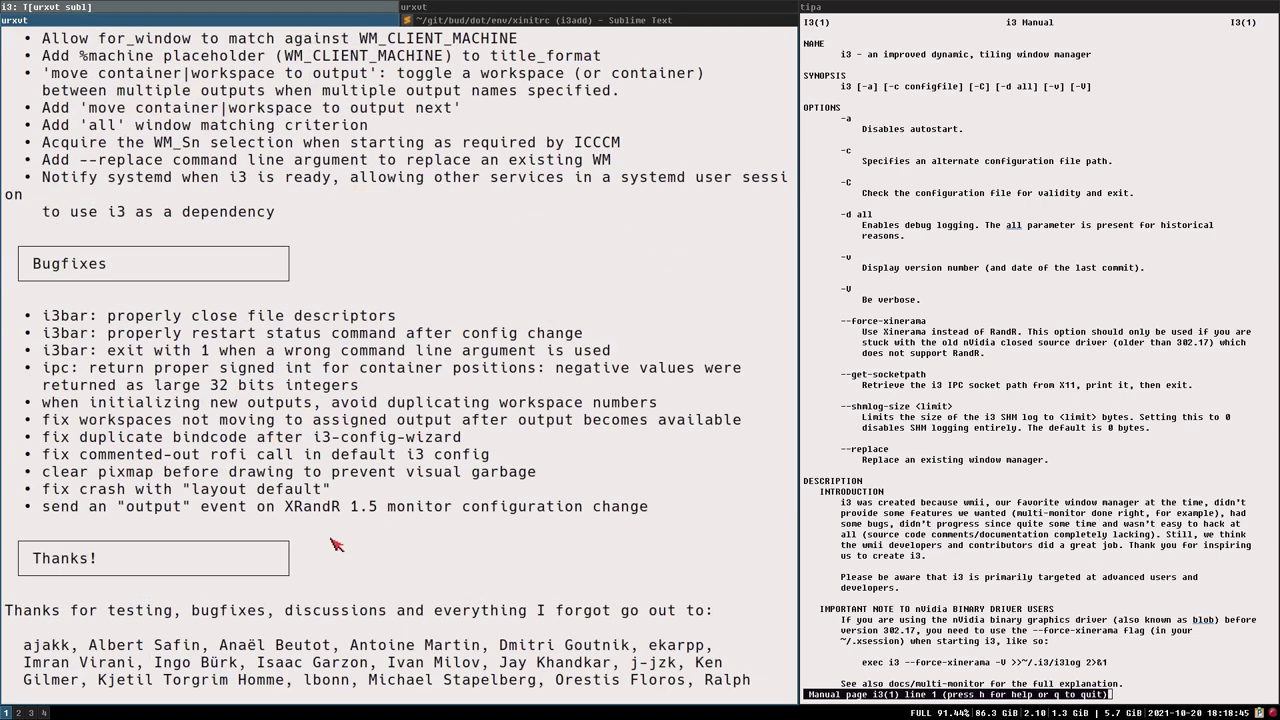
scroll(333, 540, "up", 4)
scroll(333, 540, "down", 5)
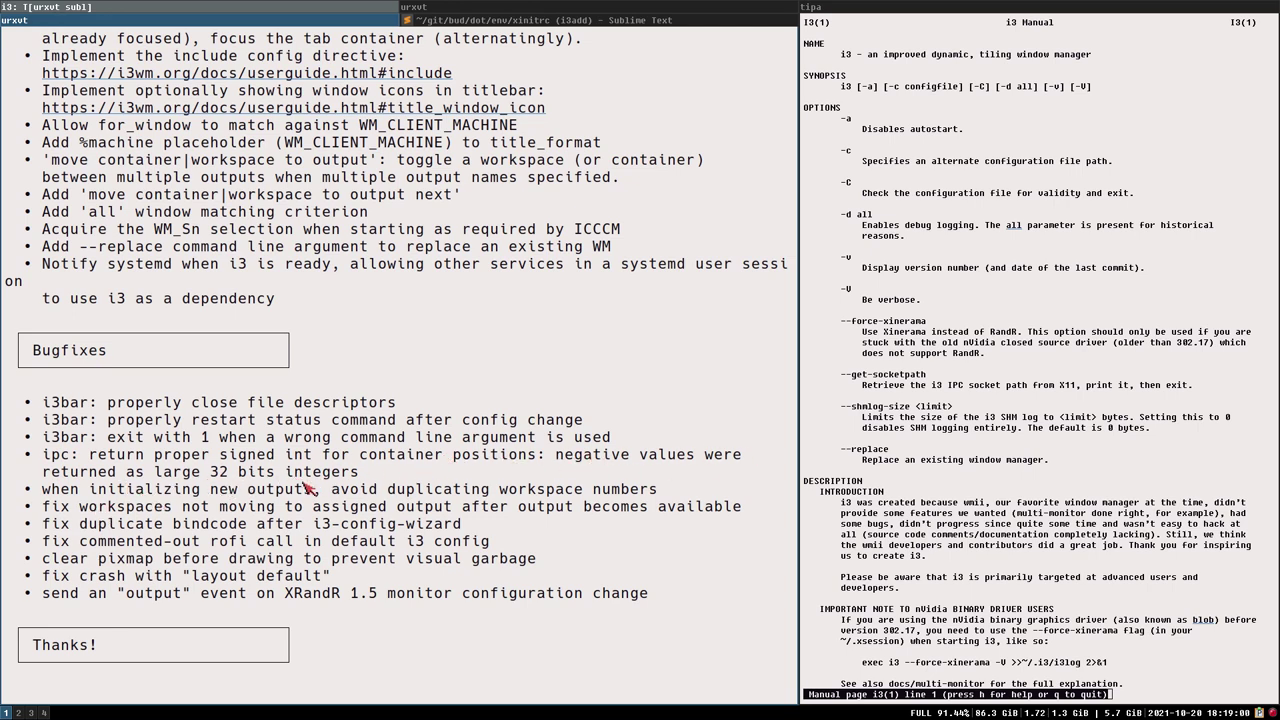
left_click_drag(372, 476, 28, 458)
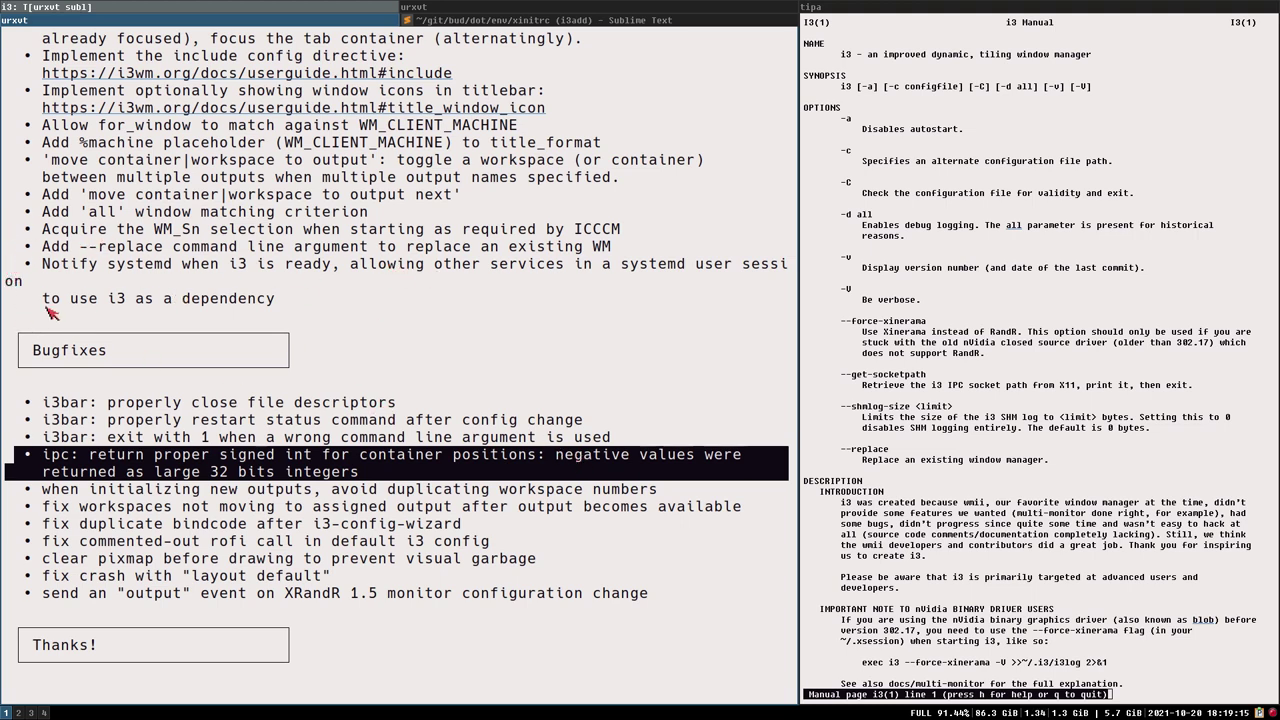
- Highlight the bugfix item about workspaces not moving to their assigned output, including the word "assigned"
left_click(128, 508)
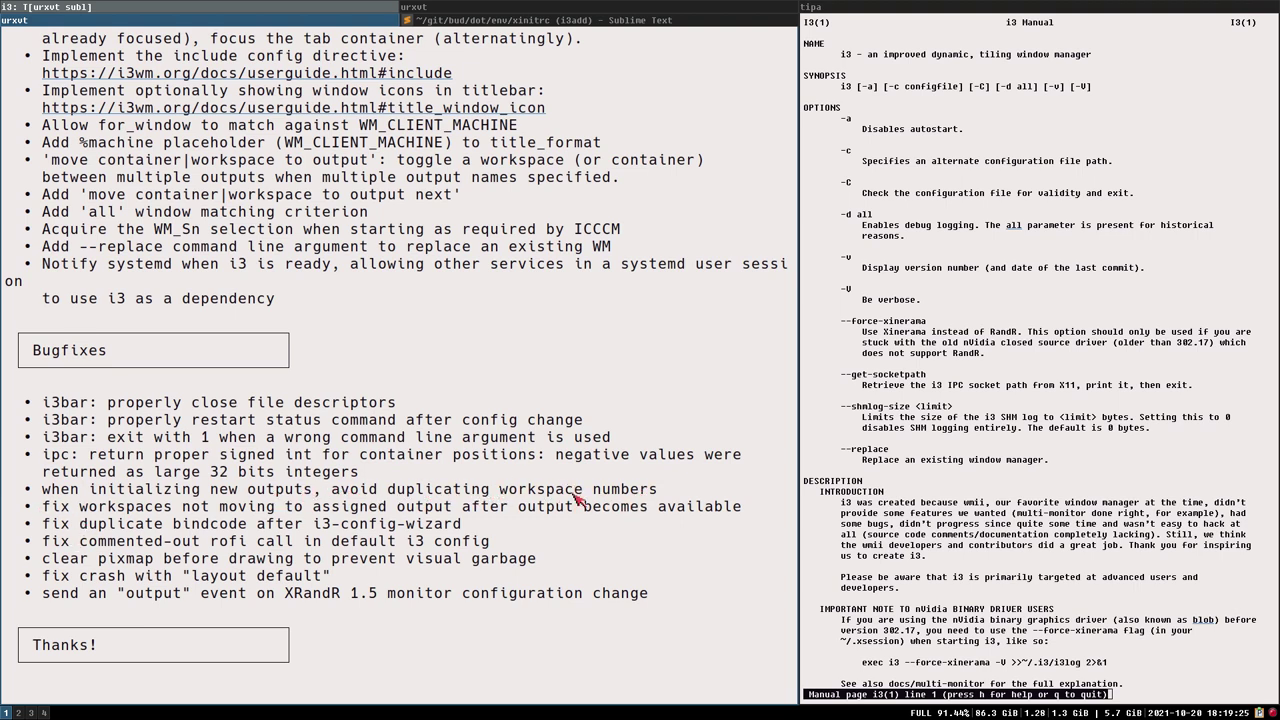
left_click_drag(43, 506, 341, 512)
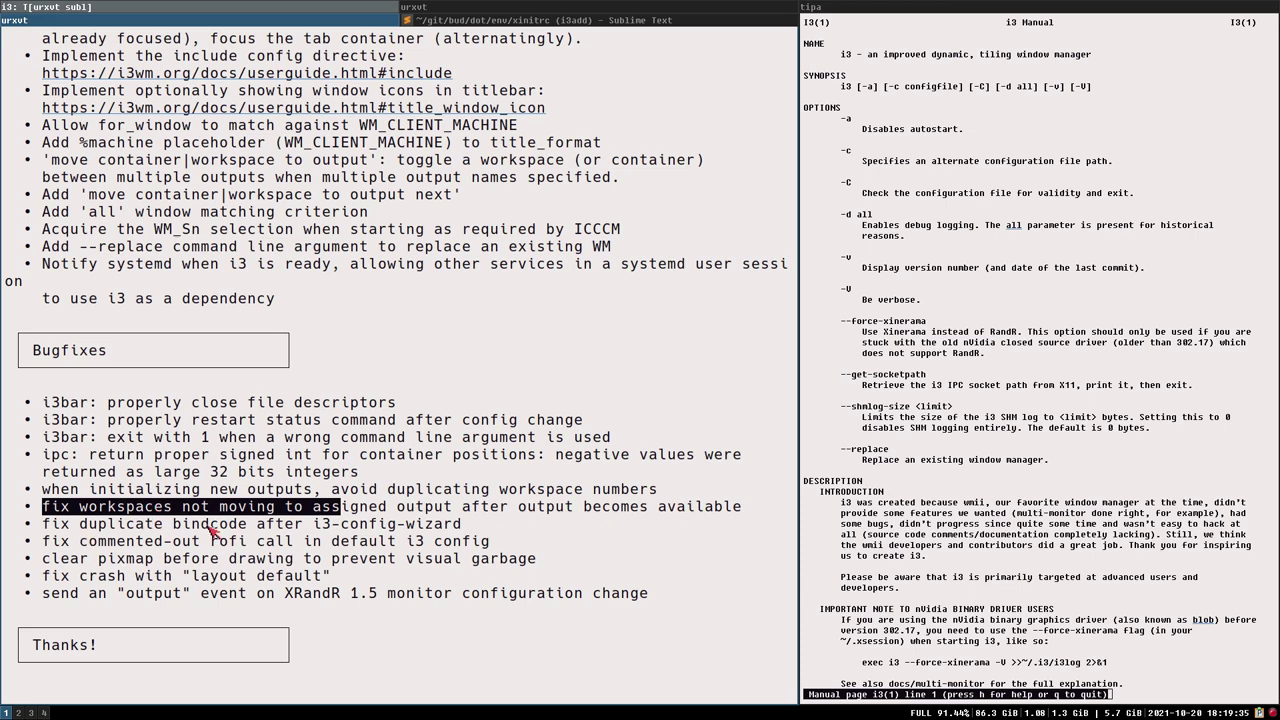
left_click(583, 510)
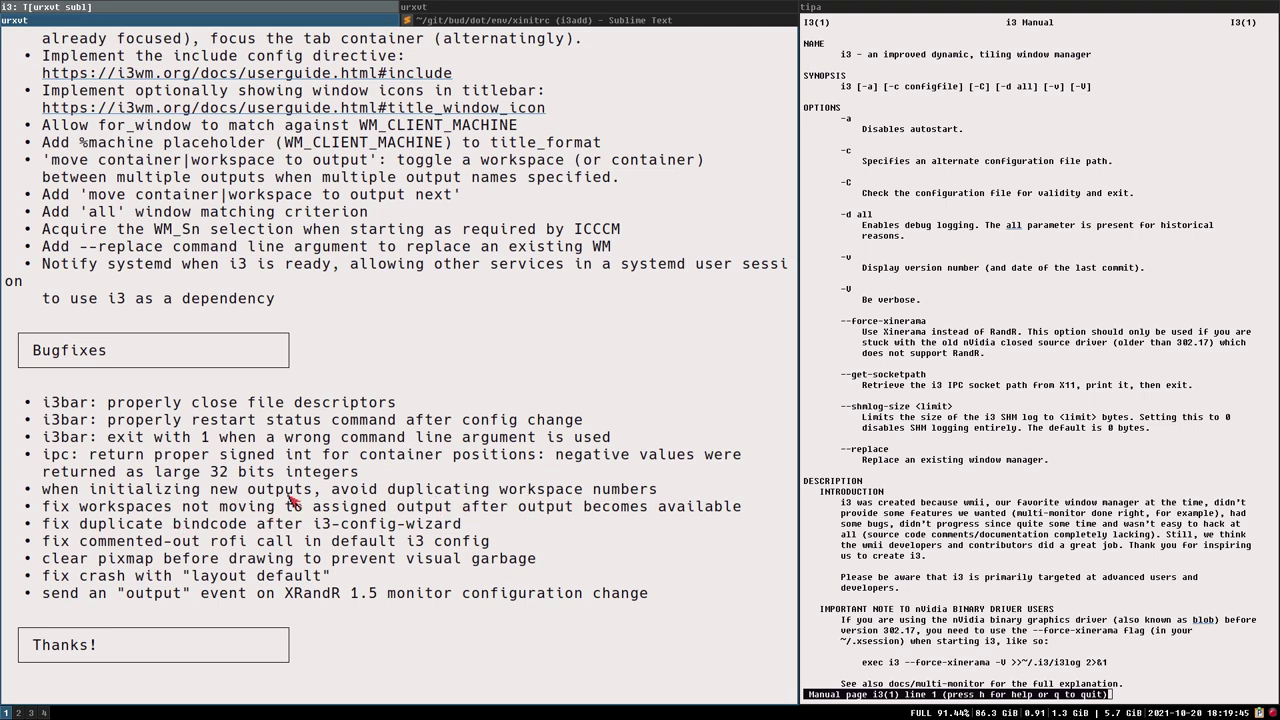
left_click_drag(306, 510, 392, 510)
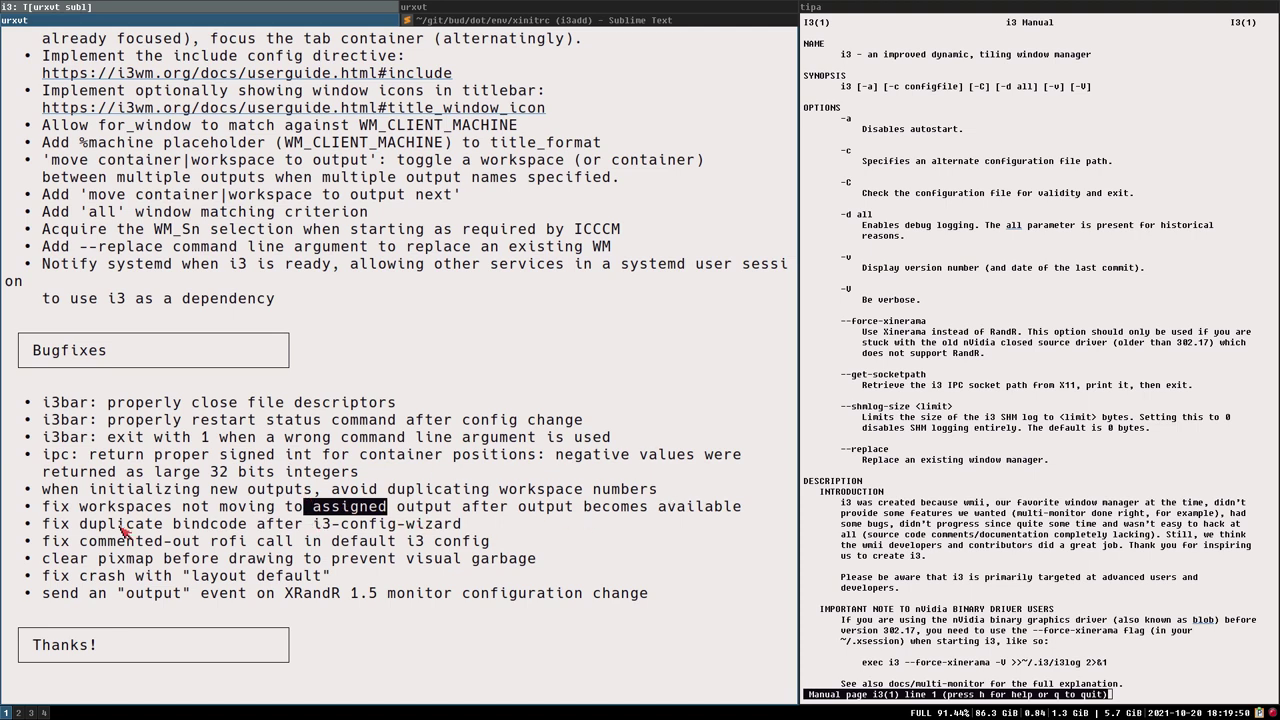
left_click_drag(82, 508, 408, 511)
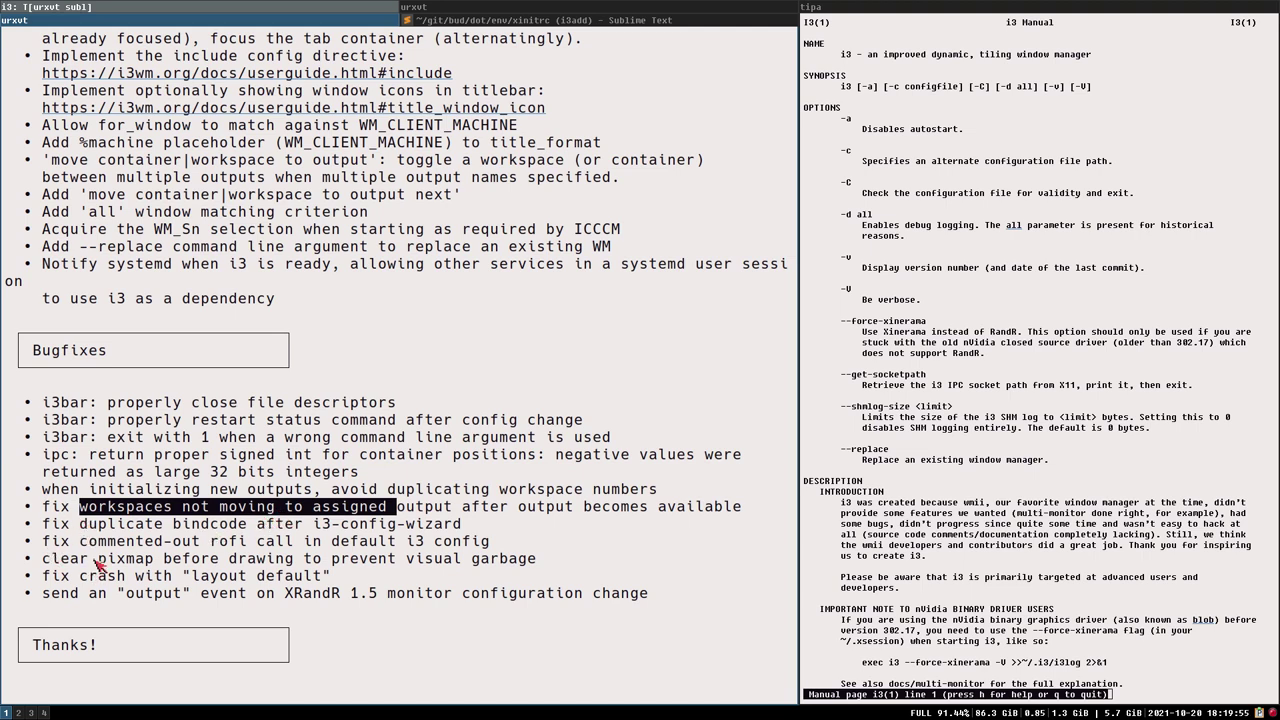
- Highlight "duplicate bindcode" in the i3-config-wizard bugfix item, and clear the highlight
left_click(88, 528)
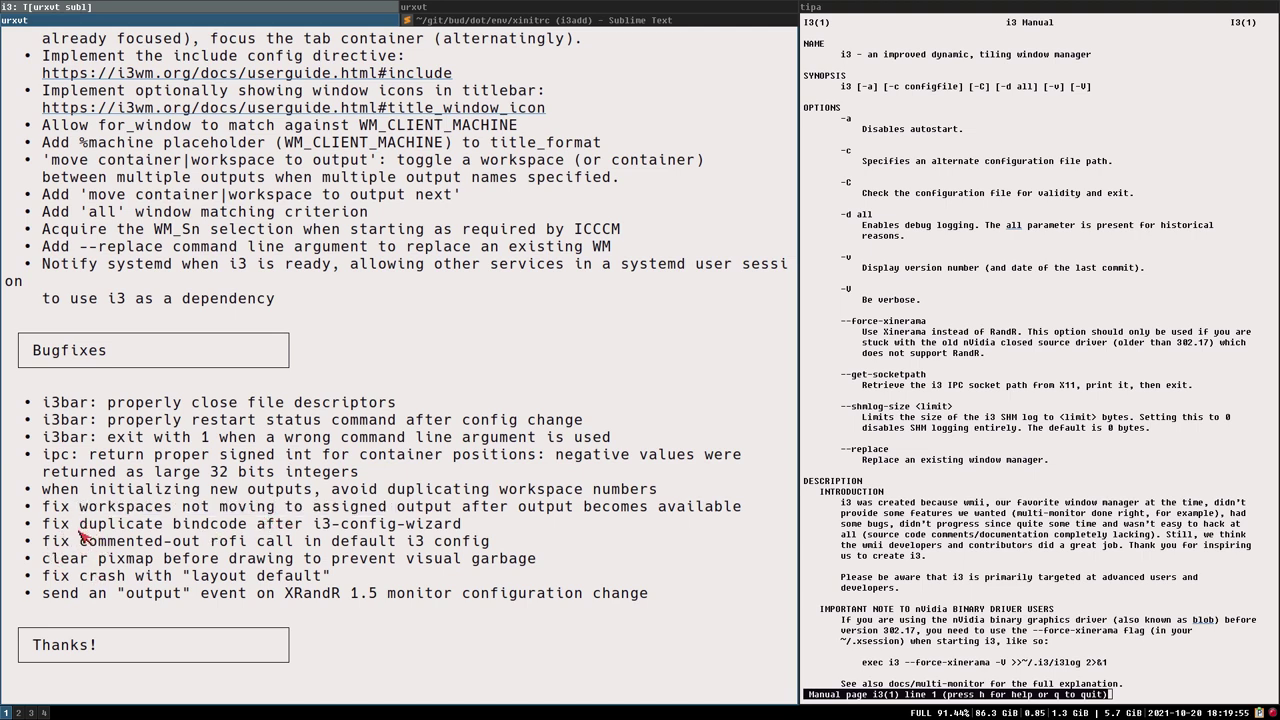
left_click_drag(80, 532, 263, 534)
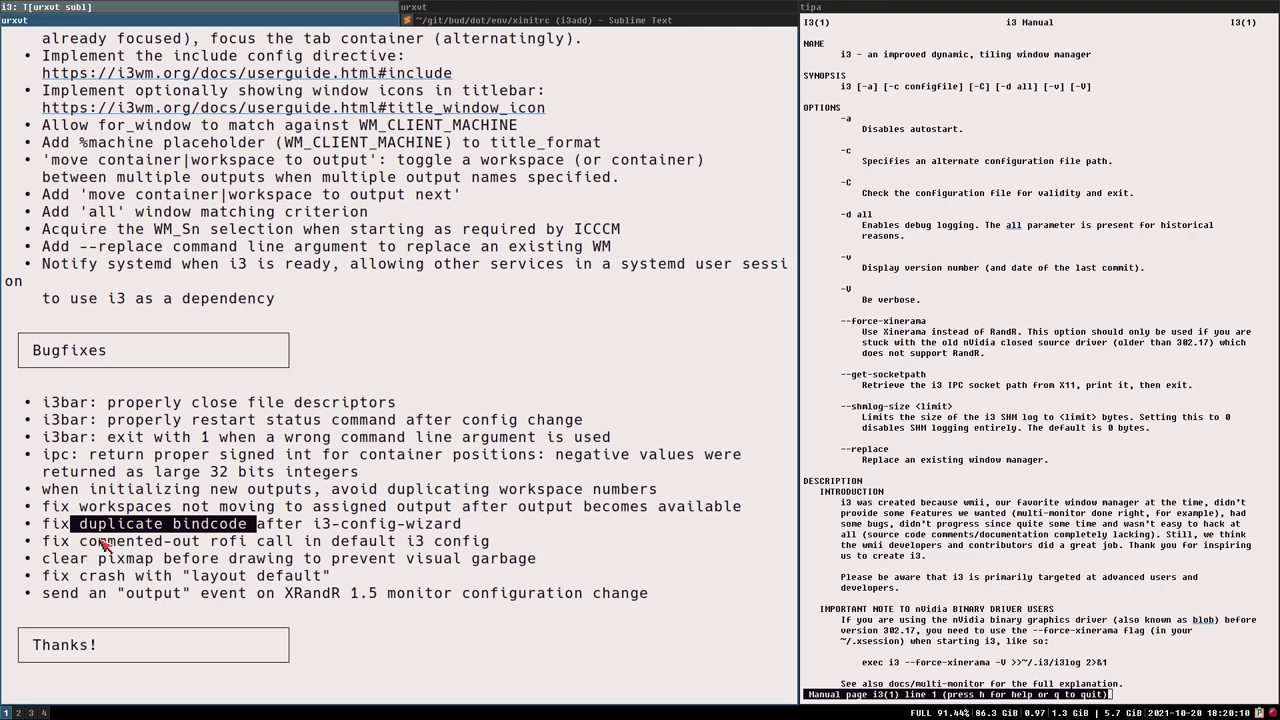
left_click(104, 546)
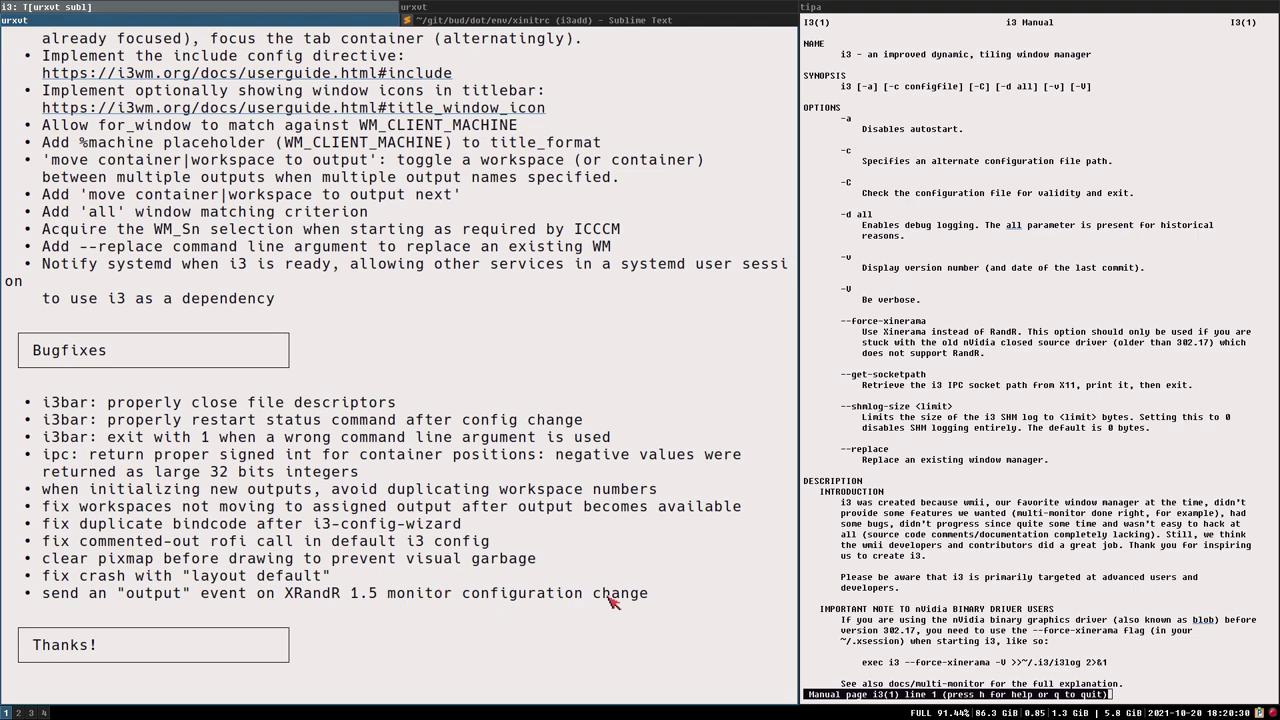
- Look through the Thanks section of the release notes and return to the Changes in i3 v4.20 list
scroll(150, 530, "down", 4)
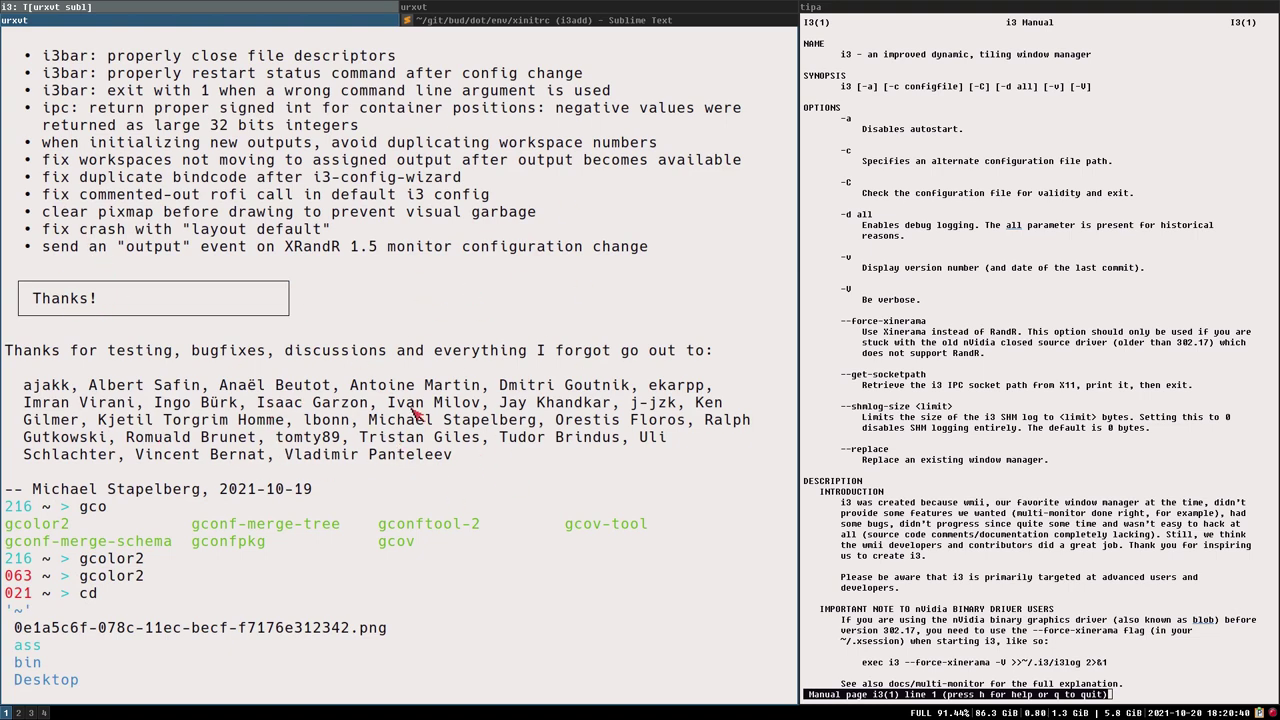
scroll(409, 414, "up", 2)
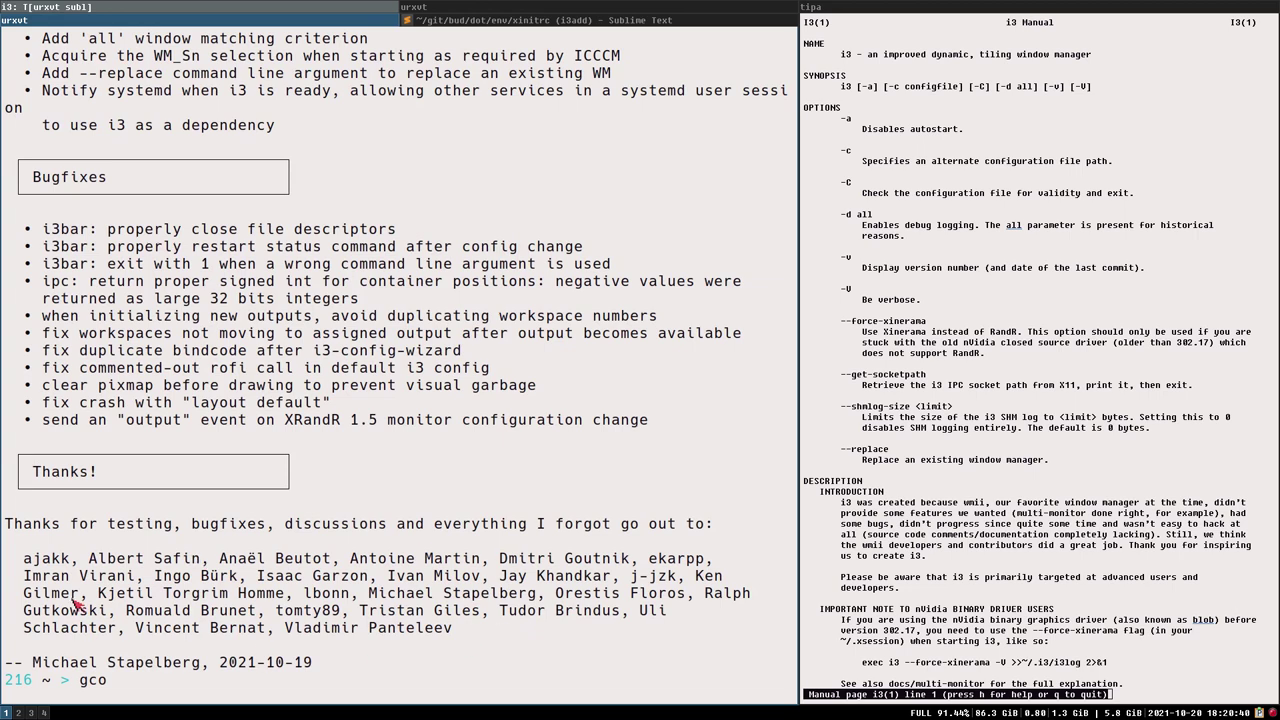
scroll(432, 592, "down", 1)
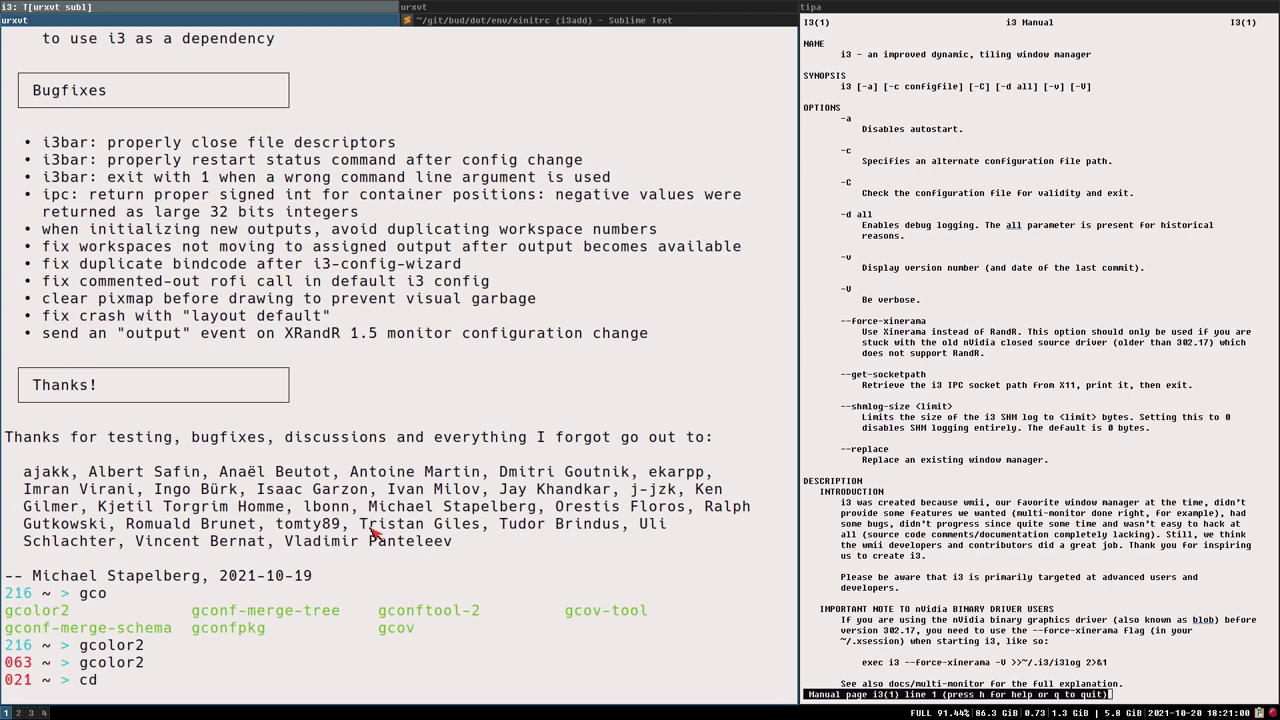
scroll(371, 531, "up", 2)
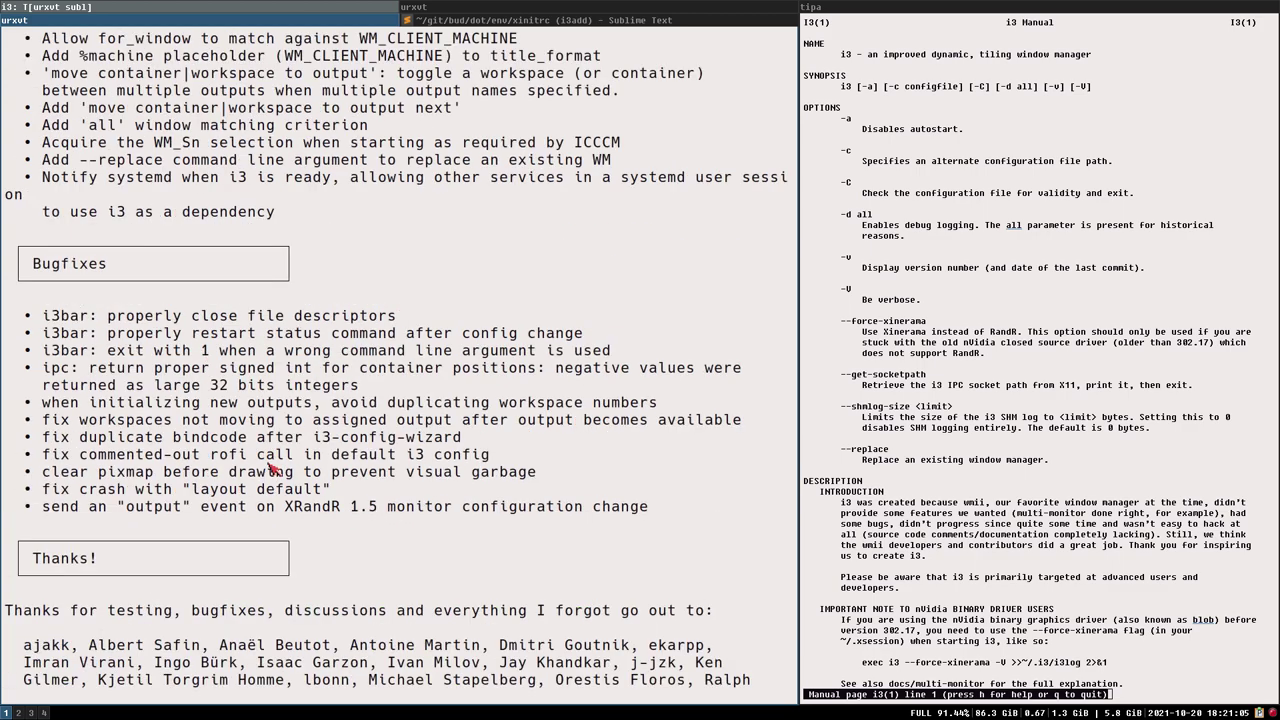
scroll(262, 450, "up", 1)
scroll(255, 437, "up", 4)
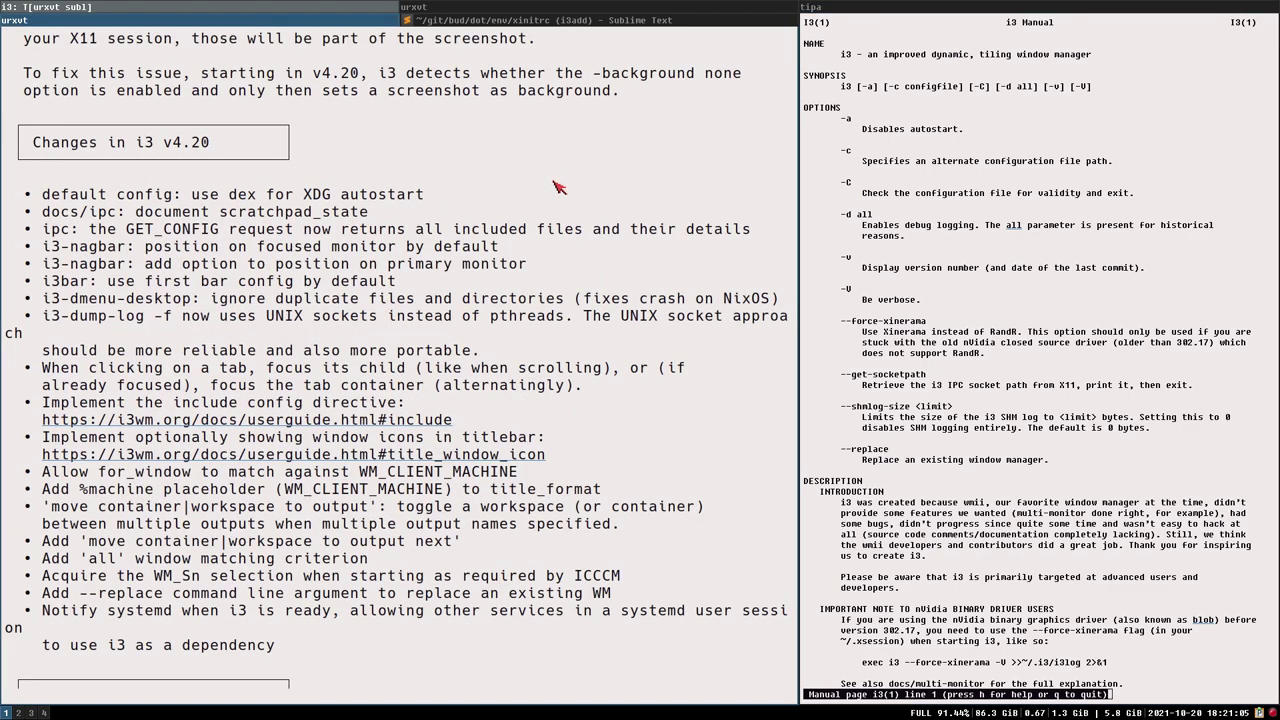
- Switch to the Vivaldi browser, look over pull request #4454 again and open the i3 repository's list of pull requests
key("super+2")
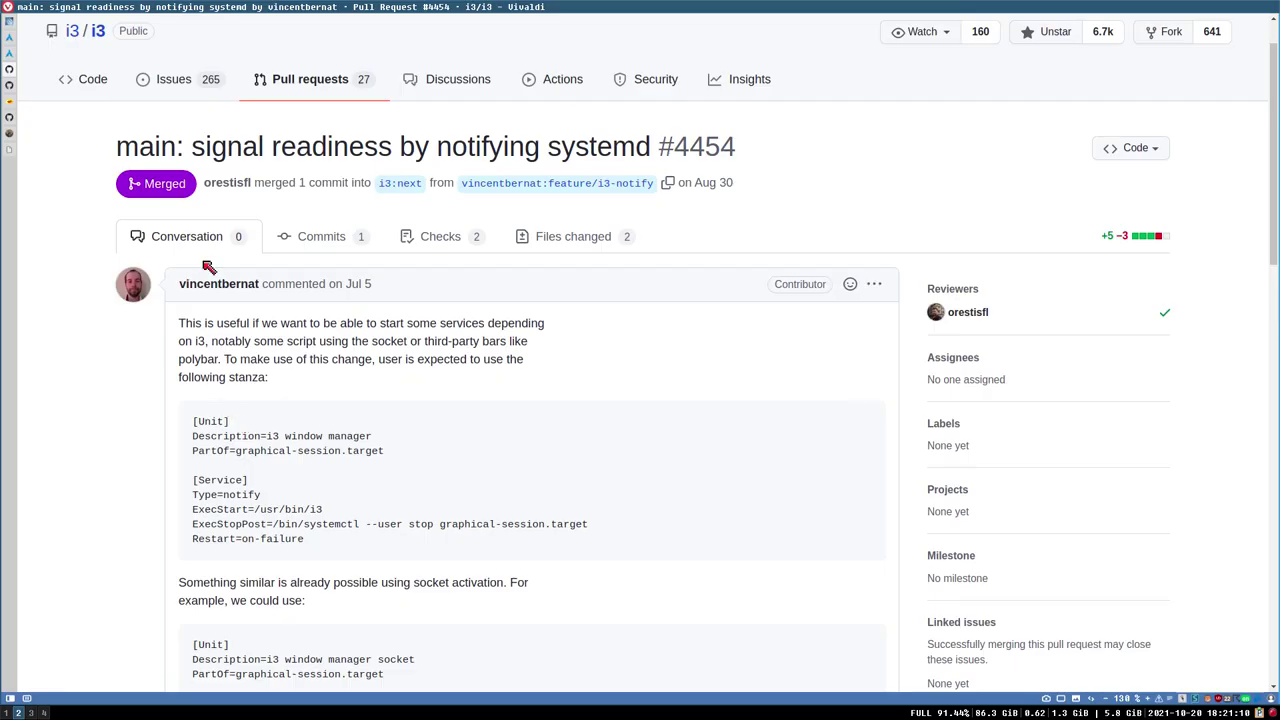
scroll(480, 323, "down", 4)
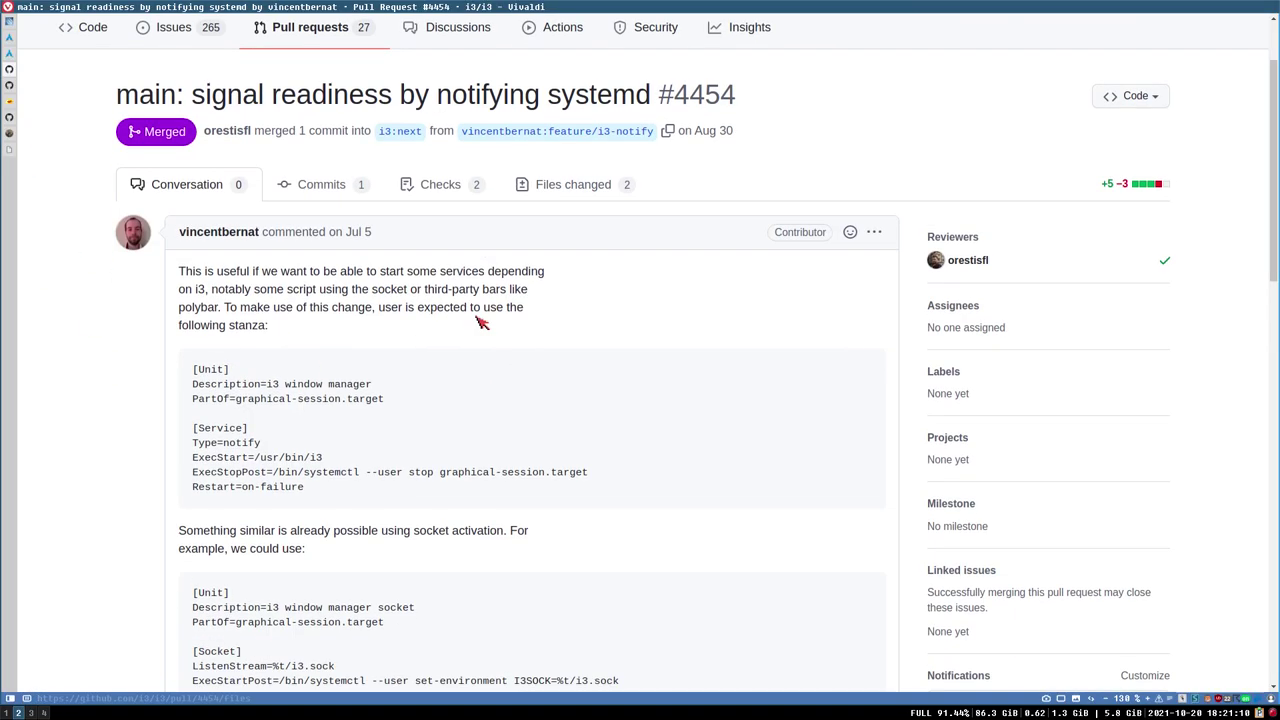
scroll(420, 381, "down", 2)
scroll(334, 366, "up", 2)
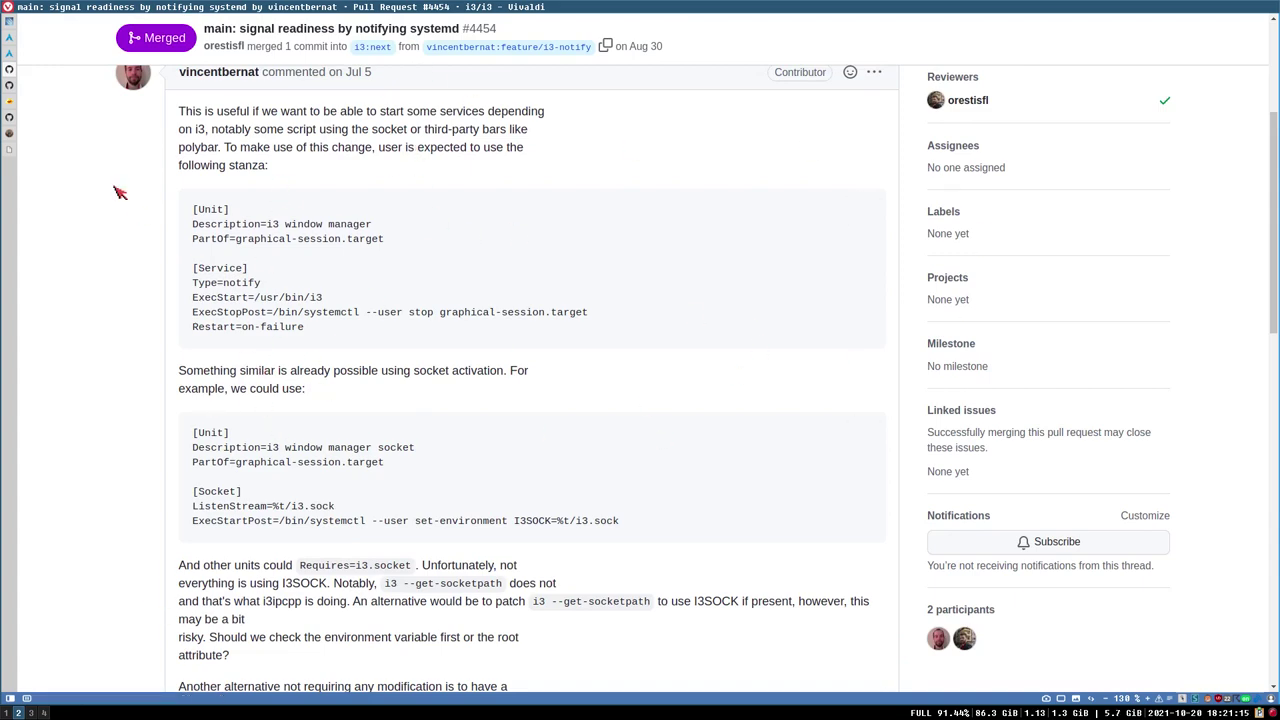
scroll(420, 400, "up", 5)
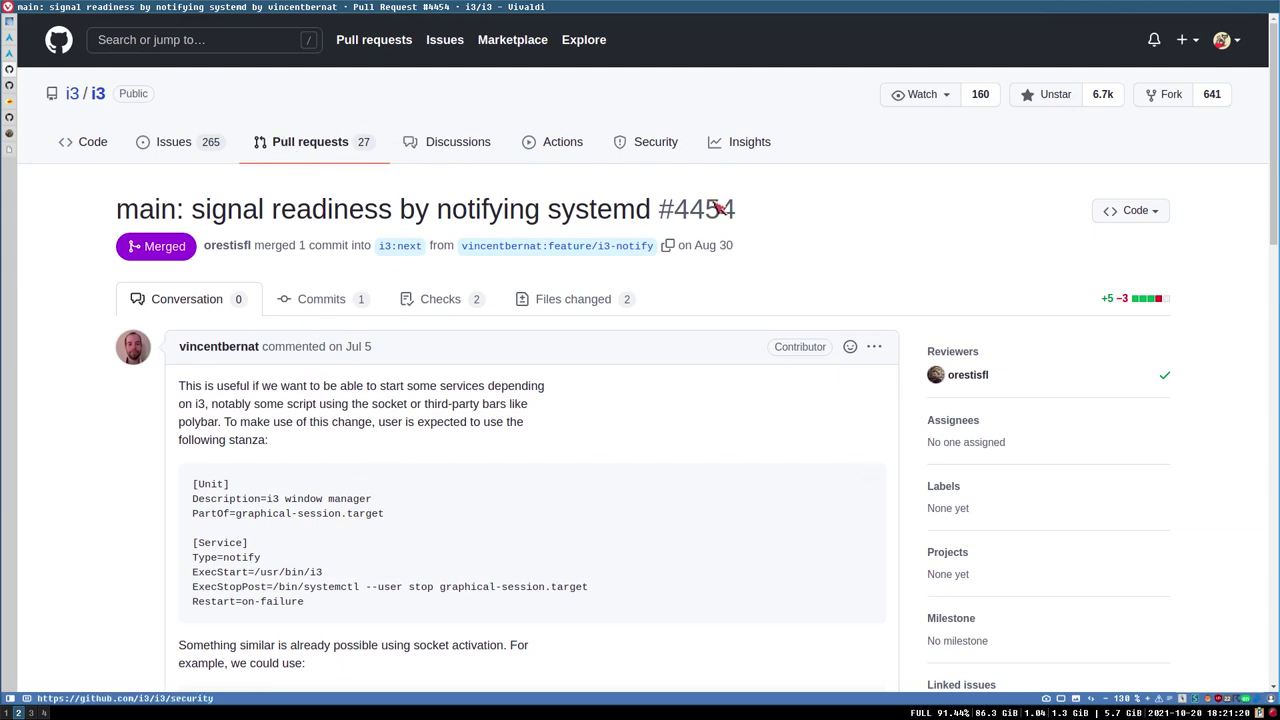
left_click(325, 143)
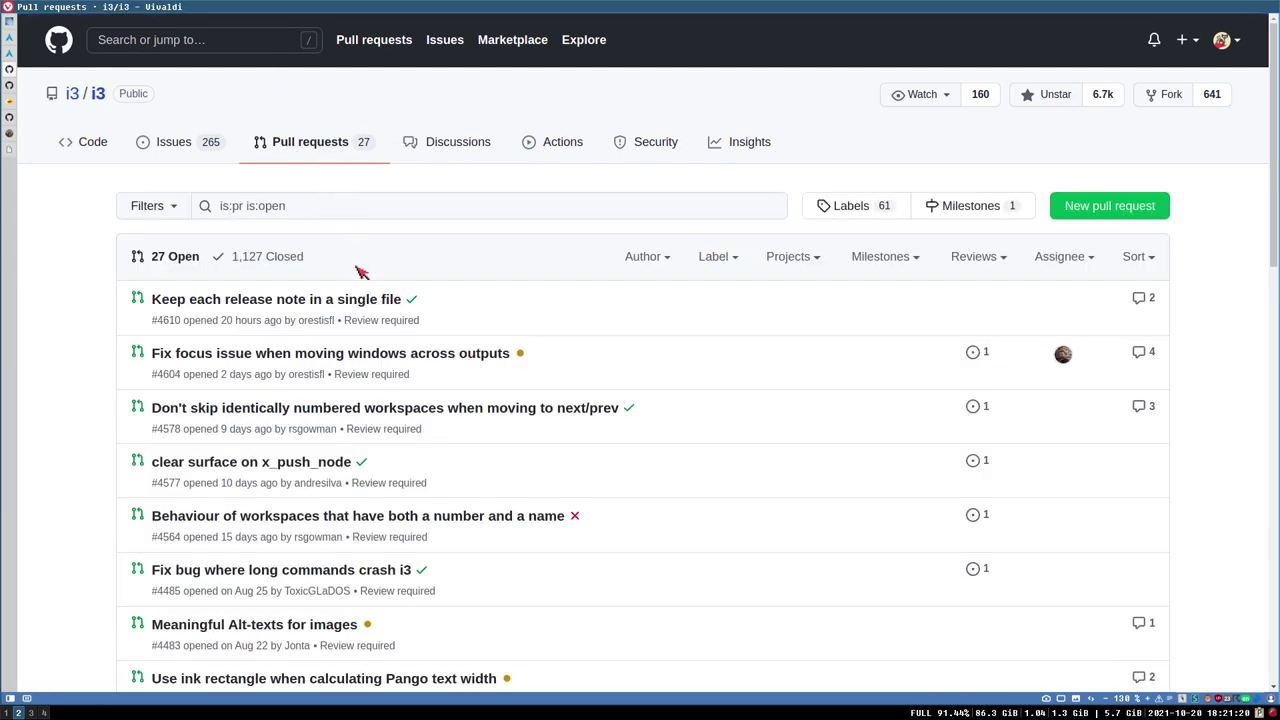
- Return to the release notes, glance at xinitrc in Sublime Text, and highlight "config:" in the include directive item of the long-awaited features
key("super+1")
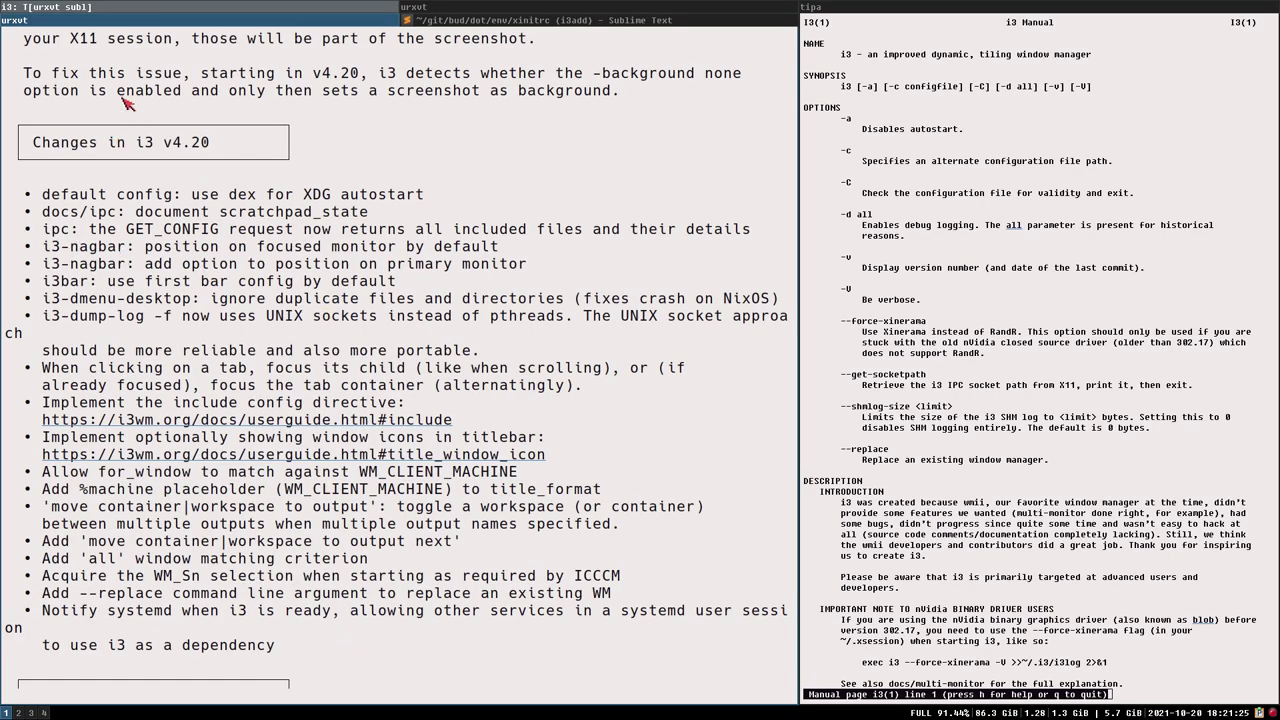
left_click(450, 22)
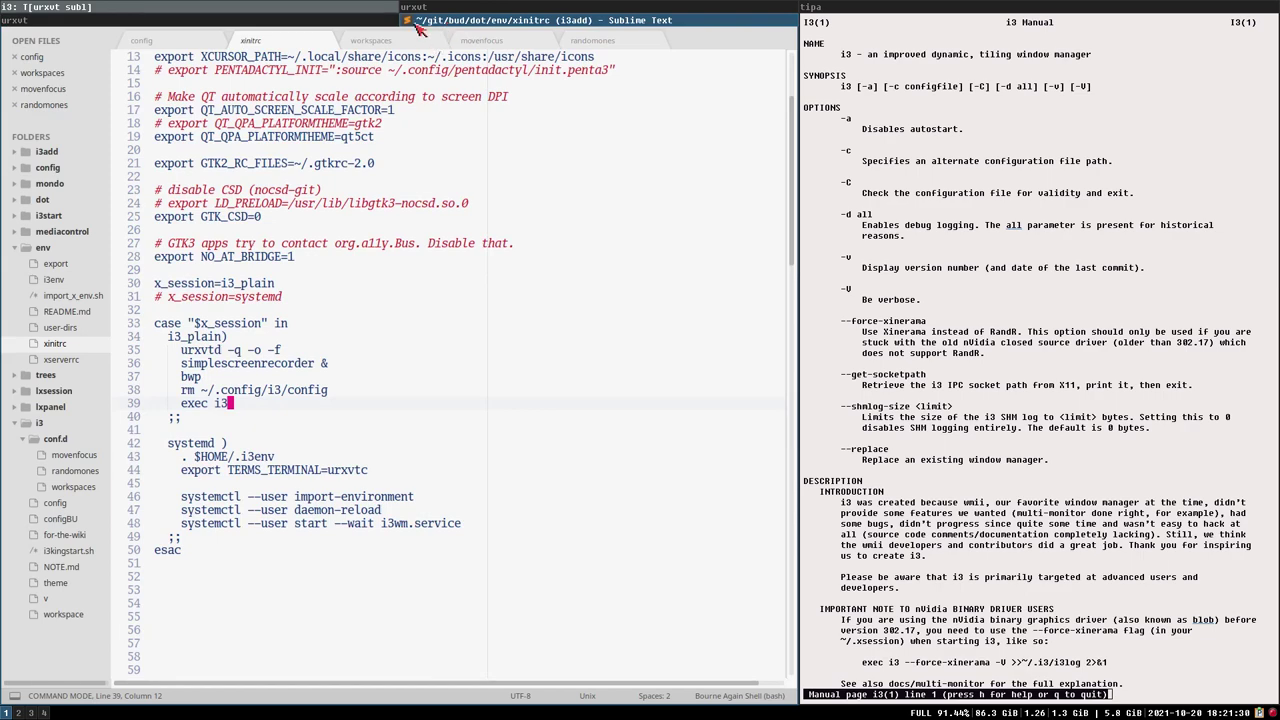
left_click(240, 21)
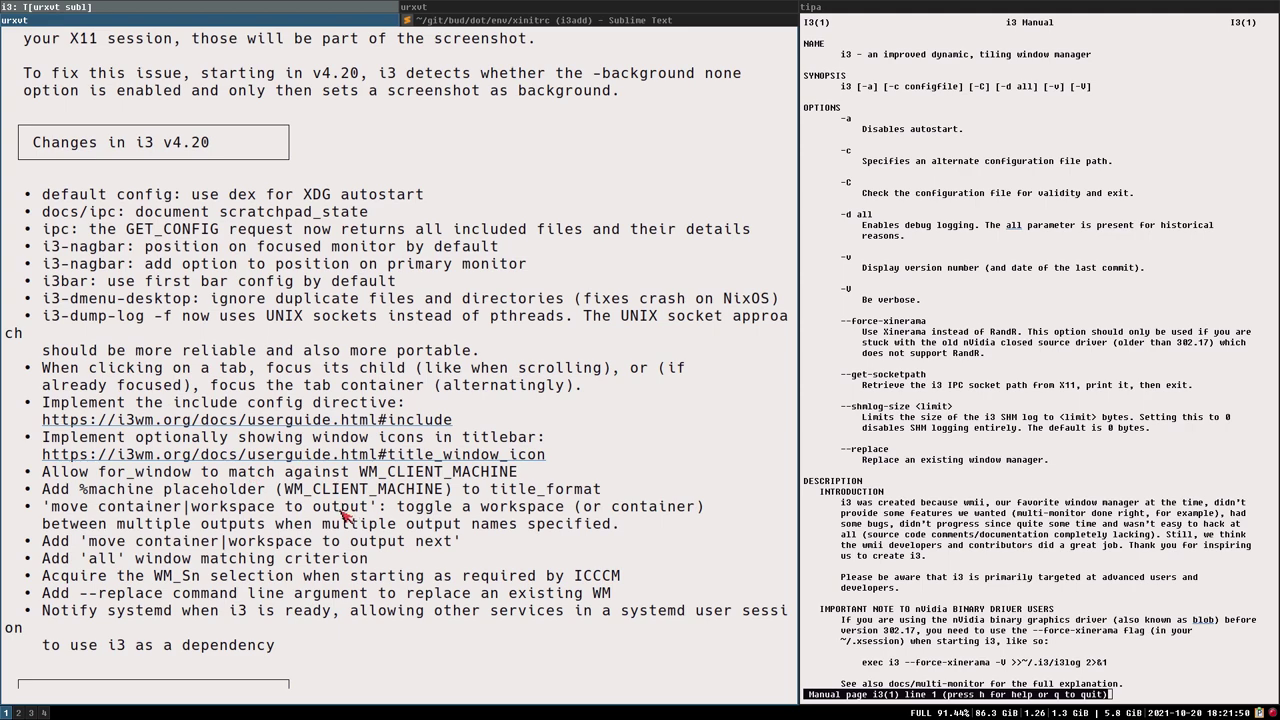
scroll(350, 516, "up", 7)
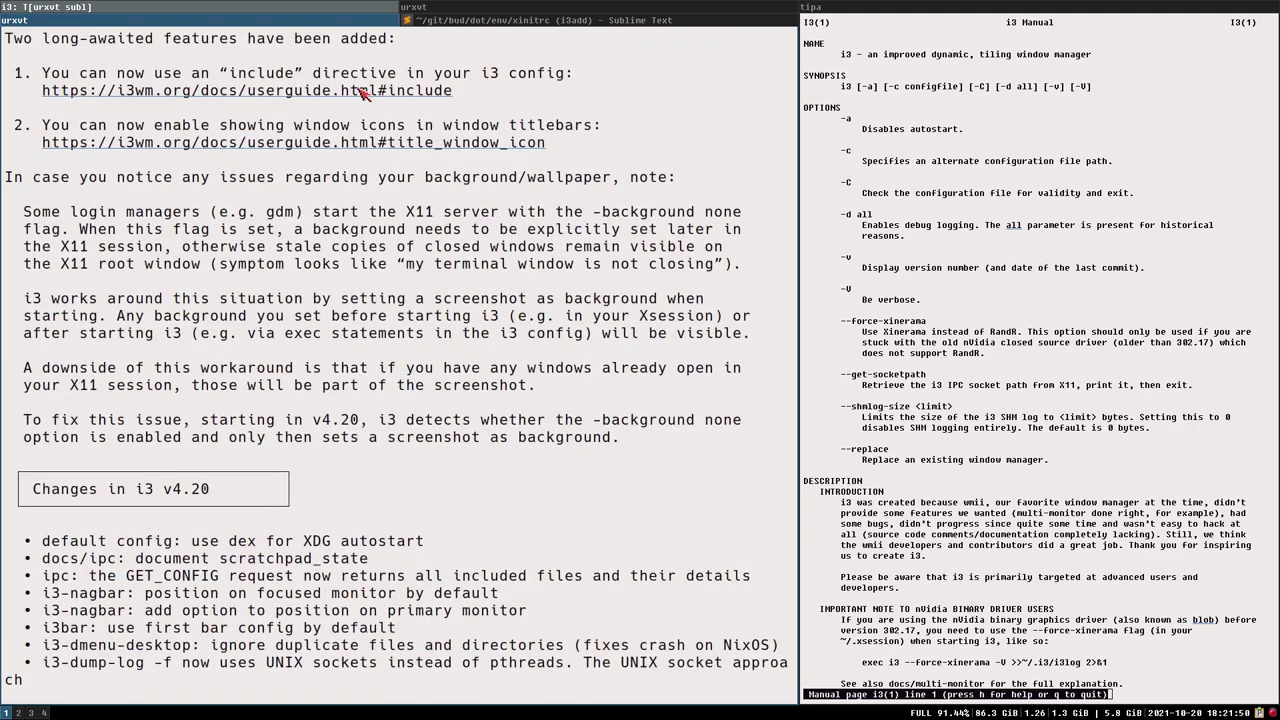
scroll(350, 142, "up", 2)
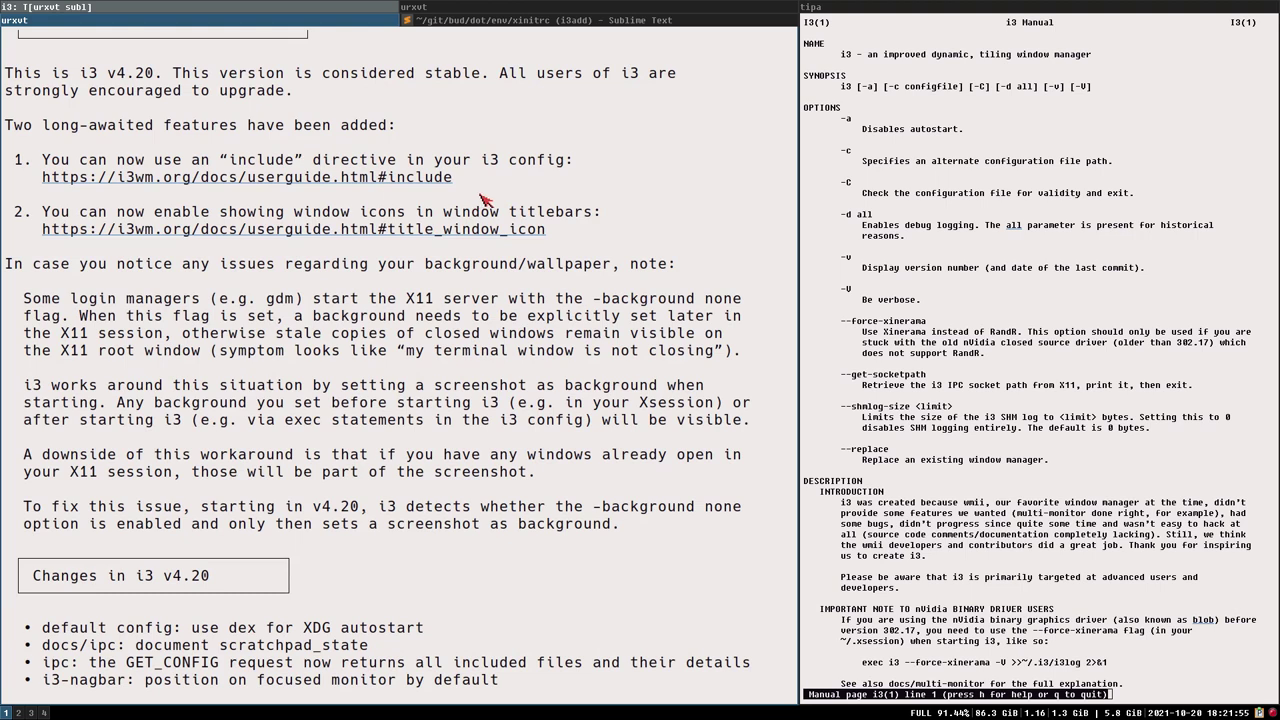
double_click(536, 166)
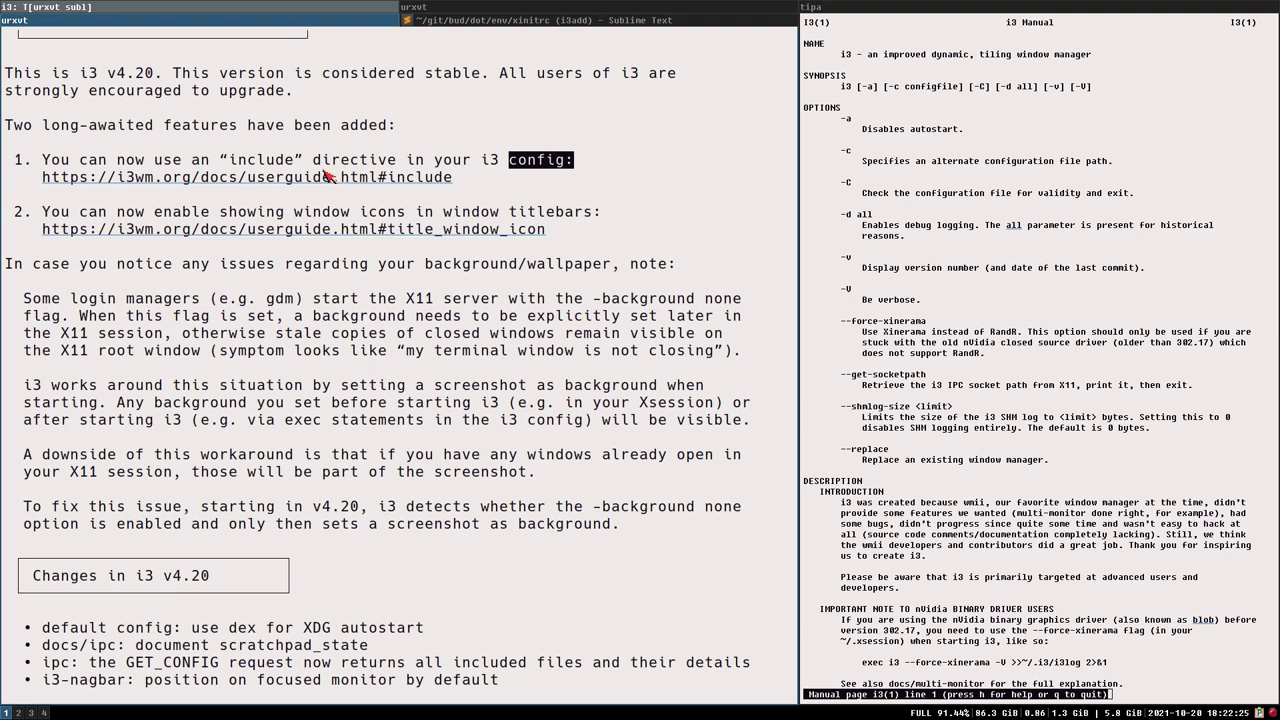
- Go back to the Changes in i3 v4.20 list and demonstrate the tab-focus change on the tab container holding urxvt and Sublime Text
left_click(435, 22)
left_click(270, 21)
scroll(464, 350, "down", 3)
scroll(212, 280, "down", 1)
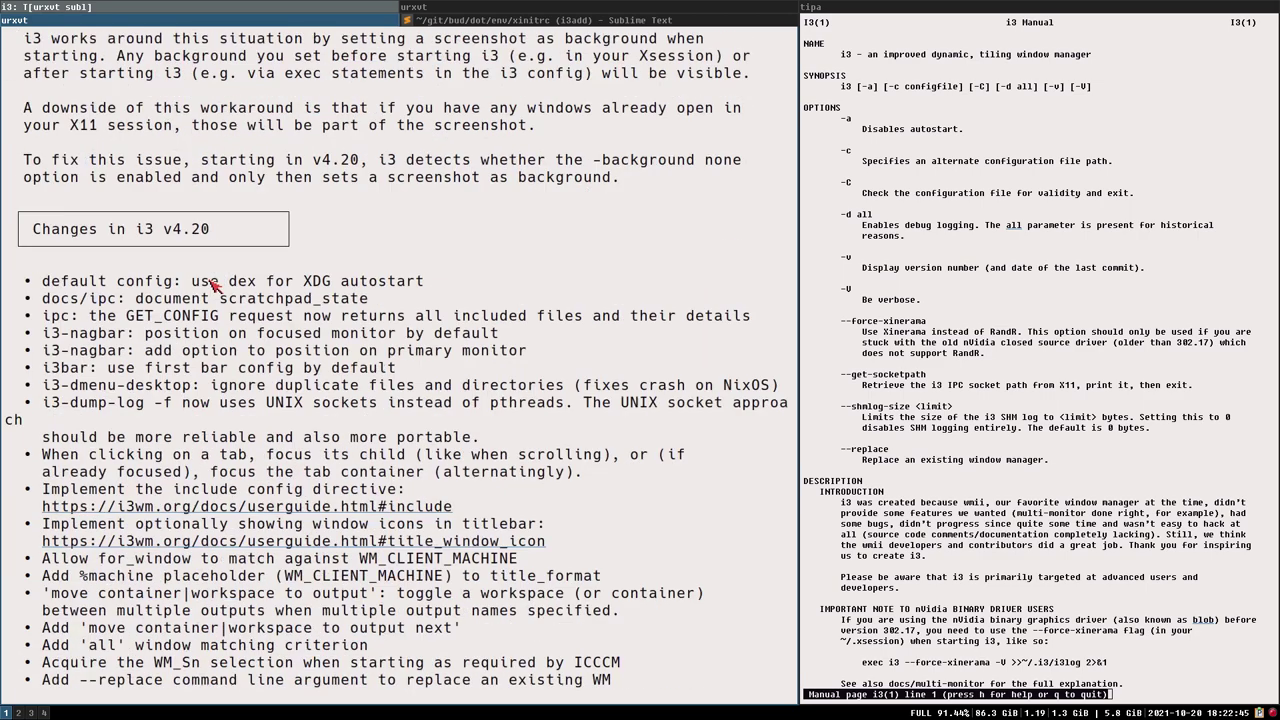
scroll(212, 284, "down", 1)
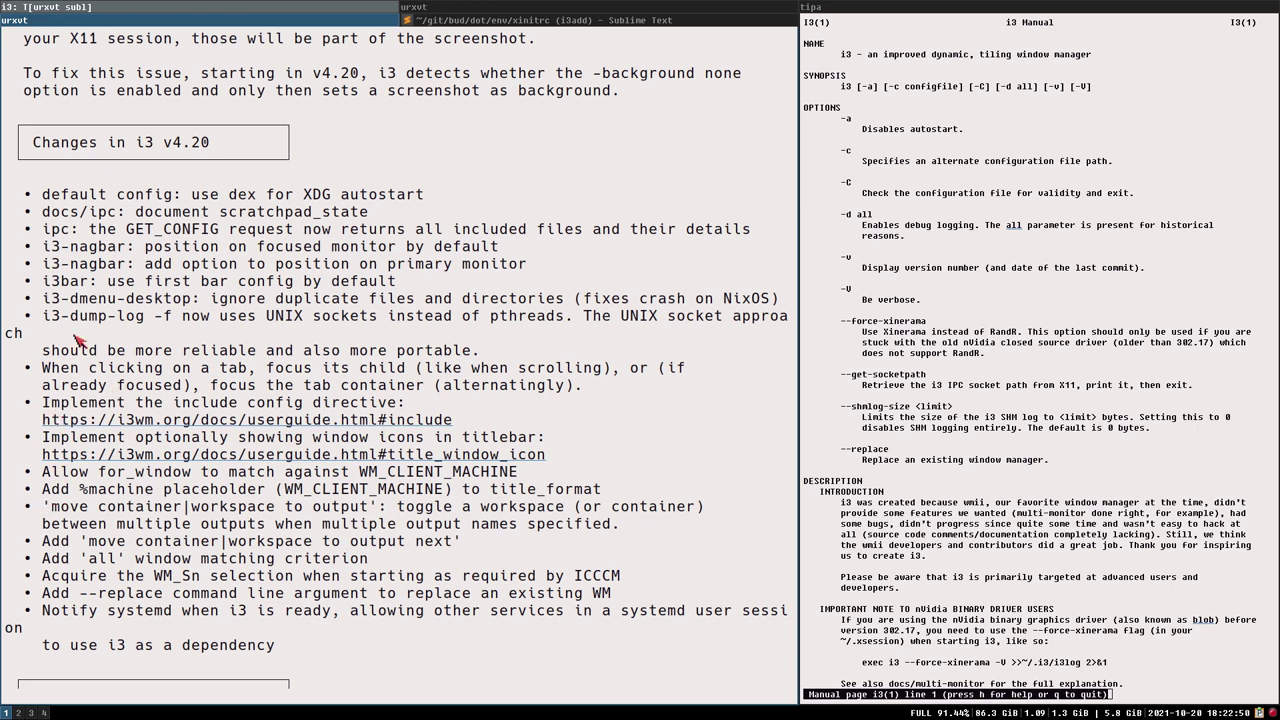
left_click(88, 6)
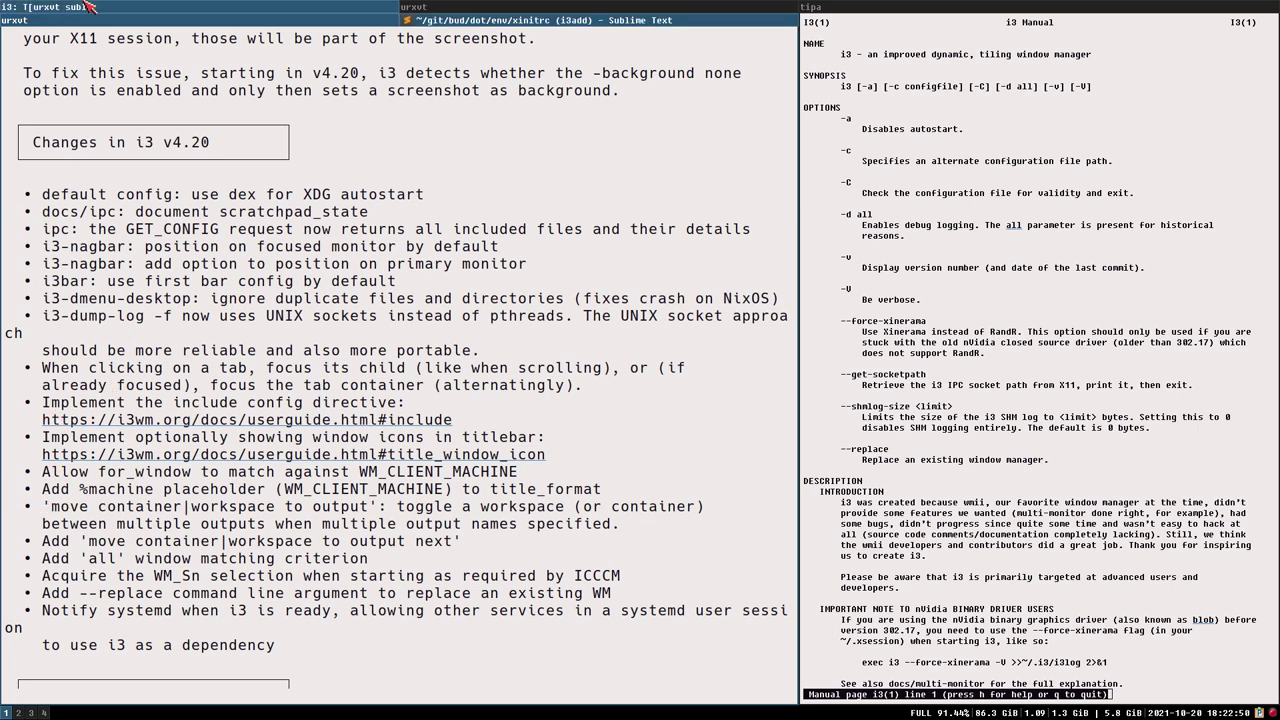
left_click(88, 6)
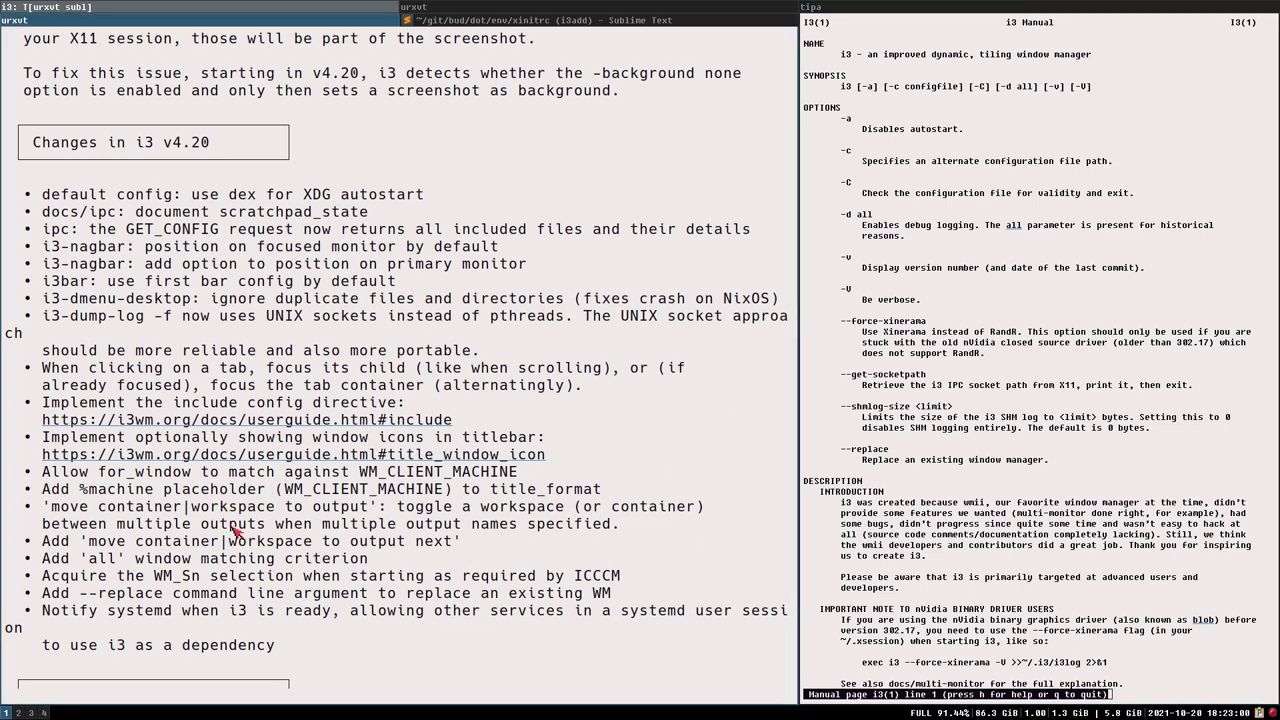
- Skim the release notes once more, covering the change list, the background/wallpaper note, the Bugfixes and the Thanks section
scroll(513, 450, "down", 10)
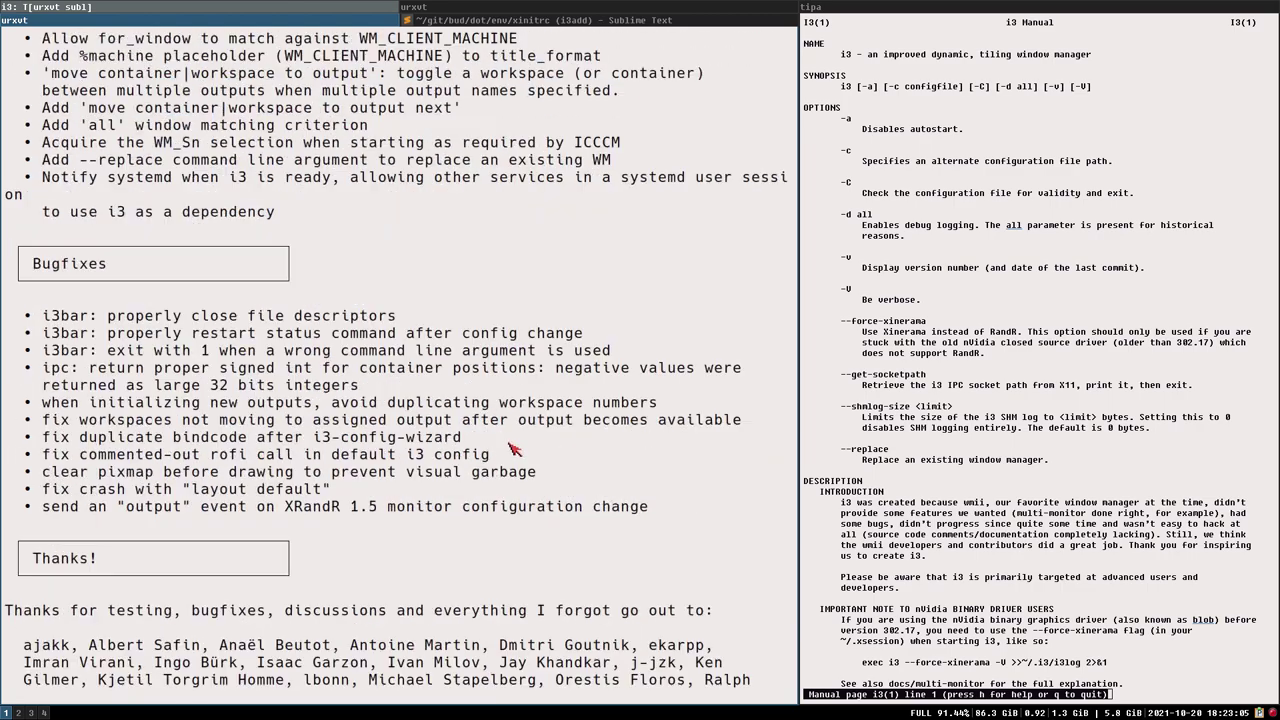
scroll(514, 437, "up", 2)
scroll(503, 386, "up", 3)
scroll(617, 334, "down", 5)
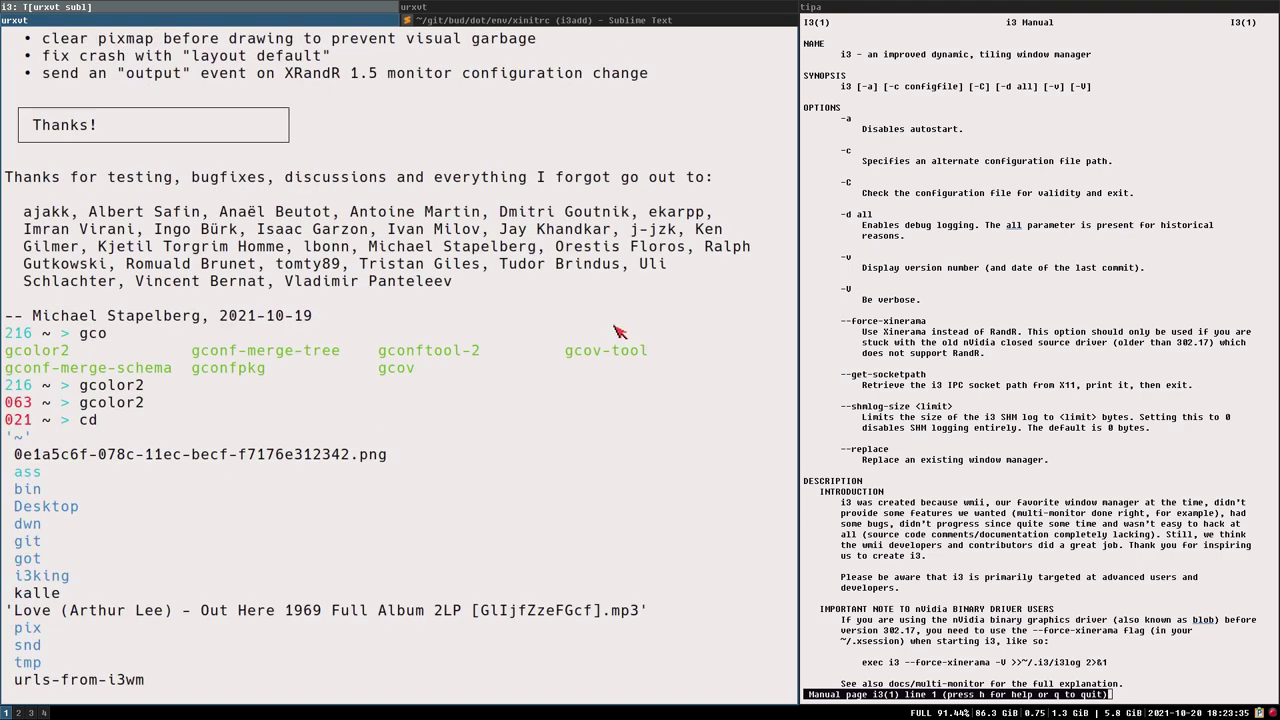
scroll(618, 340, "up", 3)
scroll(540, 410, "up", 3)
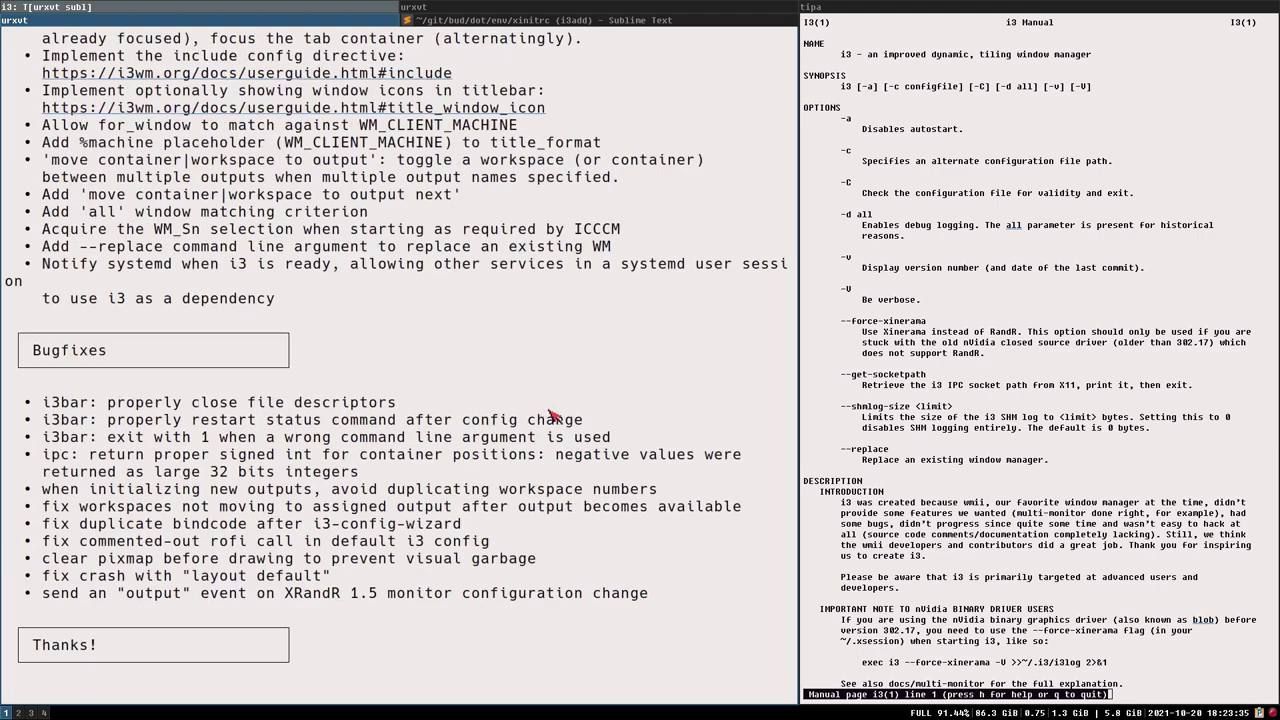
scroll(650, 414, "up", 5)
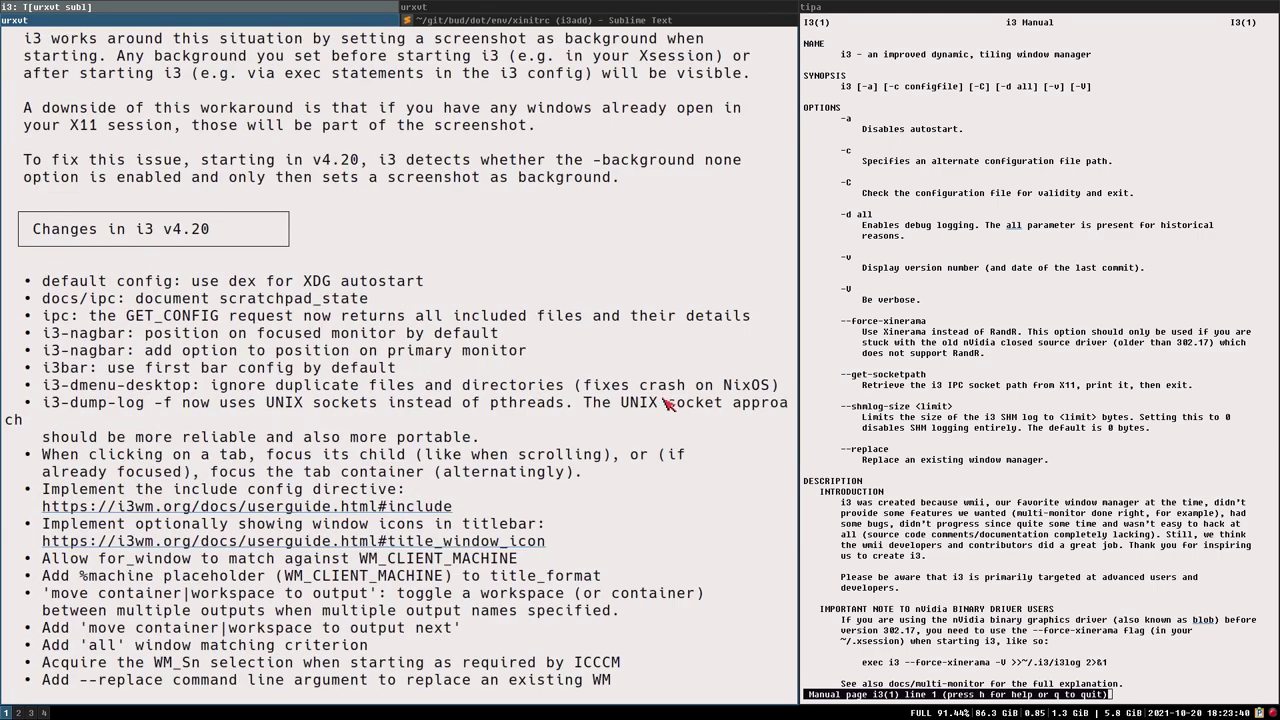
scroll(663, 411, "up", 2)
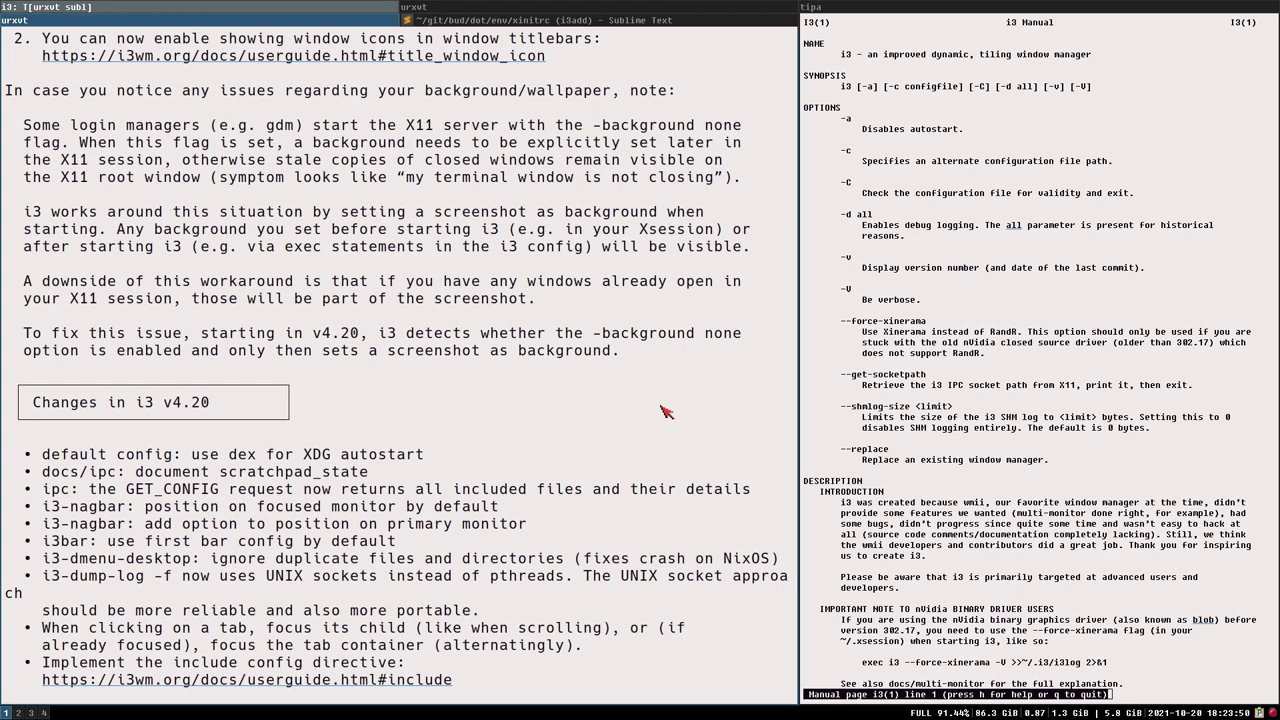
scroll(610, 300, "down", 7)
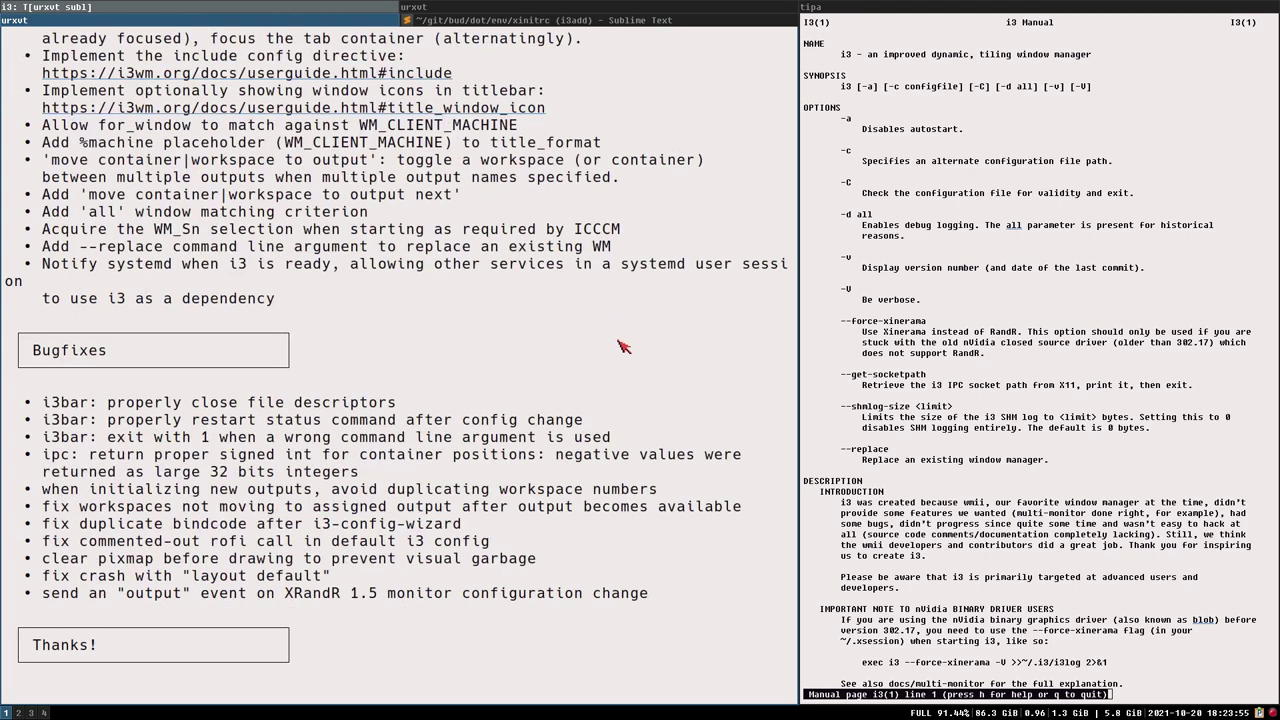